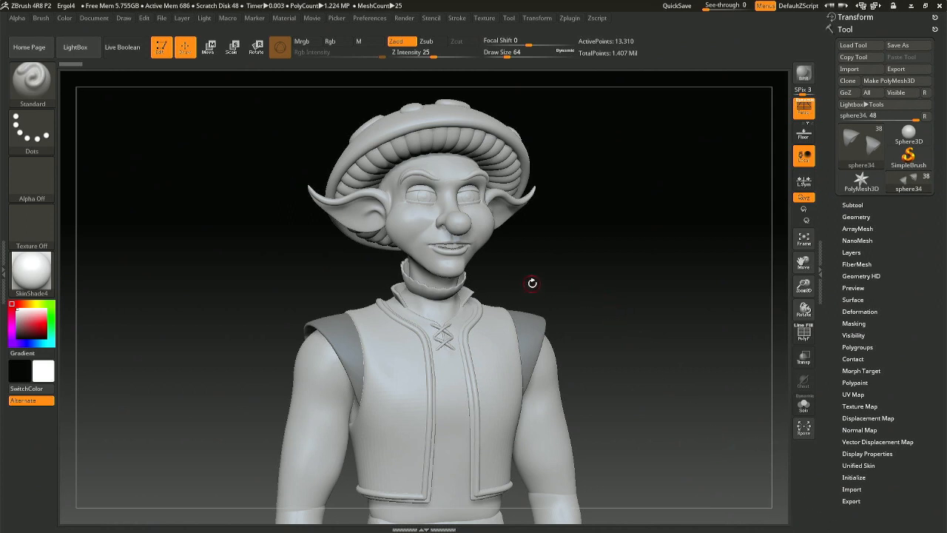
Select the raised trim running along the vest's front and bottom edges as the active subtool.
mouse_move(532, 247)
mouse_down()
mouse_move(515, 252)
mouse_move(567, 254)
mouse_move(536, 275)
mouse_up()
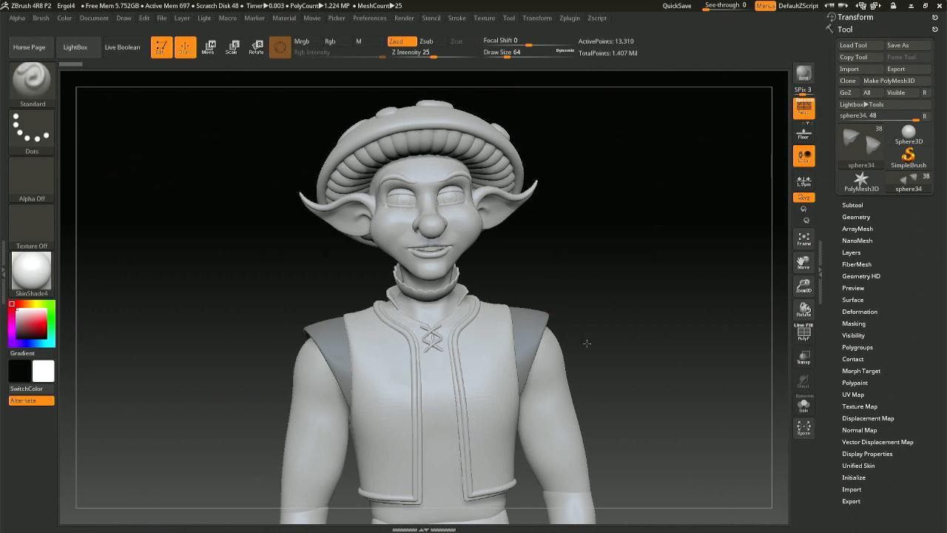
mouse_move(586, 343)
mouse_down()
mouse_move(602, 317)
mouse_move(519, 313)
mouse_up()
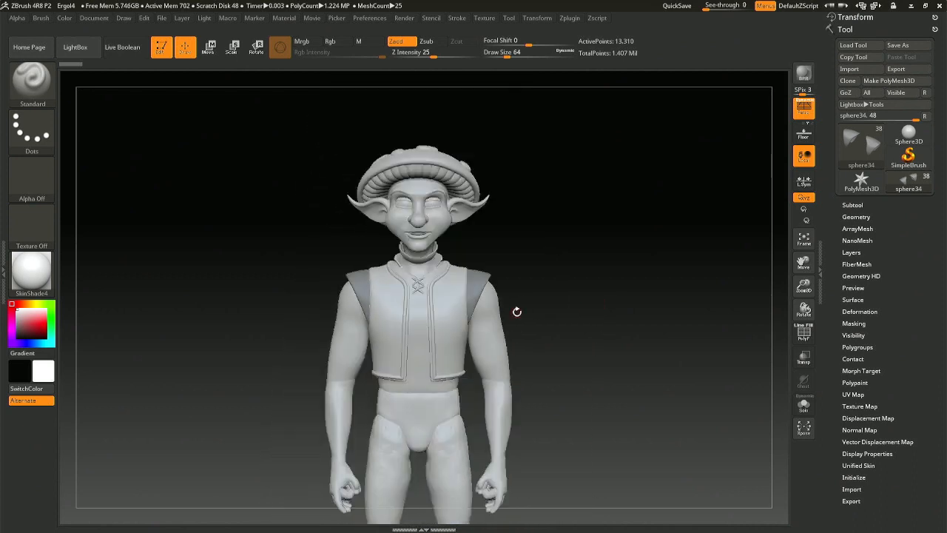
alt+click(458, 324)
ctrl+right_drag(557, 296, 570, 359)
ctrl+right_drag(546, 276, 548, 315)
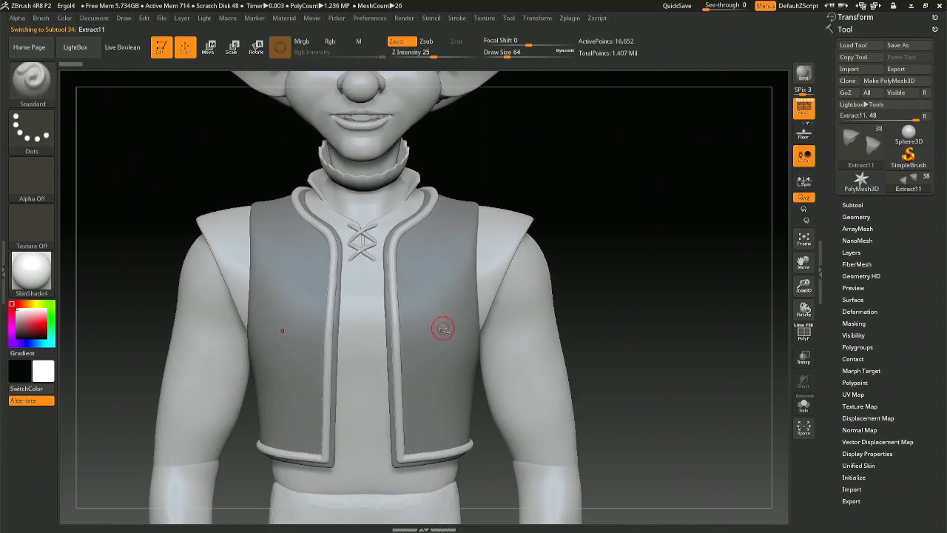
alt+right_drag(443, 329, 482, 245)
alt+click(448, 247)
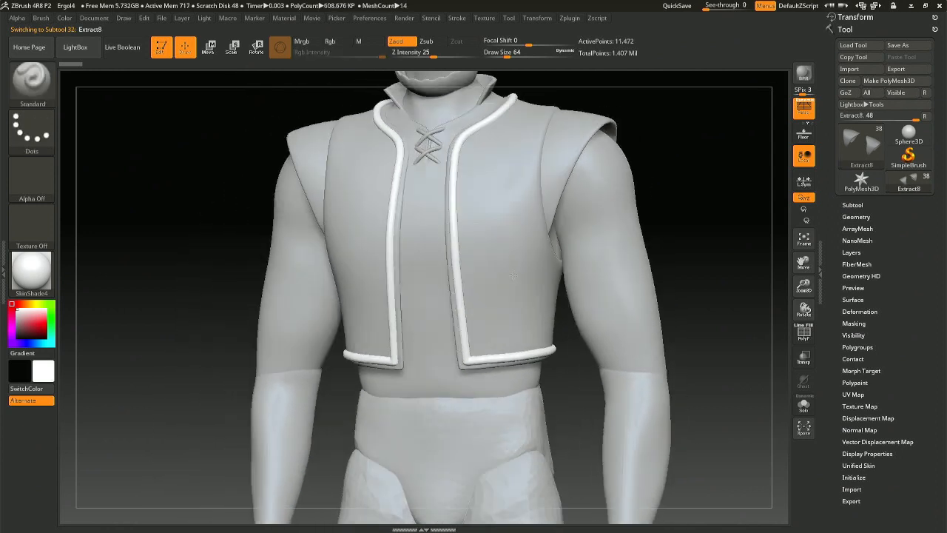
Thin the vest's edge trim with an Inflate deformation of -11.
click(854, 205)
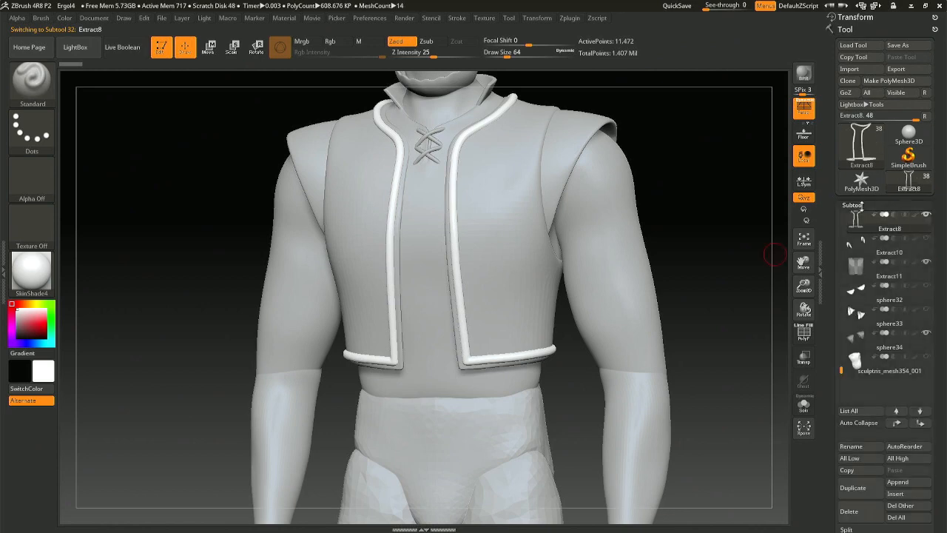
scroll(946, 432, down, 5)
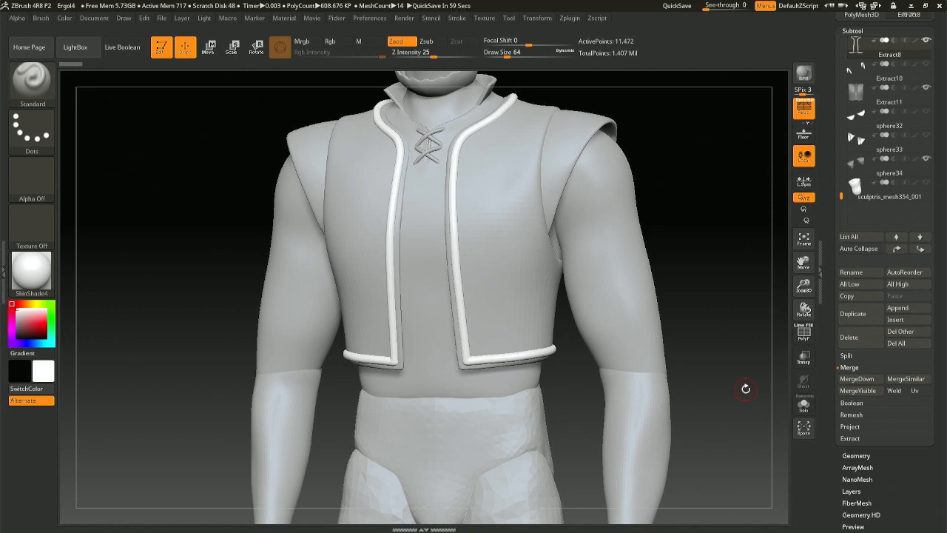
shift+right_drag(501, 182, 505, 187)
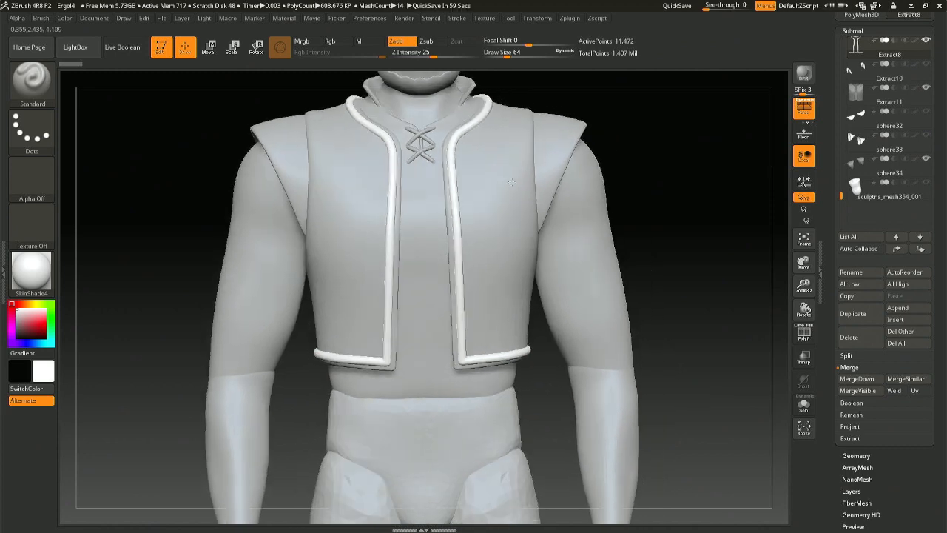
drag(771, 204, 761, 206)
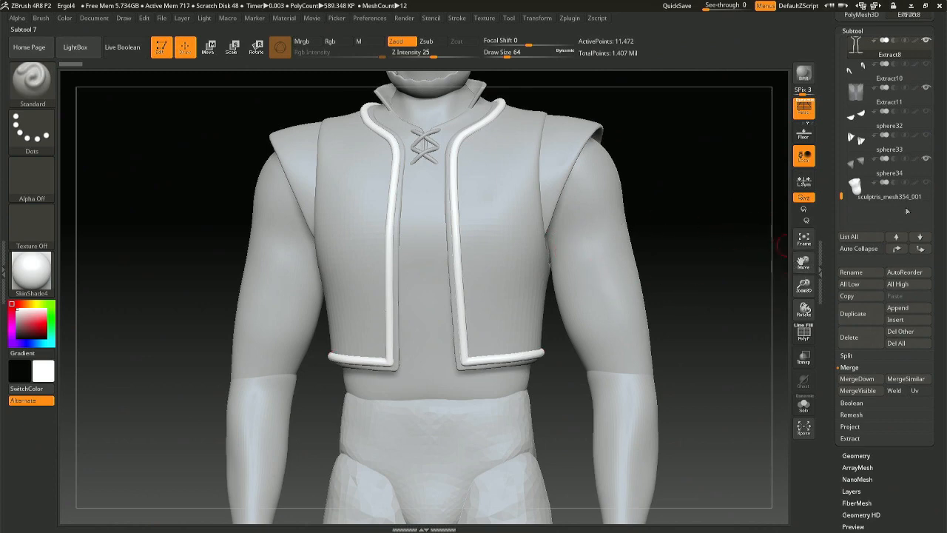
drag(942, 367, 940, 313)
click(860, 325)
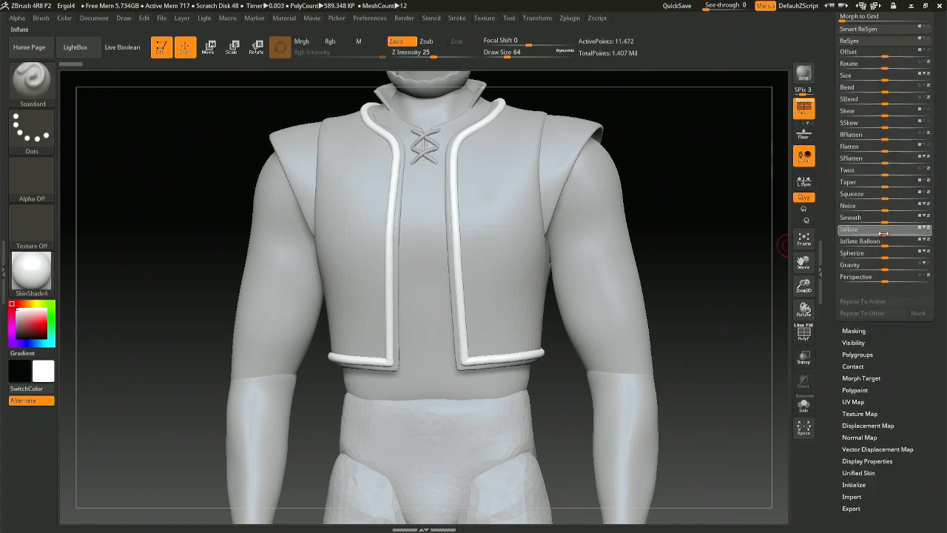
drag(883, 233, 880, 234)
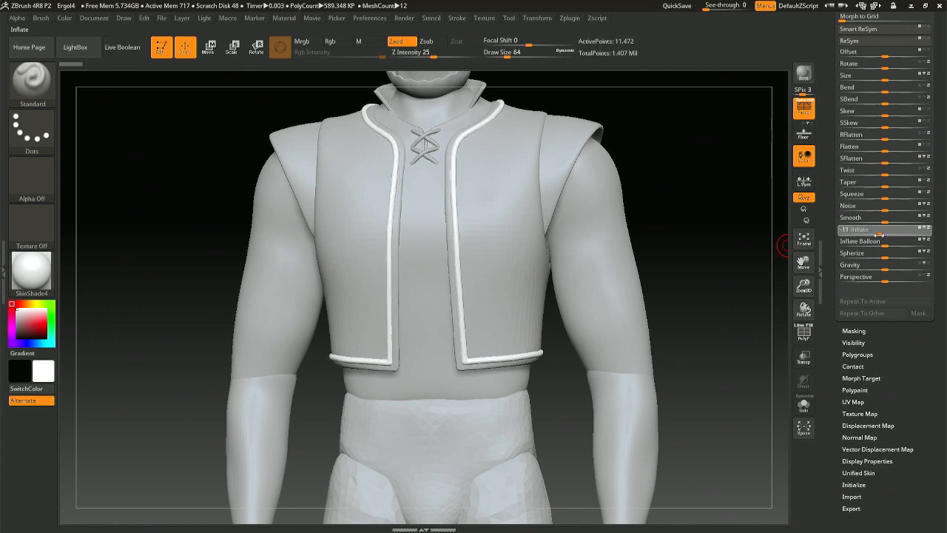
drag(945, 49, 945, 121)
drag(843, 21, 842, 19)
right_drag(391, 319, 347, 234)
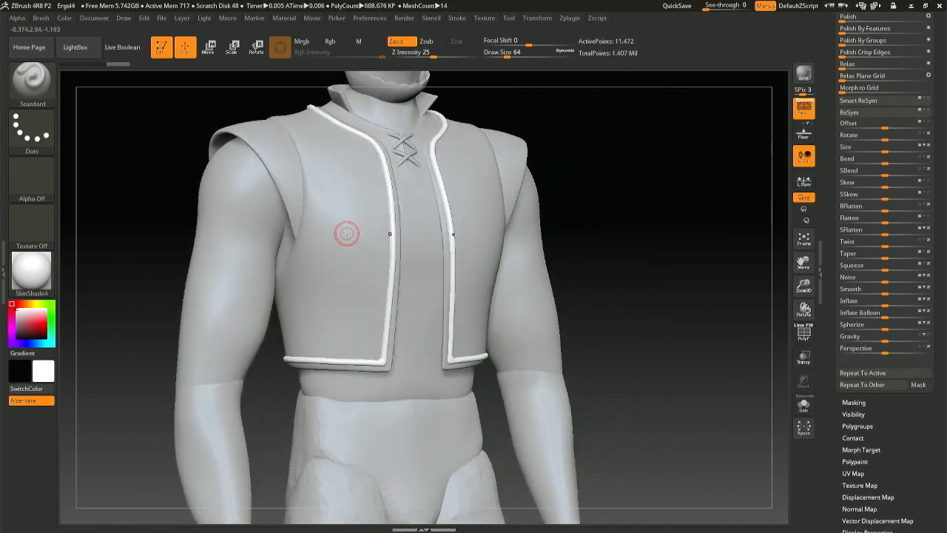
right_drag(500, 130, 516, 128)
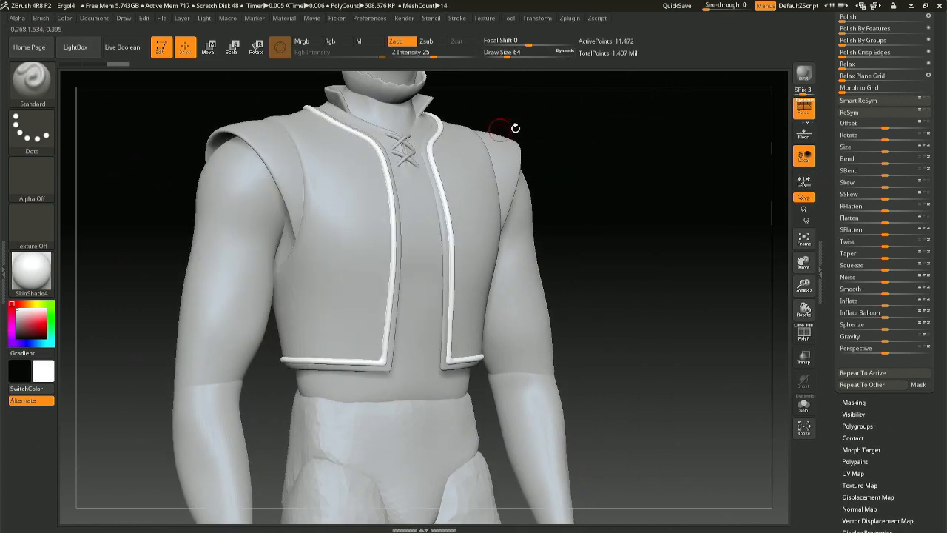
Save the project over the existing file.
alt+drag(576, 124, 603, 312)
mouse_move(569, 248)
alt+mouse_down()
mouse_move(599, 314)
mouse_move(588, 311)
alt+mouse_up()
key(ctrl)
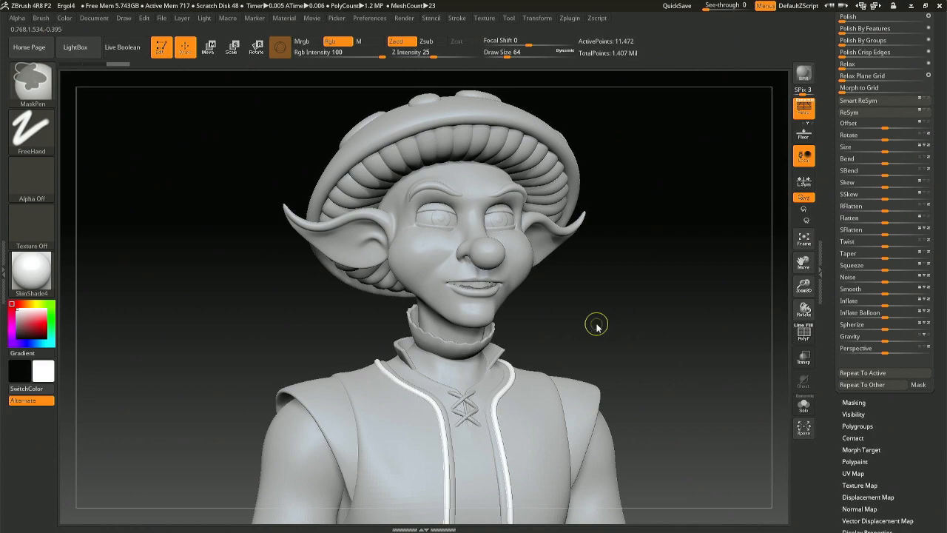
key(ctrl+s)
key(Return)
key(Left)
key(Return)
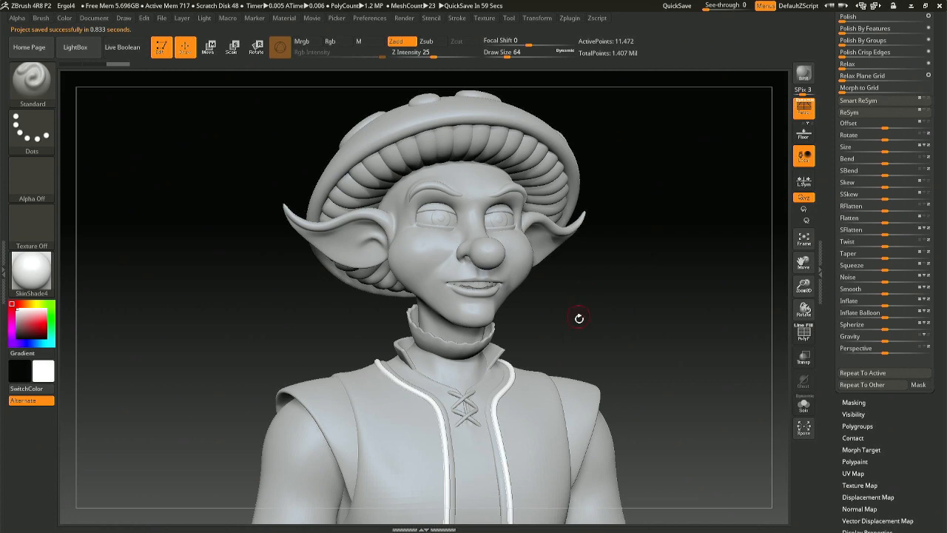
Select the head subtool and set the Standard brush's draw size to 187.
mouse_move(573, 356)
mouse_down()
mouse_move(574, 347)
mouse_move(565, 355)
mouse_up()
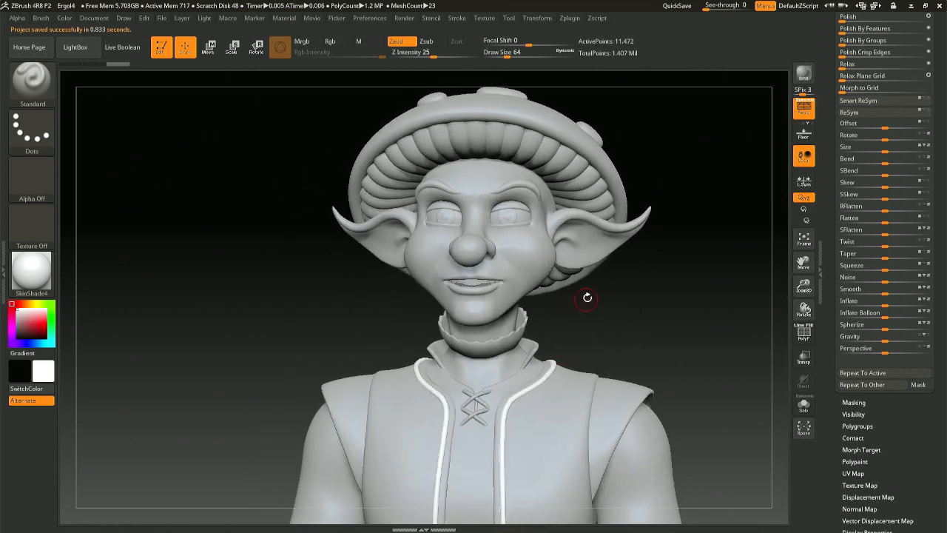
drag(588, 297, 577, 292)
alt+click(460, 178)
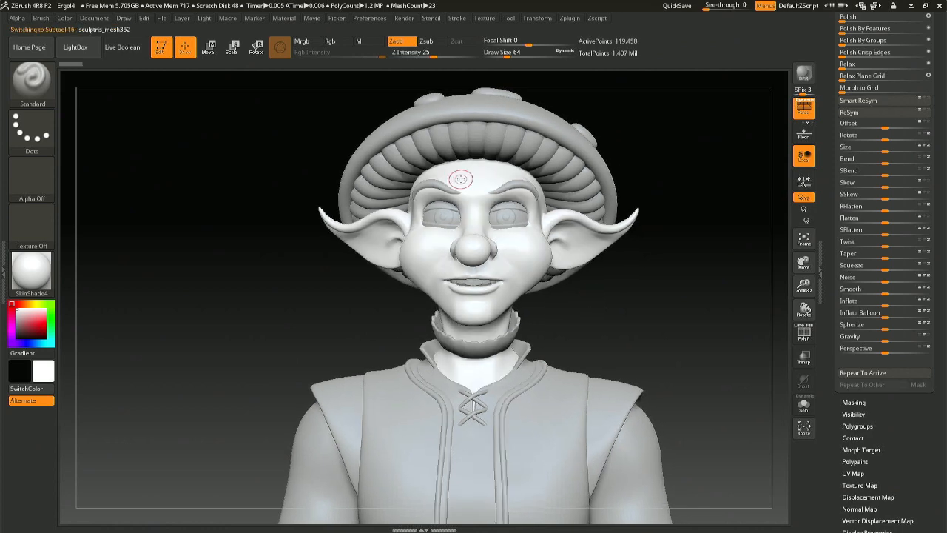
key(space)
drag(439, 195, 456, 195)
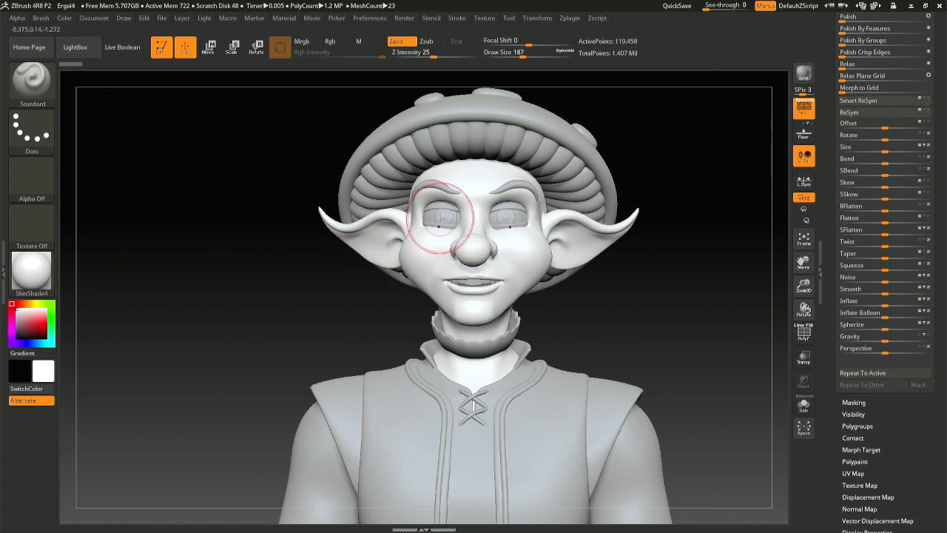
right_drag(463, 210, 407, 220)
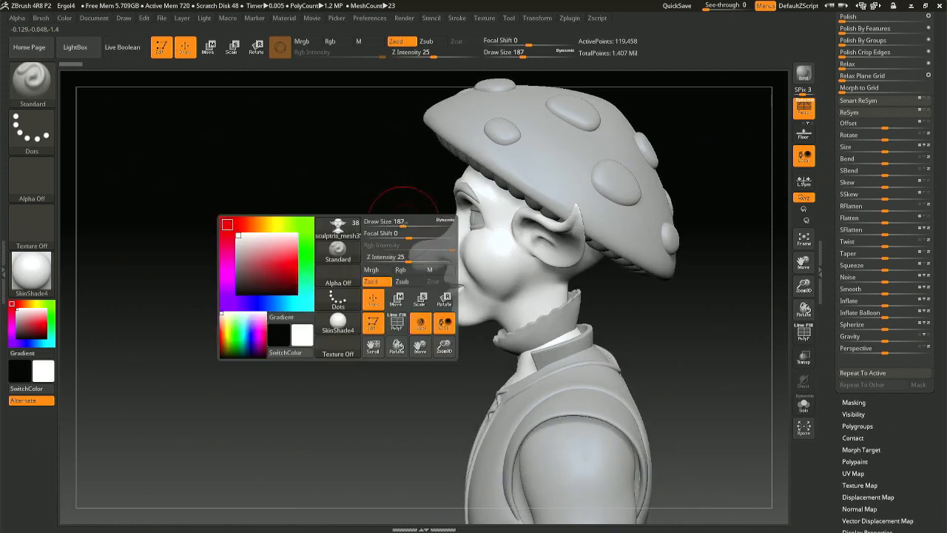
mouse_move(521, 185)
right_down()
mouse_move(417, 213)
mouse_move(572, 223)
mouse_move(602, 323)
mouse_move(602, 298)
mouse_move(550, 321)
mouse_move(509, 321)
right_up()
key(ctrl)
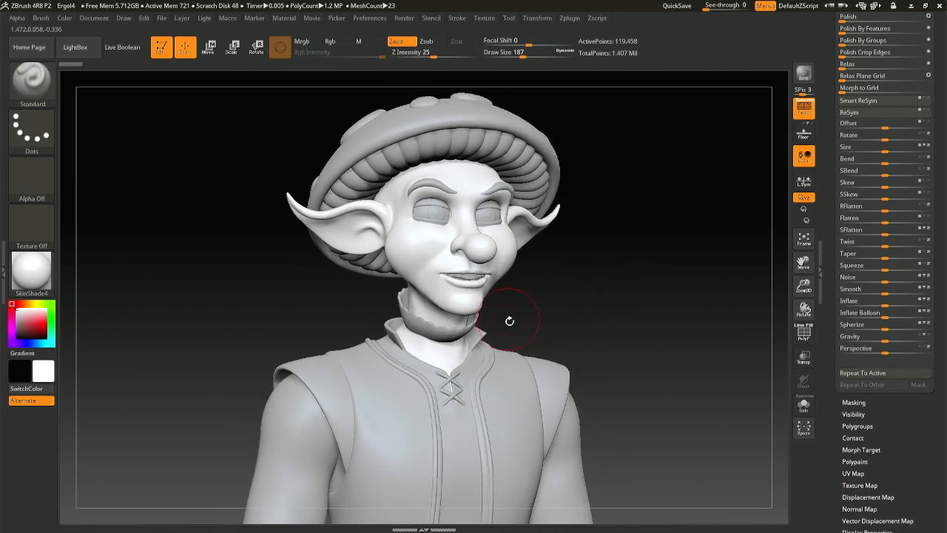
Select the shirt's standing collar subtool and activate the Pinch brush with a draw size of 74.
mouse_move(417, 339)
right_down()
mouse_move(393, 346)
mouse_move(511, 370)
mouse_move(486, 423)
right_up()
mouse_move(404, 360)
right_down()
mouse_move(358, 353)
mouse_move(371, 346)
right_up()
alt+click(368, 345)
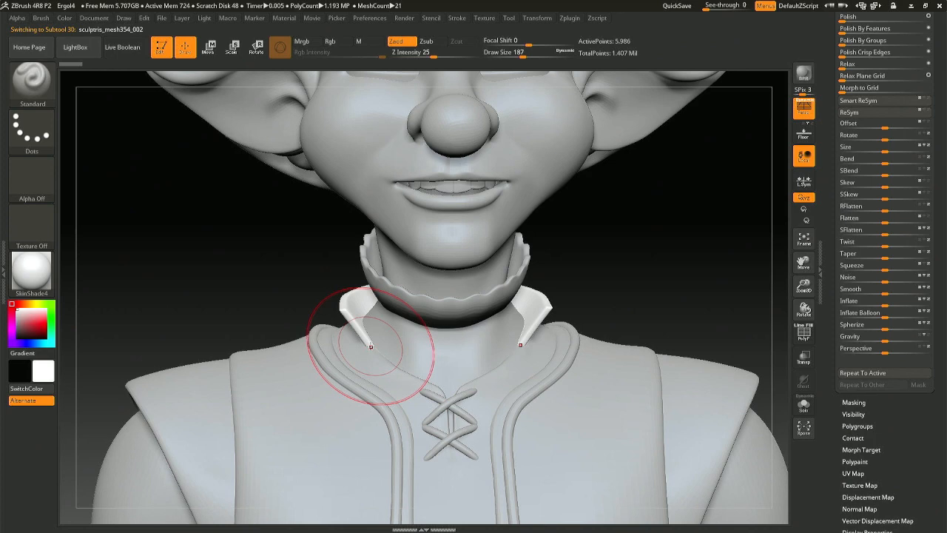
key(b)
key(p)
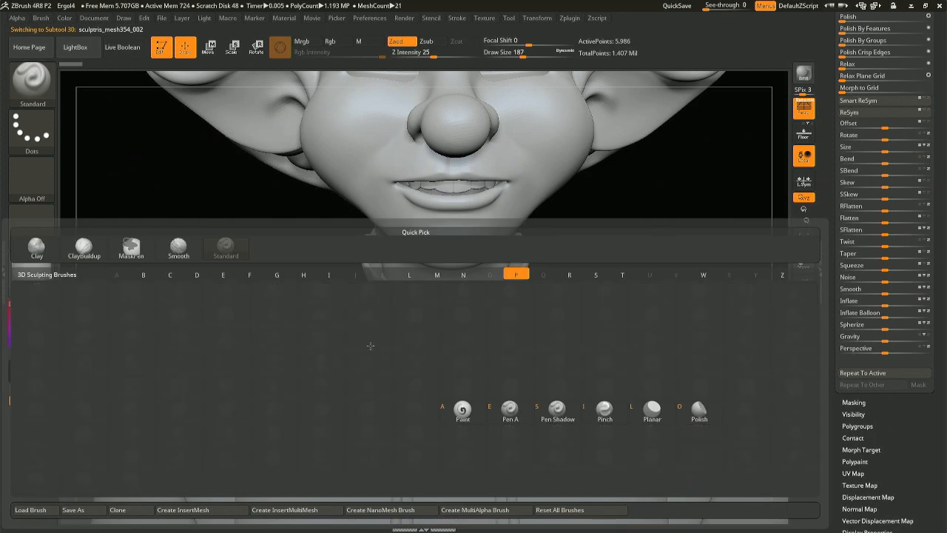
key(i)
key(space)
drag(352, 338, 347, 338)
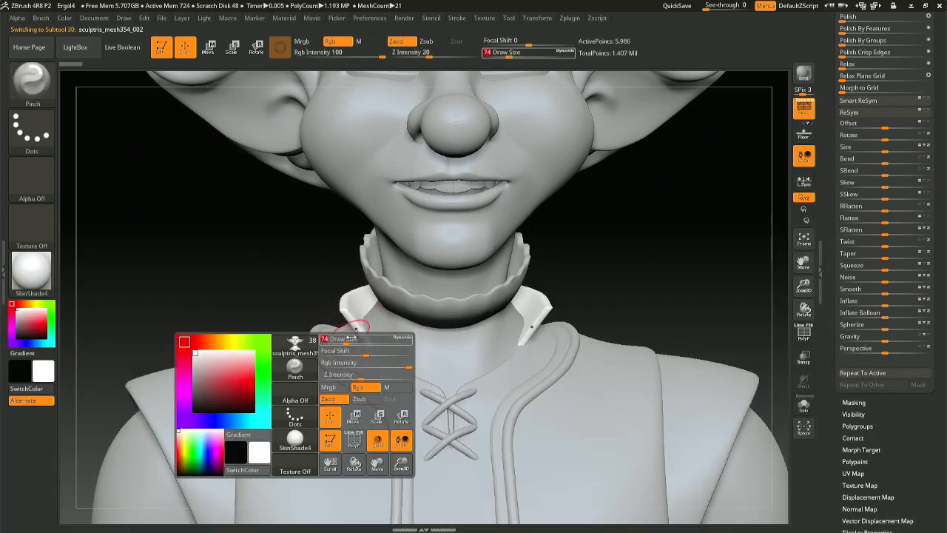
Try to pinch the front edge of the shirt collar.
right_drag(384, 330, 350, 319)
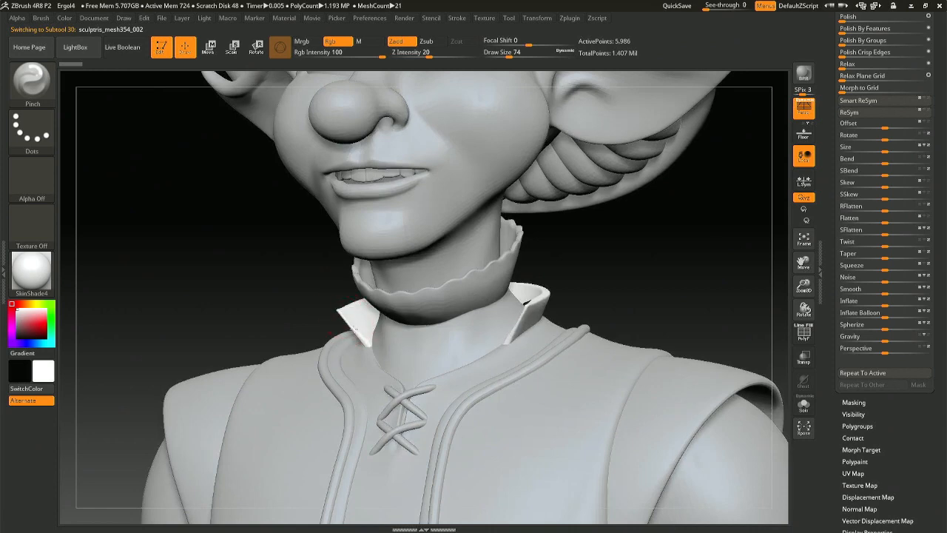
drag(370, 350, 366, 350)
key(ctrl+z)
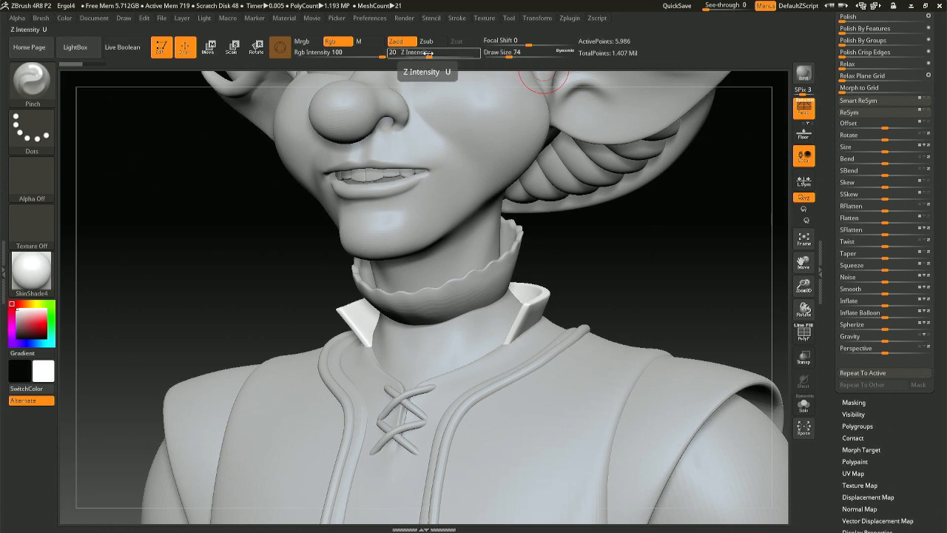
Lower the Pinch brush's Z Intensity to 10 and try to sharpen the collar's front edge with it.
drag(428, 53, 417, 53)
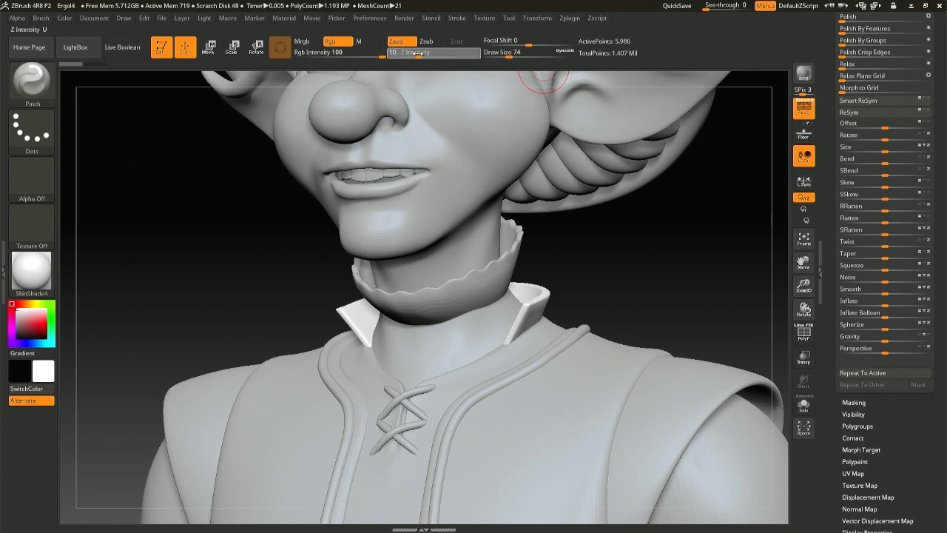
right_drag(424, 124, 447, 109)
ctrl+right_drag(345, 306, 366, 371)
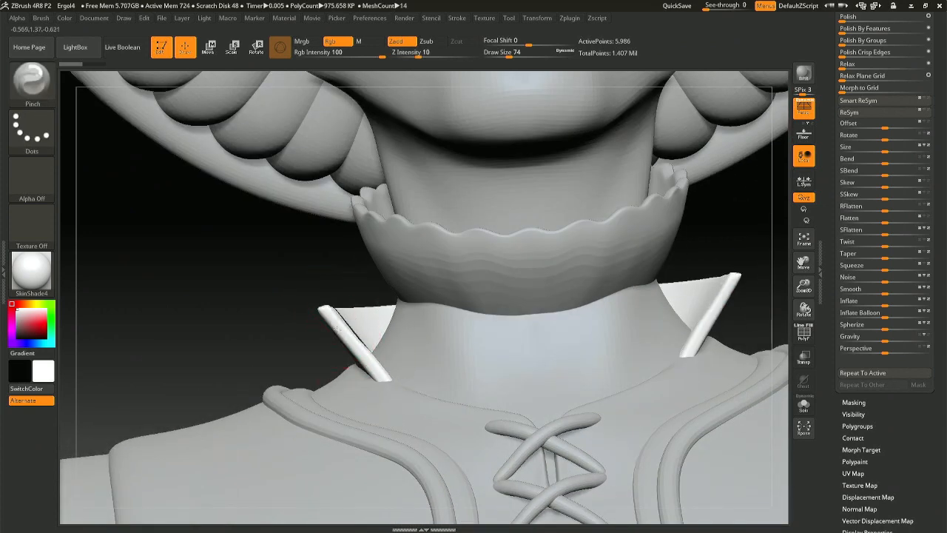
mouse_move(353, 346)
mouse_down()
mouse_move(377, 370)
mouse_move(367, 362)
mouse_up()
key(ctrl+z)
drag(330, 312, 383, 378)
key(ctrl+z)
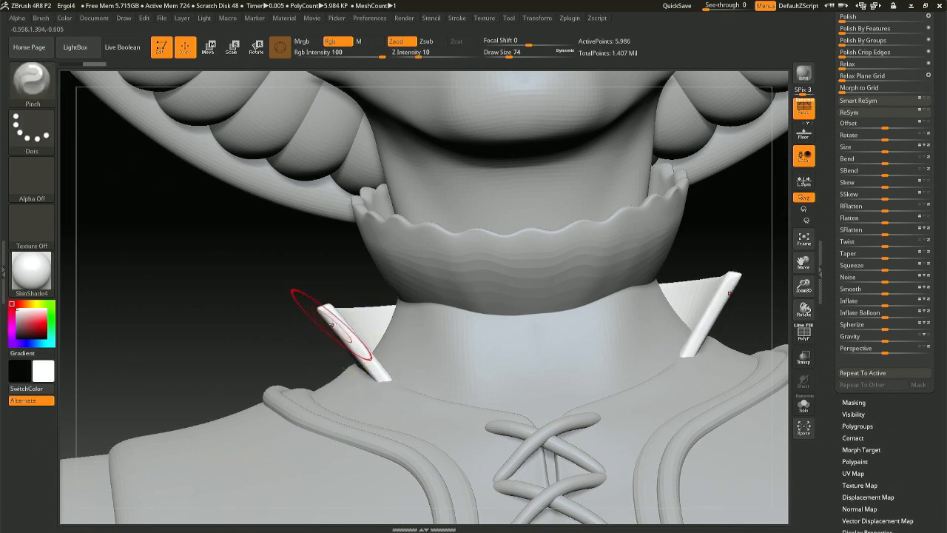
Raise the Pinch brush's Z Intensity to 26 and try test strokes along the collar's front edge.
click(456, 19)
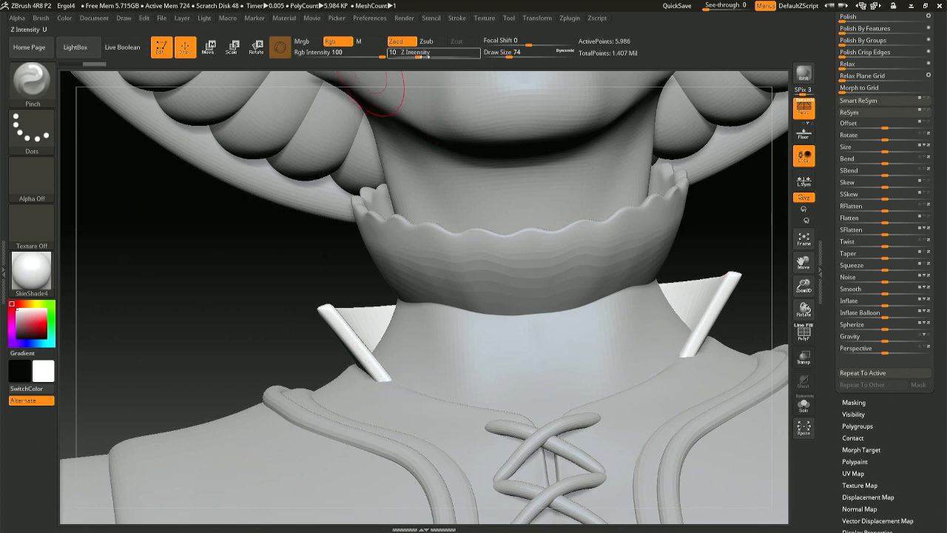
drag(418, 56, 433, 57)
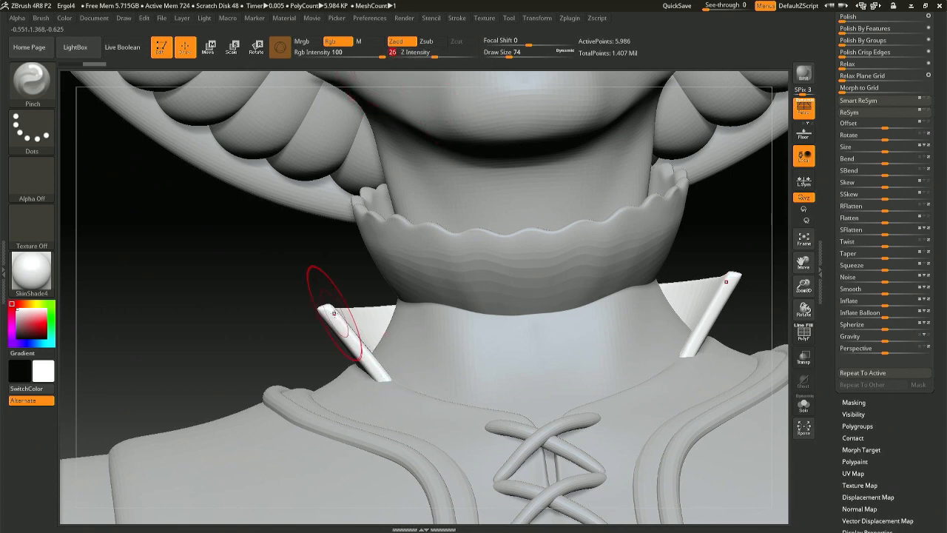
key(ctrl)
key(ctrl+z)
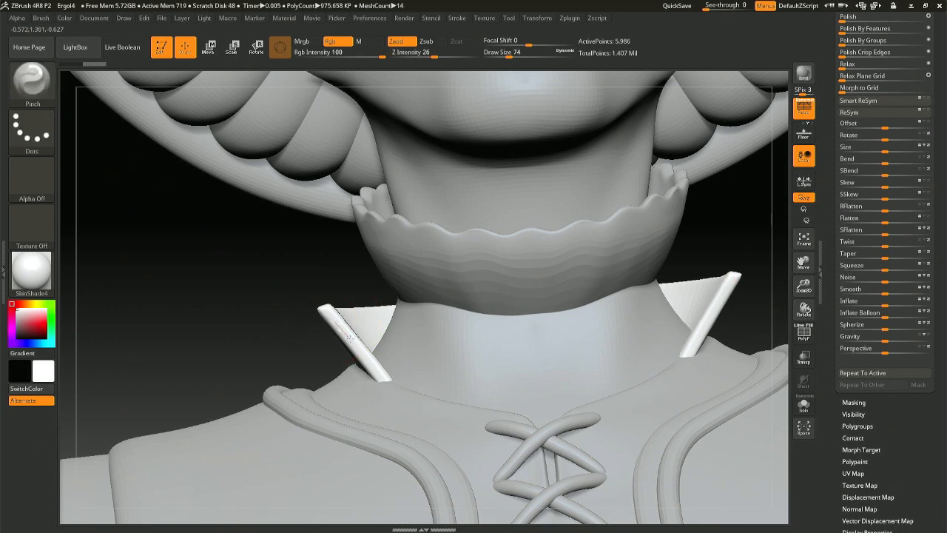
drag(371, 362, 386, 385)
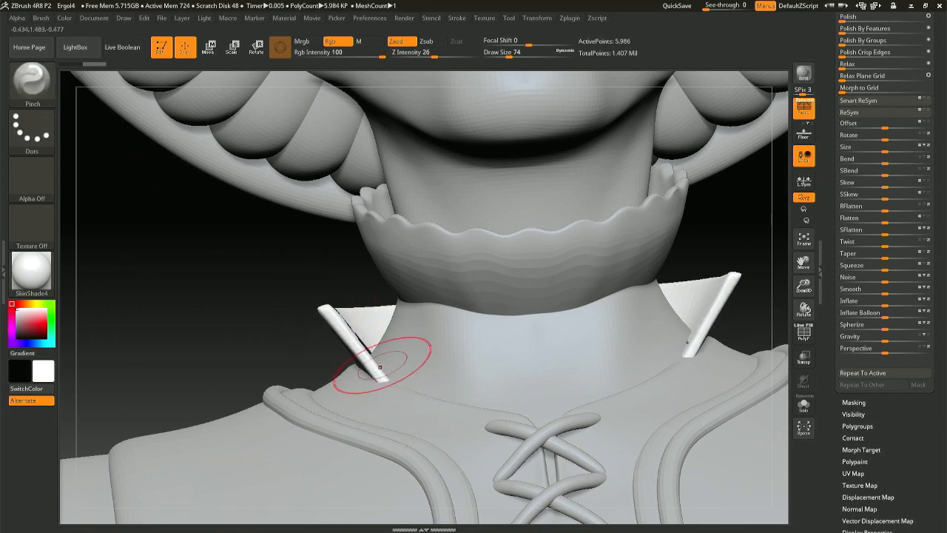
key(ctrl+z)
Isolate the shirt collar to pinch its front edges into a sharper rim, and bring the other subtools back into view.
click(801, 404)
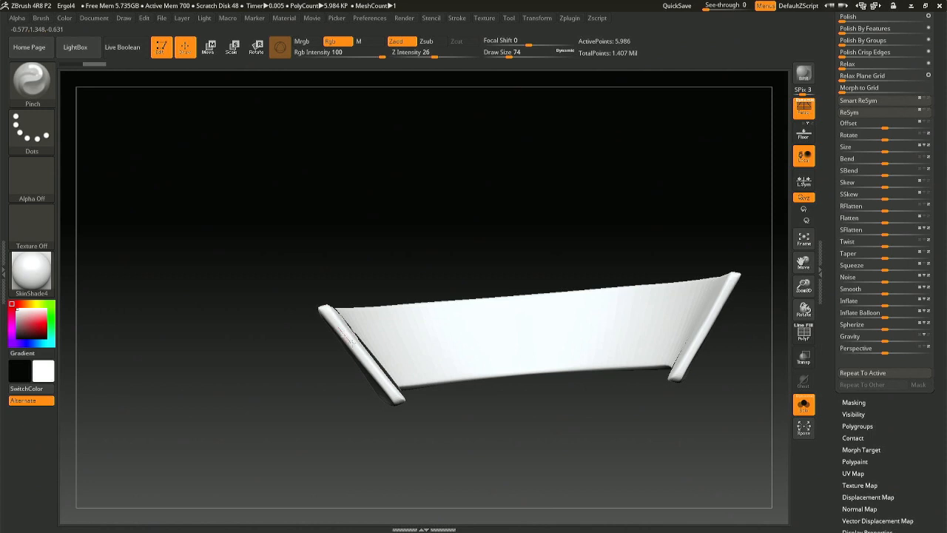
drag(374, 372, 398, 396)
key(ctrl+z)
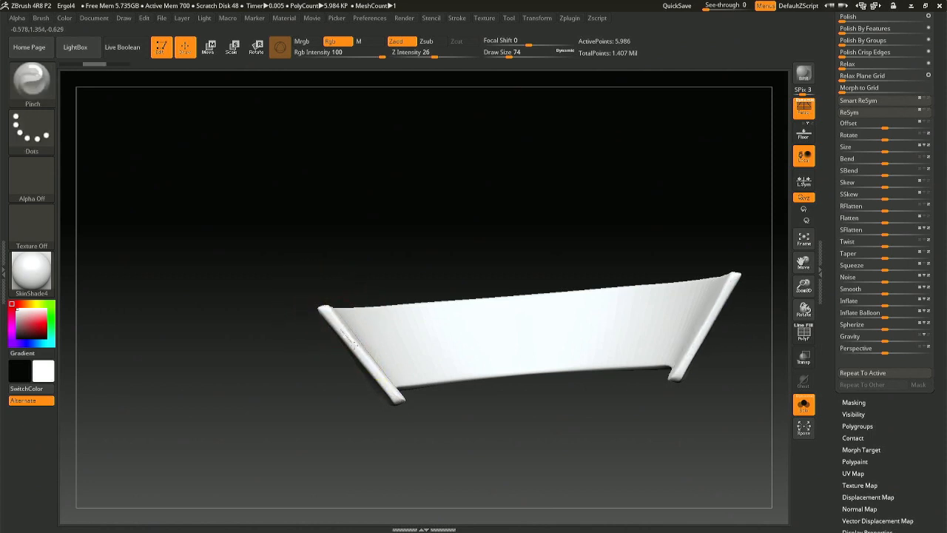
mouse_move(422, 424)
mouse_down()
mouse_move(348, 337)
mouse_move(375, 304)
mouse_move(384, 306)
mouse_move(281, 314)
mouse_up()
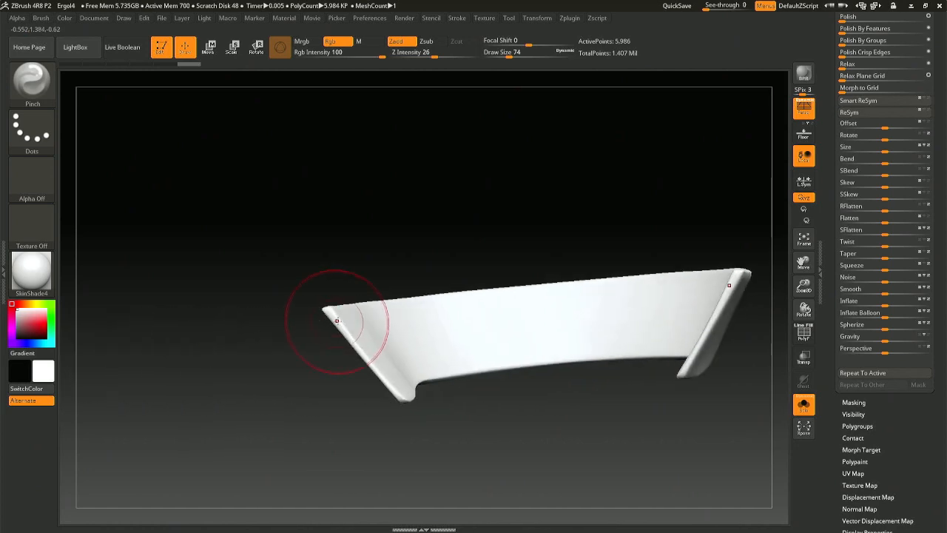
click(804, 405)
key(space)
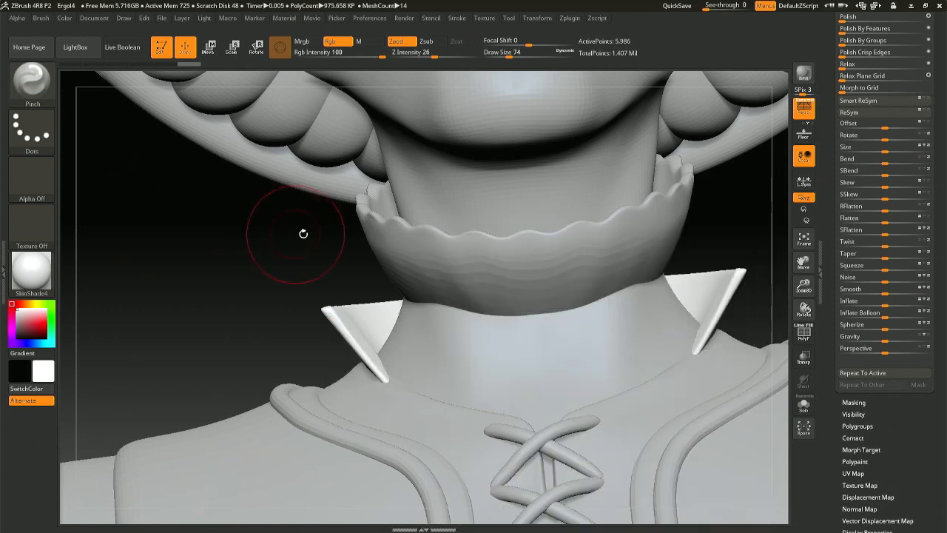
Use the Move brush at Draw Size 149 to adjust the pointed front tips of the shirt collar.
key(b)
key(Escape)
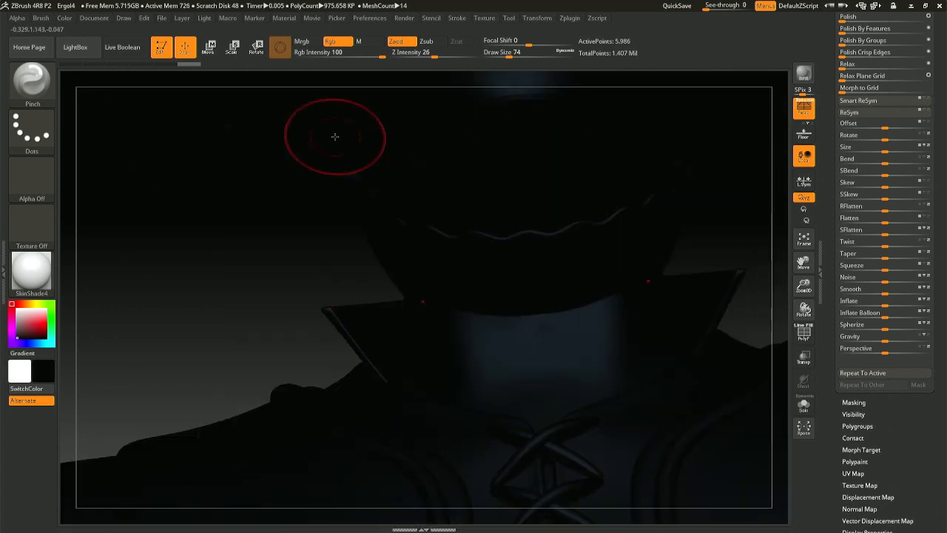
key(b)
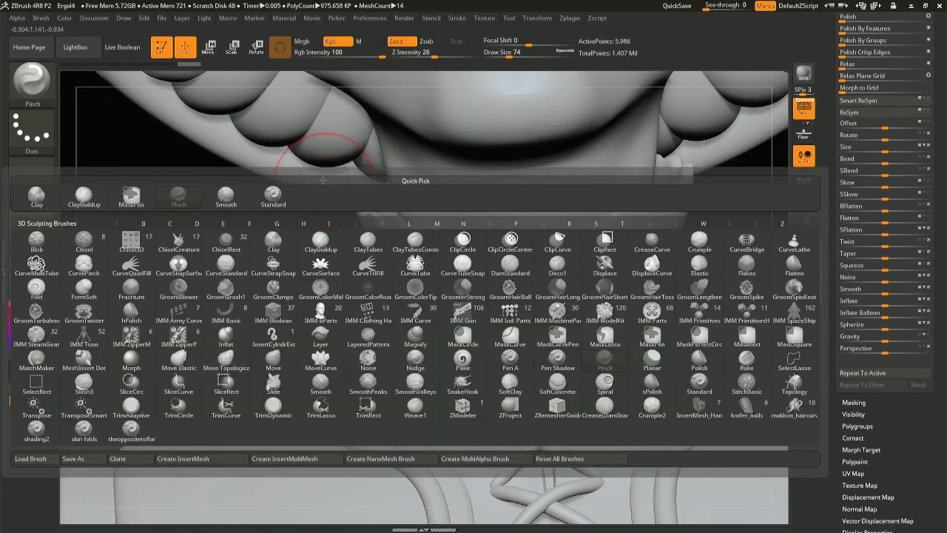
key(m)
key(v)
key(comma)
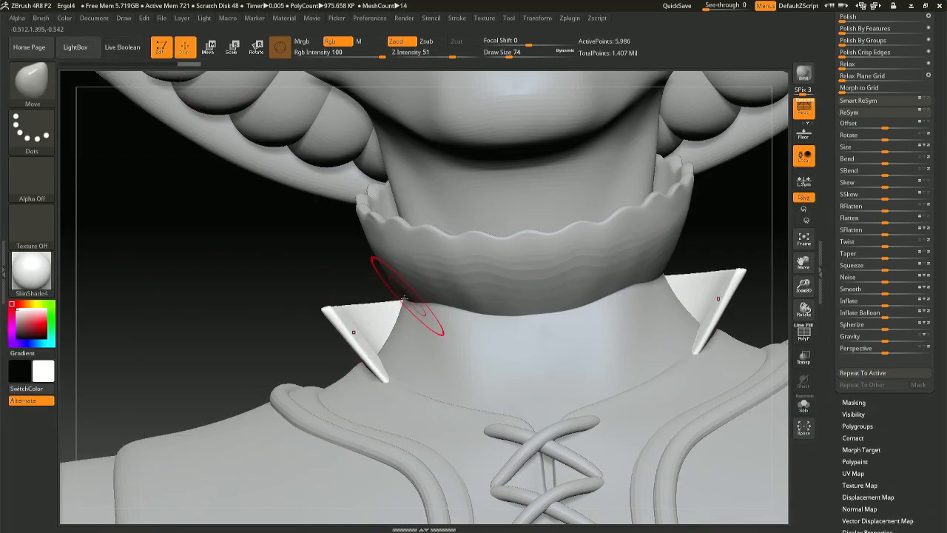
key(space)
drag(362, 349, 369, 349)
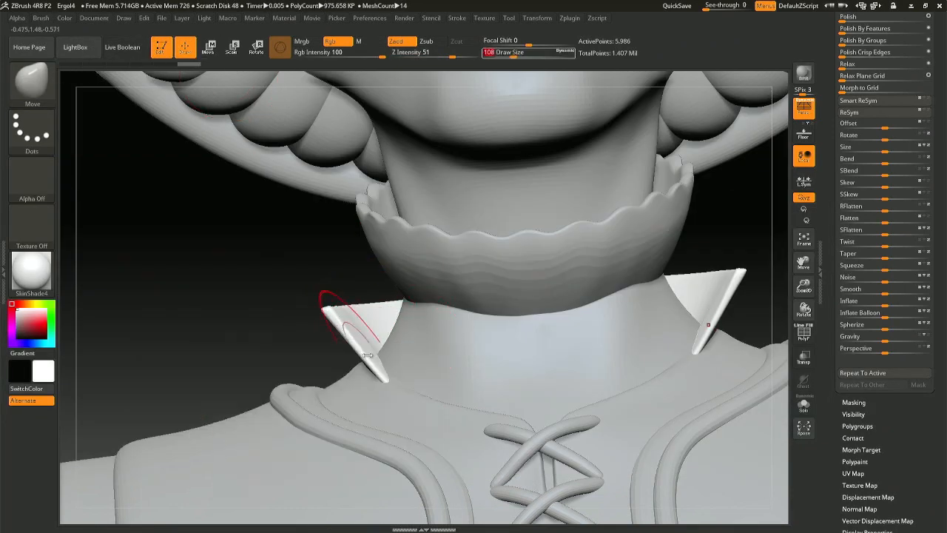
key(space)
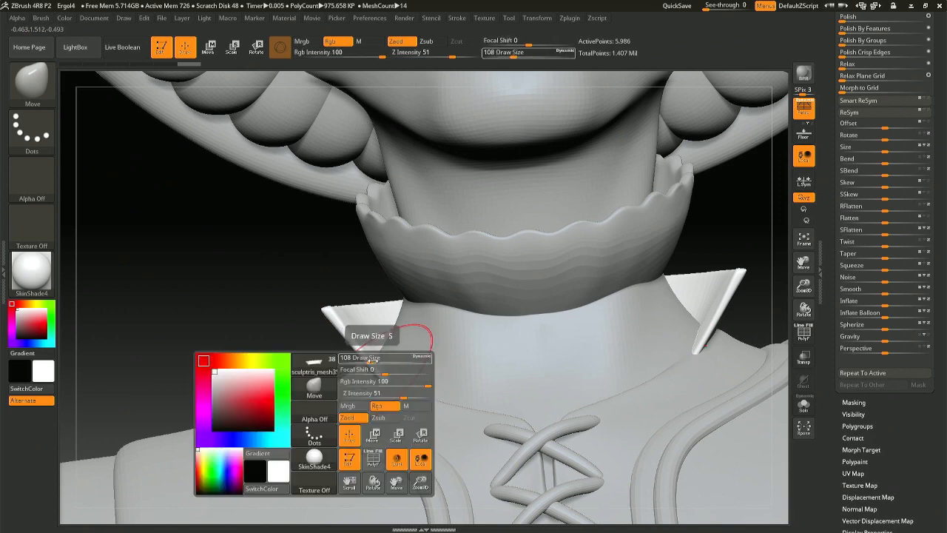
drag(367, 363, 376, 363)
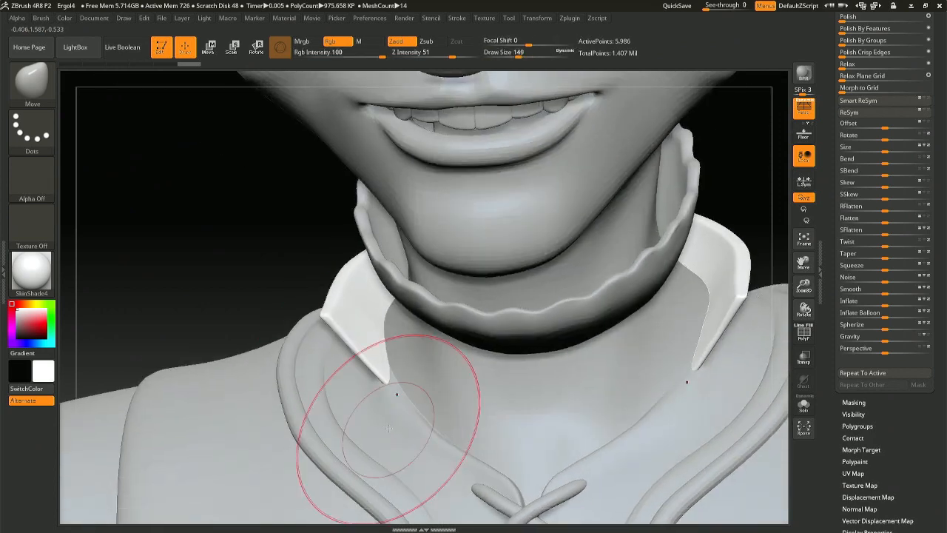
drag(389, 405, 389, 407)
mouse_move(389, 407)
right_down()
mouse_move(414, 351)
mouse_move(441, 340)
mouse_move(372, 396)
mouse_move(384, 383)
right_up()
drag(384, 381, 381, 394)
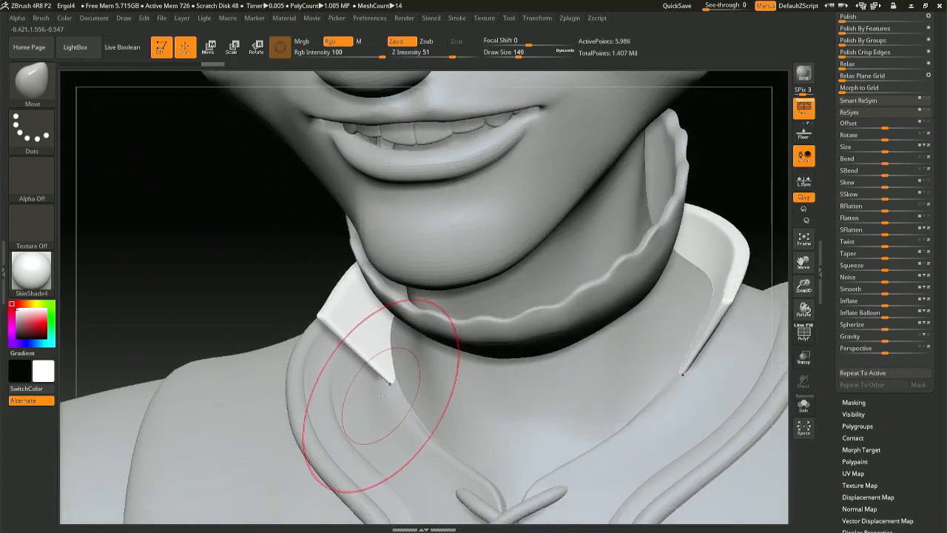
right_drag(393, 399, 341, 269)
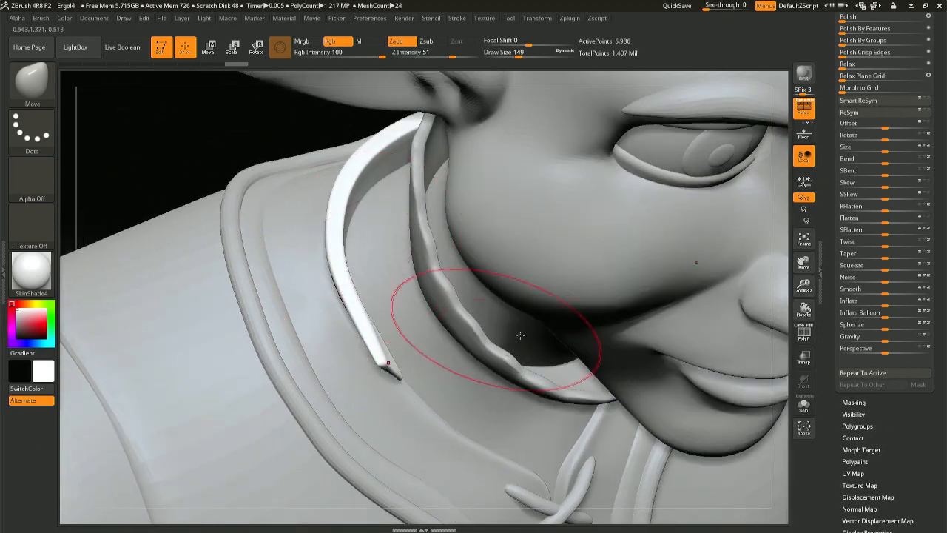
Isolate the shirt collar from the other subtools and view its upper rim.
click(804, 406)
ctrl+right_drag(434, 223, 458, 224)
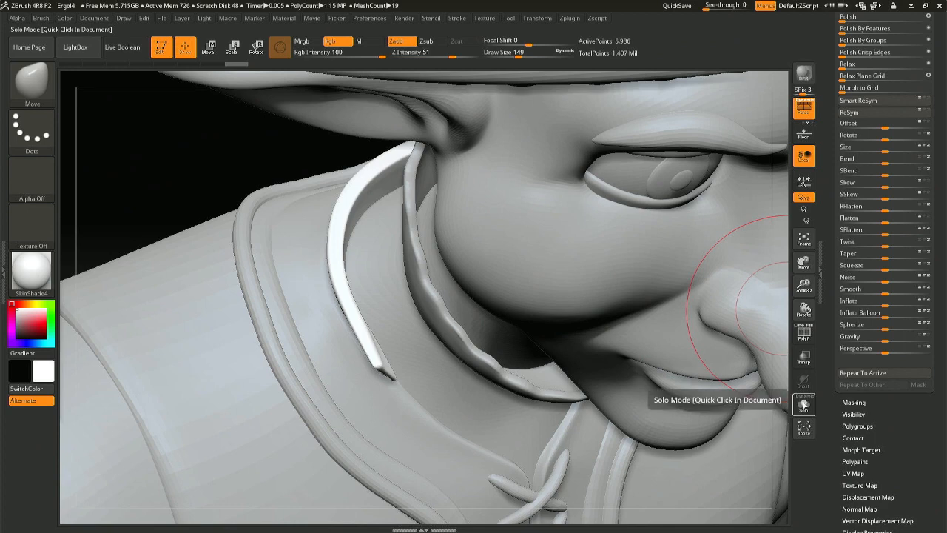
click(804, 404)
mouse_move(504, 253)
right_down()
mouse_move(514, 303)
mouse_move(446, 314)
mouse_move(447, 258)
right_up()
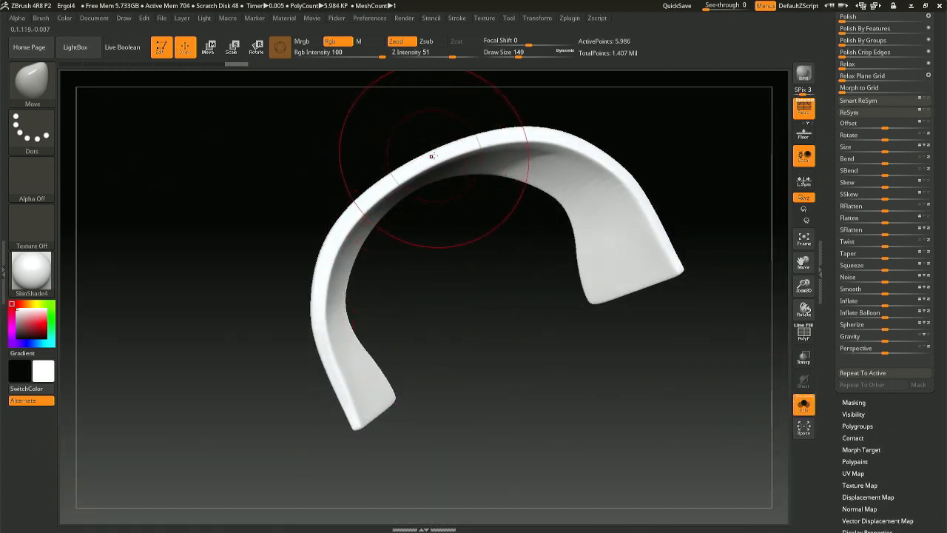
Pinch the shirt collar's upper rim into a thinner edge with the Pinch brush at Draw Size 77.
key(b)
key(p)
key(i)
key(space)
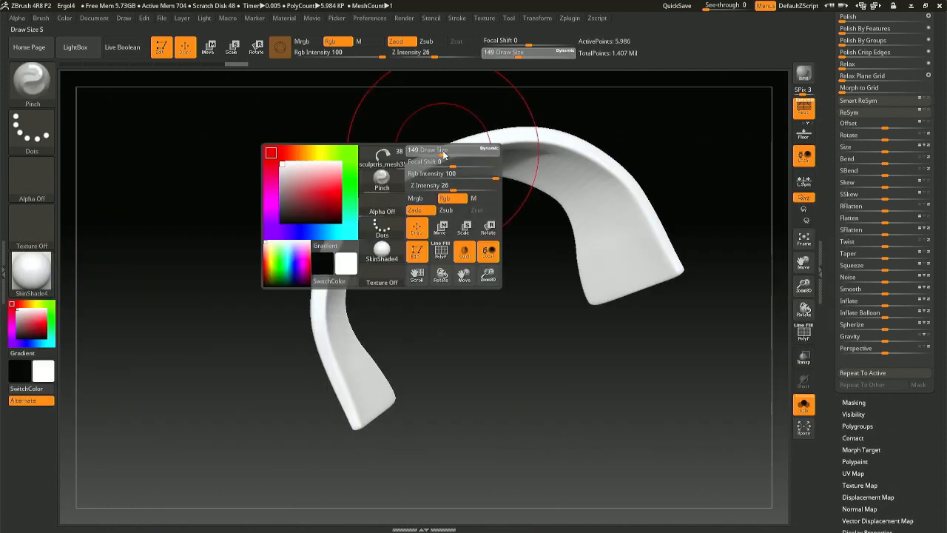
drag(444, 155, 435, 154)
right_drag(459, 120, 440, 121)
key(space)
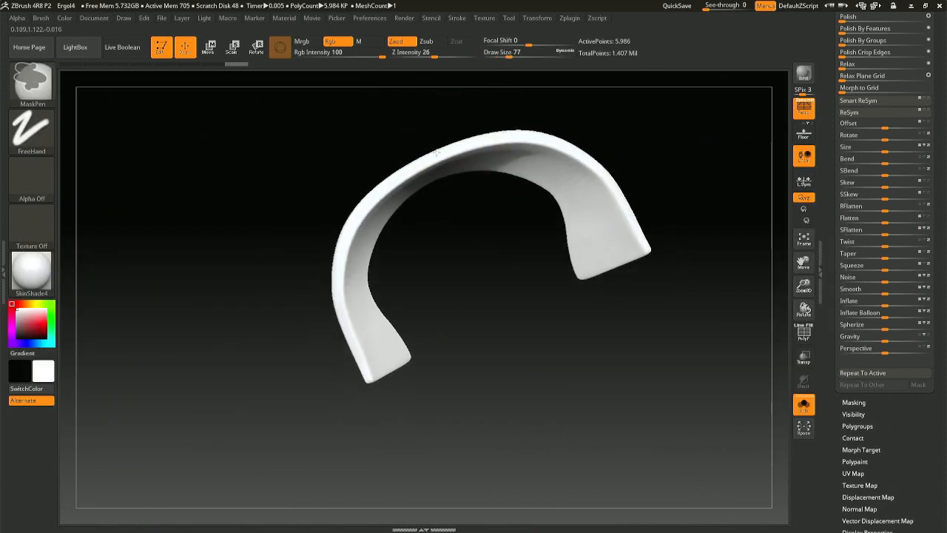
shift+right_drag(556, 127, 632, 130)
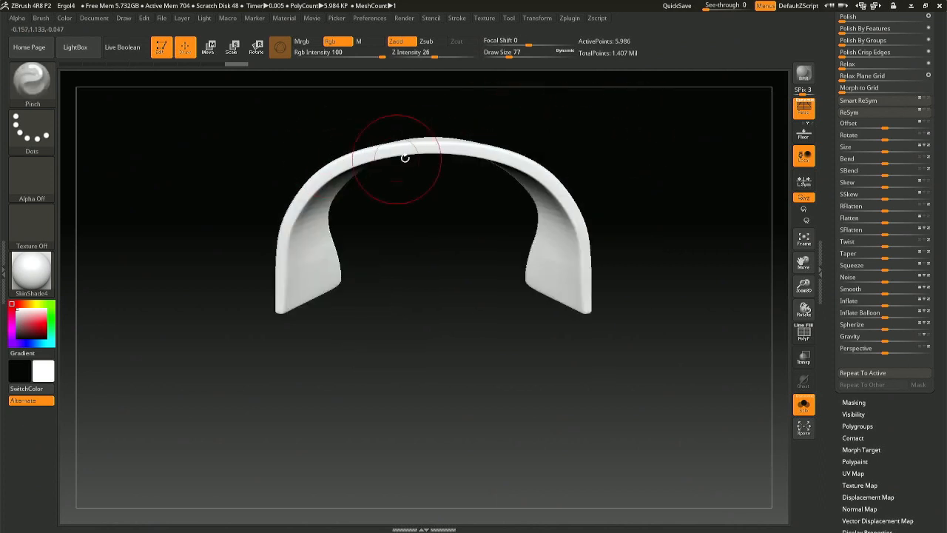
mouse_move(447, 151)
ctrl+right_down()
mouse_move(450, 163)
mouse_move(440, 145)
ctrl+right_up()
mouse_move(440, 146)
mouse_down()
mouse_move(559, 177)
mouse_move(594, 217)
mouse_move(611, 285)
mouse_up()
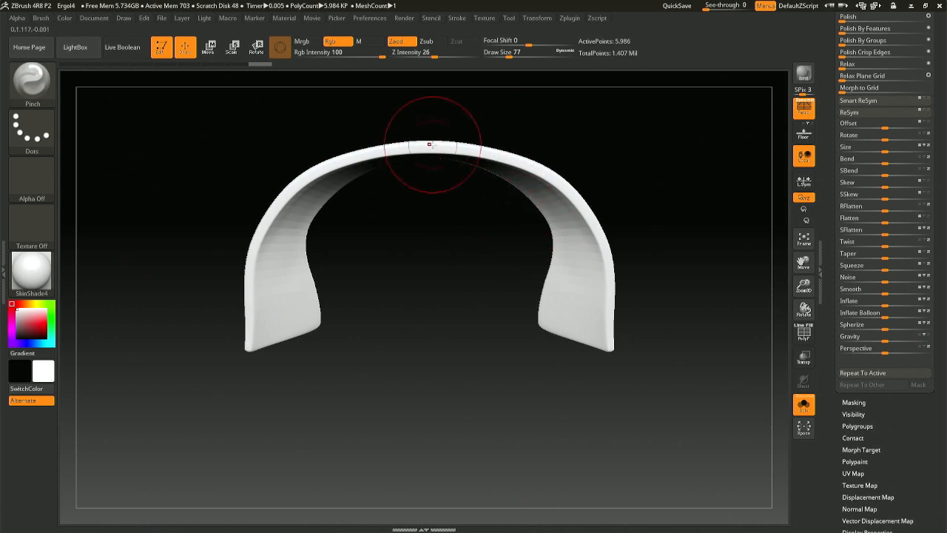
mouse_move(453, 144)
mouse_down()
mouse_move(519, 157)
mouse_move(566, 191)
mouse_move(605, 234)
mouse_move(614, 262)
mouse_up()
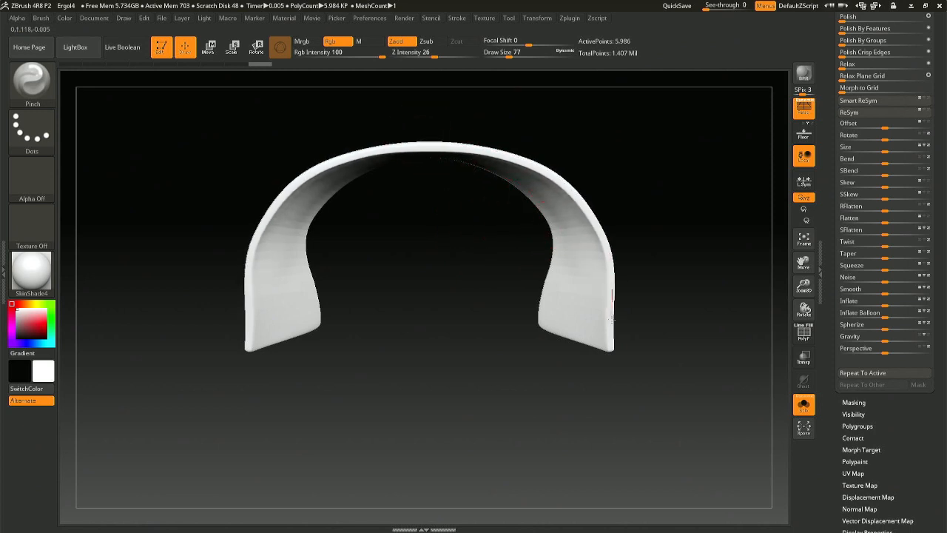
Switch to the Move brush and nudge the collar's upper rim into a cleaner curve.
drag(490, 182, 481, 80)
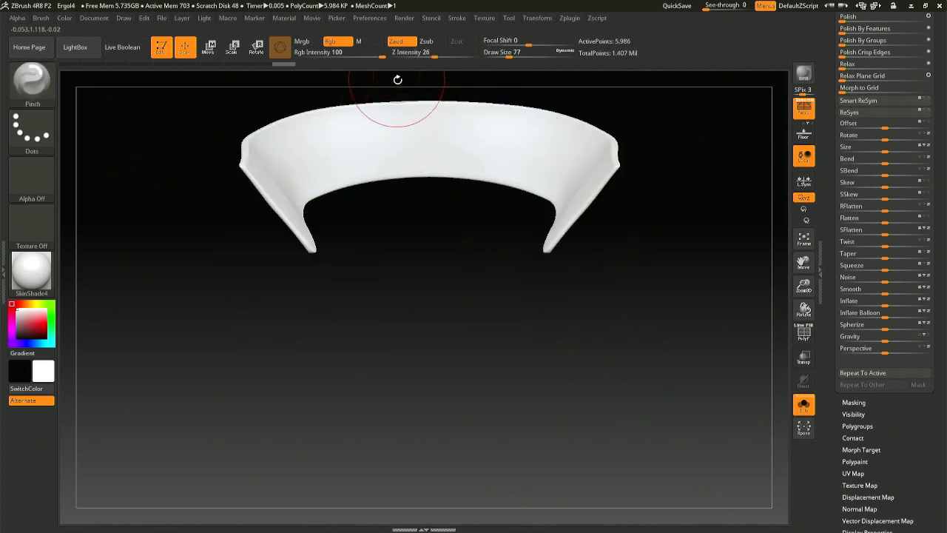
mouse_move(391, 77)
mouse_down()
mouse_move(438, 117)
mouse_move(479, 134)
mouse_up()
drag(685, 218, 675, 196)
key(b)
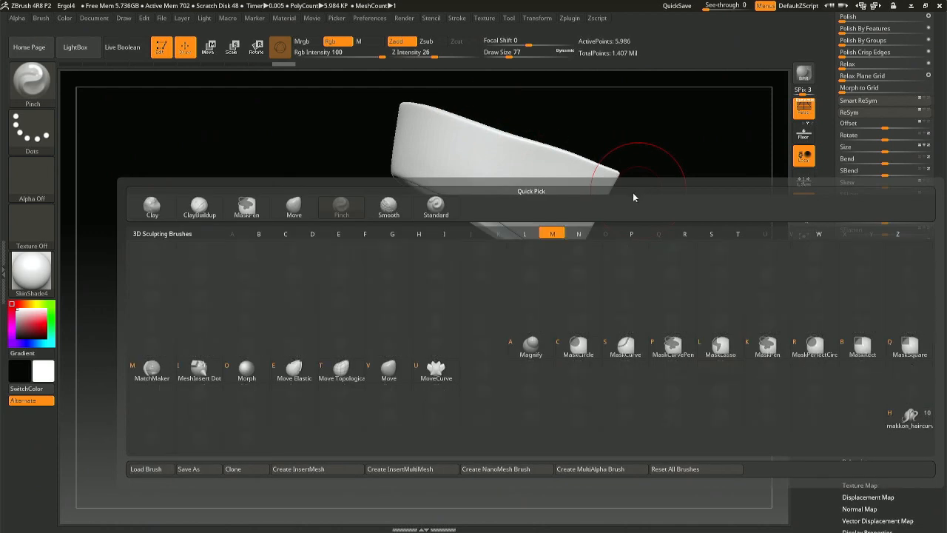
key(m)
key(v)
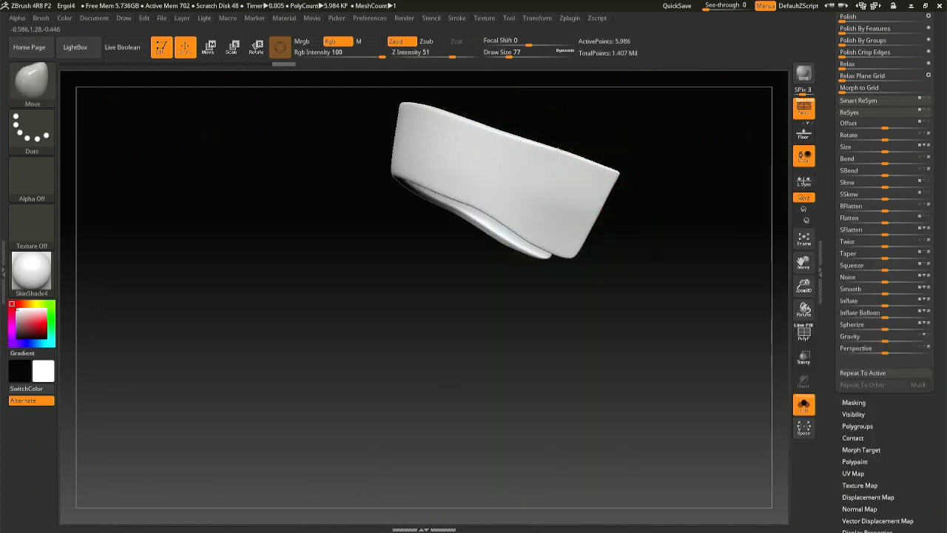
drag(558, 151, 564, 153)
drag(666, 169, 531, 177)
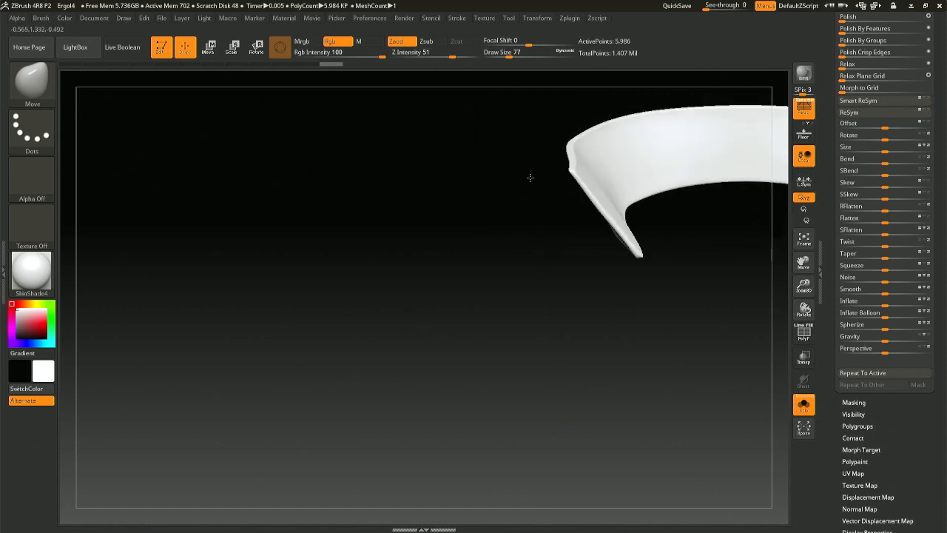
mouse_move(605, 159)
right_down()
mouse_move(582, 217)
mouse_move(469, 272)
right_up()
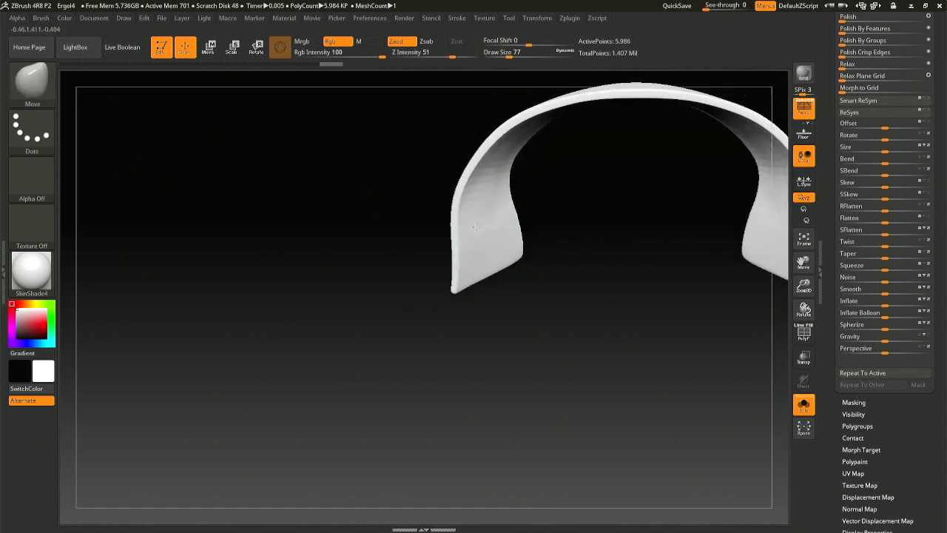
drag(471, 166, 466, 177)
Reshape the collar's front edges with the Move brush at Draw Size 77, giving them a slight curve.
right_drag(466, 177, 500, 108)
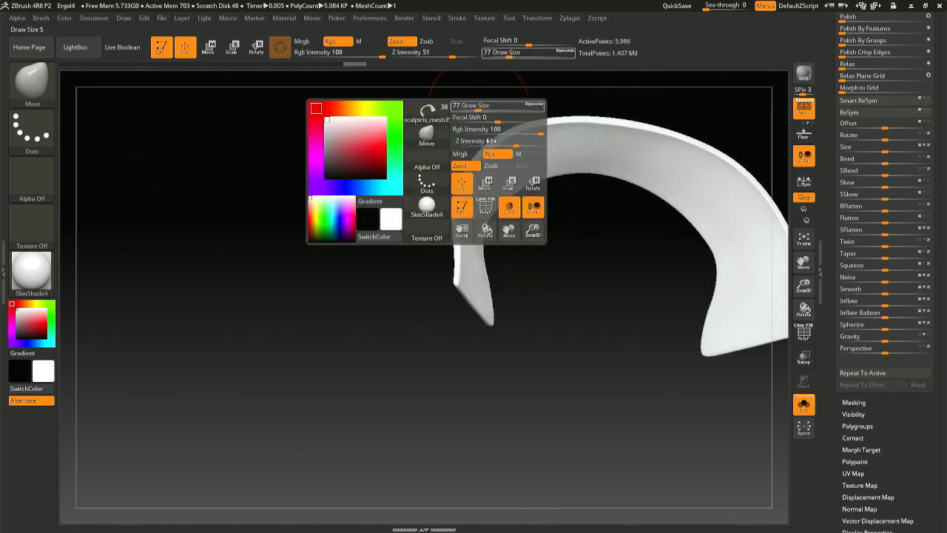
mouse_move(554, 262)
right_down()
mouse_move(553, 201)
mouse_move(492, 222)
mouse_move(498, 204)
mouse_move(440, 232)
right_up()
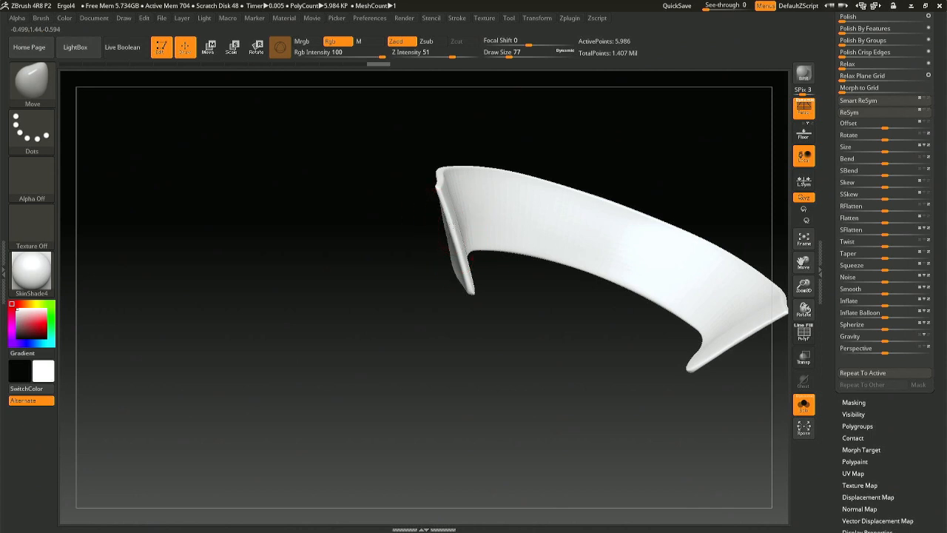
right_drag(452, 234, 452, 210)
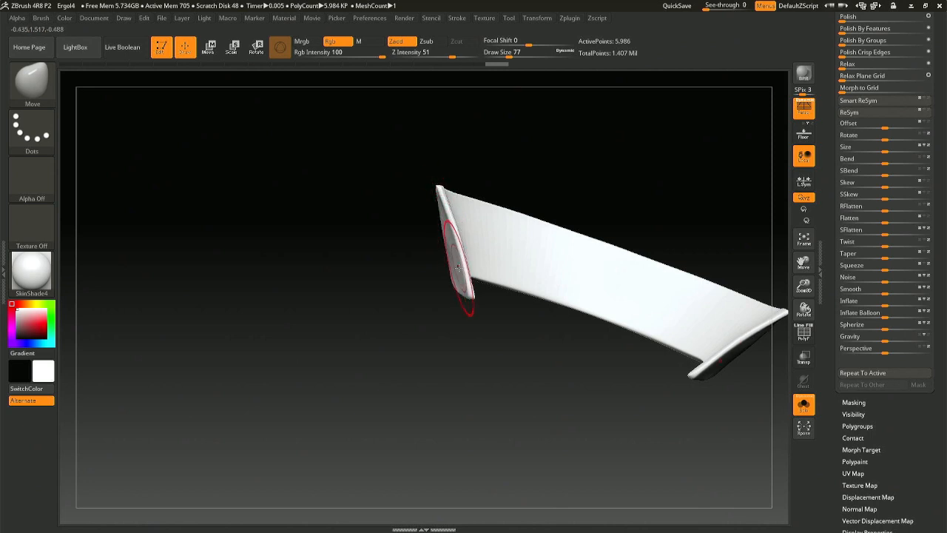
drag(465, 276, 463, 272)
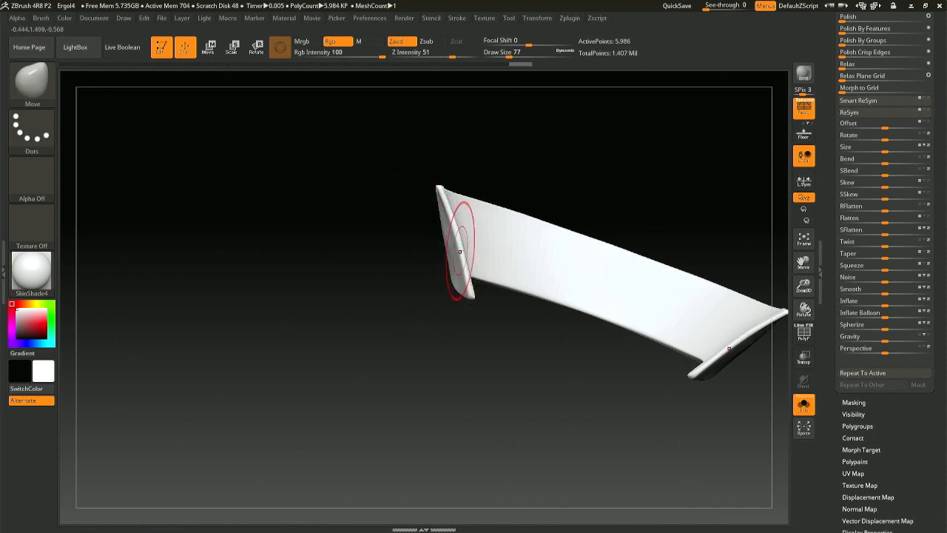
drag(463, 262, 461, 265)
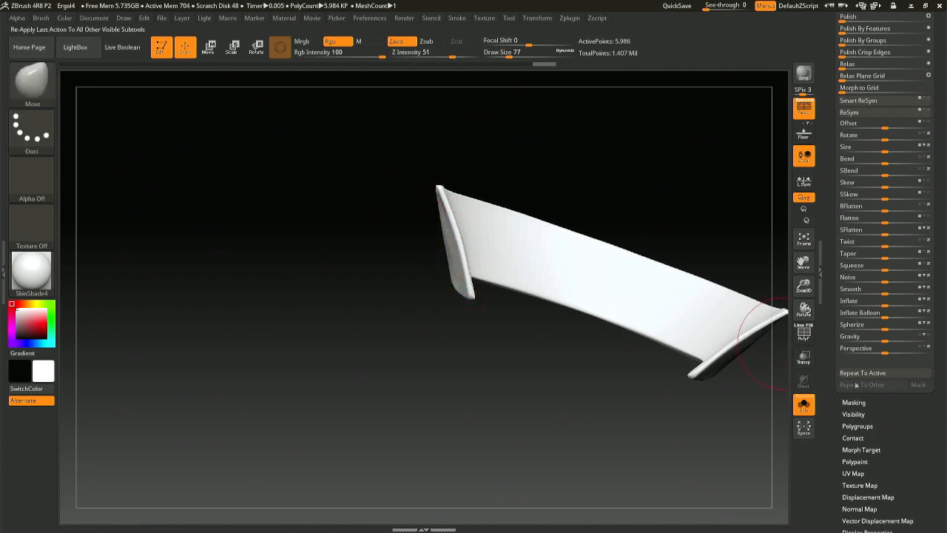
Bring the other subtools back into view and fit the collar's front tips against the shirt with the Move brush at Draw Size 158.
click(804, 405)
mouse_move(595, 263)
right_down()
mouse_move(592, 292)
mouse_move(544, 289)
mouse_move(511, 194)
right_up()
right_click(465, 231)
right_click(451, 159)
drag(453, 159, 464, 159)
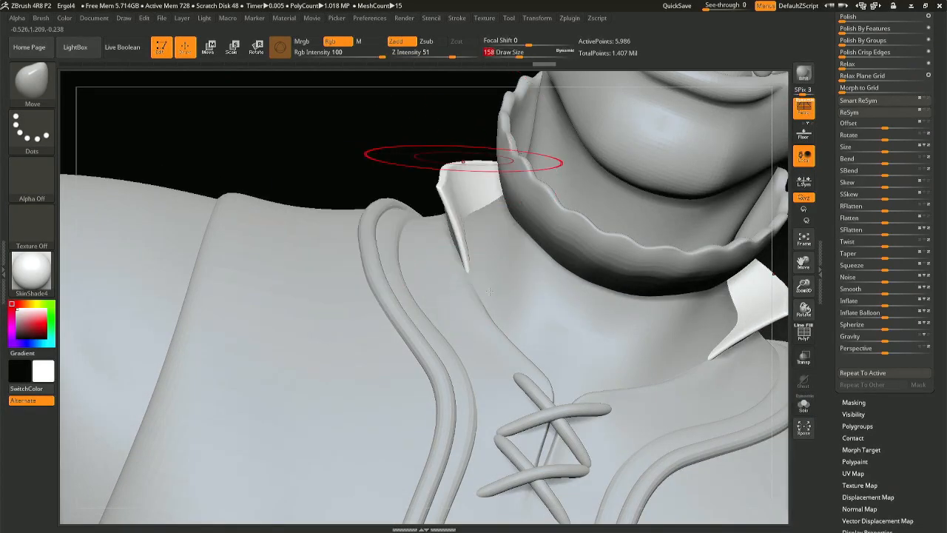
drag(478, 282, 472, 280)
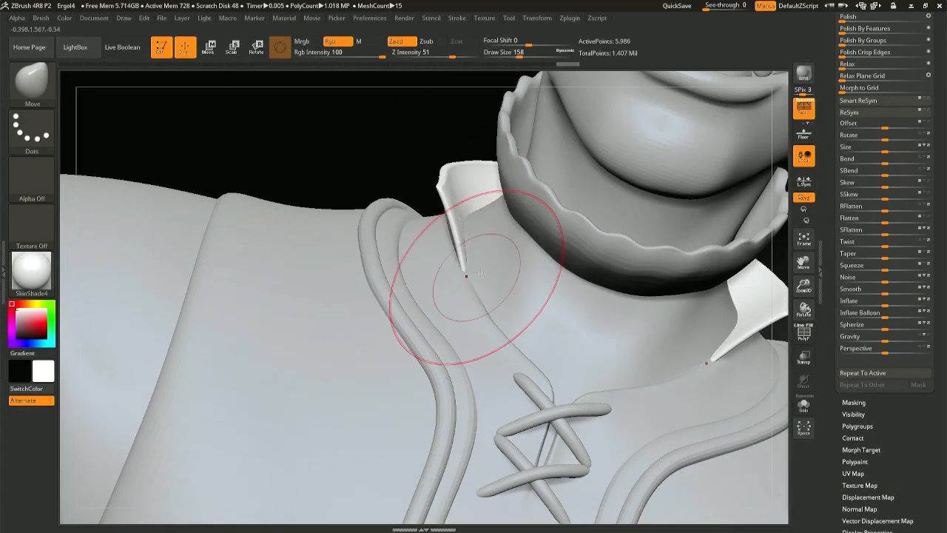
mouse_move(478, 278)
right_down()
mouse_move(481, 311)
mouse_move(497, 256)
right_up()
drag(492, 222, 498, 181)
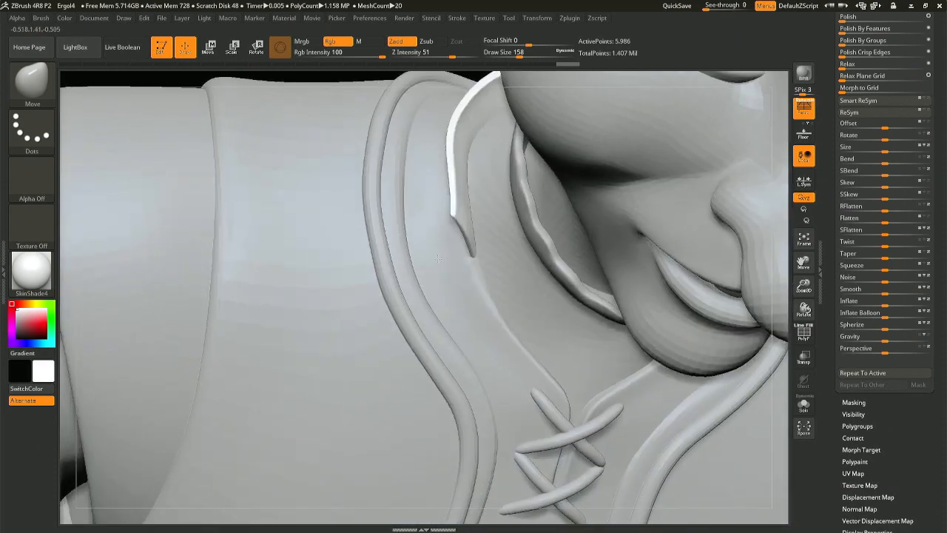
right_drag(473, 222, 456, 276)
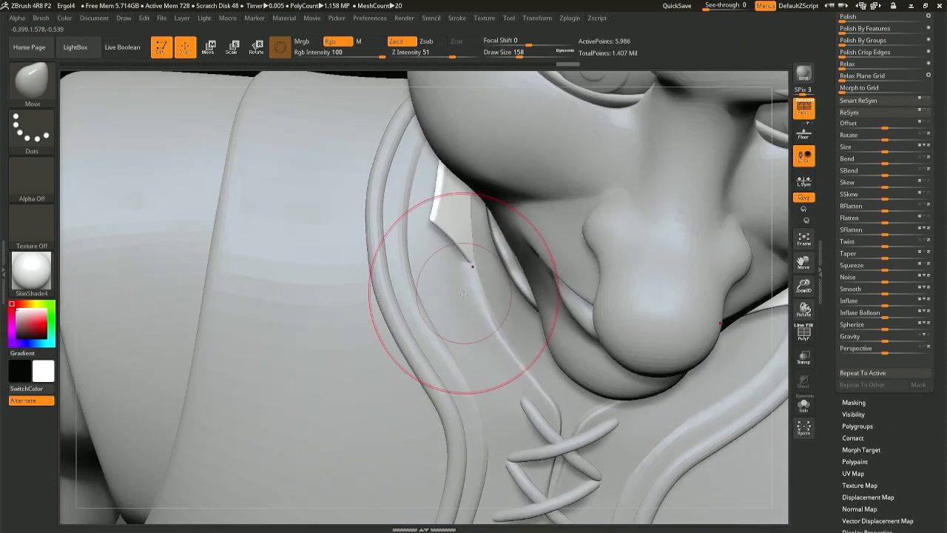
Select the shirt body subtool under the collar and isolate it around the neckline.
alt+click(434, 296)
click(808, 406)
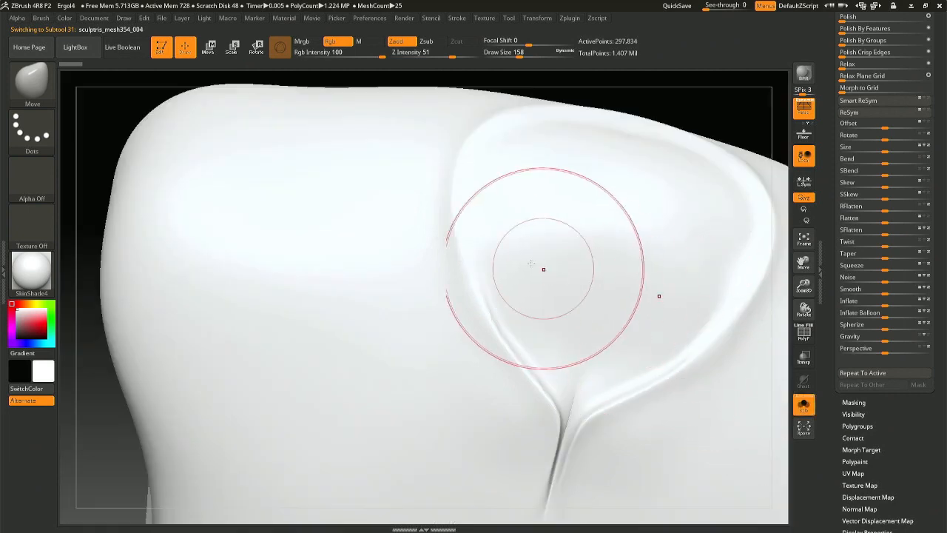
mouse_move(544, 268)
right_down()
mouse_move(427, 254)
mouse_move(422, 222)
mouse_move(478, 224)
right_up()
Carve along the side of the shirt's raised neckline trim down to the front slit, using the DamStandard crease brush at Draw Size 35.
key(b)
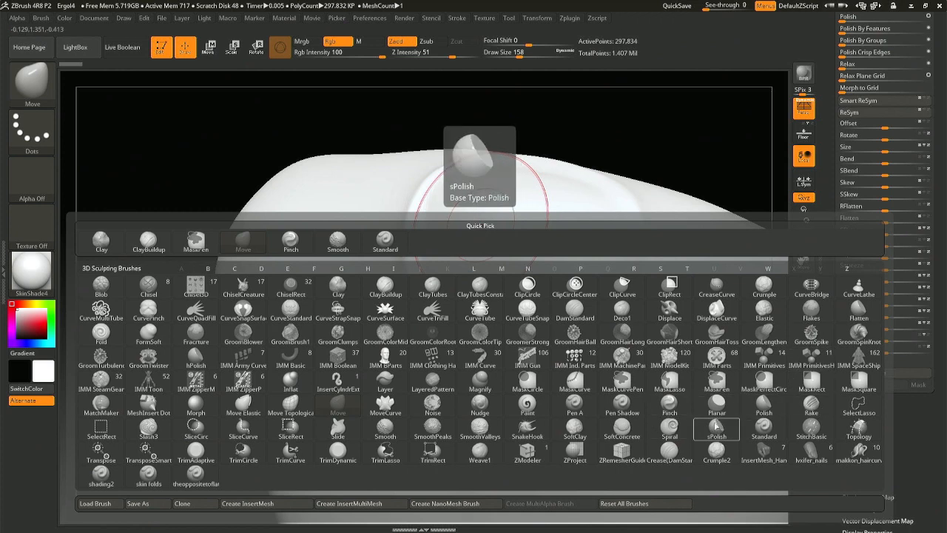
click(670, 450)
right_drag(478, 302, 465, 277)
key(space)
drag(448, 275, 450, 275)
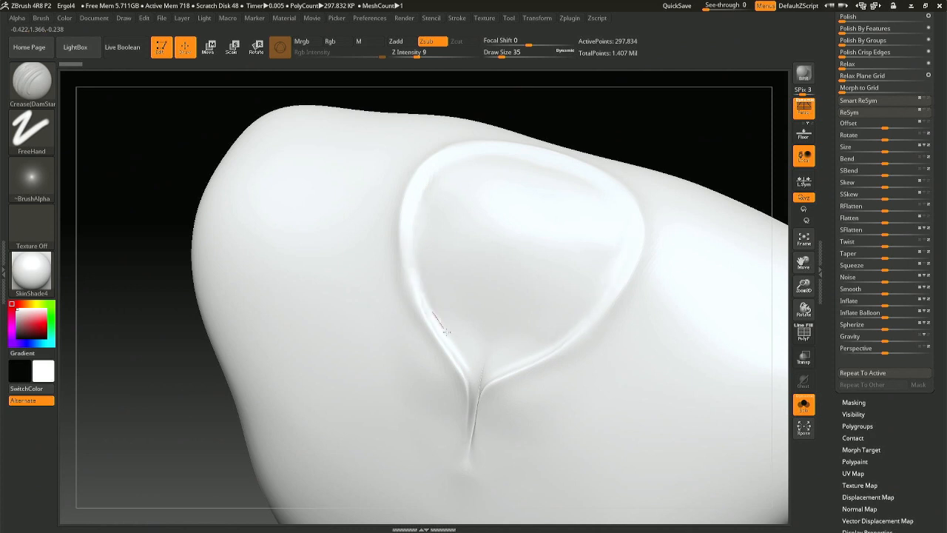
drag(470, 363, 472, 366)
Crease the inner edge of the shirt's raised neckline trim with the DamStandard crease brush at Draw Size 35.
right_drag(554, 266, 527, 252)
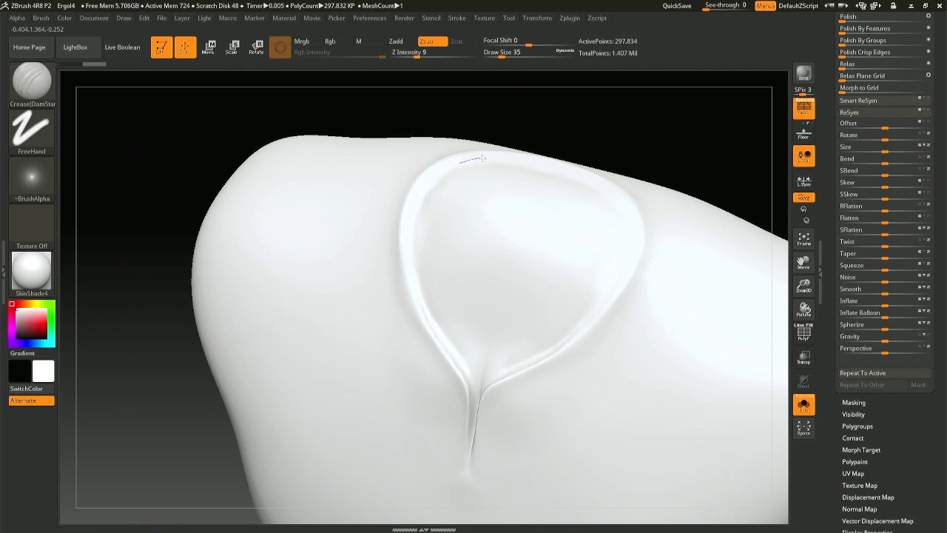
mouse_move(481, 158)
right_down()
mouse_move(486, 197)
mouse_move(435, 185)
right_up()
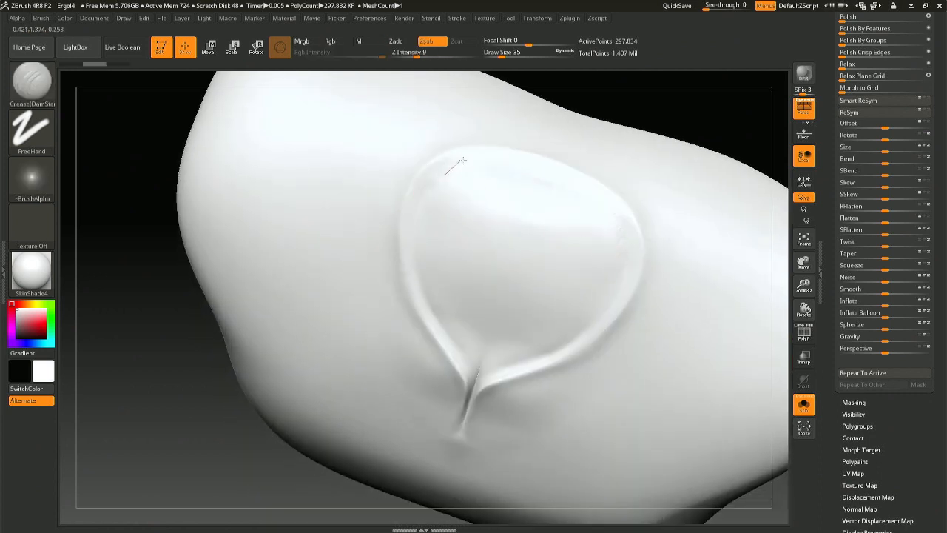
drag(463, 160, 464, 160)
drag(423, 194, 425, 191)
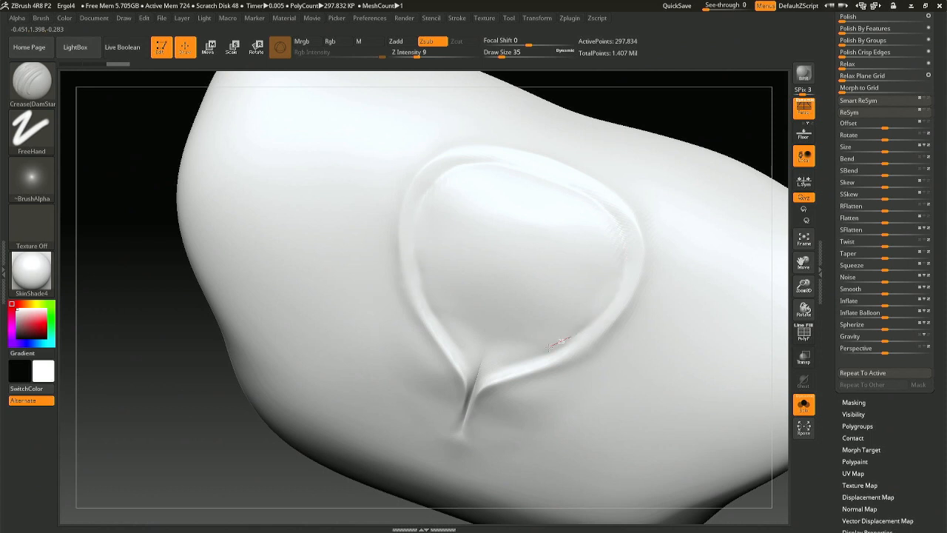
right_drag(555, 347, 550, 279)
right_drag(495, 312, 499, 302)
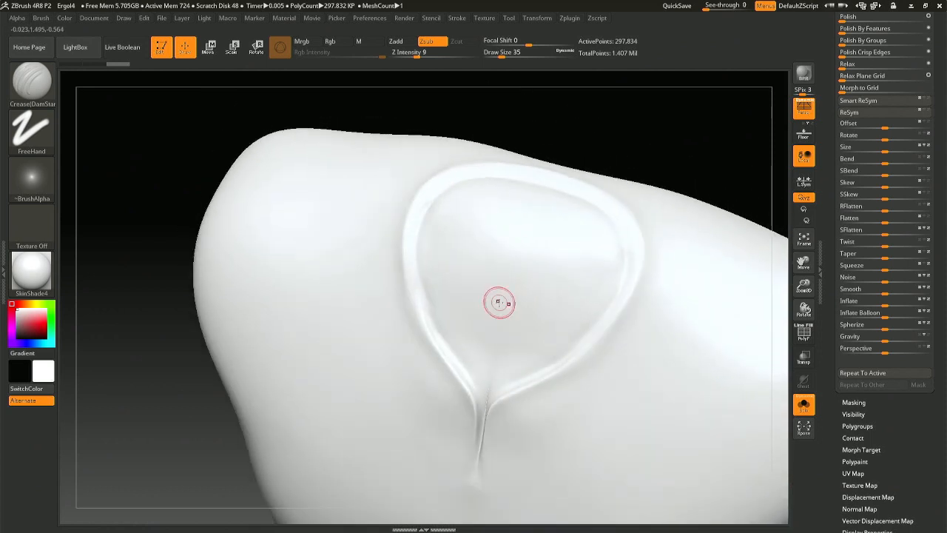
Sharpen the crease along the back and both sides of the neckline trim, down to the front slit, keeping Draw Size 35.
right_drag(414, 301, 406, 270)
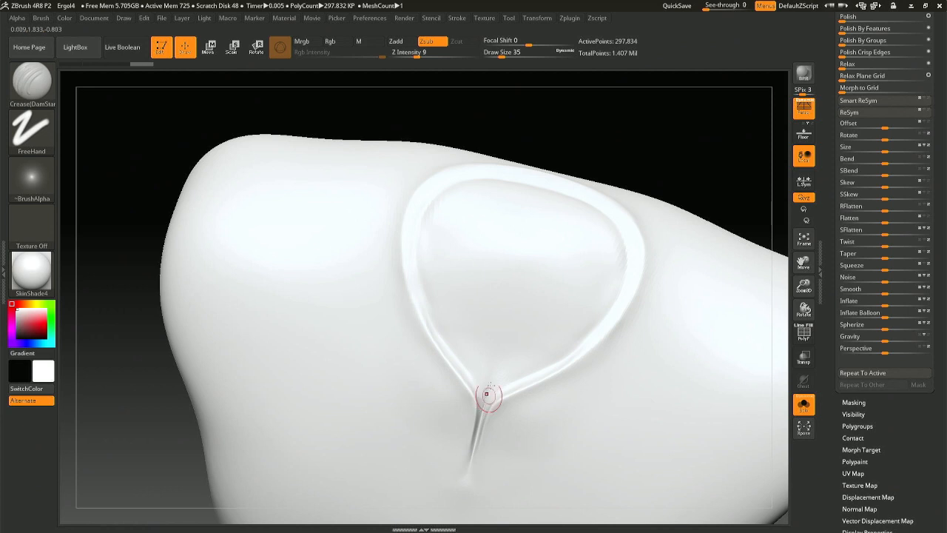
mouse_move(484, 390)
right_down()
mouse_move(358, 234)
mouse_move(380, 343)
right_up()
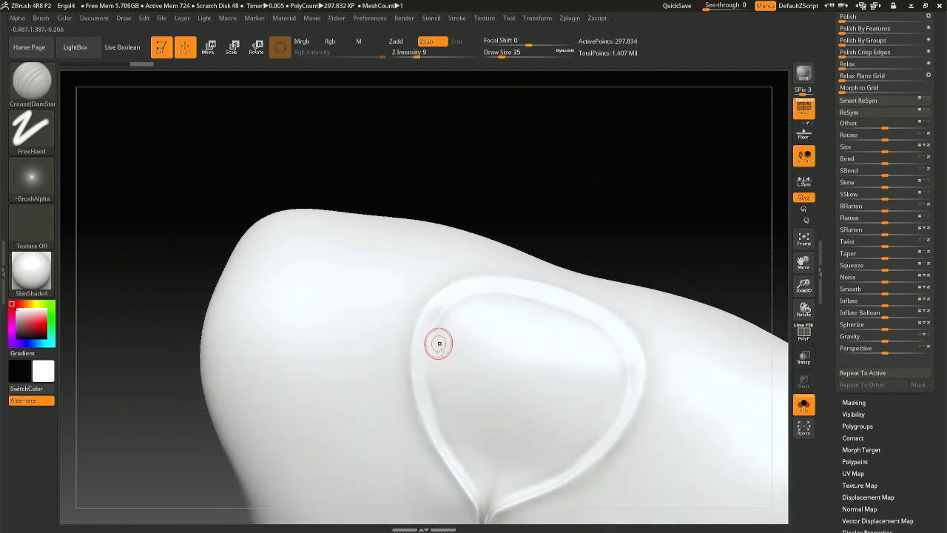
right_drag(415, 402, 432, 353)
drag(426, 422, 418, 406)
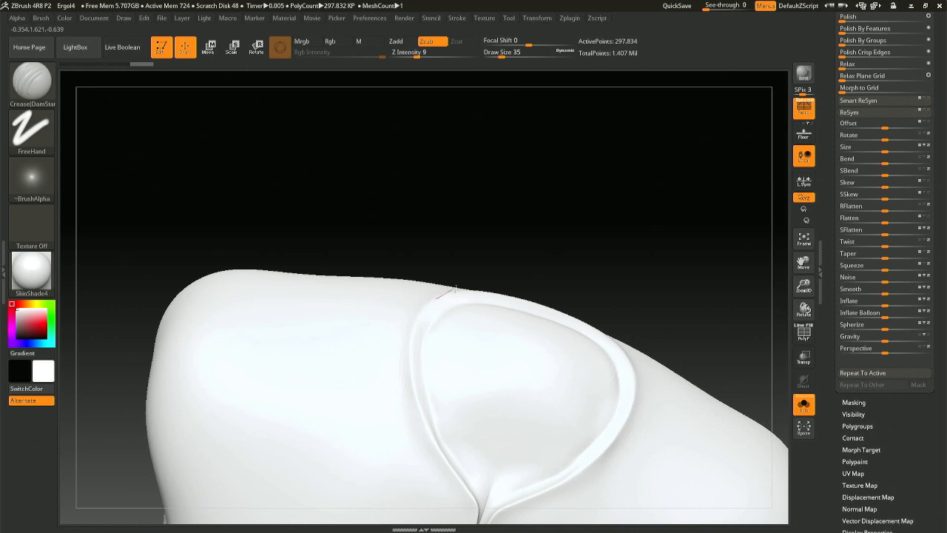
right_drag(456, 288, 434, 306)
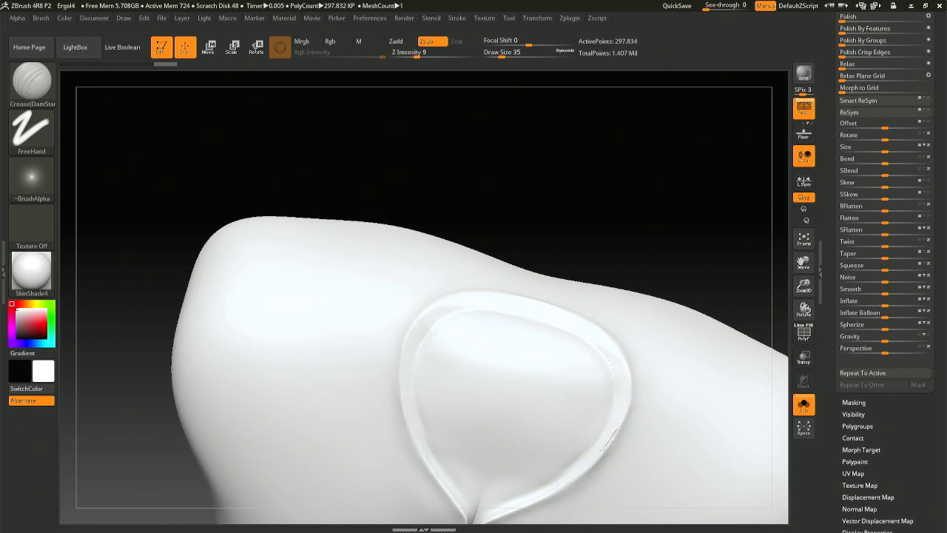
right_drag(640, 481, 609, 368)
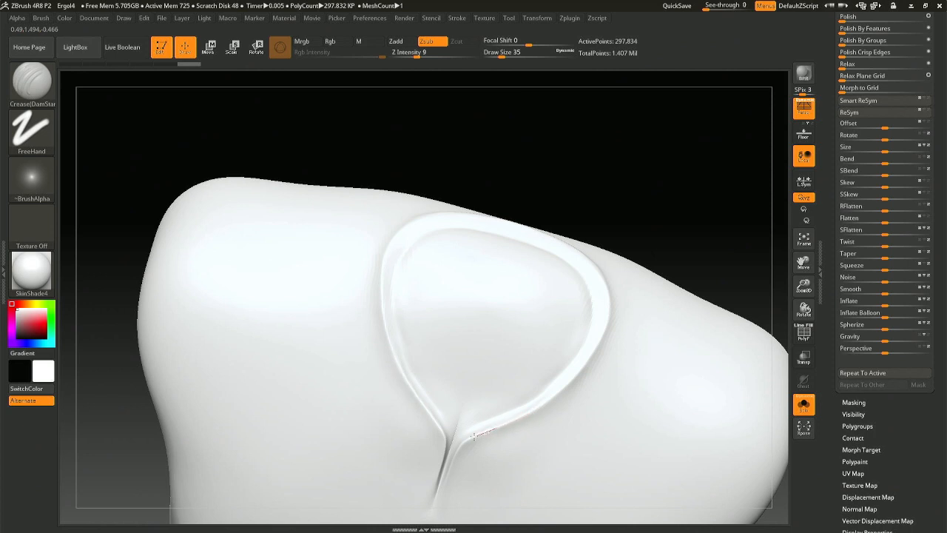
mouse_move(412, 387)
right_down()
mouse_move(430, 341)
mouse_move(421, 344)
mouse_move(402, 322)
right_up()
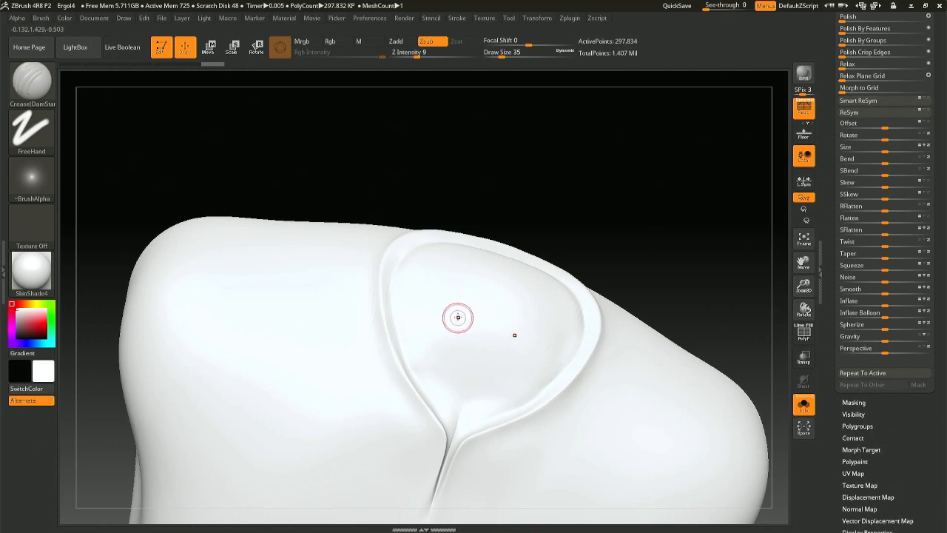
Adjust the side curve of the neckline trim with the Move brush at Draw Size 87.
key(b)
key(m)
key(v)
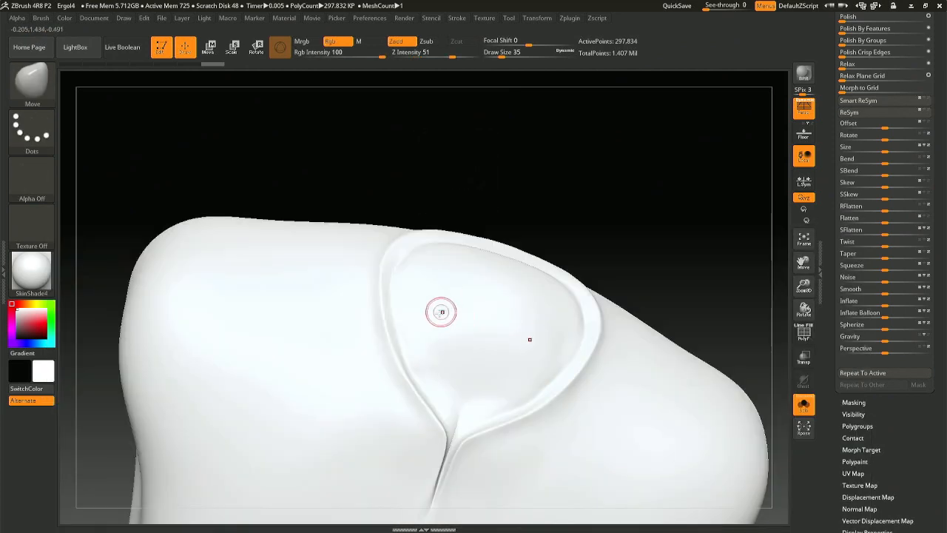
key(space)
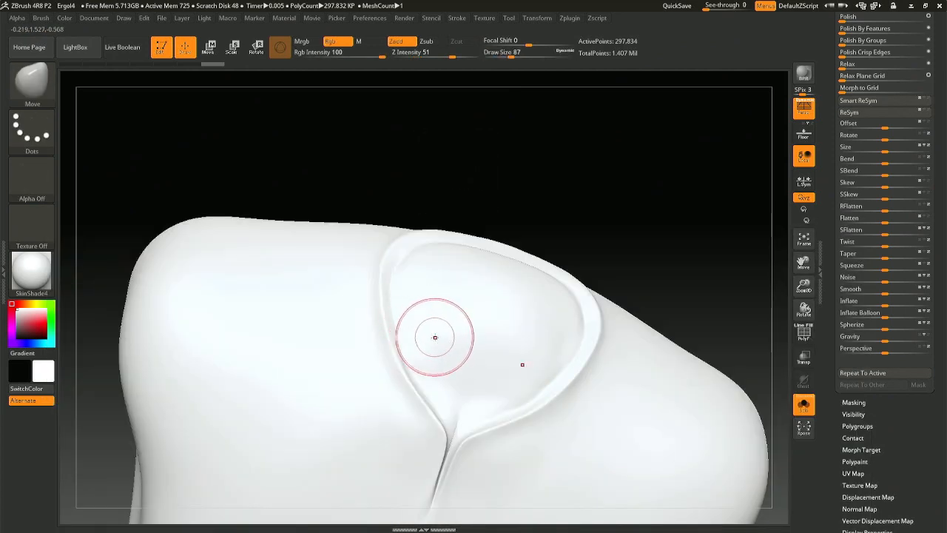
key(ctrl)
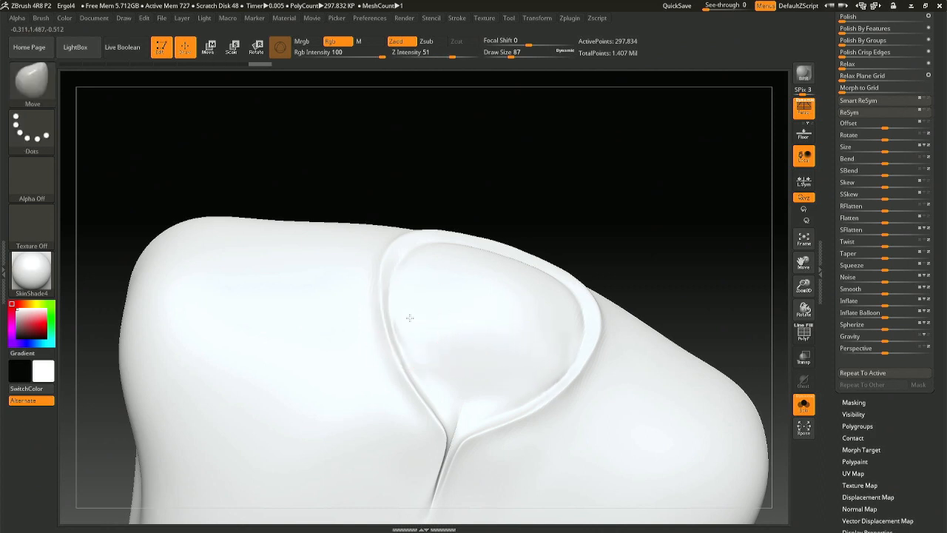
key(ctrl)
right_drag(375, 357, 439, 328)
mouse_move(436, 334)
right_down()
mouse_move(430, 288)
mouse_move(431, 330)
right_up()
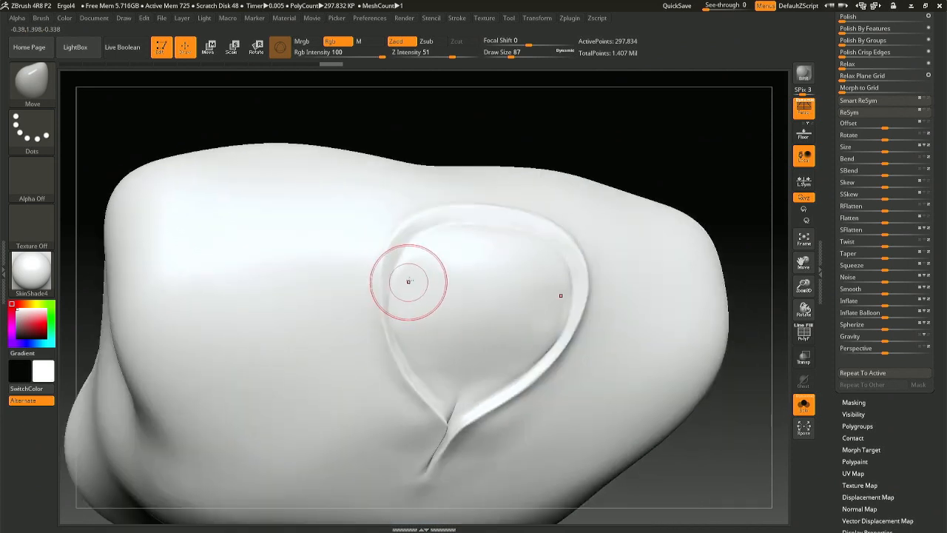
right_drag(409, 277, 406, 279)
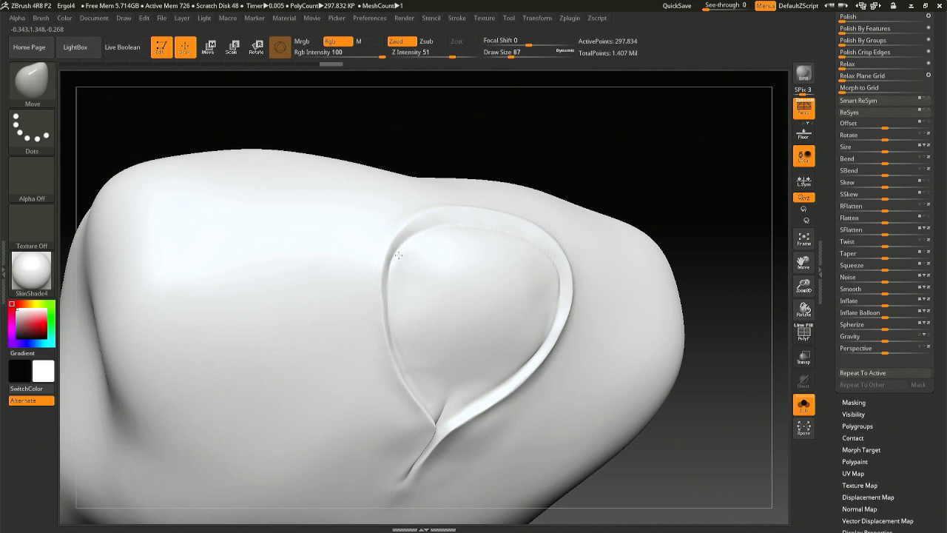
right_drag(397, 255, 423, 243)
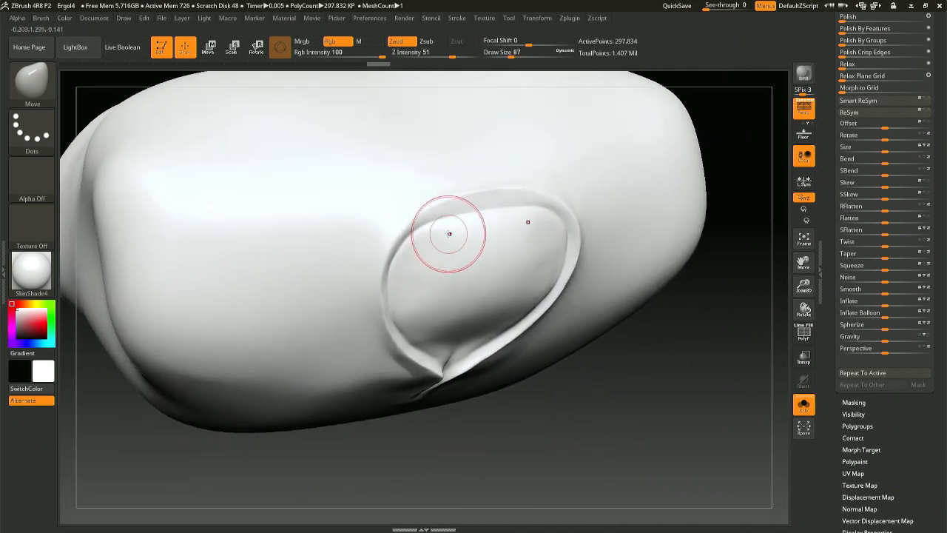
Even out the back and side contour of the neckline trim with the Move brush at Draw Size 87.
mouse_move(449, 234)
mouse_down()
mouse_move(447, 222)
mouse_move(470, 221)
mouse_up()
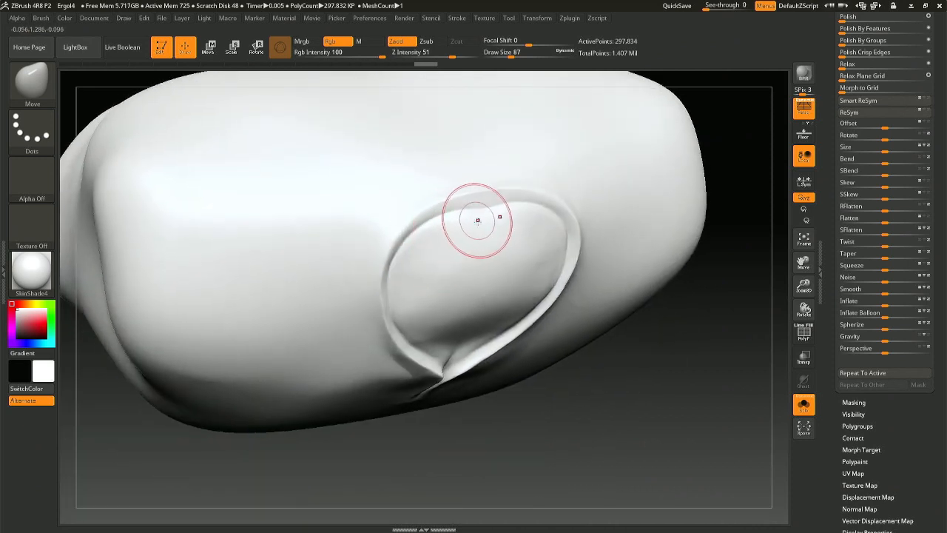
mouse_move(480, 213)
right_down()
mouse_move(484, 220)
mouse_move(461, 220)
mouse_move(526, 213)
mouse_move(518, 222)
right_up()
right_drag(405, 269, 415, 262)
drag(386, 308, 383, 315)
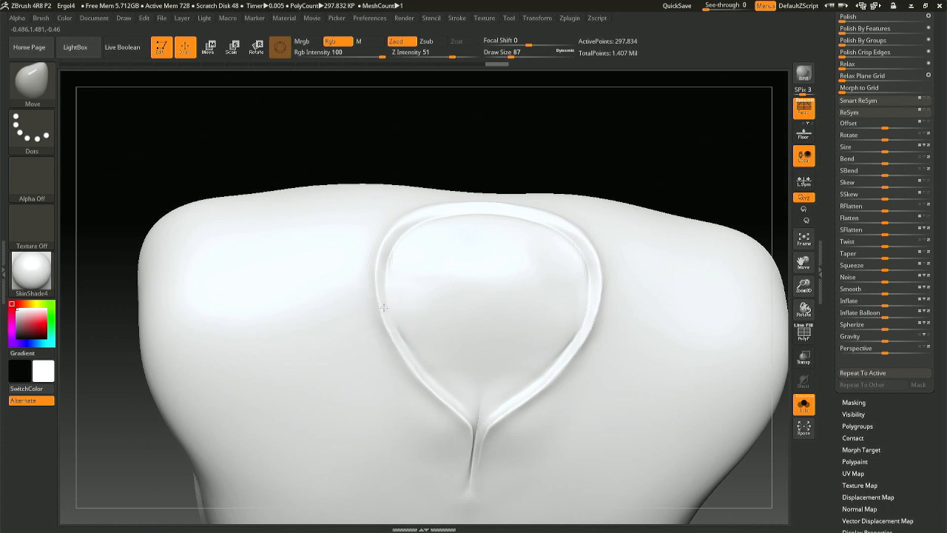
right_drag(384, 308, 406, 332)
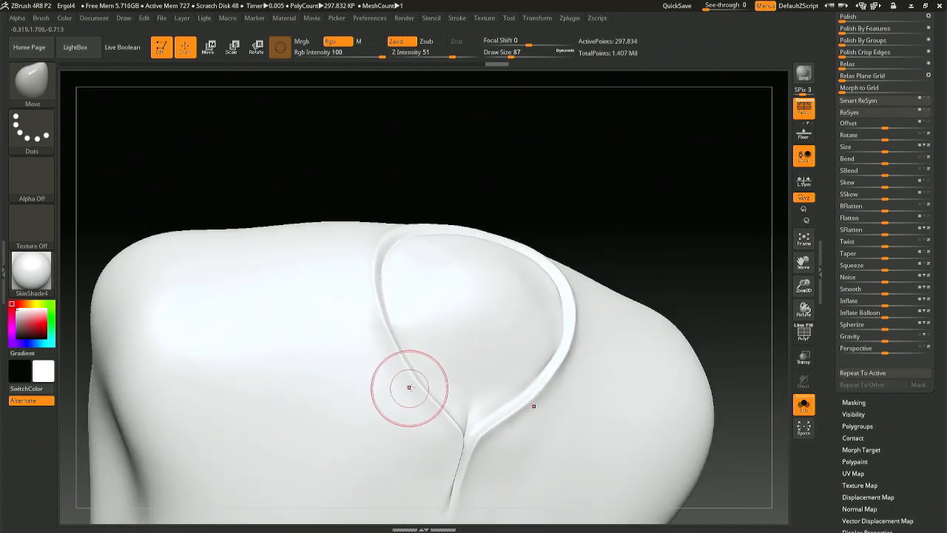
mouse_move(406, 380)
right_down()
mouse_move(374, 307)
mouse_move(482, 328)
mouse_move(503, 346)
right_up()
key(space)
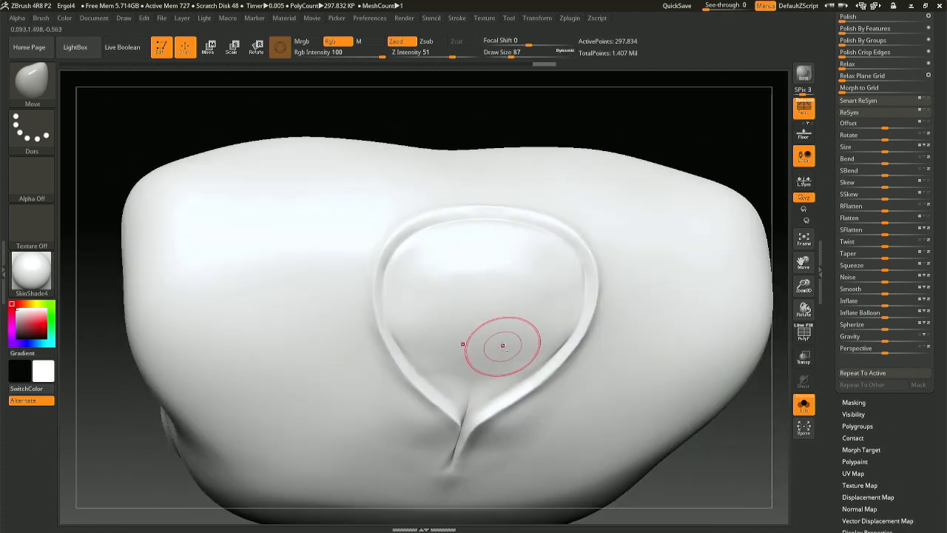
mouse_move(569, 402)
right_down()
mouse_move(556, 323)
mouse_move(557, 388)
right_up()
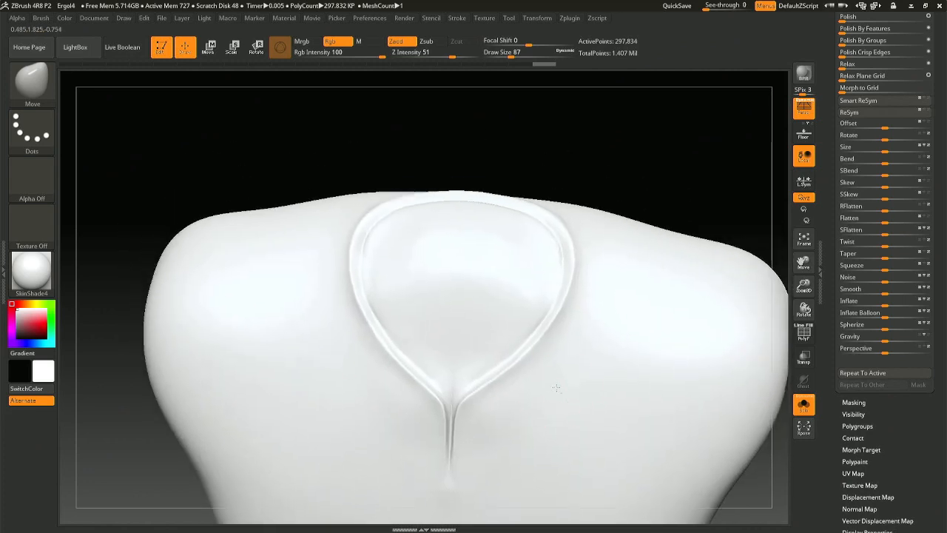
Show all subtools and fit the shirt's neckline edge under the collar with the Move brush at Draw Size 182.
click(804, 404)
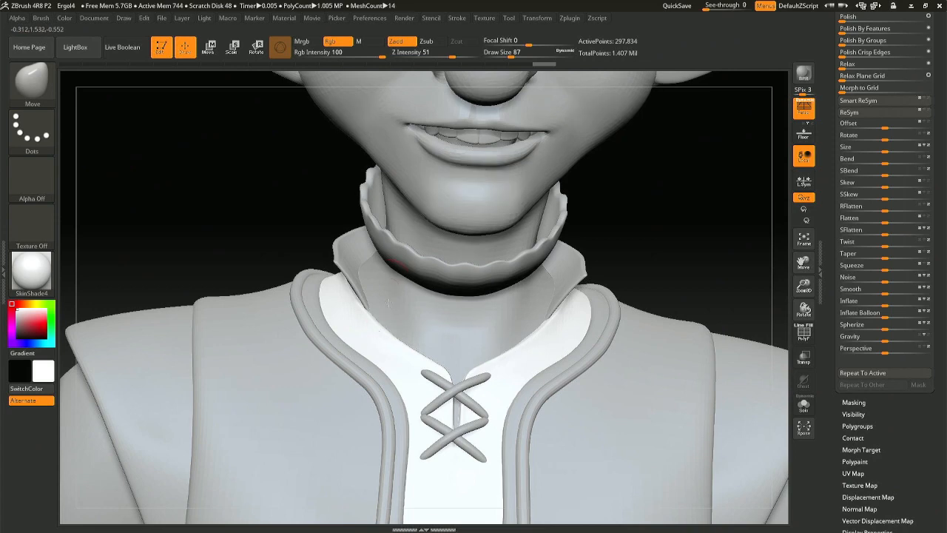
right_drag(388, 302, 404, 320)
key(space)
drag(346, 304, 359, 304)
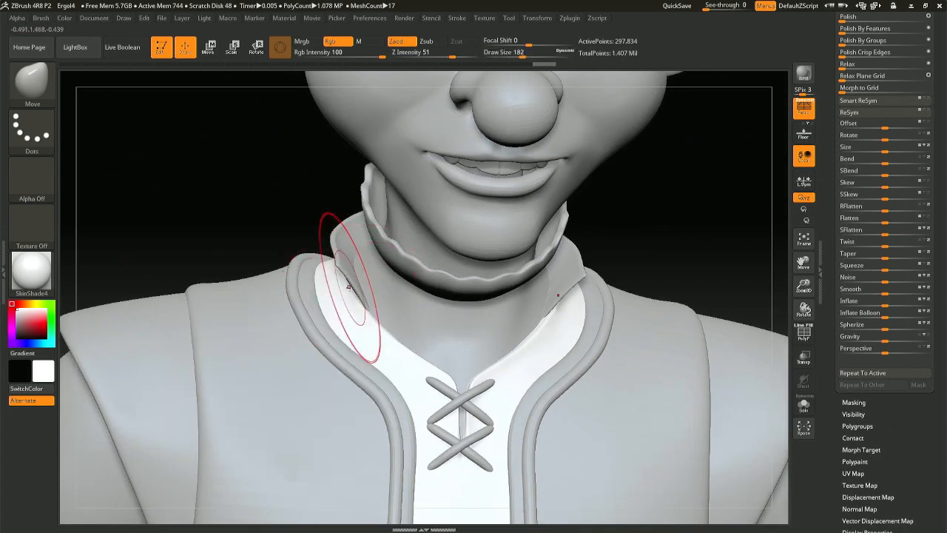
Reselect the shirt body subtool beneath the collar and isolate it to expose the neckline trim.
right_drag(357, 288, 414, 285)
mouse_move(301, 237)
right_down()
mouse_move(311, 254)
mouse_move(294, 292)
mouse_move(282, 261)
mouse_move(287, 268)
mouse_move(297, 253)
right_up()
alt+click(299, 313)
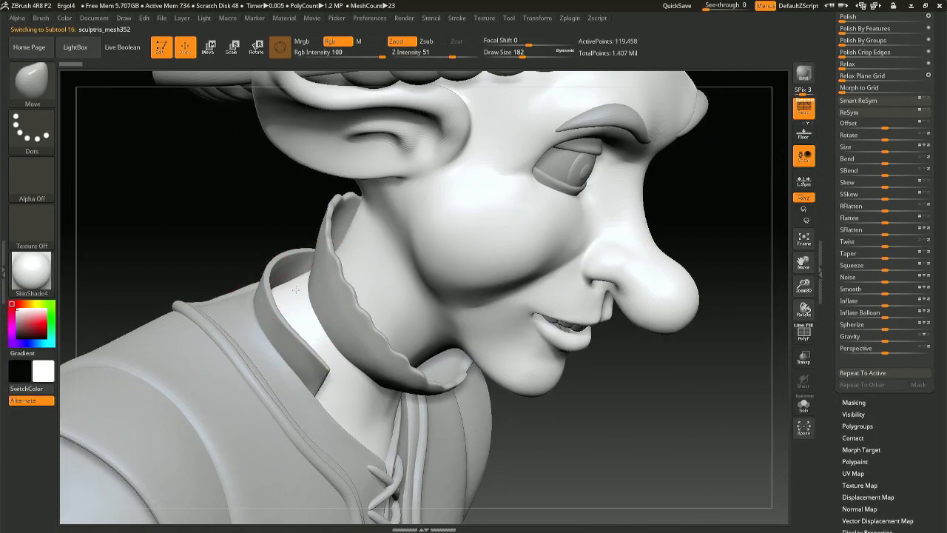
mouse_move(272, 313)
right_down()
mouse_move(246, 314)
mouse_move(483, 396)
mouse_move(381, 333)
right_up()
right_drag(561, 309, 481, 370)
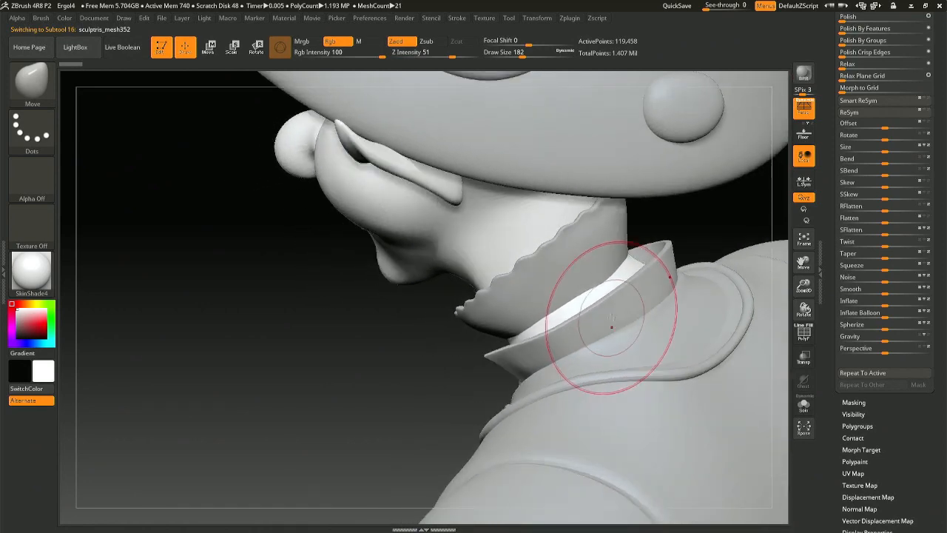
mouse_move(612, 328)
right_down()
mouse_move(585, 344)
mouse_move(592, 332)
mouse_move(591, 365)
right_up()
alt+click(603, 297)
right_drag(616, 287, 614, 303)
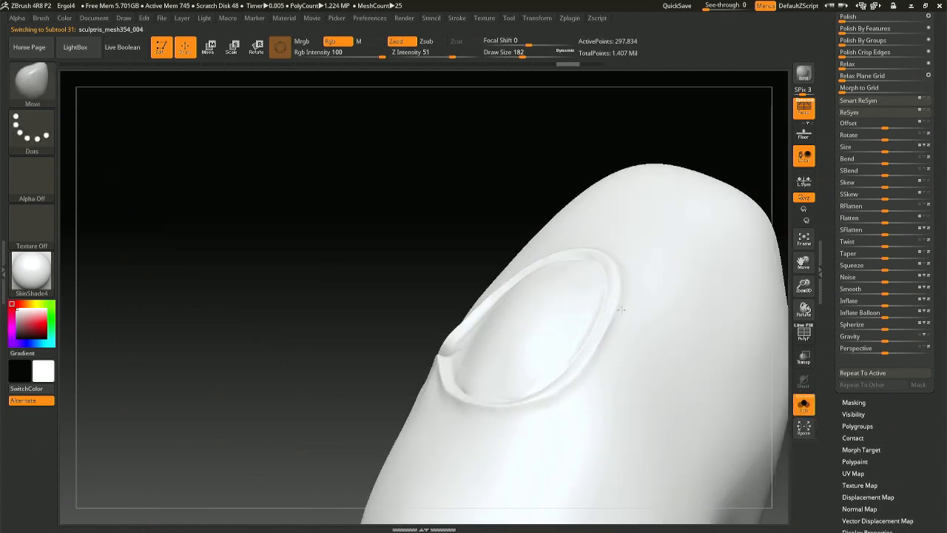
Refine the side of the neckline trim with the Move brush at Draw Size 112 and bring the other subtools back into view.
mouse_move(622, 310)
right_down()
mouse_move(626, 330)
mouse_move(560, 357)
right_up()
key(space)
drag(623, 291, 615, 288)
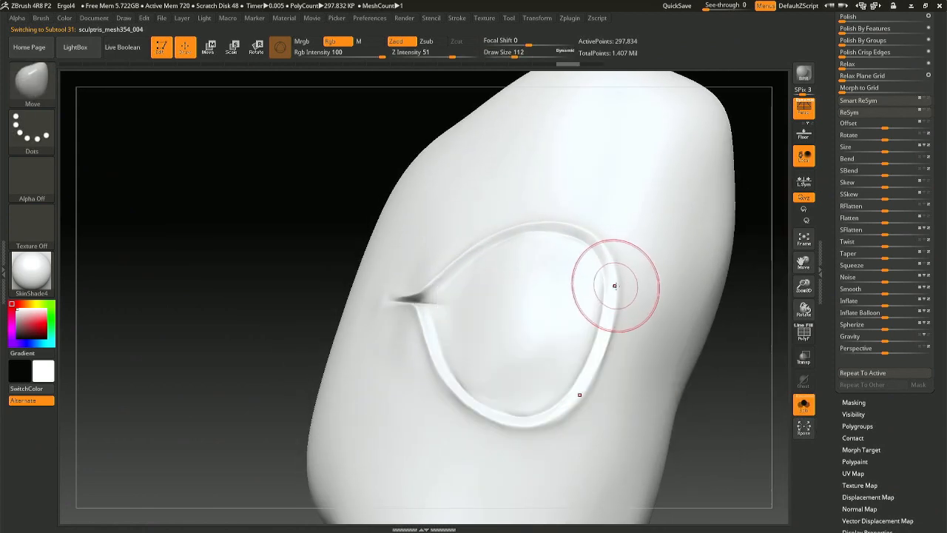
right_drag(614, 287, 592, 402)
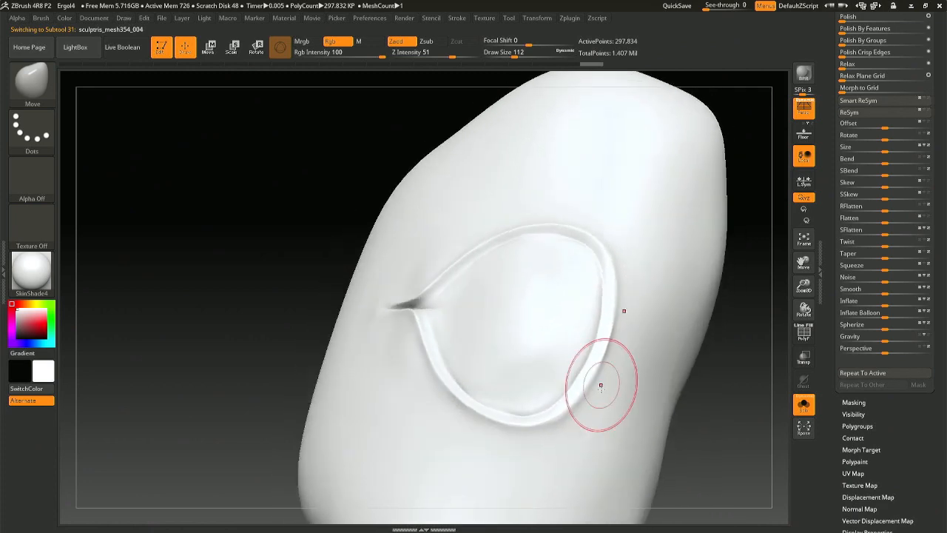
click(806, 413)
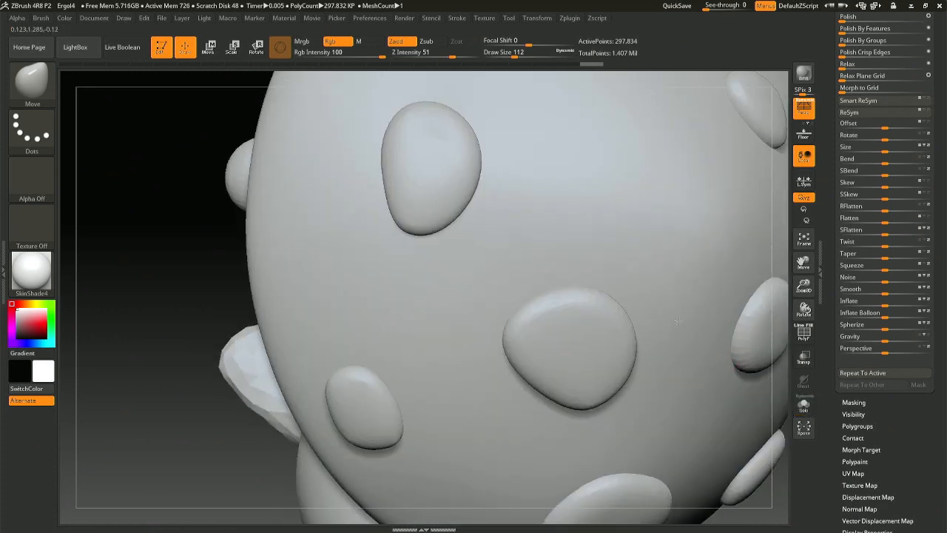
Select the head and neck subtool and save the project.
mouse_move(722, 363)
right_down()
mouse_move(694, 293)
mouse_move(702, 279)
mouse_move(673, 370)
mouse_move(629, 366)
mouse_move(634, 347)
mouse_move(672, 367)
mouse_move(713, 370)
mouse_move(575, 373)
mouse_move(523, 392)
mouse_move(469, 387)
mouse_move(499, 380)
mouse_move(510, 355)
right_up()
shift+right_drag(582, 417, 548, 422)
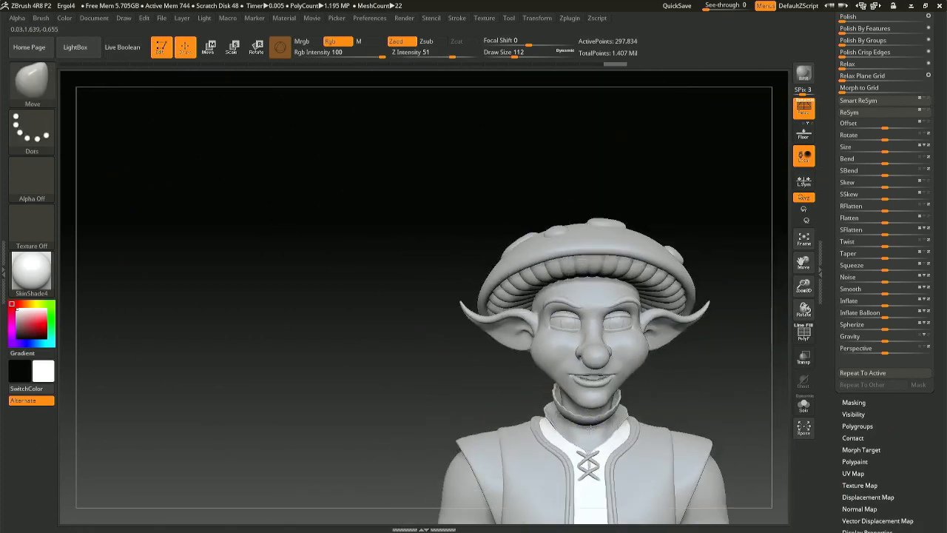
mouse_move(652, 459)
alt+right_down()
mouse_move(596, 395)
mouse_move(609, 391)
mouse_move(593, 413)
alt+right_up()
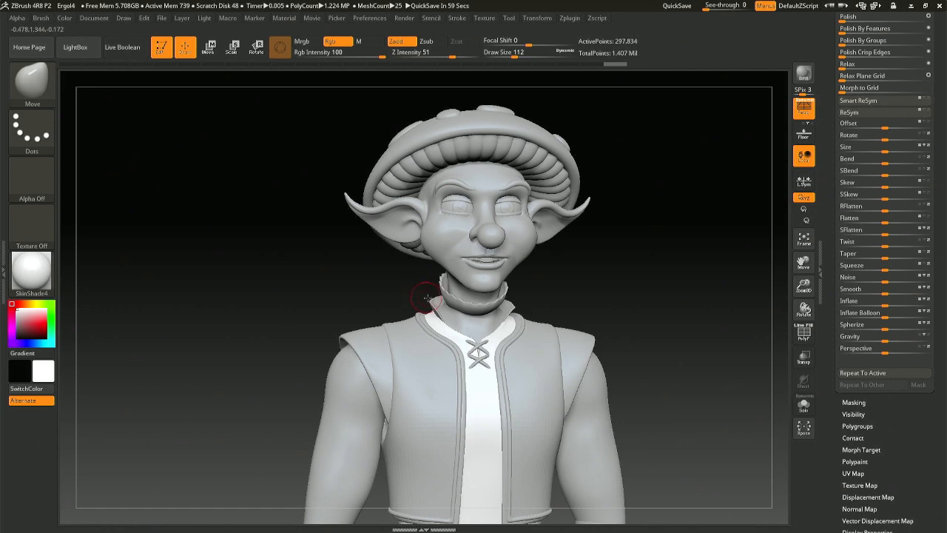
alt+click(453, 317)
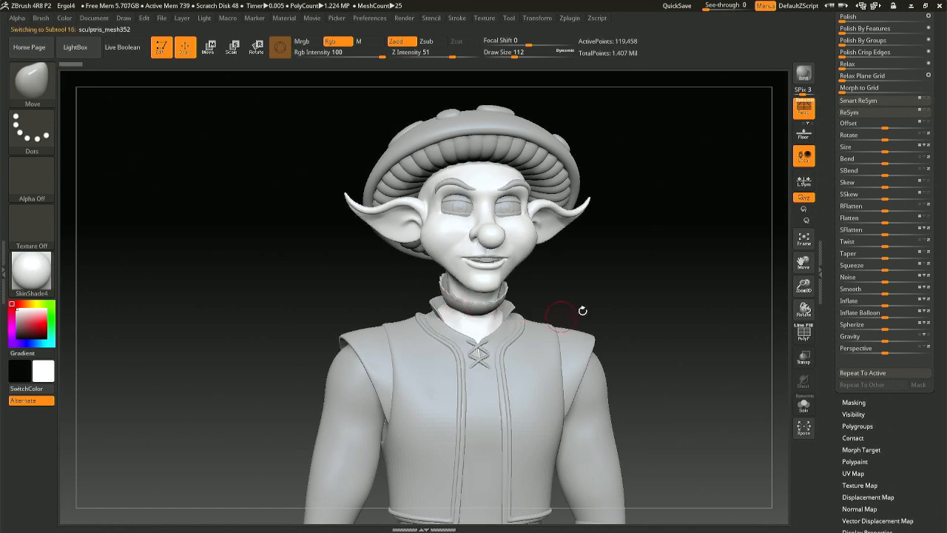
key(ctrl+s)
key(Return)
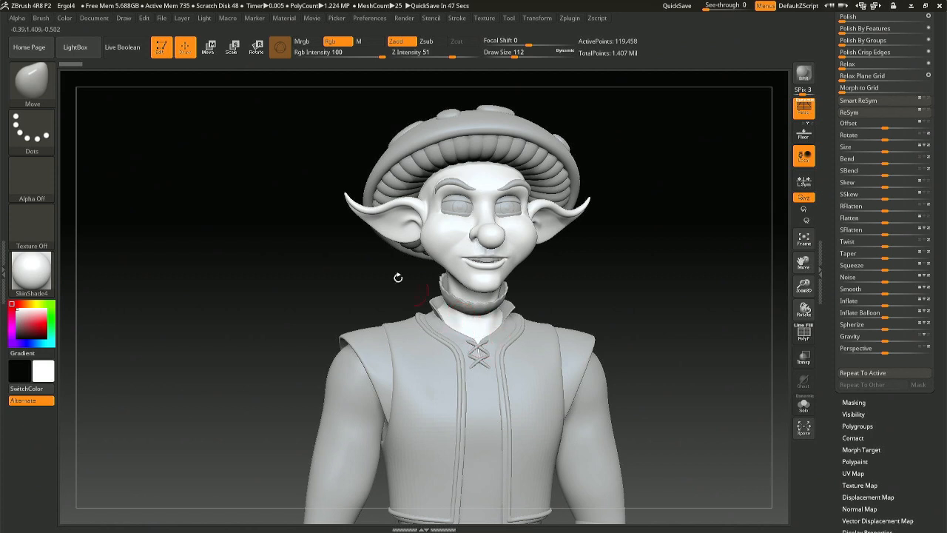
mouse_move(395, 274)
mouse_down()
mouse_move(387, 291)
mouse_move(516, 397)
mouse_up()
alt+right_drag(540, 439, 467, 291)
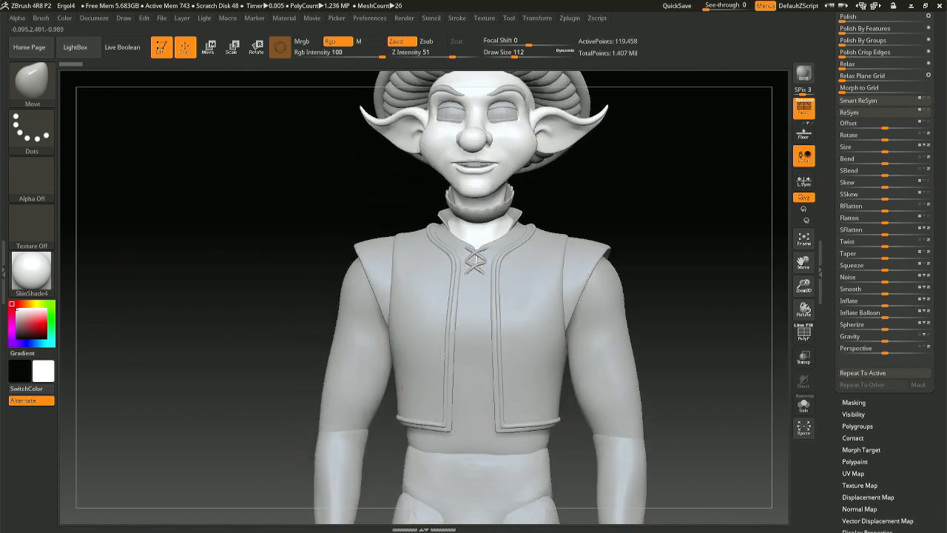
alt+right_drag(386, 370, 497, 330)
alt+right_drag(452, 370, 441, 412)
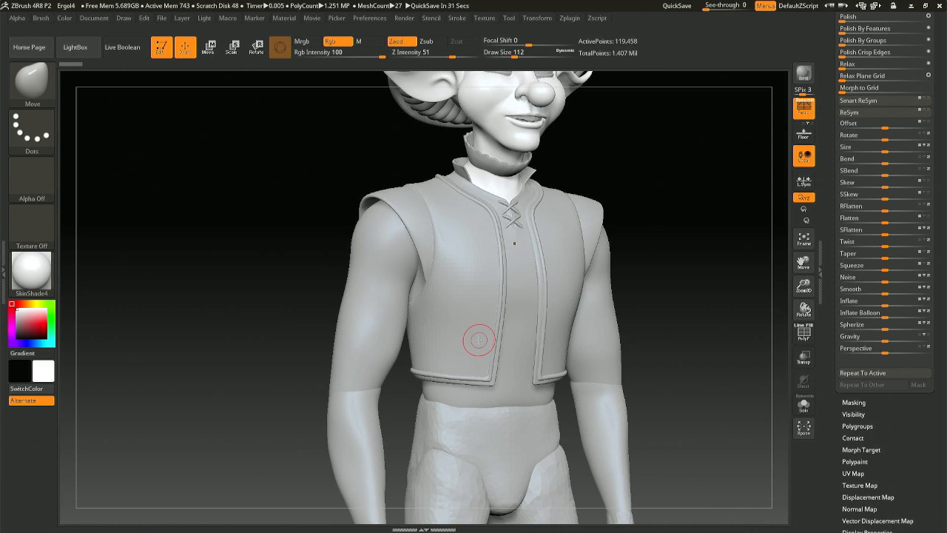
Examine the fit of the vest, collar and neckline from the front and both sides.
right_drag(469, 319, 414, 316)
alt+right_drag(506, 261, 450, 283)
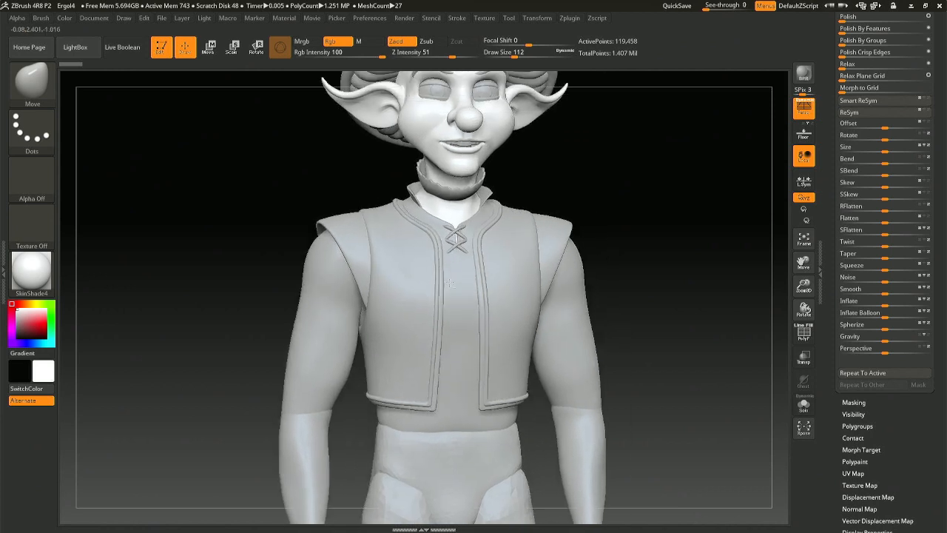
mouse_move(477, 387)
alt+right_down()
mouse_move(477, 362)
mouse_move(457, 350)
alt+right_up()
right_drag(483, 381, 467, 380)
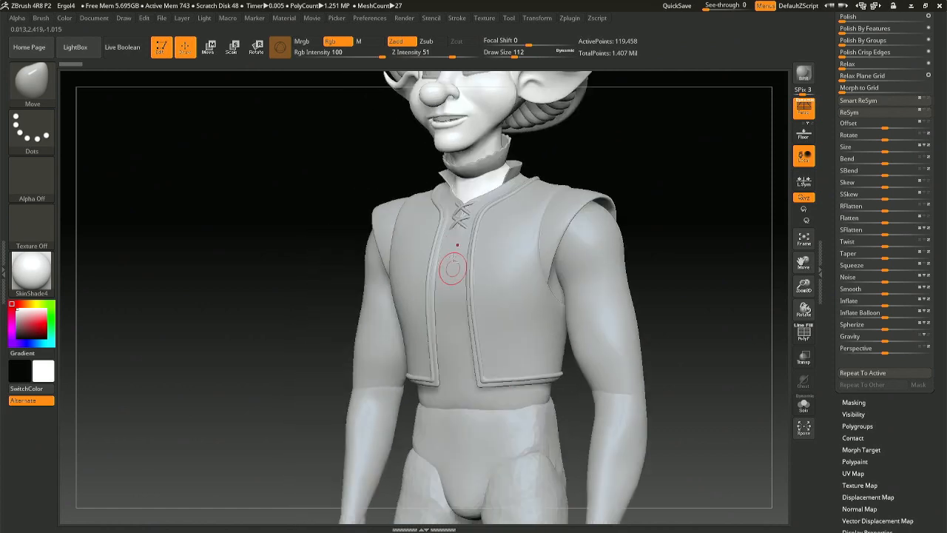
mouse_move(453, 255)
alt+right_down()
mouse_move(475, 360)
mouse_move(498, 353)
mouse_move(496, 374)
mouse_move(486, 340)
alt+right_up()
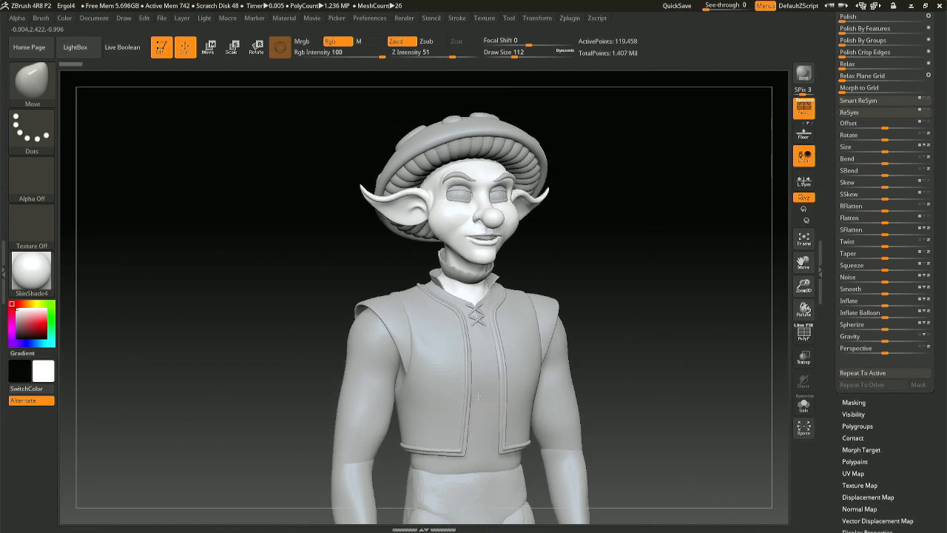
mouse_move(479, 396)
right_down()
mouse_move(462, 380)
mouse_move(441, 377)
mouse_move(520, 398)
mouse_move(436, 417)
right_up()
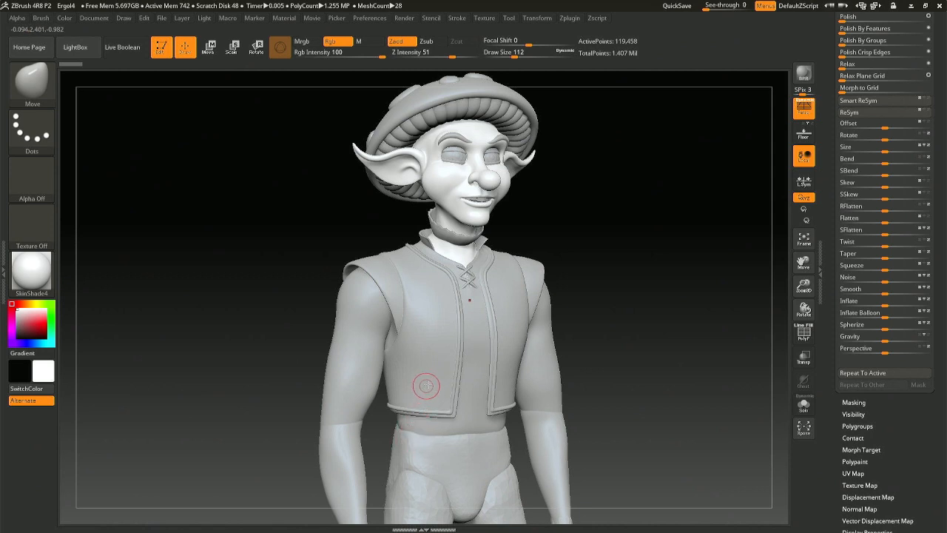
right_drag(412, 387, 468, 349)
Select the vest trim and fit it along the back of the neckline with the Move brush at Draw Size 212.
mouse_move(404, 255)
ctrl+right_down()
mouse_move(413, 287)
mouse_move(415, 276)
mouse_move(285, 274)
mouse_move(296, 272)
ctrl+right_up()
alt+click(285, 274)
key(space)
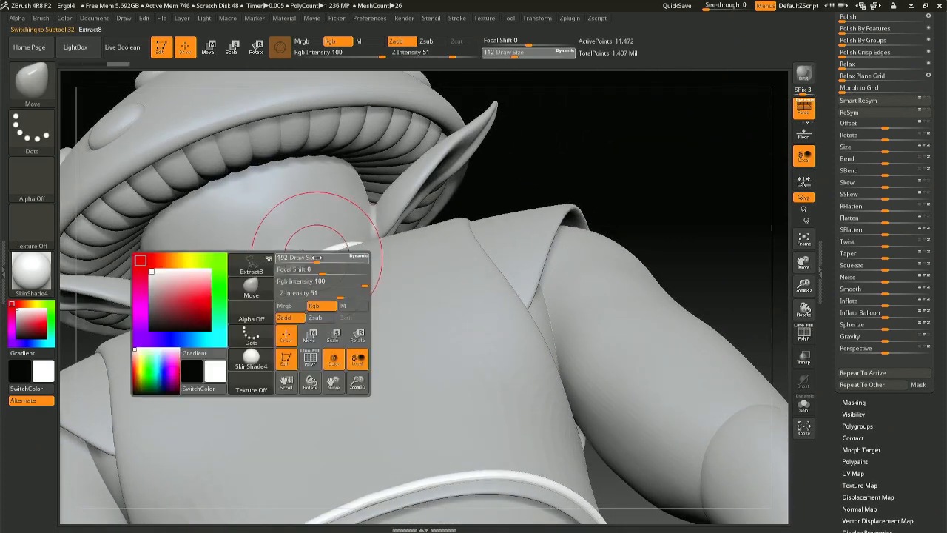
drag(316, 258, 319, 258)
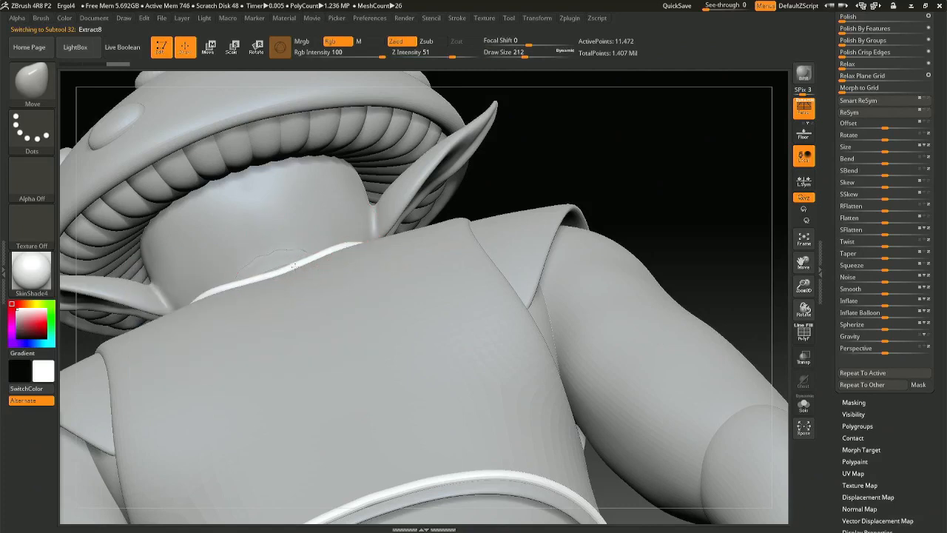
mouse_move(295, 266)
right_down()
mouse_move(250, 311)
mouse_move(222, 302)
right_up()
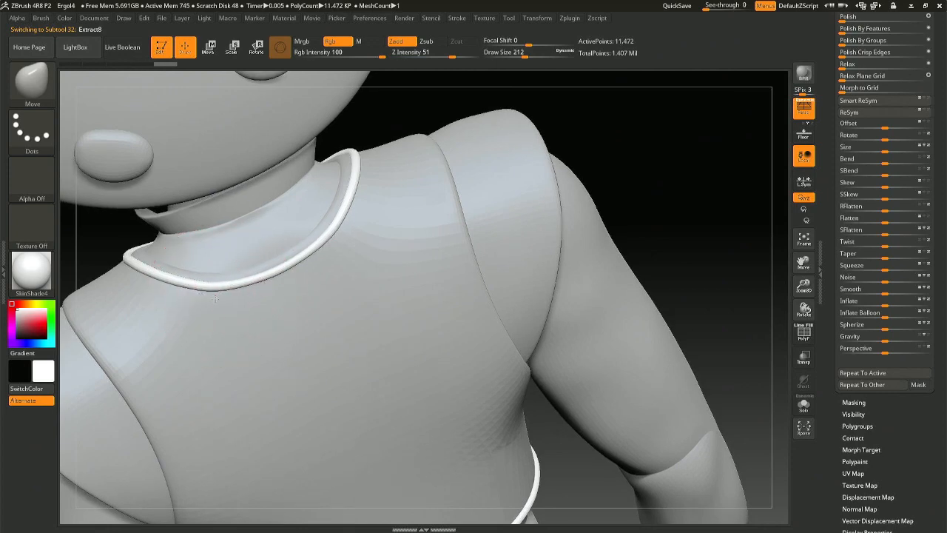
right_drag(214, 297, 330, 277)
mouse_move(293, 302)
right_down()
mouse_move(259, 296)
mouse_move(261, 319)
mouse_move(296, 278)
mouse_move(325, 270)
right_up()
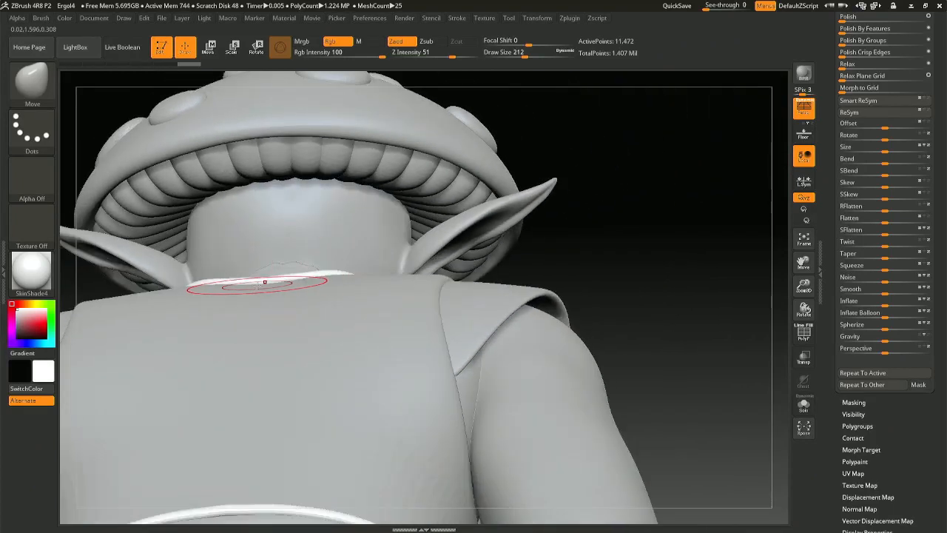
Select the vest body, set Draw Size to 280, and invert its mask to free it for reshaping.
alt+click(251, 298)
key(space)
drag(257, 296, 265, 295)
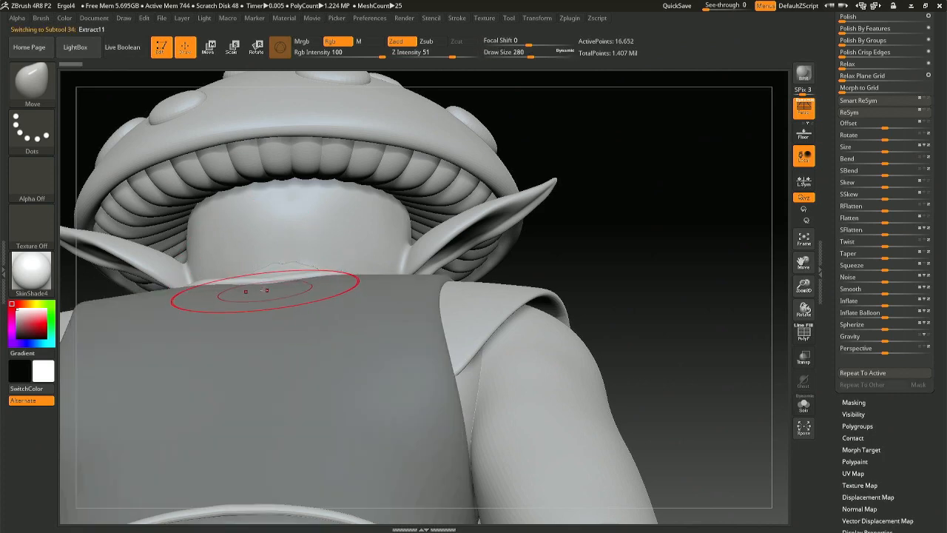
key(i)
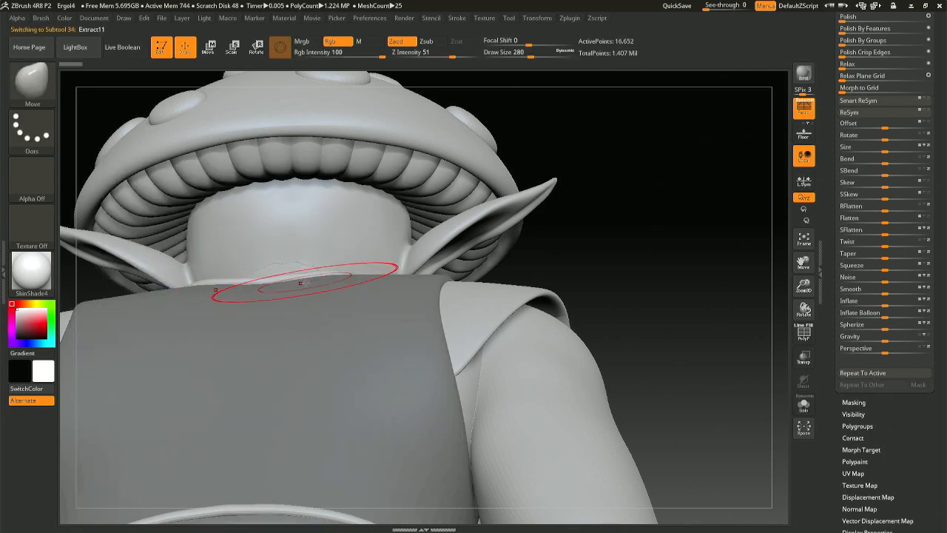
key(ctrl+i)
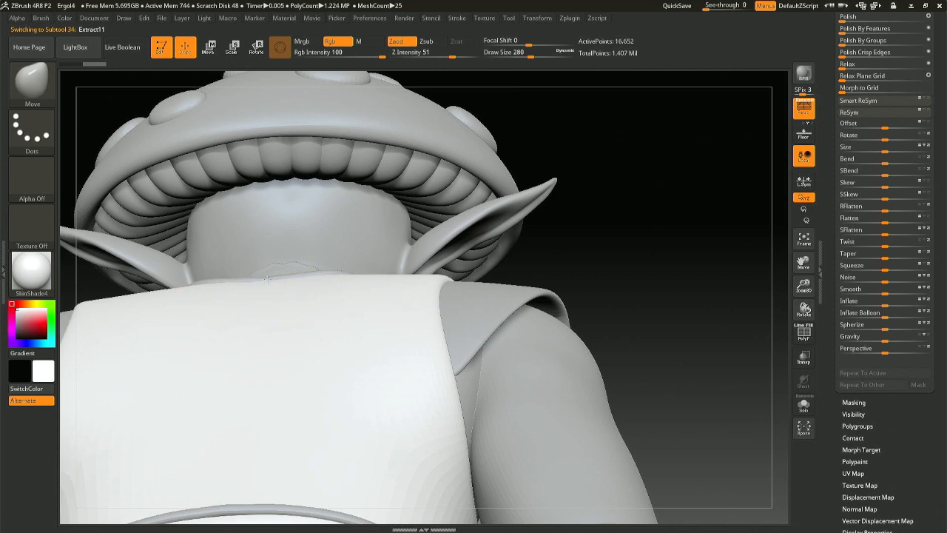
Fit the vest body's neckline against its trim with the Move brush at Draw Size 217.
right_drag(266, 279, 275, 349)
mouse_move(332, 303)
right_down()
mouse_move(337, 326)
mouse_move(340, 312)
mouse_move(320, 333)
right_up()
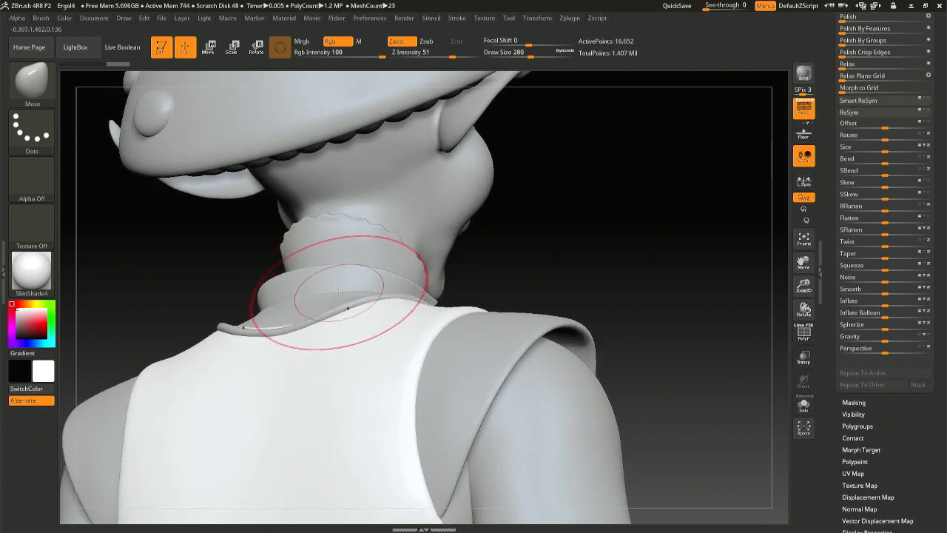
key(space)
key(space)
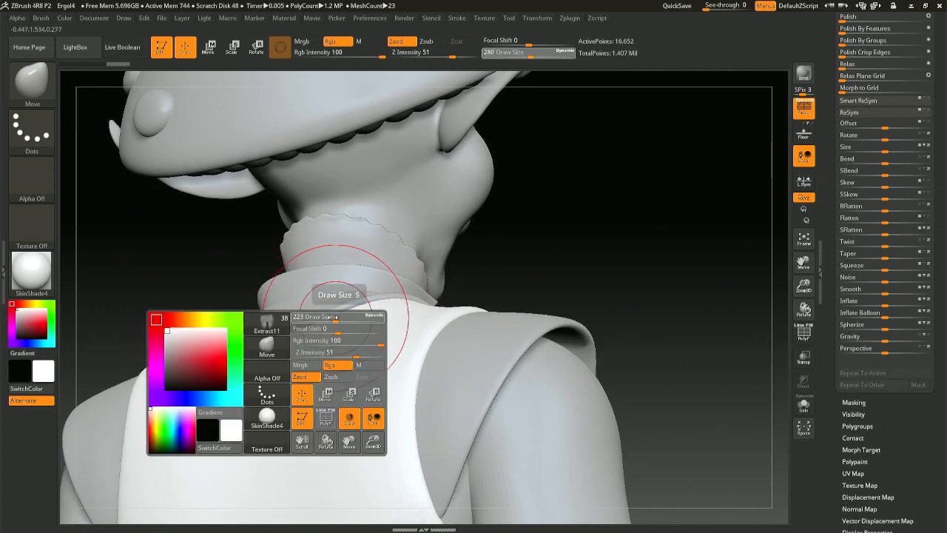
drag(336, 316, 338, 316)
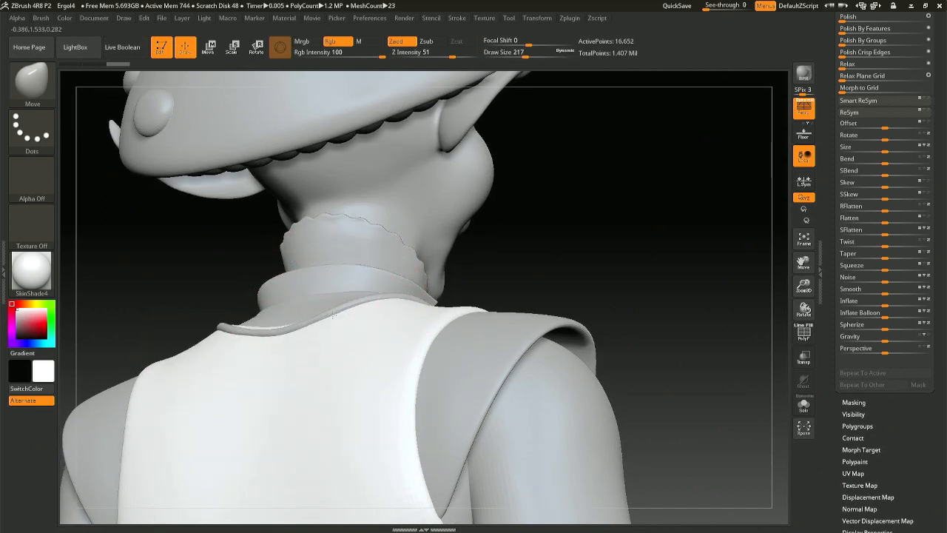
mouse_move(222, 318)
right_down()
mouse_move(281, 336)
mouse_move(257, 331)
mouse_move(241, 348)
mouse_move(368, 309)
mouse_move(370, 284)
mouse_move(406, 279)
mouse_move(390, 307)
right_up()
shift+right_drag(378, 383, 381, 360)
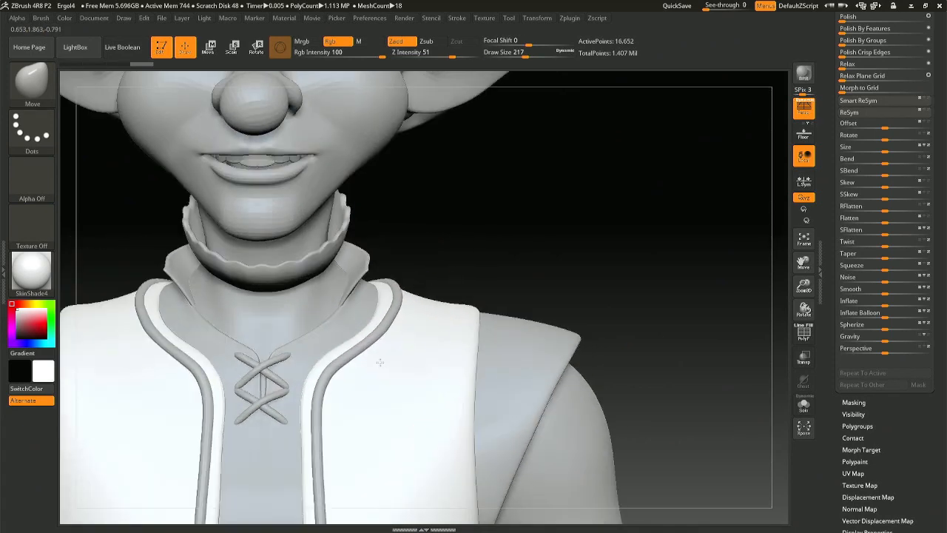
mouse_move(382, 404)
alt+right_down()
mouse_move(410, 381)
mouse_move(416, 353)
alt+right_up()
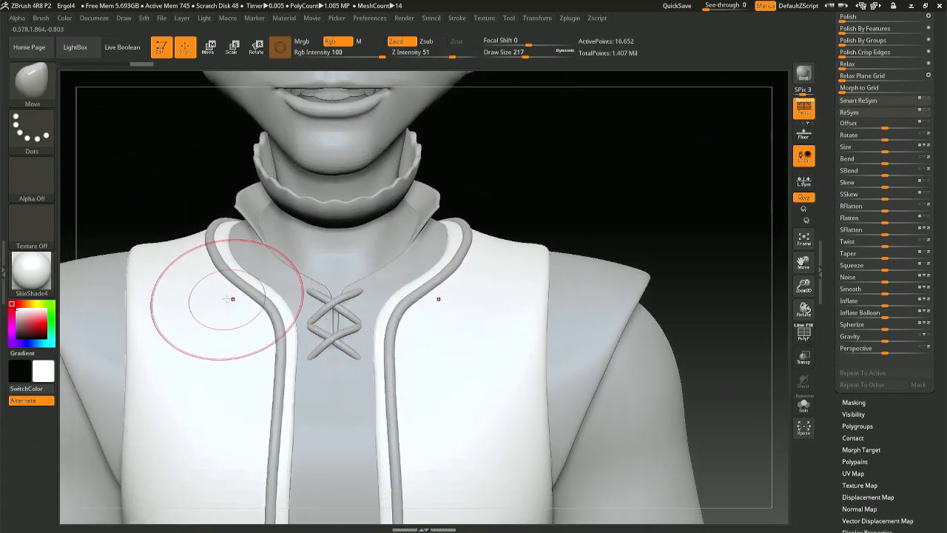
right_drag(215, 296, 214, 285)
Reselect the vest trim and refine its front neckline curve with the Move brush at Draw Size 97.
alt+click(216, 254)
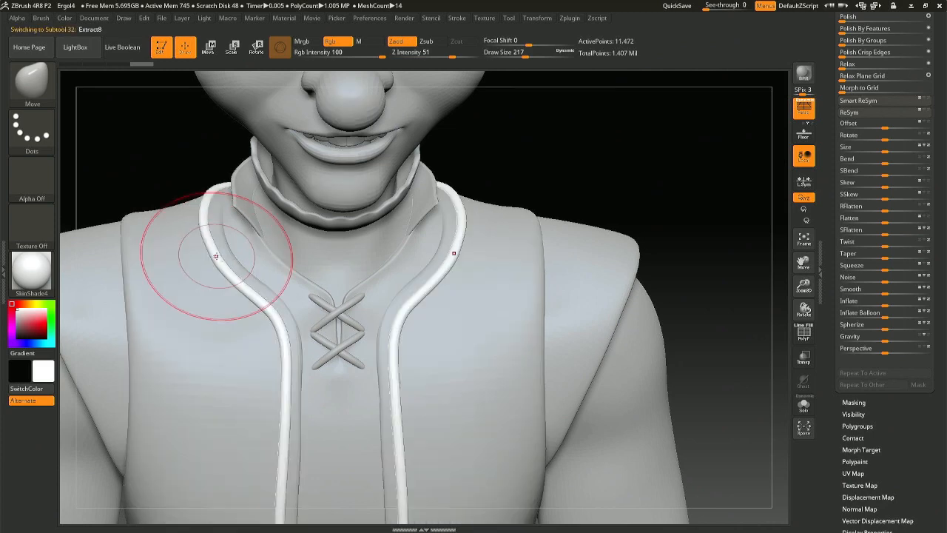
key(space)
drag(218, 255, 209, 255)
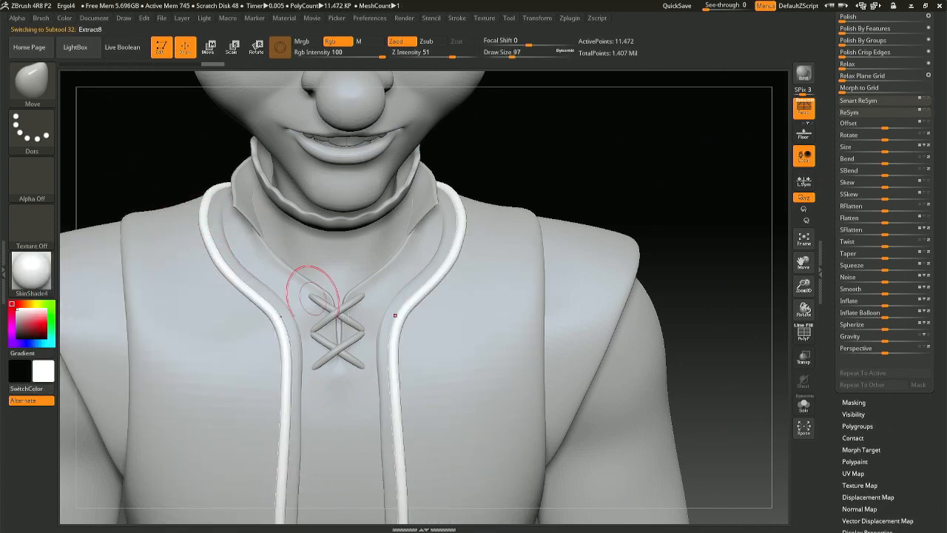
ctrl+right_drag(389, 400, 403, 332)
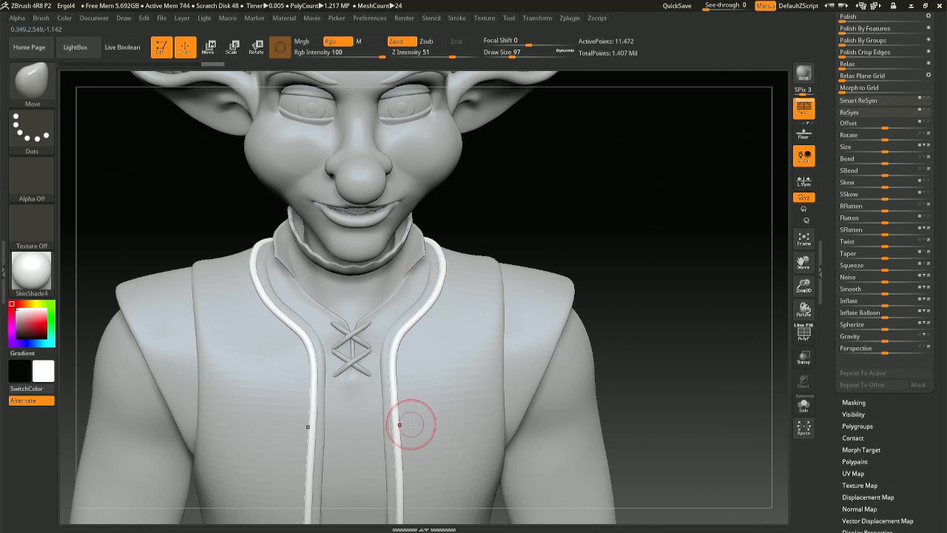
right_drag(410, 424, 468, 358)
mouse_move(490, 413)
right_down()
mouse_move(512, 409)
mouse_move(523, 319)
mouse_move(584, 316)
mouse_move(584, 353)
mouse_move(572, 355)
mouse_move(599, 334)
right_up()
mouse_move(635, 272)
ctrl+right_down()
mouse_move(624, 318)
mouse_move(614, 296)
mouse_move(600, 316)
ctrl+right_up()
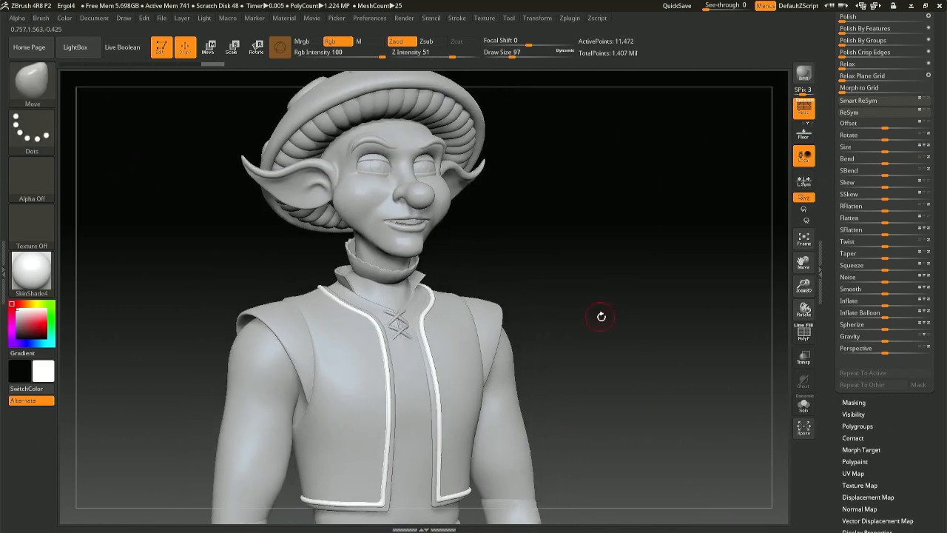
Compare the shoulder piece versions sphere32, sphere33 and sphere34 by toggling their visibility on the character.
key(n)
scroll(899, 215, up, 5)
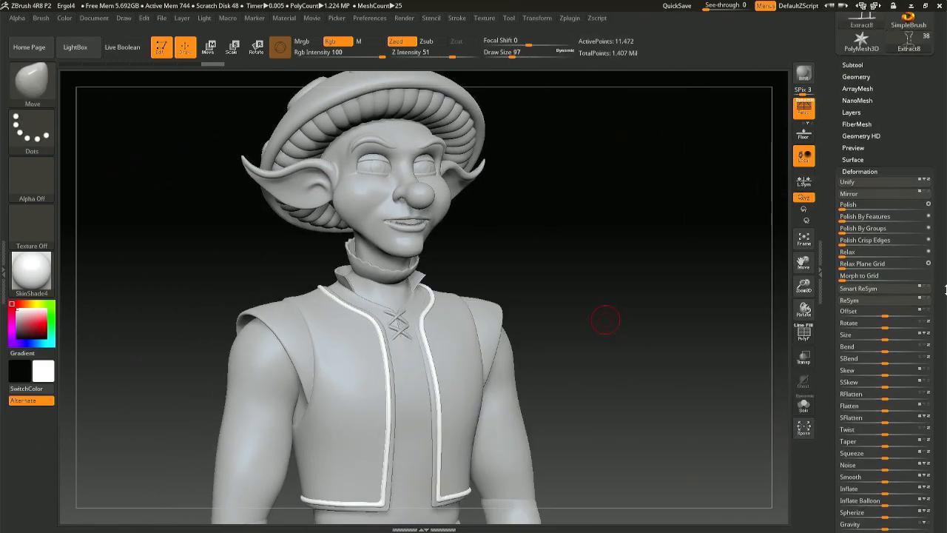
click(877, 215)
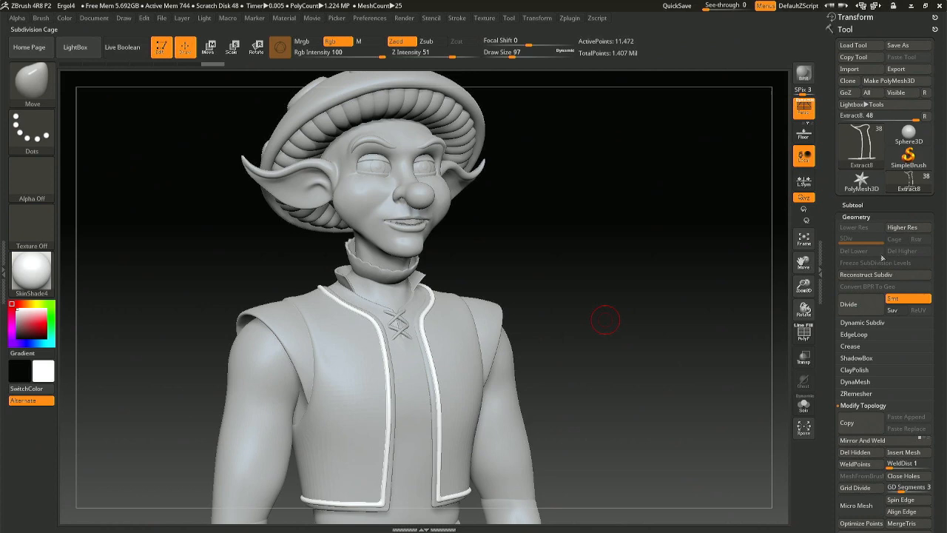
click(855, 204)
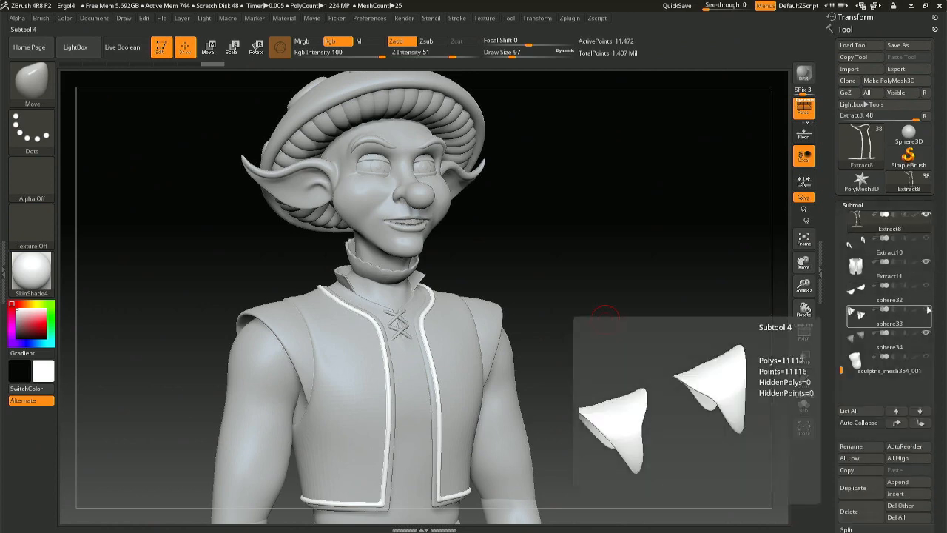
click(926, 287)
drag(740, 293, 691, 292)
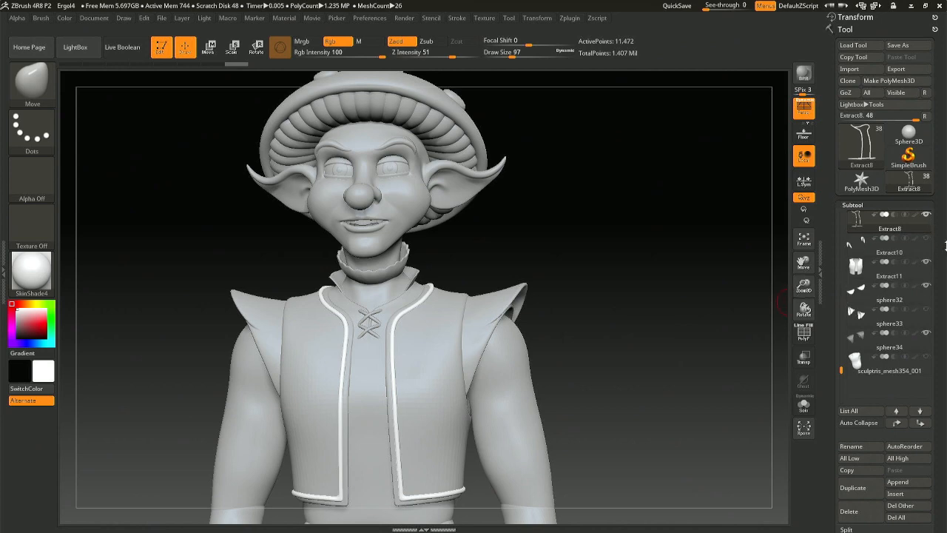
click(927, 286)
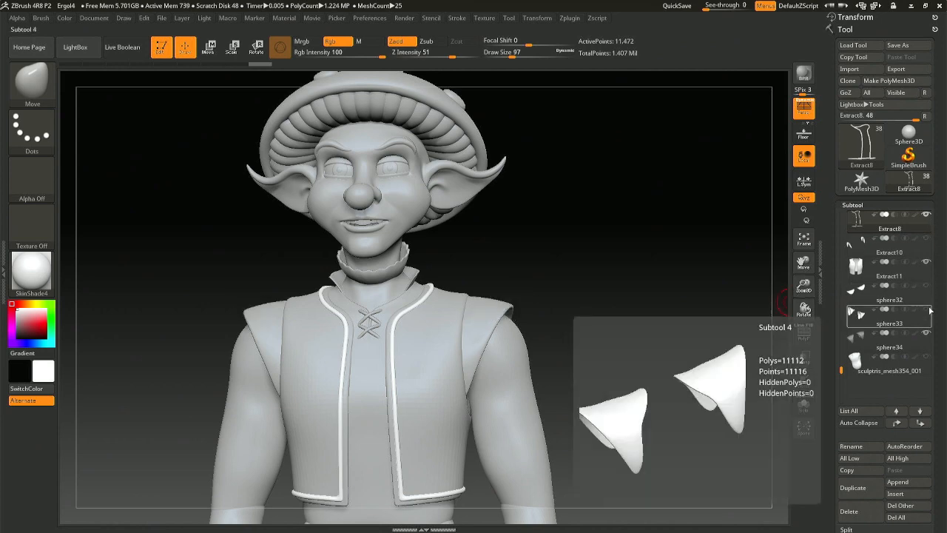
mouse_move(931, 323)
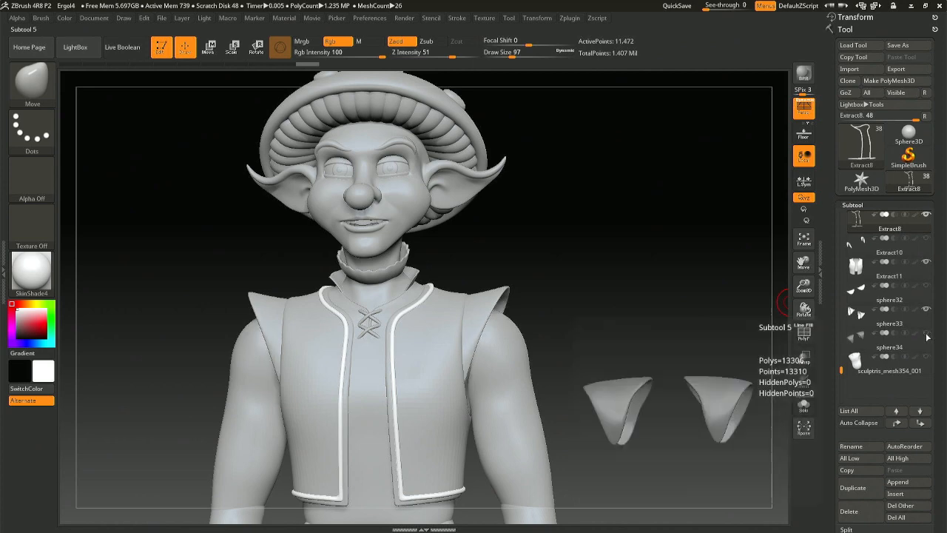
drag(563, 298, 572, 296)
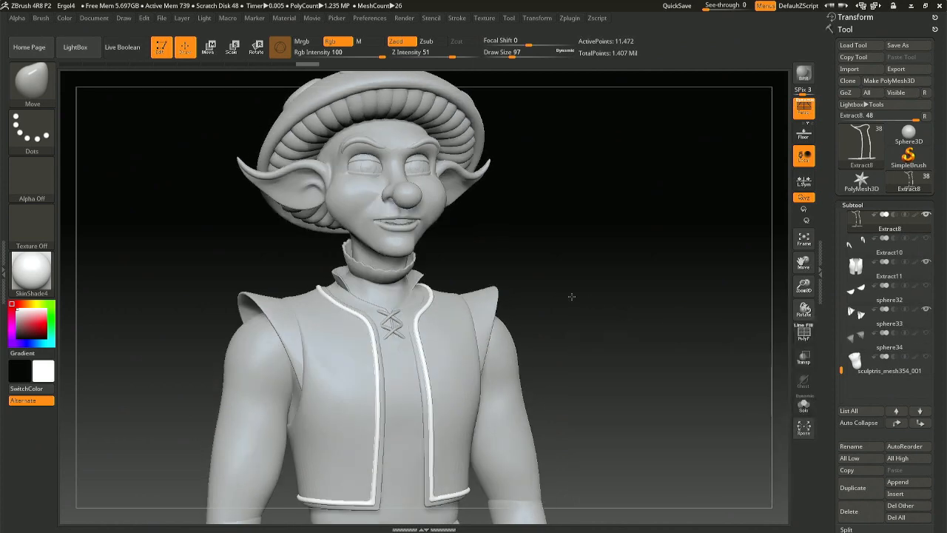
click(928, 334)
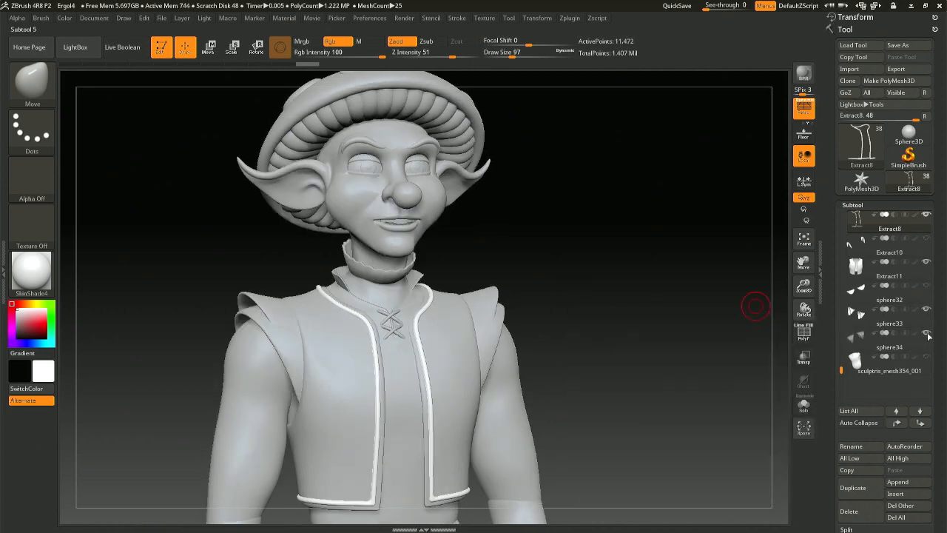
click(926, 310)
drag(646, 308, 596, 308)
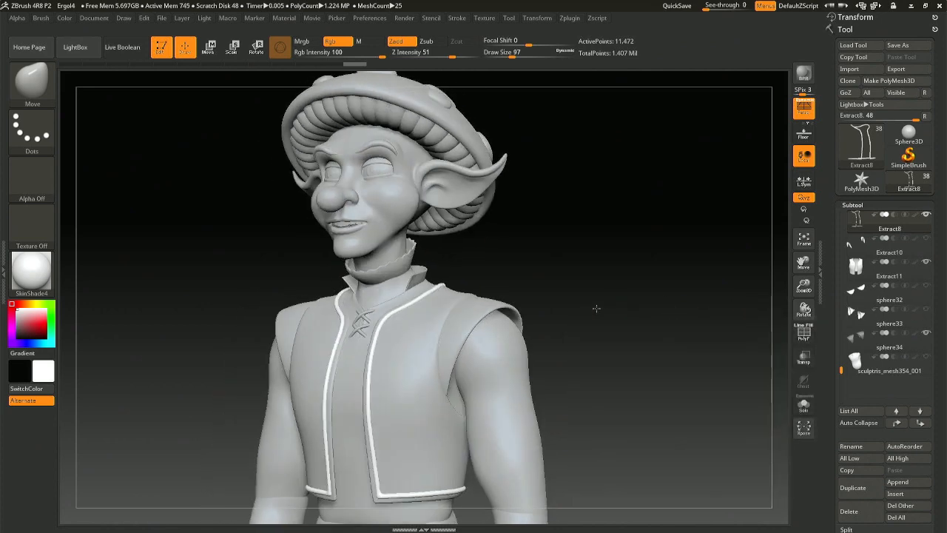
Show the sphere33 shoulder pieces in place of sphere34 and inspect their armhole edge from the side.
click(916, 320)
click(927, 310)
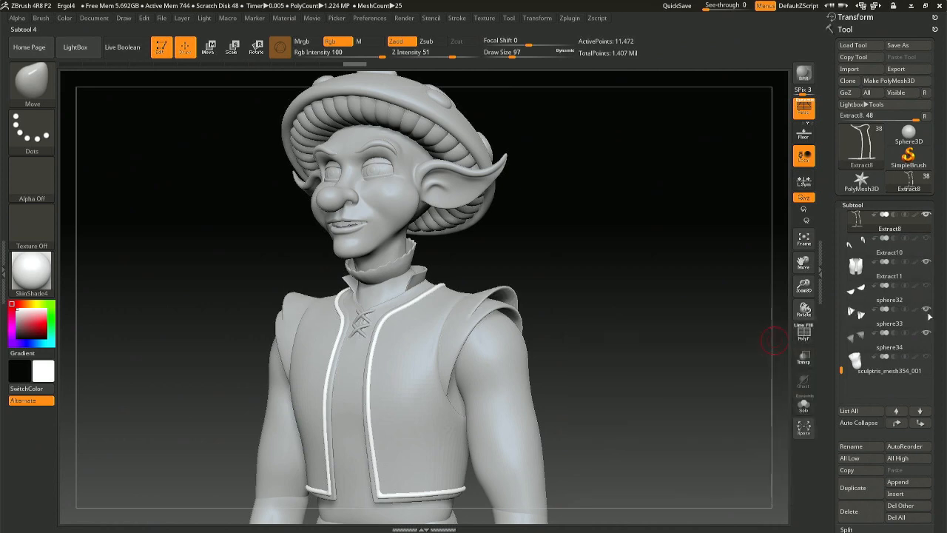
drag(525, 297, 572, 296)
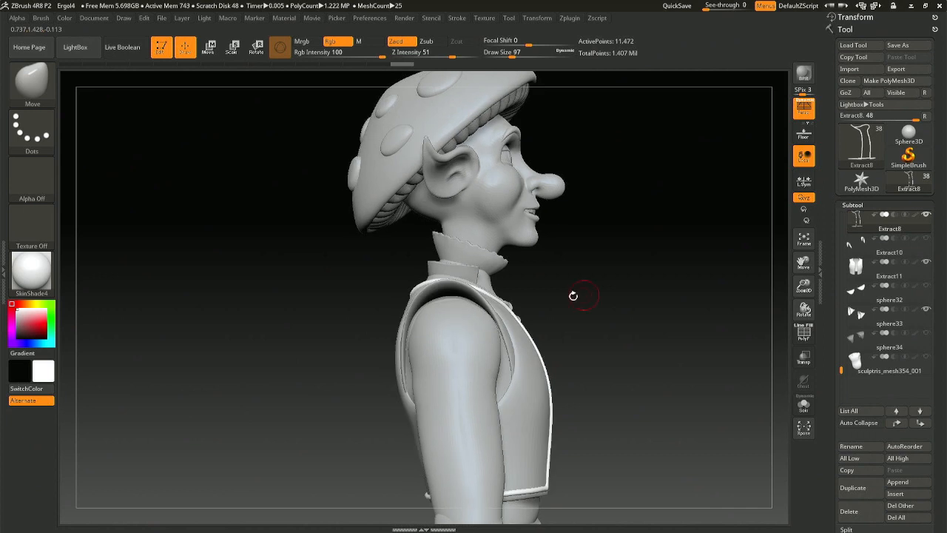
drag(460, 283, 474, 313)
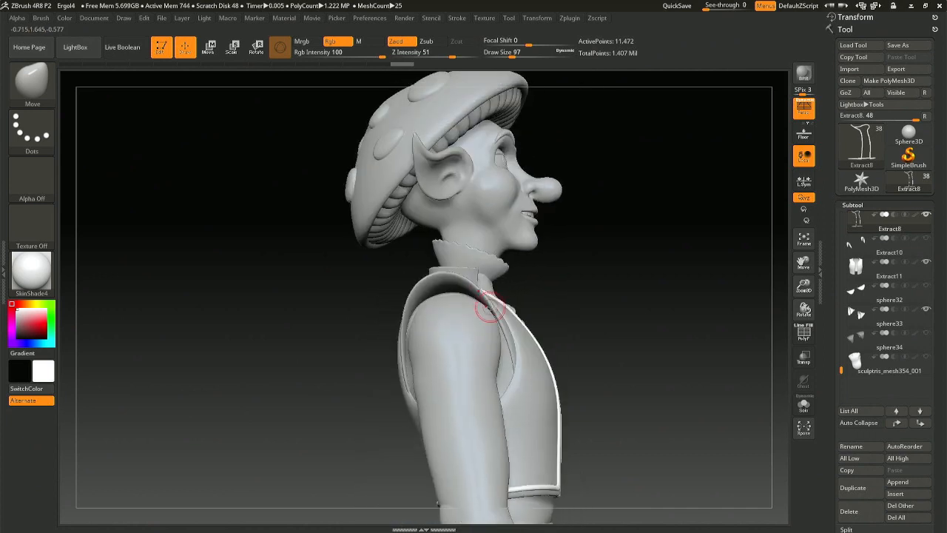
Select the sphere33 shoulder pieces and reshape their armhole edge in side view with the Move Topological brush at Draw Size 305.
alt+click(492, 306)
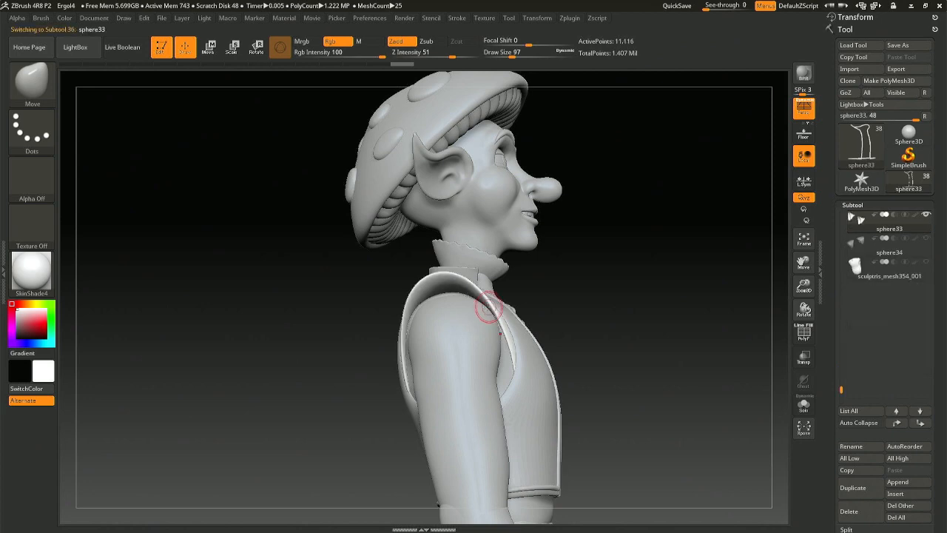
key(space)
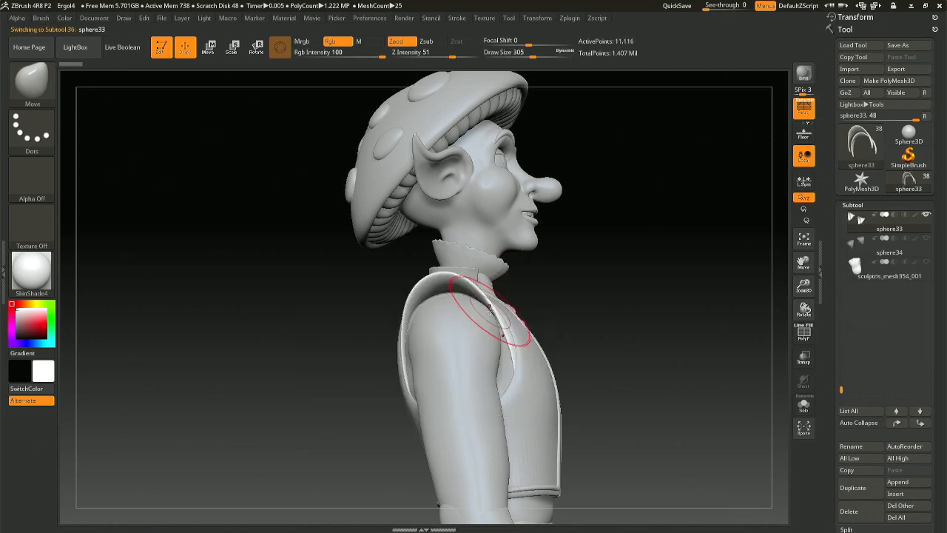
key(b)
key(m)
key(t)
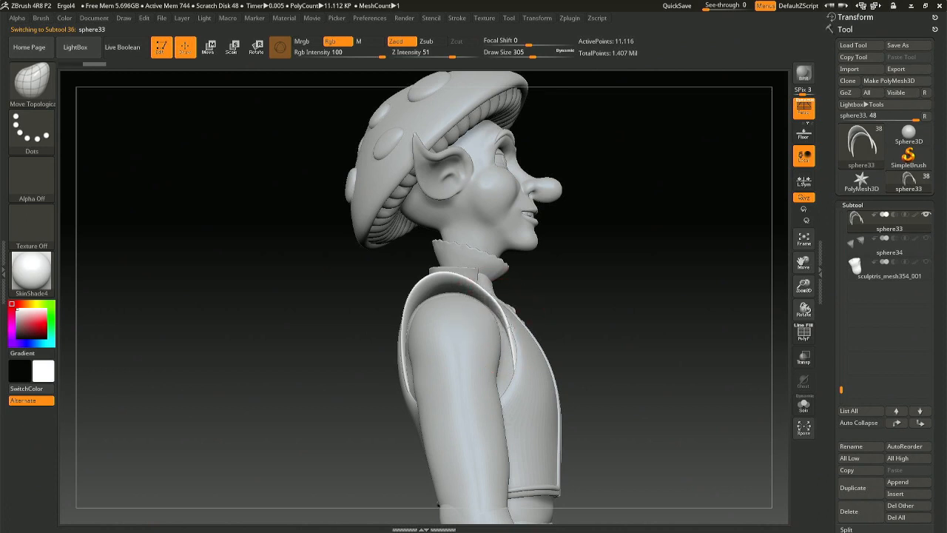
drag(511, 346, 508, 333)
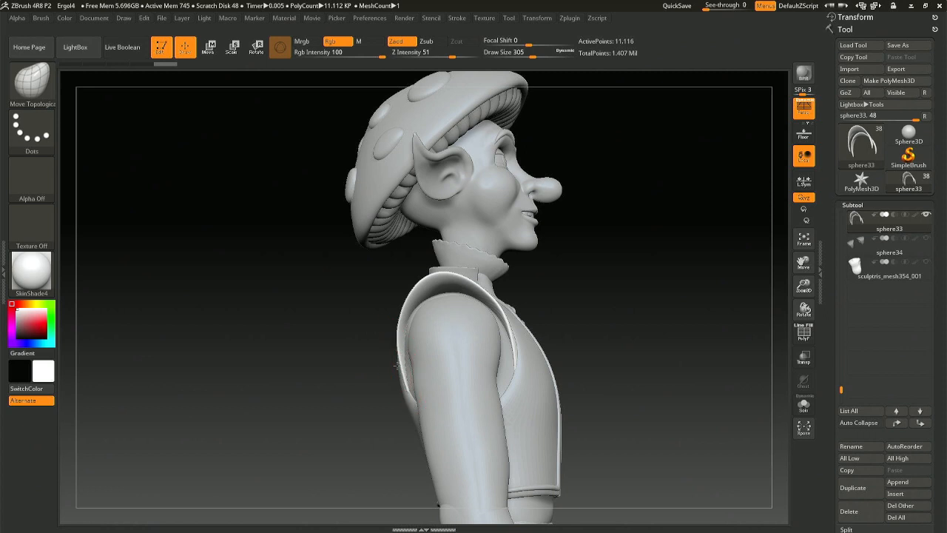
drag(395, 303, 431, 339)
Adjust the back edge of the shoulder pieces from behind and from the side, keeping the Move Topological brush at Draw Size 305.
right_drag(429, 340, 374, 349)
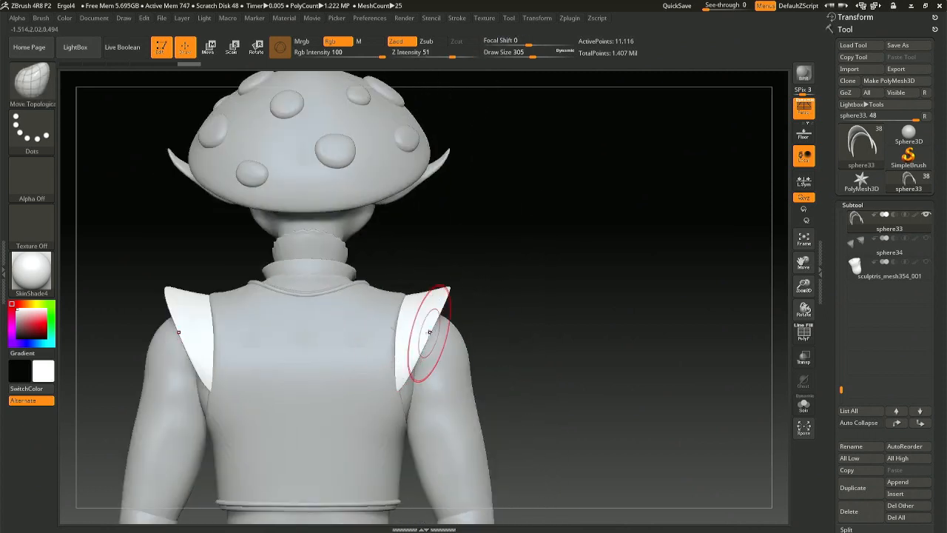
right_drag(430, 334, 396, 336)
right_drag(384, 387, 382, 394)
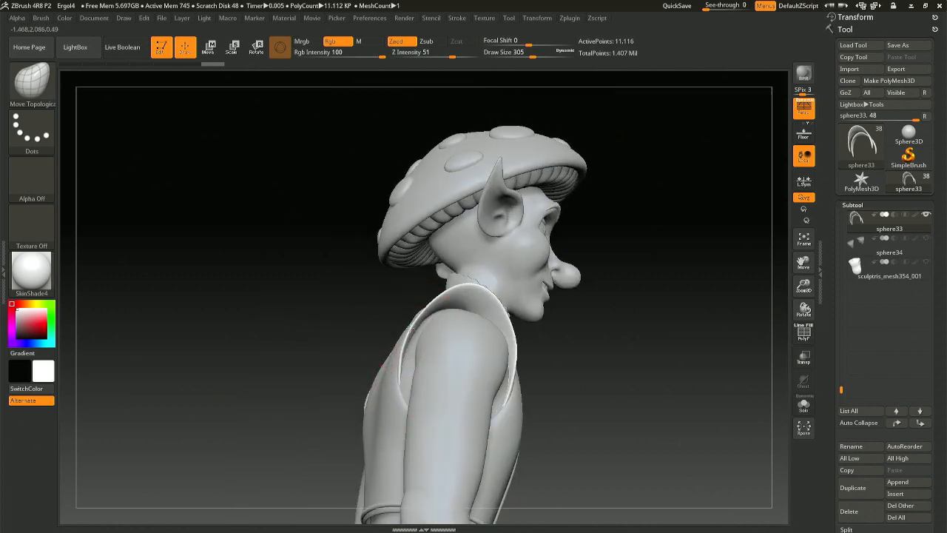
right_drag(441, 304, 423, 297)
right_drag(402, 348, 431, 349)
right_drag(393, 324, 405, 322)
Smooth the back of the shoulder pieces with the brush reduced to Draw Size 97.
key(space)
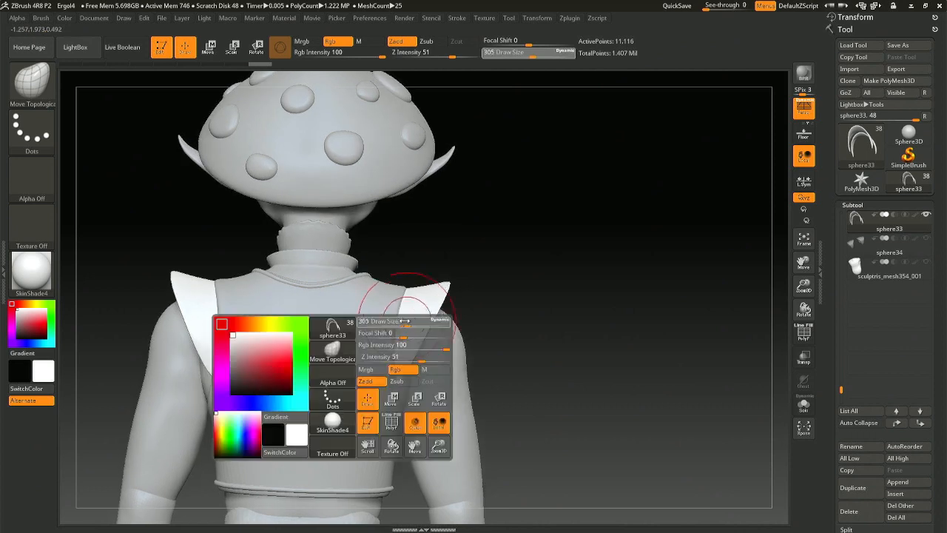
drag(393, 321, 393, 322)
ctrl+right_drag(450, 285, 434, 338)
key(space)
drag(425, 304, 411, 306)
key(shift)
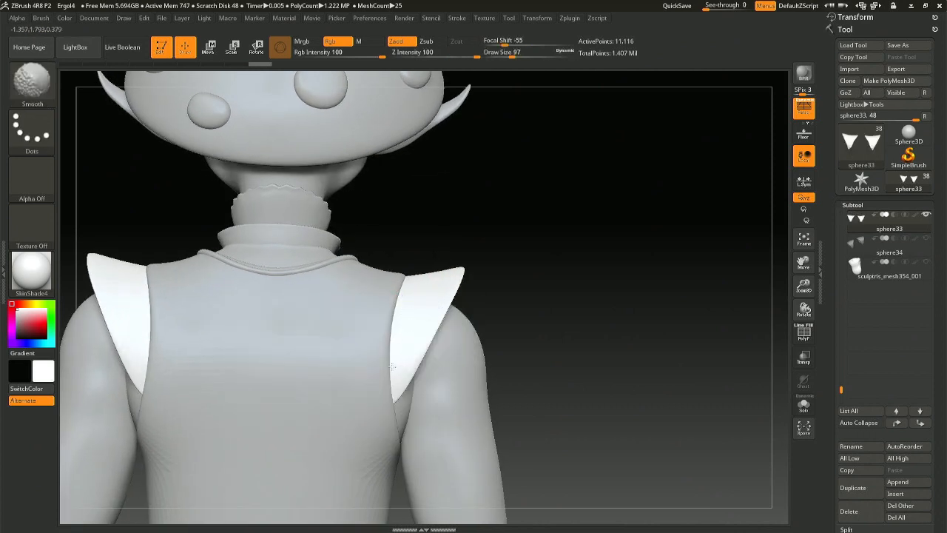
Reshape the rear armhole edge with Move Topological at Draw Size 223 and smooth the back surface at Draw Size 94.
right_drag(495, 292, 389, 294)
key(space)
drag(405, 332, 408, 338)
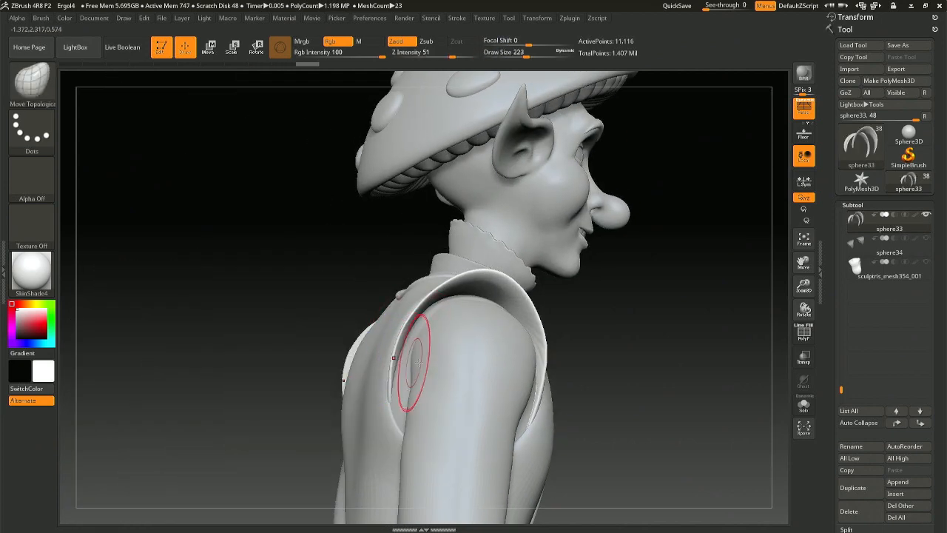
mouse_move(392, 388)
right_down()
mouse_move(402, 349)
mouse_move(437, 359)
right_up()
key(space)
drag(406, 323, 388, 323)
key(shift)
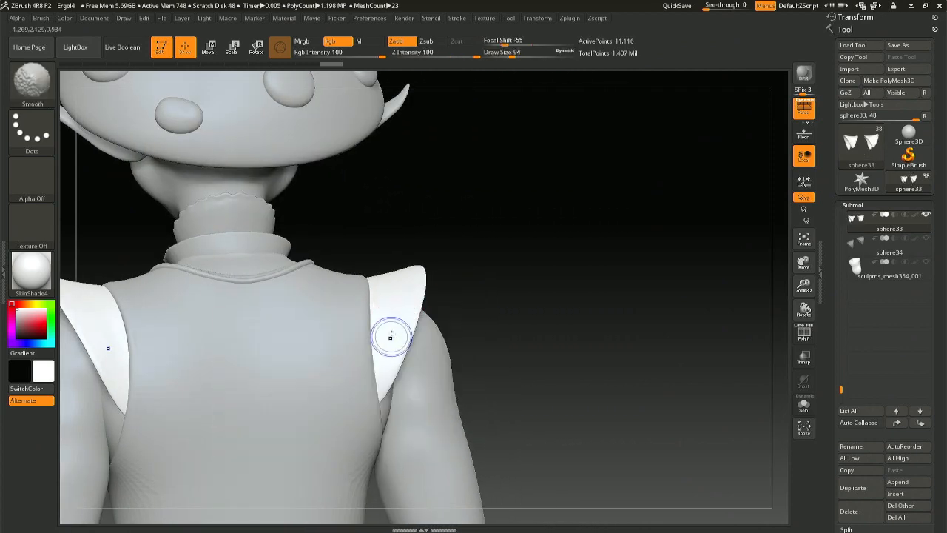
Refine the front edge of the shoulder pieces with Move Topological at Draw Size 239 and smooth it.
mouse_move(545, 303)
right_down()
mouse_move(486, 318)
mouse_move(557, 311)
mouse_move(522, 286)
right_up()
key(space)
drag(436, 283, 453, 283)
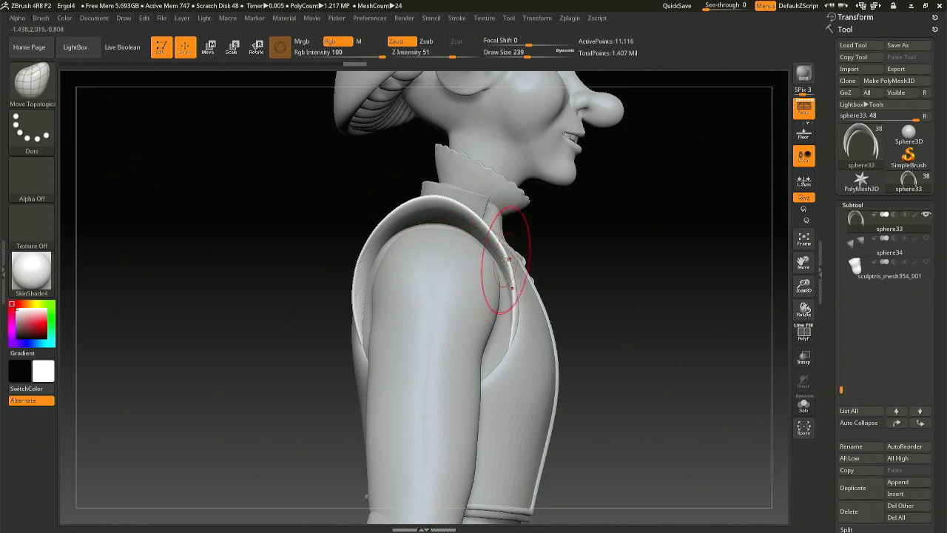
mouse_move(514, 285)
right_down()
mouse_move(462, 265)
mouse_move(459, 239)
right_up()
key(shift)
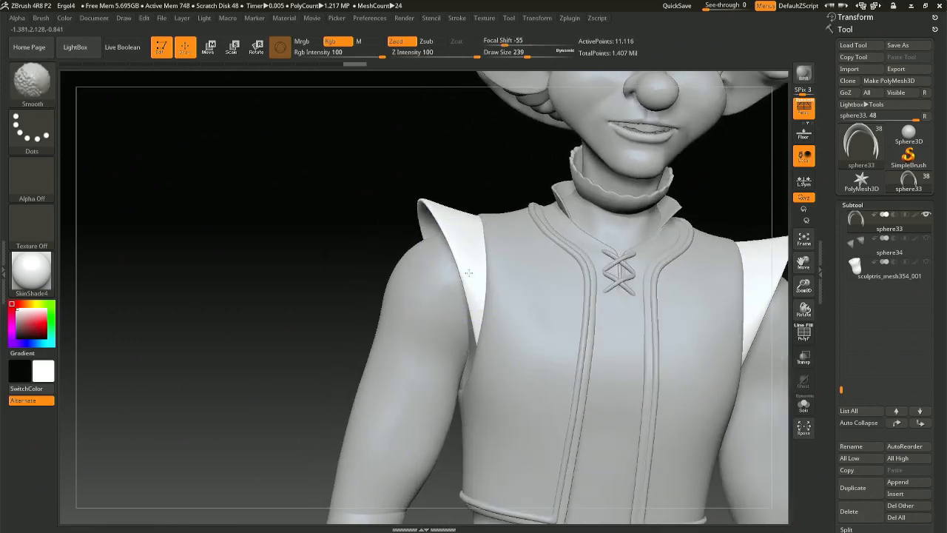
mouse_move(444, 296)
right_down()
mouse_move(513, 291)
mouse_move(466, 260)
right_up()
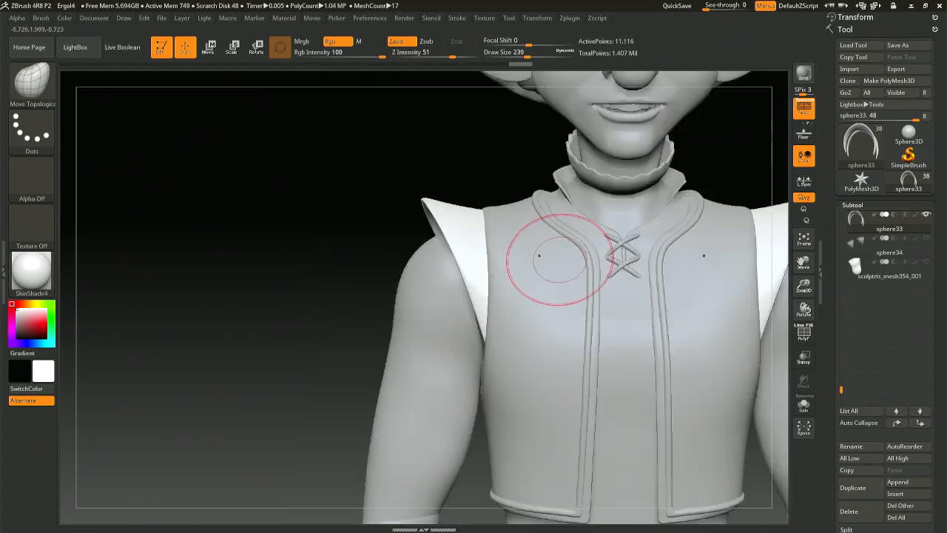
Adjust the overall form of the sphere33 shoulder pieces with the Move Topological brush at Draw Size 1000.
ctrl+right_drag(549, 250, 618, 317)
key(space)
drag(530, 290, 581, 287)
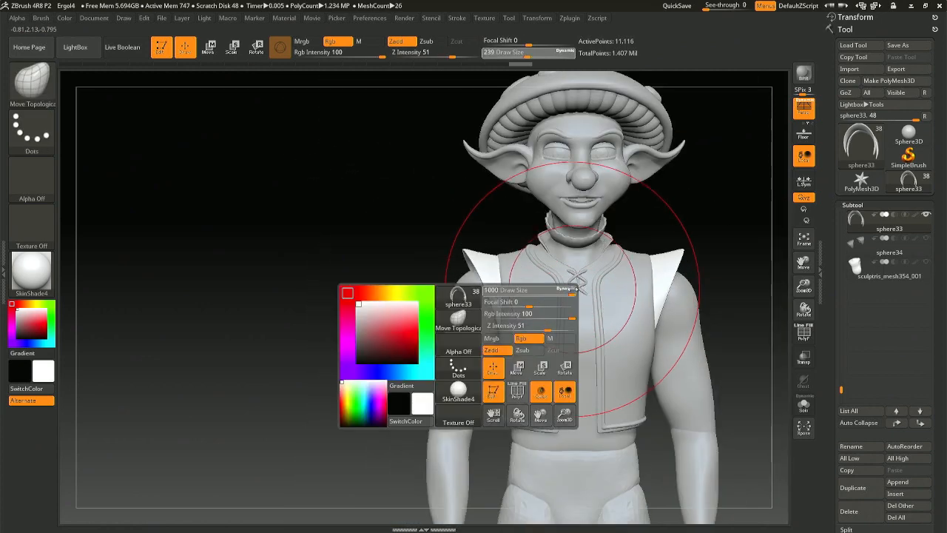
mouse_move(501, 291)
right_down()
mouse_move(537, 289)
mouse_move(461, 294)
mouse_move(510, 322)
mouse_move(488, 324)
mouse_move(546, 328)
mouse_move(491, 343)
right_up()
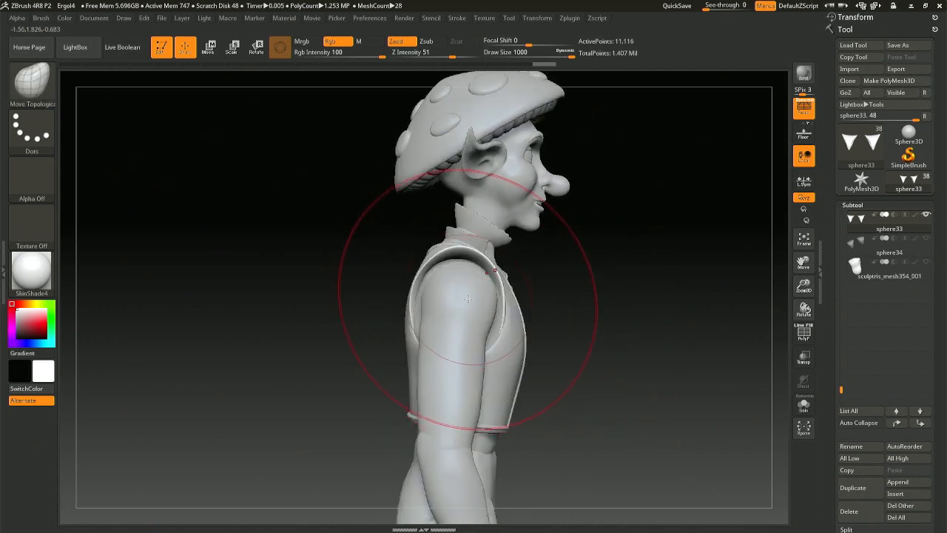
Select the upper arms and rotate them outward into a raised pose to test them against the shoulder pieces.
alt+click(467, 294)
key(r)
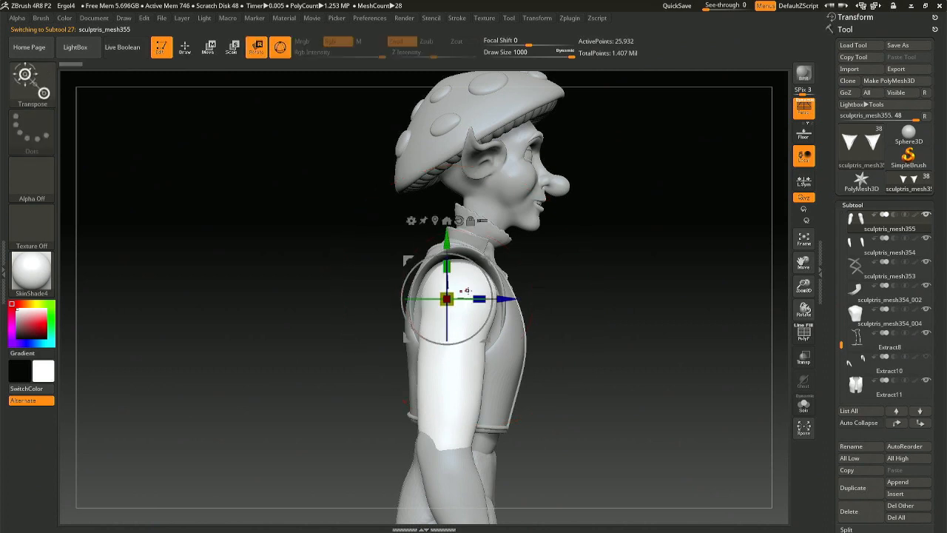
alt+drag(488, 337, 502, 271)
shift+drag(565, 285, 537, 282)
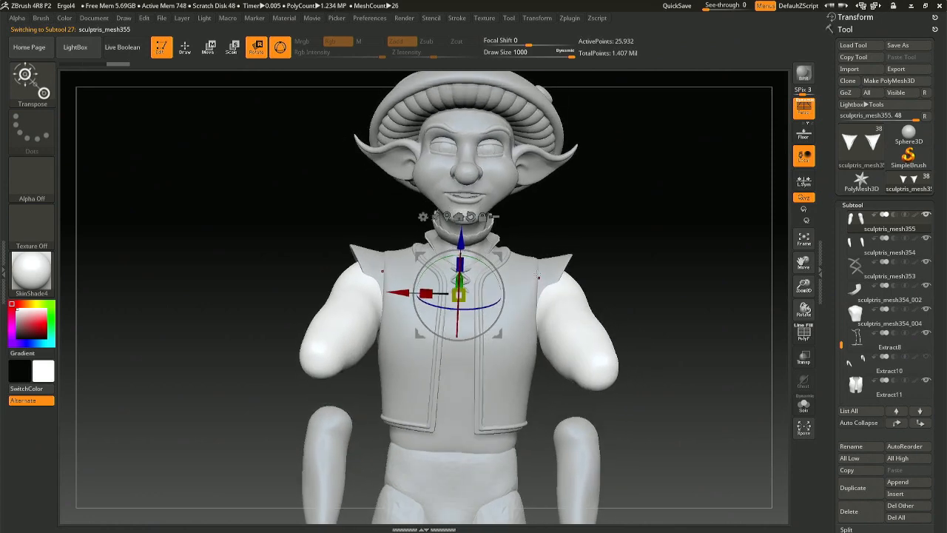
key(q)
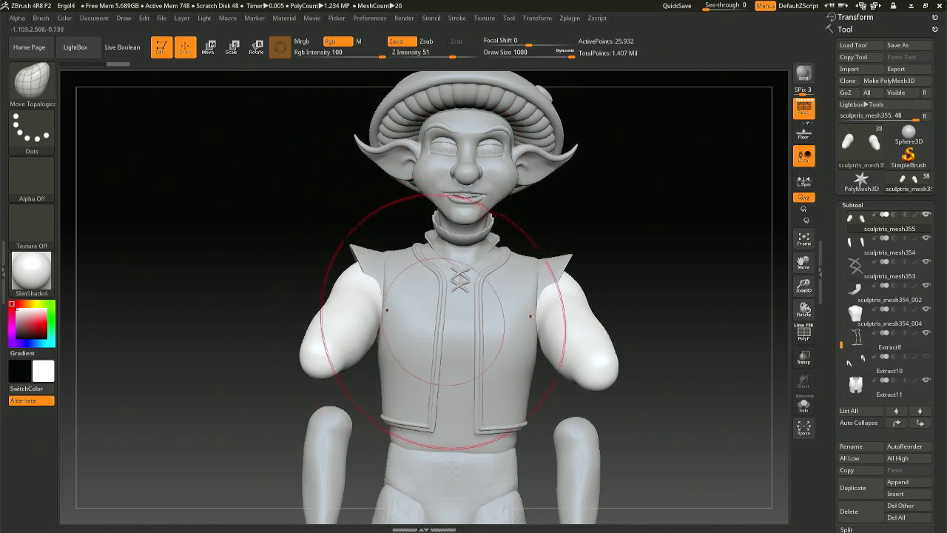
mouse_move(651, 333)
mouse_down()
mouse_move(592, 325)
mouse_move(615, 325)
mouse_up()
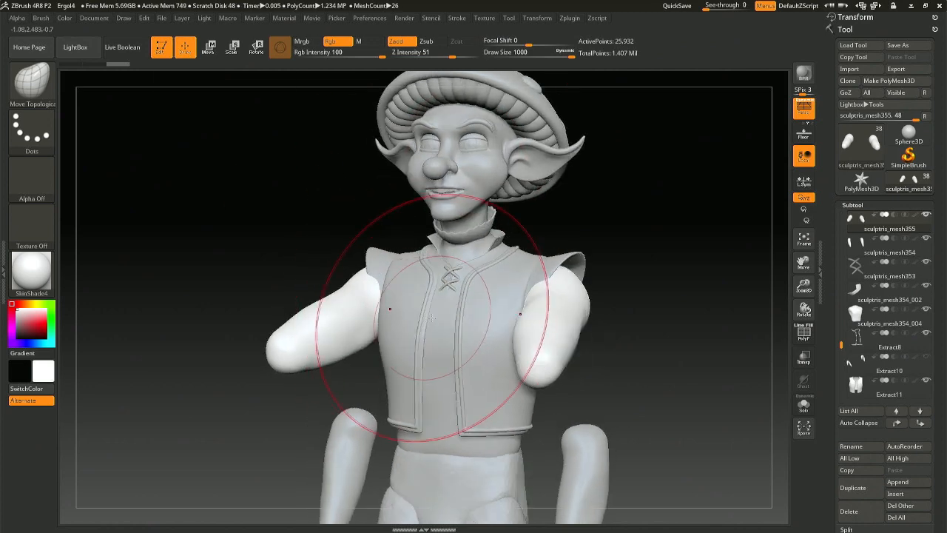
right_drag(445, 324, 438, 325)
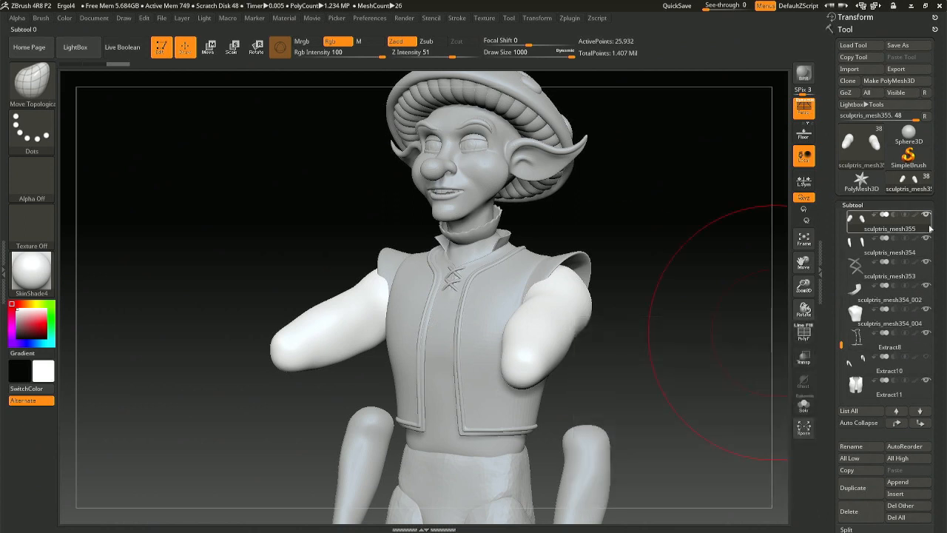
Compare the sphere33 and sphere34 shoulder pieces with the arms raised by toggling their visibility.
mouse_move(841, 345)
mouse_down()
mouse_move(840, 320)
mouse_move(839, 360)
mouse_up()
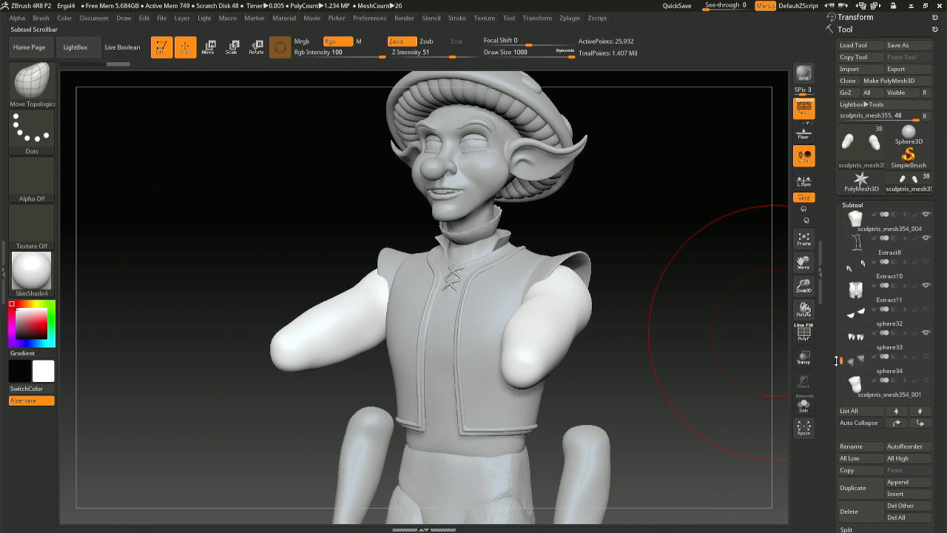
click(925, 358)
click(926, 338)
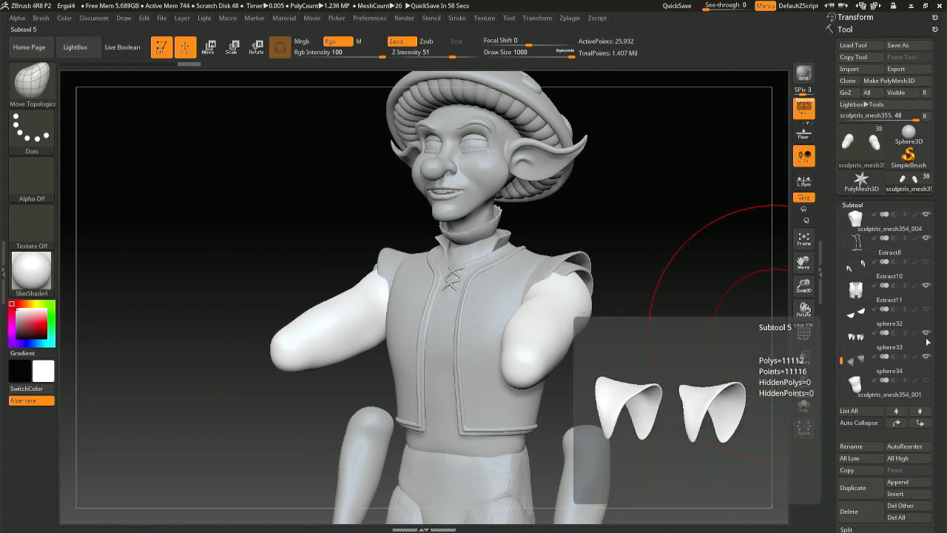
click(928, 358)
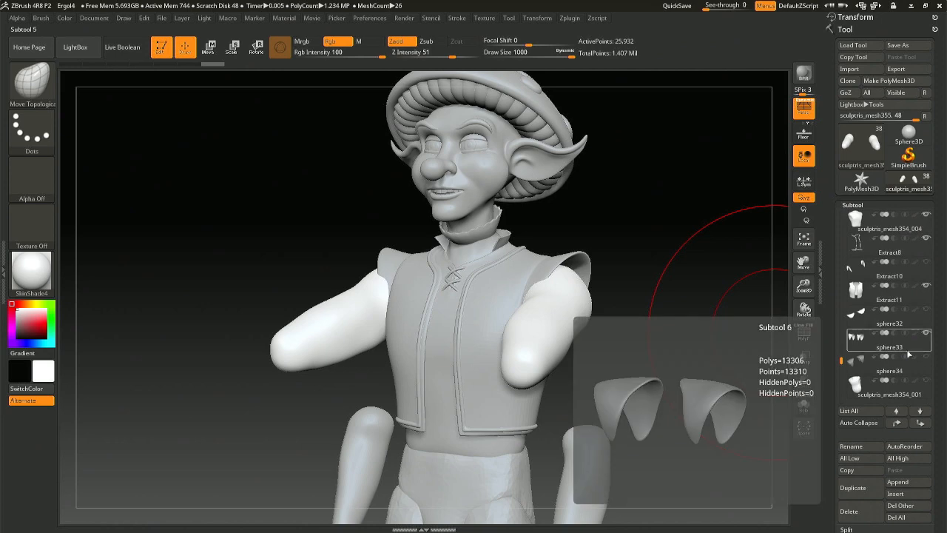
Undo the rotation of the upper arms.
key(ctrl+z)
key(ctrl+z)
drag(633, 264, 653, 301)
key(ctrl+z)
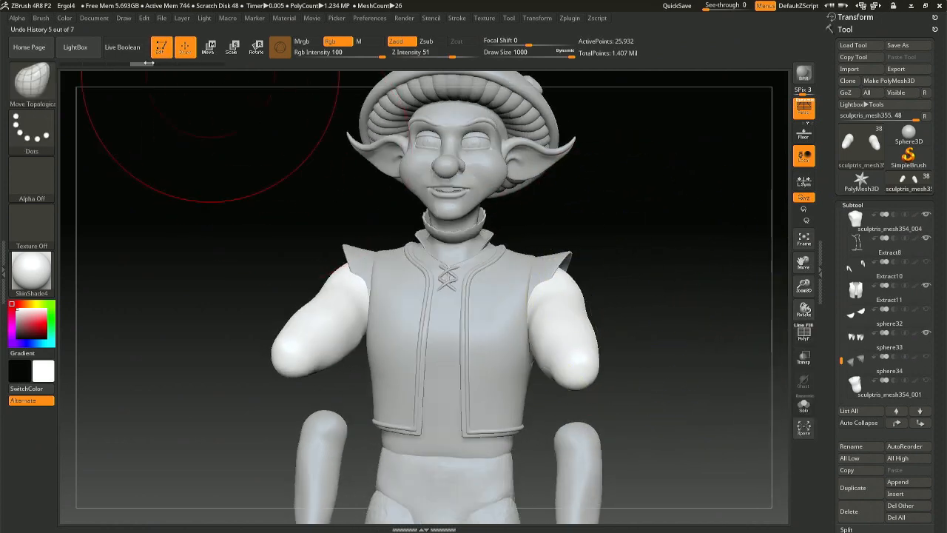
mouse_move(104, 65)
mouse_down()
mouse_move(82, 65)
mouse_move(149, 65)
mouse_move(95, 69)
mouse_up()
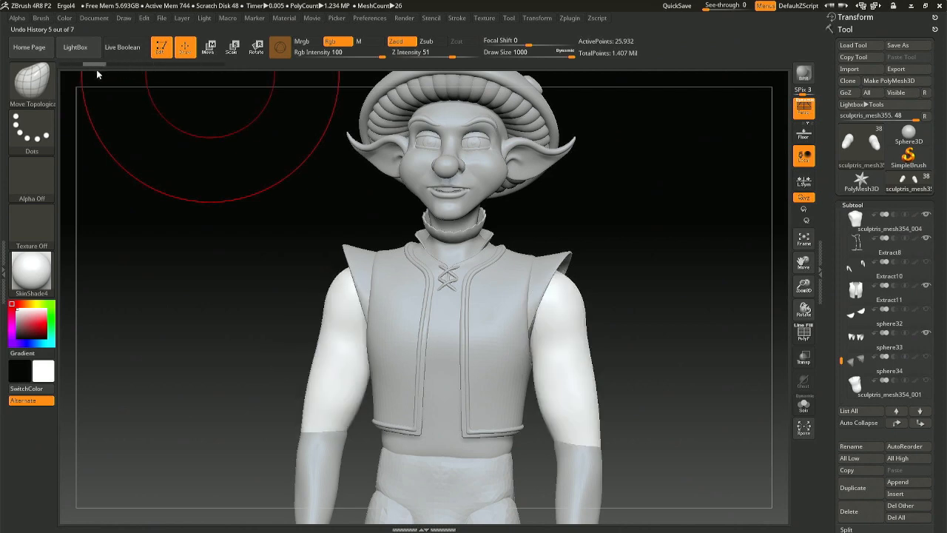
Show the sphere34 shoulder pieces in place of sphere33 and inspect them from the front and both sides.
click(928, 359)
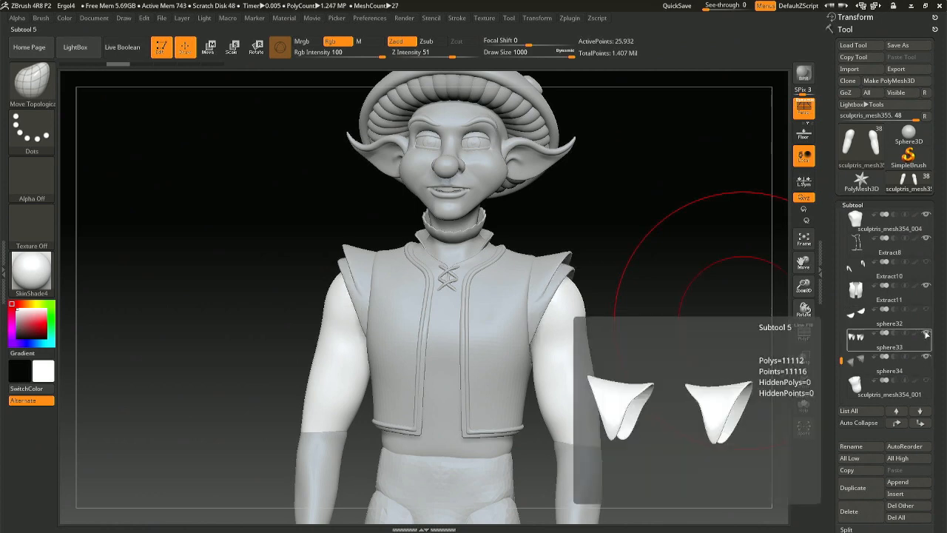
click(926, 333)
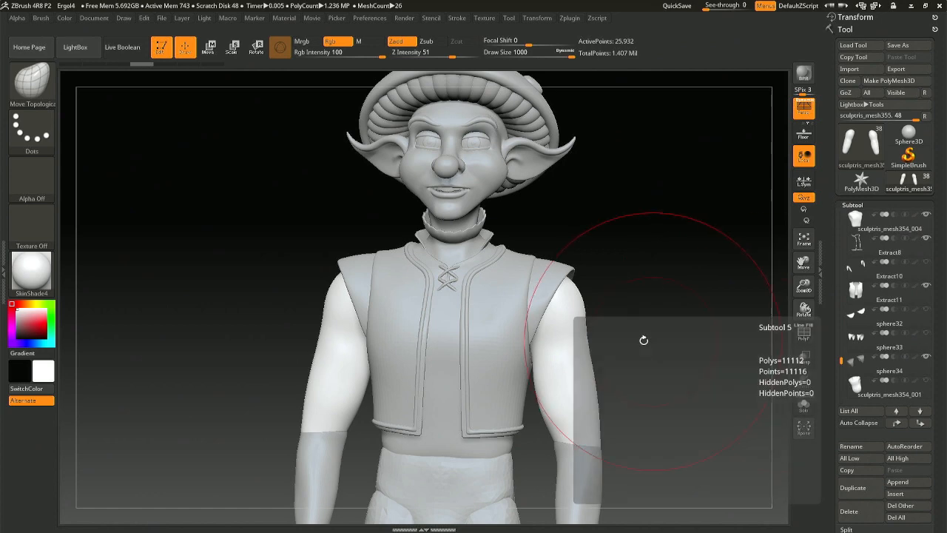
drag(645, 339, 674, 335)
drag(598, 344, 620, 346)
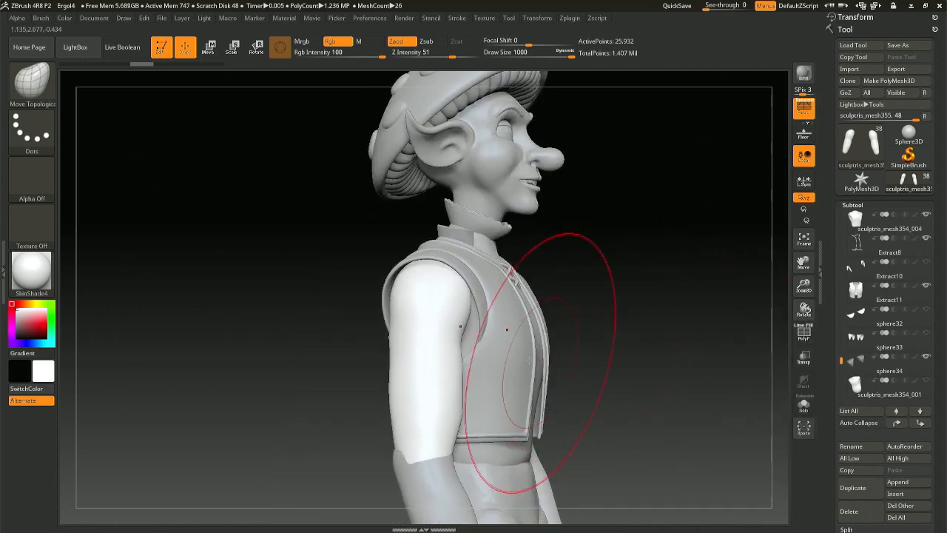
mouse_move(490, 318)
right_down()
mouse_move(520, 317)
mouse_move(440, 316)
mouse_move(521, 313)
mouse_move(478, 326)
mouse_move(486, 334)
right_up()
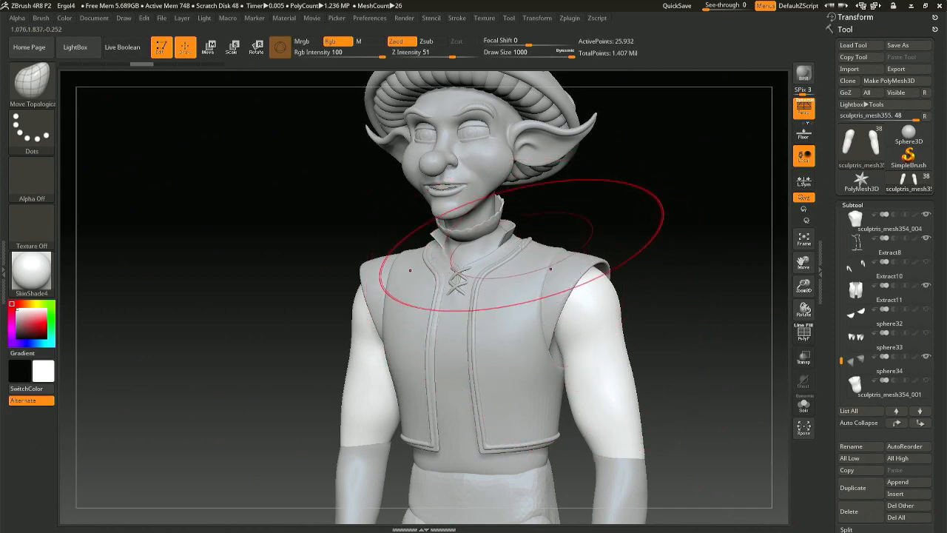
mouse_move(522, 245)
right_down()
mouse_move(535, 293)
mouse_move(564, 251)
mouse_move(504, 262)
right_up()
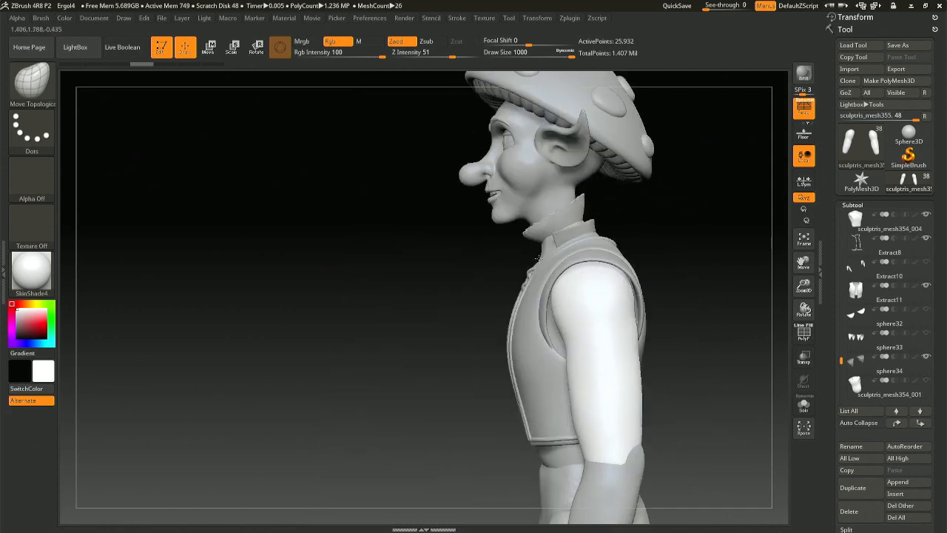
right_drag(612, 257, 598, 258)
Select the sphere34 shoulder pieces and reshape the back of their armhole edge with Move Topological at Draw Size 400.
mouse_move(598, 258)
alt+right_down()
mouse_move(506, 297)
mouse_move(506, 264)
alt+right_up()
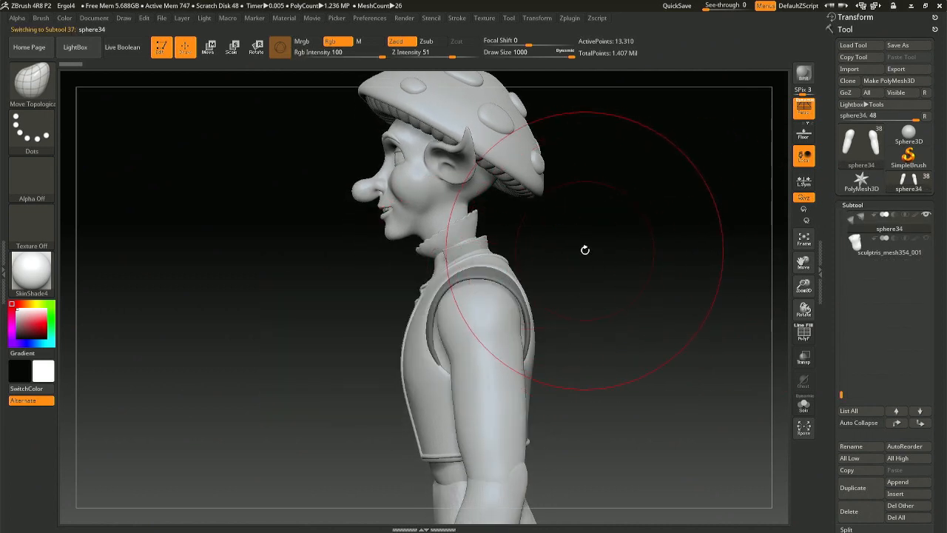
key(space)
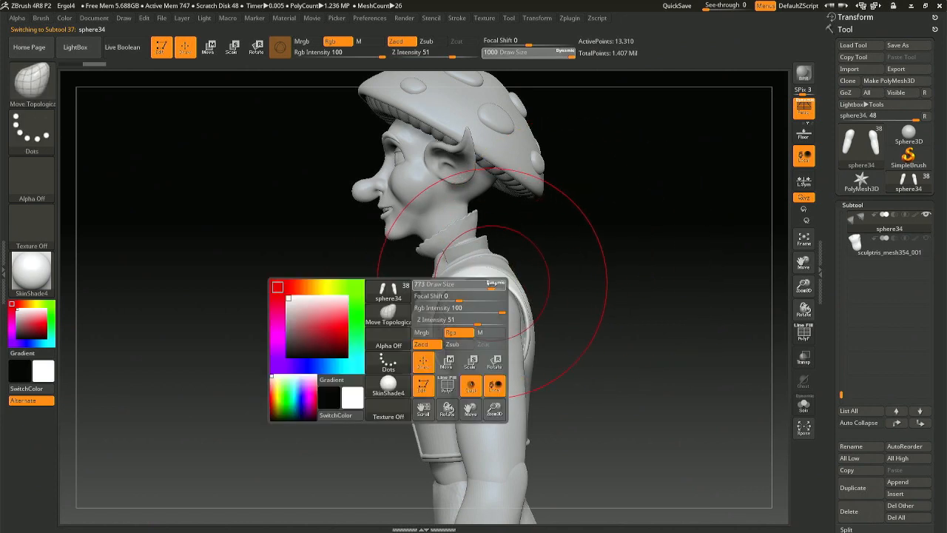
mouse_move(479, 286)
mouse_down()
mouse_move(490, 288)
mouse_move(483, 282)
mouse_up()
key(space)
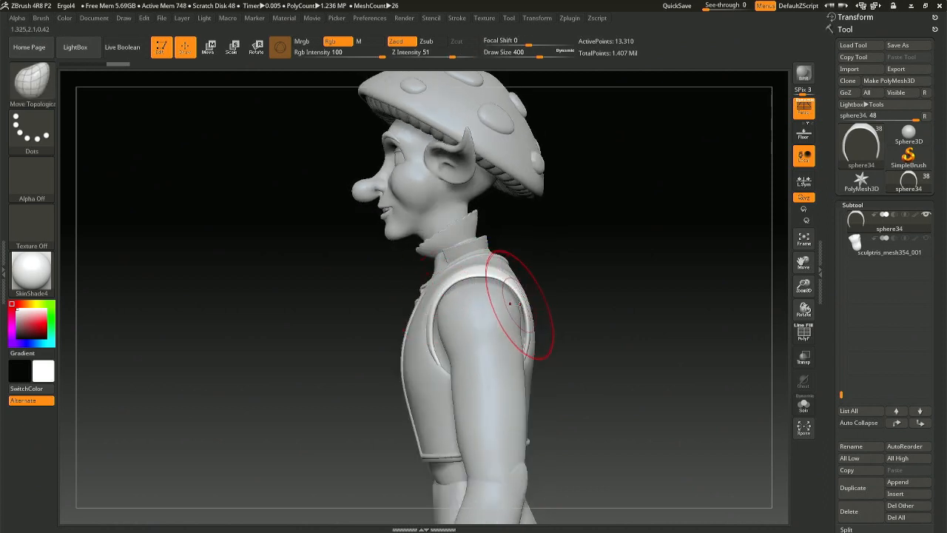
drag(523, 305, 519, 294)
key(ctrl+z)
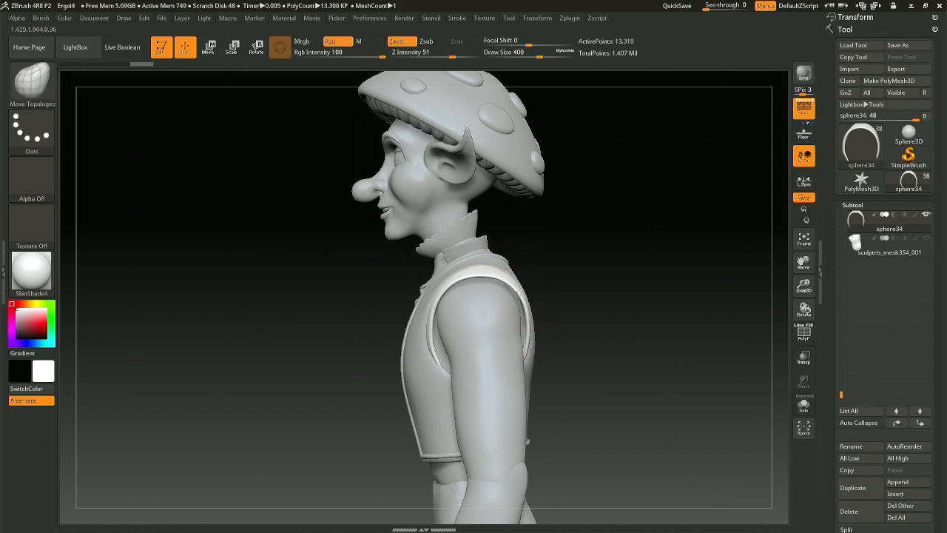
mouse_move(529, 298)
right_down()
mouse_move(483, 290)
mouse_move(521, 280)
mouse_move(528, 316)
mouse_move(561, 320)
mouse_move(541, 323)
mouse_move(448, 255)
right_up()
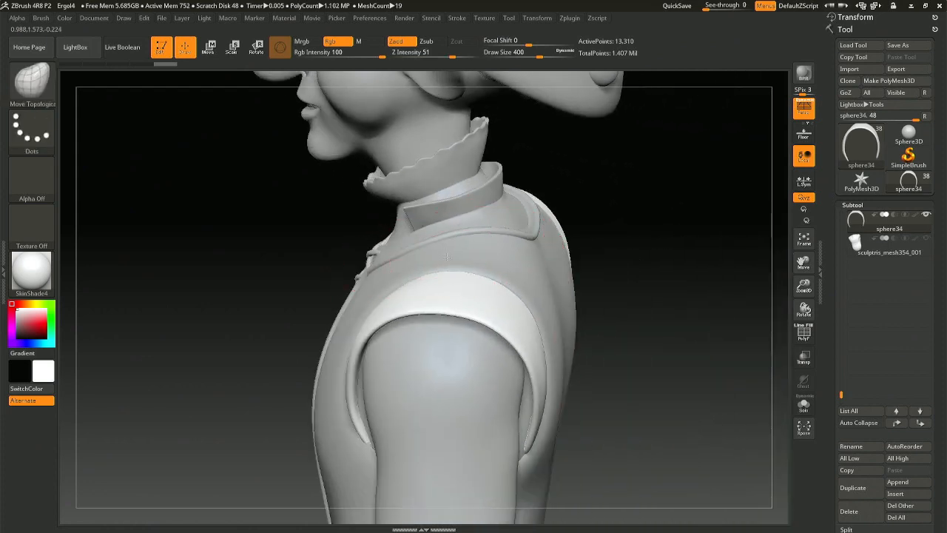
Check the reshaped shoulder pieces from the front and save the project.
mouse_move(466, 289)
right_down()
mouse_move(473, 262)
mouse_move(482, 275)
right_up()
mouse_move(488, 317)
ctrl+right_down()
mouse_move(485, 305)
mouse_move(529, 322)
mouse_move(507, 407)
ctrl+right_up()
mouse_move(555, 425)
right_down()
mouse_move(598, 393)
mouse_move(508, 402)
right_up()
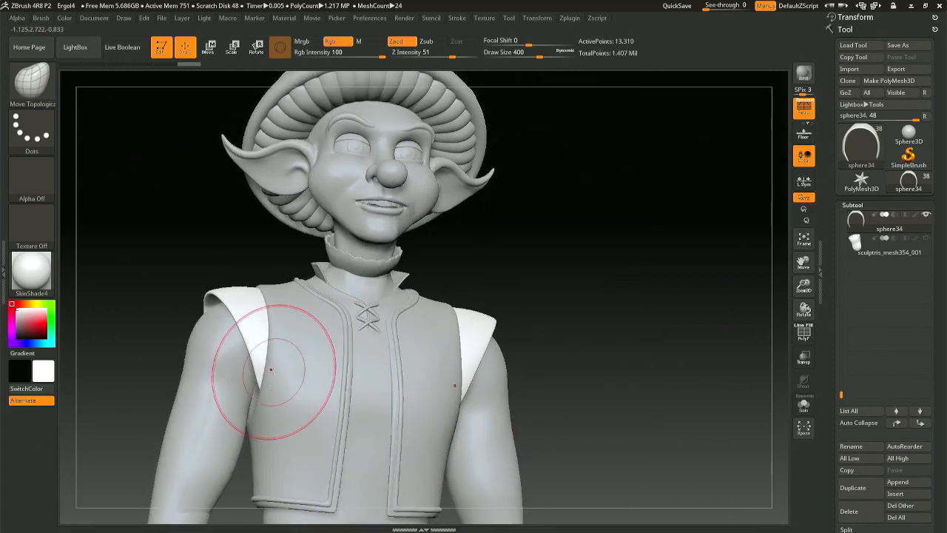
right_drag(313, 377, 296, 376)
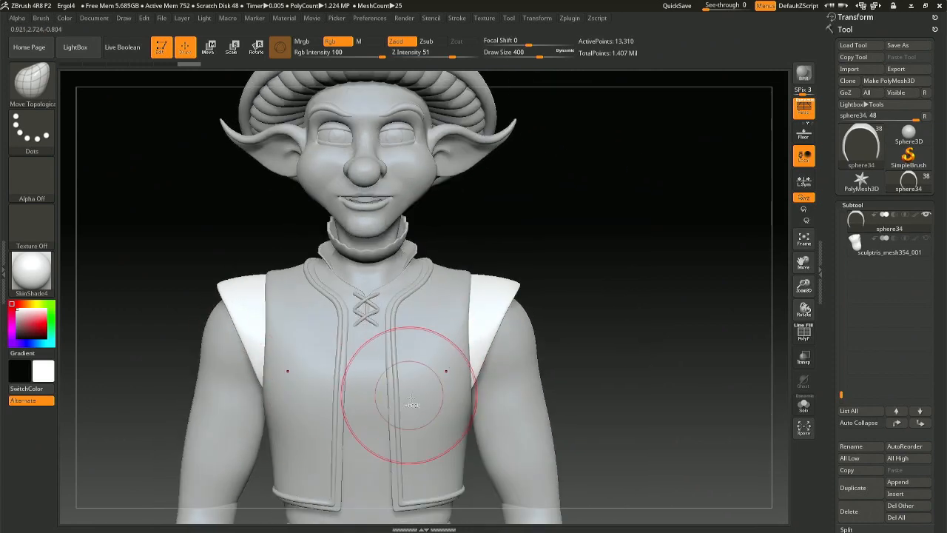
key(ctrl+s)
key(Return)
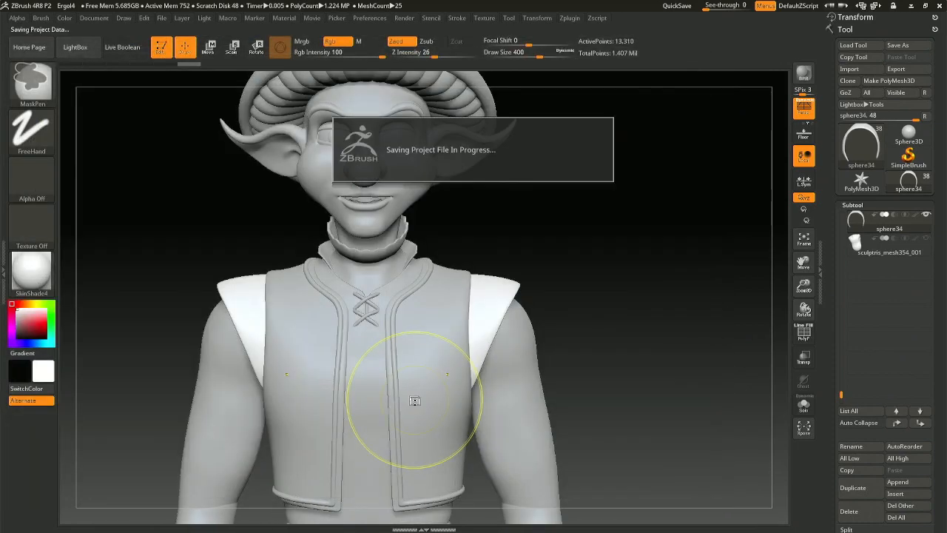
Pull the lower front points of the sphere34 shoulder pieces upward with Move Topological at Draw Size 620.
mouse_move(325, 373)
alt+right_down()
mouse_move(376, 360)
mouse_move(395, 342)
alt+right_up()
key(space)
mouse_move(345, 332)
mouse_down()
mouse_move(357, 332)
mouse_move(324, 325)
mouse_move(321, 308)
mouse_move(332, 315)
mouse_up()
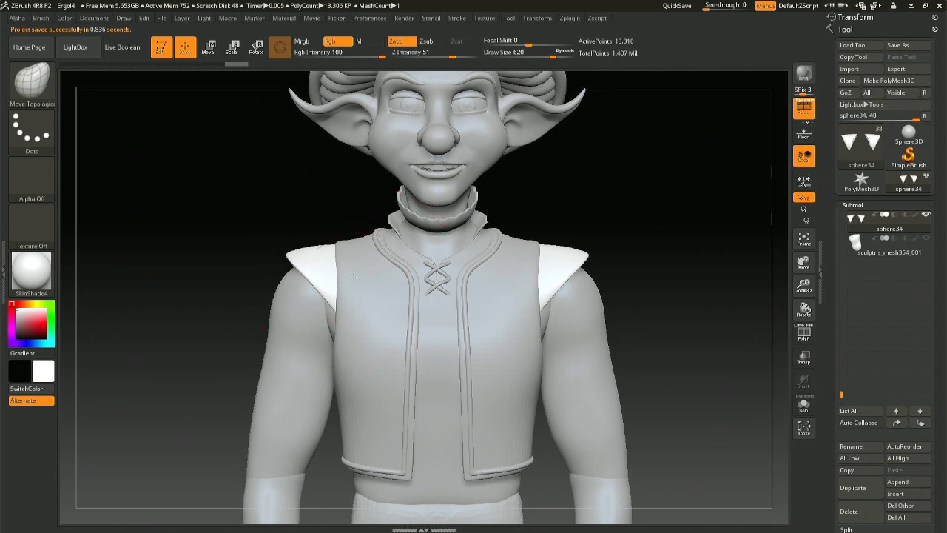
right_drag(352, 282, 339, 356)
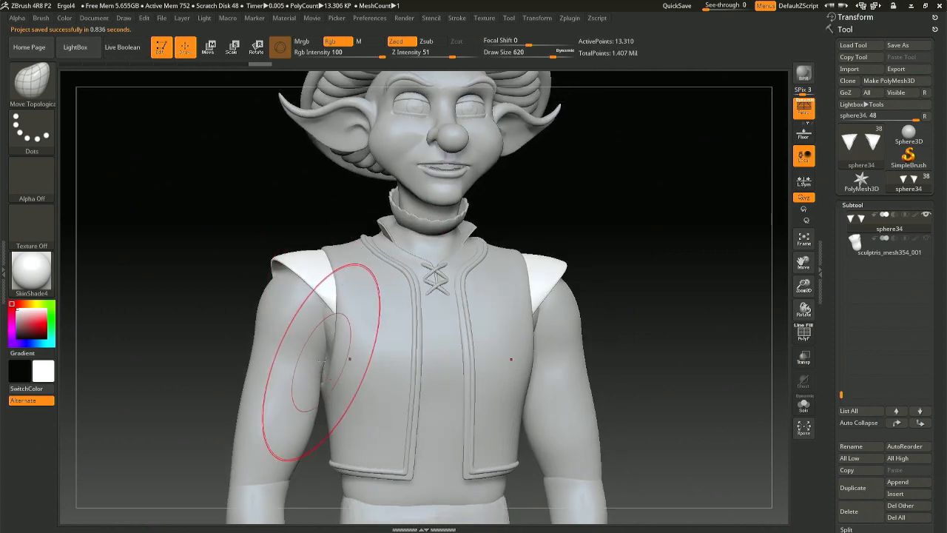
mouse_move(325, 311)
right_down()
mouse_move(353, 321)
mouse_move(339, 326)
right_up()
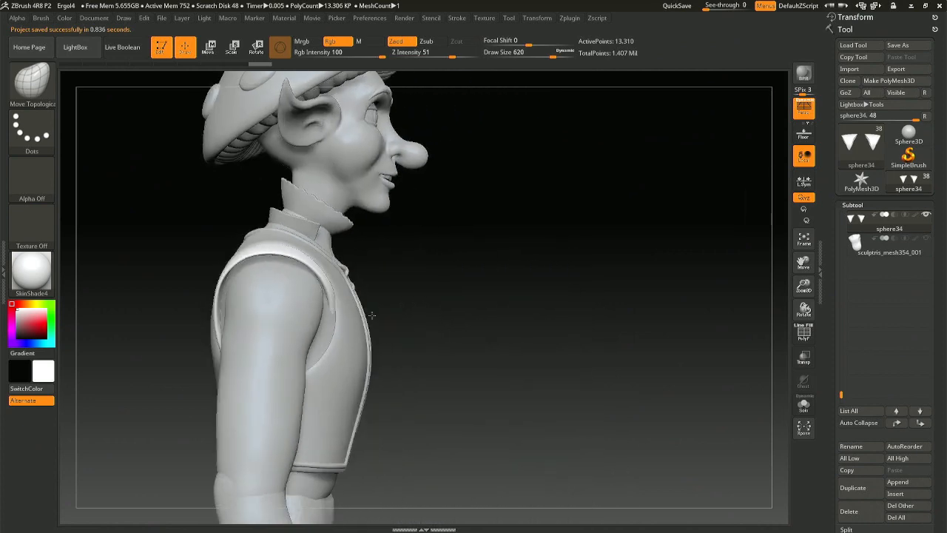
Reshape the back points of the shoulder pieces with Move Topological at Draw Size 400.
right_click(321, 313)
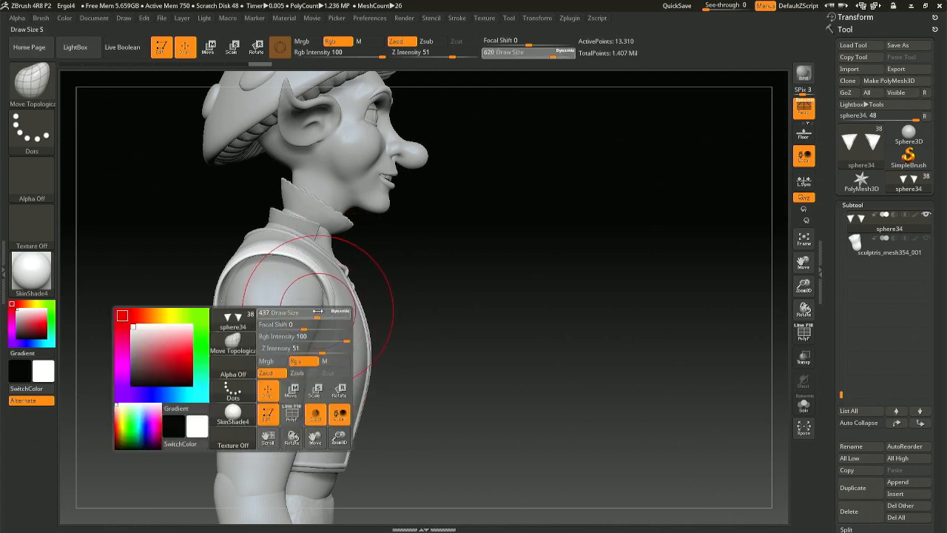
drag(318, 317, 274, 322)
right_drag(275, 322, 356, 327)
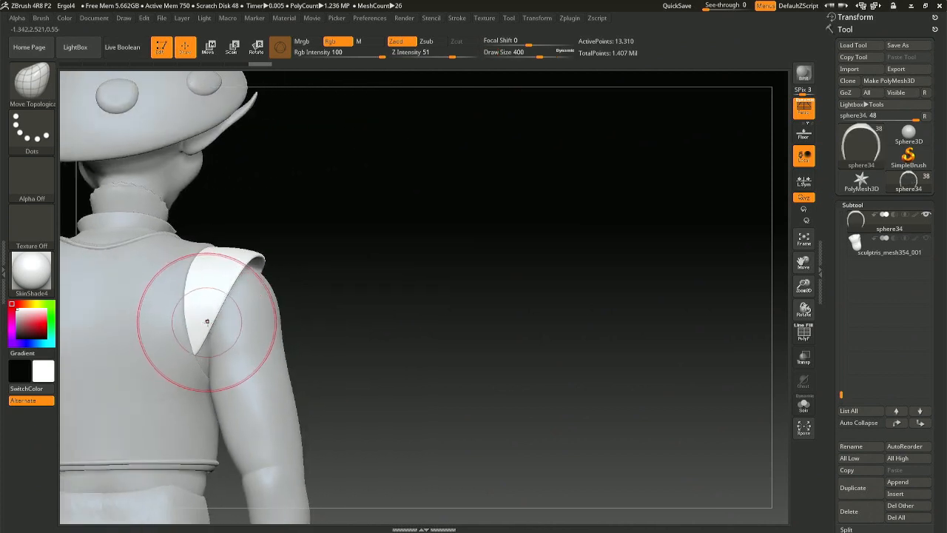
drag(207, 321, 211, 318)
right_drag(211, 318, 215, 316)
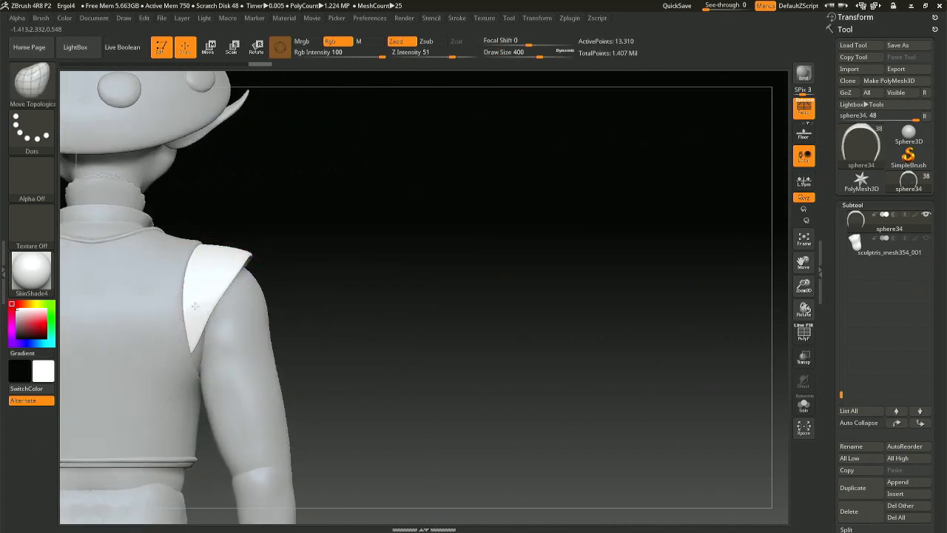
mouse_move(195, 305)
mouse_down()
mouse_move(183, 335)
mouse_move(165, 336)
mouse_up()
mouse_move(244, 315)
right_down()
mouse_move(172, 321)
mouse_move(201, 318)
mouse_move(205, 296)
right_up()
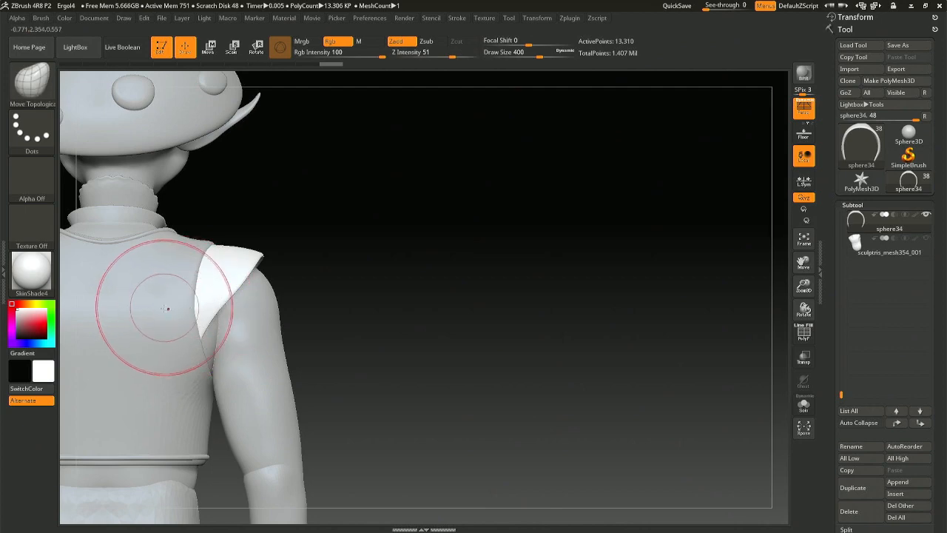
Select the Extract11 vest and set the Draw Size to 257.
key(F1)
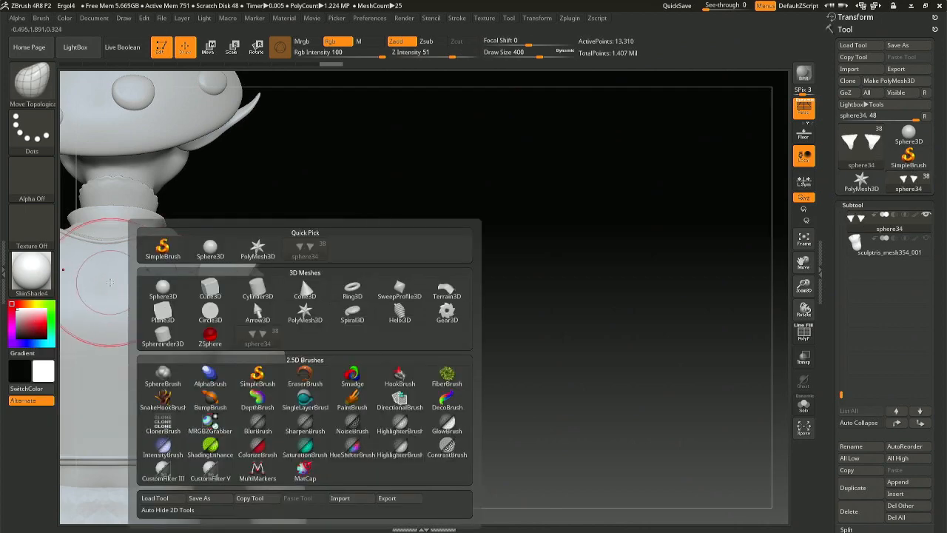
alt+click(169, 304)
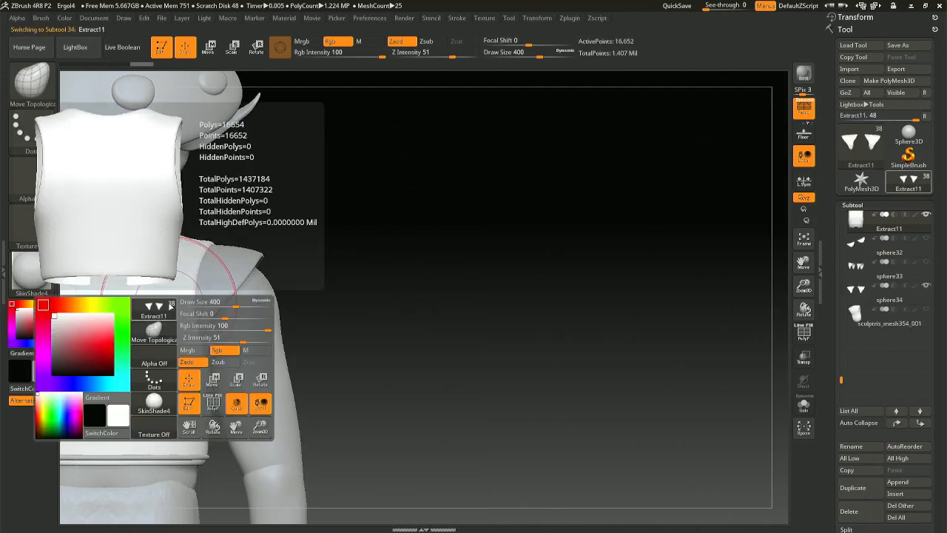
key(F1)
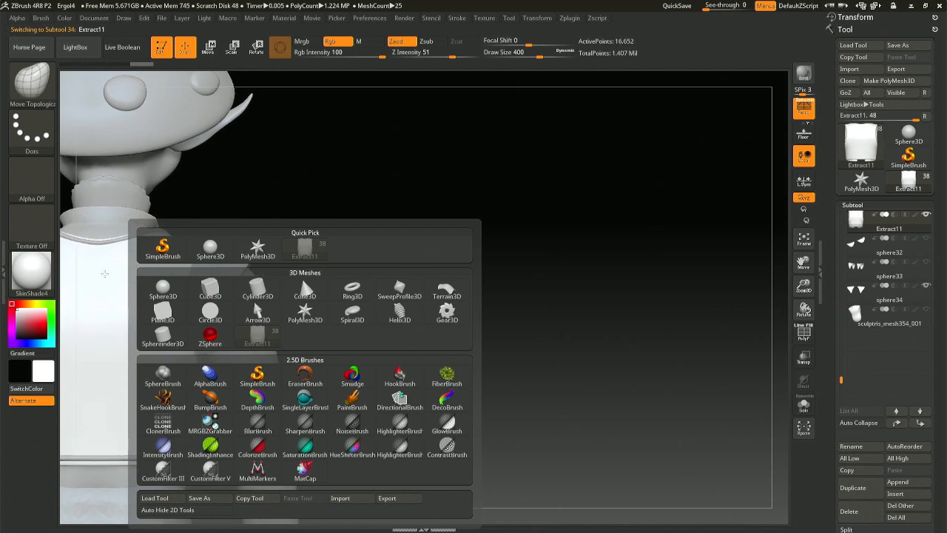
key(space)
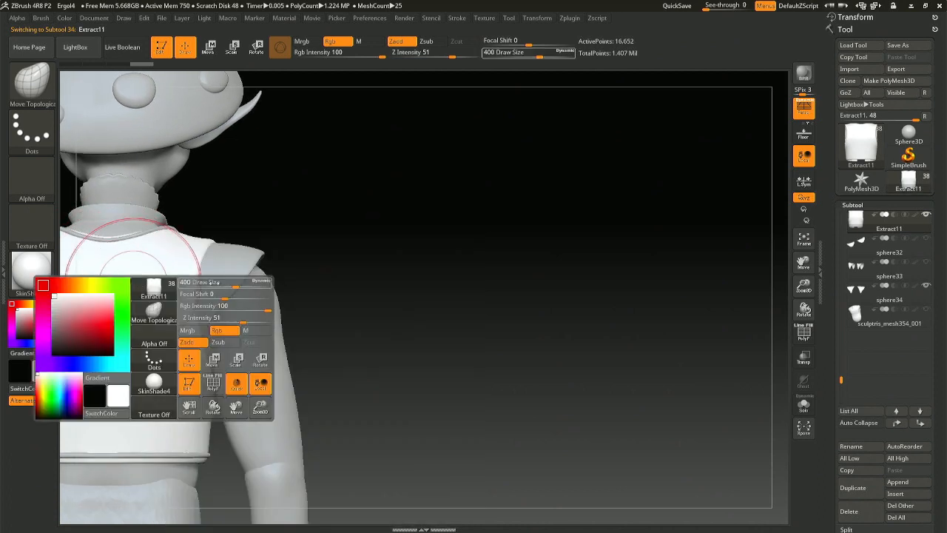
drag(213, 282, 227, 283)
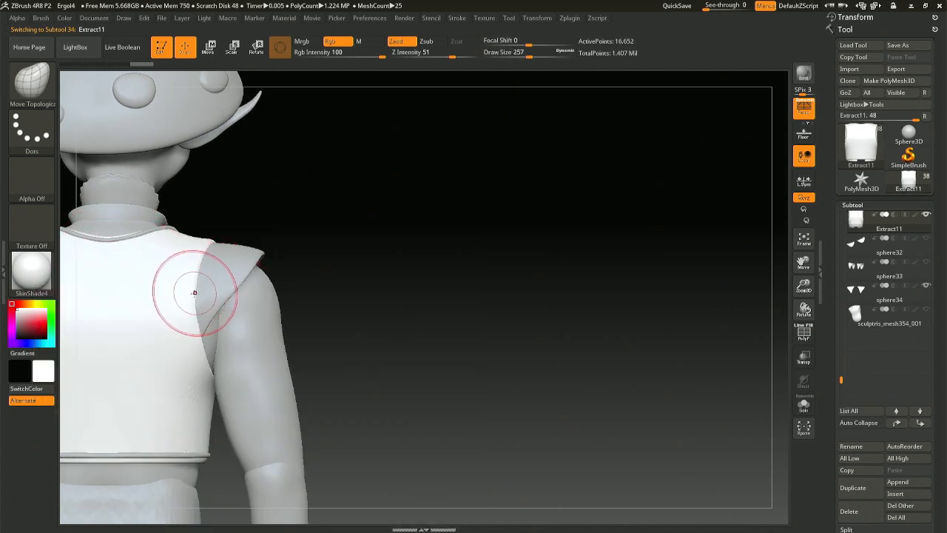
Reselect the sphere34 shoulder pieces and smooth their back edge along the upper arm.
alt+click(205, 294)
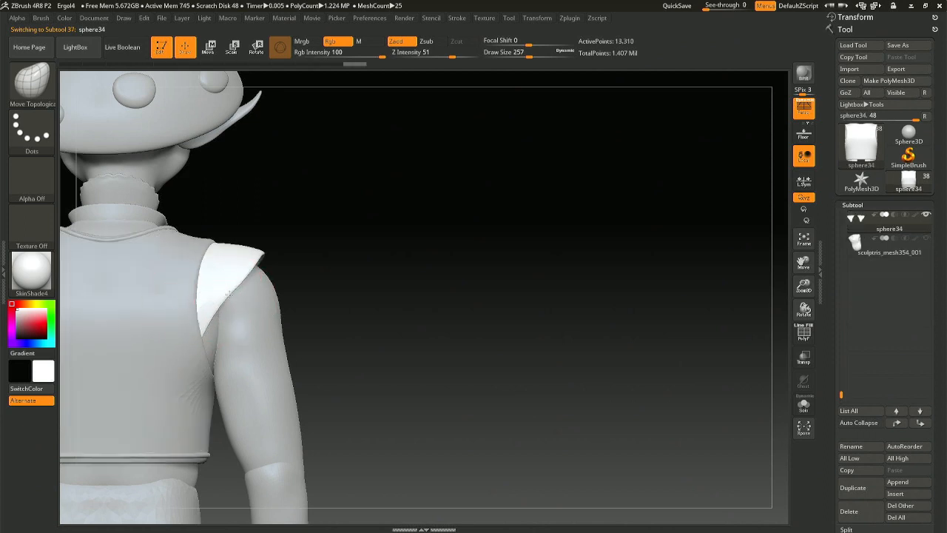
key(shift)
shift+drag(233, 285, 219, 302)
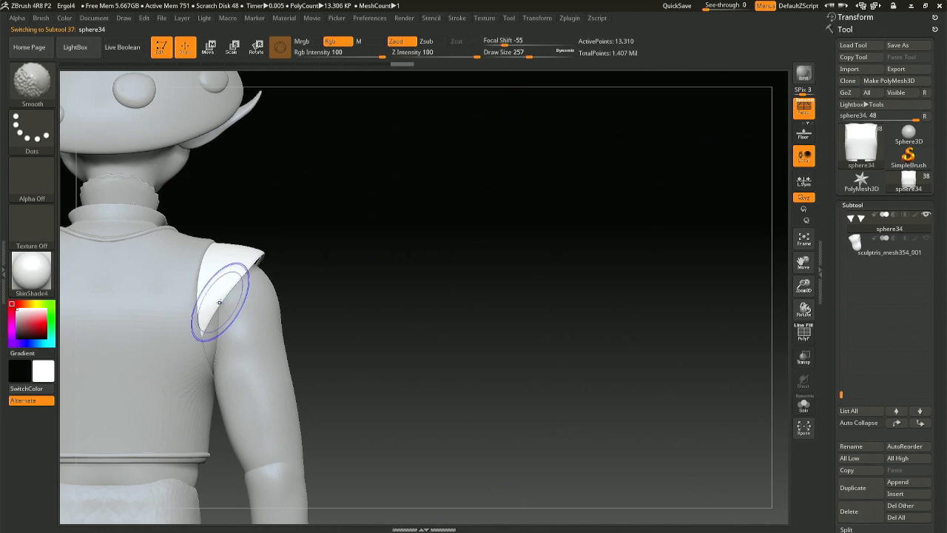
drag(474, 304, 322, 290)
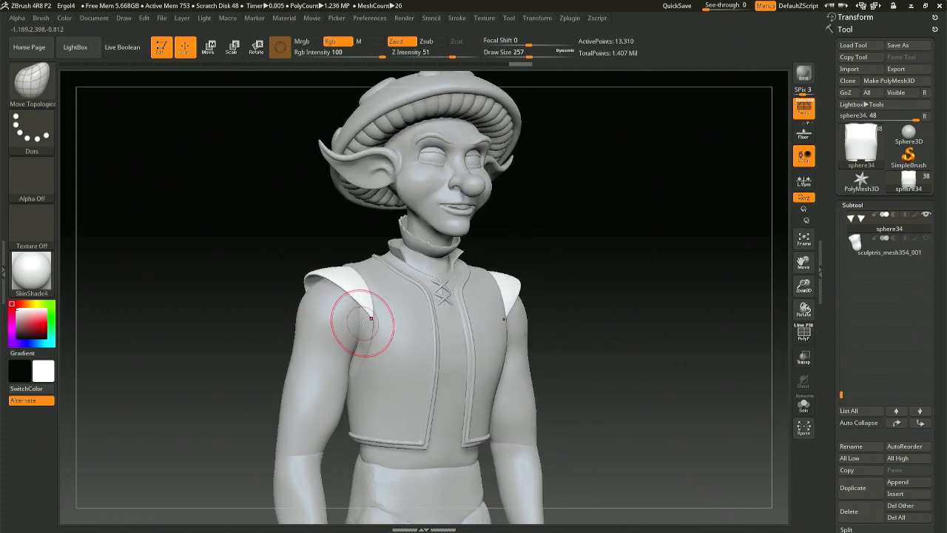
drag(618, 333, 533, 331)
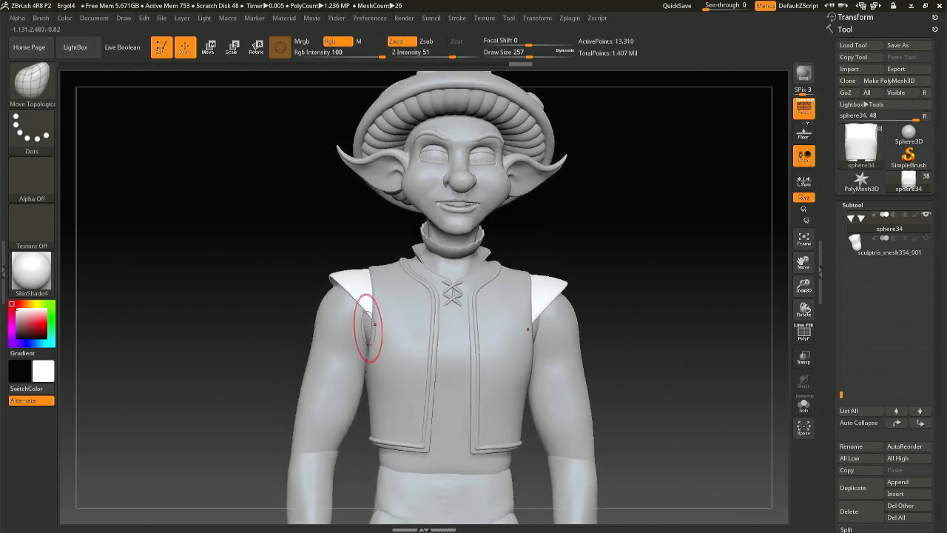
Select the sculptris_mesh354_004 shirt under the vest, set the Draw Size to 468 and examine the armholes.
alt+click(448, 355)
key(space)
drag(427, 338, 446, 338)
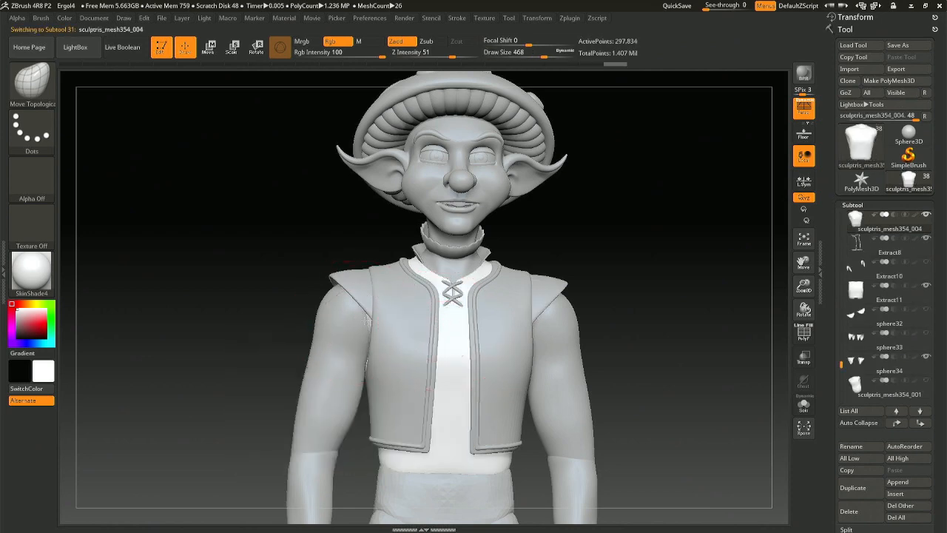
mouse_move(365, 319)
right_down()
mouse_move(376, 310)
mouse_move(324, 315)
right_up()
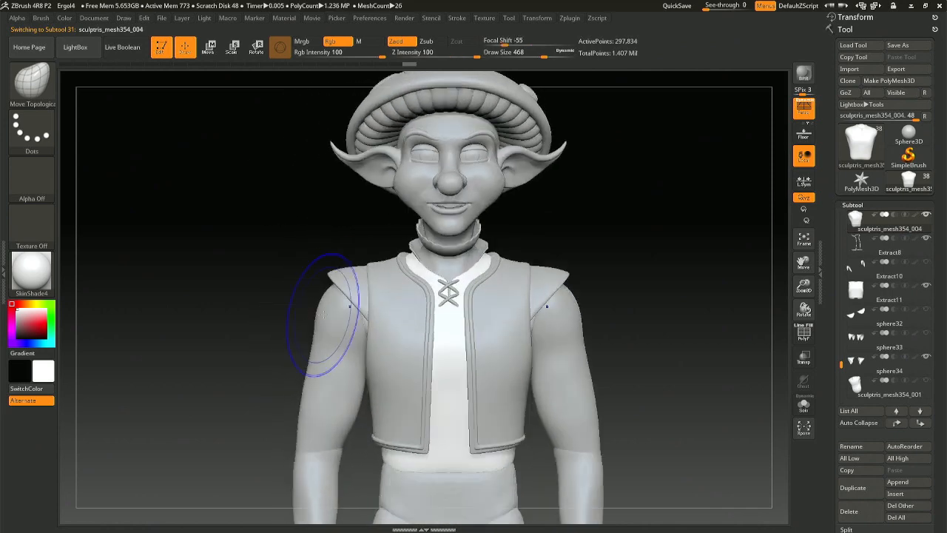
right_drag(379, 299, 356, 307)
alt+right_drag(510, 287, 436, 302)
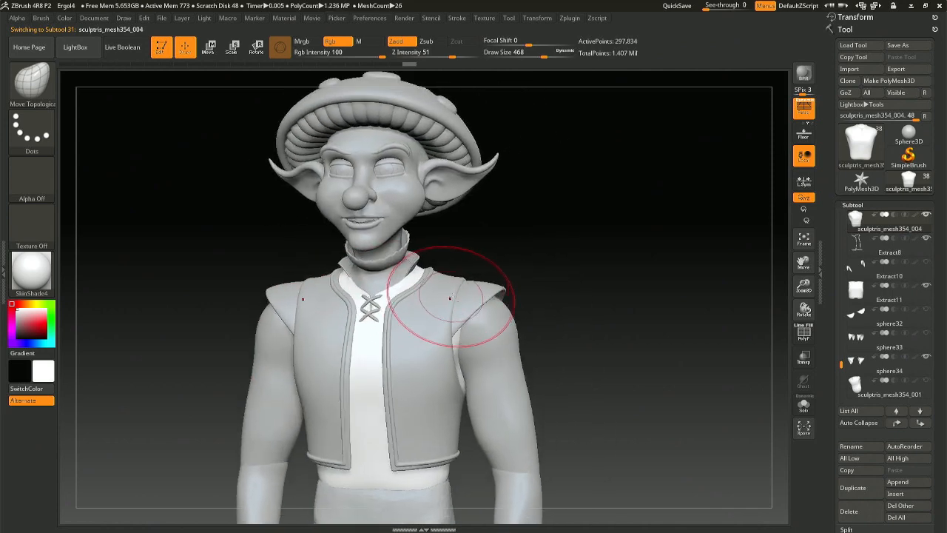
Select the sphere34 shoulder pieces and compare their earlier and latest shapes in the undo history.
alt+click(474, 297)
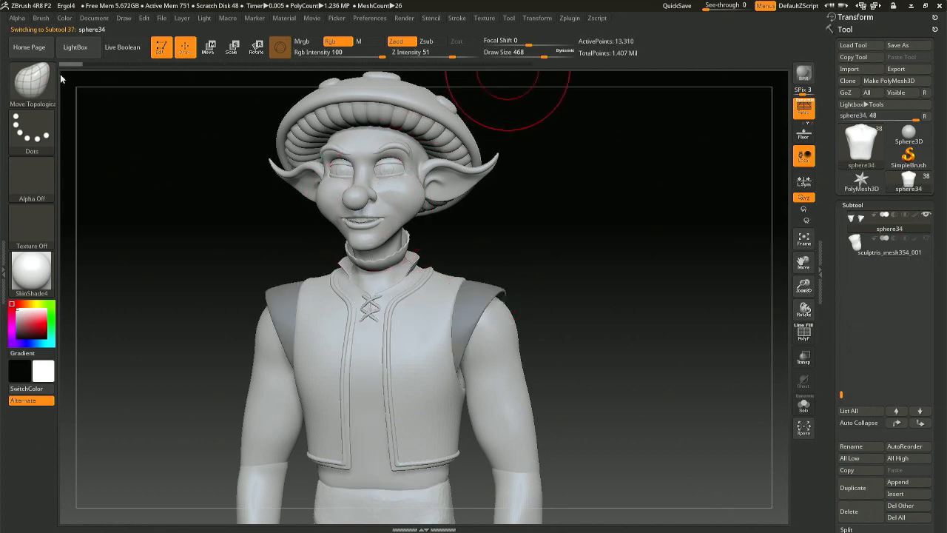
click(92, 65)
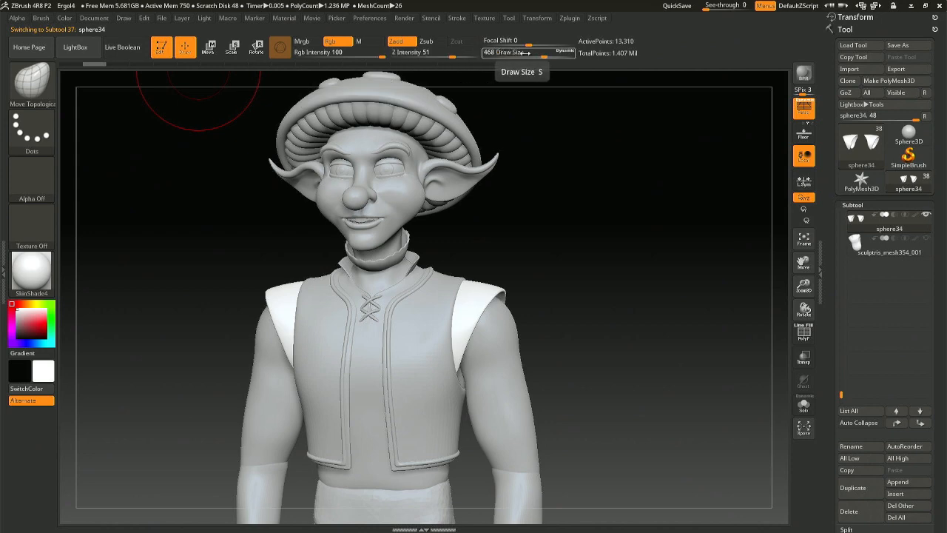
click(524, 64)
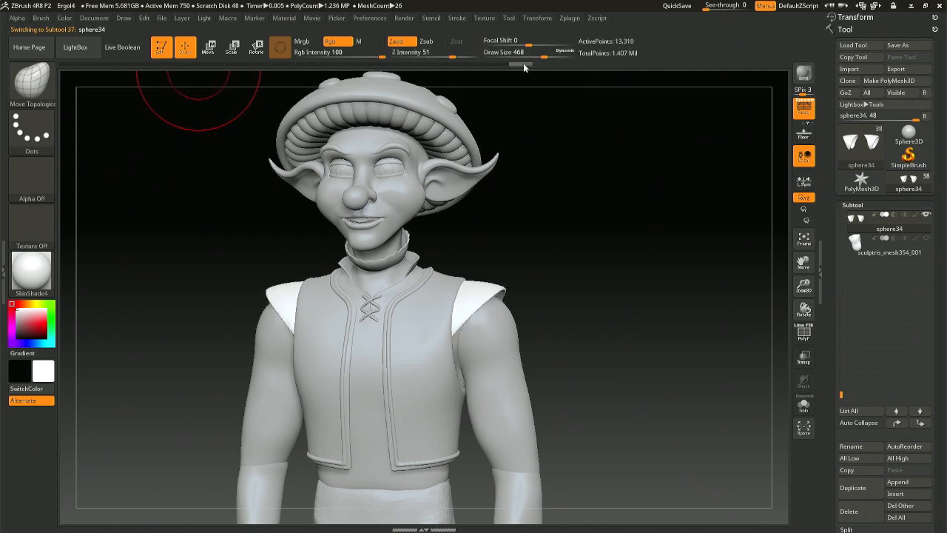
Smooth and refine the outer edge of the shoulder pieces where it lies over the upper arm.
mouse_move(508, 182)
mouse_down()
mouse_move(543, 211)
mouse_move(550, 205)
mouse_move(541, 210)
mouse_move(558, 294)
mouse_move(546, 309)
mouse_up()
mouse_move(519, 293)
ctrl+right_down()
mouse_move(500, 331)
mouse_move(508, 359)
ctrl+right_up()
shift+drag(511, 298, 498, 314)
right_drag(544, 296, 509, 295)
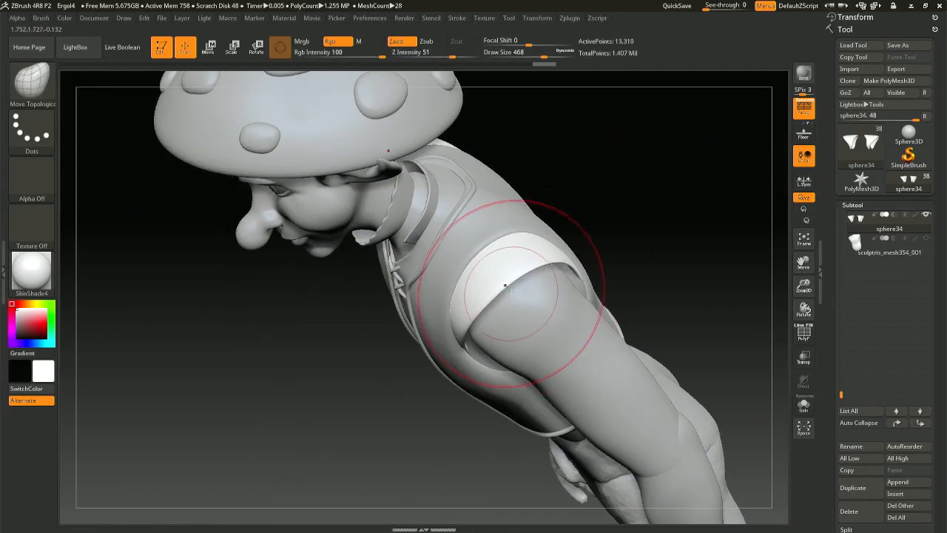
shift+drag(511, 293, 501, 298)
mouse_move(534, 290)
right_down()
mouse_move(504, 299)
mouse_move(543, 234)
mouse_move(478, 220)
mouse_move(546, 285)
right_up()
right_drag(582, 351, 596, 309)
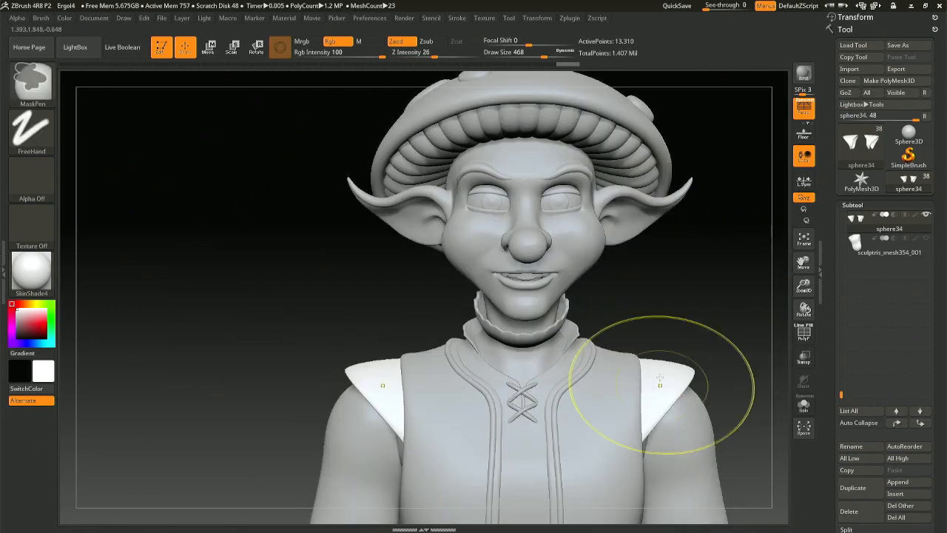
mouse_move(655, 314)
right_down()
mouse_move(668, 345)
mouse_move(546, 313)
mouse_move(522, 324)
right_up()
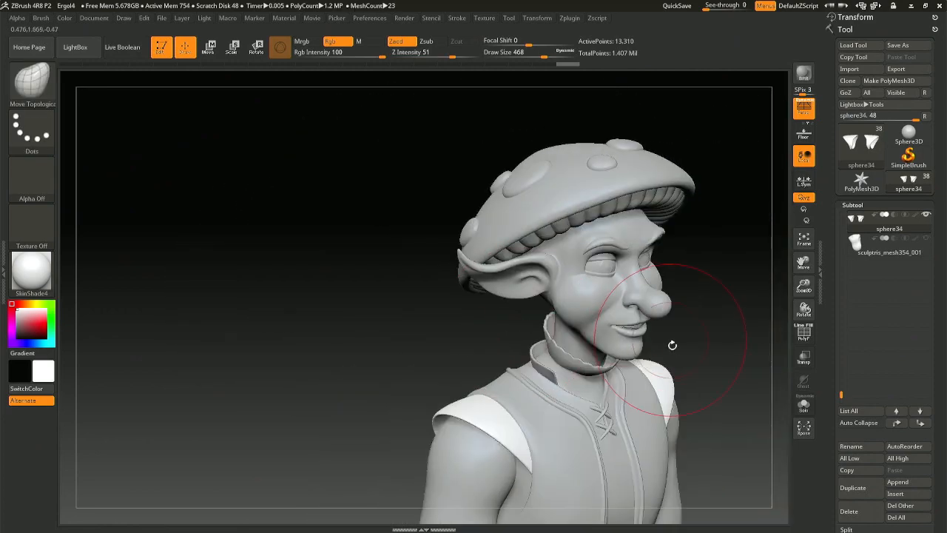
alt+right_drag(729, 348, 571, 296)
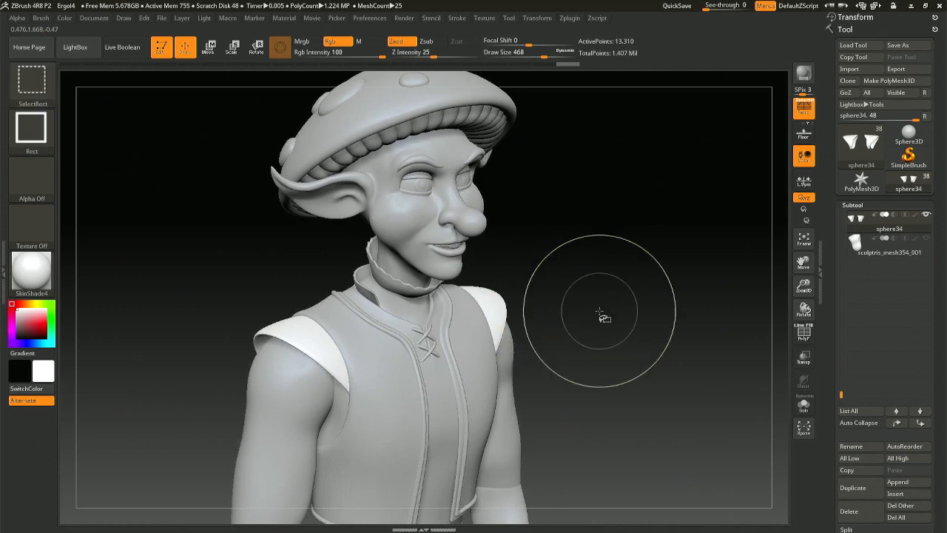
Duplicate the sphere34 shoulder pieces as a hidden copy above the original, then reselect sphere34 and restore its earlier shape from the undo history.
key(ctrl+shift+d)
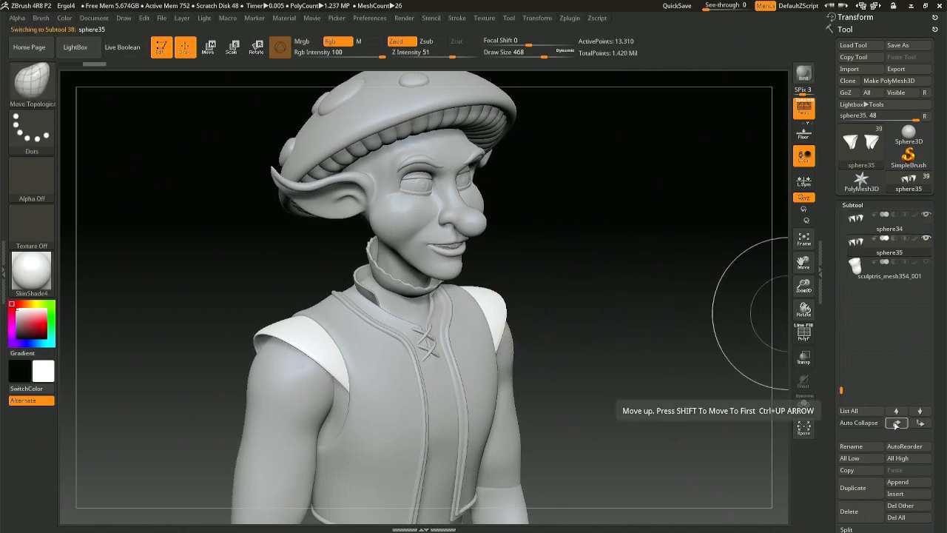
click(896, 423)
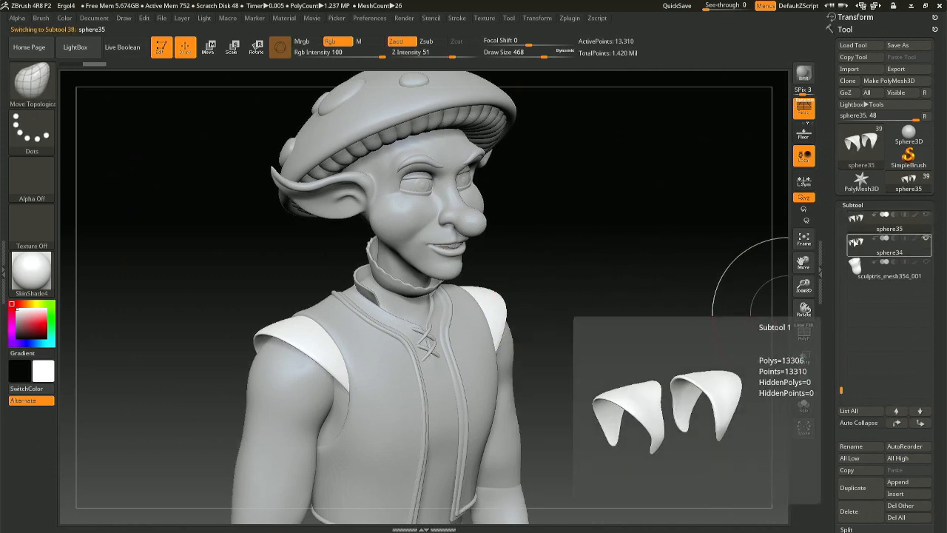
click(889, 244)
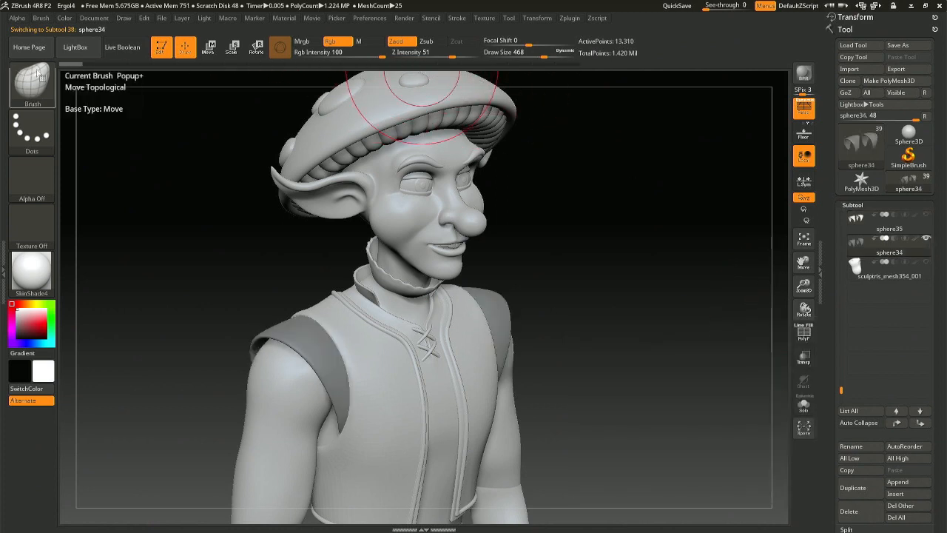
drag(159, 324, 127, 311)
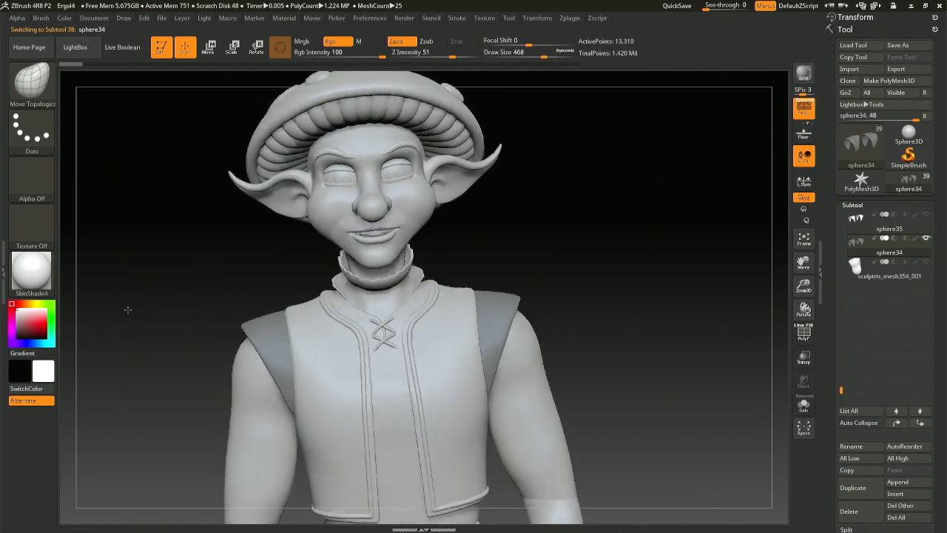
drag(190, 317, 148, 319)
drag(391, 444, 461, 402)
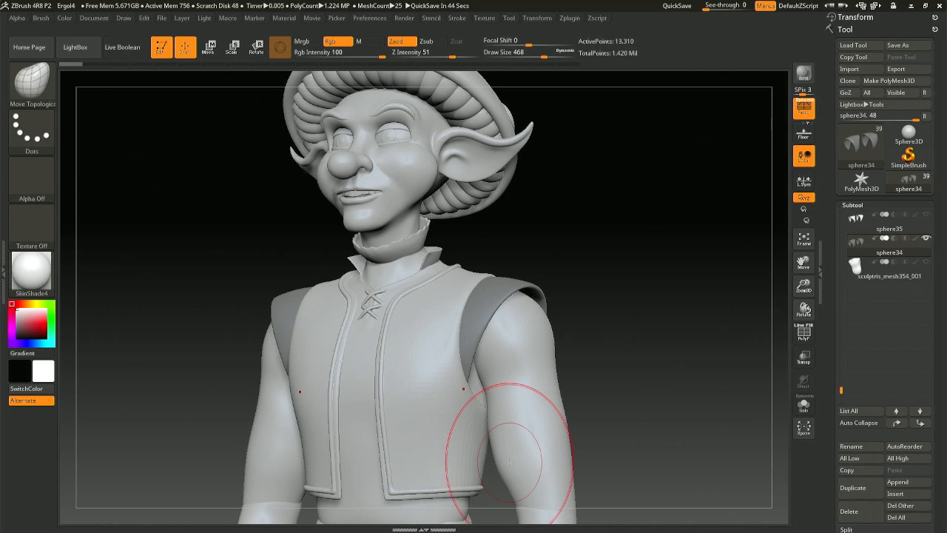
mouse_move(610, 275)
mouse_down()
mouse_move(628, 264)
mouse_move(621, 315)
mouse_move(617, 283)
mouse_move(582, 282)
mouse_move(593, 268)
mouse_up()
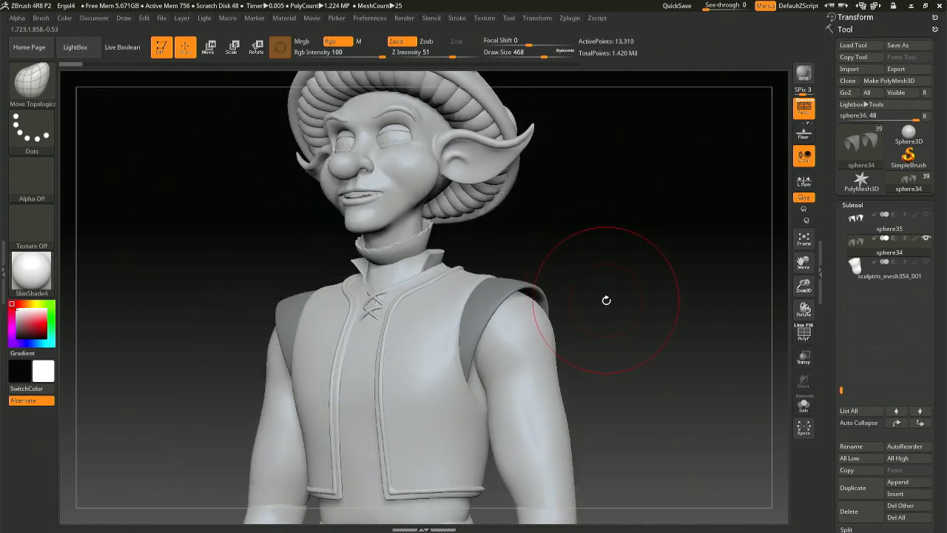
Select the sculptris_mesh352 head and switch to the Move brush with a Draw Size of 207.
mouse_move(602, 220)
mouse_down()
mouse_move(610, 264)
mouse_move(594, 222)
mouse_move(617, 273)
mouse_move(647, 298)
mouse_up()
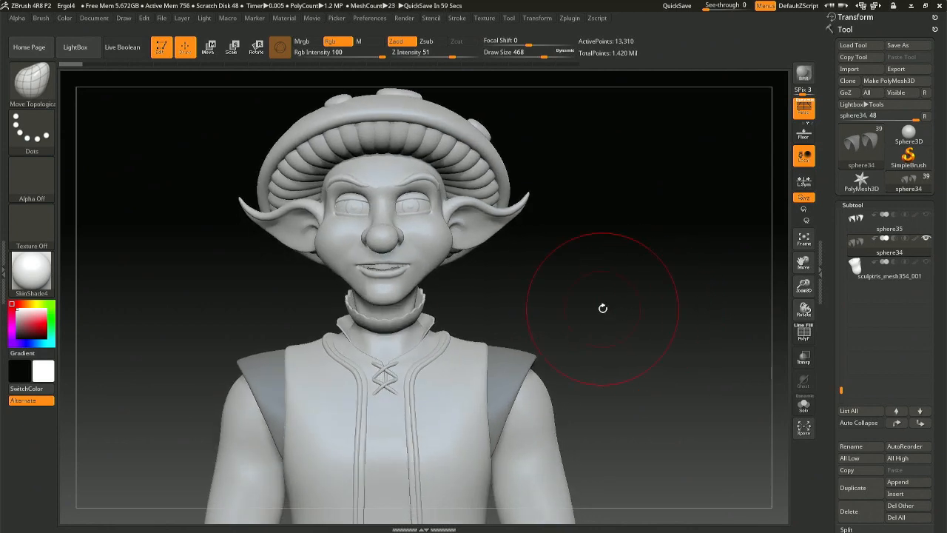
drag(603, 308, 595, 313)
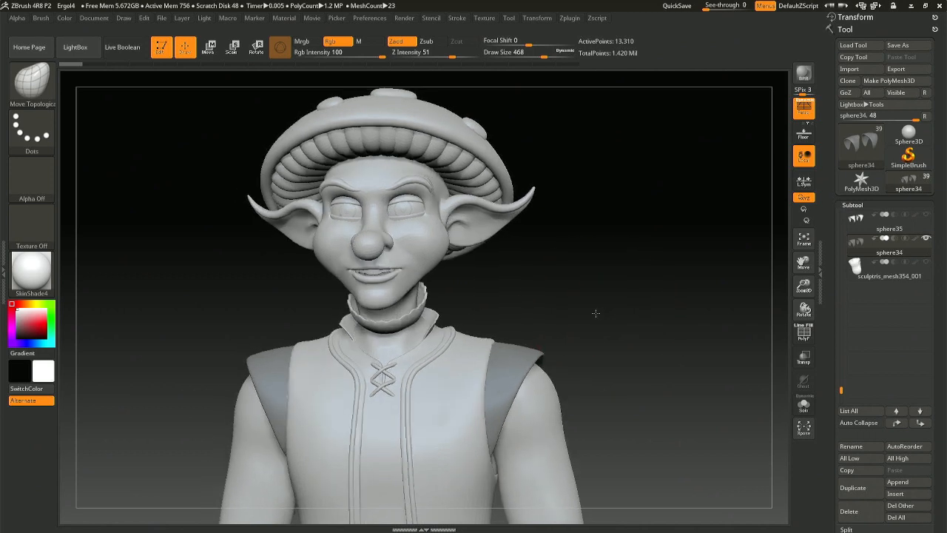
alt+click(416, 241)
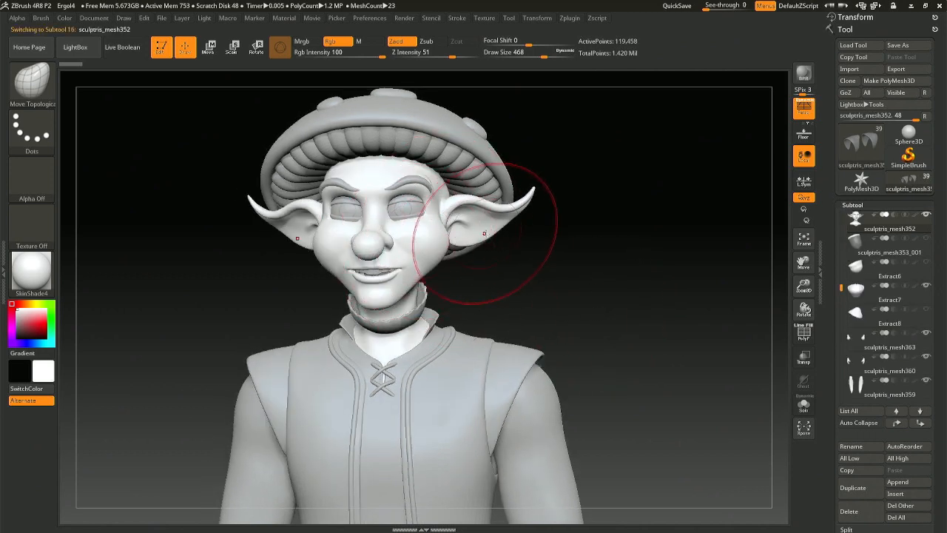
right_drag(484, 232, 493, 231)
right_drag(402, 232, 439, 244)
key(space)
drag(432, 216, 411, 216)
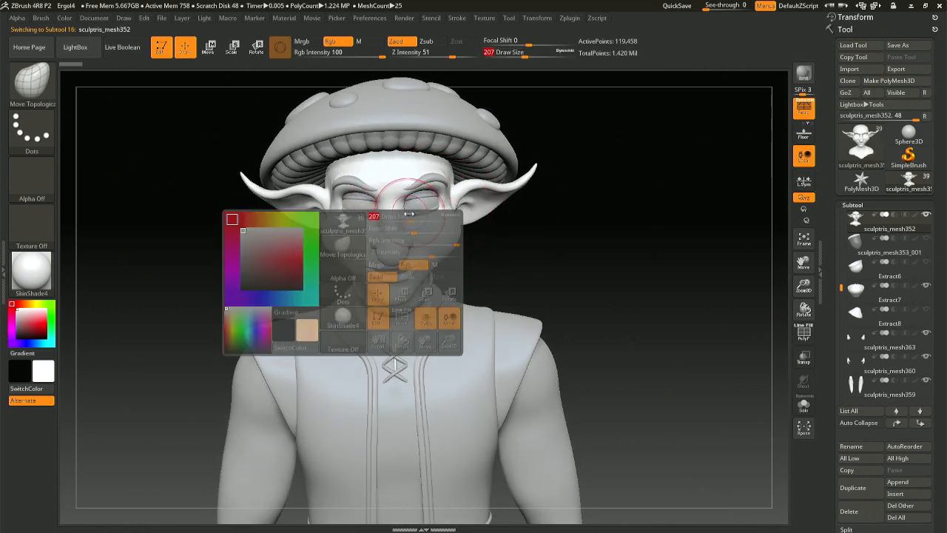
key(b)
key(m)
key(v)
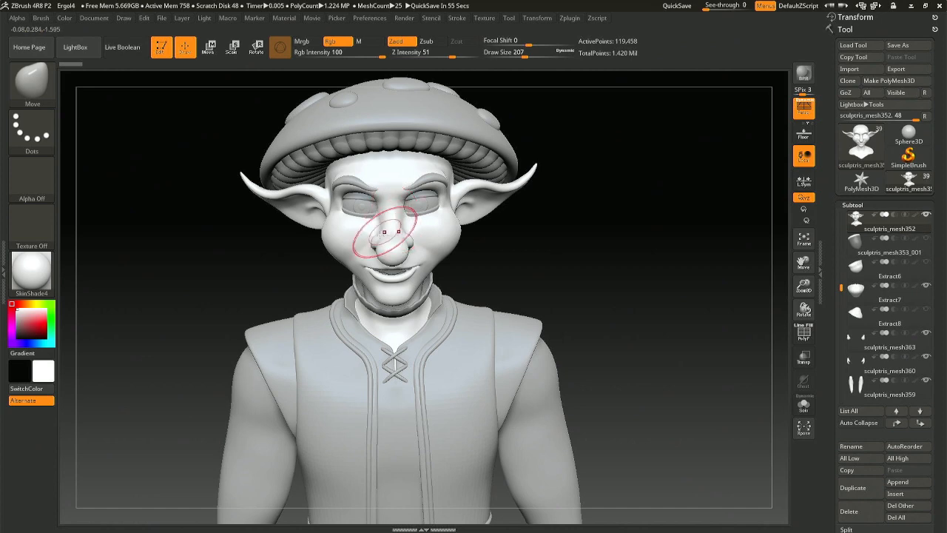
Set the Draw Size to 132 and examine the face around the nose and eyes up close.
right_drag(397, 217, 394, 210)
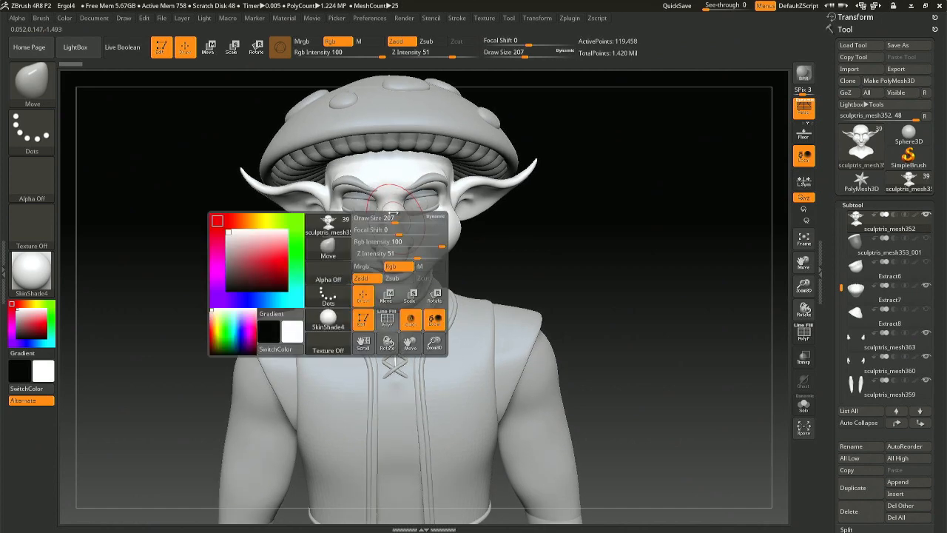
drag(394, 218, 386, 219)
mouse_move(433, 214)
ctrl+right_down()
mouse_move(418, 244)
mouse_move(329, 229)
mouse_move(400, 231)
ctrl+right_up()
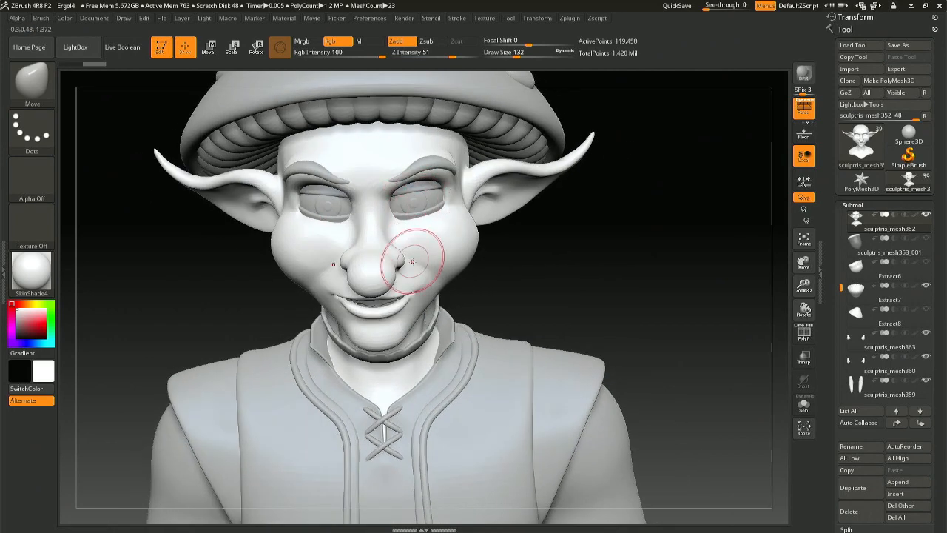
mouse_move(418, 264)
right_down()
mouse_move(423, 256)
mouse_move(402, 243)
mouse_move(423, 240)
right_up()
right_drag(321, 210, 330, 194)
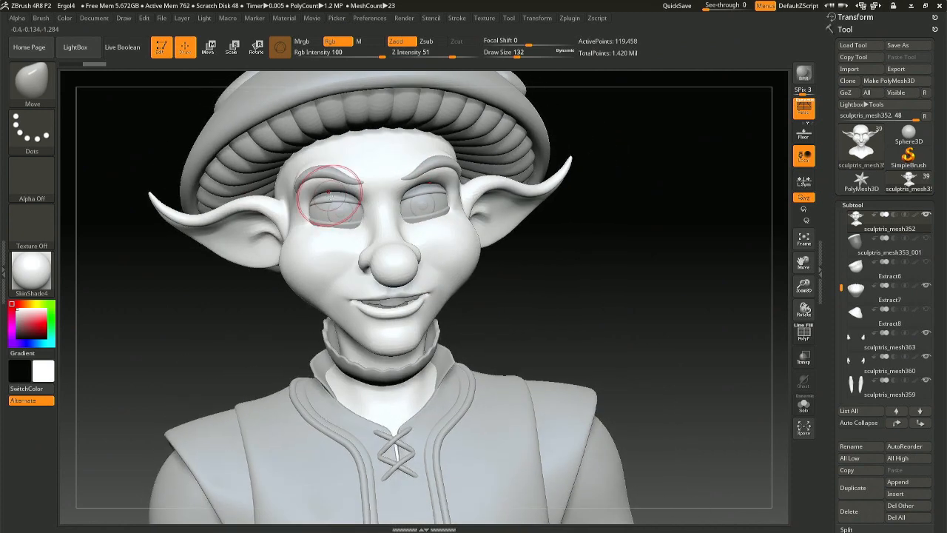
Try to rotate the sculptris_mesh348 upper eyelid with Transpose, undo the change and return to drawing mode.
key(r)
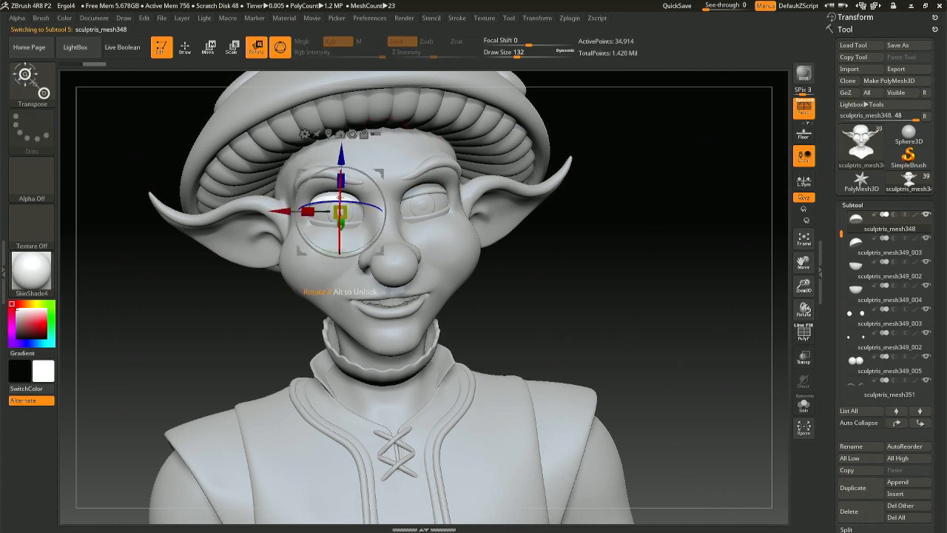
right_drag(352, 223, 392, 216)
drag(344, 207, 334, 176)
key(ctrl+z)
key(ctrl+z)
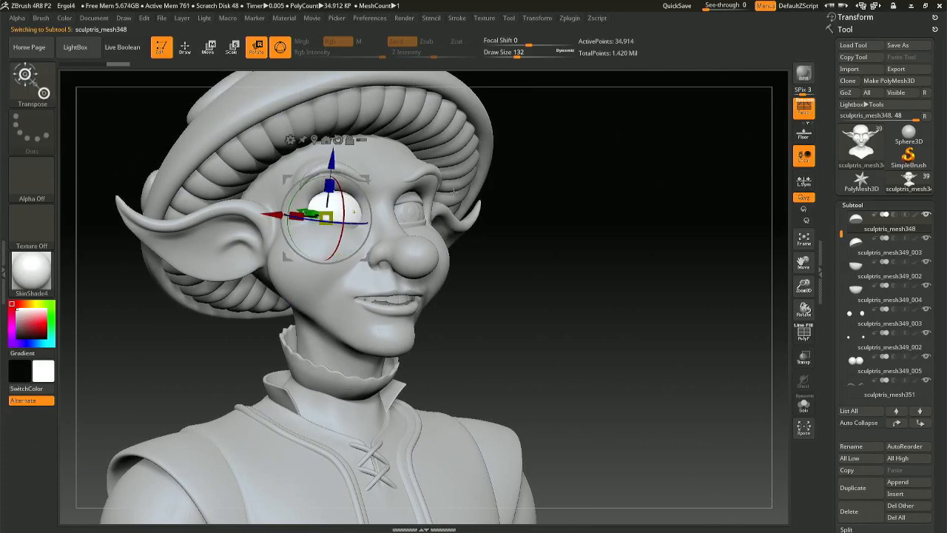
key(q)
Select the Extract8 vest trim, set the Draw Size to 379 and smooth the trim along the back of the neckline.
right_drag(476, 271, 448, 323)
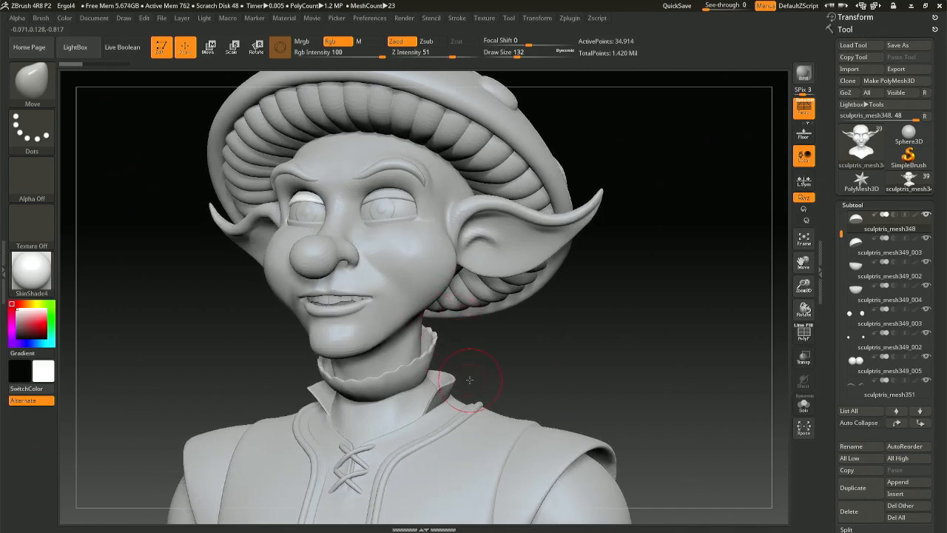
mouse_move(469, 379)
right_down()
mouse_move(464, 346)
mouse_move(509, 341)
right_up()
right_drag(500, 293, 531, 323)
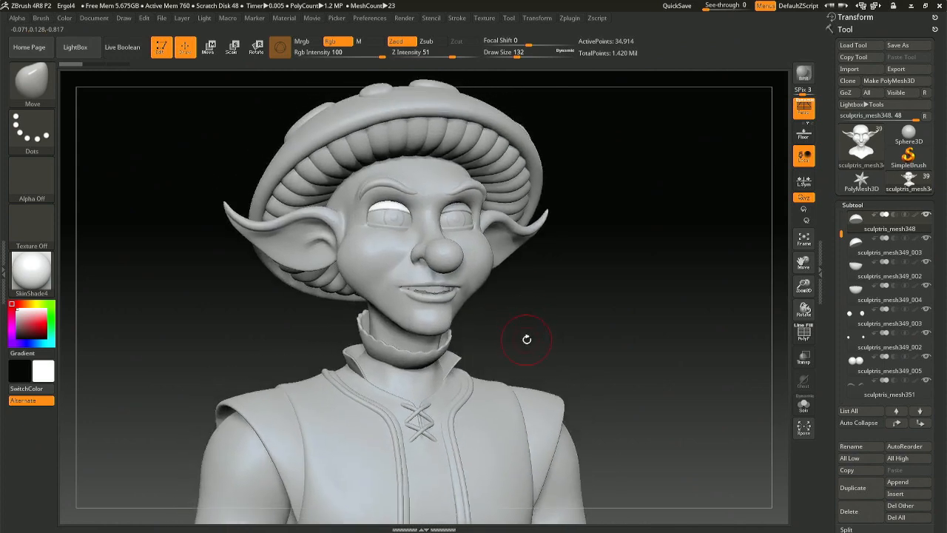
right_drag(527, 340, 572, 342)
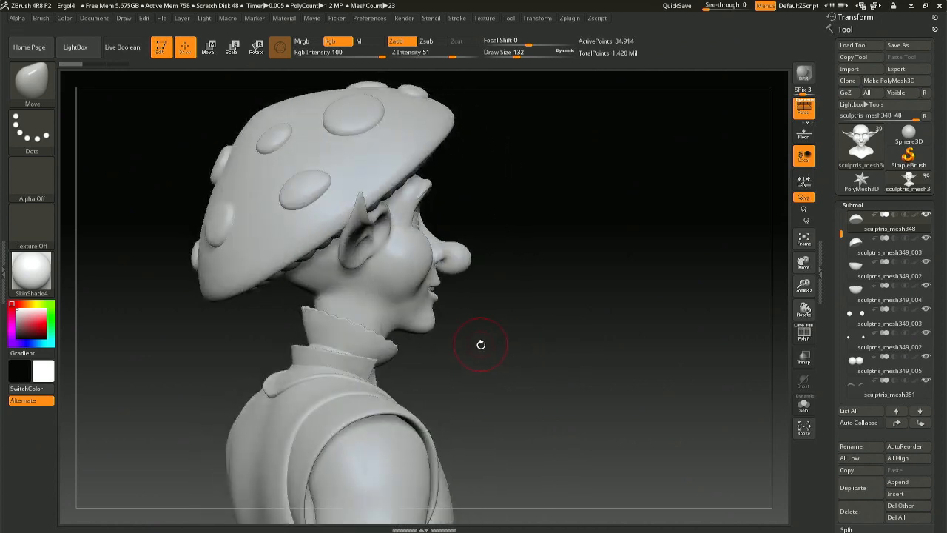
right_drag(467, 372, 349, 423)
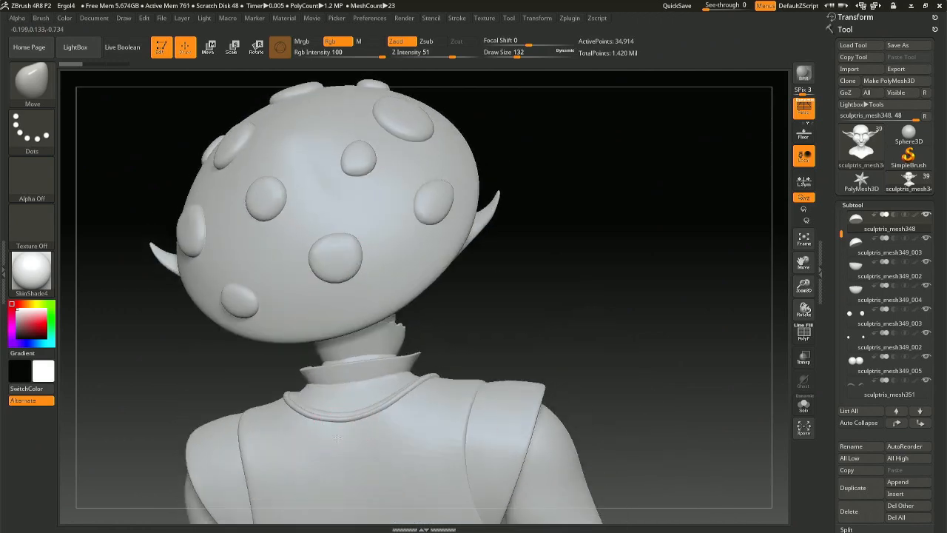
alt+click(358, 424)
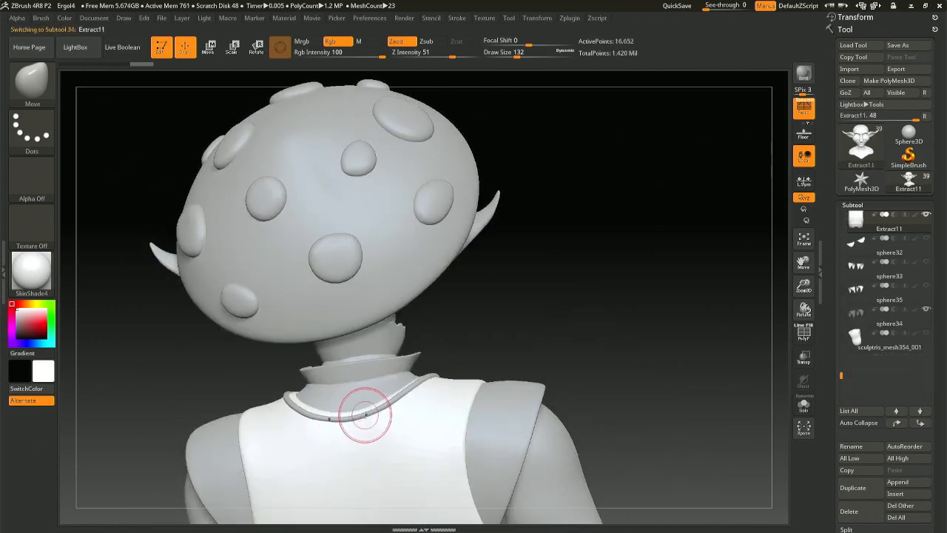
alt+click(365, 415)
key(space)
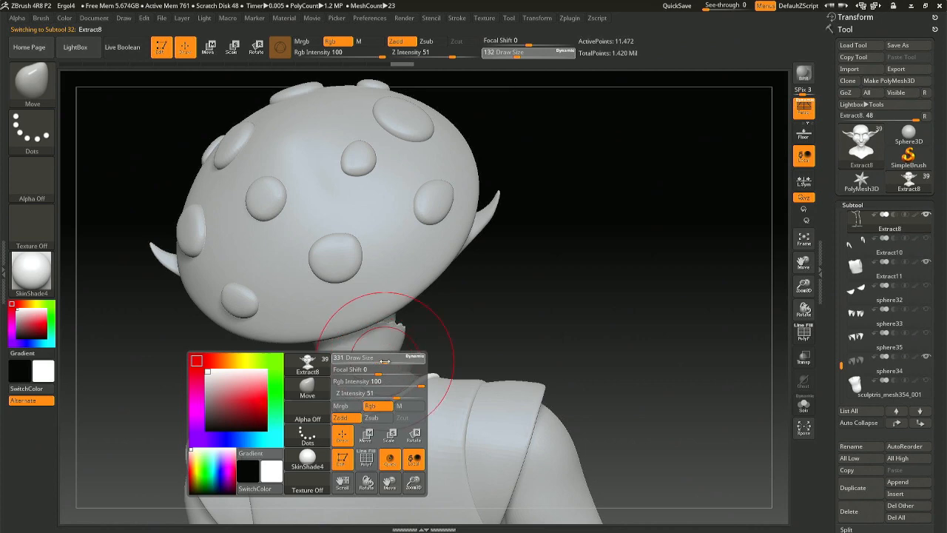
drag(384, 362, 388, 362)
mouse_move(367, 404)
shift+mouse_down()
mouse_move(378, 416)
mouse_move(412, 390)
mouse_move(387, 414)
shift+mouse_up()
key(ctrl+z)
mouse_move(388, 414)
right_down()
mouse_move(383, 315)
mouse_move(400, 377)
mouse_move(449, 420)
right_up()
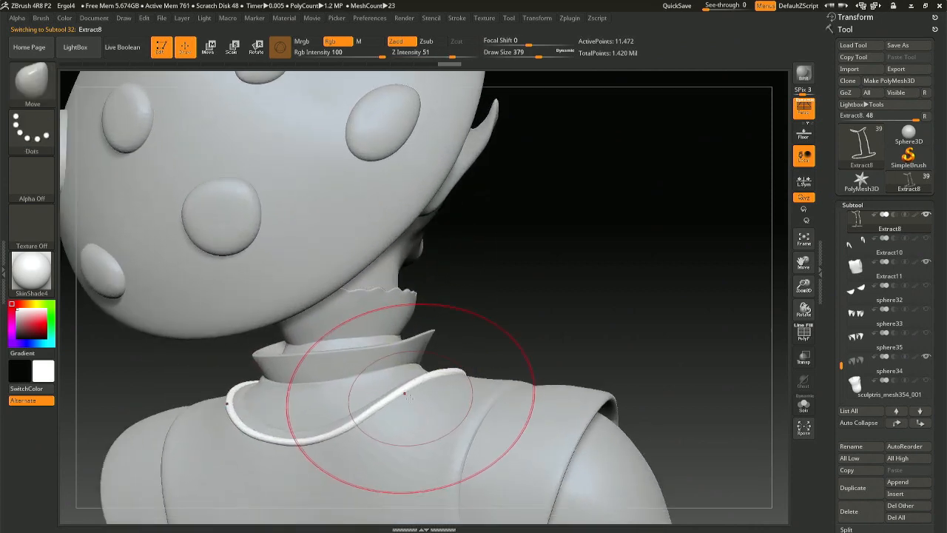
shift+drag(412, 391, 379, 411)
Select the Extract11 vest, set the Draw Size to 245 and isolate it to examine its back neckline before showing all parts again.
mouse_move(332, 438)
right_down()
mouse_move(338, 391)
mouse_move(375, 326)
right_up()
alt+click(375, 318)
key(space)
key(space)
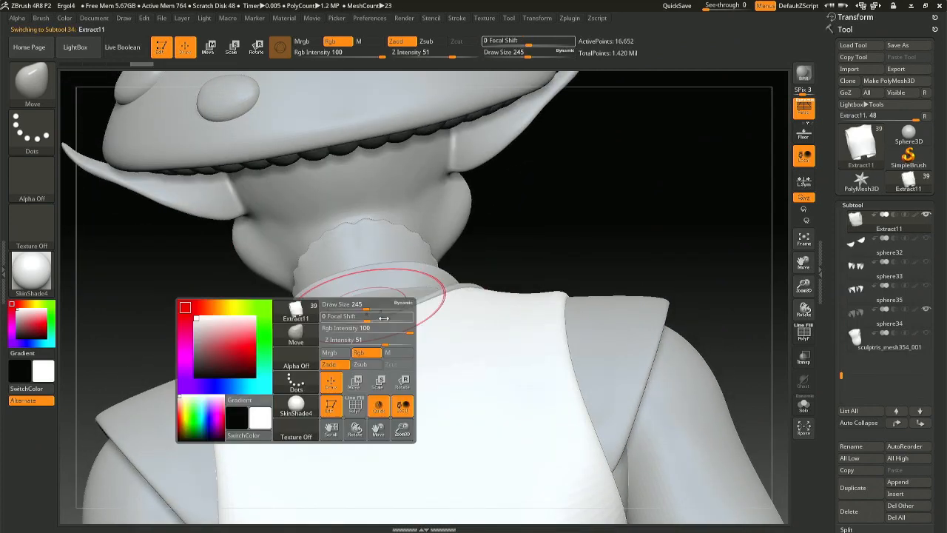
drag(376, 324, 376, 323)
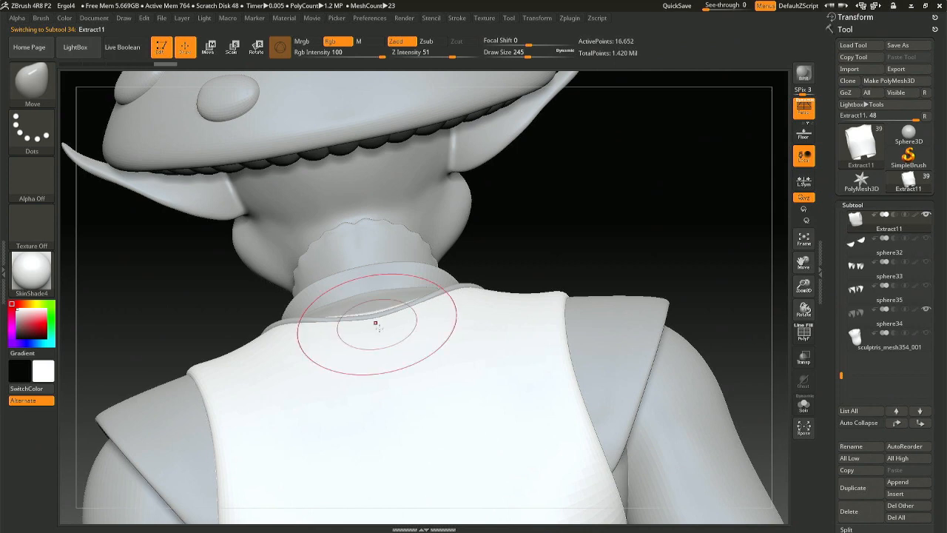
mouse_move(376, 323)
right_down()
mouse_move(379, 308)
mouse_move(377, 332)
mouse_move(402, 316)
mouse_move(450, 396)
mouse_move(453, 425)
mouse_move(467, 398)
right_up()
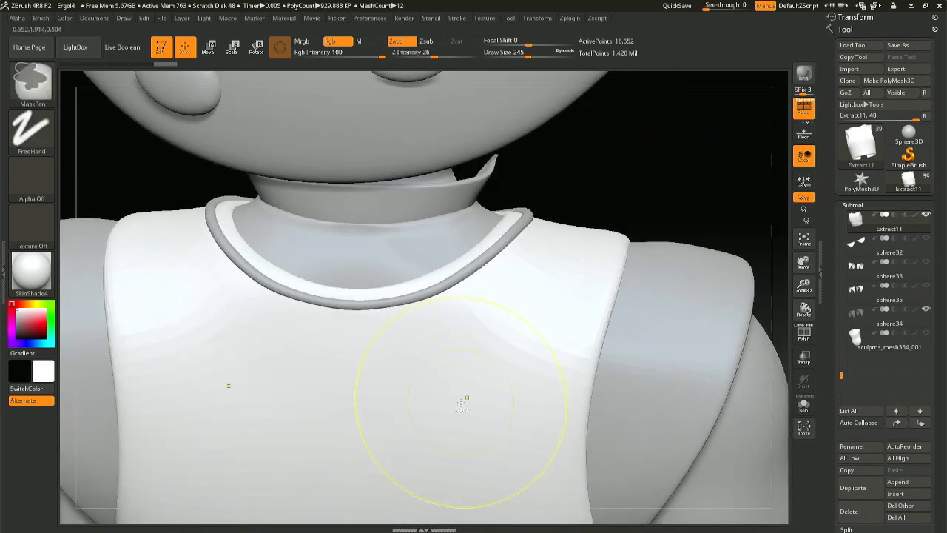
click(804, 405)
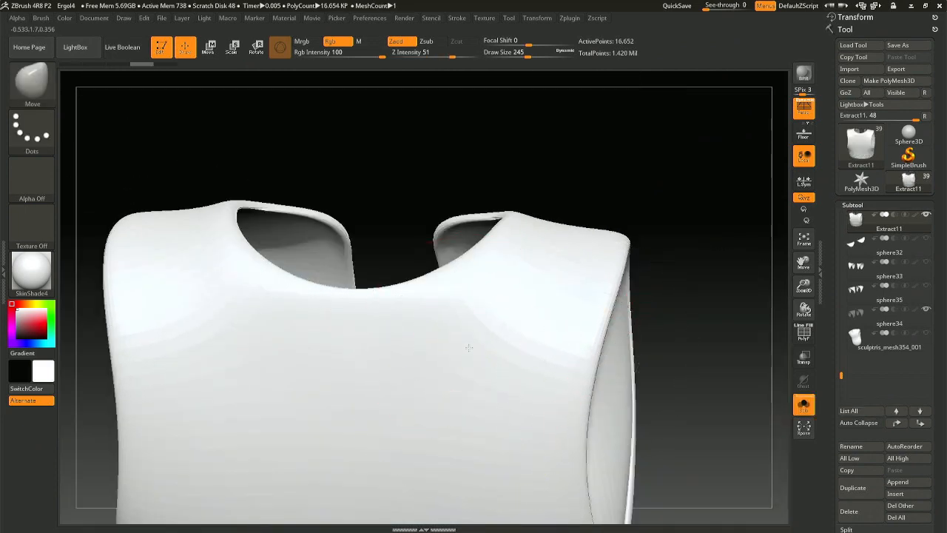
right_drag(562, 341, 471, 410)
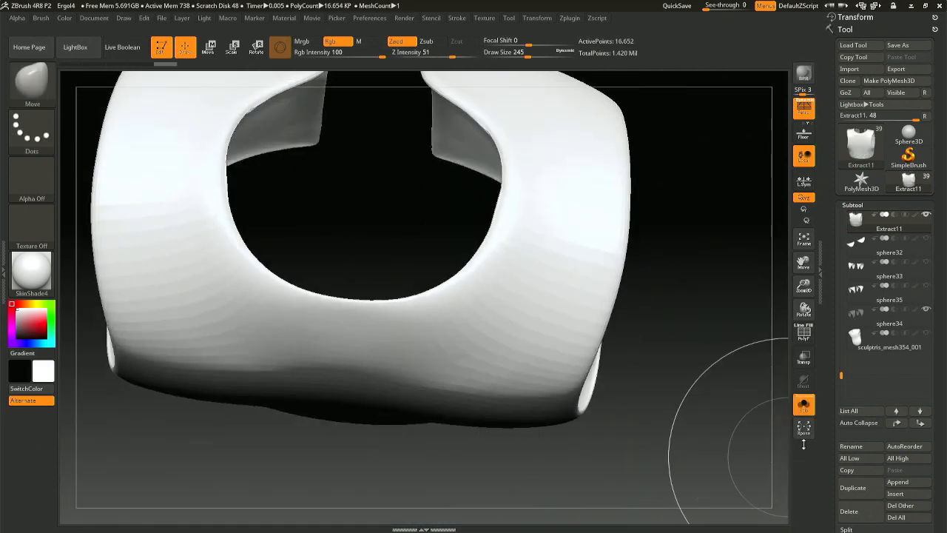
click(804, 405)
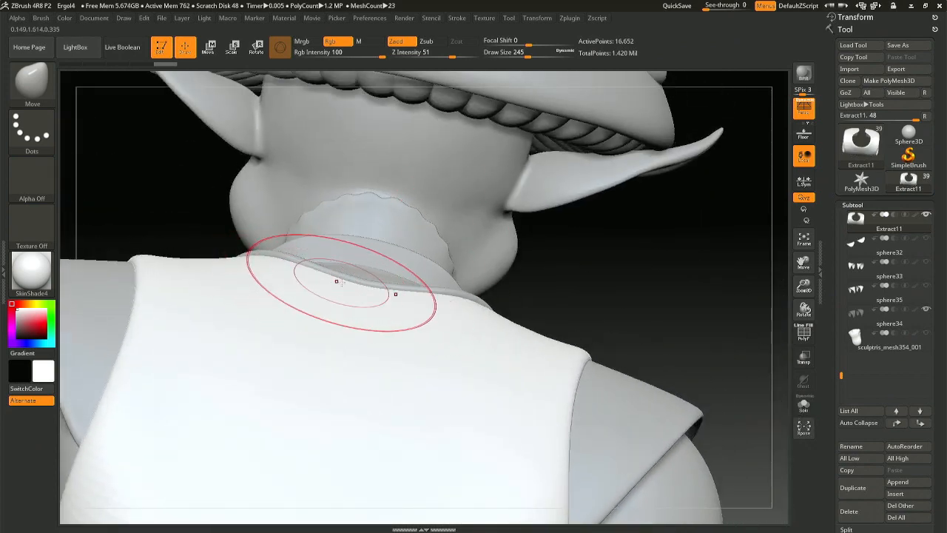
Adjust the vest's back neckline with the Move brush where it meets the trim below the collar.
drag(363, 285, 366, 283)
drag(518, 289, 463, 294)
drag(414, 248, 453, 265)
drag(480, 307, 473, 301)
drag(441, 241, 348, 255)
drag(581, 285, 540, 313)
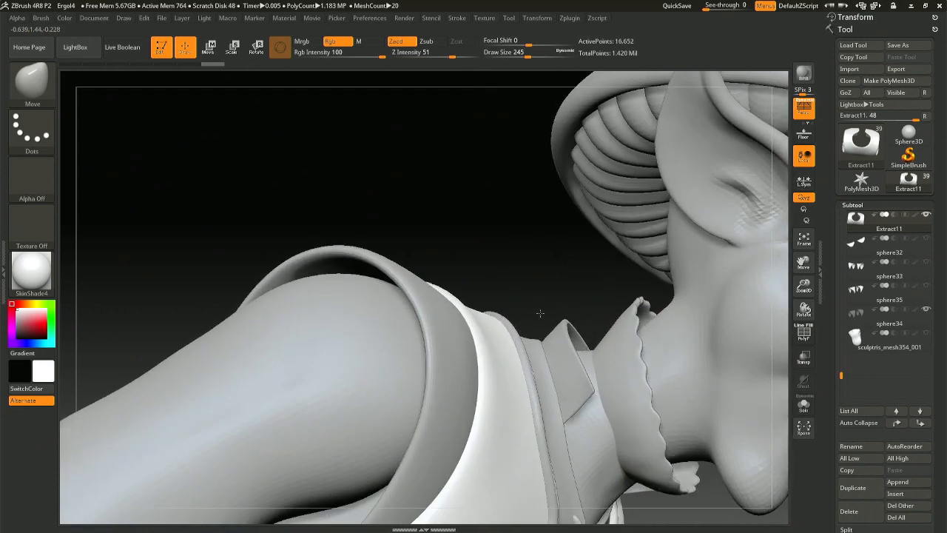
Select the Extract8 vest trim and examine the vest, trim and shoulder pieces from the front and back.
mouse_move(540, 313)
right_down()
mouse_move(554, 414)
mouse_move(531, 316)
mouse_move(519, 342)
right_up()
mouse_move(517, 414)
ctrl+right_down()
mouse_move(671, 450)
mouse_move(538, 369)
ctrl+right_up()
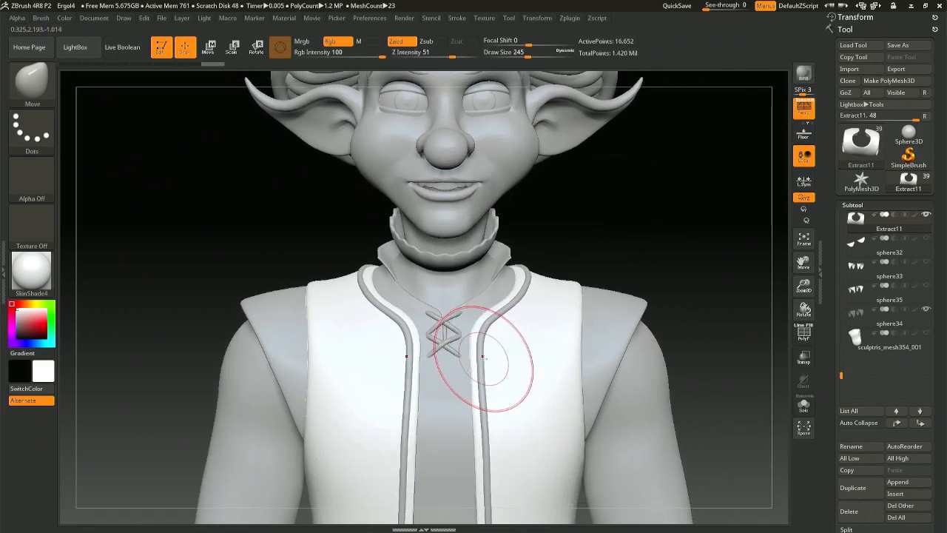
alt+click(481, 359)
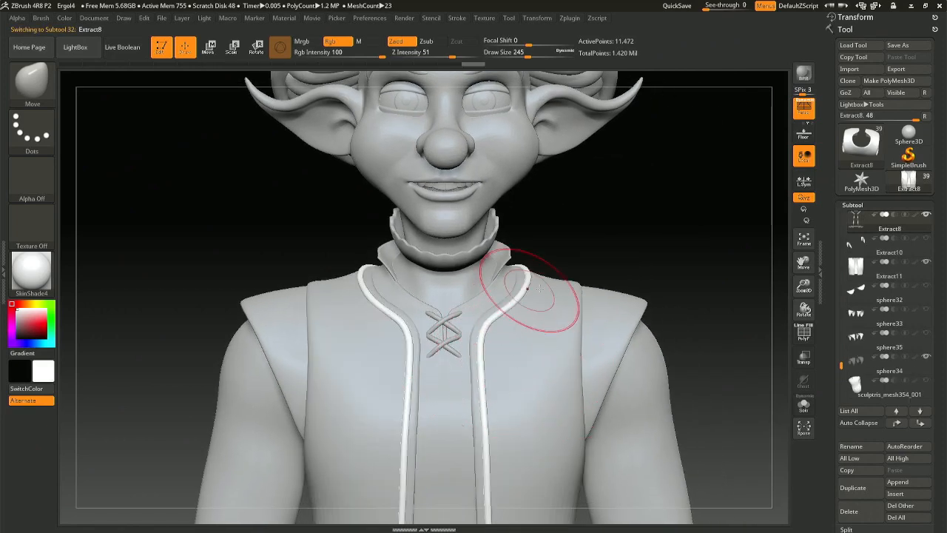
ctrl+right_drag(561, 429, 554, 374)
alt+right_drag(567, 451, 543, 327)
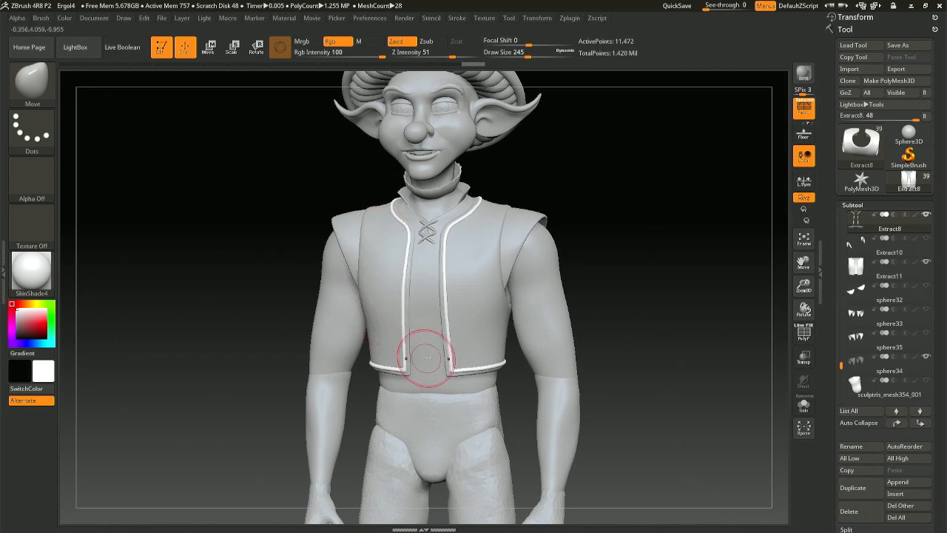
mouse_move(423, 359)
right_down()
mouse_move(603, 338)
mouse_move(598, 271)
right_up()
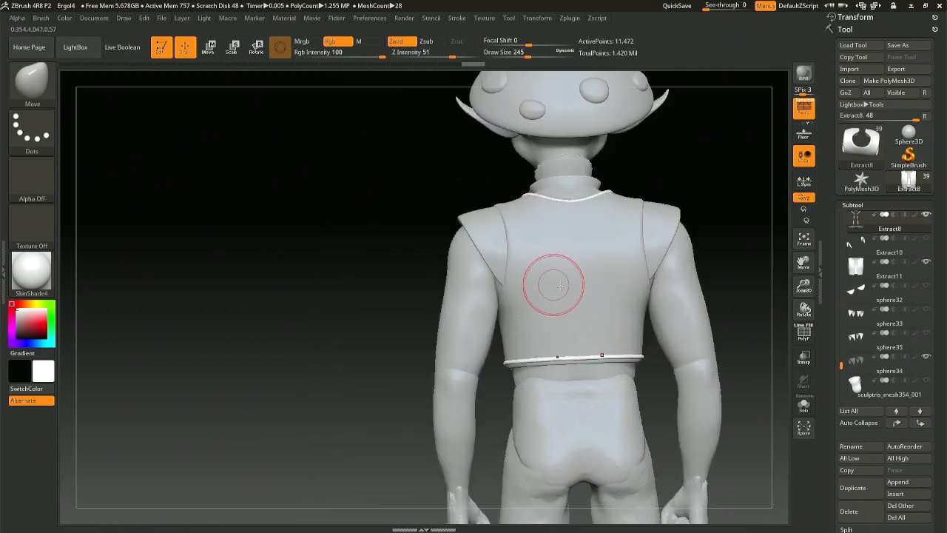
mouse_move(370, 318)
right_down()
mouse_move(548, 311)
mouse_move(462, 237)
right_up()
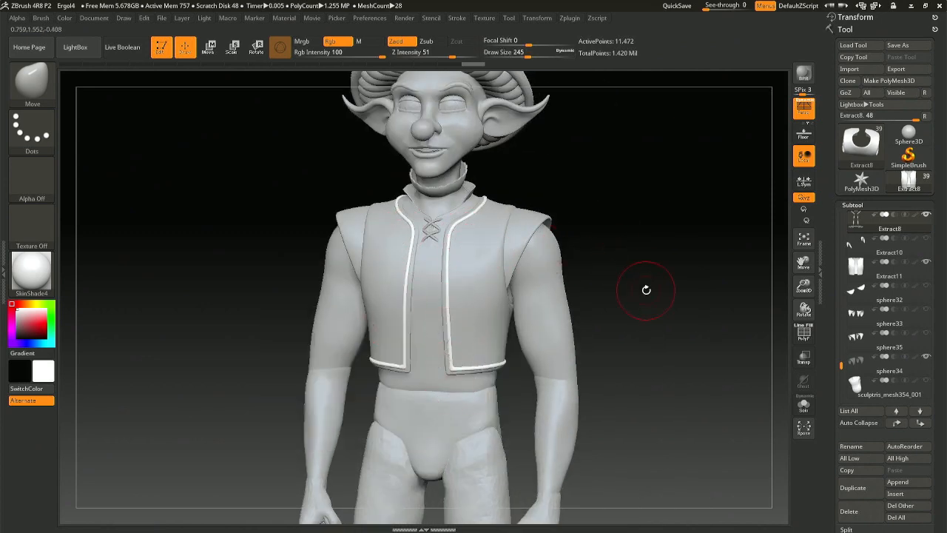
right_drag(645, 288, 488, 244)
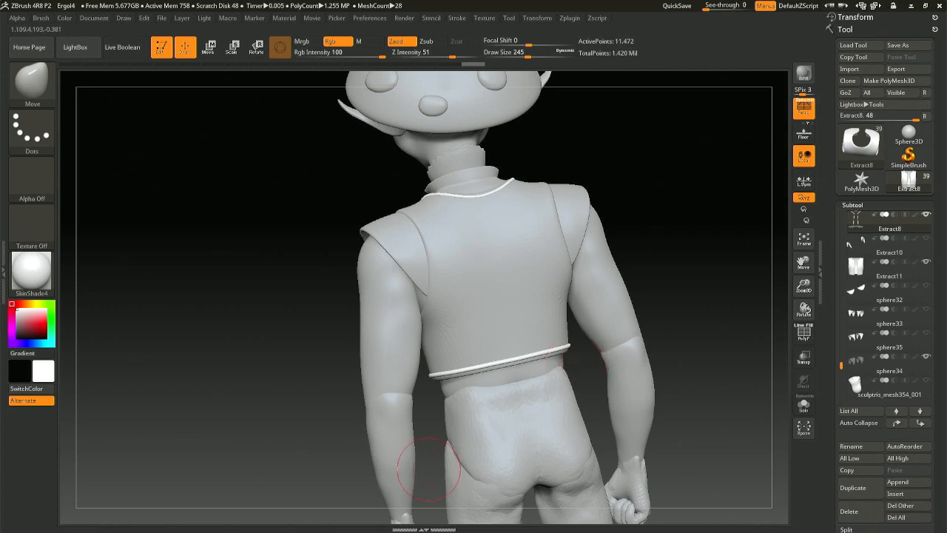
mouse_move(296, 448)
right_down()
mouse_move(422, 440)
mouse_move(389, 436)
right_up()
Select the sculptris_mesh357 thighs, switch to the sculptris_mesh356 pelvis and bring the upper figure into view.
mouse_move(385, 476)
ctrl+right_down()
mouse_move(468, 457)
mouse_move(488, 370)
ctrl+right_up()
alt+click(481, 339)
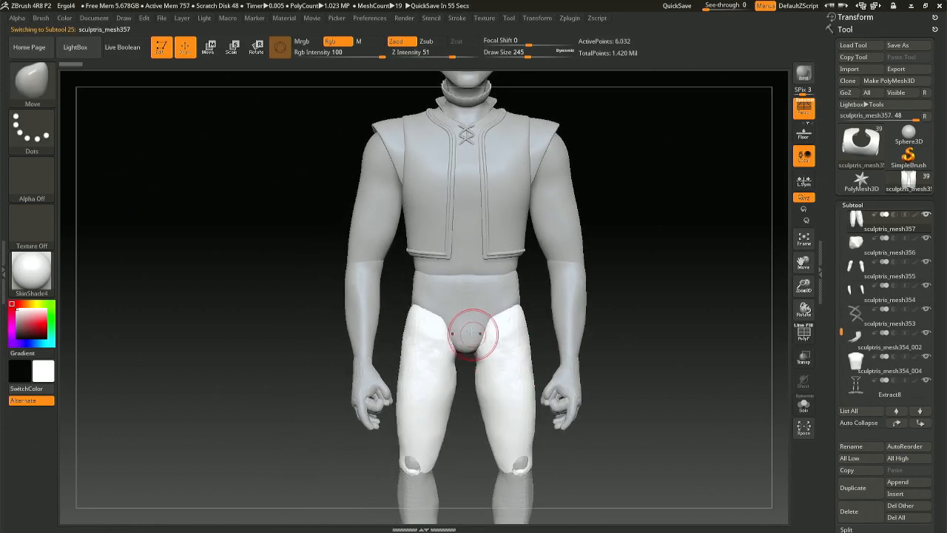
alt+right_drag(486, 296, 476, 344)
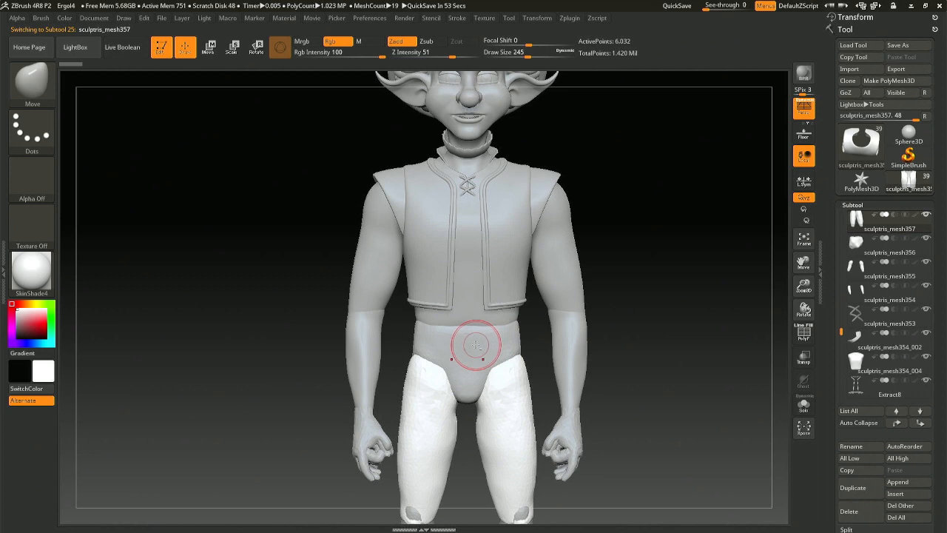
alt+click(476, 344)
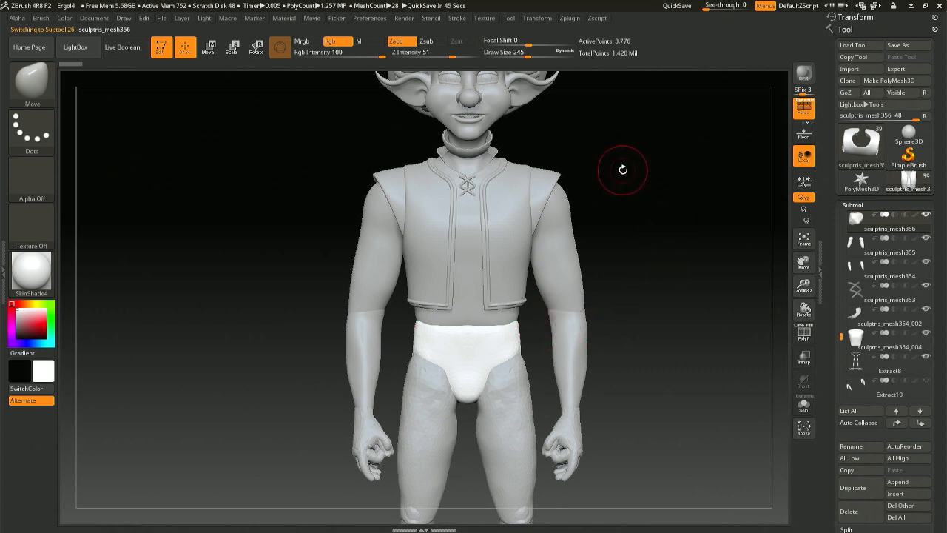
drag(624, 170, 630, 261)
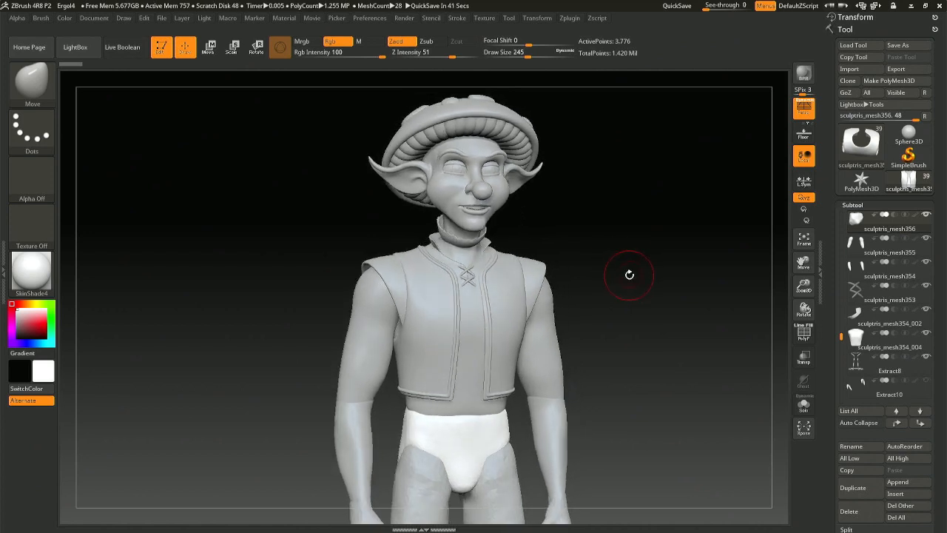
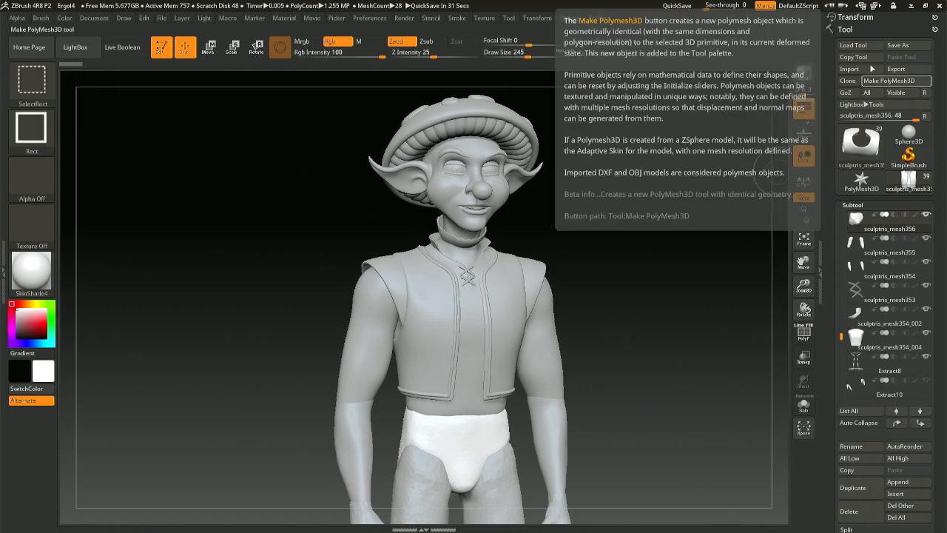
Import Cylinder3D.OBJ into the duplicated sculptris_mesh357_001 part and isolate the resulting cylinder.
click(861, 70)
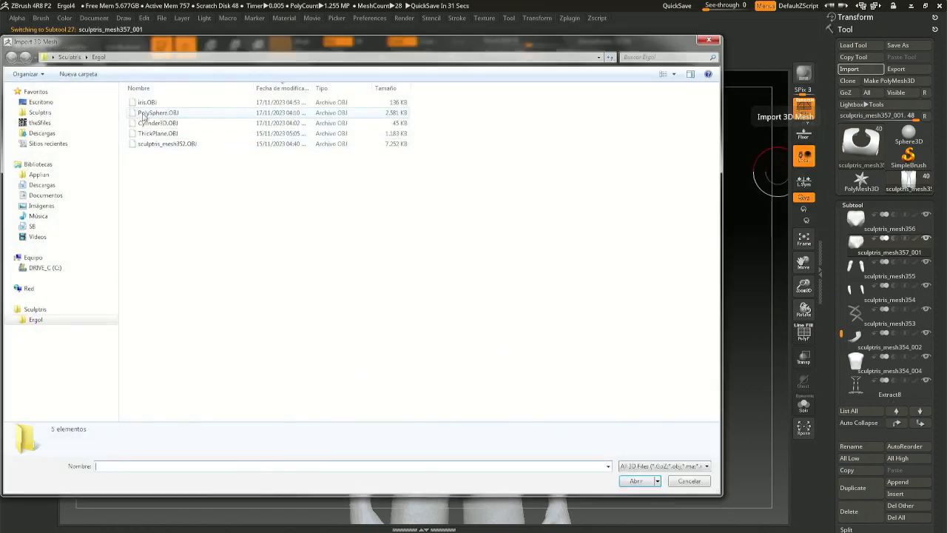
double_click(142, 123)
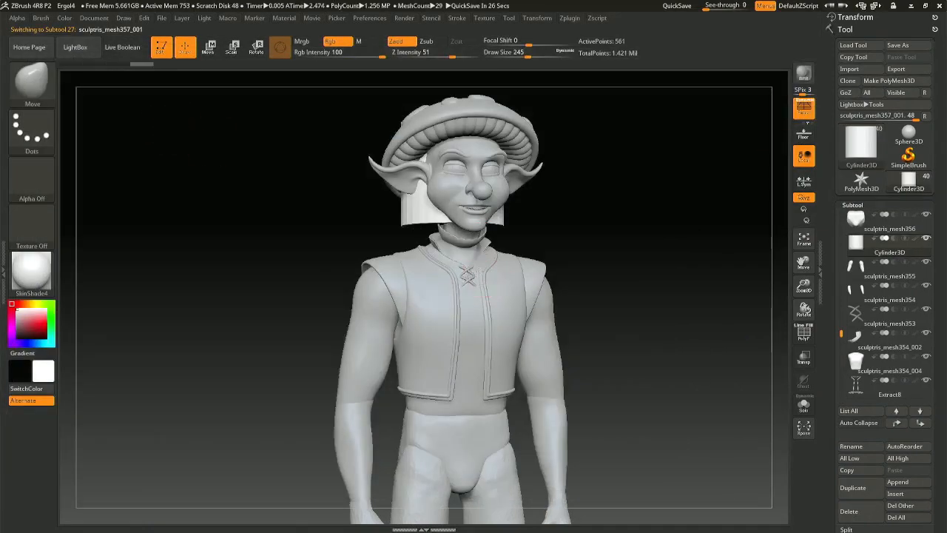
mouse_move(474, 281)
mouse_down()
mouse_move(501, 247)
mouse_move(490, 281)
mouse_up()
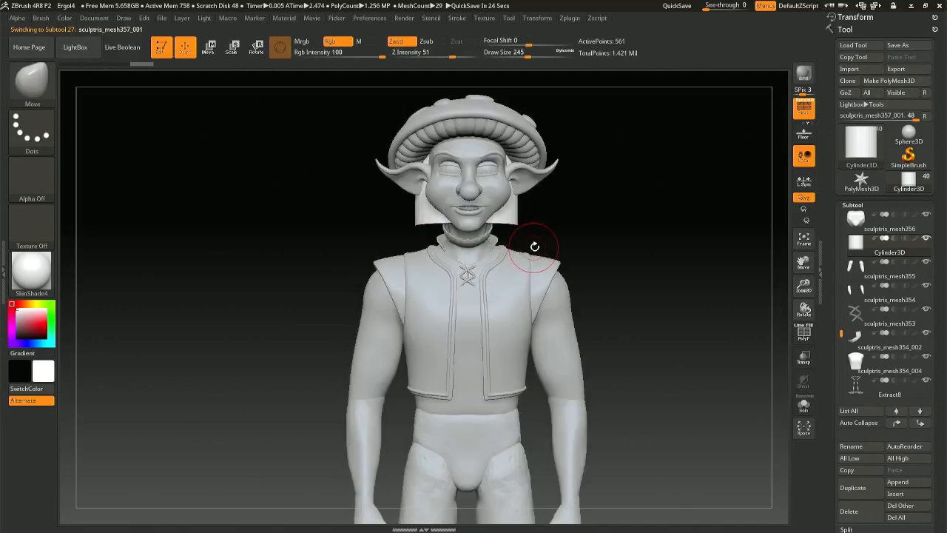
drag(540, 225, 570, 301)
click(804, 404)
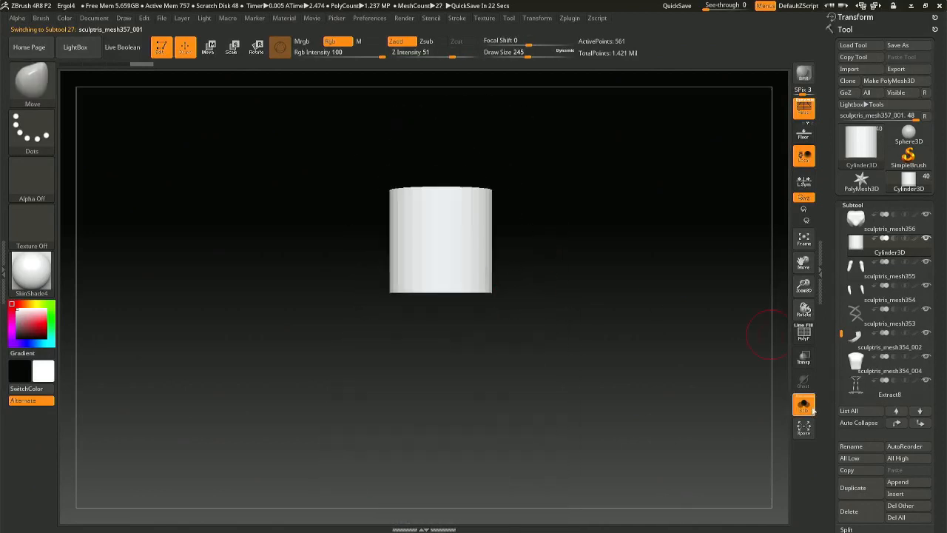
Mask a horizontal band around the middle of the cylinder.
drag(496, 254, 489, 283)
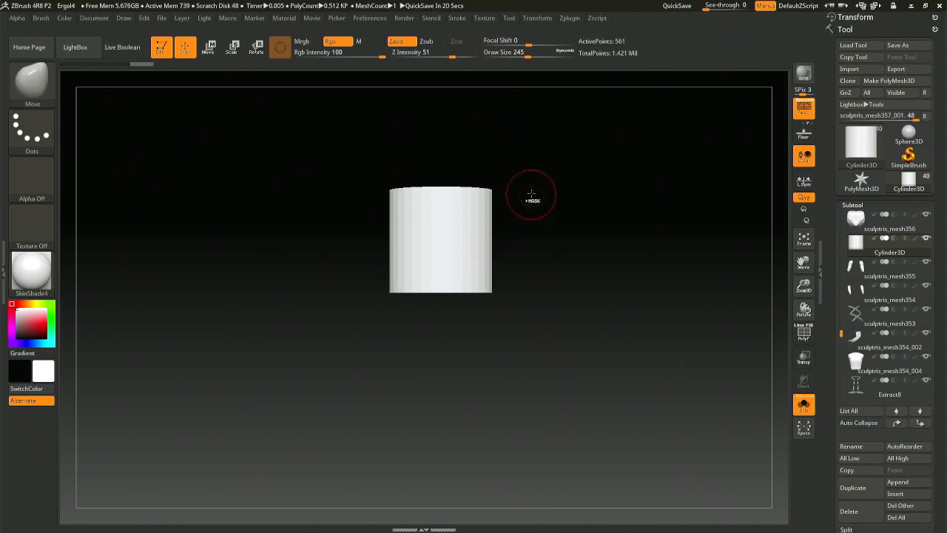
mouse_move(537, 192)
ctrl+mouse_down()
mouse_move(279, 269)
mouse_move(265, 259)
ctrl+mouse_up()
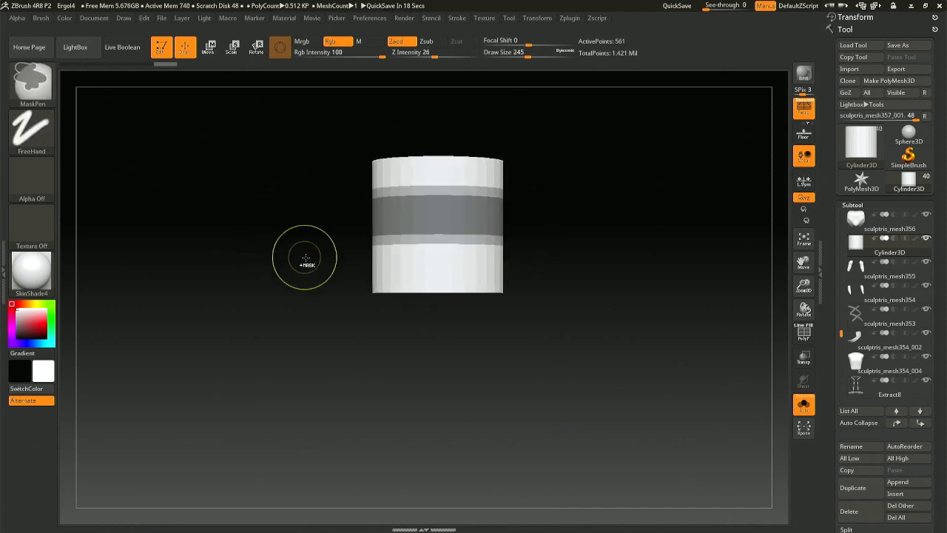
right_drag(450, 244, 510, 238)
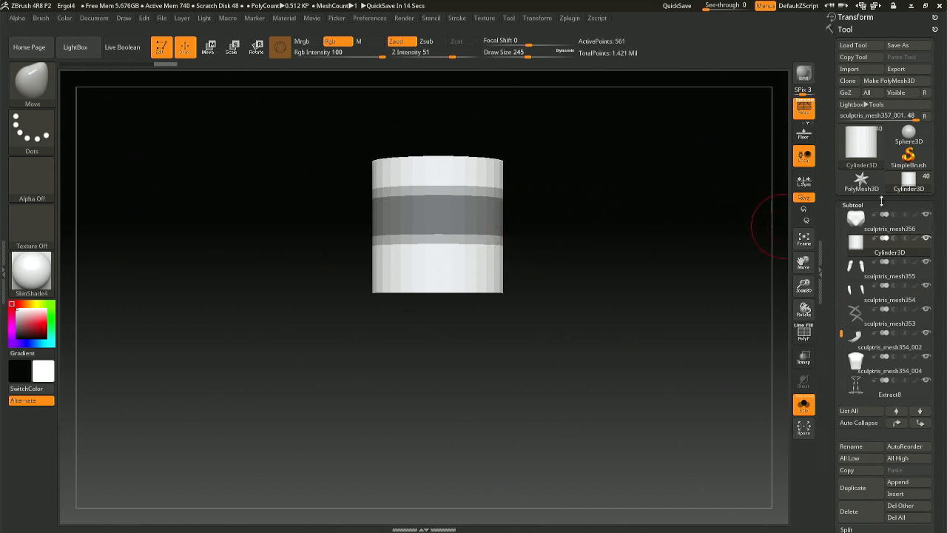
Show all parts again and preview an extraction of the masked cylinder band with a thickness of 0.02.
click(863, 205)
click(858, 206)
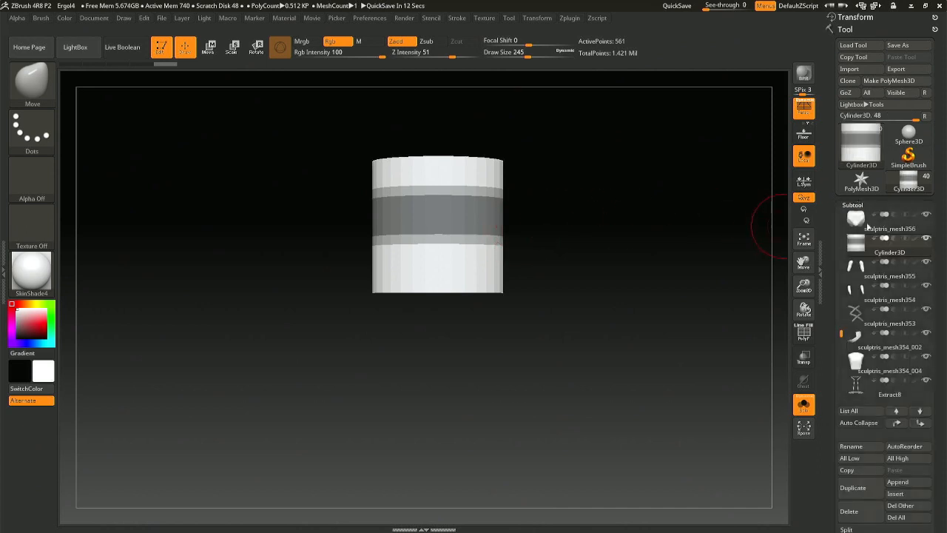
scroll(945, 377, down, 5)
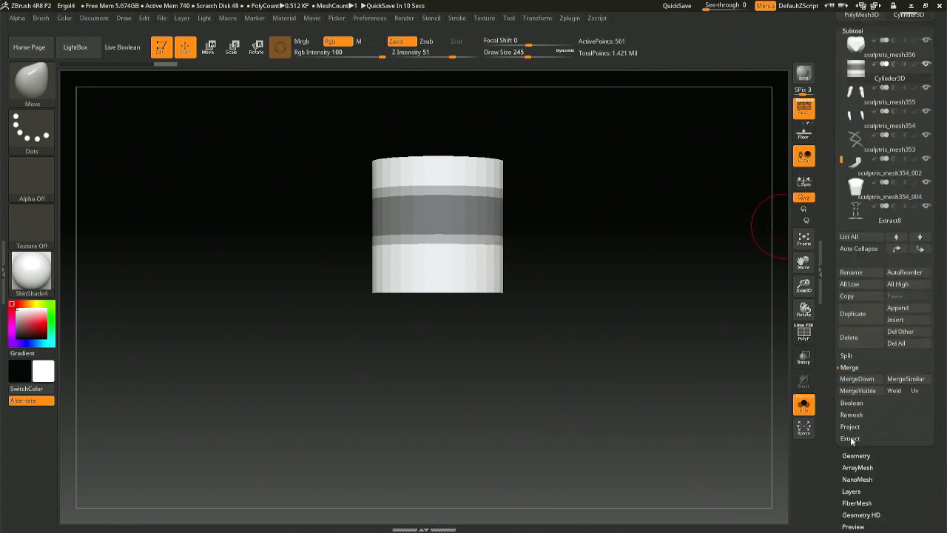
click(849, 438)
drag(577, 338, 591, 356)
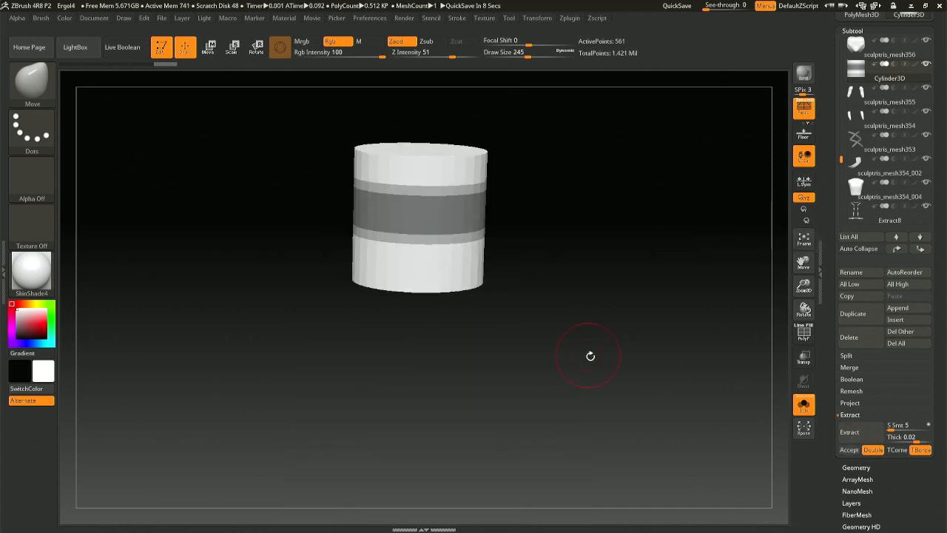
click(805, 406)
click(864, 442)
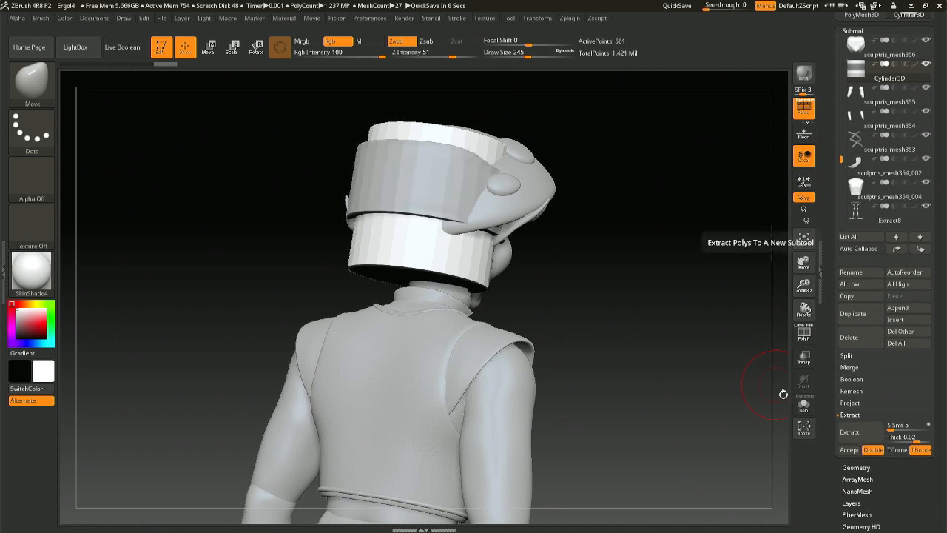
drag(623, 333, 620, 277)
click(843, 429)
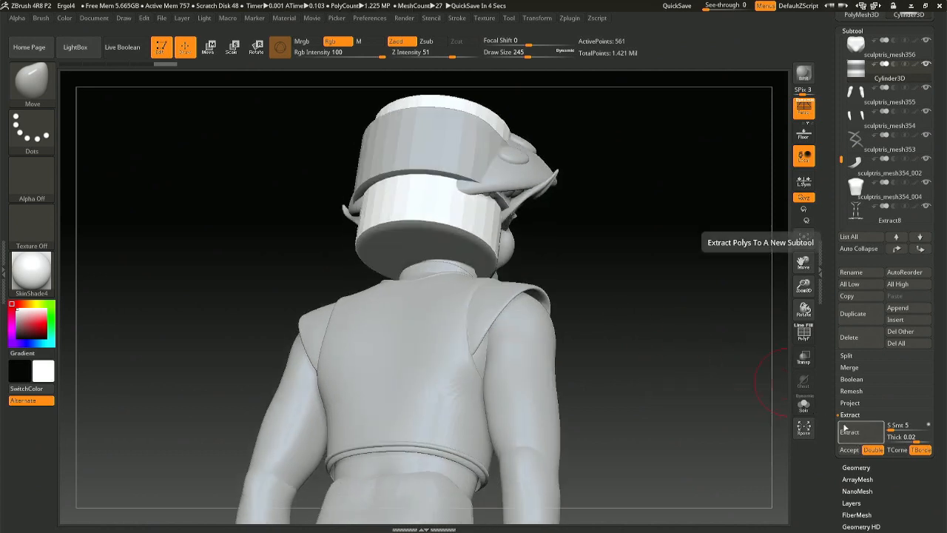
Try extracting the masked cylinder band with a thickness of 0.0066.
click(898, 438)
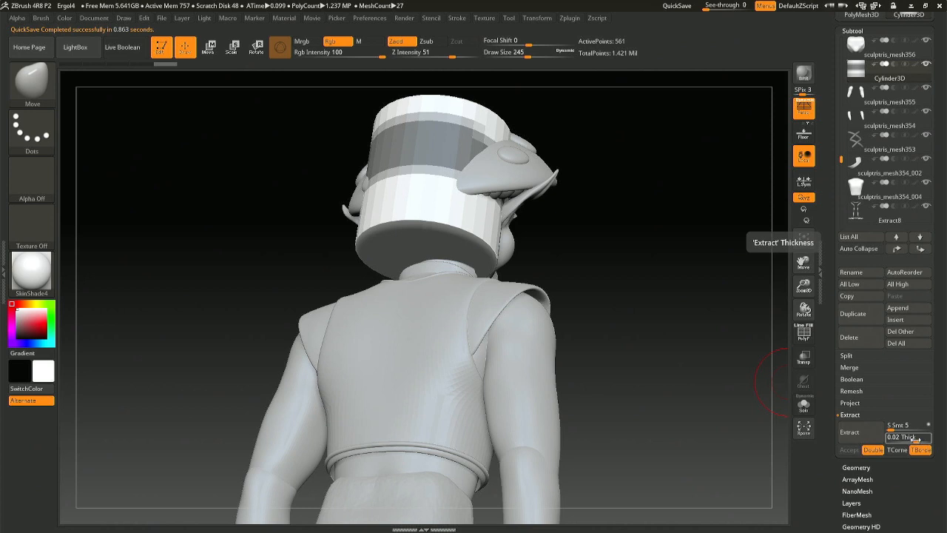
click(917, 440)
text(0.066)
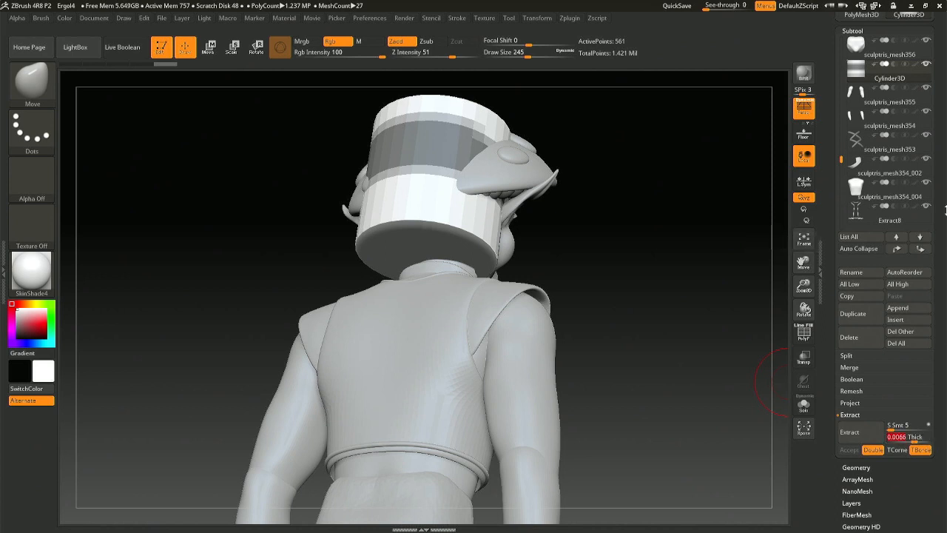
click(848, 433)
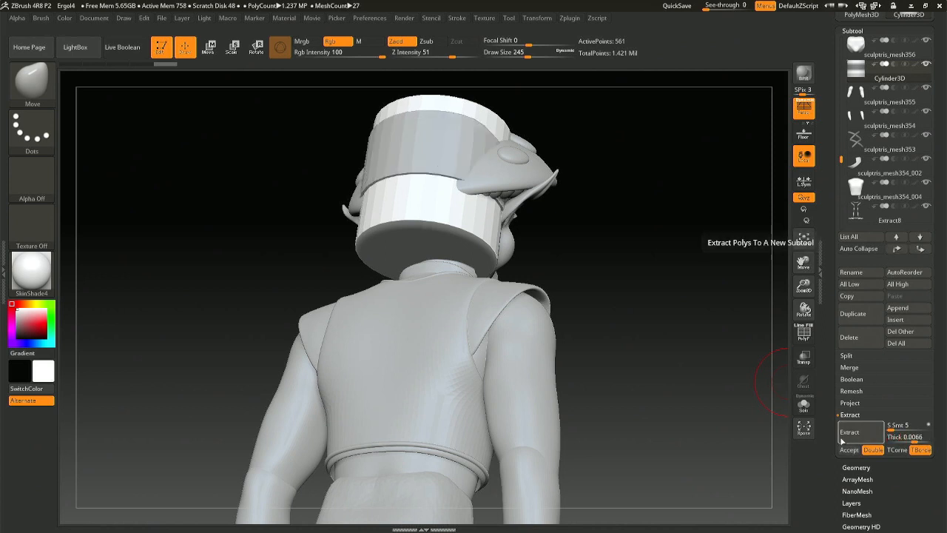
Extract the masked cylinder band with a thickness of 0.016 and accept it as a new subtool.
click(908, 437)
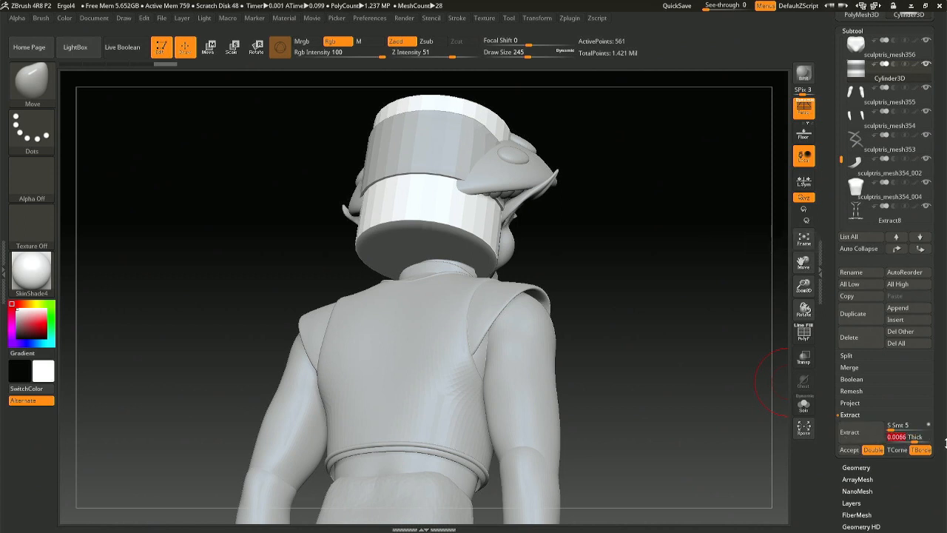
text(0)
key(Return)
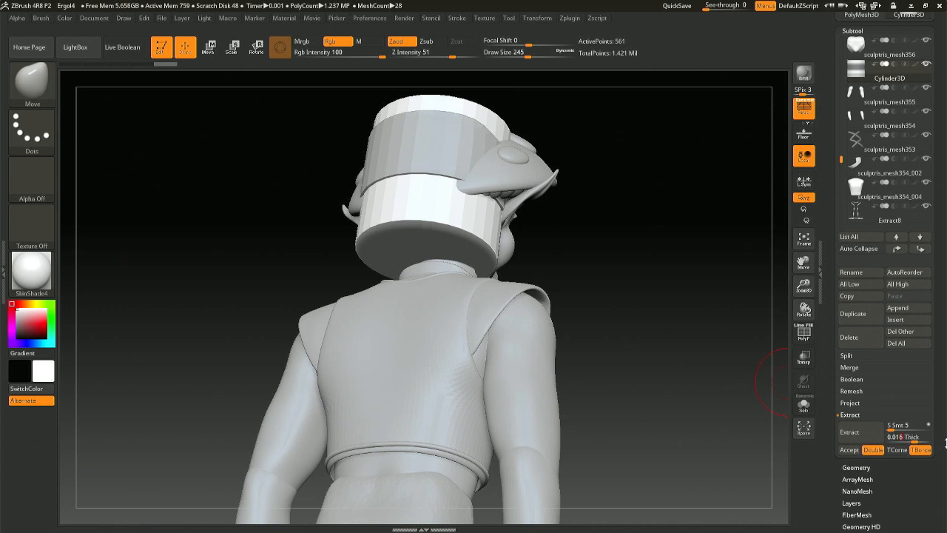
click(908, 438)
key(Return)
click(849, 431)
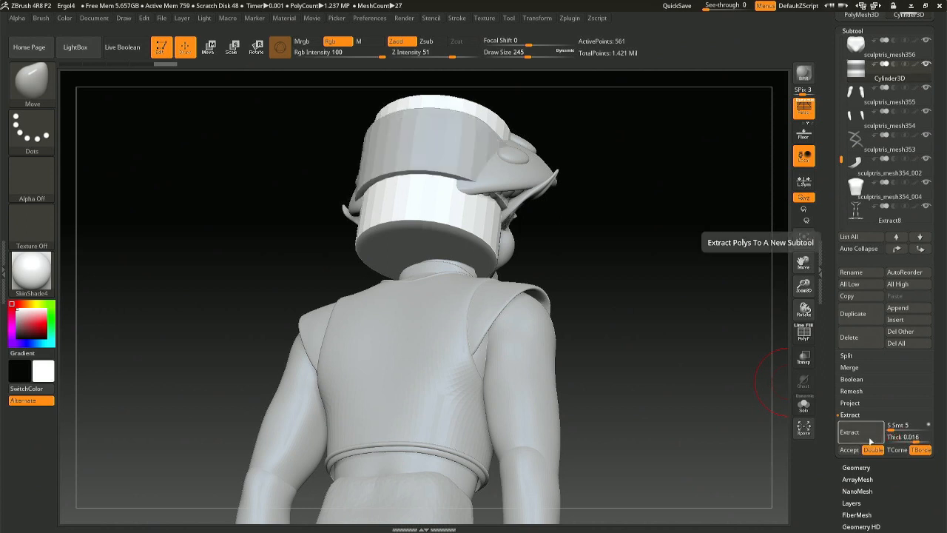
click(850, 449)
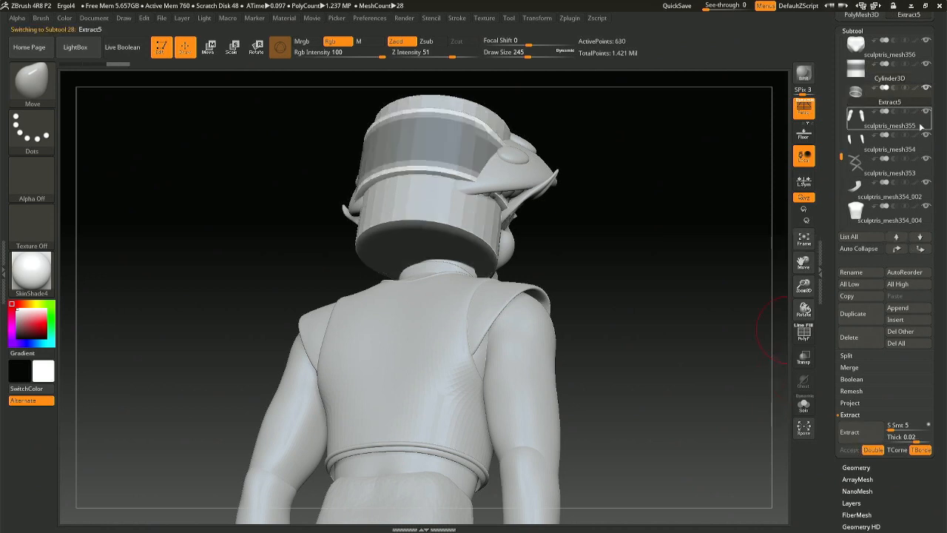
Hide the Cylinder3D part, keep it instead of deleting it, and select the extracted band.
mouse_move(926, 69)
click(886, 69)
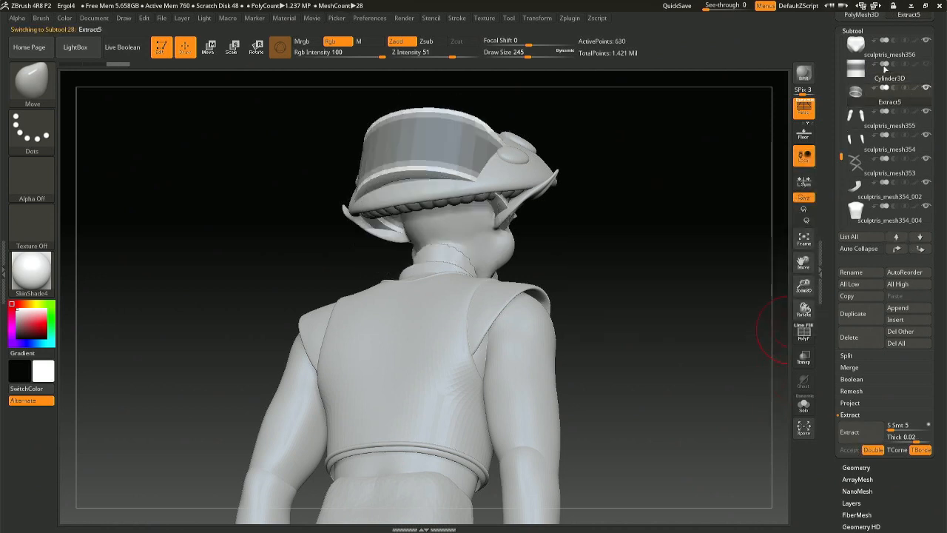
click(873, 342)
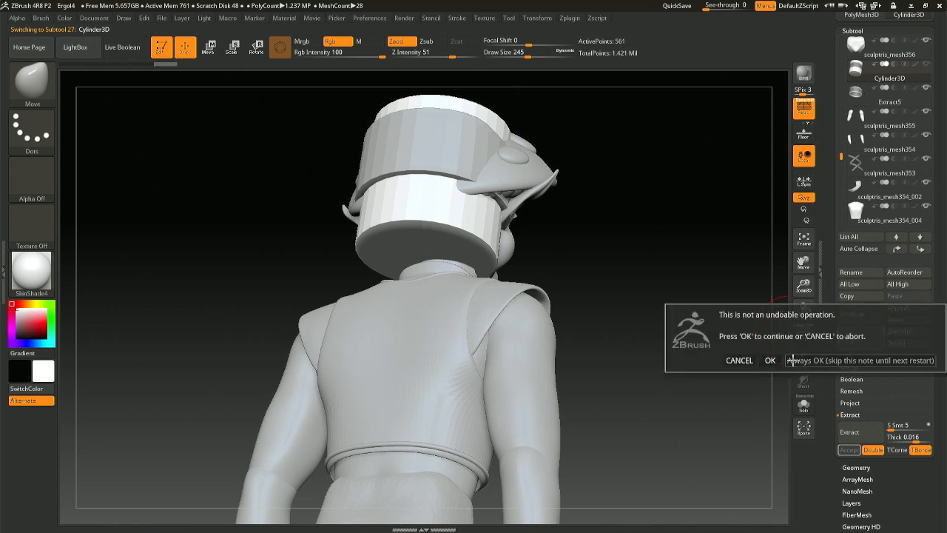
click(749, 361)
mouse_move(647, 318)
mouse_down()
mouse_move(617, 325)
mouse_move(601, 346)
mouse_up()
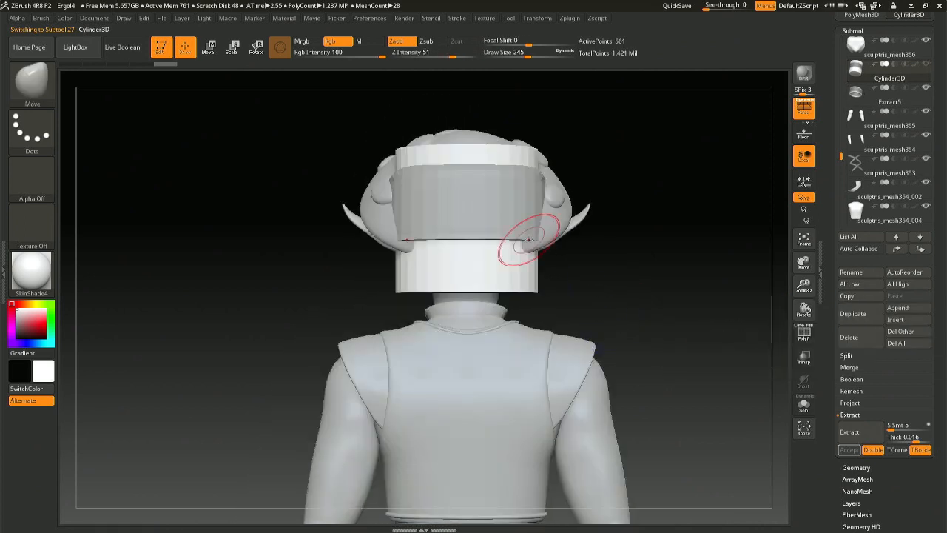
click(853, 92)
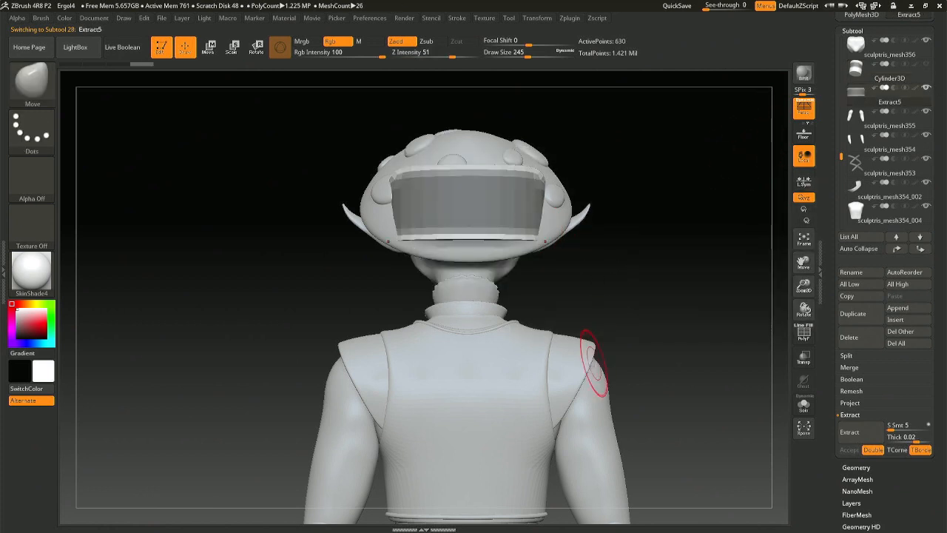
Isolate the extracted band and pull down part of its upper edge with the Move brush at Draw Size 358.
click(803, 403)
drag(546, 269, 413, 292)
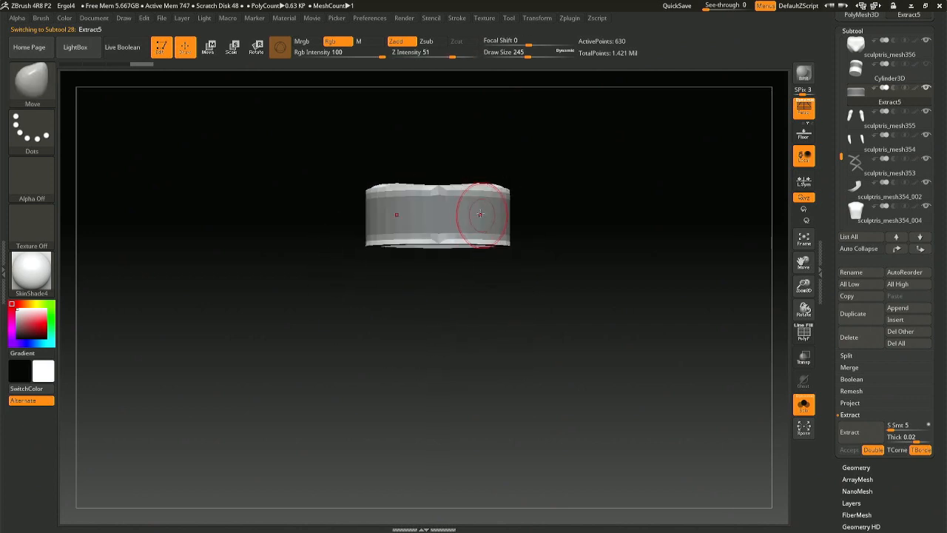
ctrl+right_drag(482, 213, 484, 254)
mouse_move(563, 161)
mouse_down()
mouse_move(562, 292)
mouse_move(579, 268)
mouse_move(623, 259)
mouse_up()
key(space)
drag(322, 300, 332, 299)
drag(500, 255, 503, 280)
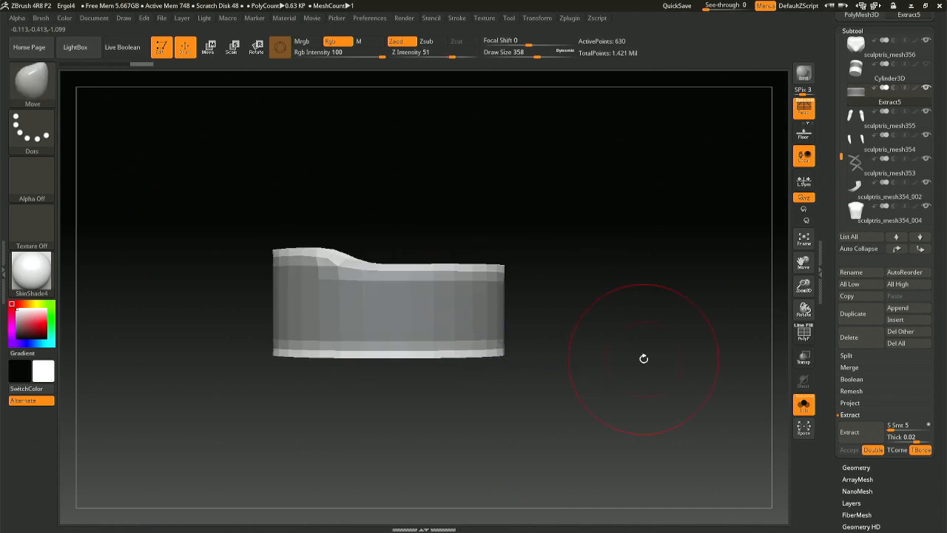
Clear the band's mask and level its edges with the Flatten deformation along the Y axis only.
key(ctrl+a)
ctrl+drag(661, 349, 715, 332)
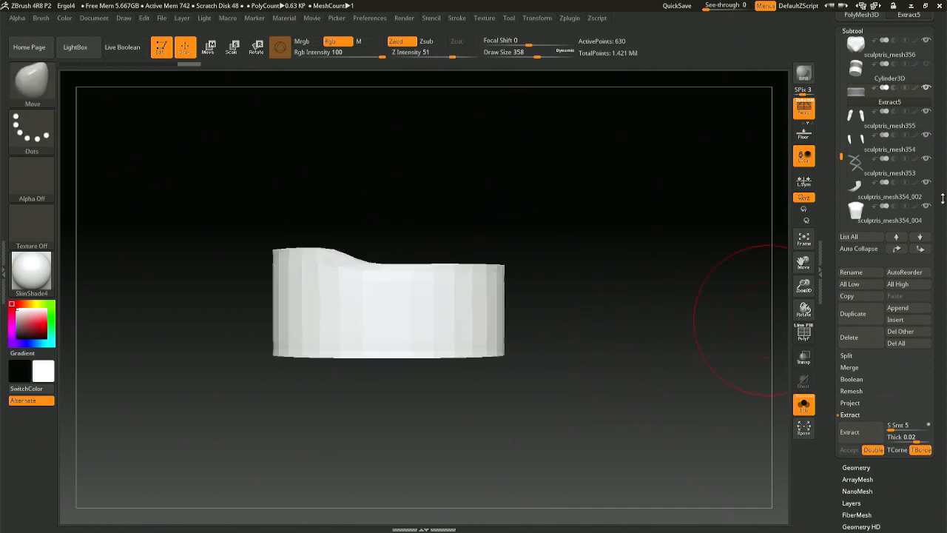
scroll(885, 321, down, 5)
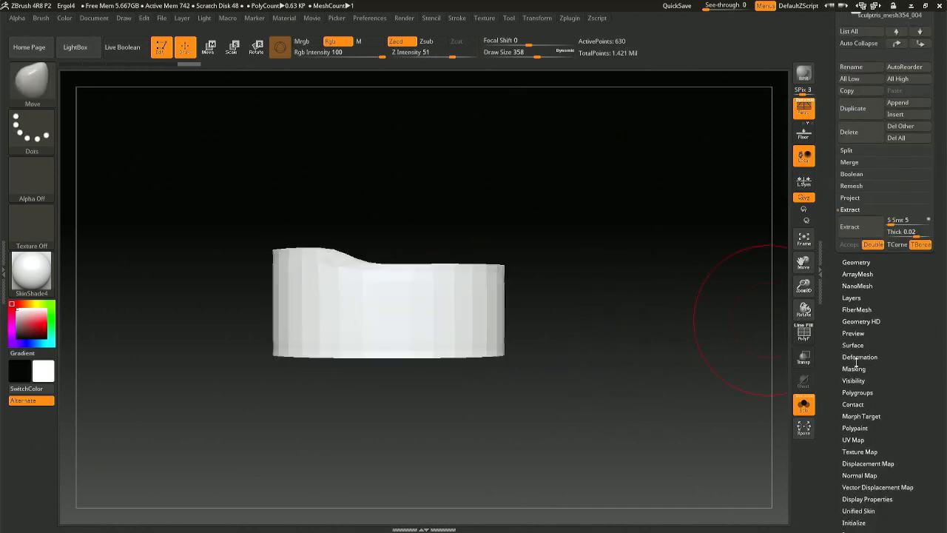
click(860, 357)
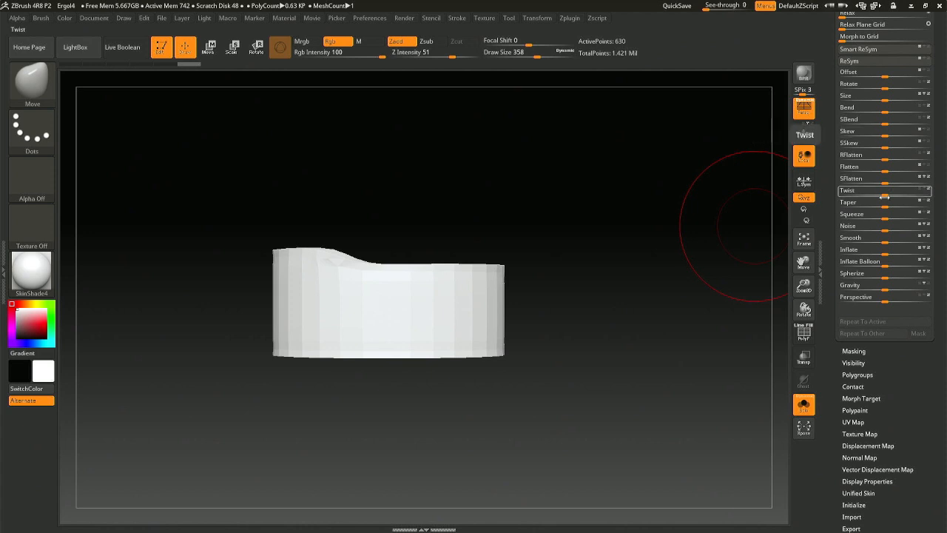
drag(946, 127, 946, 139)
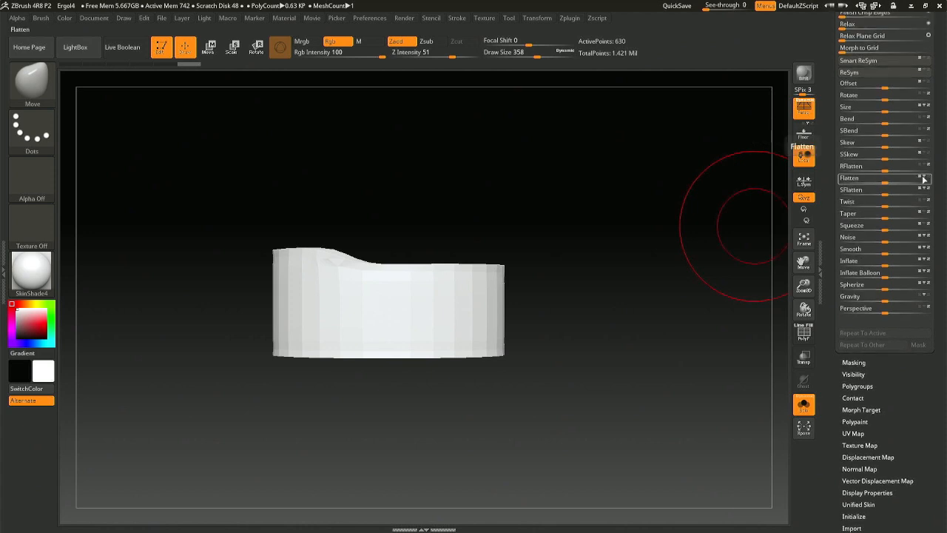
drag(887, 182, 899, 181)
drag(666, 222, 651, 264)
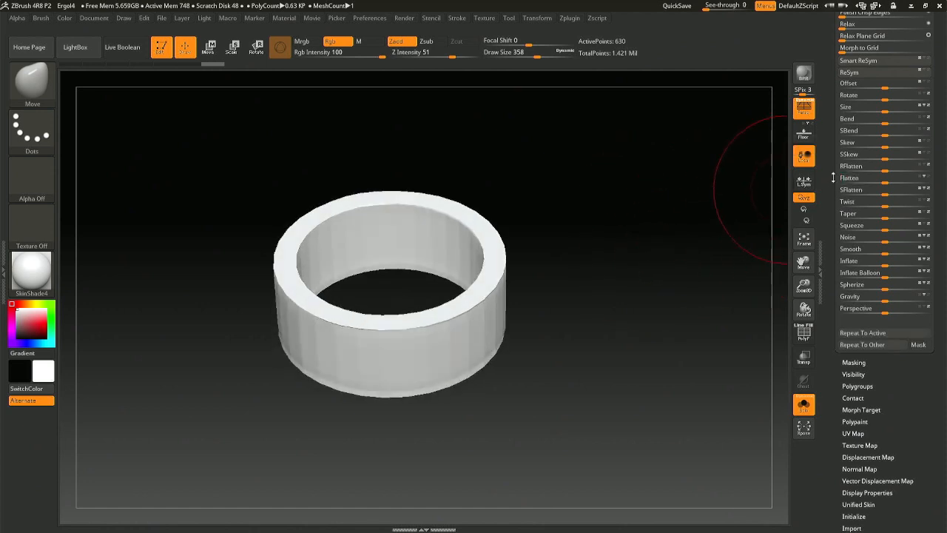
Apply Flatten to the band along Y again in the negative direction, then show all parts of the character.
drag(510, 333, 482, 269)
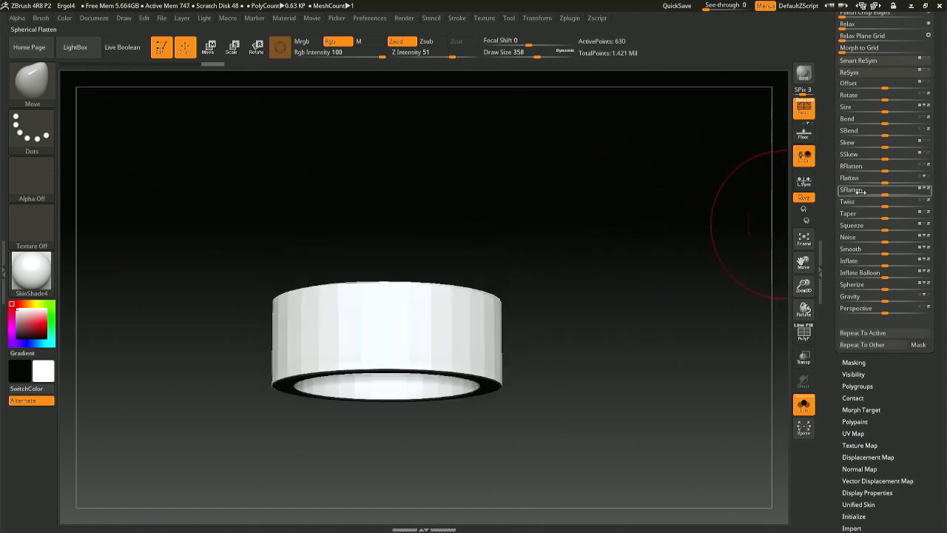
drag(662, 294, 690, 263)
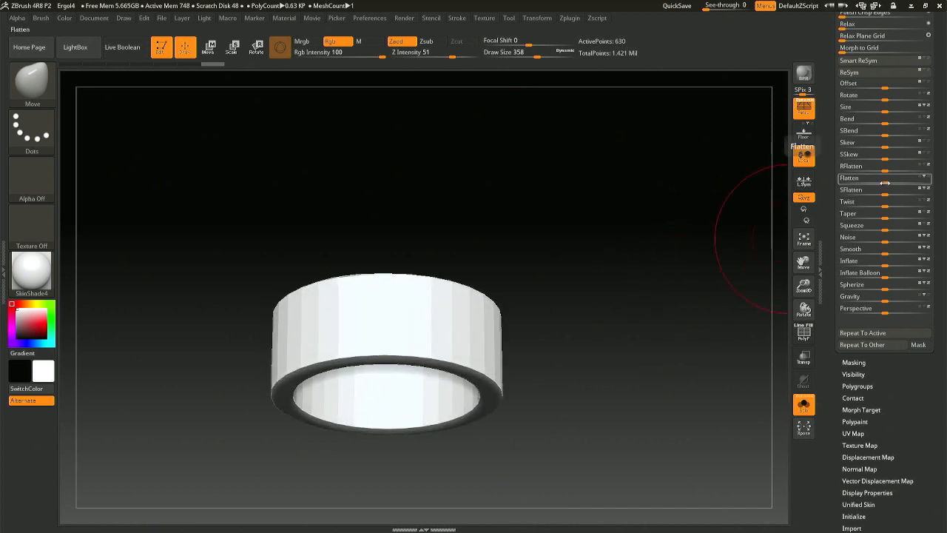
drag(884, 183, 877, 183)
drag(549, 254, 747, 406)
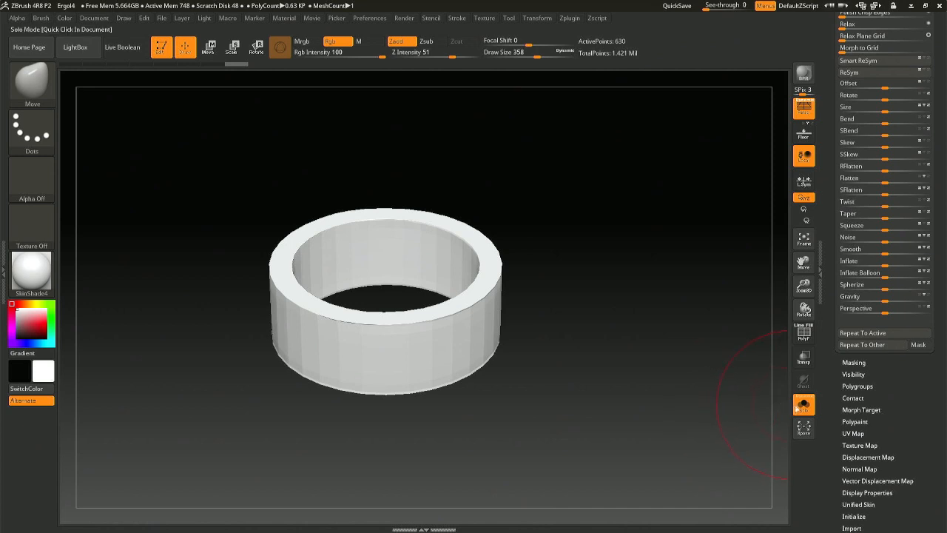
click(801, 407)
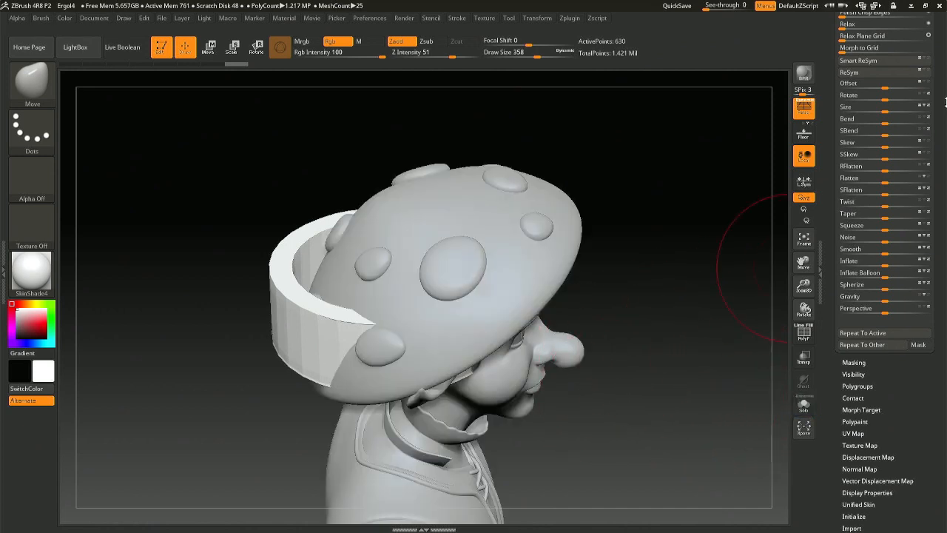
scroll(873, 74, up, 5)
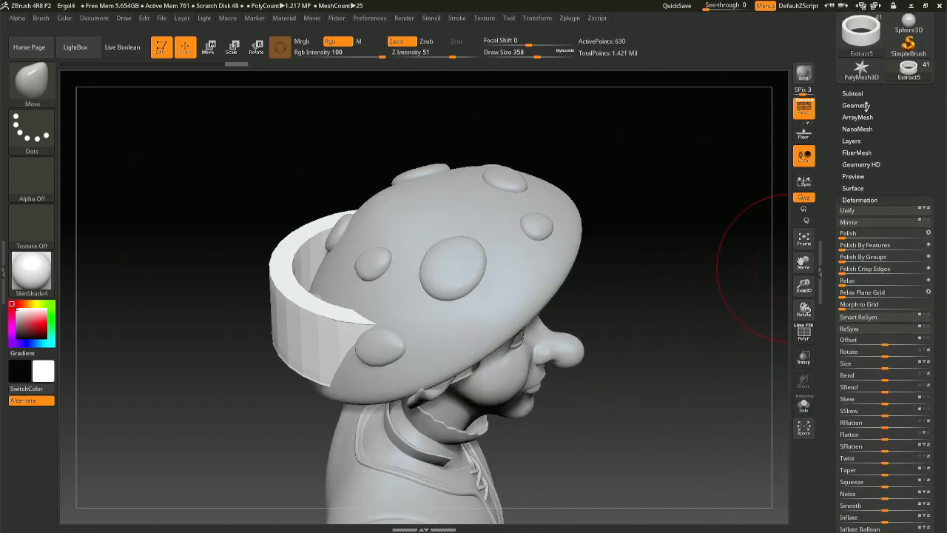
Convert the band to DynaMesh at resolution 128, and retopologize it with ZRemesher at a Target Polygons Count of 5.
click(859, 106)
click(856, 259)
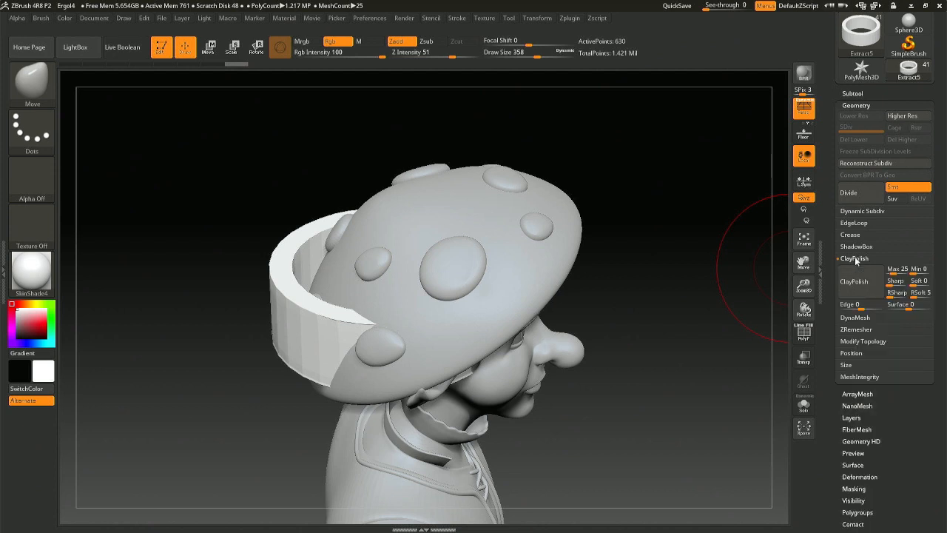
click(856, 260)
click(856, 270)
click(853, 291)
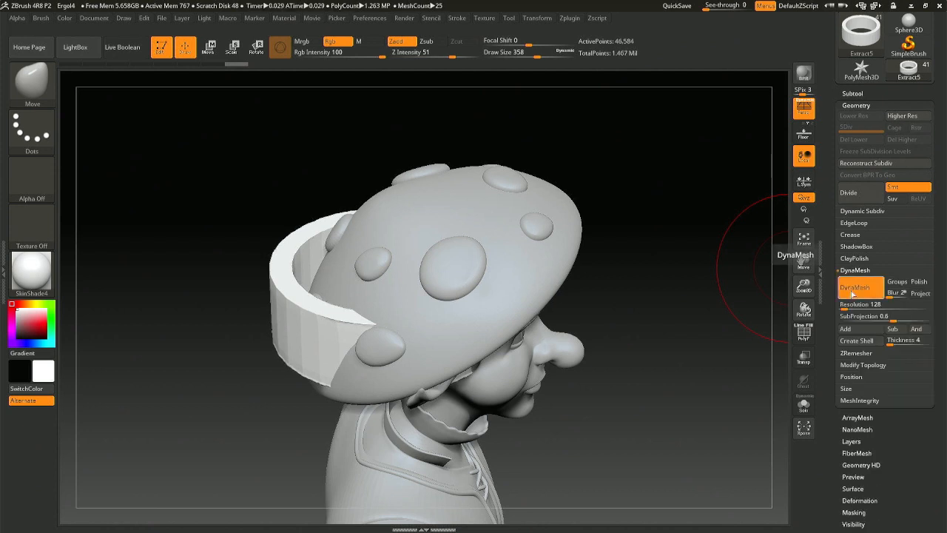
click(853, 353)
click(856, 299)
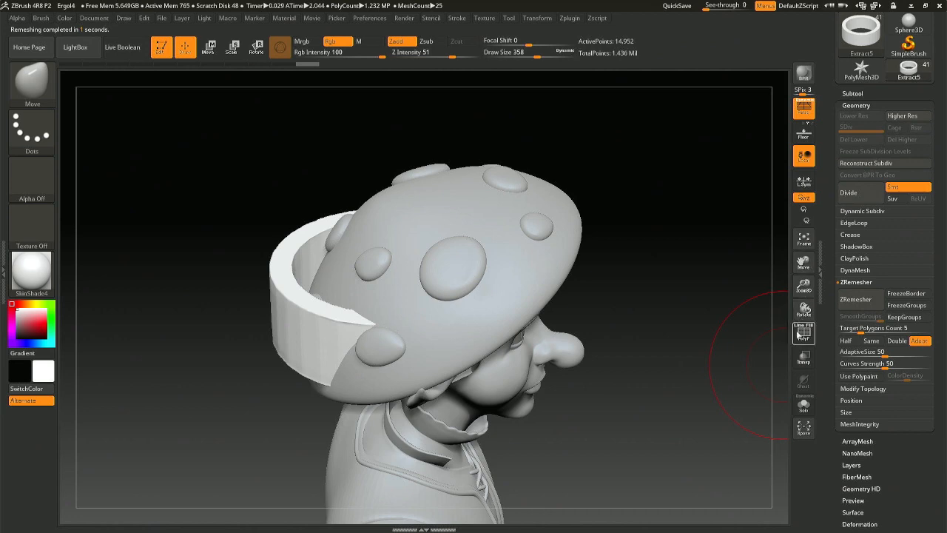
click(800, 335)
click(800, 334)
Smooth the band's surface with the Polish By Features deformation and check its wireframe.
scroll(880, 296, down, 5)
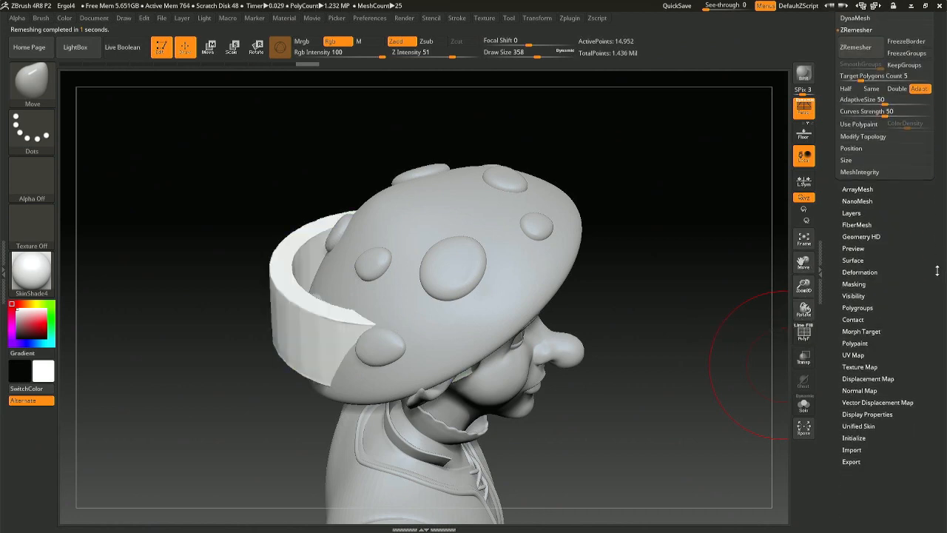
click(860, 276)
scroll(934, 243, up, 5)
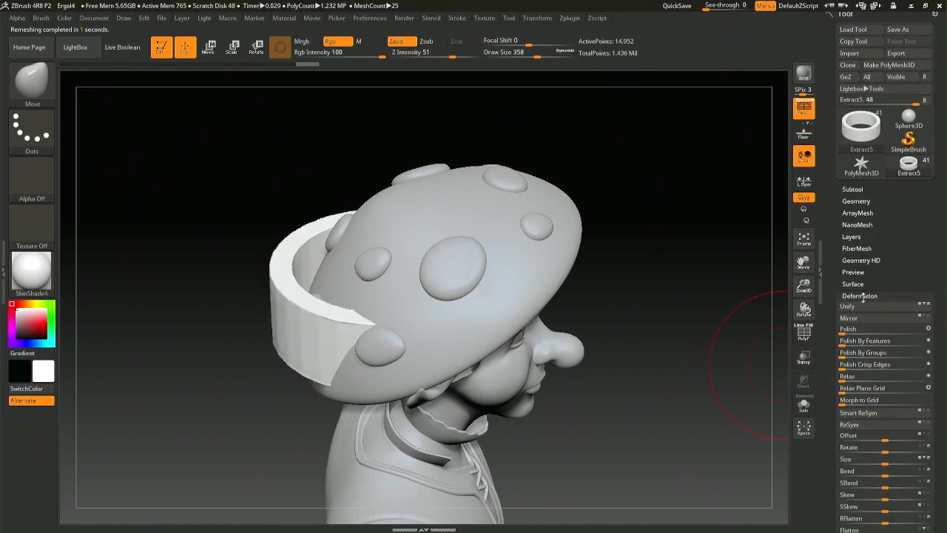
drag(847, 344, 891, 343)
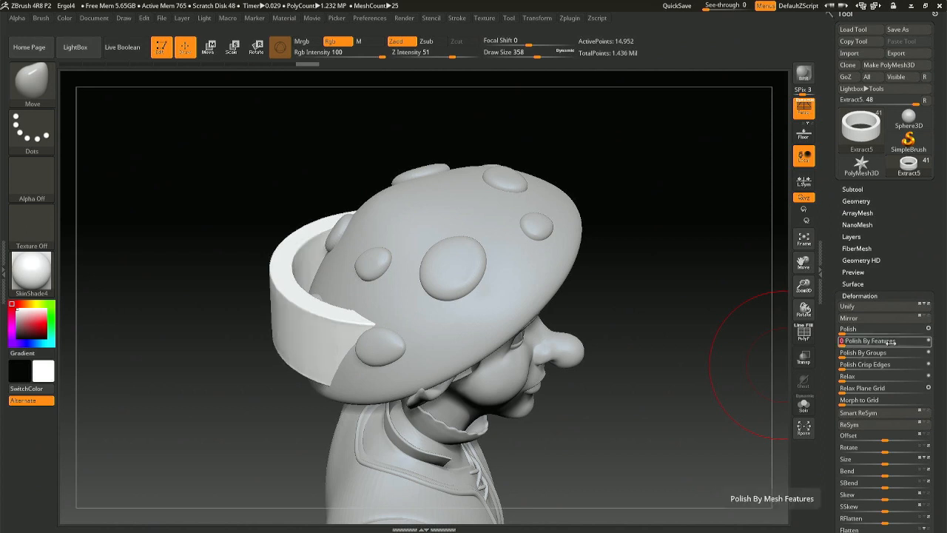
drag(624, 390, 614, 345)
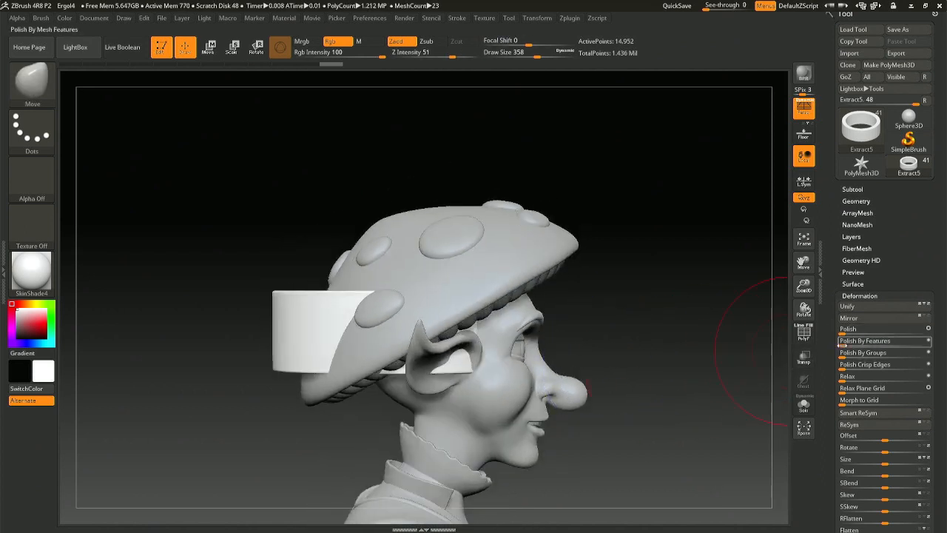
click(809, 334)
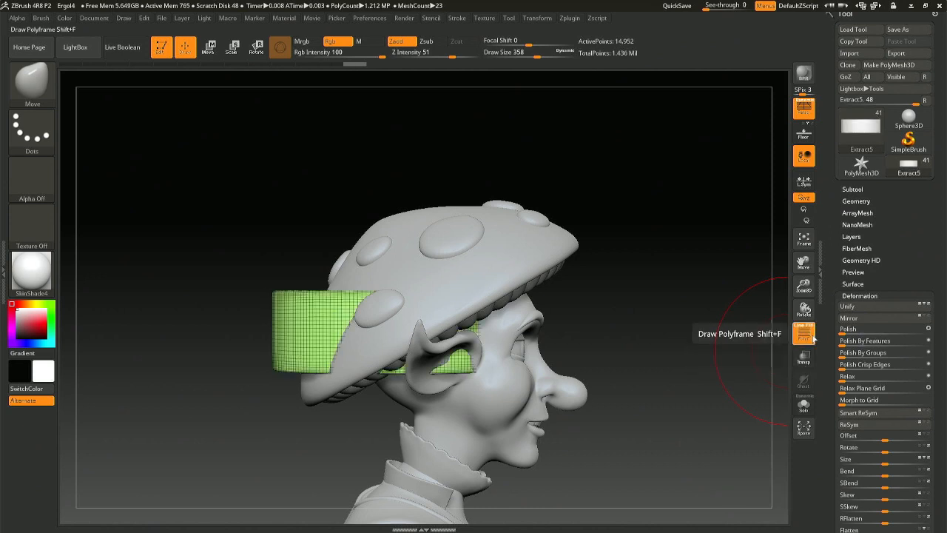
drag(696, 348, 662, 336)
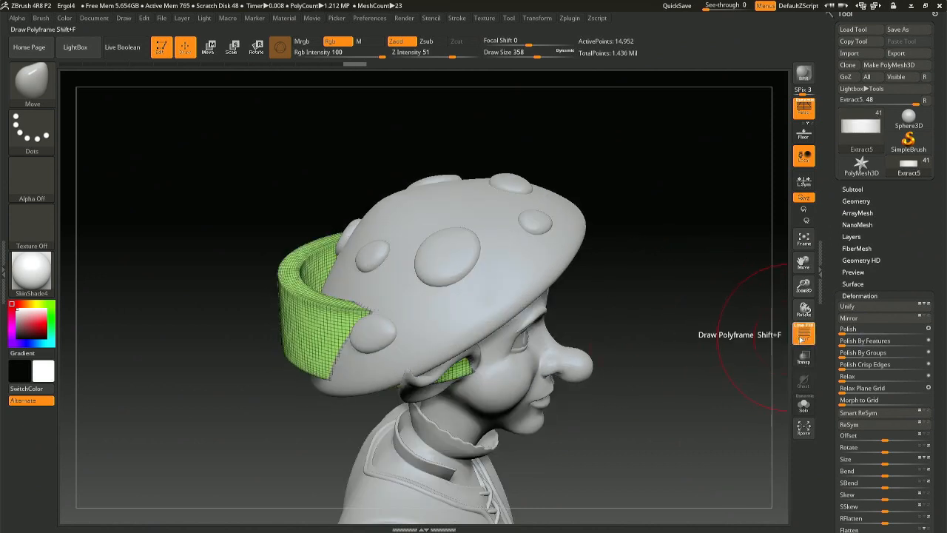
click(804, 334)
Move the band down from the head to the character's waist, just below the vest, and center it from the front.
drag(603, 402, 574, 379)
key(r)
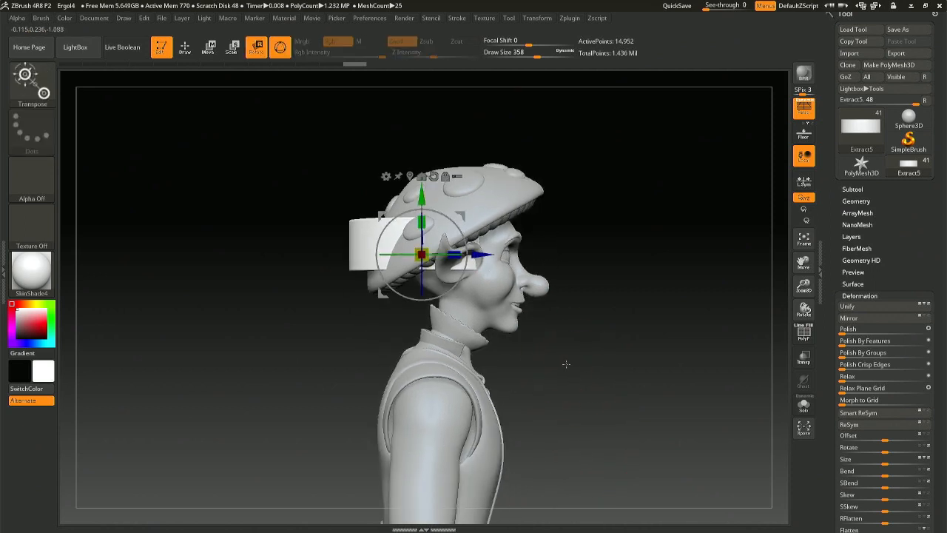
ctrl+right_drag(588, 457, 583, 391)
drag(421, 255, 436, 477)
shift+drag(528, 443, 444, 444)
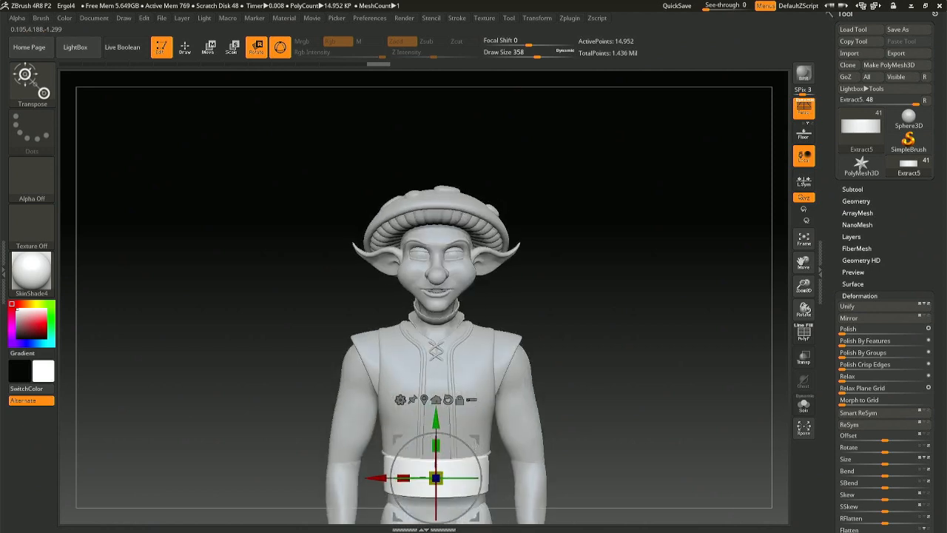
drag(437, 477, 424, 479)
Shift the band backward around the waist, tilt it slightly to follow the hips, and adjust its width along X.
ctrl+right_drag(546, 422, 574, 399)
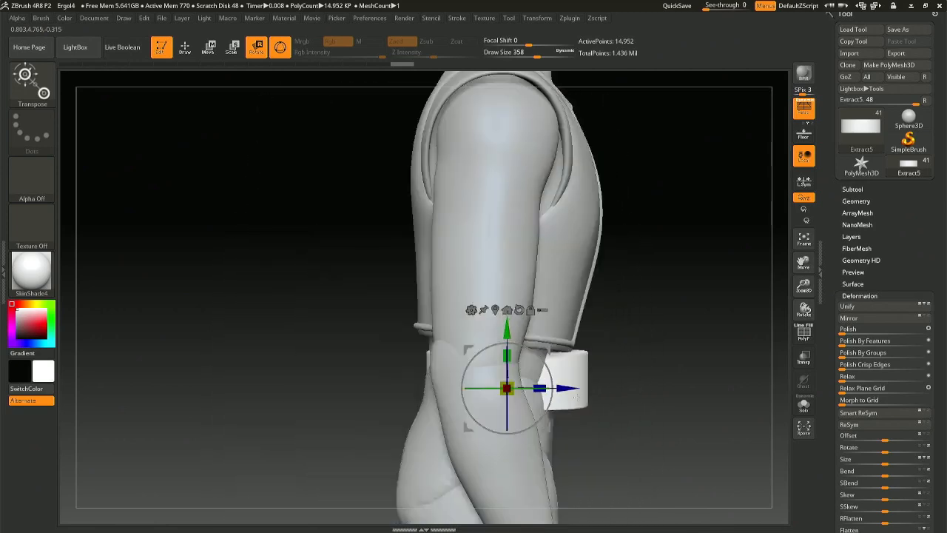
mouse_move(551, 397)
mouse_down()
mouse_move(560, 394)
mouse_move(542, 393)
mouse_up()
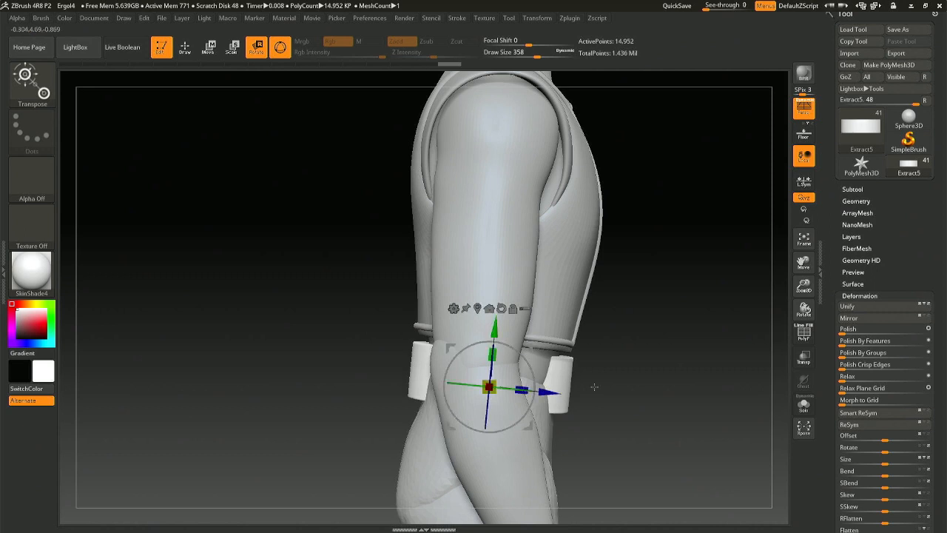
right_drag(593, 386, 551, 384)
drag(457, 385, 431, 380)
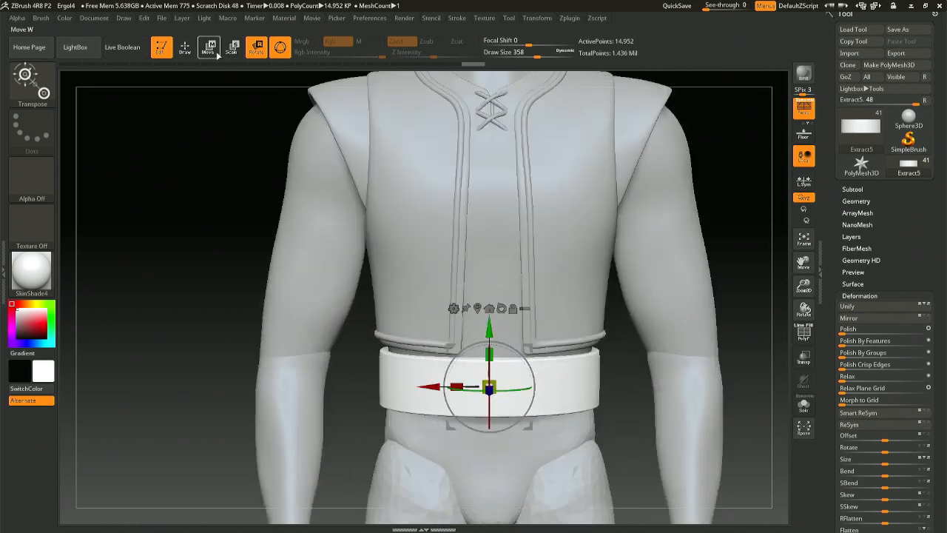
click(188, 49)
Scale the band down in depth and height so it sits closer to the waist as a narrower belt.
mouse_move(577, 364)
ctrl+right_down()
mouse_move(566, 321)
mouse_move(496, 321)
mouse_move(566, 360)
mouse_move(524, 361)
mouse_move(458, 316)
ctrl+right_up()
key(r)
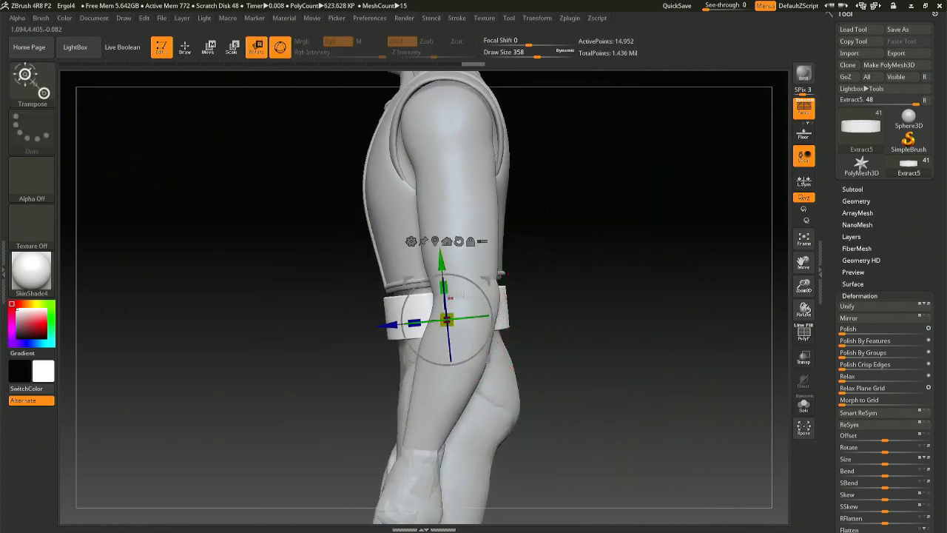
drag(444, 288, 388, 324)
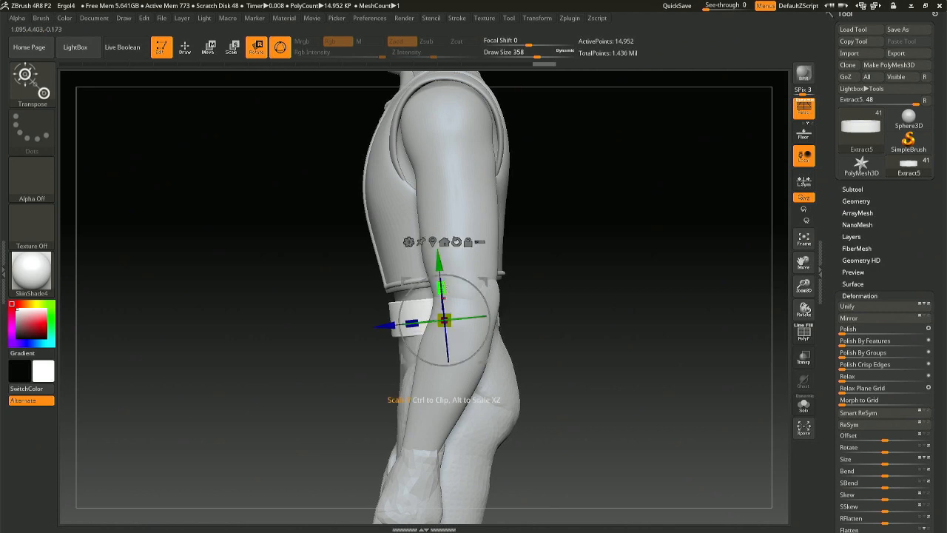
drag(441, 287, 443, 293)
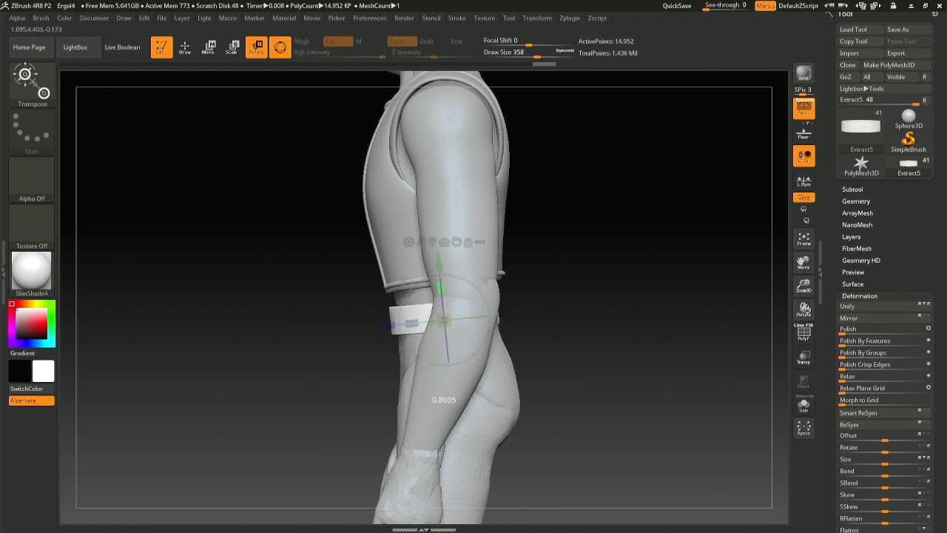
drag(444, 299, 444, 300)
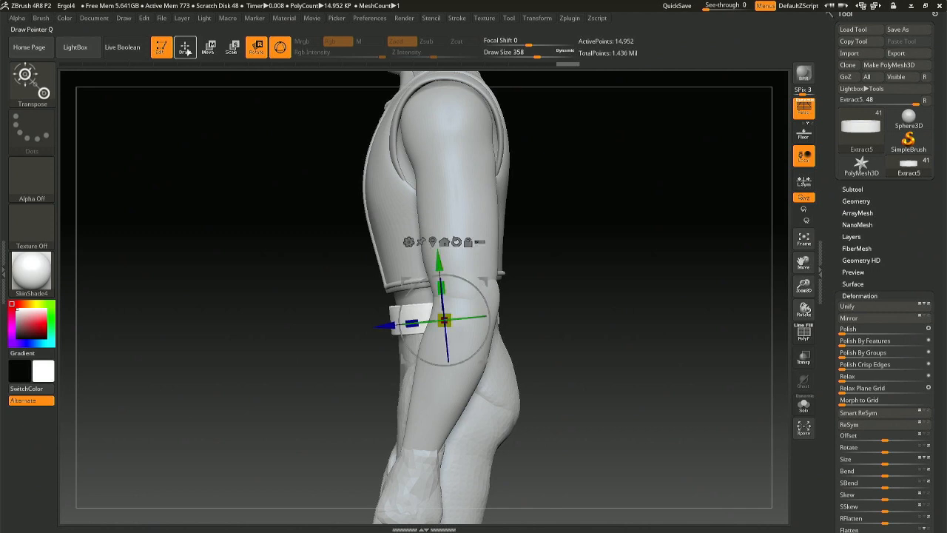
click(185, 48)
Adjust the belt's front edge with the Move brush at Draw Size 476.
drag(258, 272, 333, 288)
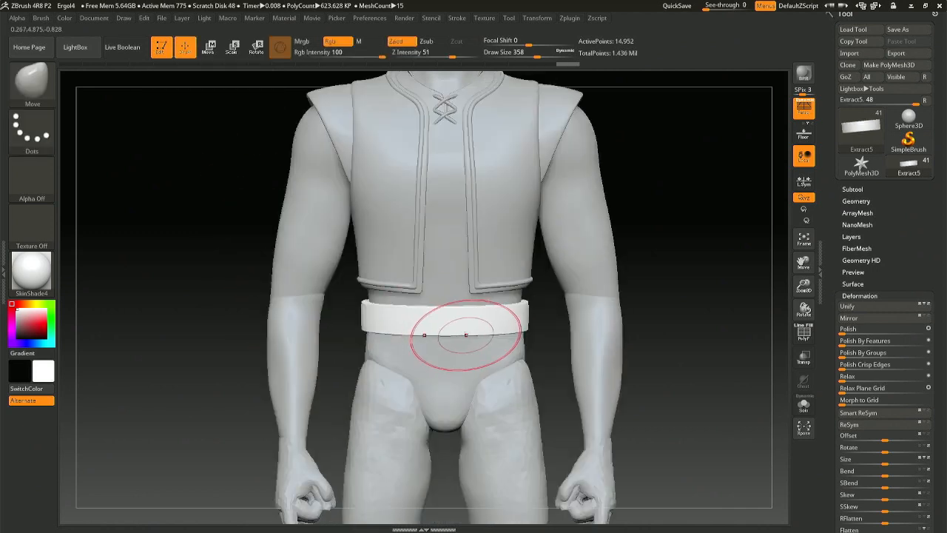
key(p)
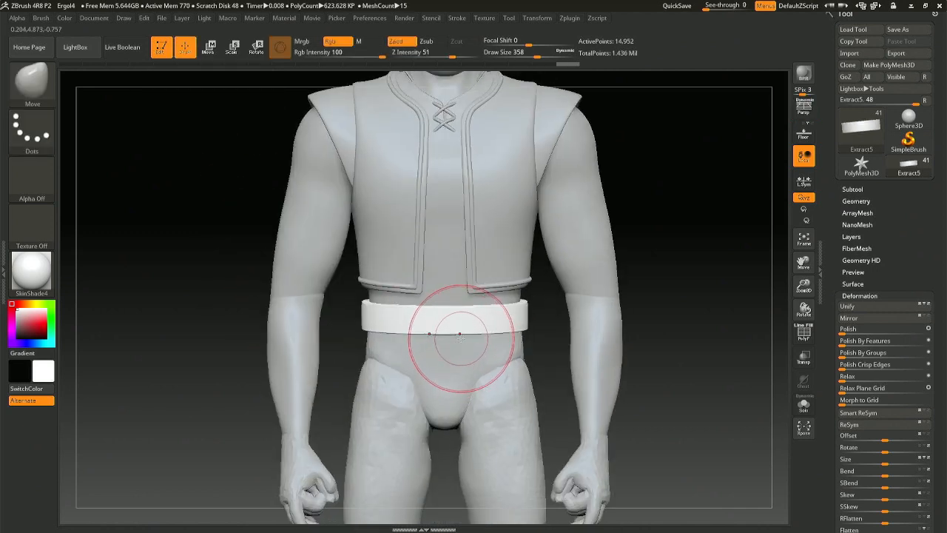
key(p)
mouse_move(458, 354)
right_down()
mouse_move(503, 367)
mouse_move(462, 395)
mouse_move(459, 262)
mouse_move(460, 310)
mouse_move(462, 287)
right_up()
key(space)
drag(493, 332, 501, 331)
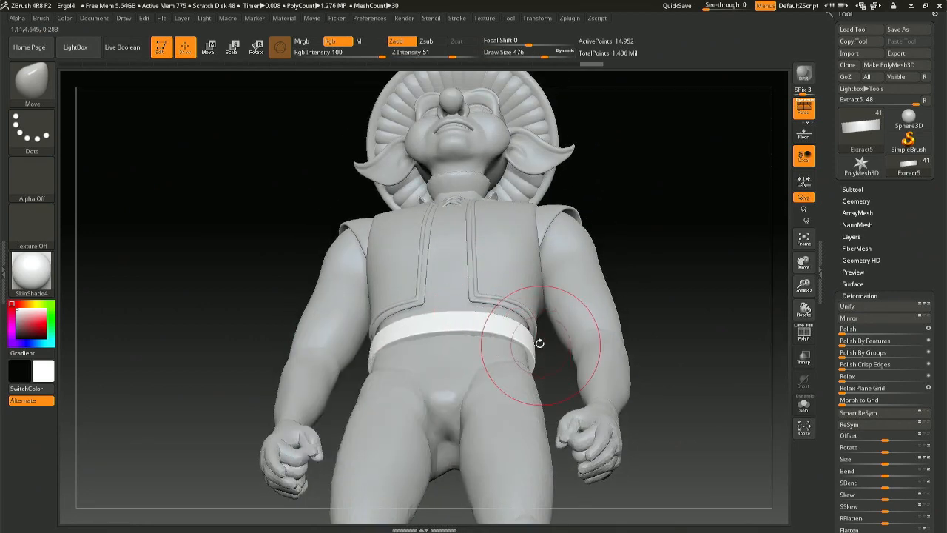
Isolate the belt, inspect its ring shape, and reset the transform gizmo's orientation.
click(810, 407)
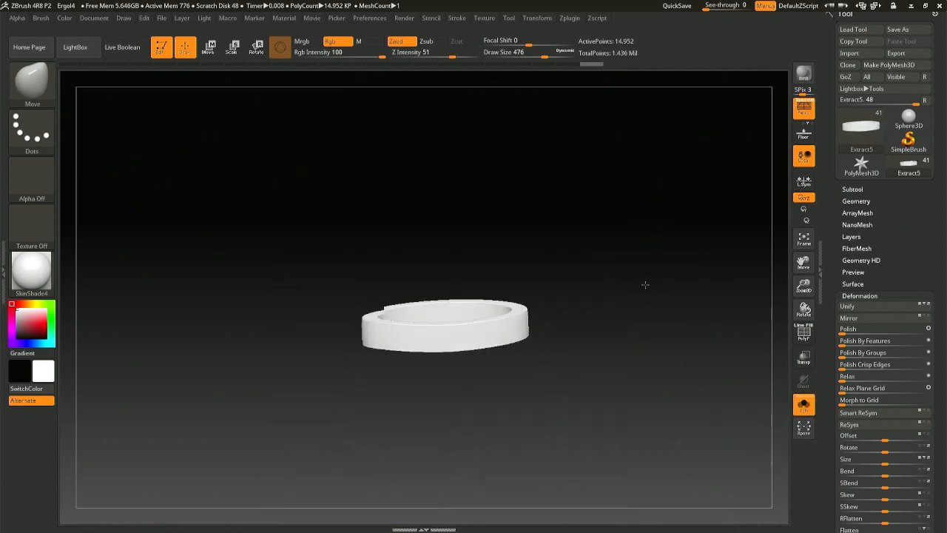
drag(644, 281, 646, 387)
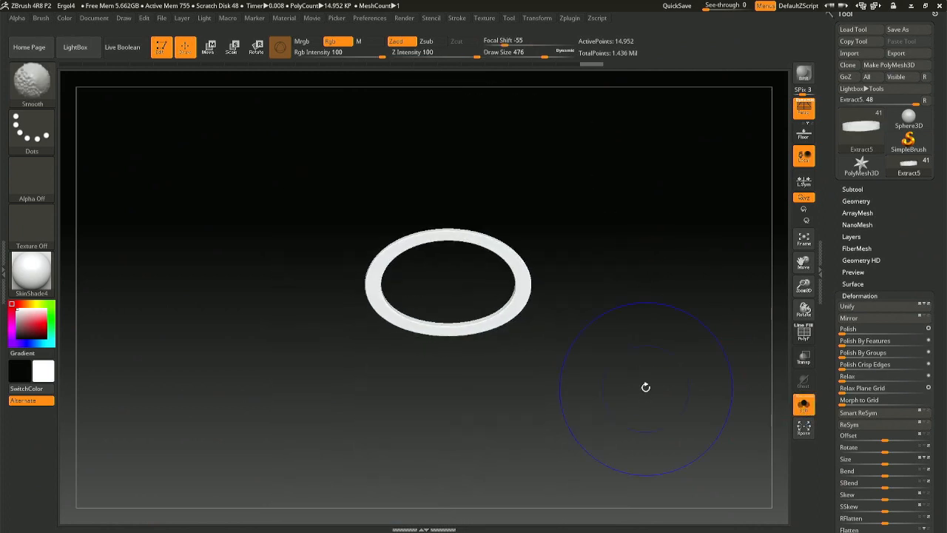
click(804, 406)
click(804, 405)
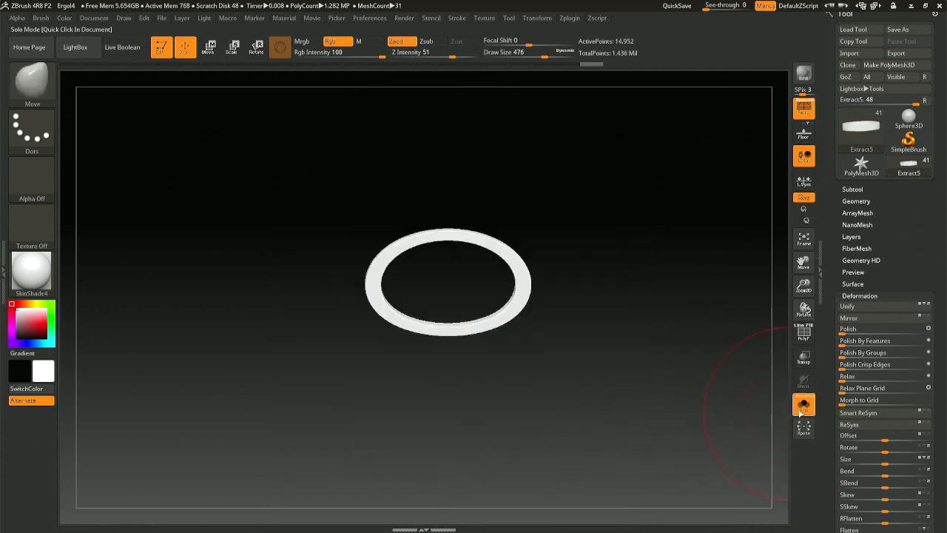
drag(711, 414, 598, 355)
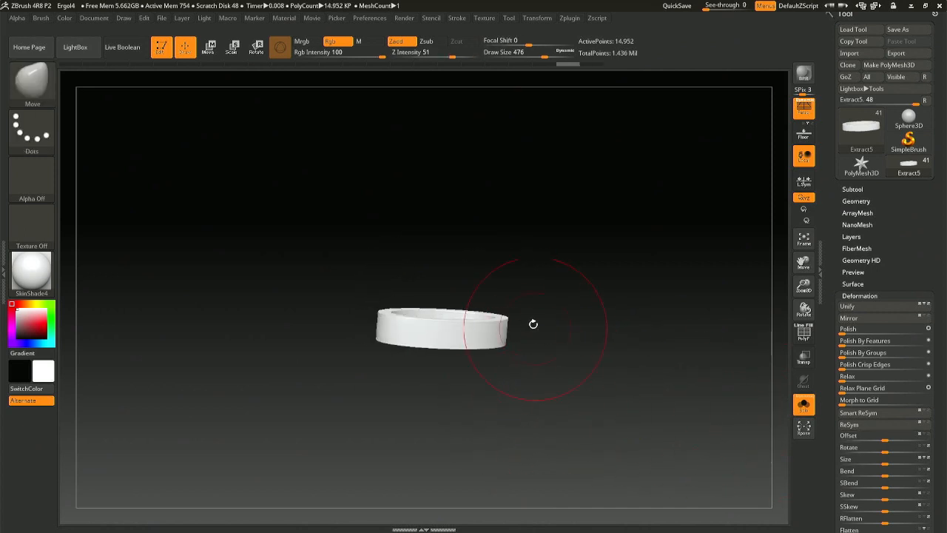
key(r)
click(454, 255)
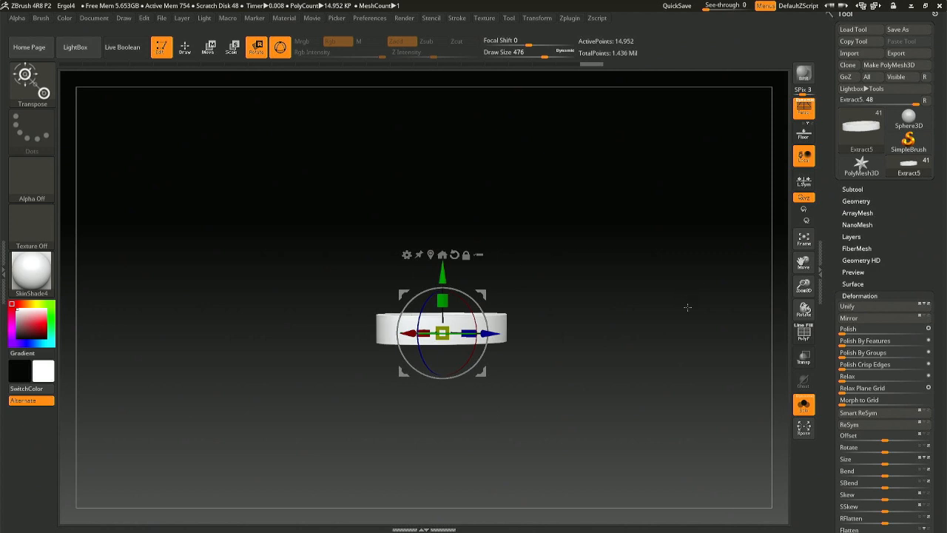
mouse_move(688, 307)
mouse_down()
mouse_move(637, 259)
mouse_move(587, 317)
mouse_move(783, 349)
mouse_up()
click(183, 50)
Try the Inflate and Inflate Balloon deformations on the isolated belt, undoing each attempt.
scroll(884, 370, down, 5)
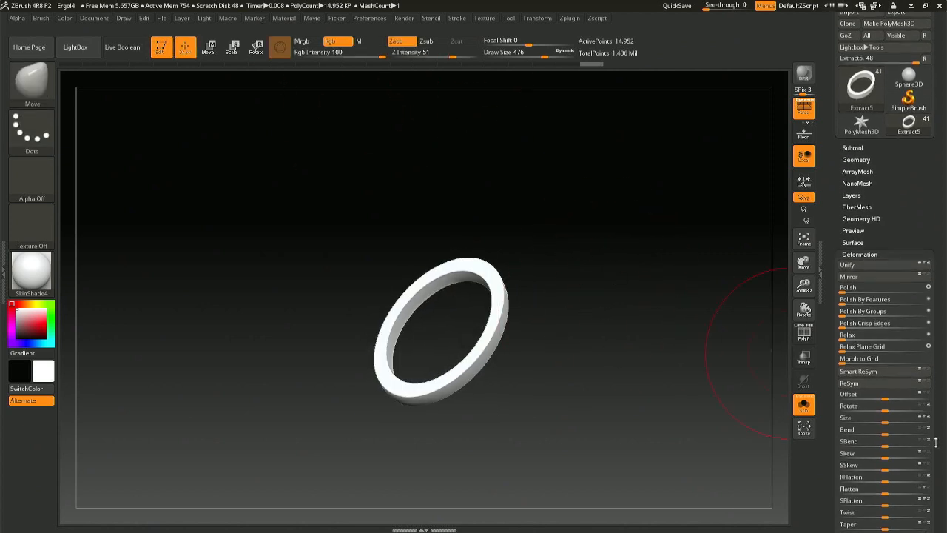
drag(880, 379, 869, 380)
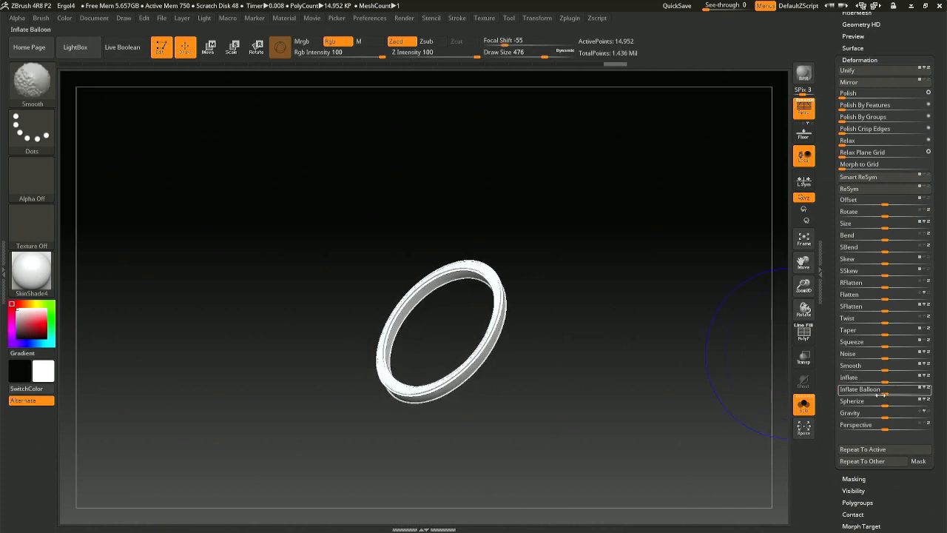
key(ctrl+z)
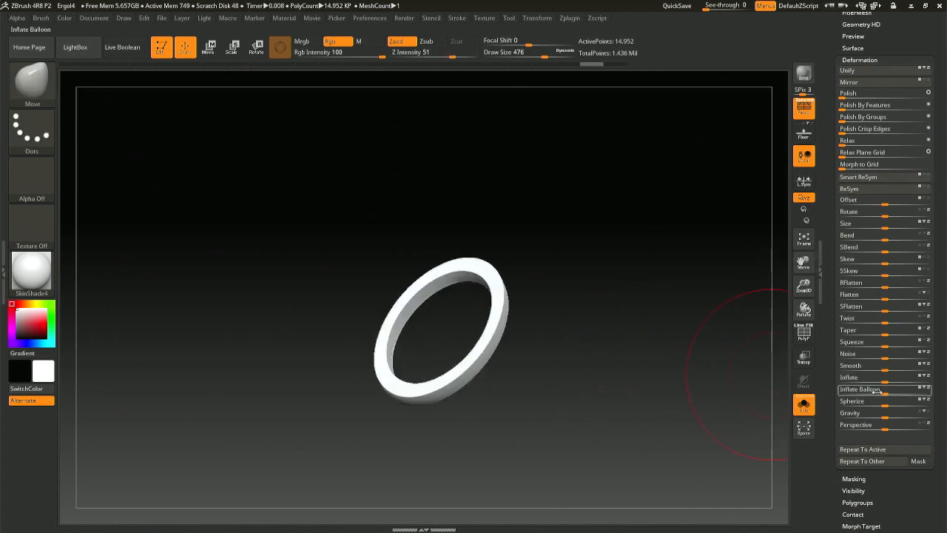
drag(883, 402, 943, 402)
key(ctrl+z)
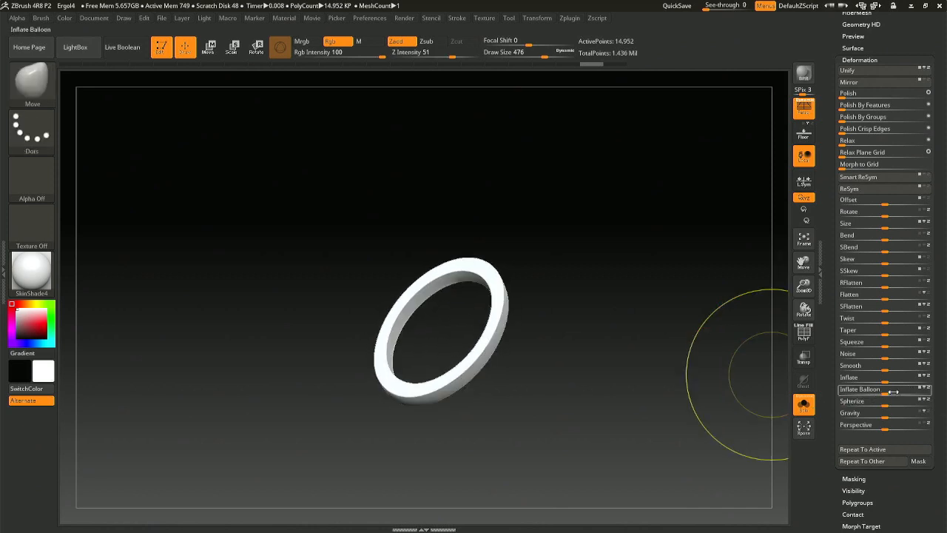
drag(884, 390, 882, 392)
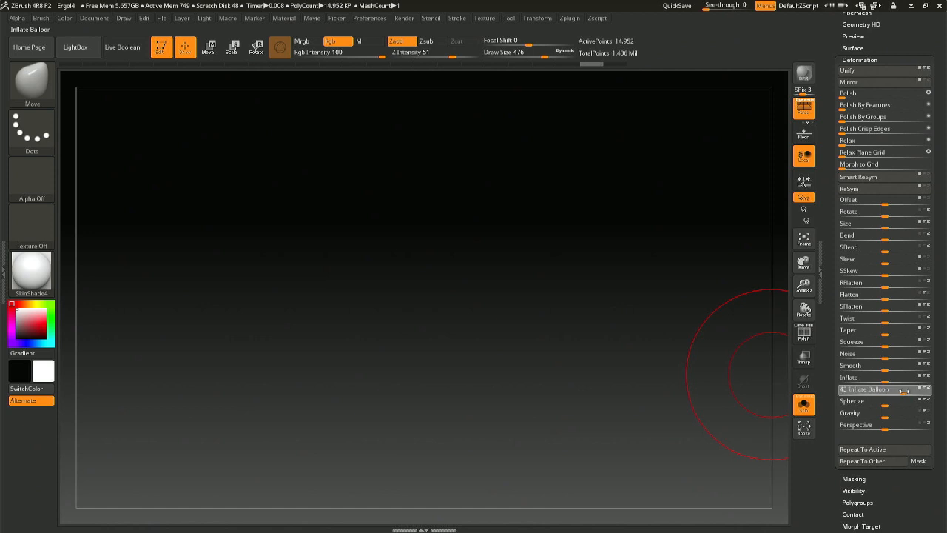
key(ctrl+z)
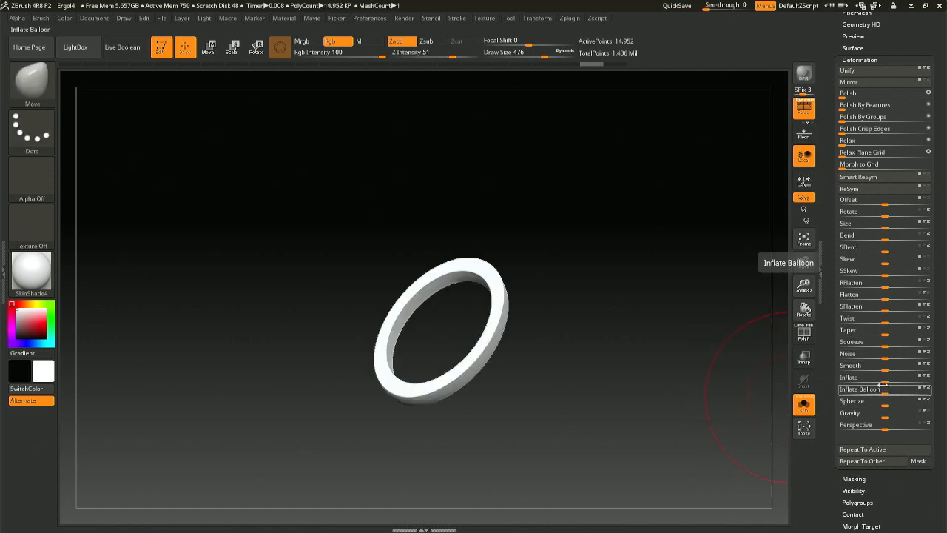
Apply a negative Inflate deformation to the isolated belt, and stretch the ring vertically with the transform gizmo.
drag(885, 379, 857, 379)
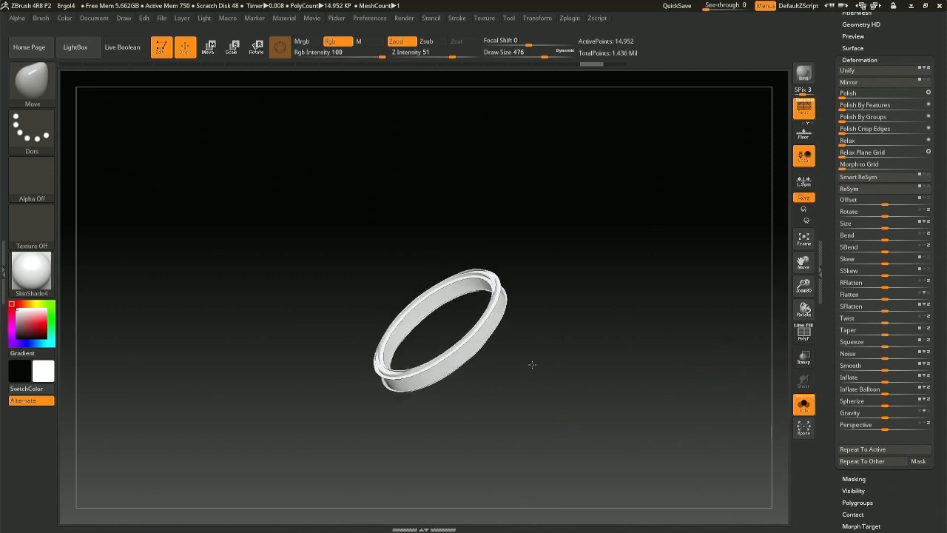
shift+drag(532, 364, 580, 375)
ctrl+right_drag(578, 336, 585, 409)
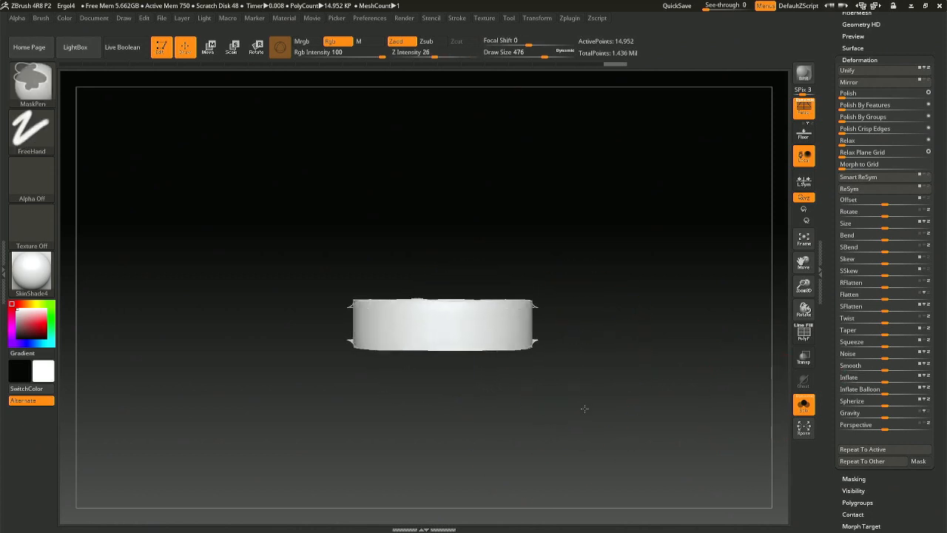
key(r)
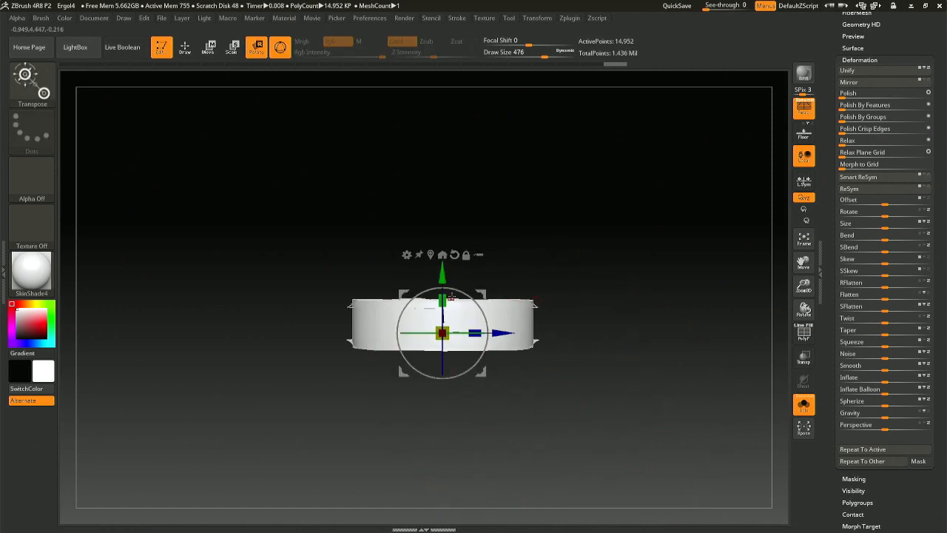
drag(443, 278, 422, 151)
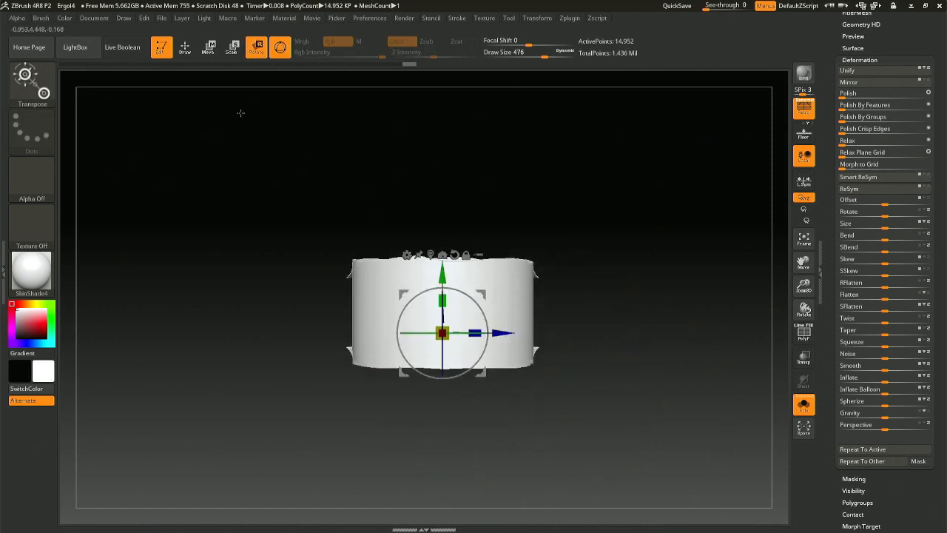
Try to cut the belt horizontally through its middle with the TrimCurve brush, and undo the cut.
click(184, 47)
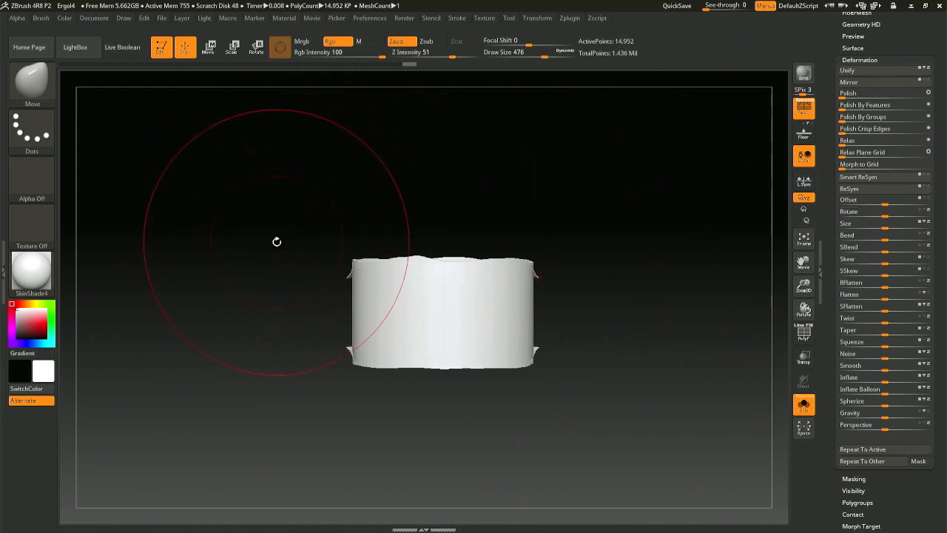
key(b)
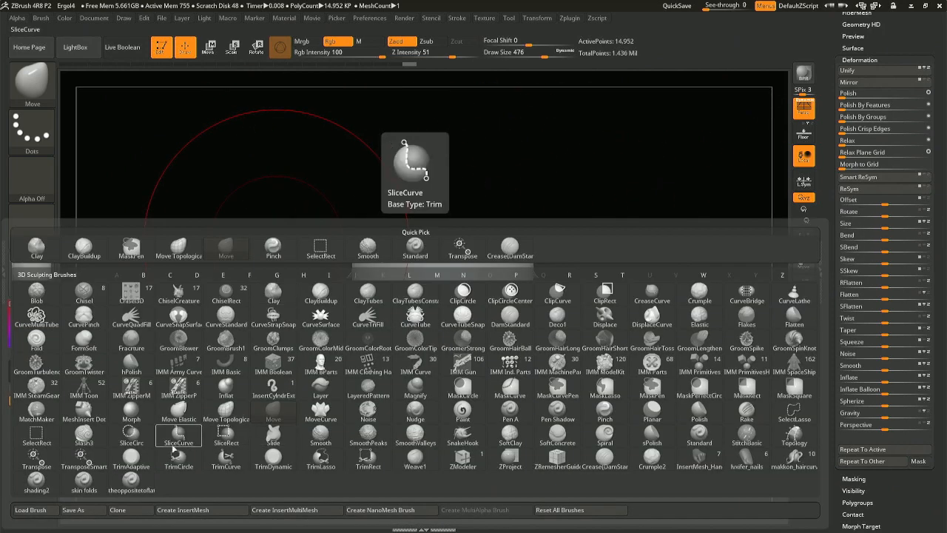
click(226, 459)
click(259, 476)
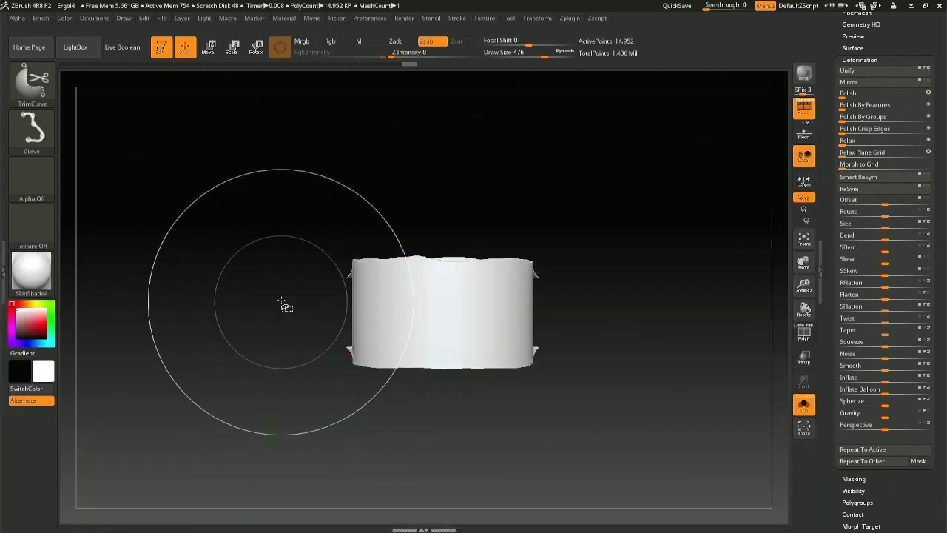
mouse_move(284, 302)
ctrl+shift+mouse_down()
mouse_move(711, 297)
mouse_move(688, 300)
mouse_move(564, 387)
mouse_move(535, 380)
mouse_move(522, 250)
mouse_move(543, 307)
ctrl+shift+mouse_up()
drag(596, 324, 592, 352)
key(ctrl+z)
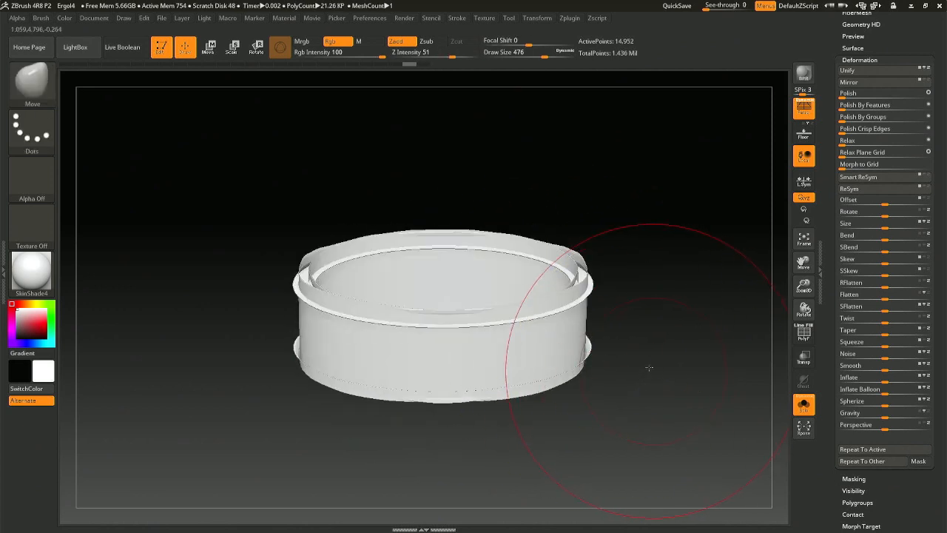
Try to trim off the belt's uneven upper rim with a straight TrimCurve cut, and undo it.
mouse_move(649, 368)
mouse_down()
mouse_move(649, 410)
mouse_move(644, 330)
mouse_up()
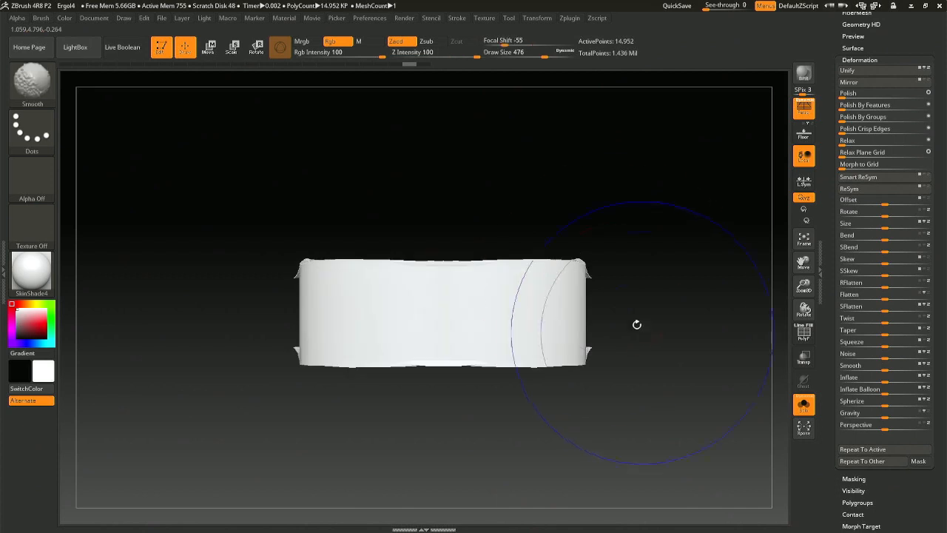
ctrl+shift+drag(622, 274, 145, 270)
mouse_move(649, 285)
mouse_down()
mouse_move(672, 342)
mouse_move(661, 330)
mouse_up()
key(ctrl+z)
Level the belt's lower edge with the Flatten deformation.
scroll(862, 179, up, 3)
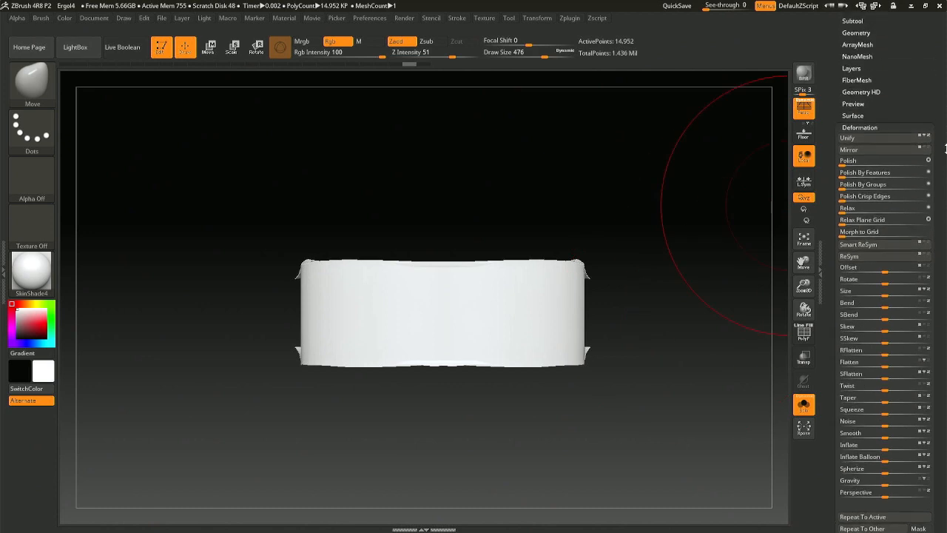
scroll(914, 363, down, 2)
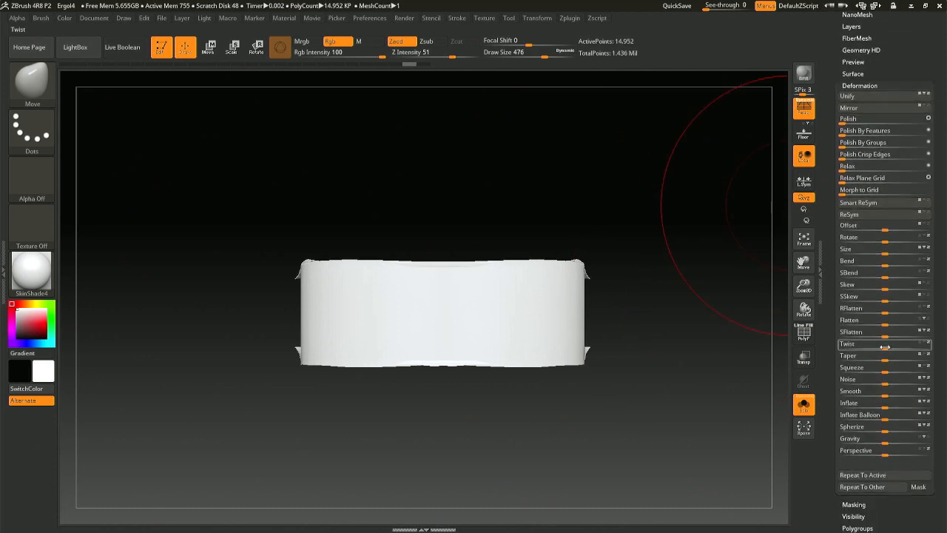
drag(885, 327, 903, 327)
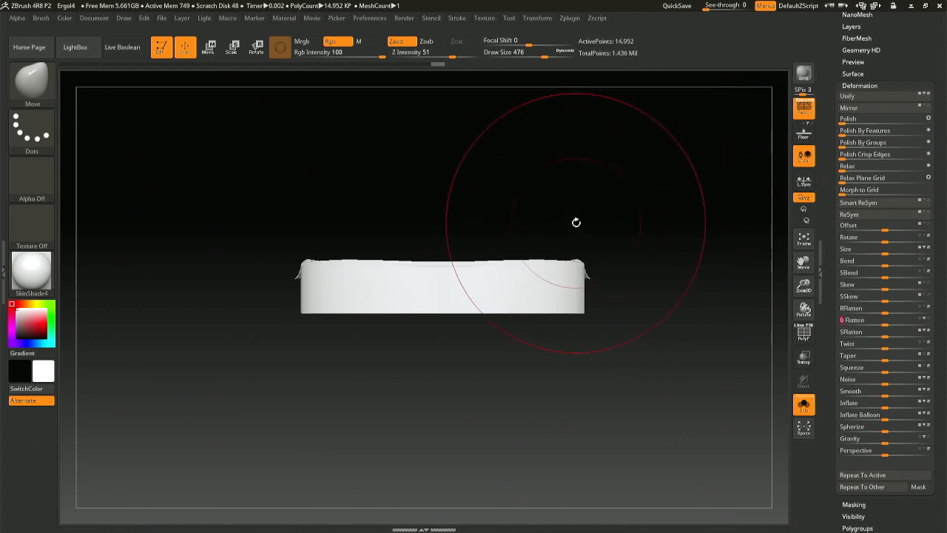
Center the transform gizmo on the belt and try to move the ring upward, undoing the attempt.
key(r)
click(441, 255)
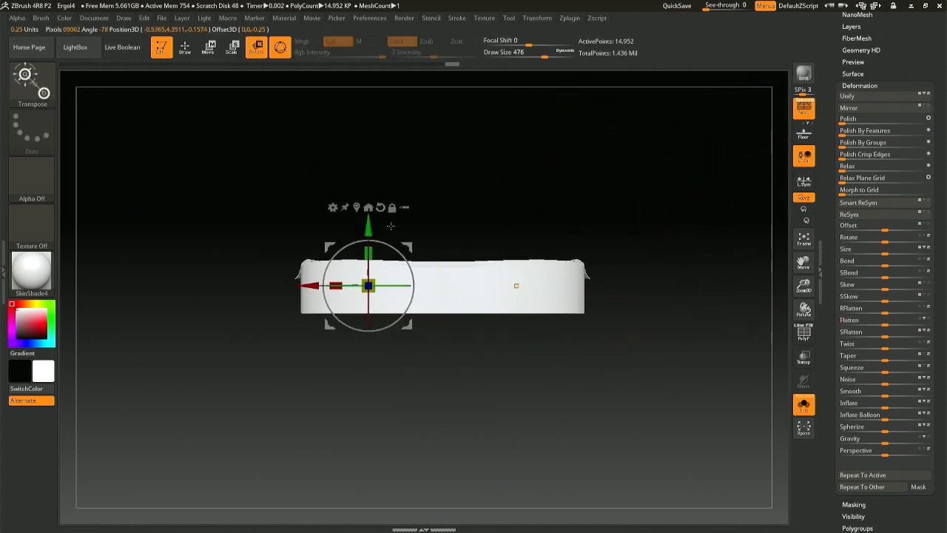
click(357, 208)
drag(443, 226, 480, 155)
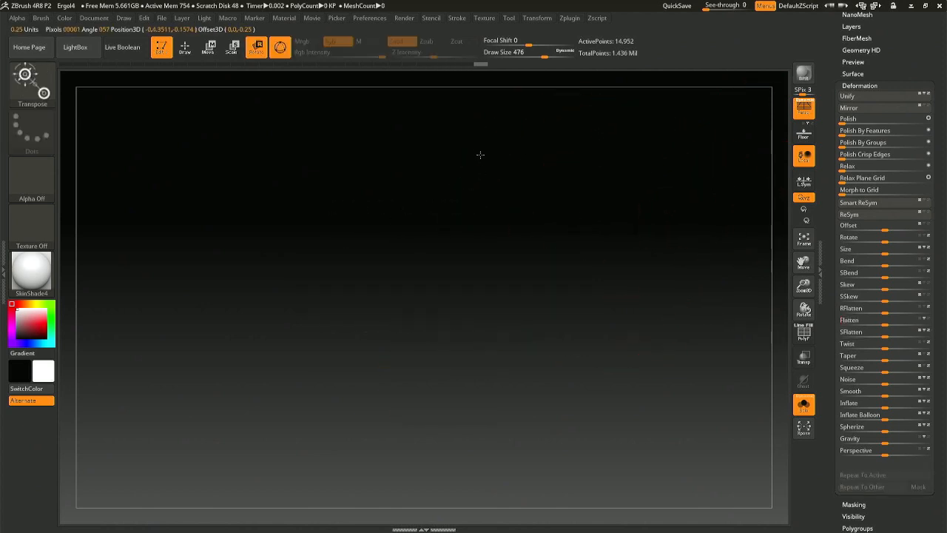
key(ctrl+z)
key(ctrl+z)
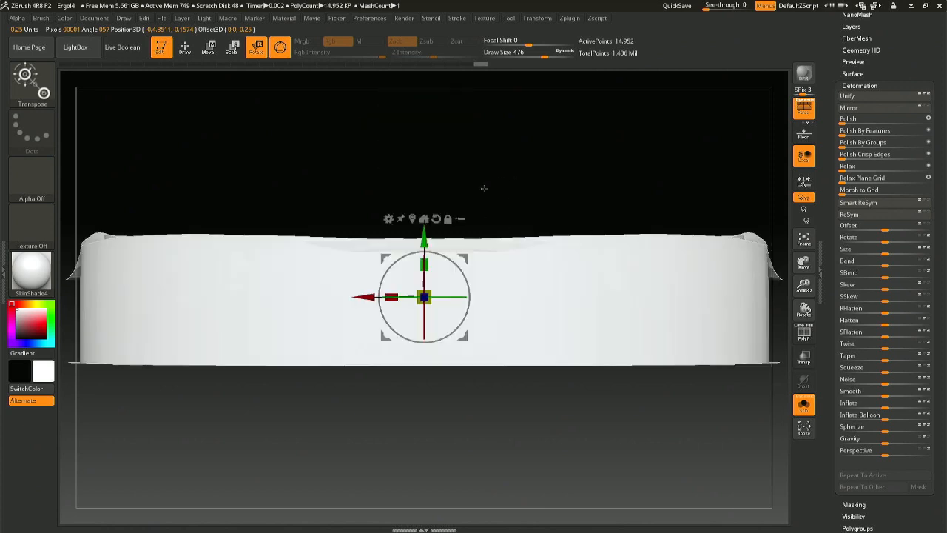
Level the belt's wavy upper edge with the Flatten deformation and return to Draw mode.
drag(729, 361, 655, 394)
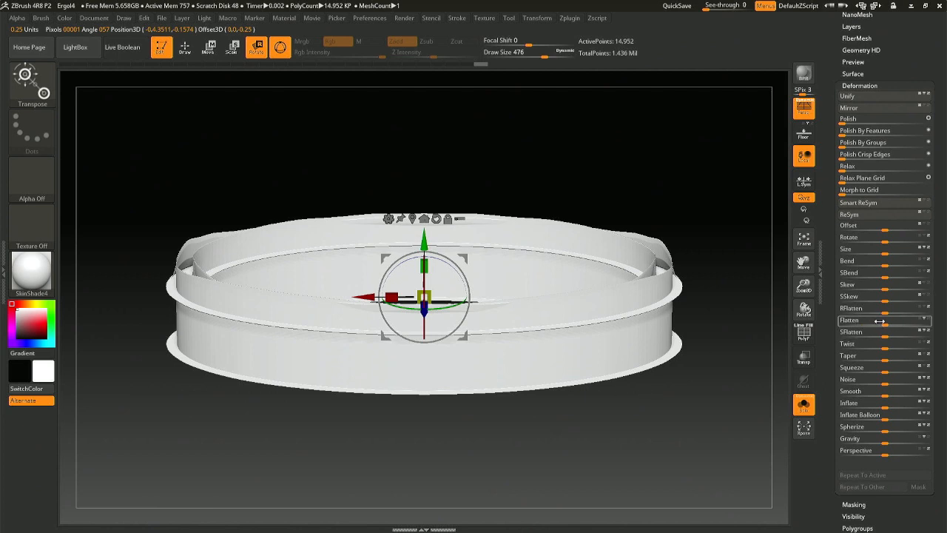
drag(879, 320, 923, 326)
click(194, 49)
mouse_move(423, 220)
shift+mouse_down()
mouse_move(427, 201)
mouse_move(430, 220)
shift+mouse_up()
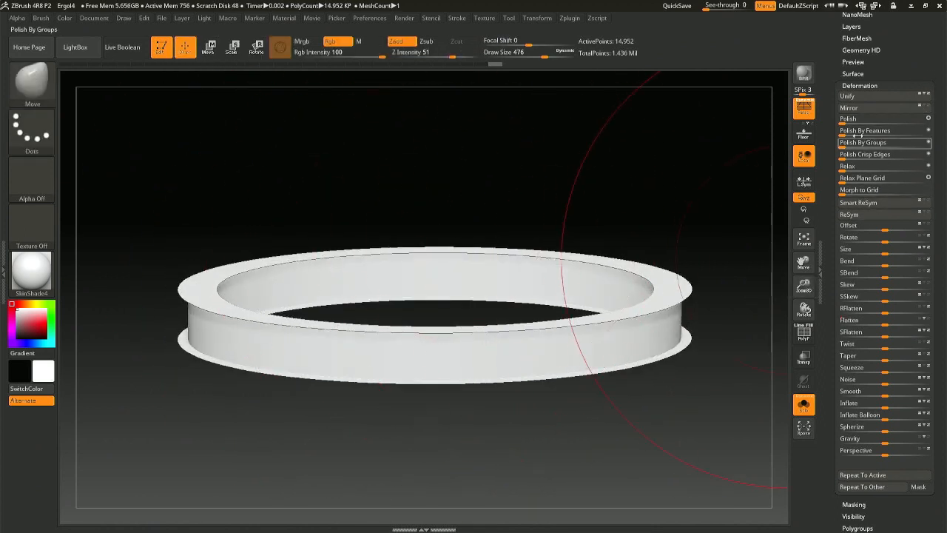
Smooth the belt's rims and walls with repeated Polish deformations, adding Polish By Features and Polish By Groups.
mouse_move(944, 119)
mouse_down()
mouse_move(869, 142)
mouse_move(844, 143)
mouse_move(843, 120)
mouse_up()
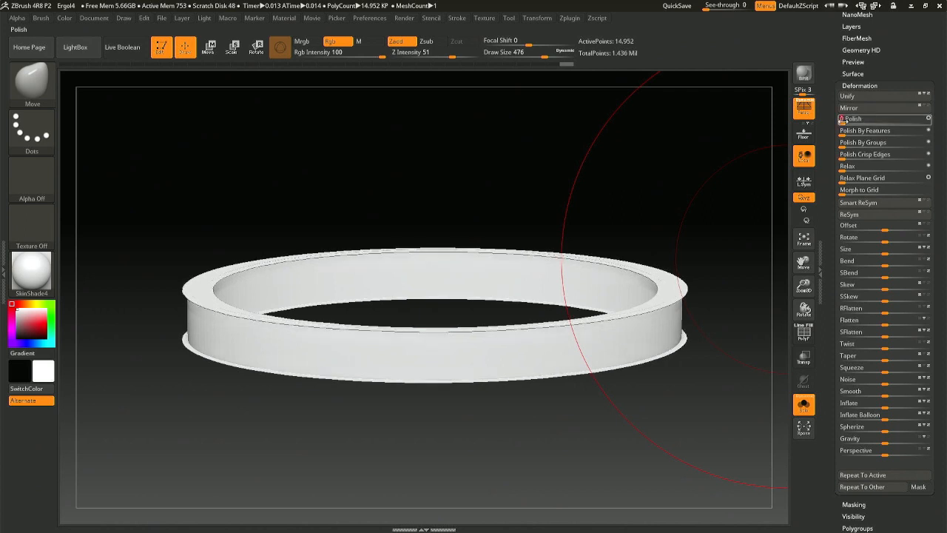
drag(944, 119, 944, 119)
drag(842, 120, 940, 120)
drag(842, 120, 943, 135)
click(838, 135)
click(850, 149)
mouse_move(485, 204)
mouse_down()
mouse_move(488, 233)
mouse_move(490, 221)
mouse_up()
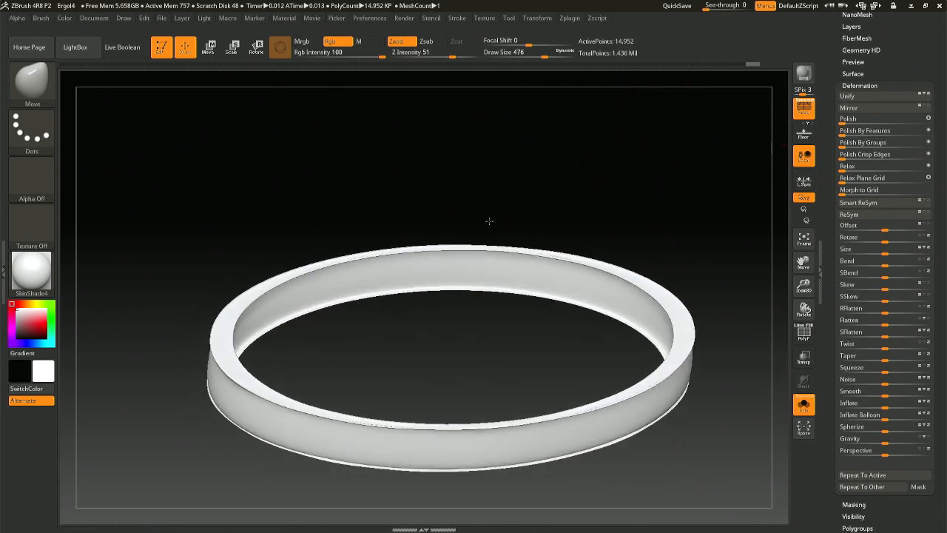
Try to remesh the belt with DynaMesh at resolution 128, and undo it.
scroll(945, 94, up, 3)
click(858, 45)
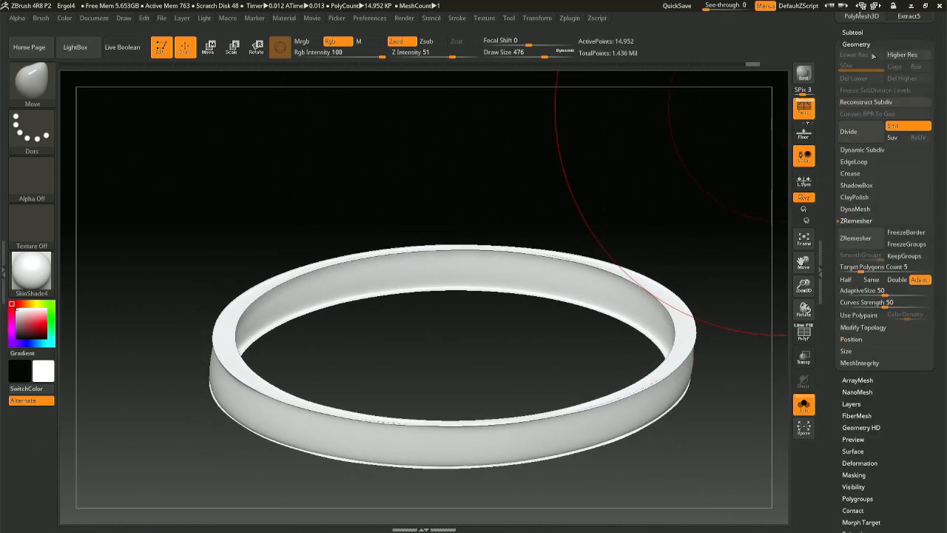
click(856, 209)
click(857, 227)
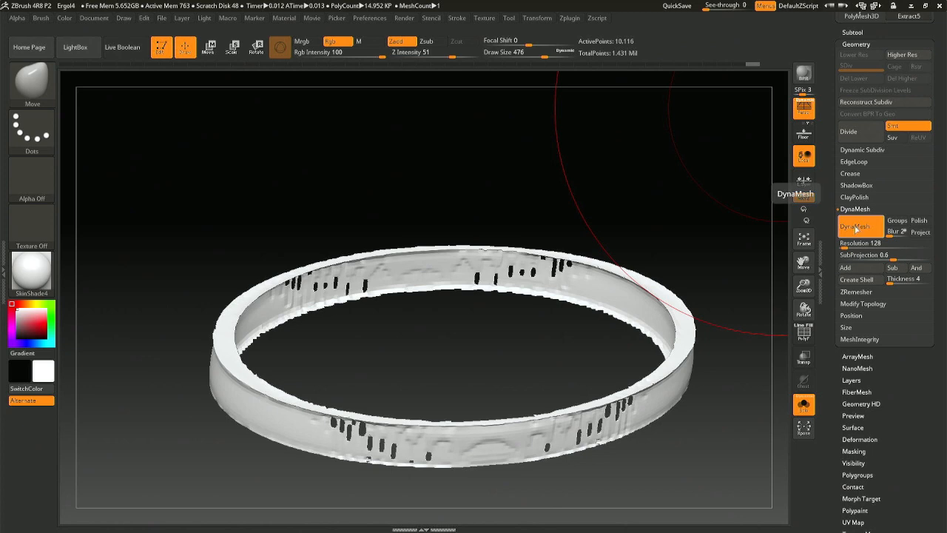
key(ctrl+z)
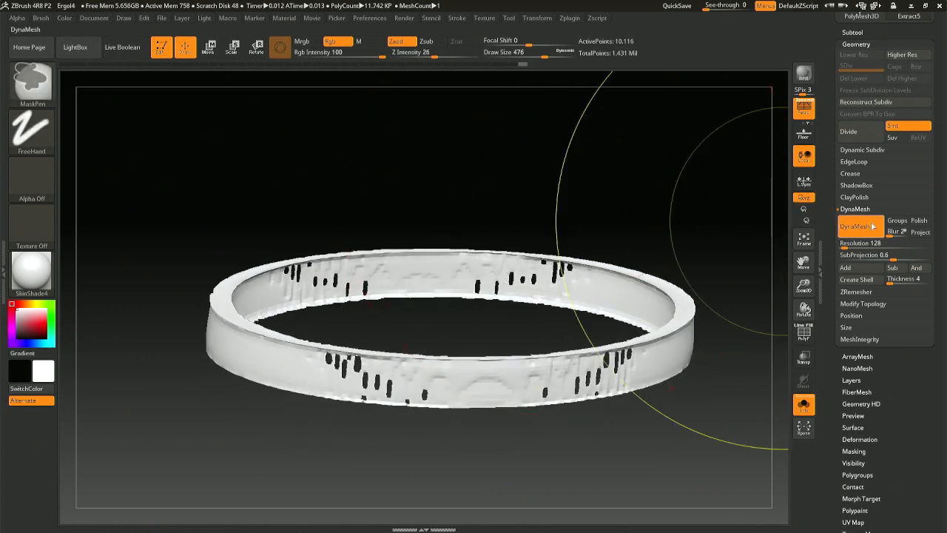
Try DynaMesh on the belt at resolutions 384 and 664, undoing each attempt.
click(855, 229)
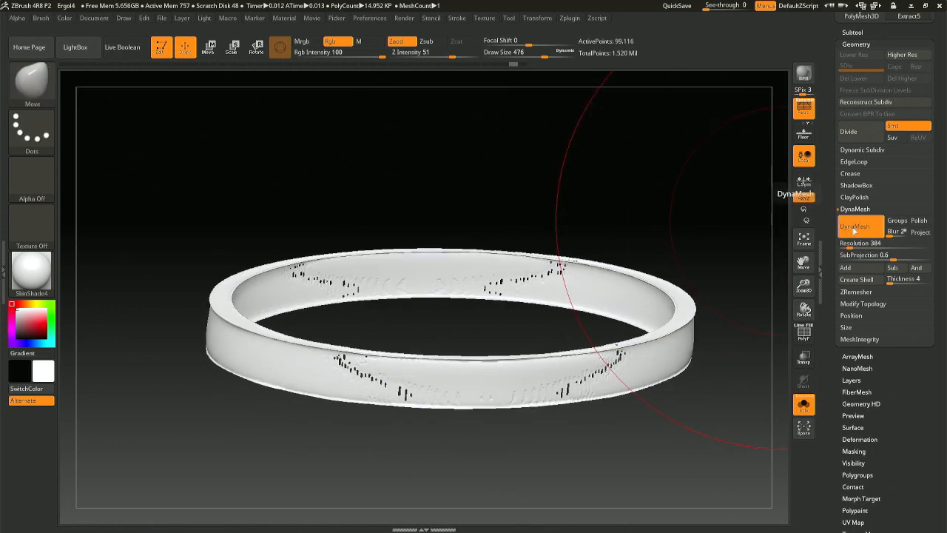
key(ctrl+z)
drag(850, 245, 856, 244)
click(857, 228)
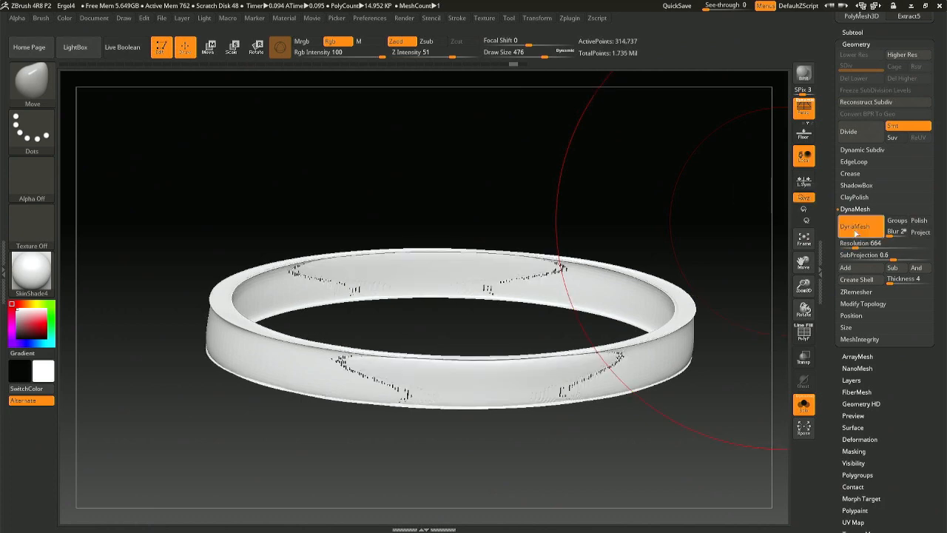
key(ctrl+z)
drag(941, 452, 944, 420)
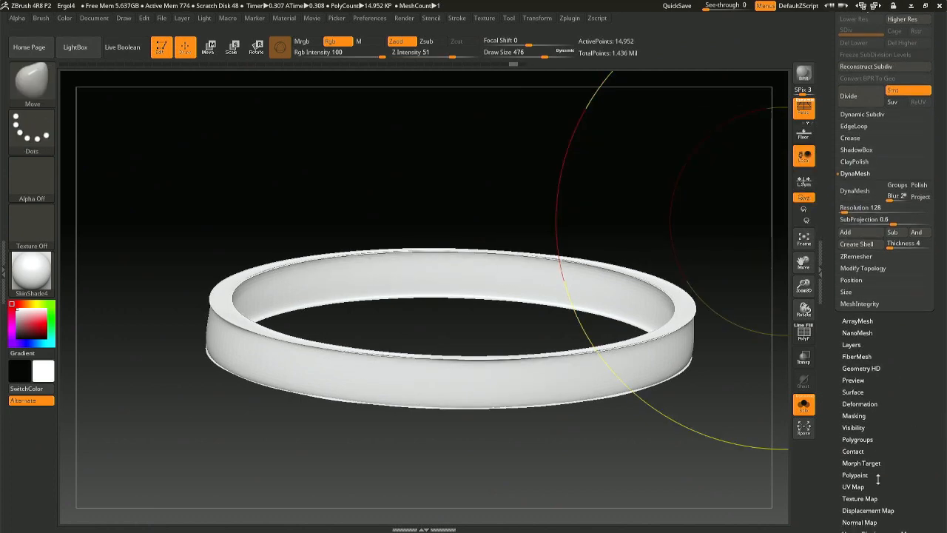
Inflate the extracted ring by 4 using the Inflate deformation.
click(863, 405)
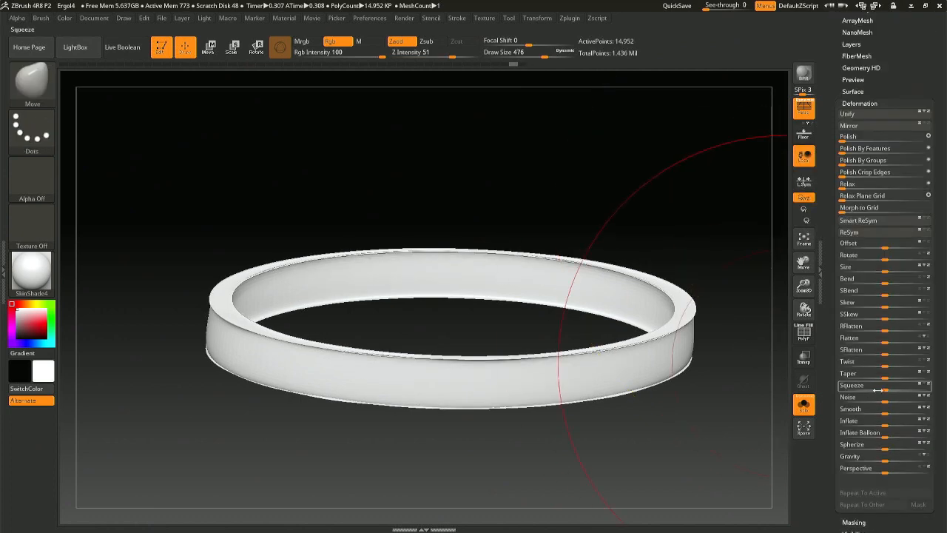
drag(886, 422, 887, 422)
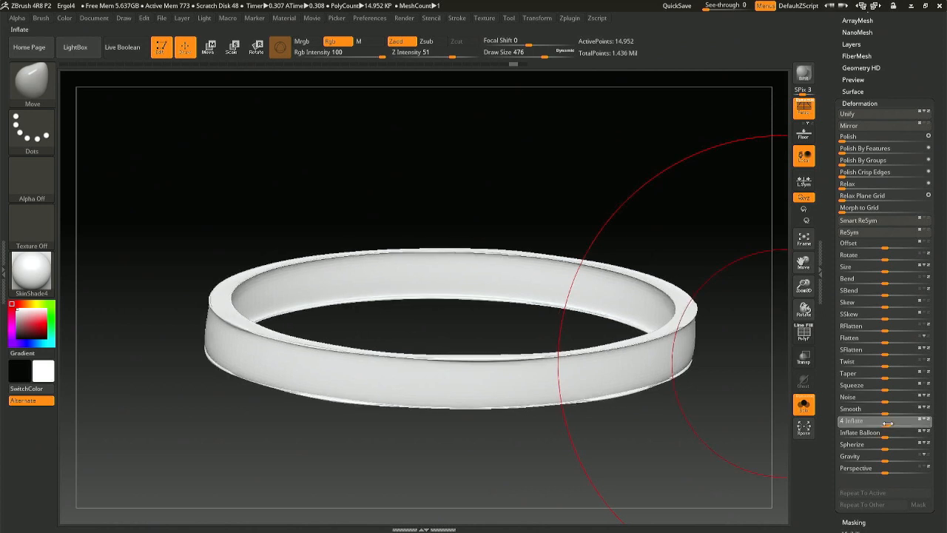
Try to remesh the ring with DynaMesh, raising the resolution to 616.
drag(938, 117, 937, 165)
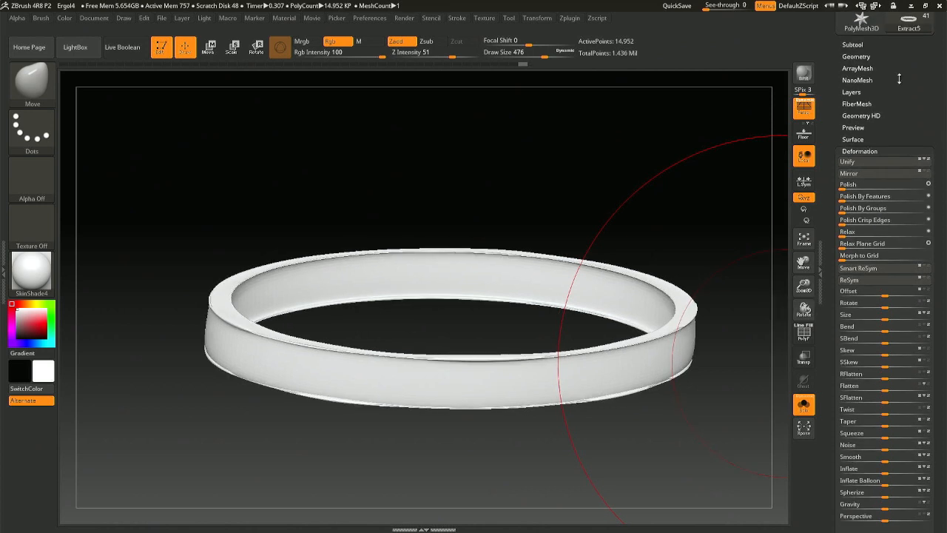
click(866, 56)
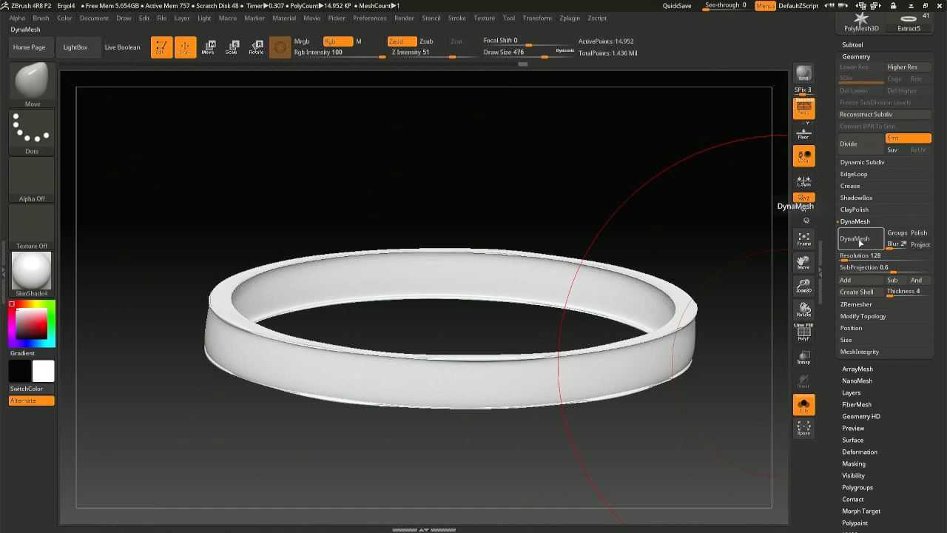
click(860, 242)
key(ctrl+z)
click(855, 257)
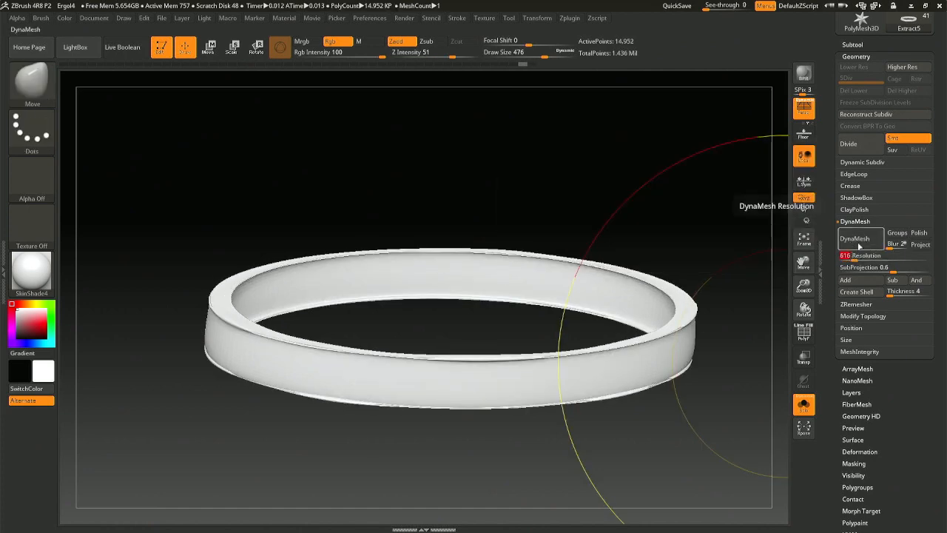
key(ctrl+z)
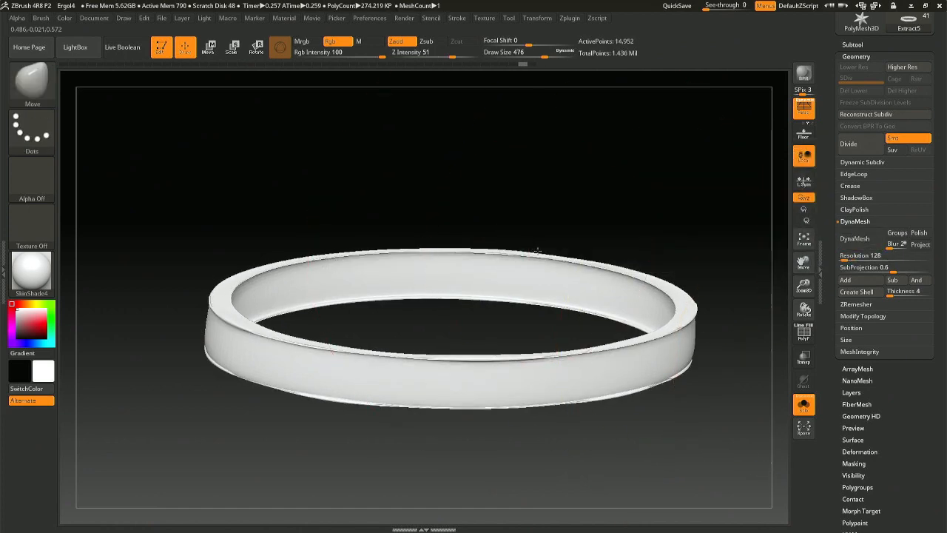
Smooth the side edges of the ring with the Smooth brush at draw size 476.
right_drag(534, 253, 579, 338)
shift+drag(578, 374, 580, 340)
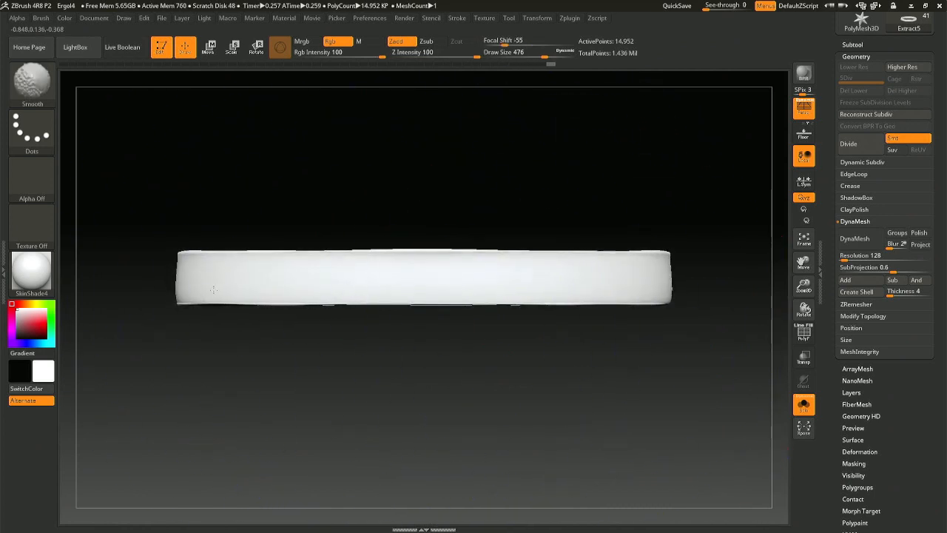
right_drag(257, 265, 259, 273)
drag(258, 273, 276, 235)
mouse_move(287, 113)
alt+right_down()
mouse_move(287, 207)
mouse_move(199, 203)
mouse_move(325, 205)
mouse_move(322, 324)
alt+right_up()
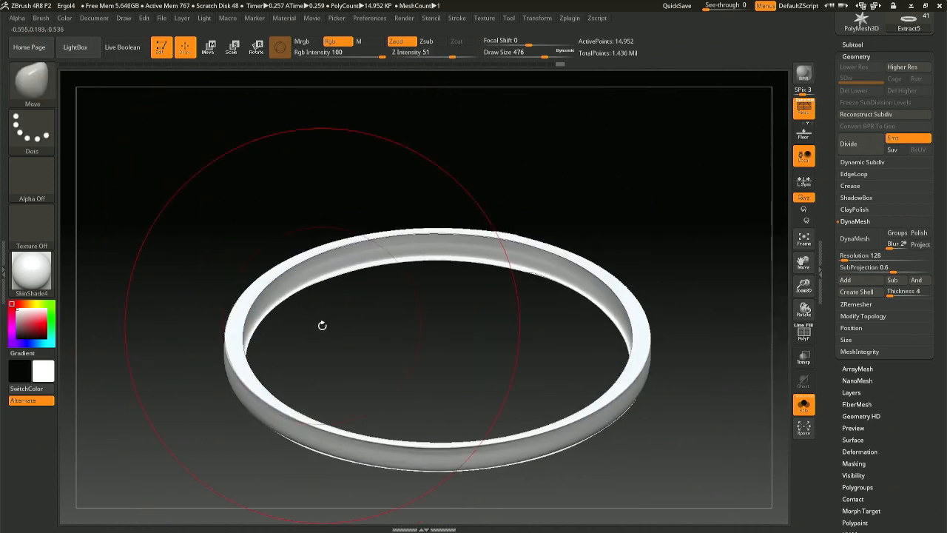
mouse_move(249, 320)
shift+mouse_down()
mouse_move(242, 347)
mouse_move(239, 326)
mouse_move(238, 337)
shift+mouse_up()
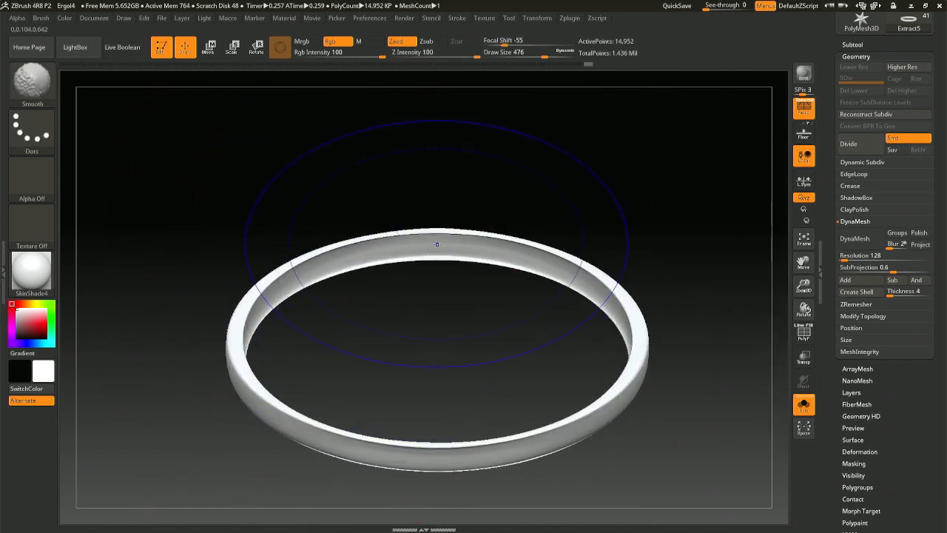
drag(508, 274, 543, 326)
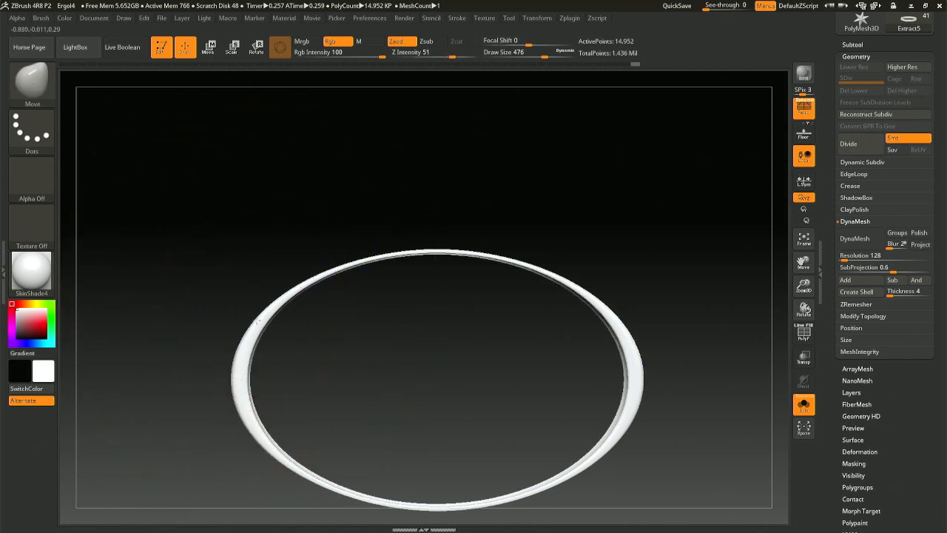
Reduce the draw size to 124 and pull the side of the ring slightly outward with the Move brush.
key(space)
mouse_move(238, 320)
mouse_down()
mouse_move(222, 319)
mouse_move(230, 319)
mouse_up()
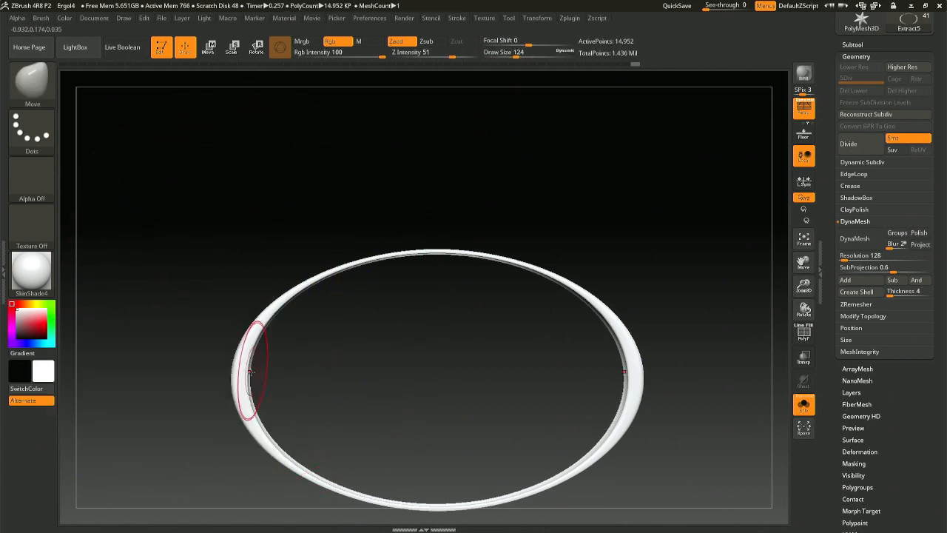
drag(245, 375, 233, 375)
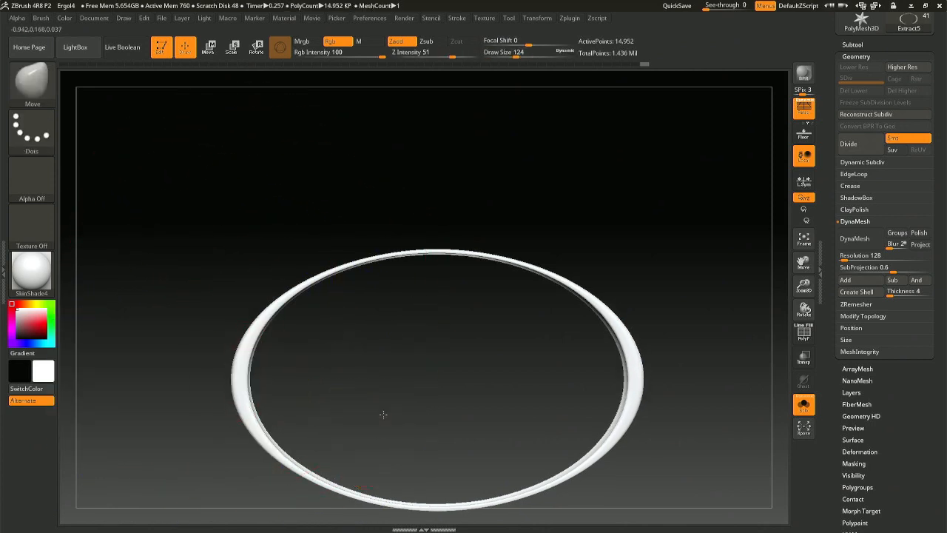
Show all subtools and examine the whole mushroom-hat character from the front and the side.
drag(380, 414, 389, 292)
mouse_move(470, 365)
mouse_down()
mouse_move(509, 368)
mouse_move(501, 356)
mouse_move(499, 444)
mouse_move(459, 409)
mouse_move(584, 415)
mouse_up()
click(805, 406)
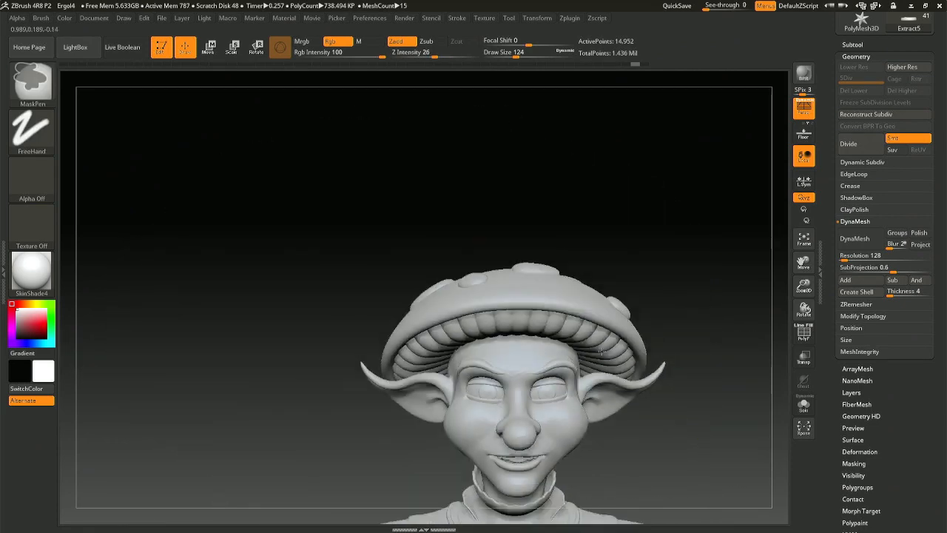
ctrl+right_drag(601, 352, 613, 359)
alt+drag(670, 446, 567, 289)
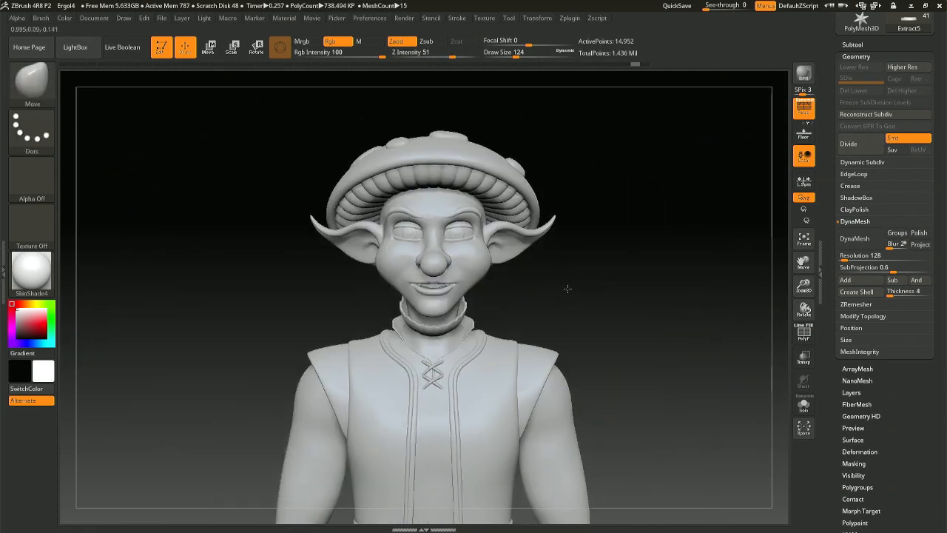
mouse_move(618, 349)
mouse_down()
mouse_move(604, 311)
mouse_move(635, 340)
mouse_move(631, 352)
mouse_up()
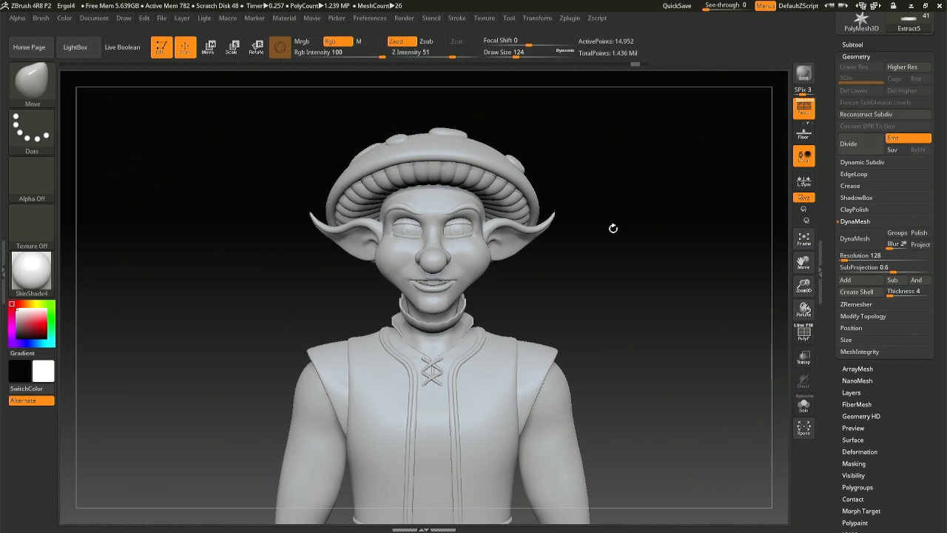
drag(613, 227, 654, 277)
ctrl+right_drag(777, 419, 678, 344)
alt+drag(662, 268, 644, 441)
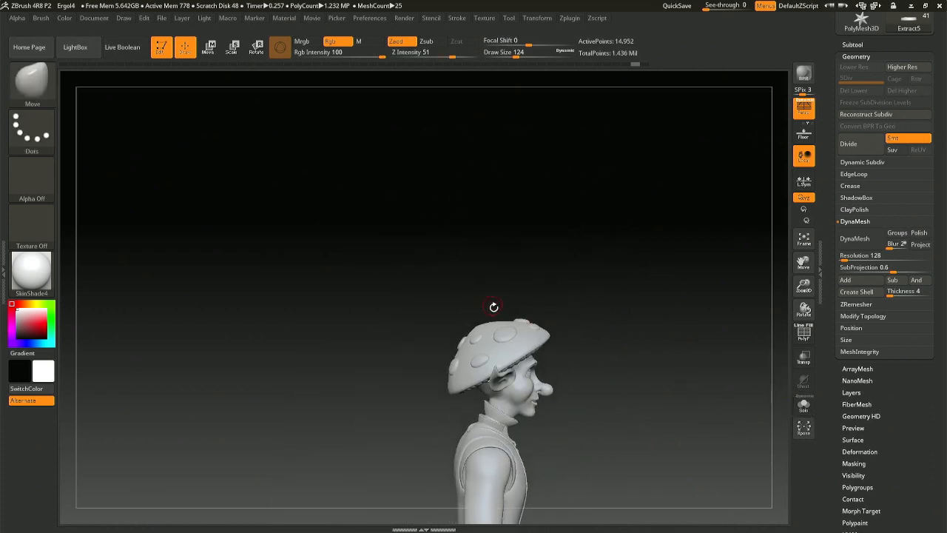
Isolate the active subtool and select Cylinder3D, comparing its outline from below with the Extract5 ring.
click(800, 405)
scroll(871, 200, up, 3)
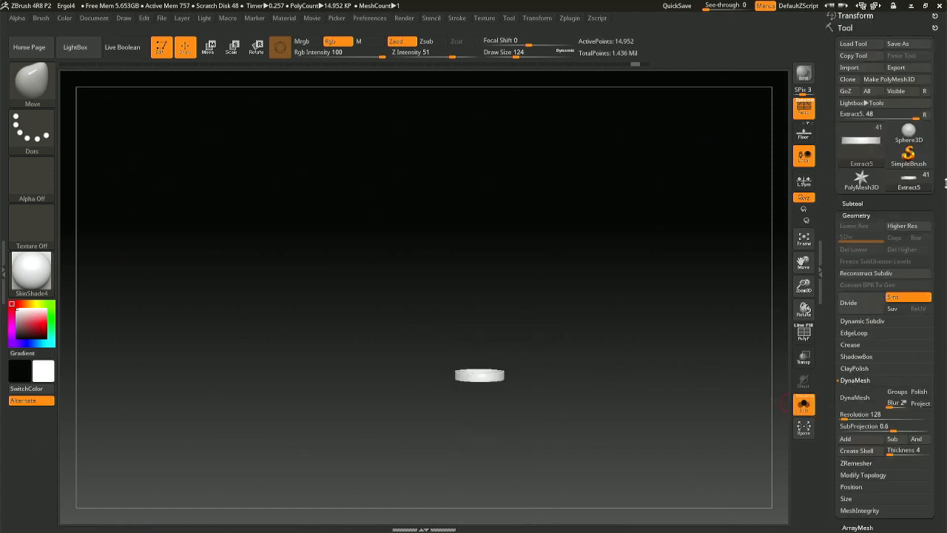
click(853, 202)
click(903, 243)
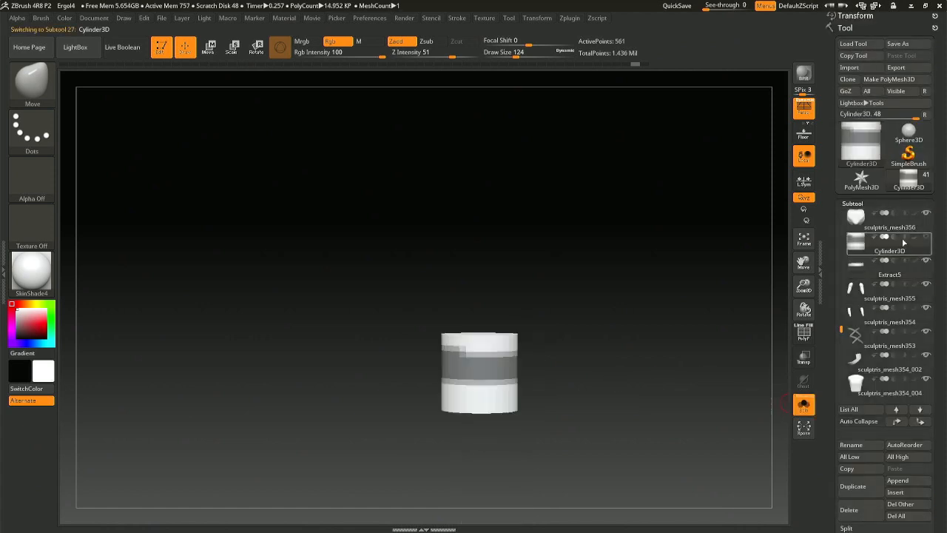
drag(590, 214, 585, 321)
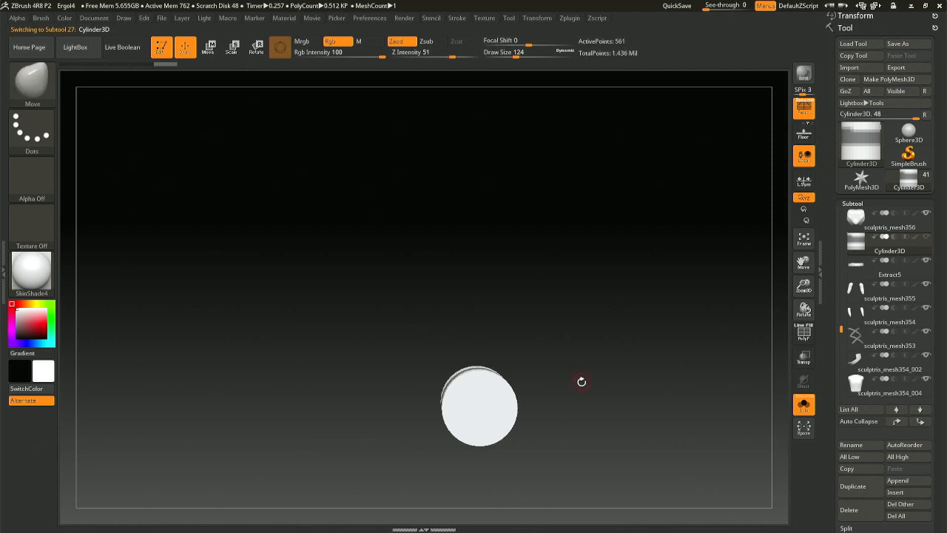
alt+drag(582, 381, 545, 334)
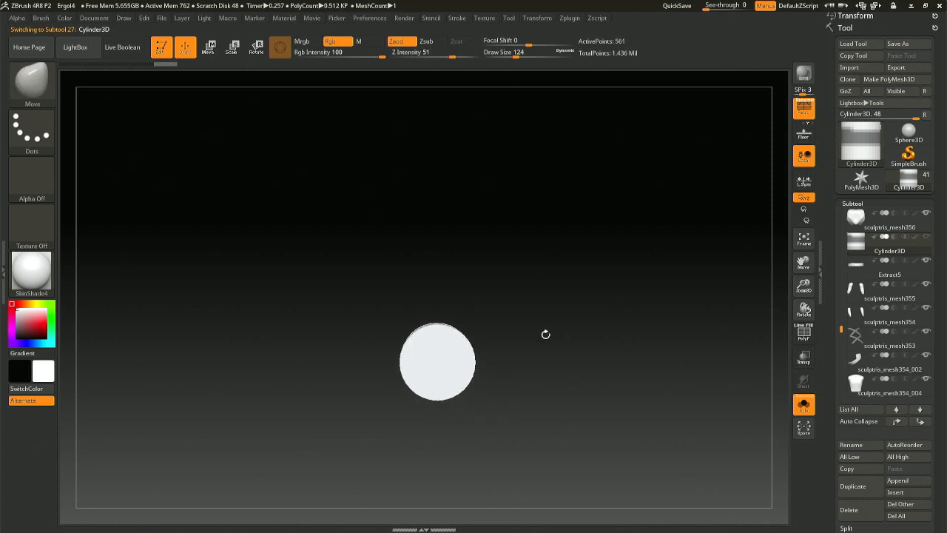
click(917, 266)
click(872, 247)
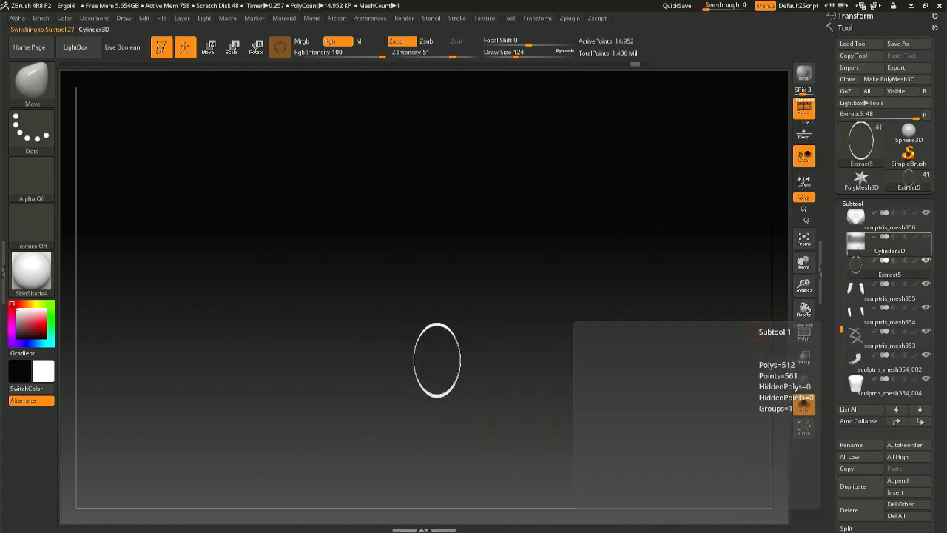
Centre the gizmo on Cylinder3D and scale it to about 0.6 along Z to match the oval outline of Extract5.
key(r)
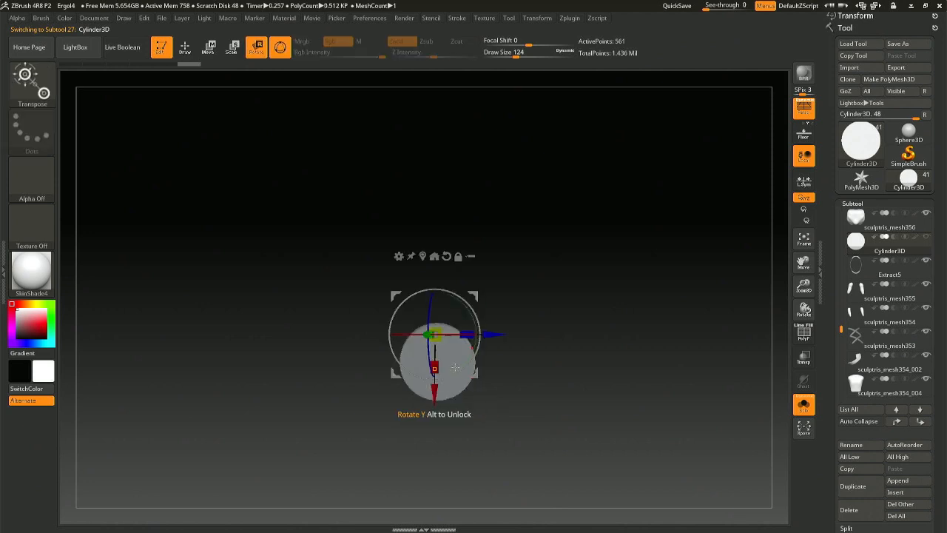
click(424, 256)
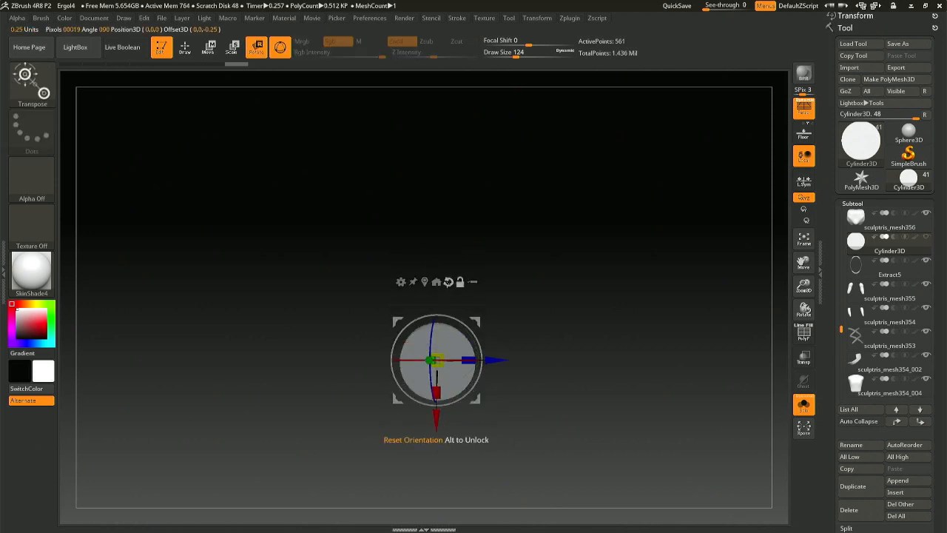
drag(474, 368, 519, 304)
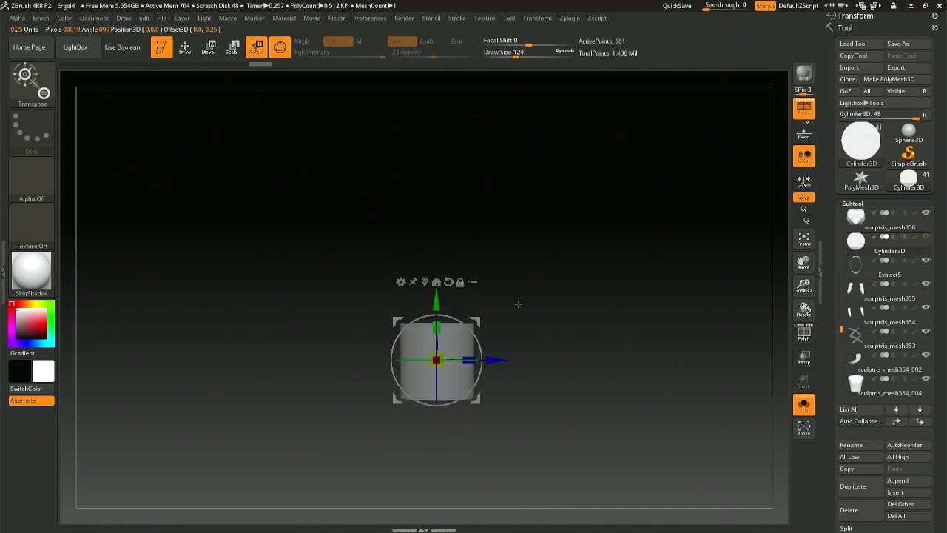
ctrl+right_drag(523, 343, 538, 412)
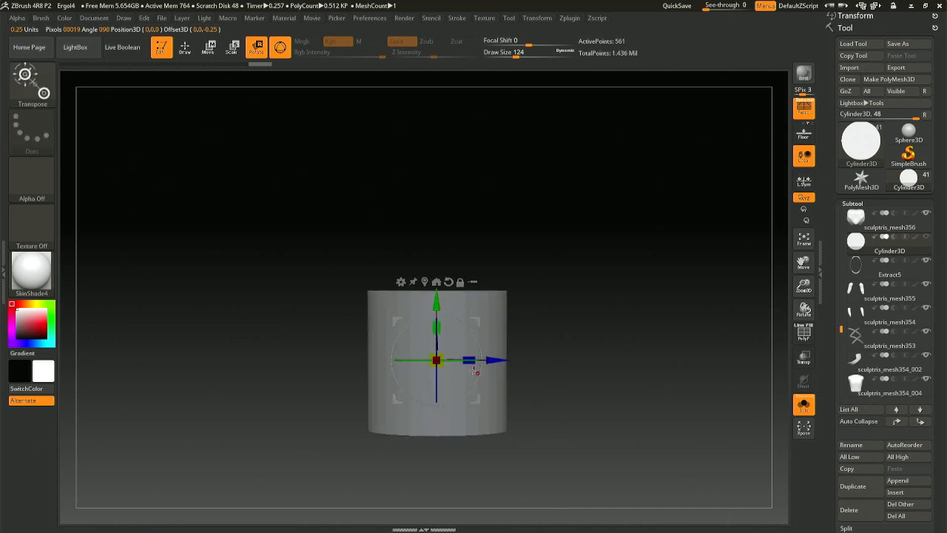
drag(478, 361, 437, 357)
key(ctrl+z)
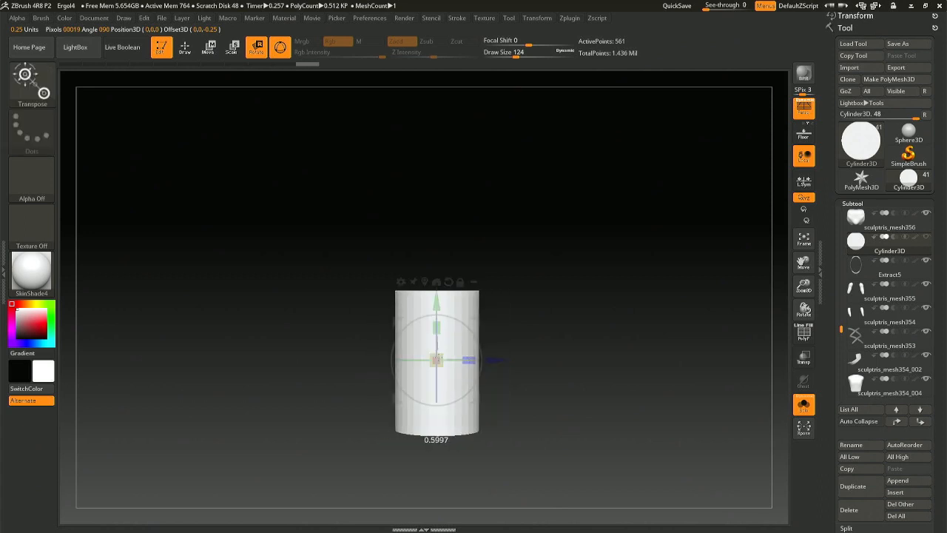
shift+drag(562, 333, 578, 373)
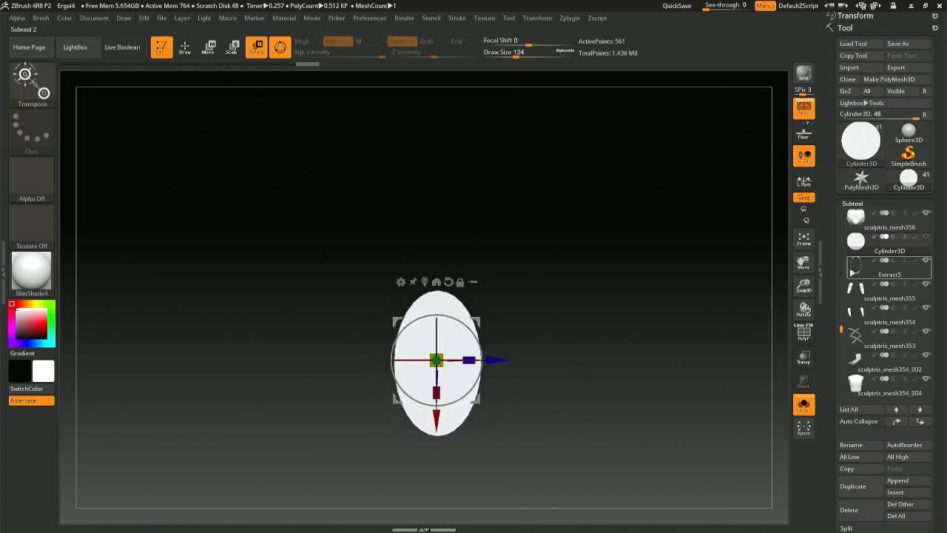
click(852, 272)
click(856, 241)
Return to Draw mode and mask a horizontal band around the middle of the oval cylinder.
drag(522, 348, 569, 349)
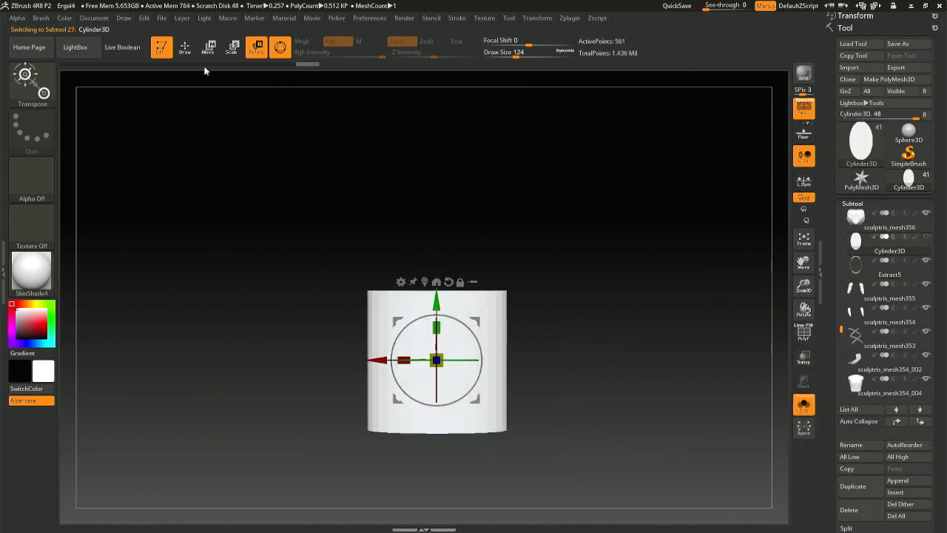
click(185, 46)
key(ctrl)
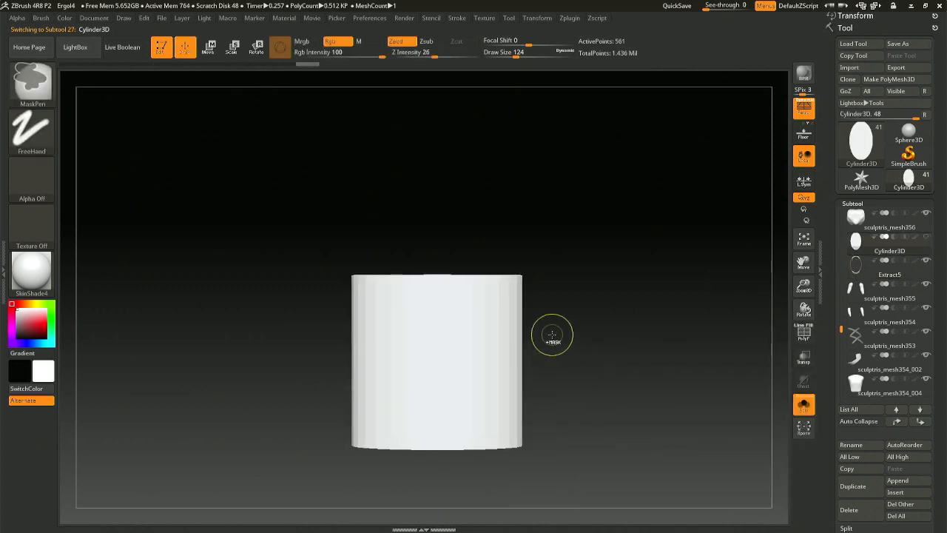
key(ctrl+d)
key(ctrl+z)
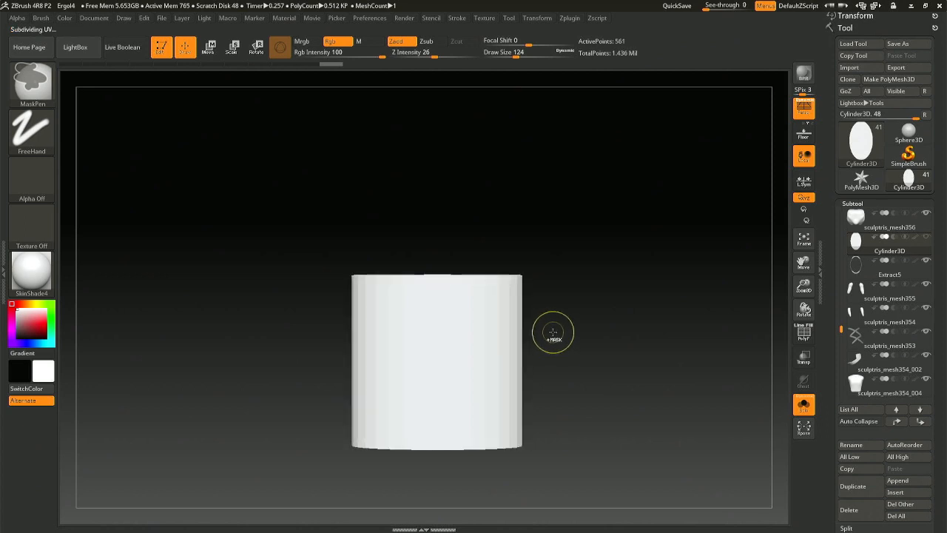
mouse_move(549, 334)
ctrl+mouse_down()
mouse_move(244, 392)
mouse_move(493, 371)
ctrl+mouse_up()
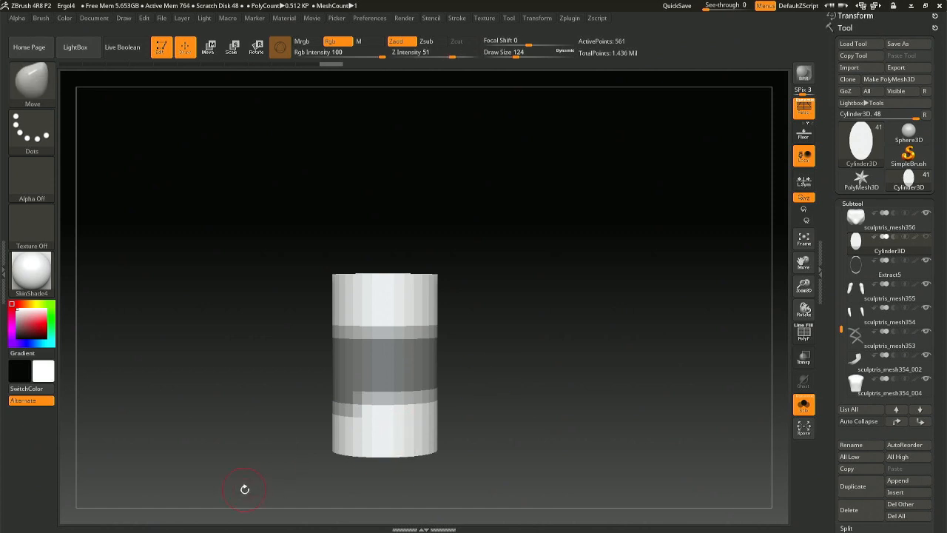
Turn off perspective and remask the cylinder's middle with an even horizontal band.
key(p)
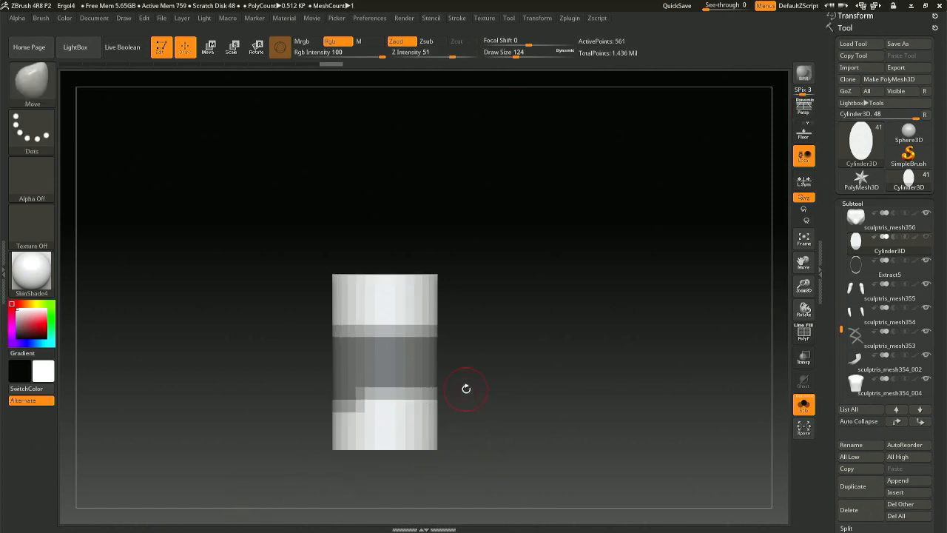
ctrl+drag(467, 389, 205, 360)
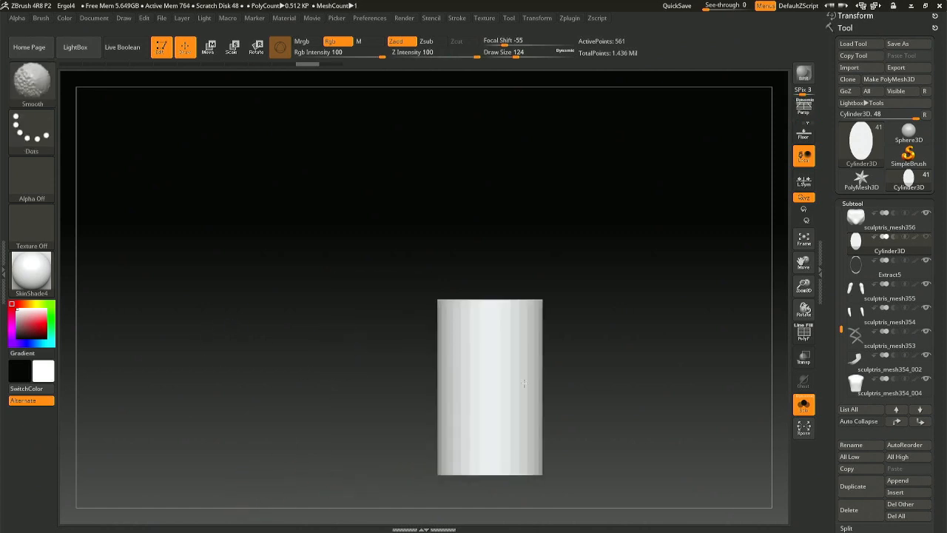
shift+drag(338, 348, 589, 385)
mouse_move(529, 393)
ctrl+mouse_down()
mouse_move(235, 318)
mouse_move(237, 326)
ctrl+mouse_up()
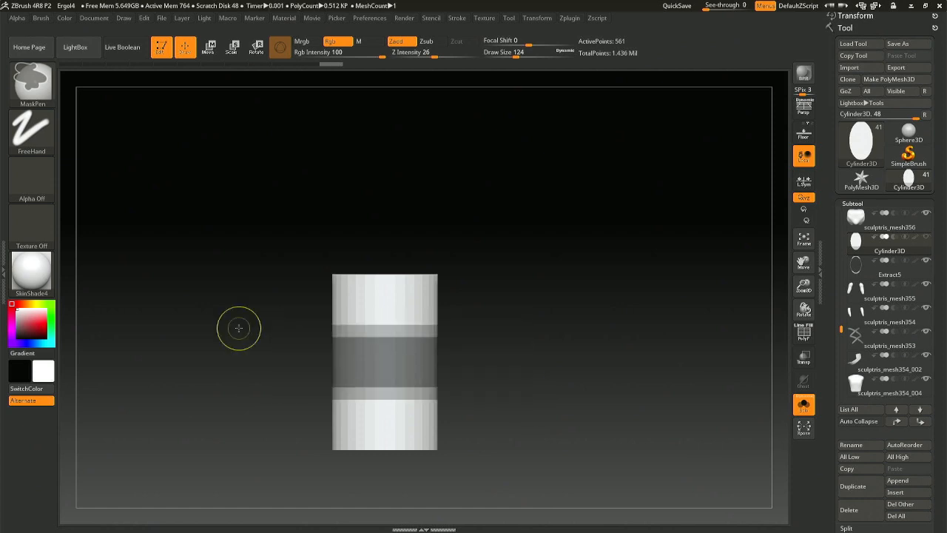
drag(486, 391, 422, 385)
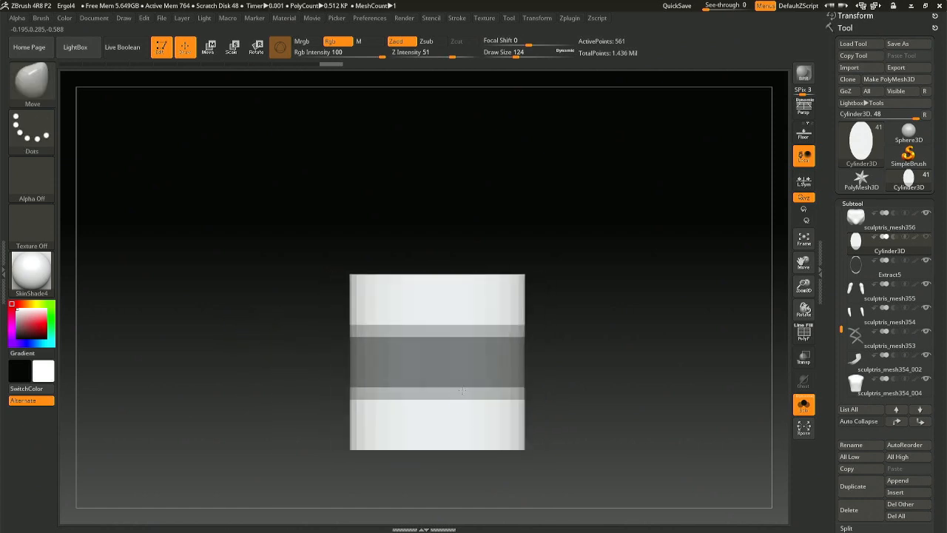
Try extracting the masked band of Cylinder3D with a thickness of 0.016 and a smoothness of 5.
click(853, 201)
click(857, 216)
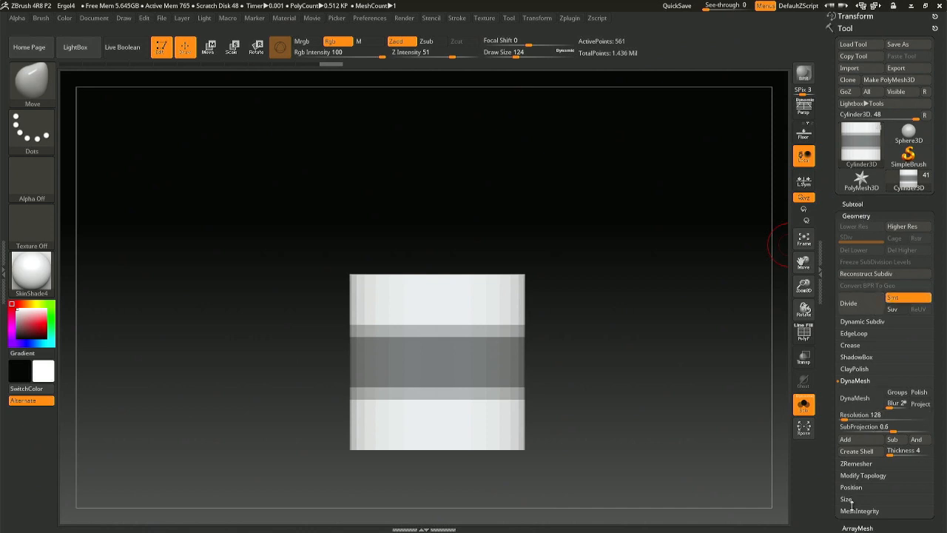
drag(944, 484, 928, 280)
click(861, 200)
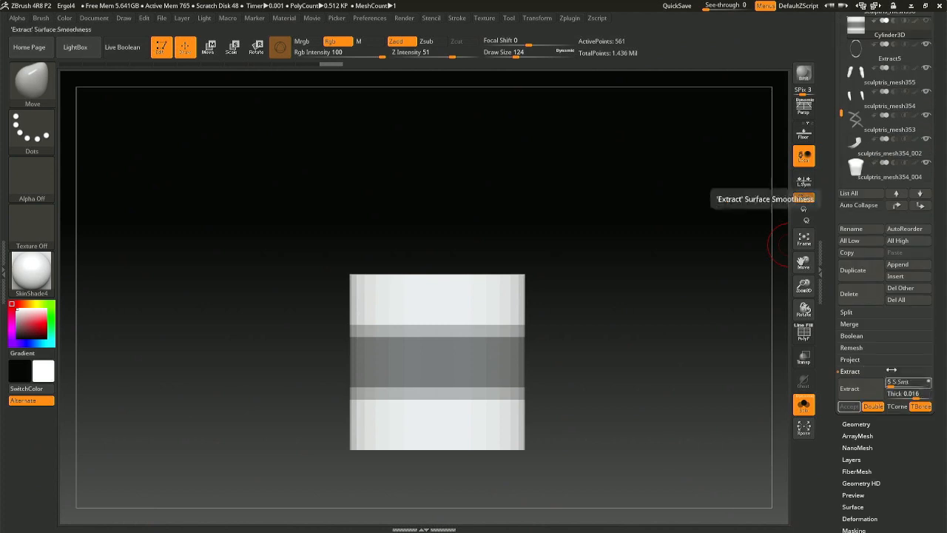
click(856, 387)
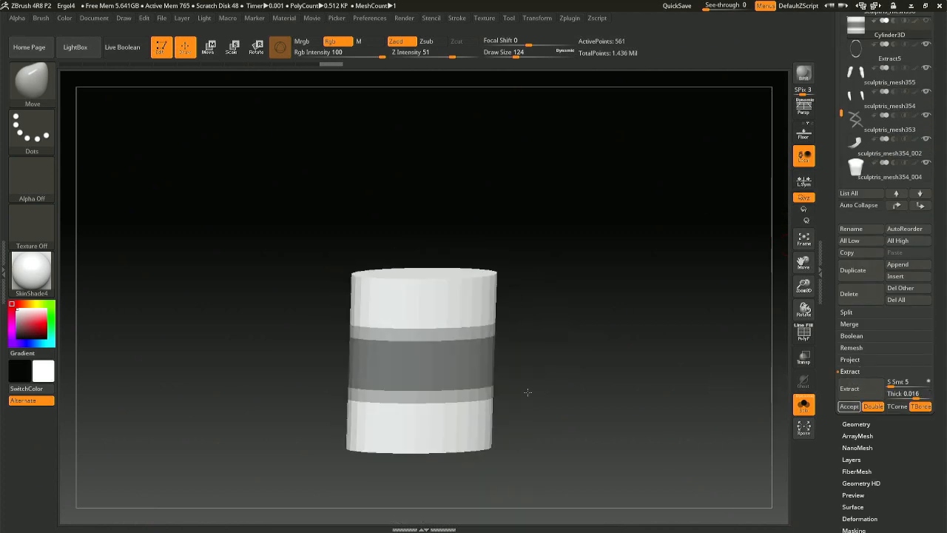
drag(528, 390, 671, 394)
click(852, 389)
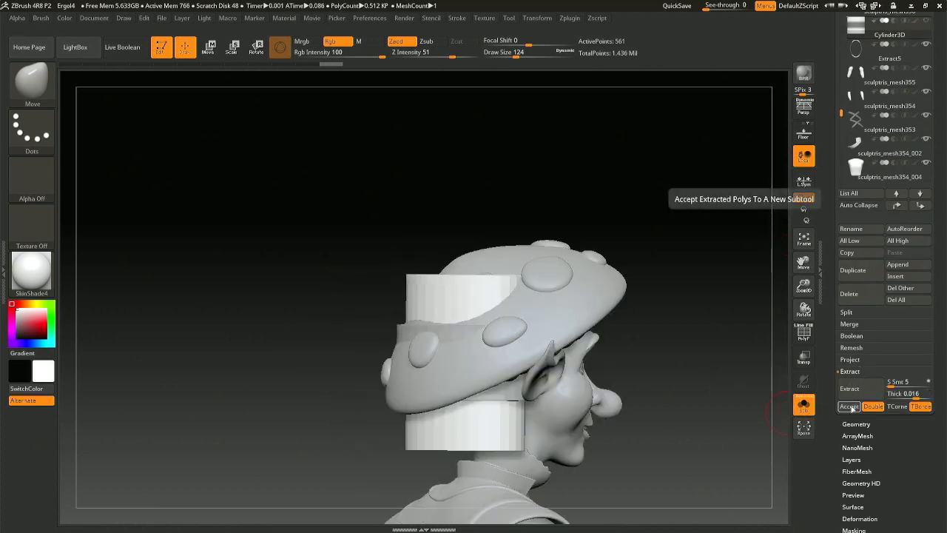
drag(653, 351, 648, 369)
Extract the masked band of Cylinder3D with a thickness of 0.007 and accept it as a new subtool.
click(910, 398)
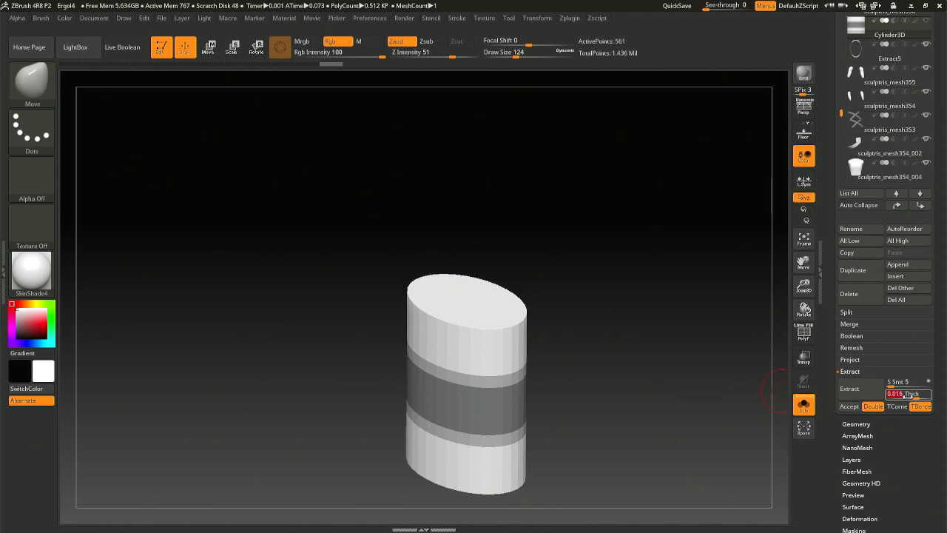
text(07)
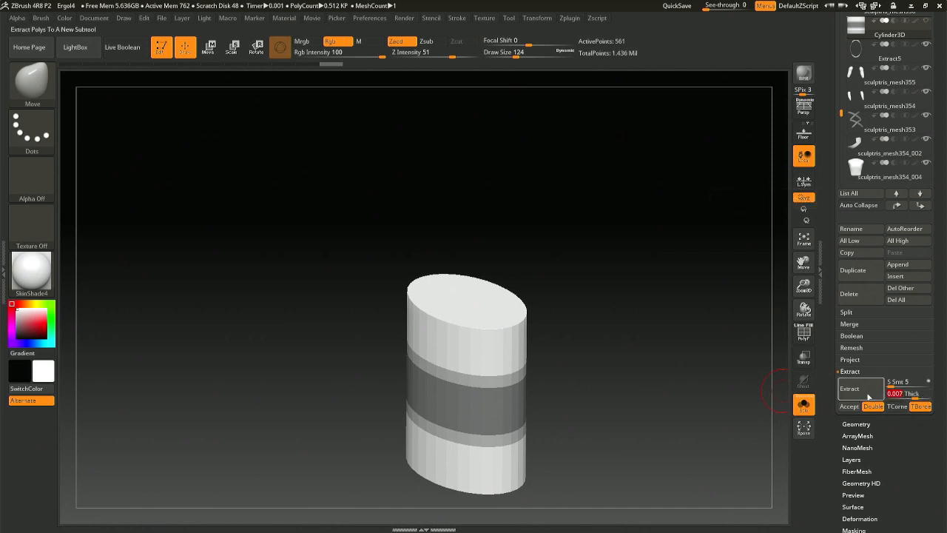
click(866, 390)
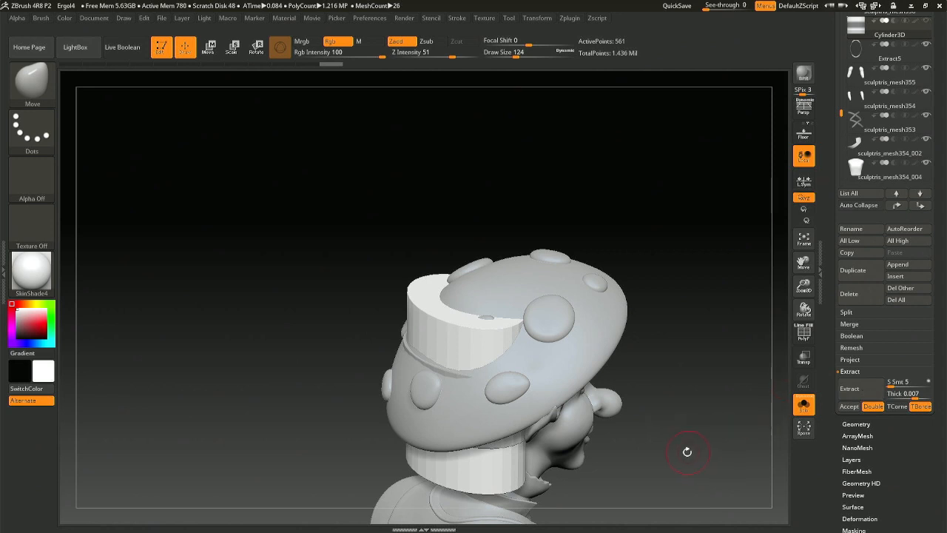
drag(686, 451, 688, 409)
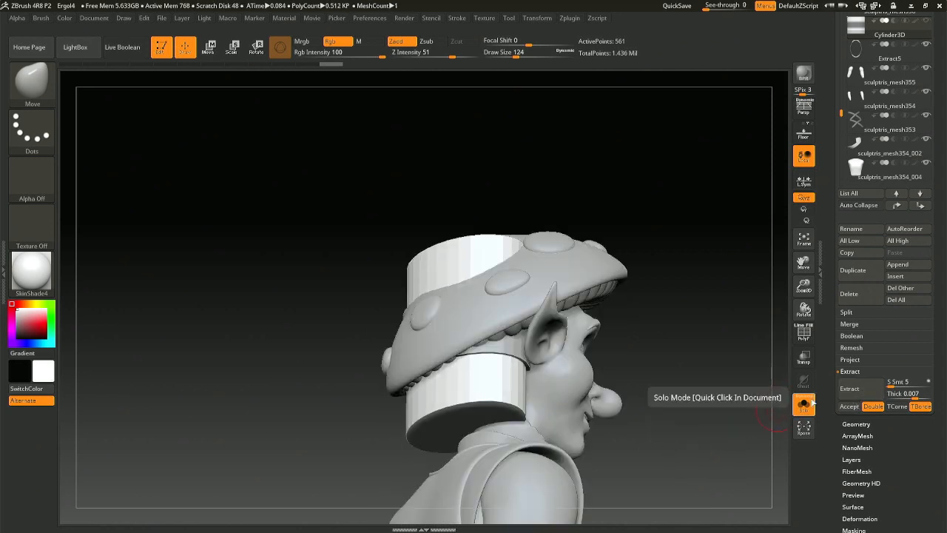
click(852, 408)
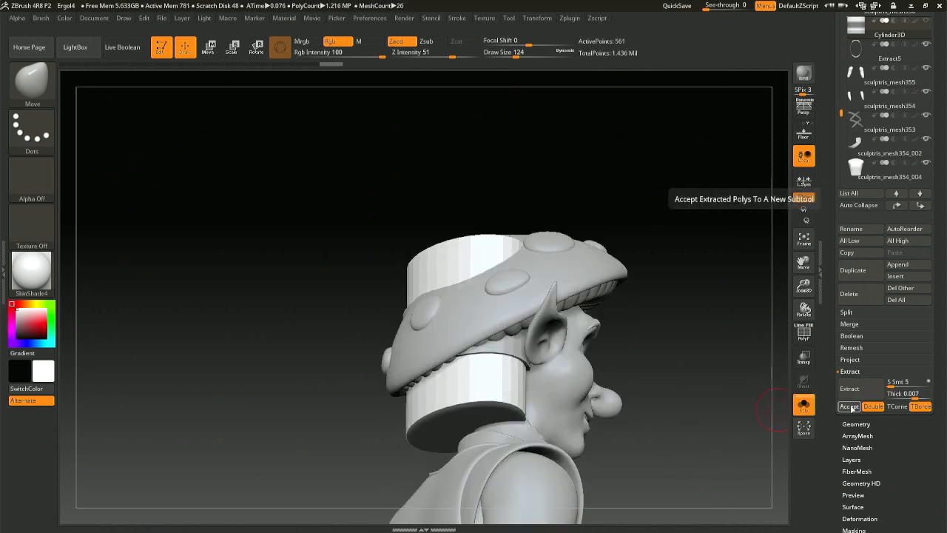
drag(664, 397, 619, 330)
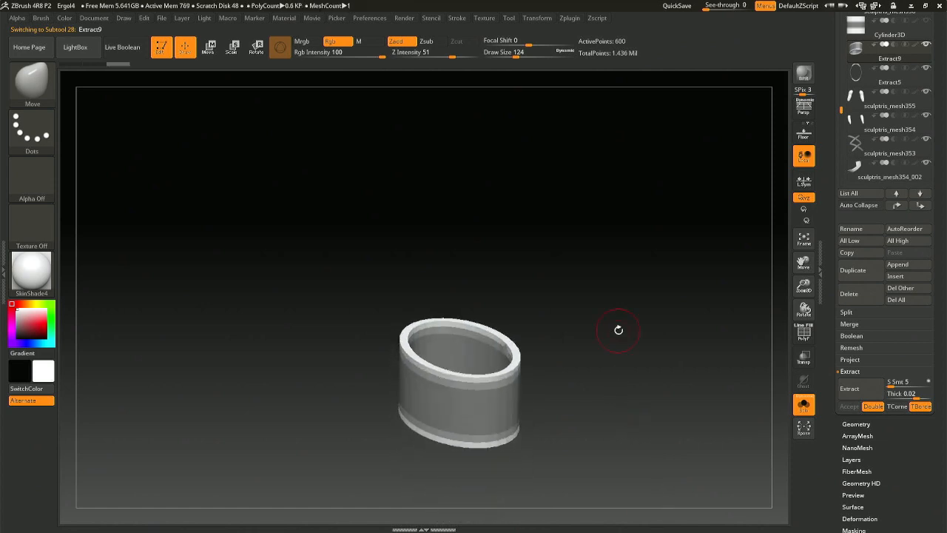
Delete the newly extracted thick band and the old Extract5 ring from the subtools.
drag(946, 202, 946, 210)
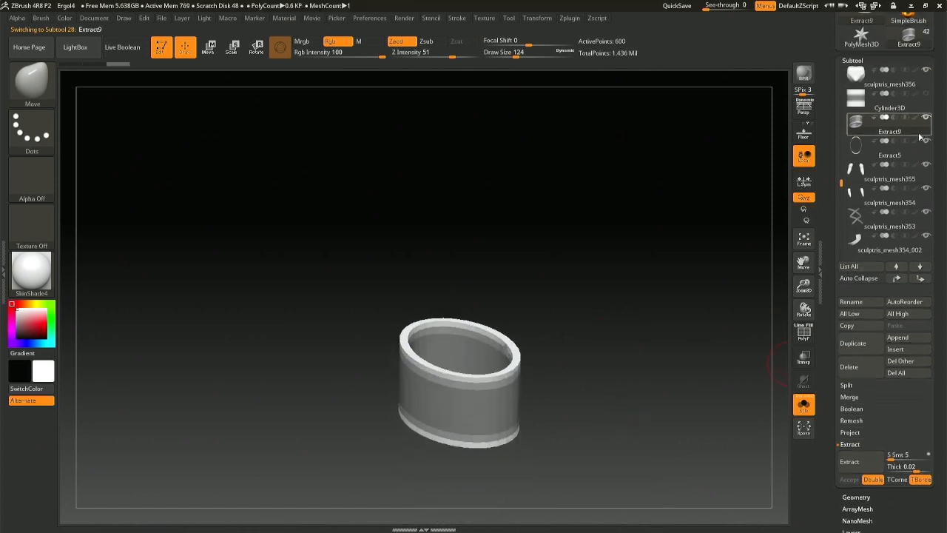
click(849, 366)
click(772, 387)
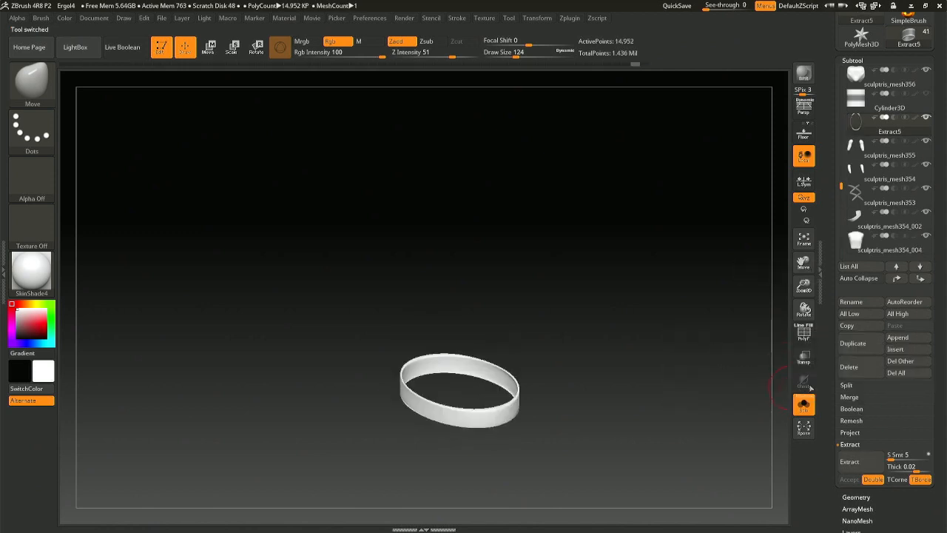
click(852, 368)
click(771, 388)
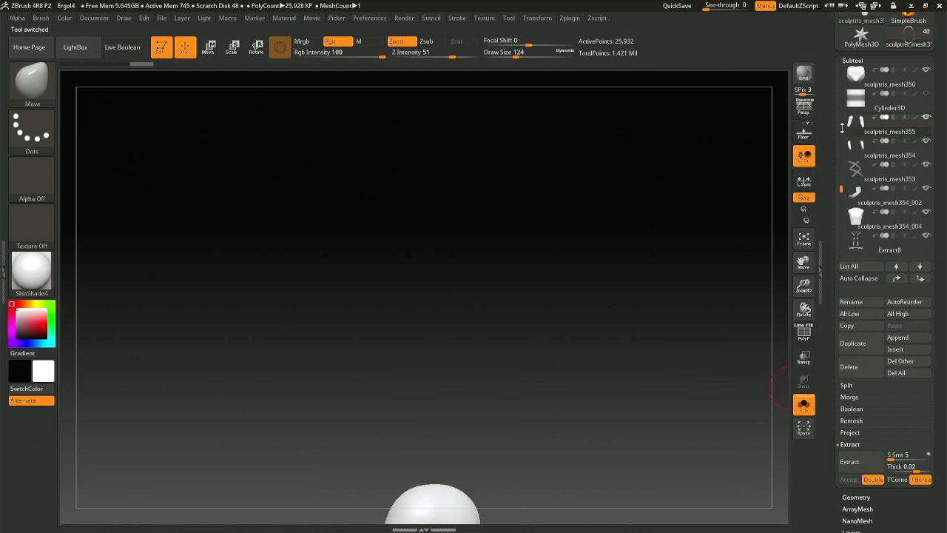
Extract Cylinder3D's masked band again with a thickness of 0.004 and accept it as a new subtool.
click(908, 465)
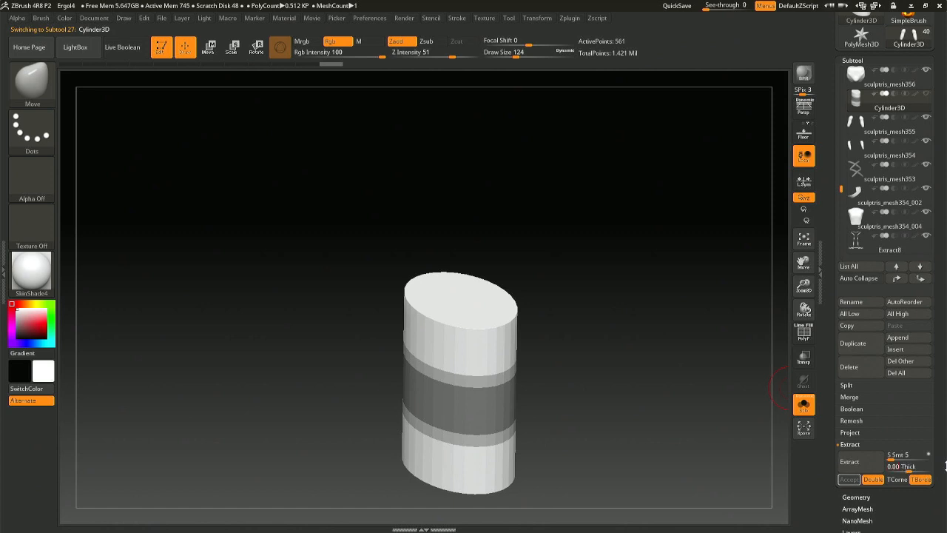
text(0.004)
click(858, 462)
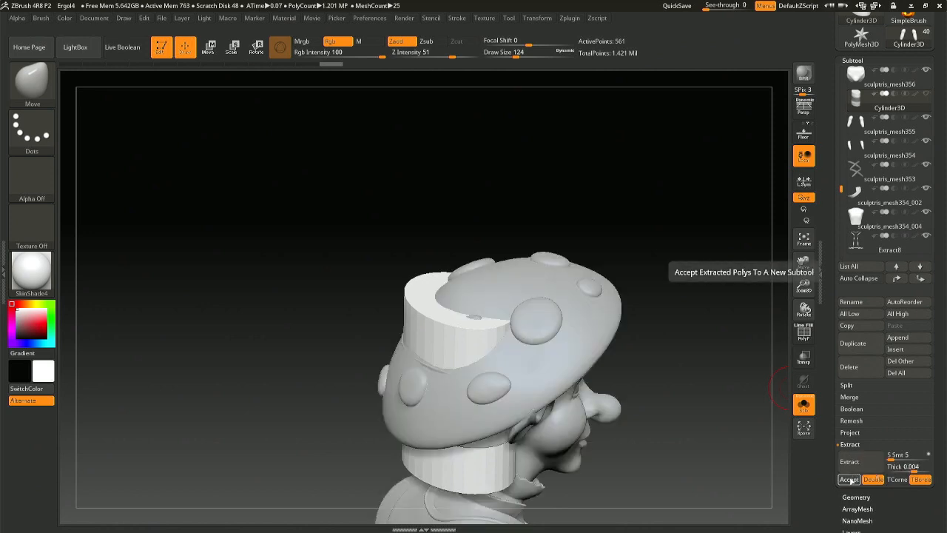
click(848, 478)
Clear the mask on the newly extracted oval band.
mouse_move(666, 450)
mouse_down()
mouse_move(652, 506)
mouse_move(651, 421)
mouse_move(596, 422)
mouse_move(614, 432)
mouse_move(620, 411)
mouse_move(613, 423)
mouse_move(628, 447)
mouse_up()
ctrl+click(620, 413)
ctrl+right_drag(627, 446, 619, 422)
drag(620, 423, 572, 417)
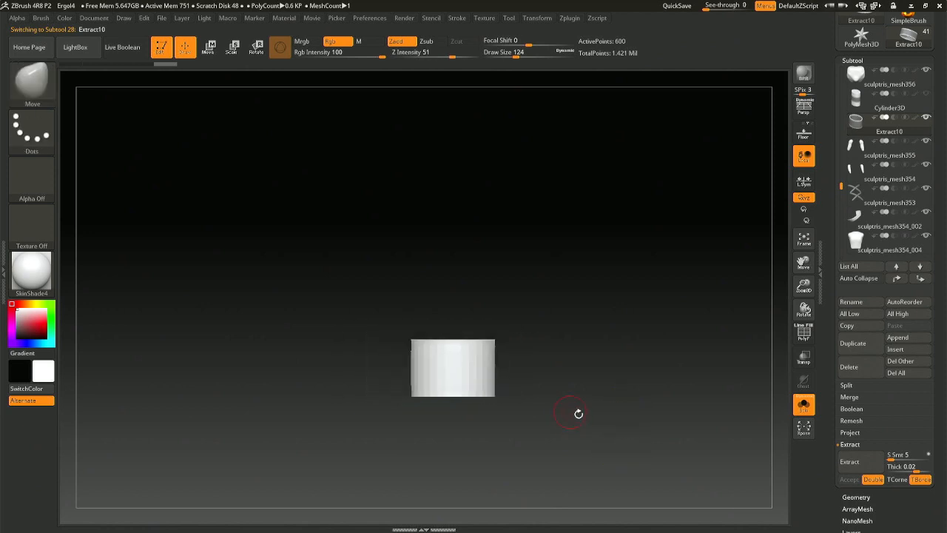
Show the whole figure and move the oval band from the head down to the waist, tilting it to follow the waistline.
click(804, 403)
drag(634, 455, 663, 231)
key(r)
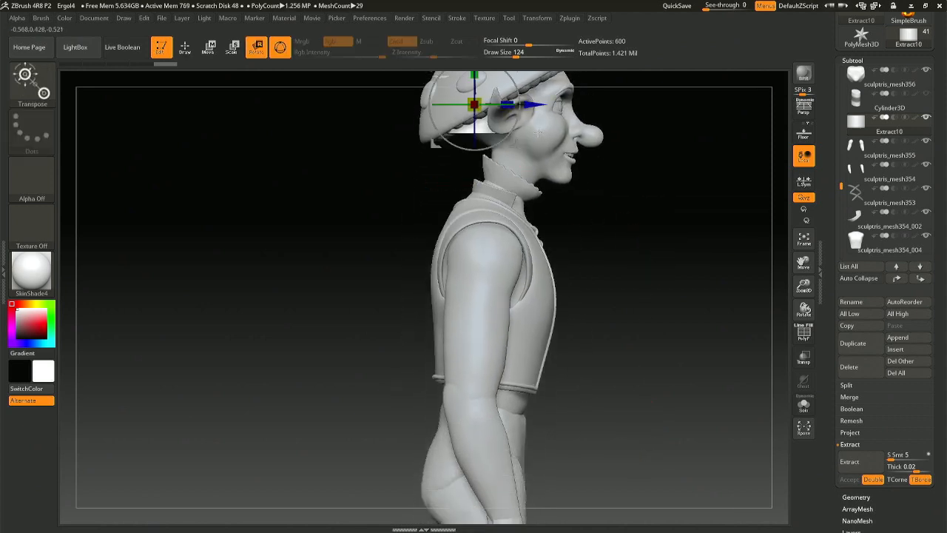
drag(513, 142, 529, 442)
drag(493, 373, 548, 419)
drag(637, 429, 480, 405)
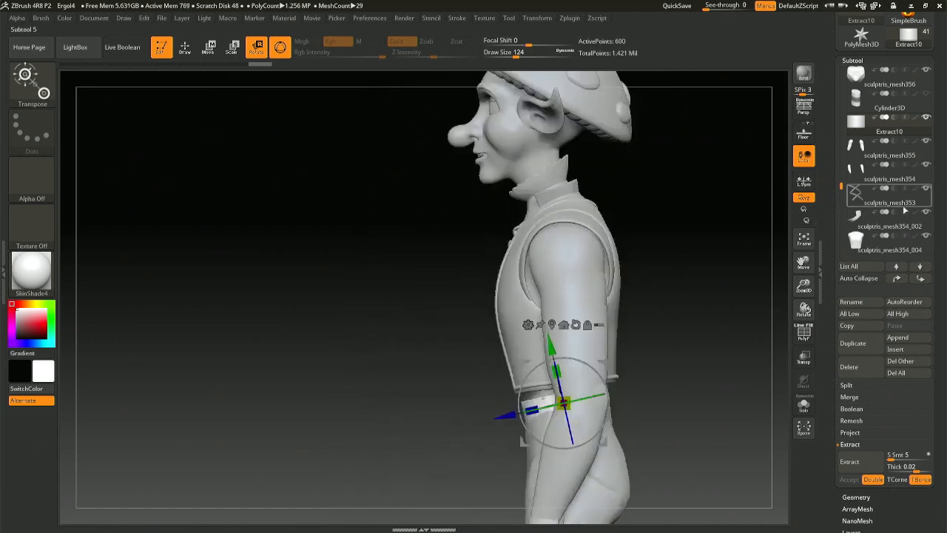
Hide the arm subtools sculptris_mesh355 and sculptris_mesh354 to expose the waist.
click(927, 144)
click(928, 168)
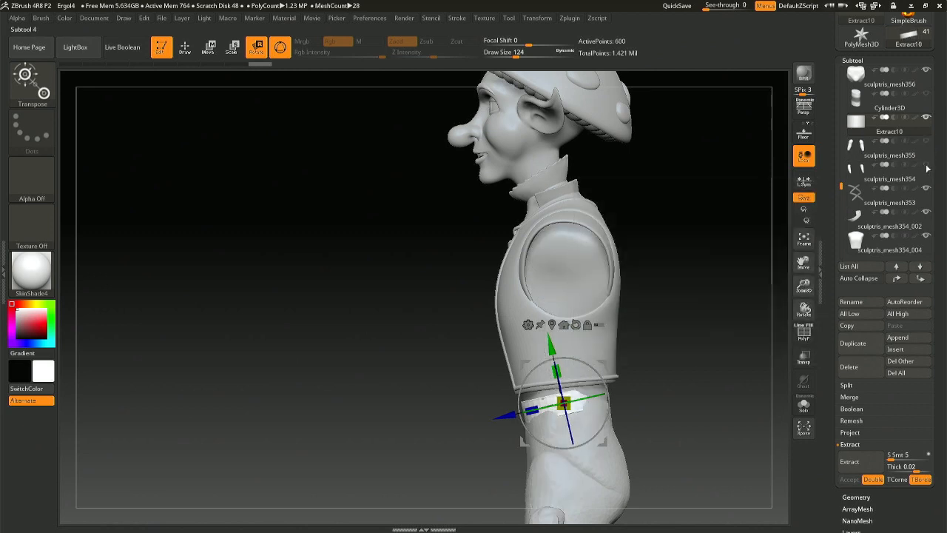
alt+right_drag(608, 390, 605, 345)
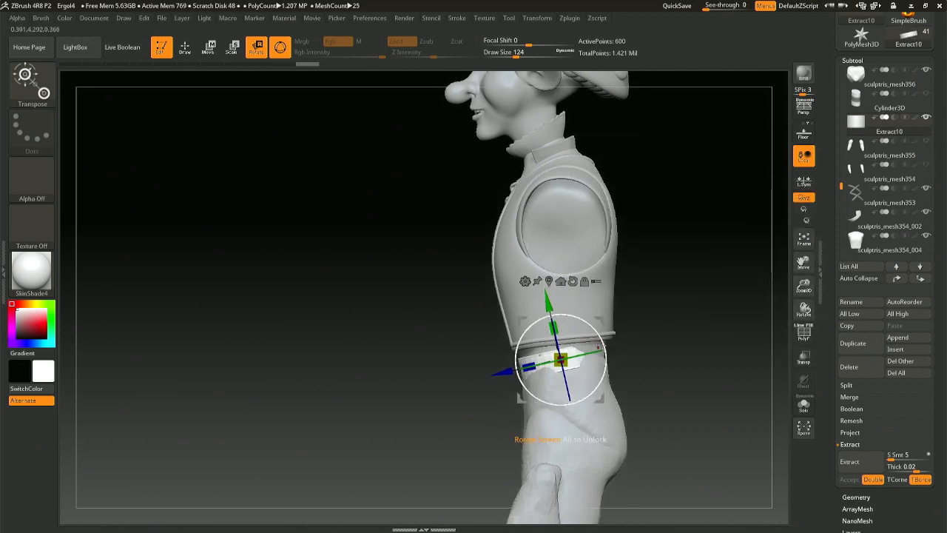
Adjust the band's tilt and height in side view and enlarge it to wrap around the hips.
drag(604, 346, 605, 349)
drag(551, 299, 553, 306)
drag(562, 366, 576, 358)
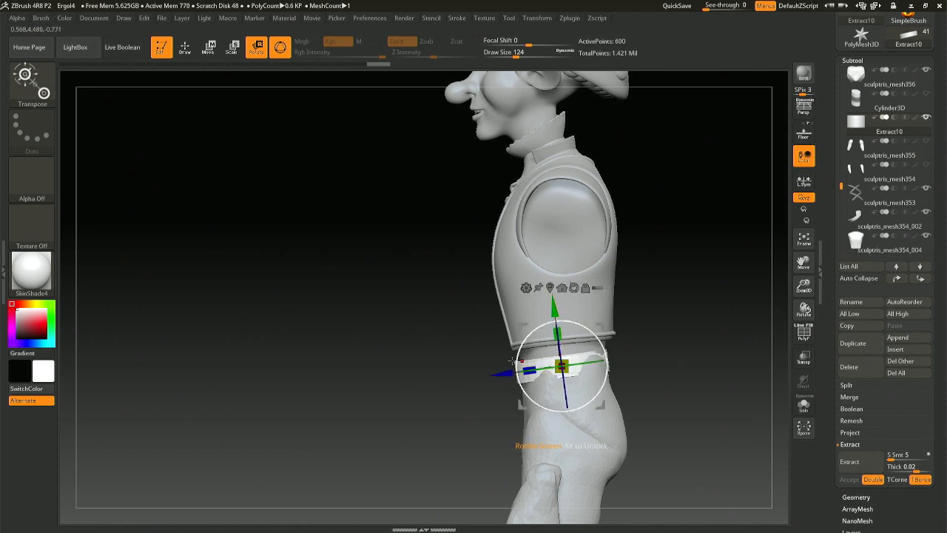
drag(500, 371, 498, 372)
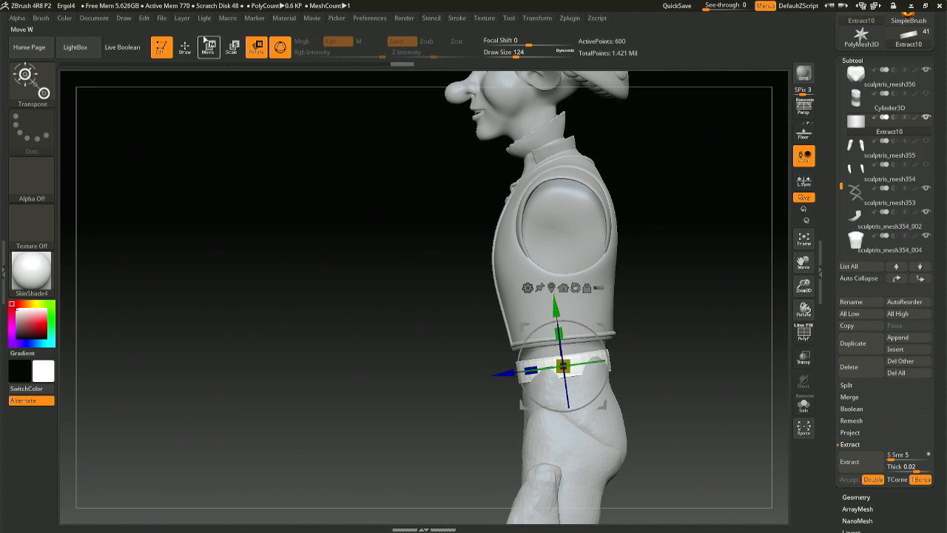
click(185, 48)
Lower the band by about 0.16 in front view so it sits on the hips, and return to Draw mode.
drag(311, 296, 405, 327)
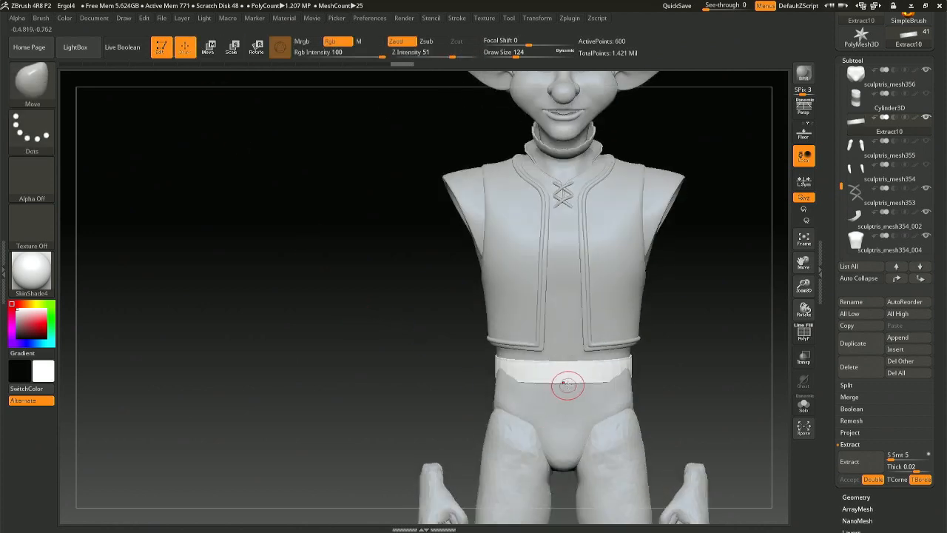
key(r)
drag(564, 310, 560, 312)
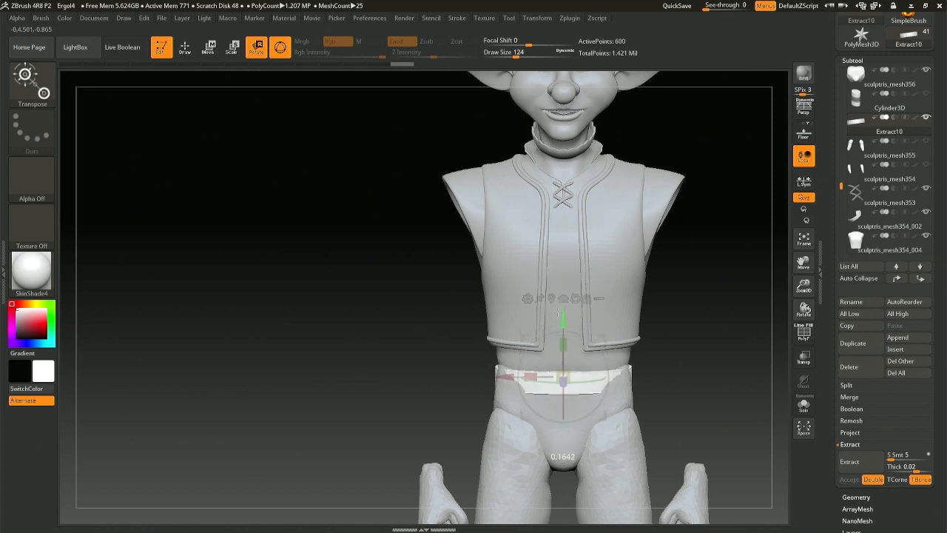
click(186, 55)
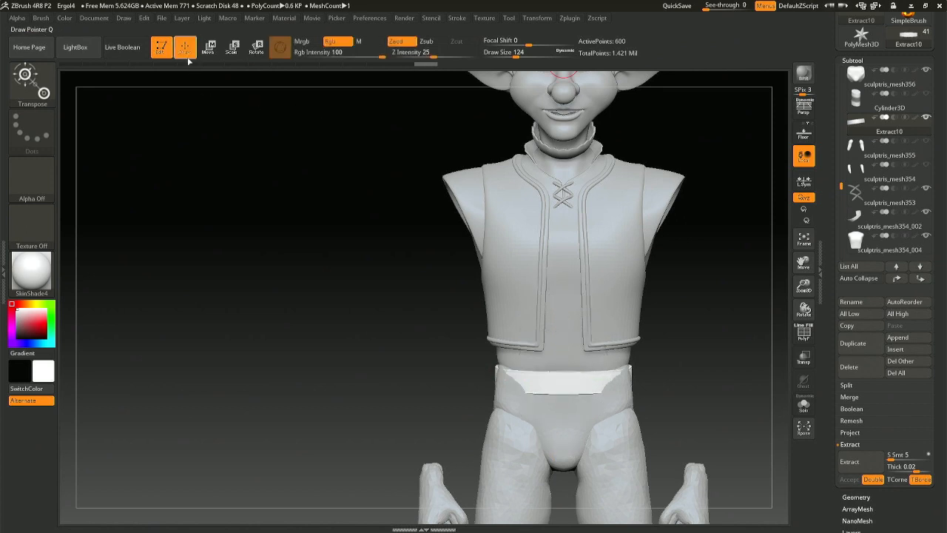
Isolate the hip band and subdivide it once to smooth its shape.
mouse_move(559, 393)
alt+right_down()
mouse_move(527, 322)
mouse_move(470, 325)
alt+right_up()
mouse_move(586, 315)
right_down()
mouse_move(564, 312)
mouse_move(629, 311)
mouse_move(634, 419)
mouse_move(679, 436)
right_up()
key(ctrl)
click(804, 406)
mouse_move(598, 373)
right_down()
mouse_move(583, 368)
mouse_move(588, 481)
mouse_move(592, 372)
right_up()
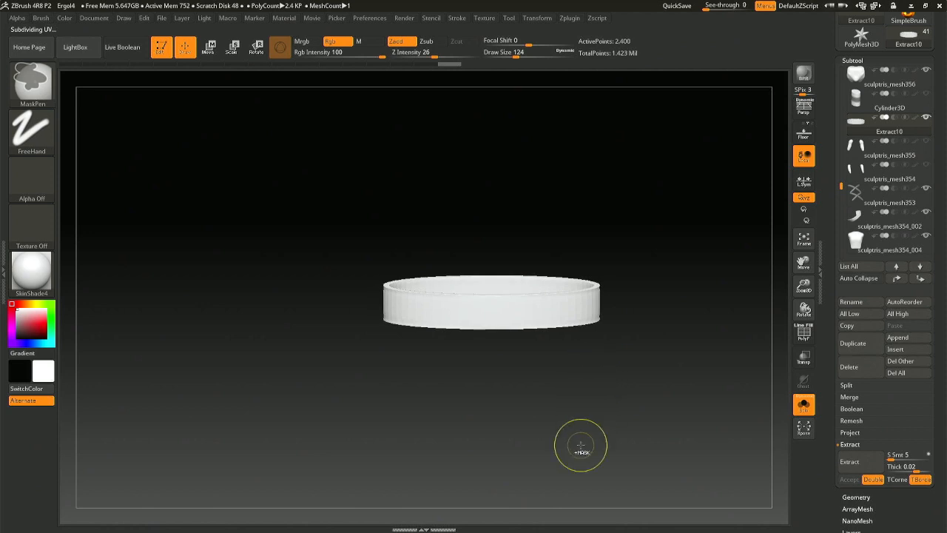
right_drag(581, 444, 582, 472)
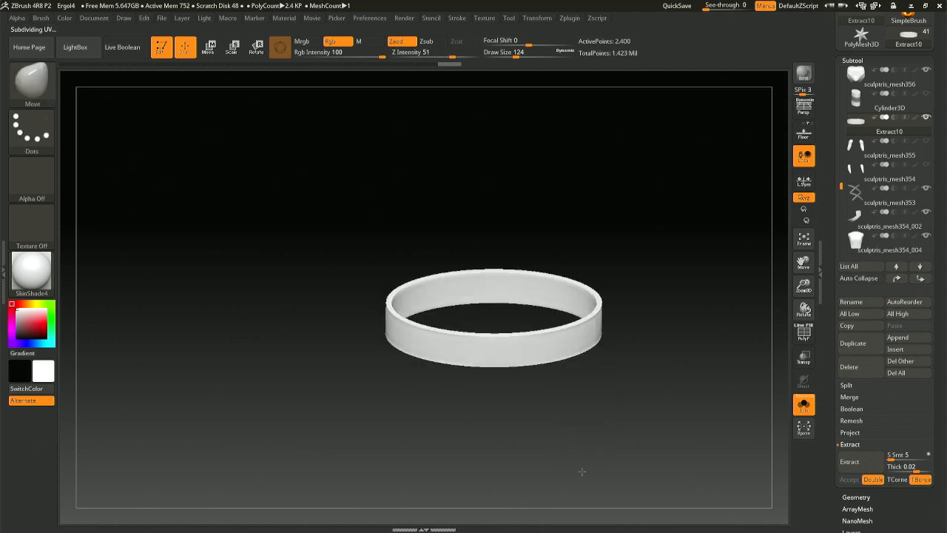
Show all subtools again and examine from several angles how the band fits around the hips and below the vest.
click(805, 405)
right_drag(530, 411, 462, 328)
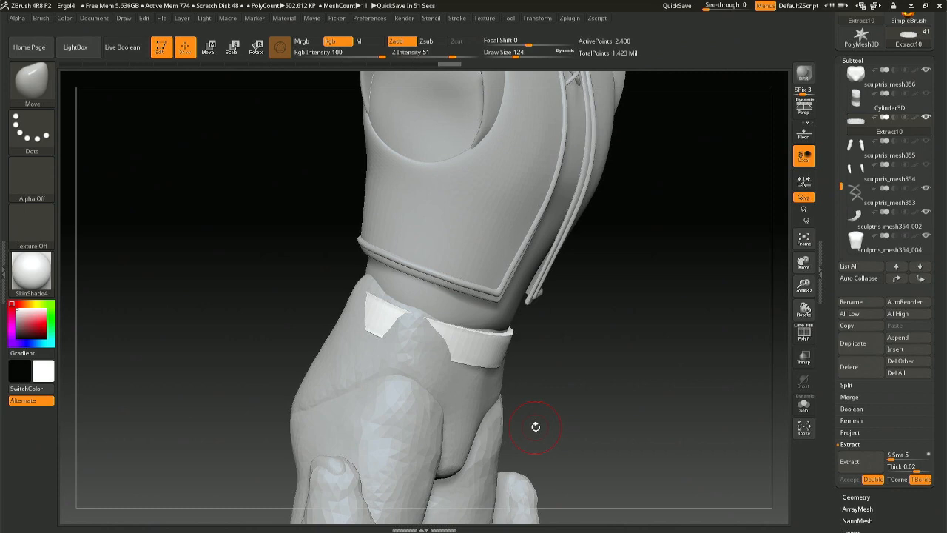
mouse_move(536, 427)
mouse_down()
mouse_move(463, 405)
mouse_move(563, 390)
mouse_move(489, 405)
mouse_move(501, 392)
mouse_up()
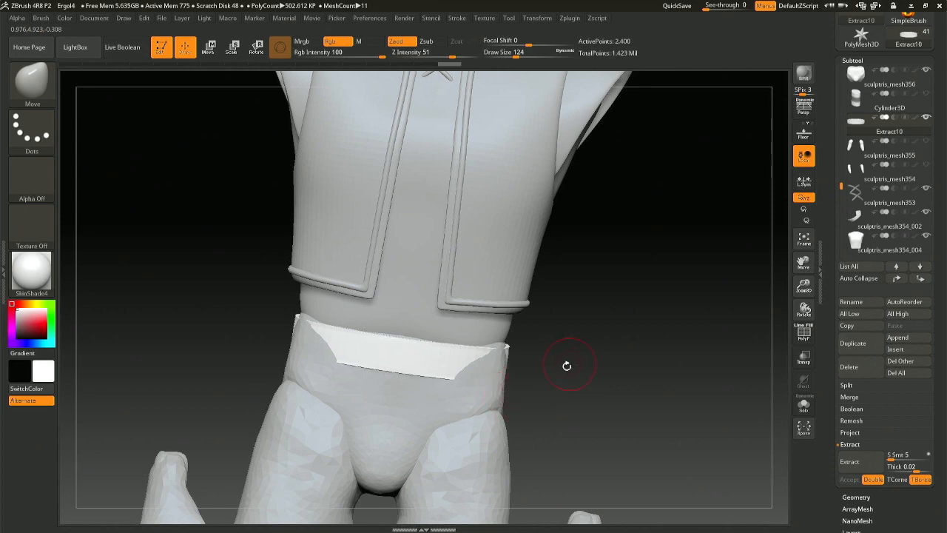
drag(564, 367, 598, 360)
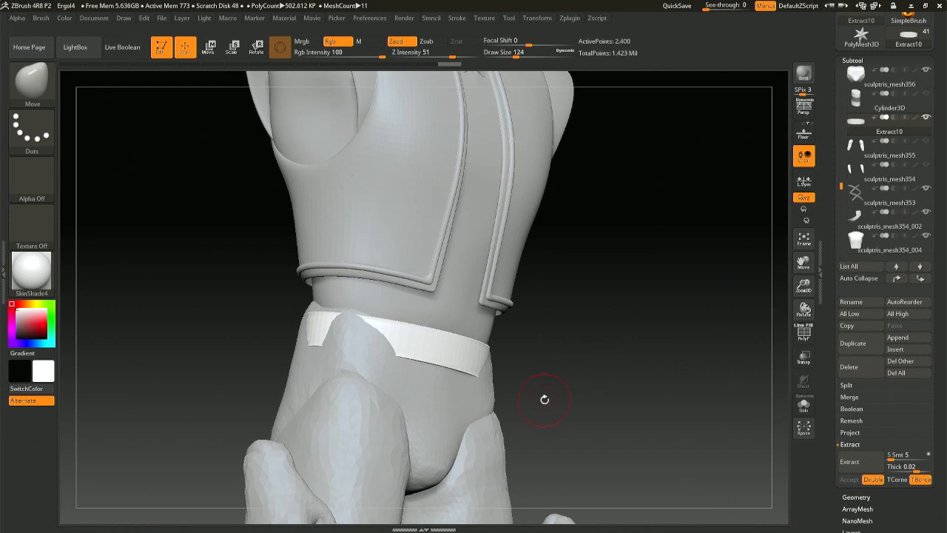
drag(545, 400, 523, 408)
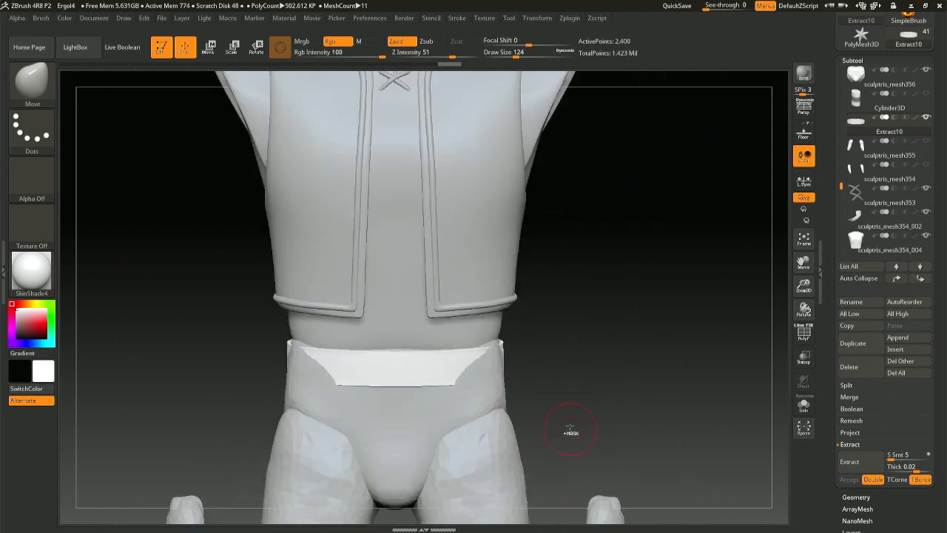
ctrl+right_drag(570, 429, 558, 387)
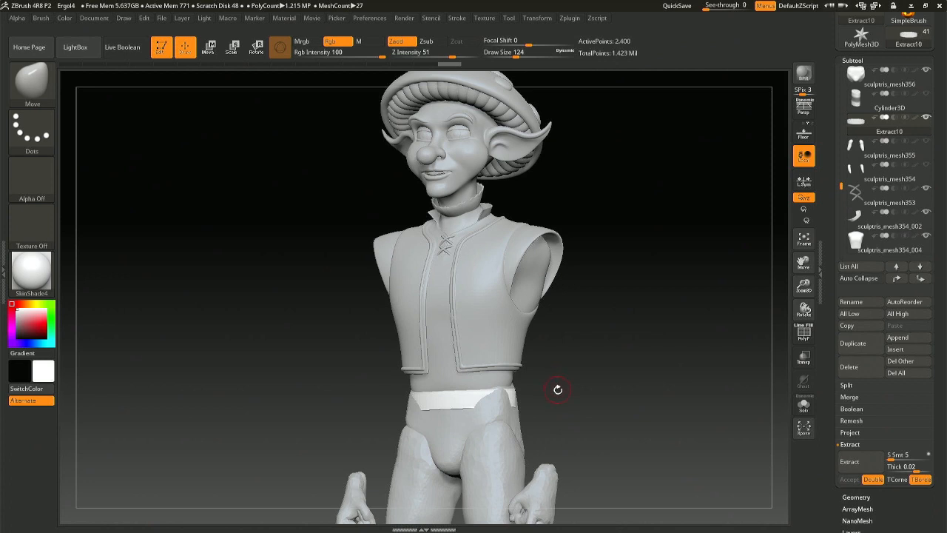
right_drag(490, 313, 500, 316)
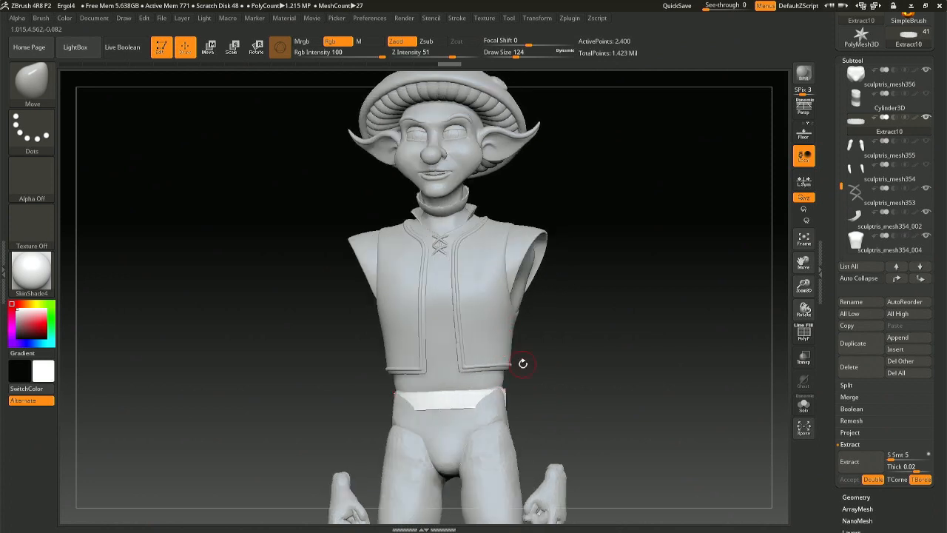
right_drag(523, 363, 540, 373)
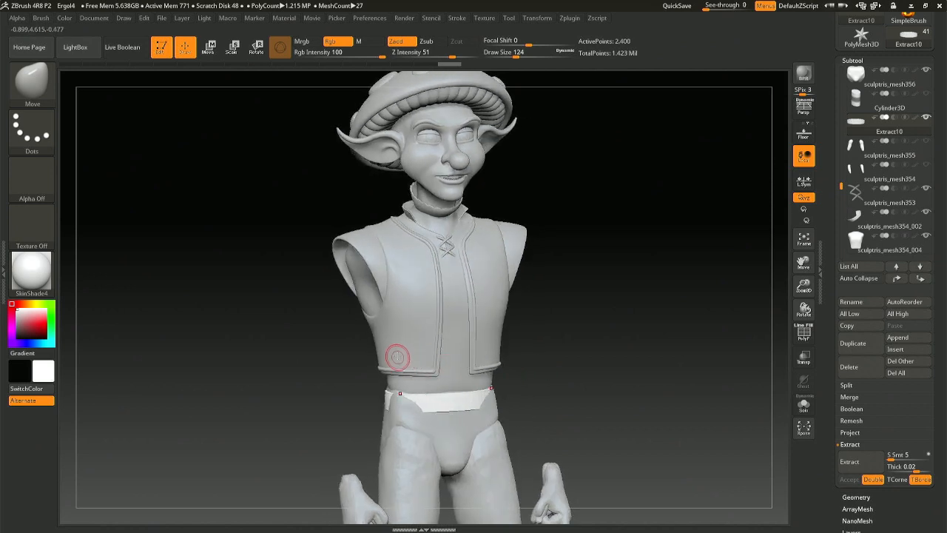
Make the vest the active subtool and set the masking brush to MaskRect.
mouse_move(417, 292)
ctrl+right_down()
mouse_move(412, 277)
mouse_move(392, 270)
ctrl+right_up()
alt+click(392, 271)
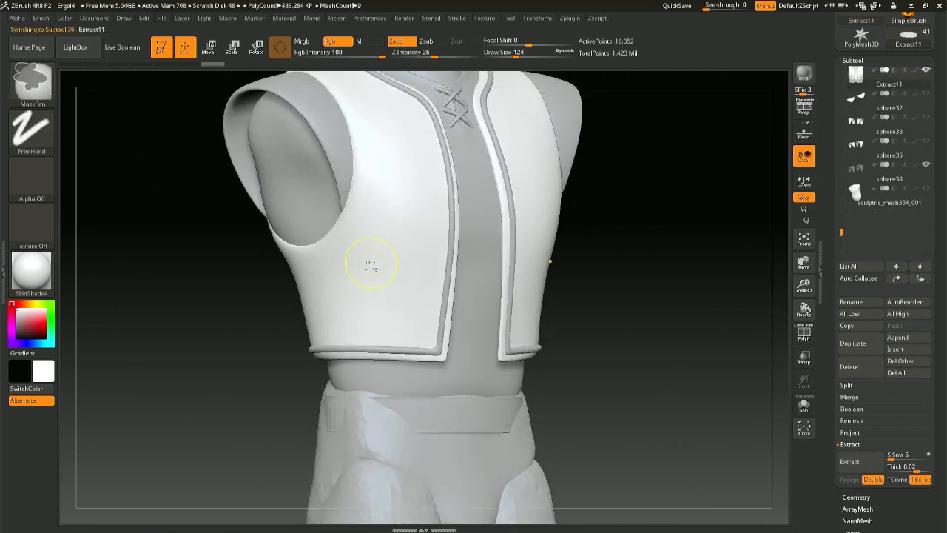
ctrl+drag(369, 261, 411, 305)
key(ctrl+z)
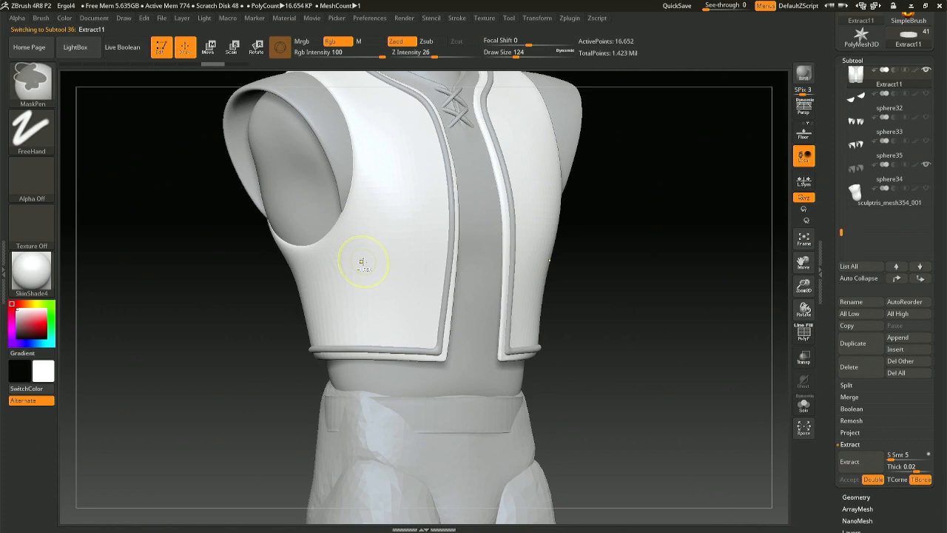
click(33, 96)
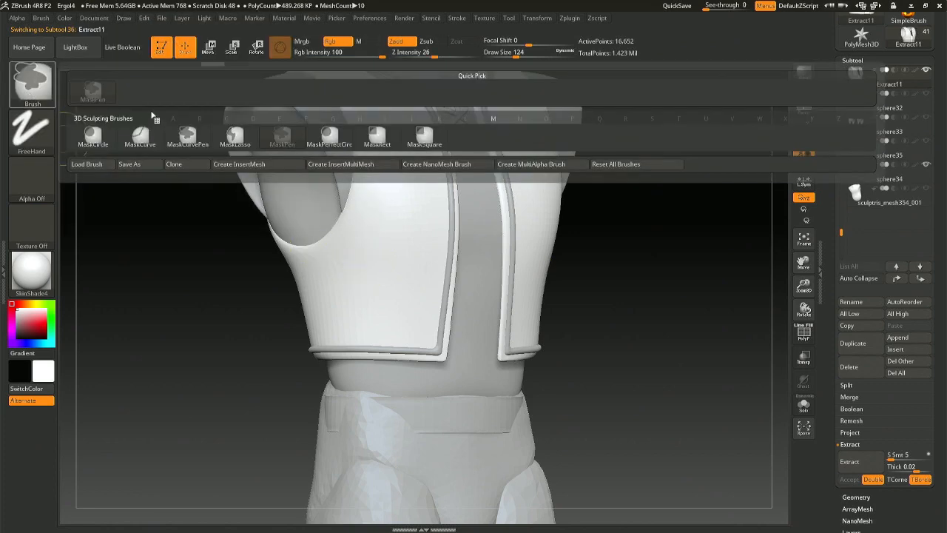
click(329, 134)
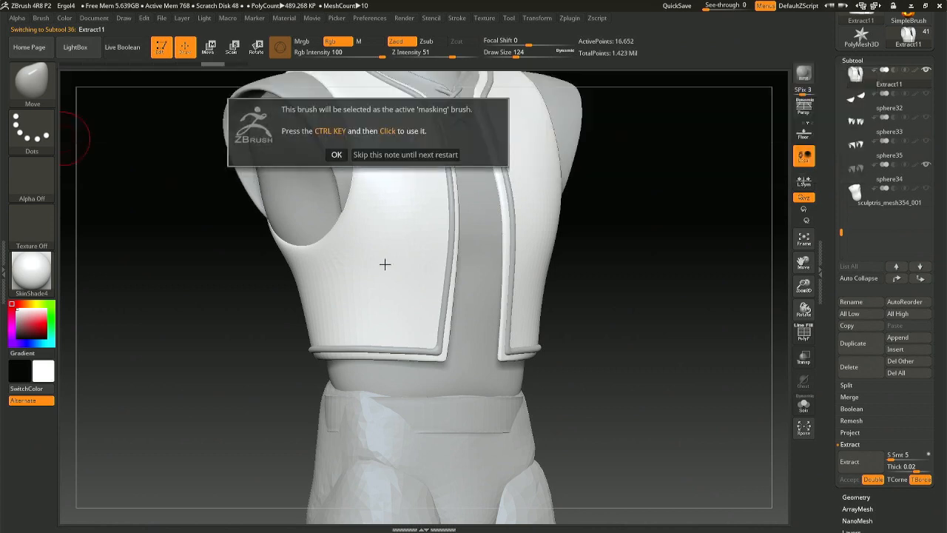
click(338, 155)
Mask mirrored rectangular pocket areas on the lower front of the vest and extend their uneven edges.
mouse_move(363, 268)
mouse_down()
mouse_move(423, 331)
mouse_move(266, 337)
mouse_up()
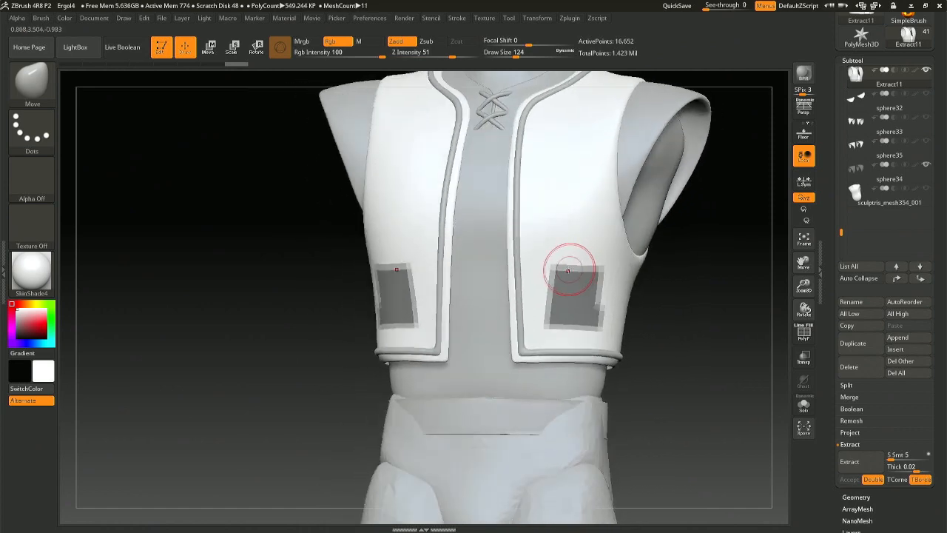
right_drag(630, 270, 548, 275)
key(ctrl)
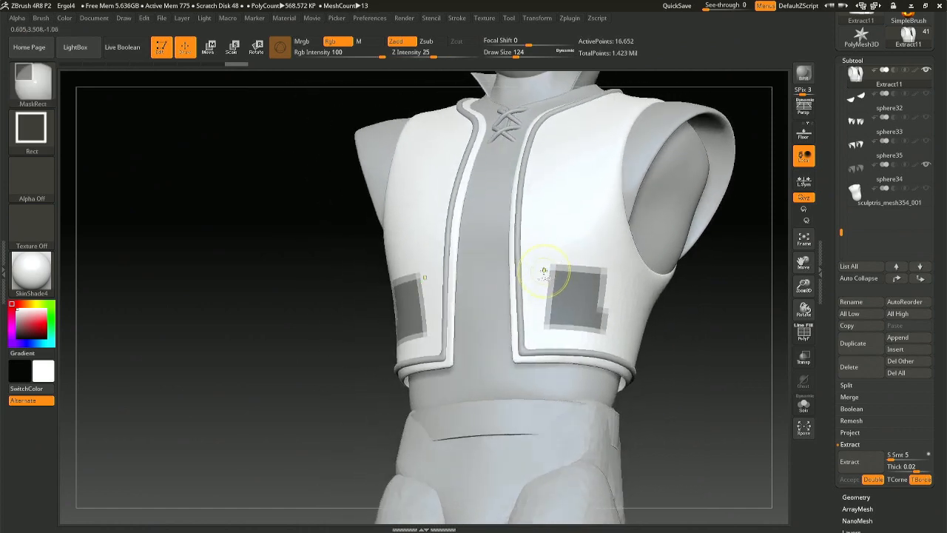
ctrl+click(541, 273)
mouse_move(541, 272)
ctrl+mouse_down()
mouse_move(550, 321)
mouse_move(596, 325)
ctrl+mouse_up()
mouse_move(560, 315)
right_down()
mouse_move(491, 286)
mouse_move(255, 300)
mouse_move(281, 296)
right_up()
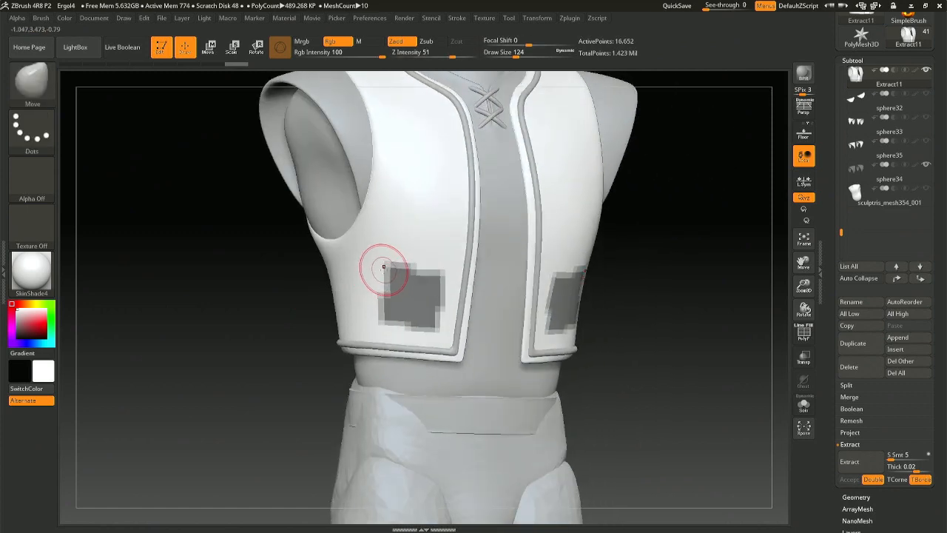
Square up the corners and edges of the lower pocket mask, with the draw size reduced to 62.
ctrl+click(384, 268)
ctrl+drag(386, 303, 442, 330)
key(space)
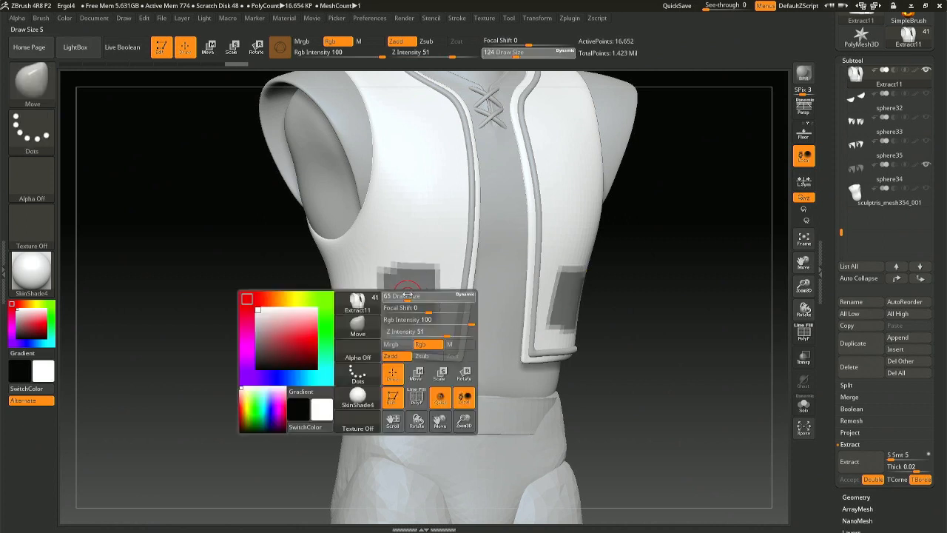
key(ctrl)
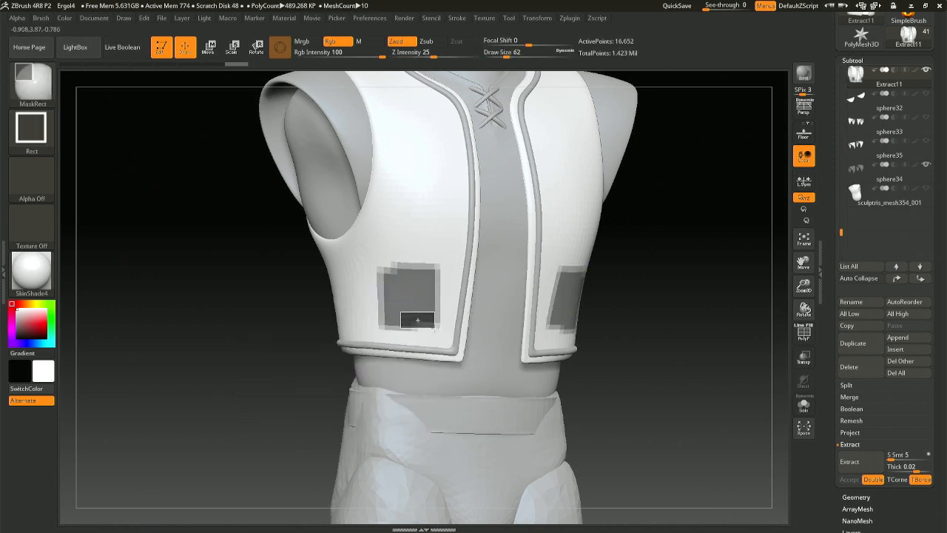
ctrl+drag(435, 328, 429, 324)
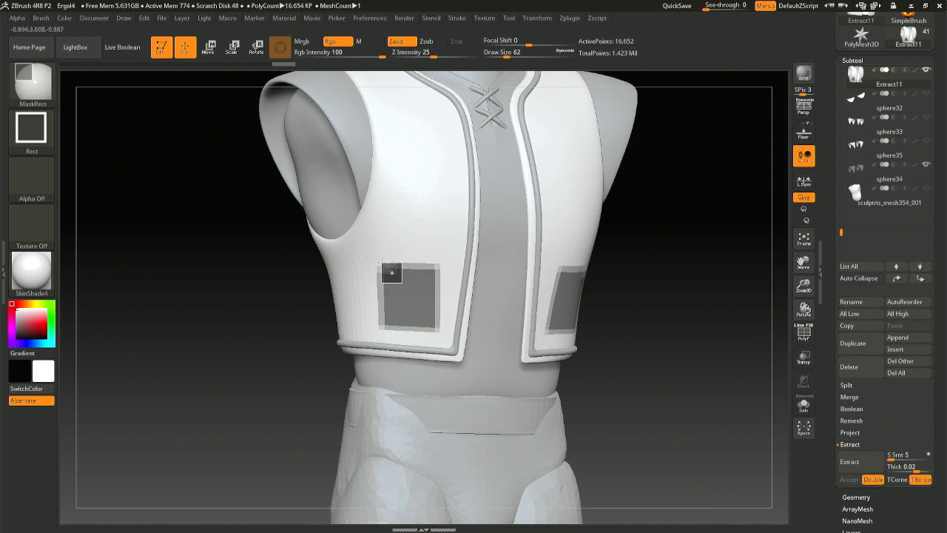
Check the placement of the lower pocket masks from several angles and undo the masking.
right_drag(399, 275, 448, 288)
ctrl+right_drag(628, 419, 614, 347)
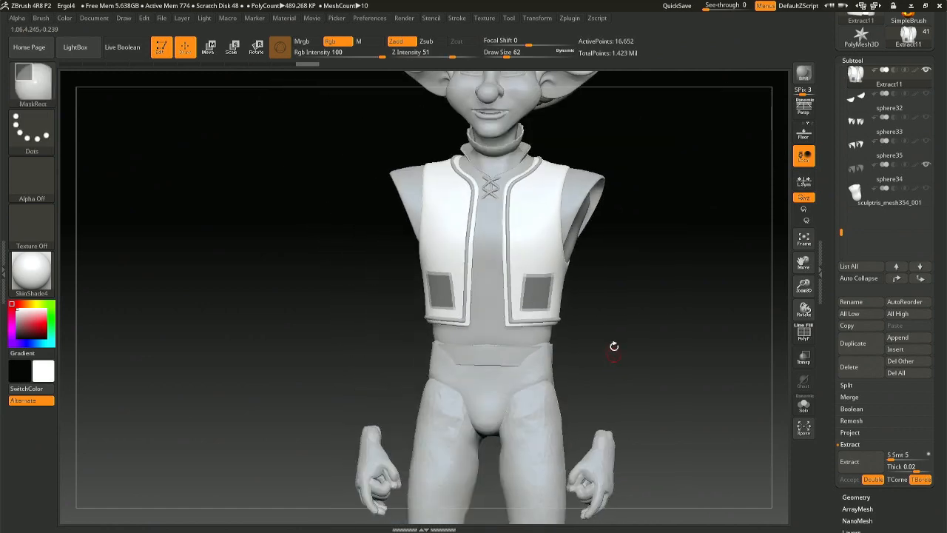
alt+right_drag(589, 285, 557, 349)
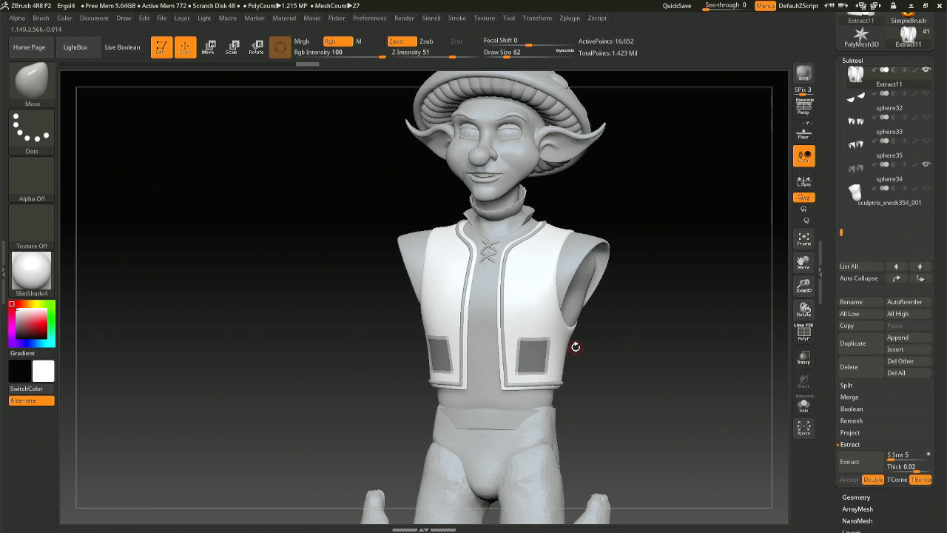
right_drag(517, 312, 526, 313)
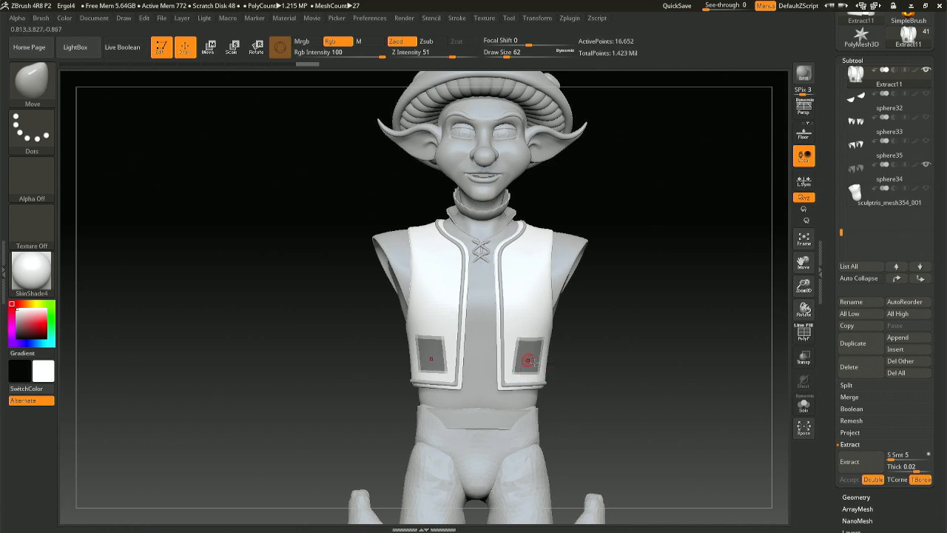
drag(560, 371, 563, 369)
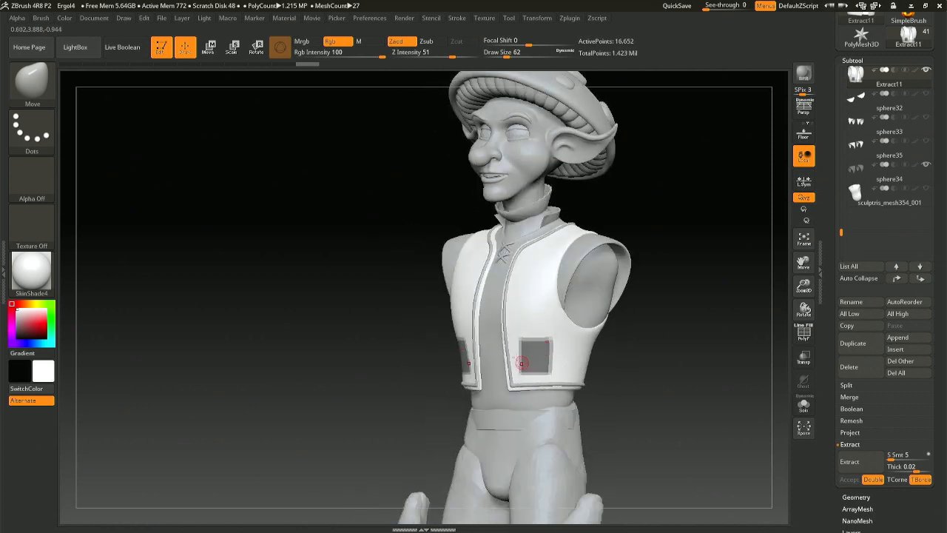
right_drag(533, 346, 556, 344)
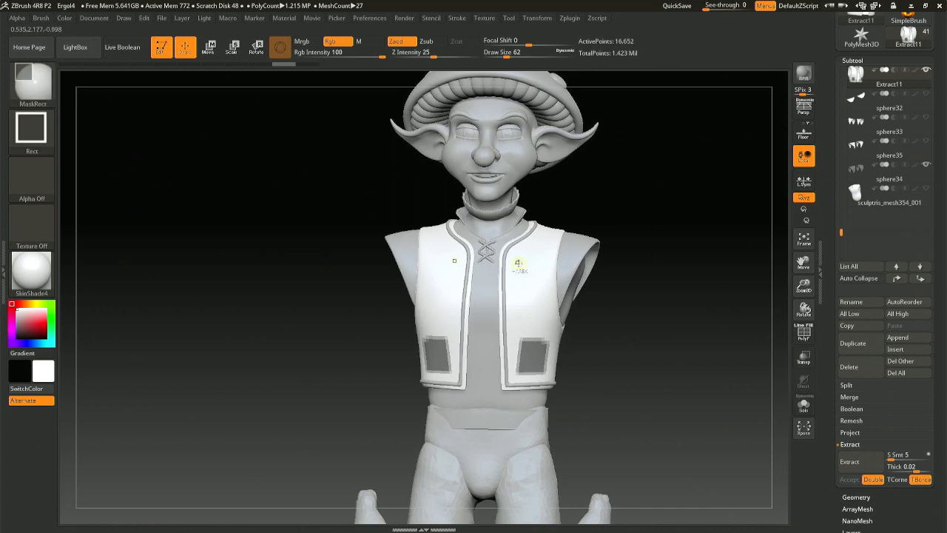
key(ctrl+z)
key(ctrl+z)
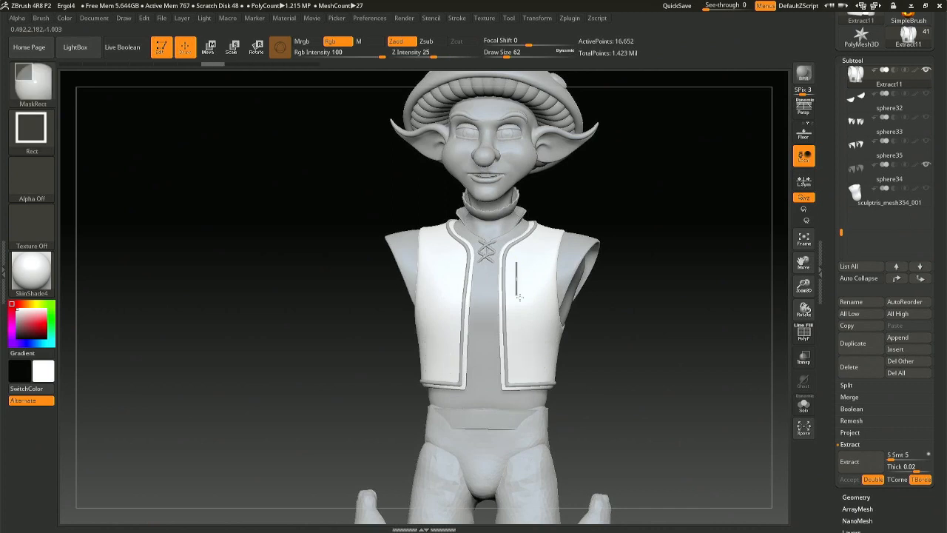
Mask mirrored rectangular pocket areas on the chest of the vest and fill in their uneven lower corners.
ctrl+drag(519, 297, 541, 307)
mouse_move(541, 307)
right_down()
mouse_move(510, 317)
mouse_move(504, 355)
right_up()
ctrl+alt+drag(405, 261, 460, 286)
mouse_move(404, 334)
ctrl+right_down()
mouse_move(421, 326)
mouse_move(391, 328)
ctrl+right_up()
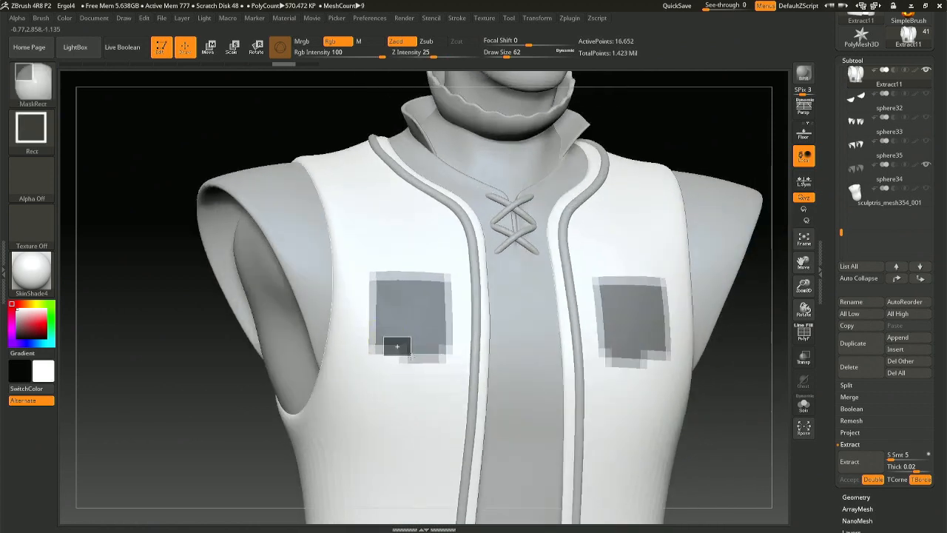
ctrl+drag(412, 357, 376, 355)
right_drag(461, 346, 393, 349)
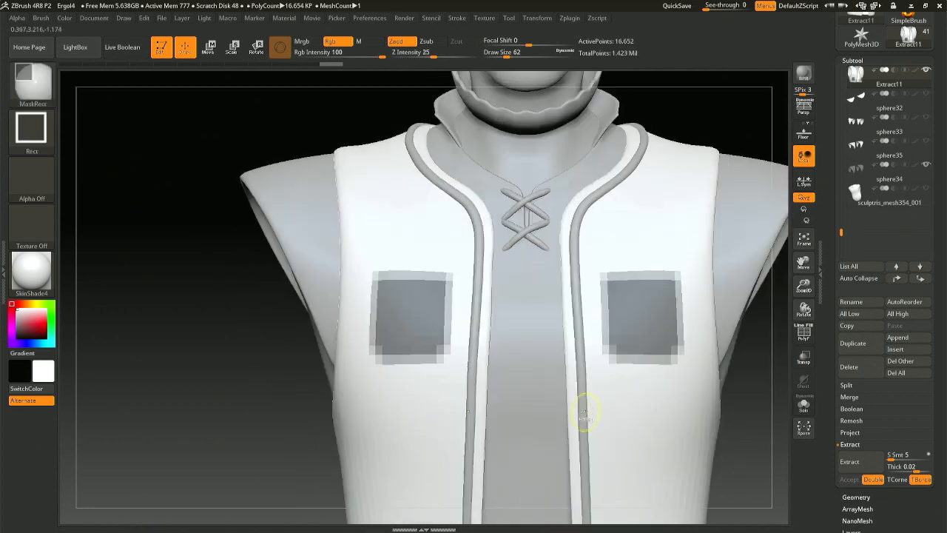
Turn off double-sided extraction and preview the chest pockets extracted from the mask at 0.02 thickness.
ctrl+right_drag(585, 412, 518, 354)
alt+right_drag(584, 353, 507, 321)
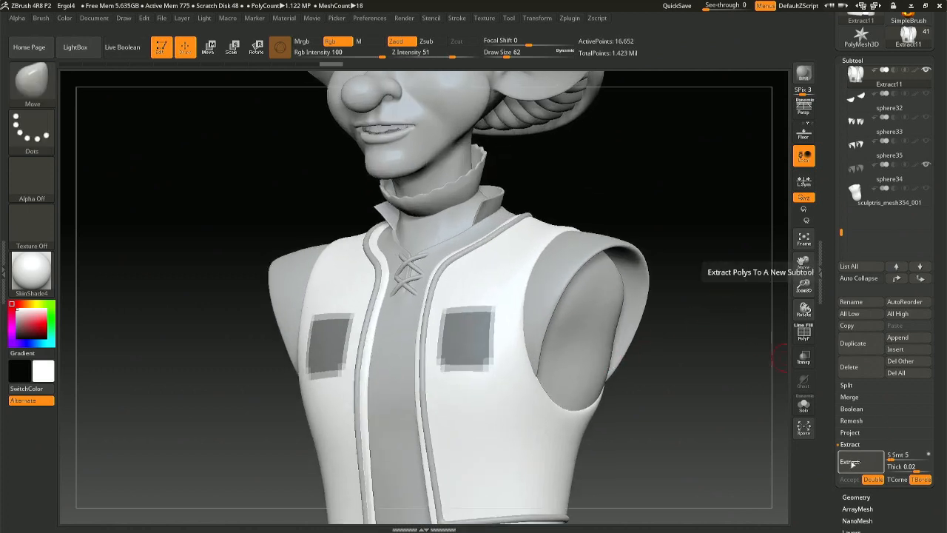
click(850, 463)
click(873, 479)
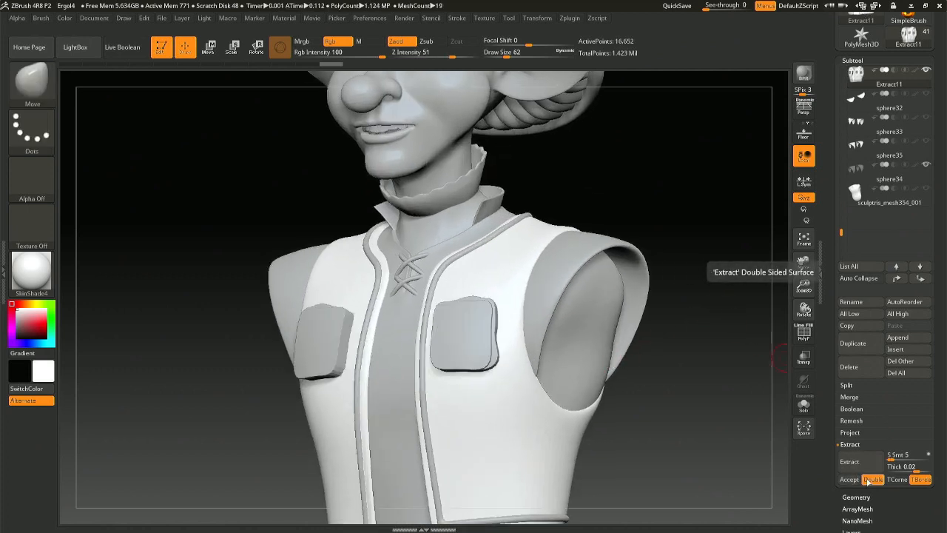
click(850, 461)
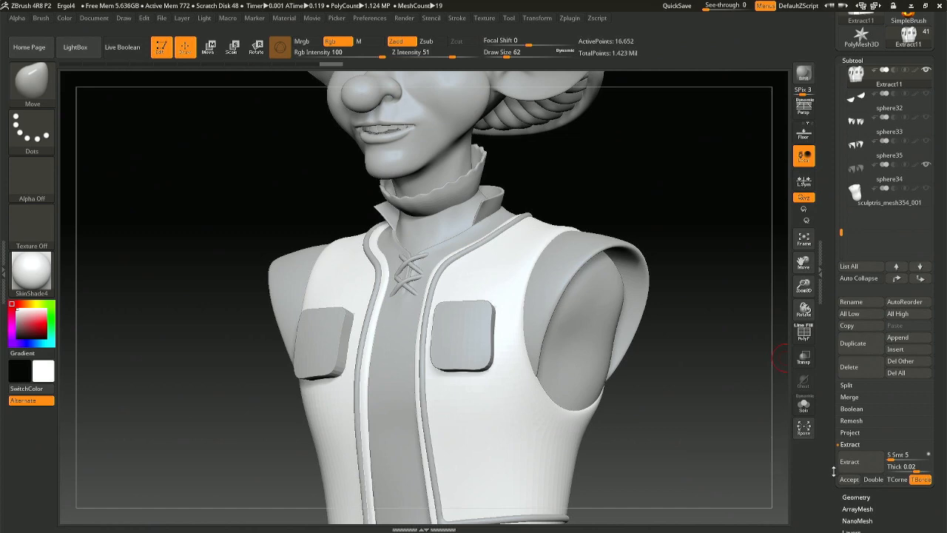
Inspect the isolated vest from the side, show all subtools again, and preview the pocket extraction once more.
click(804, 405)
mouse_move(563, 385)
mouse_down()
mouse_move(453, 388)
mouse_move(555, 374)
mouse_up()
alt+drag(640, 358, 527, 358)
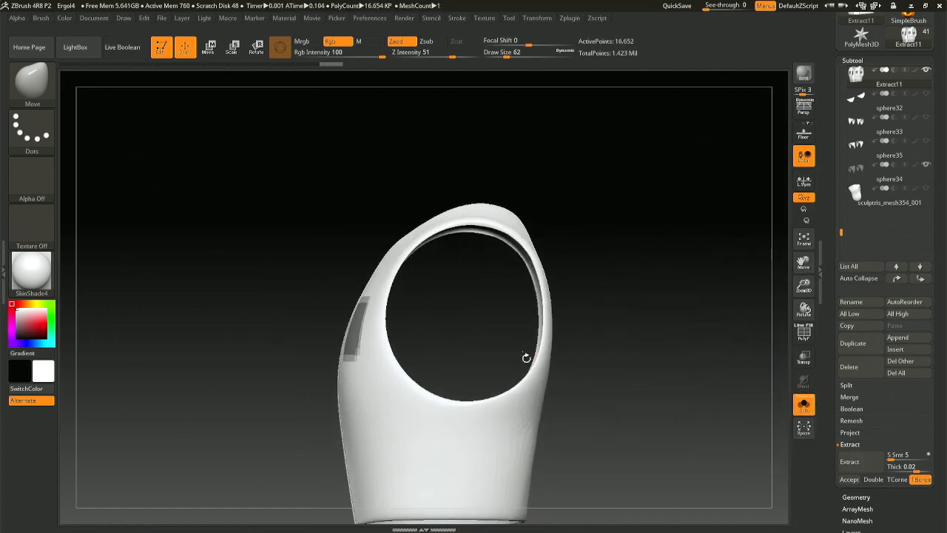
ctrl+alt+drag(659, 446, 502, 195)
mouse_move(649, 300)
mouse_down()
mouse_move(611, 290)
mouse_move(648, 300)
mouse_up()
click(805, 406)
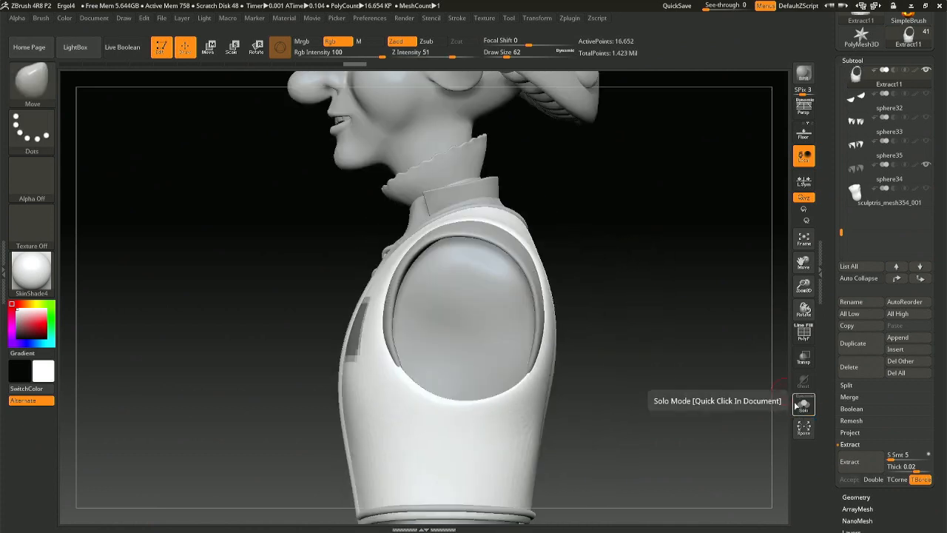
click(860, 462)
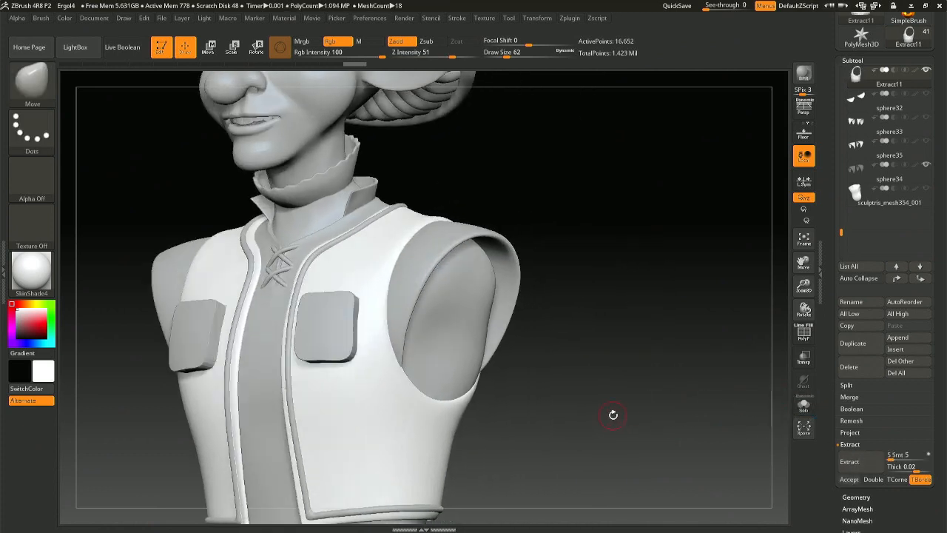
Set the extraction thickness to 0.01 and preview the chest pockets again.
click(905, 467)
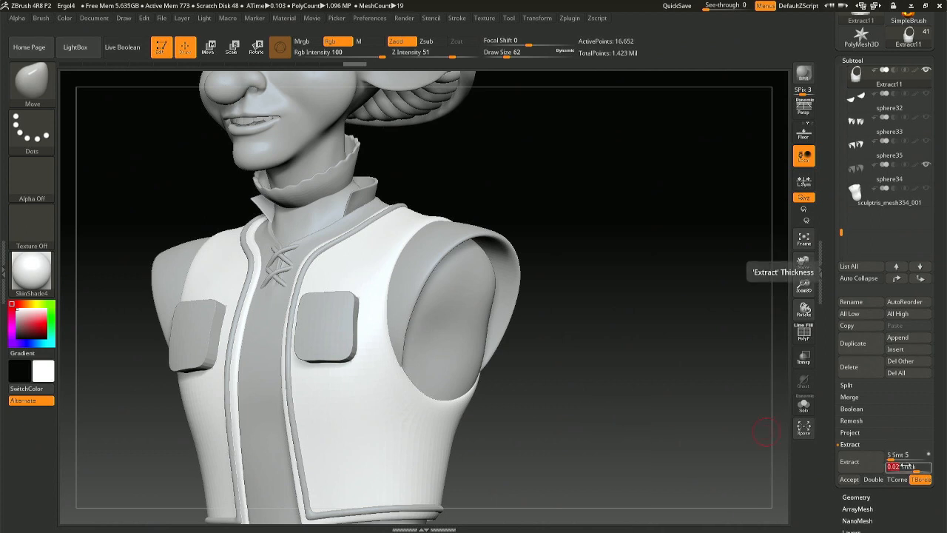
text(0.01)
key(Return)
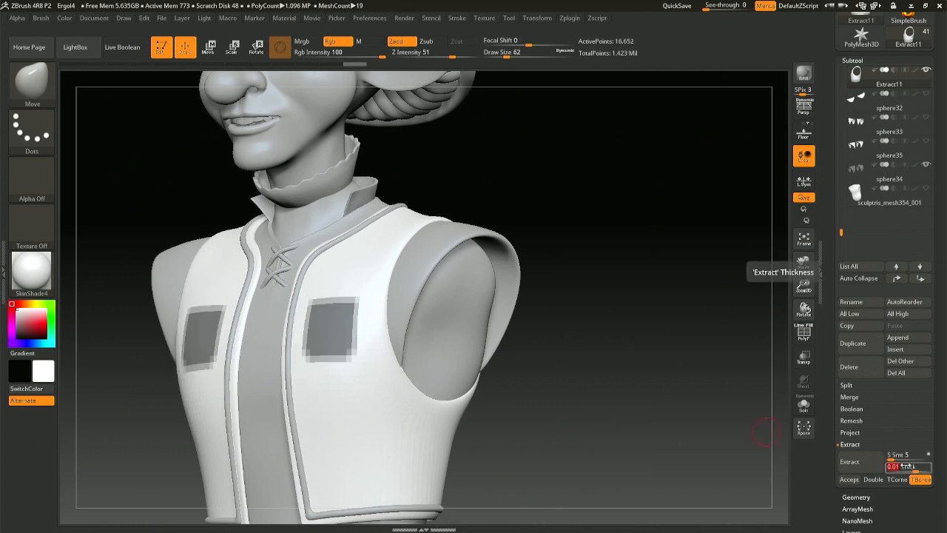
click(860, 462)
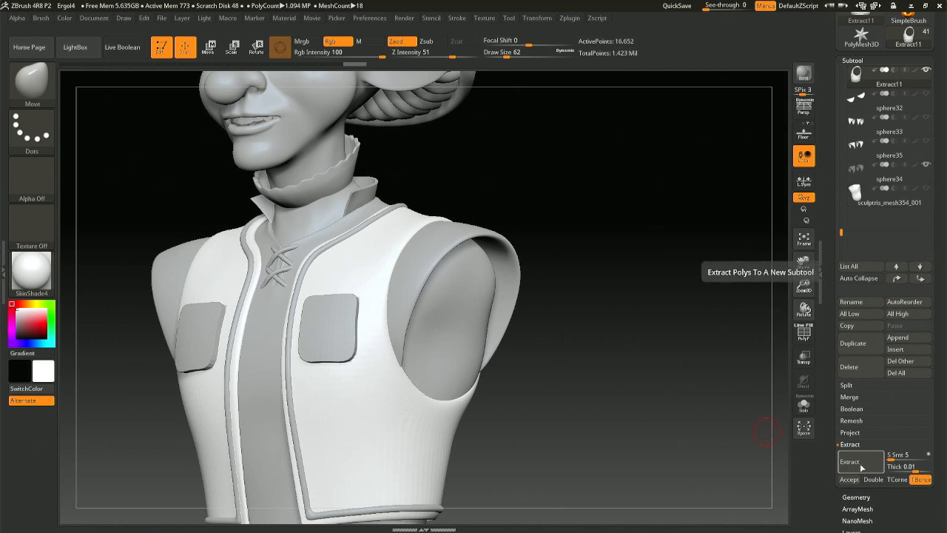
Set the extraction thickness to 0.005, extract the chest pockets, and accept them as a new subtool.
click(905, 466)
text(0.)
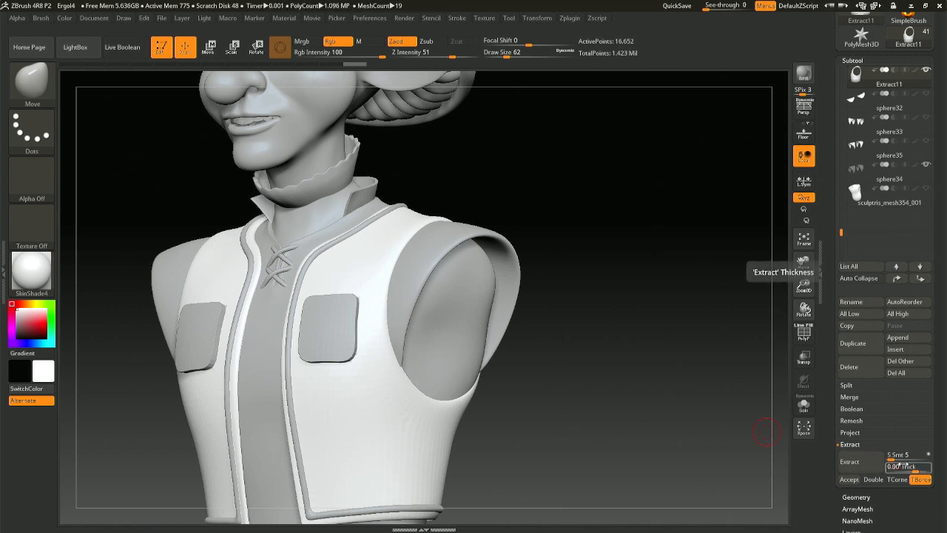
key(Return)
click(851, 461)
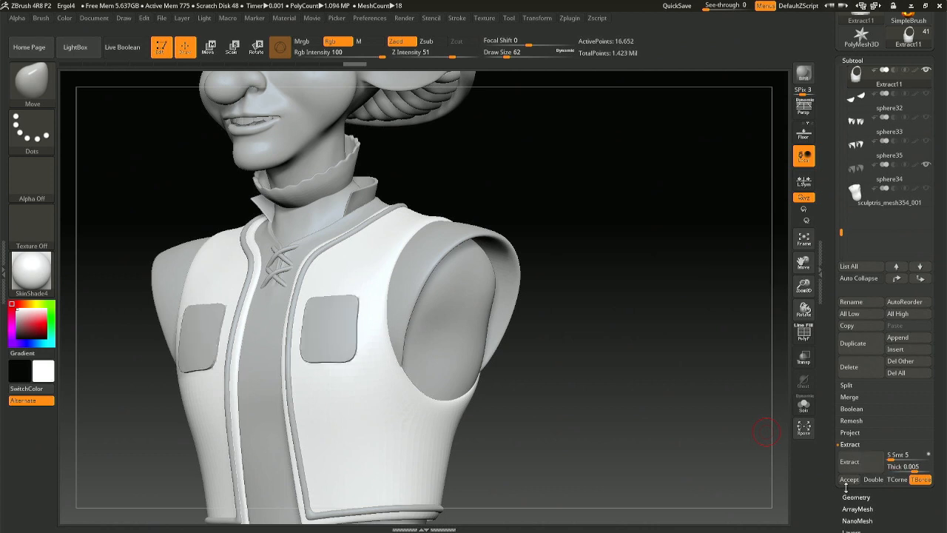
click(850, 480)
Split the isolated pocket subtool into similar parts and delete the irregular duplicate pair of shells.
drag(490, 436, 541, 405)
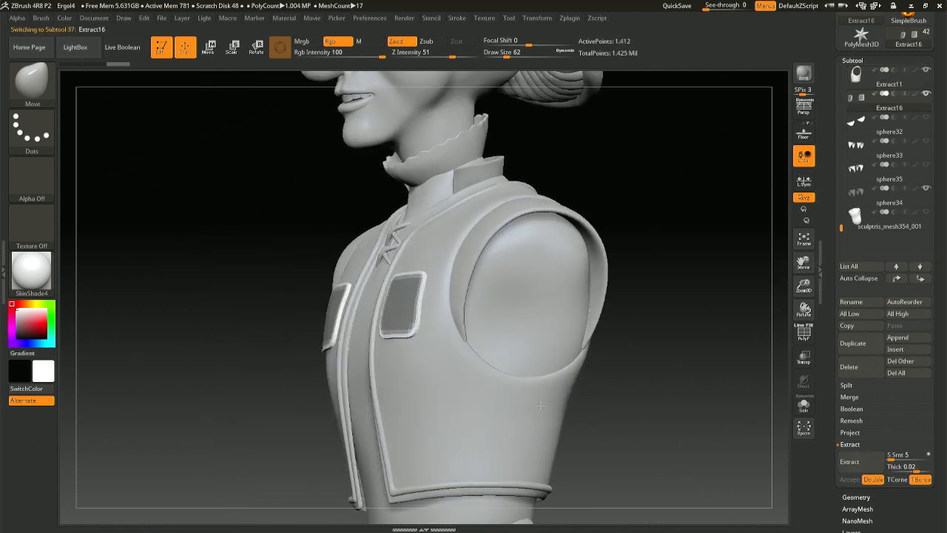
click(804, 405)
mouse_move(521, 353)
mouse_down()
mouse_move(484, 339)
mouse_move(530, 367)
mouse_up()
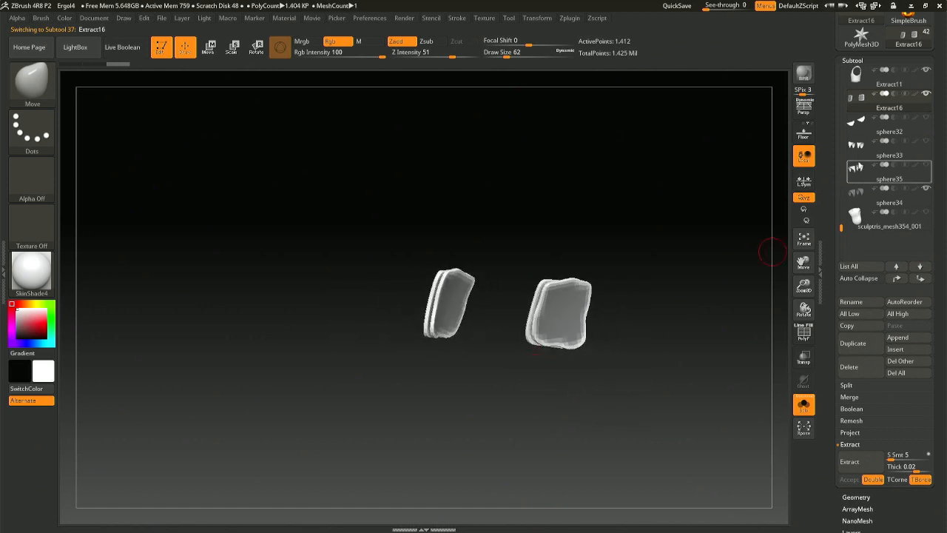
click(846, 385)
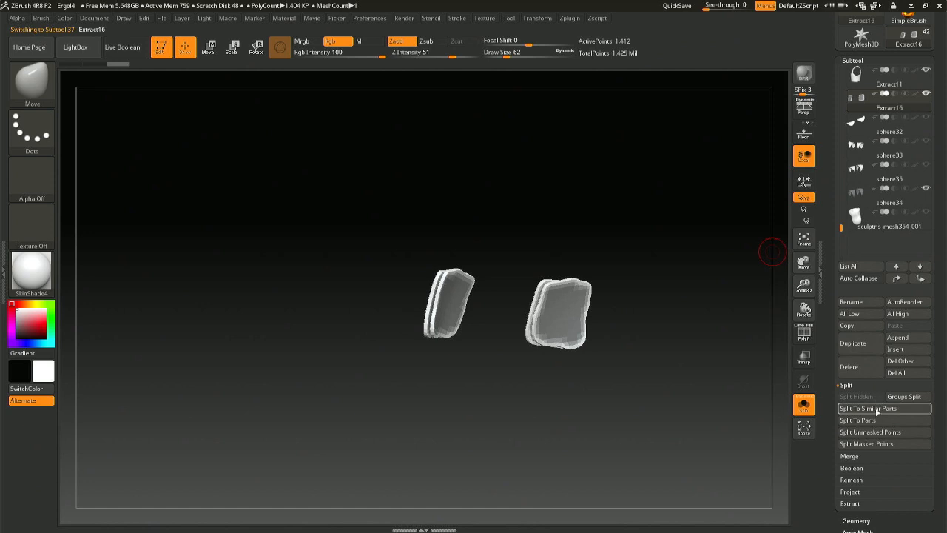
click(877, 410)
click(775, 419)
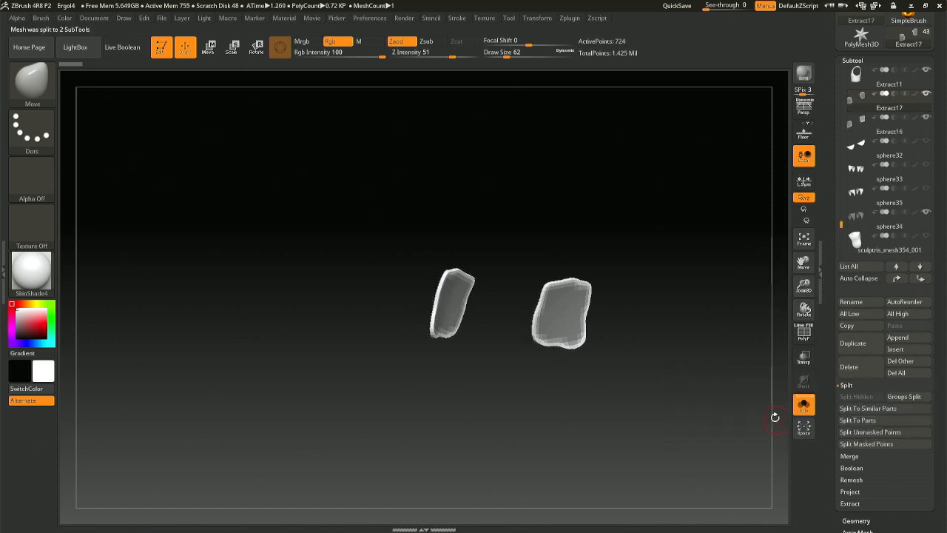
click(871, 373)
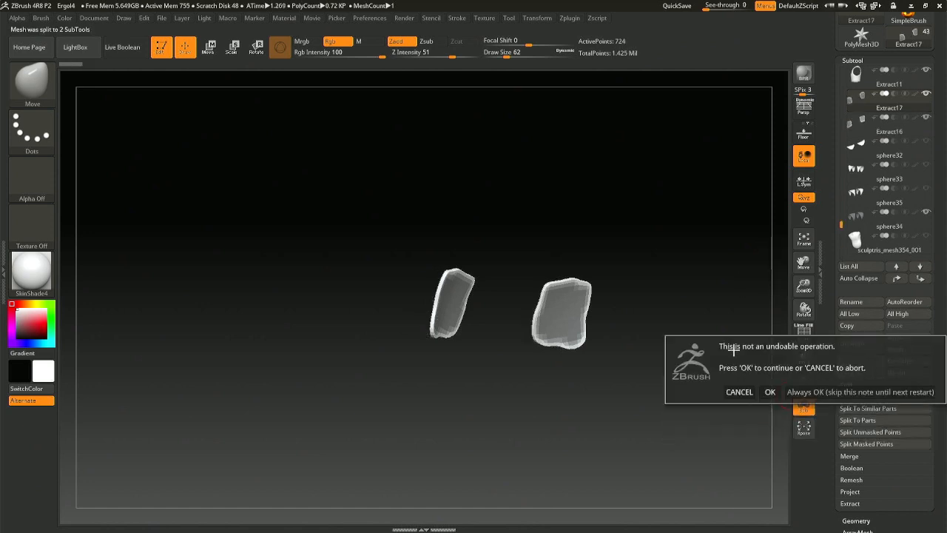
click(772, 391)
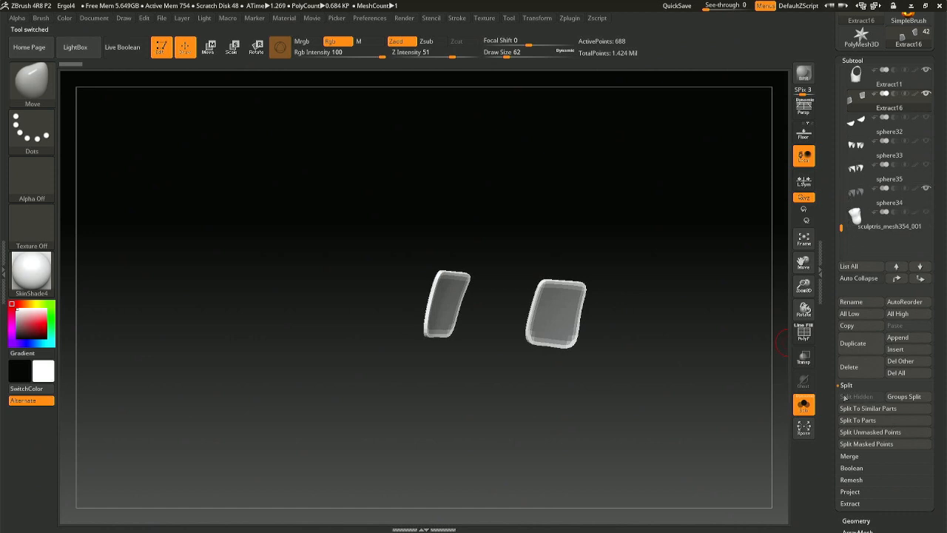
Show all subtools again, check the chest pockets on the vest, and save the project as Ergol4.ZPR.
click(812, 408)
drag(414, 374, 710, 387)
alt+drag(533, 369, 656, 393)
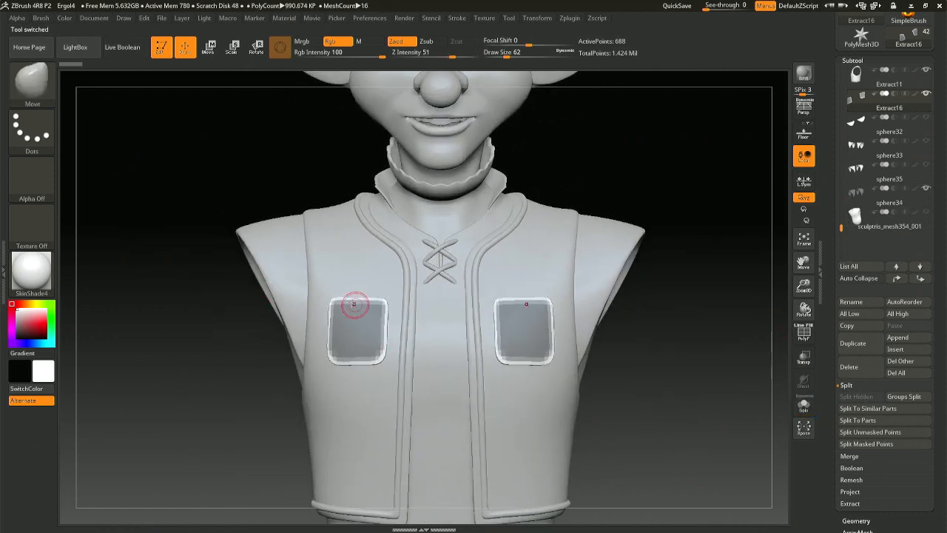
drag(167, 333, 228, 337)
ctrl+right_drag(358, 272, 355, 330)
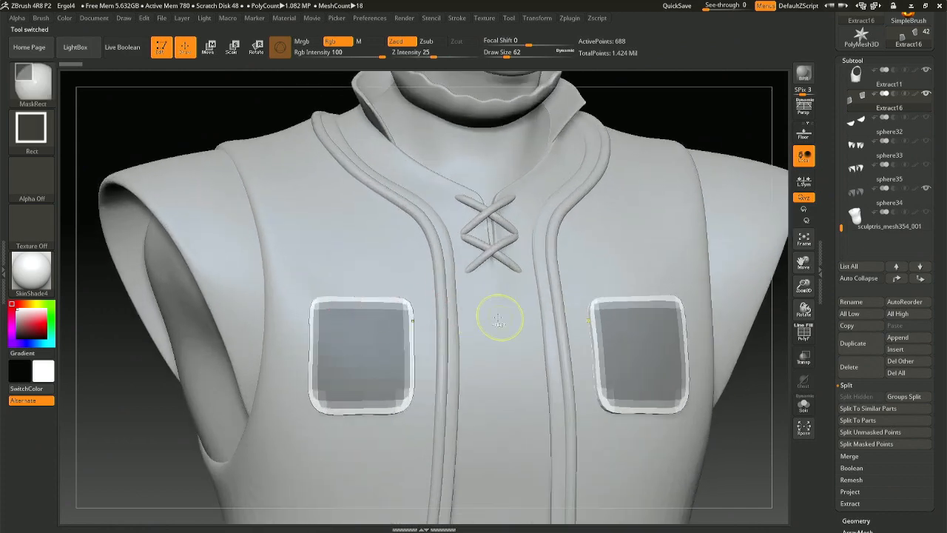
key(ctrl+s)
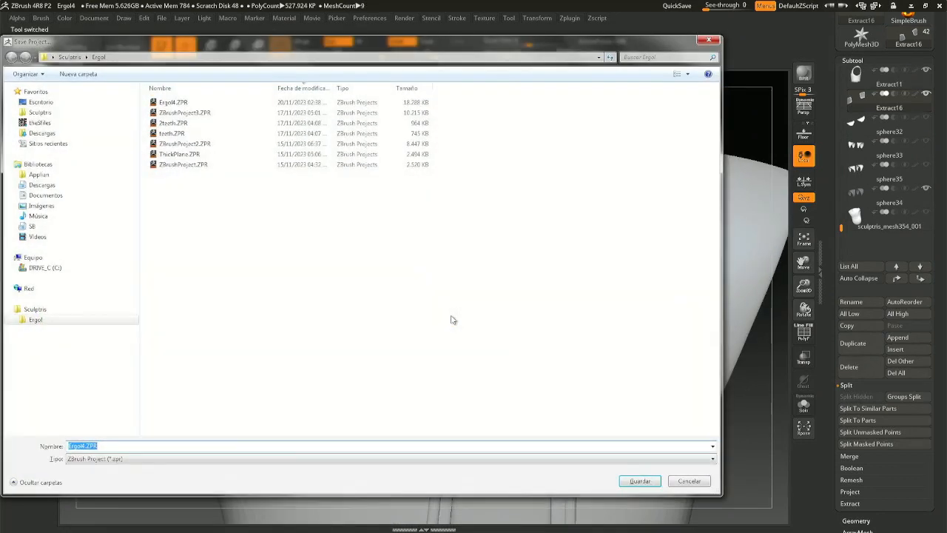
key(Return)
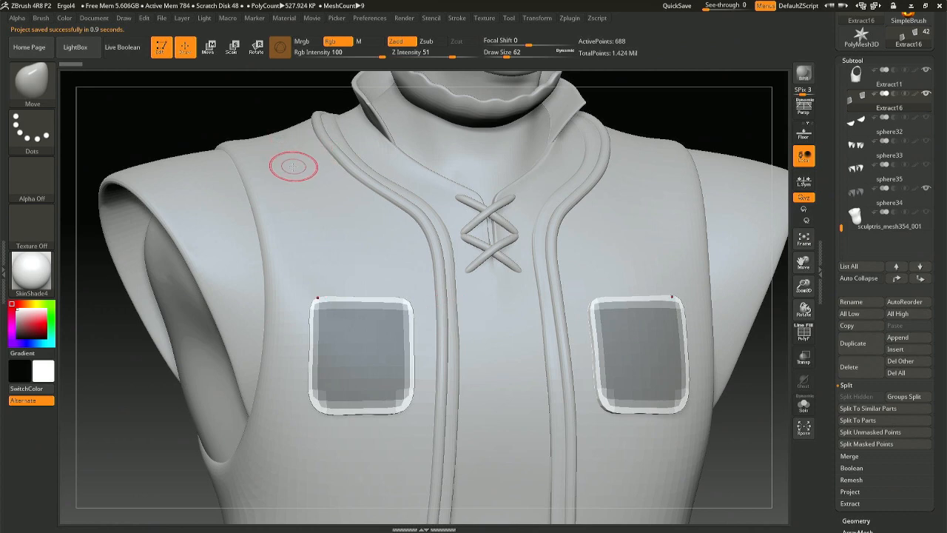
Enlarge the Move brush to a draw size of 187 and straighten the upper edge of the chest pockets.
mouse_move(328, 207)
right_down()
mouse_move(359, 257)
mouse_move(352, 226)
right_up()
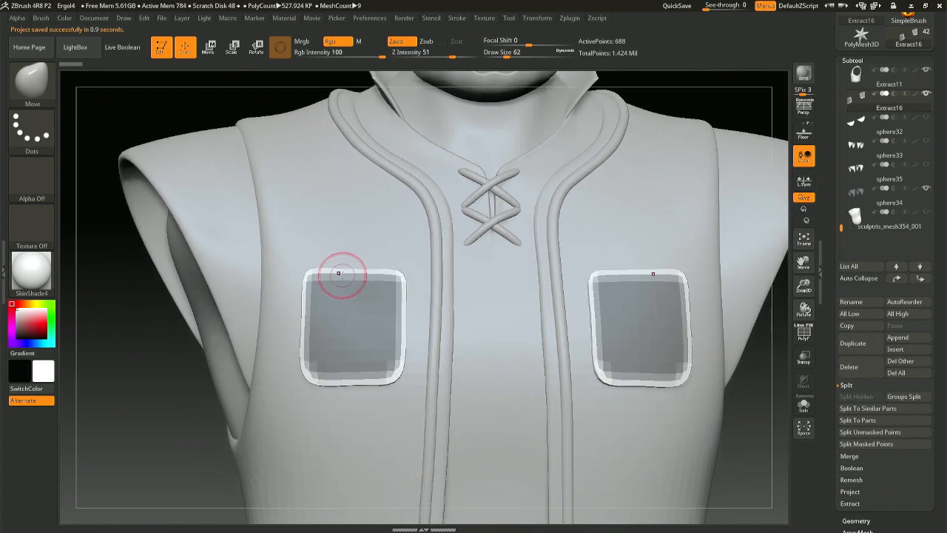
key(space)
mouse_move(338, 273)
mouse_down()
mouse_move(353, 273)
mouse_move(320, 256)
mouse_move(316, 271)
mouse_up()
key(space)
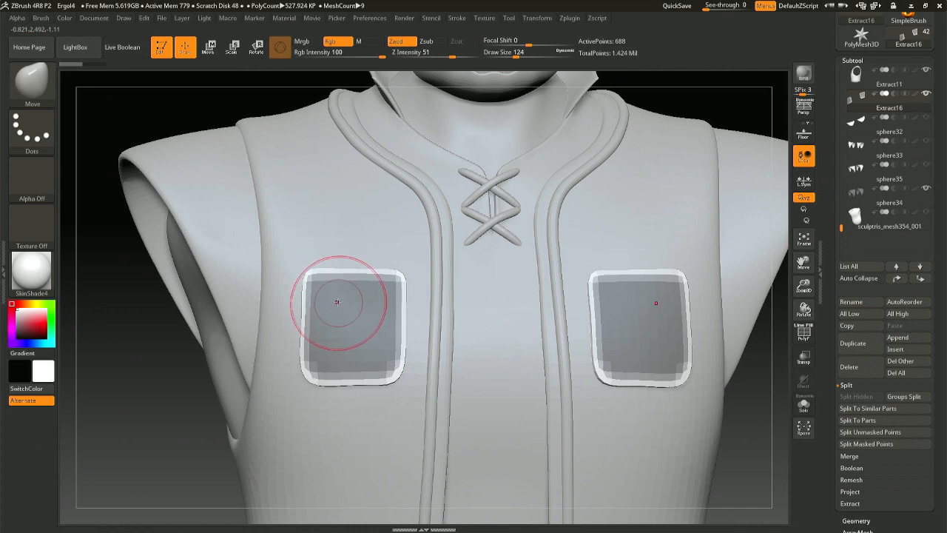
right_click(333, 271)
mouse_move(333, 271)
mouse_down()
mouse_move(341, 269)
mouse_move(314, 269)
mouse_up()
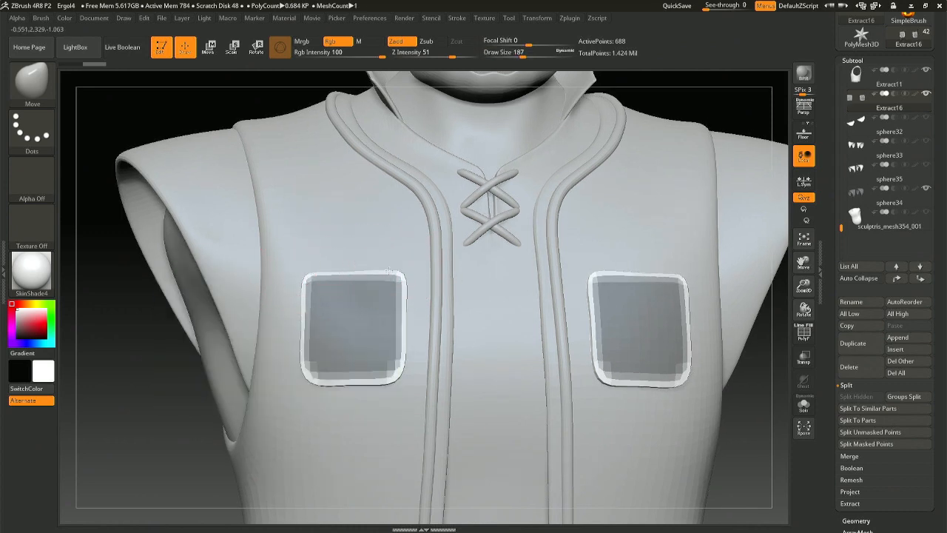
drag(390, 274, 376, 284)
Reduce the Move brush's draw size to 41 and square off the upper corners of the chest pockets.
right_click(387, 283)
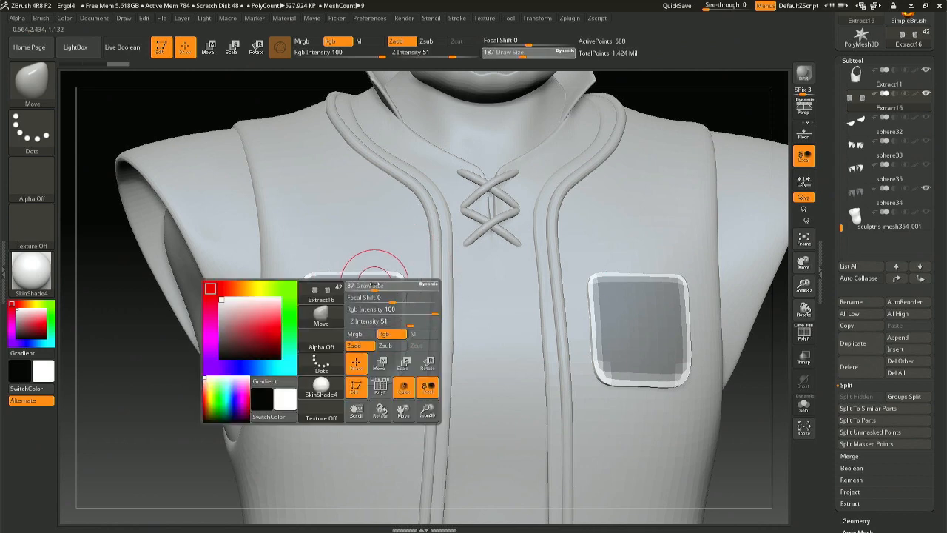
ctrl+right_drag(400, 278, 414, 274)
right_click(414, 274)
mouse_move(414, 274)
mouse_down()
mouse_move(401, 276)
mouse_move(418, 267)
mouse_move(396, 268)
mouse_move(407, 282)
mouse_up()
mouse_move(407, 282)
right_down()
mouse_move(313, 227)
mouse_move(260, 277)
right_up()
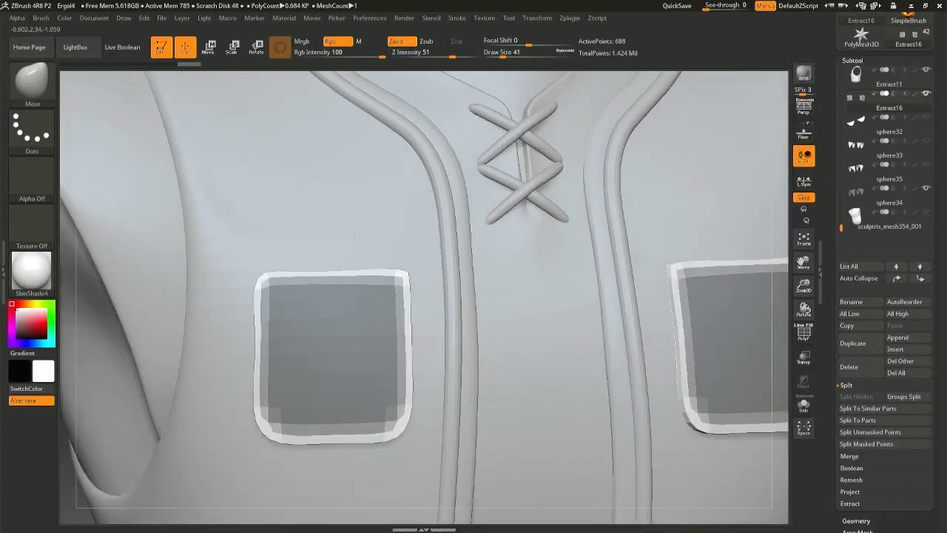
mouse_move(260, 278)
mouse_down()
mouse_move(248, 271)
mouse_move(265, 275)
mouse_move(259, 284)
mouse_up()
right_drag(279, 277, 290, 265)
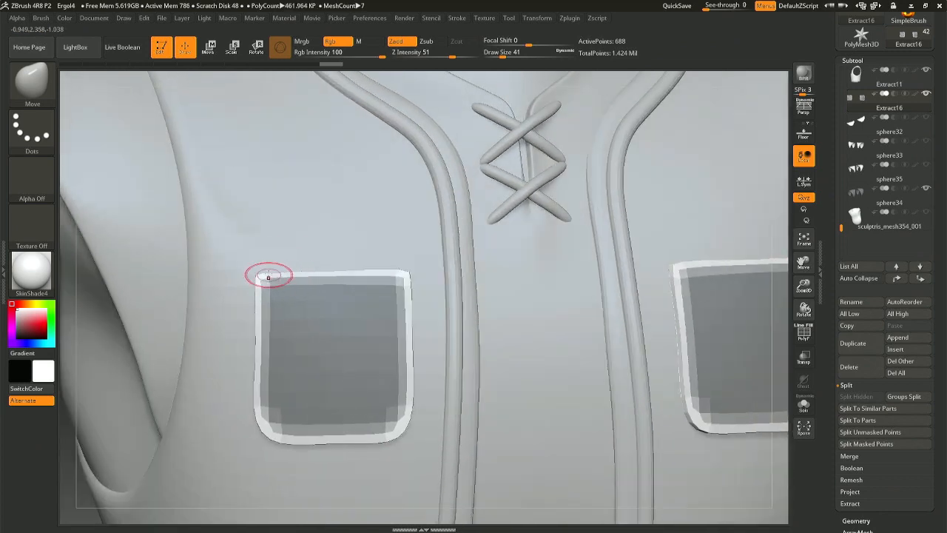
drag(272, 273, 256, 272)
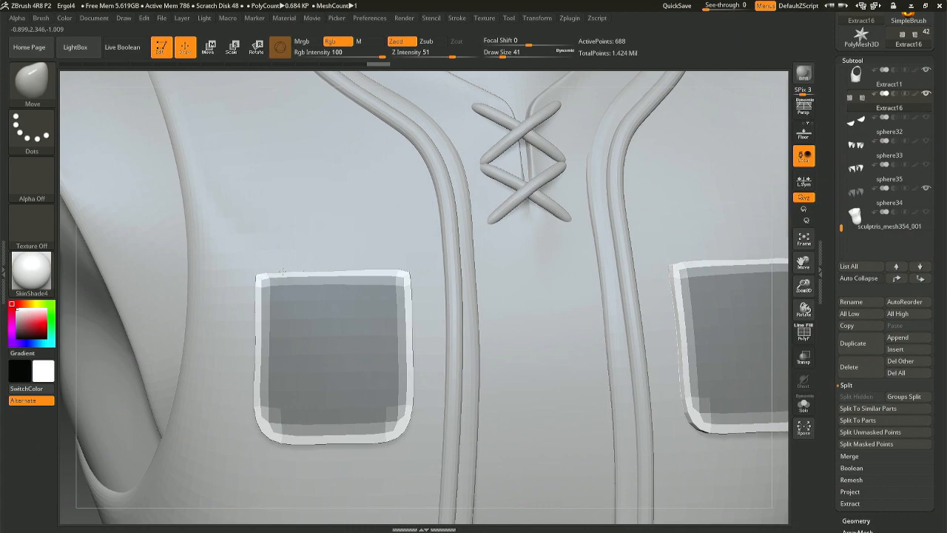
Pull both upper corners of the pockets further outward and even out the upper edge between them.
drag(282, 272, 283, 271)
mouse_move(317, 253)
right_down()
mouse_move(327, 363)
mouse_move(318, 292)
mouse_move(277, 268)
right_up()
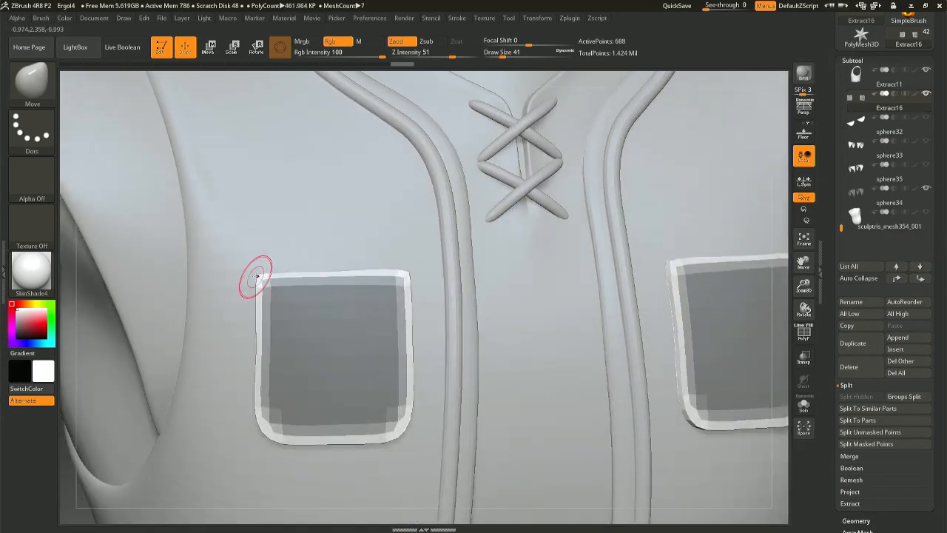
drag(250, 274, 257, 288)
right_drag(326, 299, 371, 275)
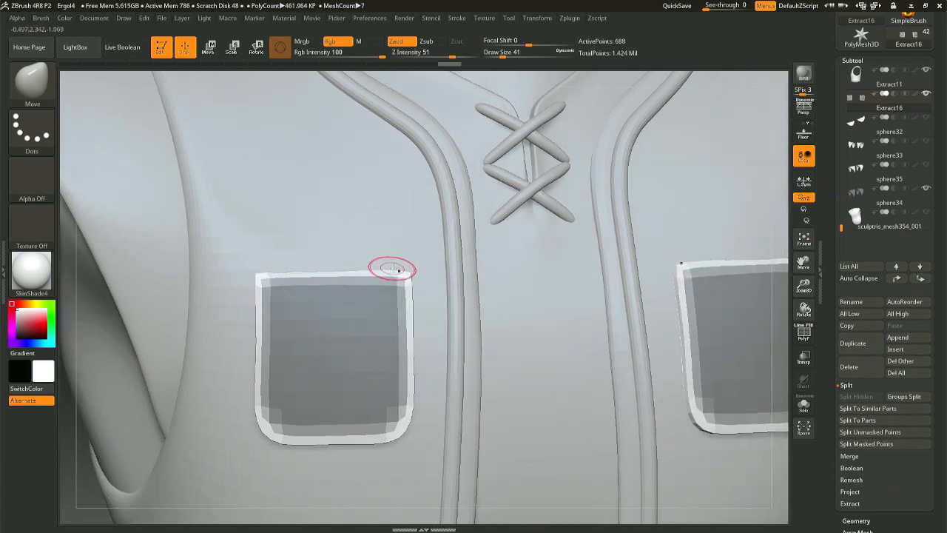
drag(396, 271, 417, 271)
mouse_move(269, 271)
right_down()
mouse_move(291, 265)
mouse_move(280, 271)
right_up()
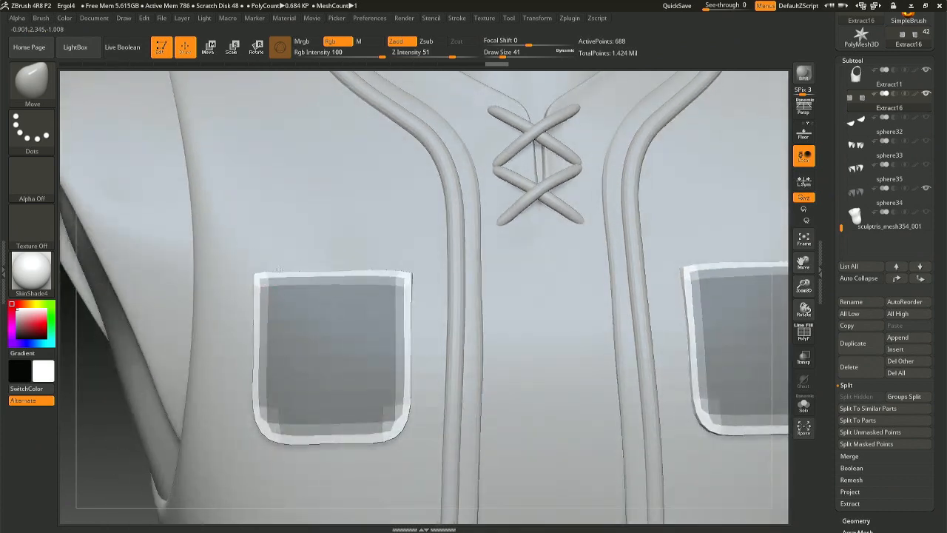
drag(279, 269, 280, 270)
Set the draw size to 77 and smooth the sides and lower rim of the chest pockets.
mouse_move(377, 362)
right_down()
mouse_move(338, 372)
mouse_move(299, 335)
mouse_move(338, 333)
right_up()
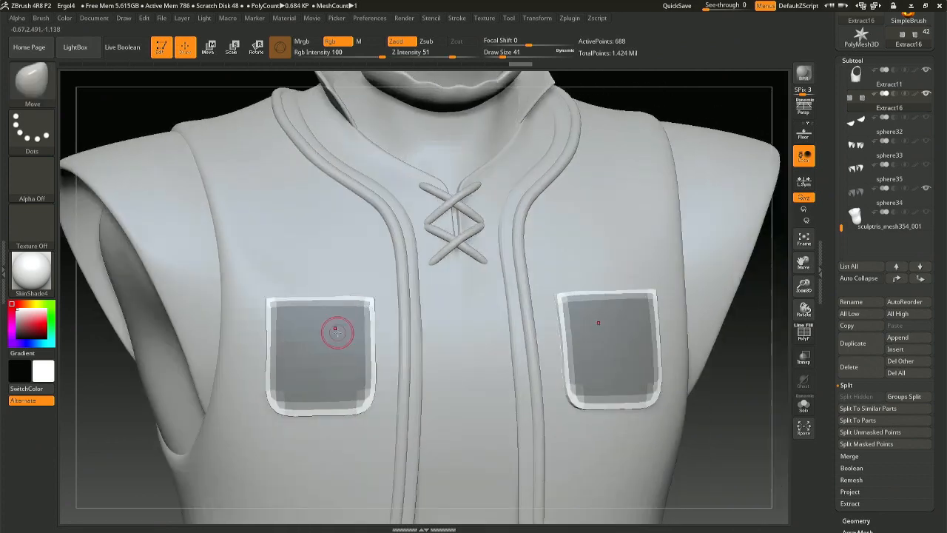
key(space)
drag(338, 332, 352, 329)
mouse_move(271, 365)
shift+mouse_down()
mouse_move(295, 397)
mouse_move(258, 402)
mouse_move(277, 412)
mouse_move(365, 364)
mouse_move(347, 338)
mouse_move(375, 342)
mouse_move(369, 384)
shift+mouse_up()
key(b)
key(m)
key(v)
key(space)
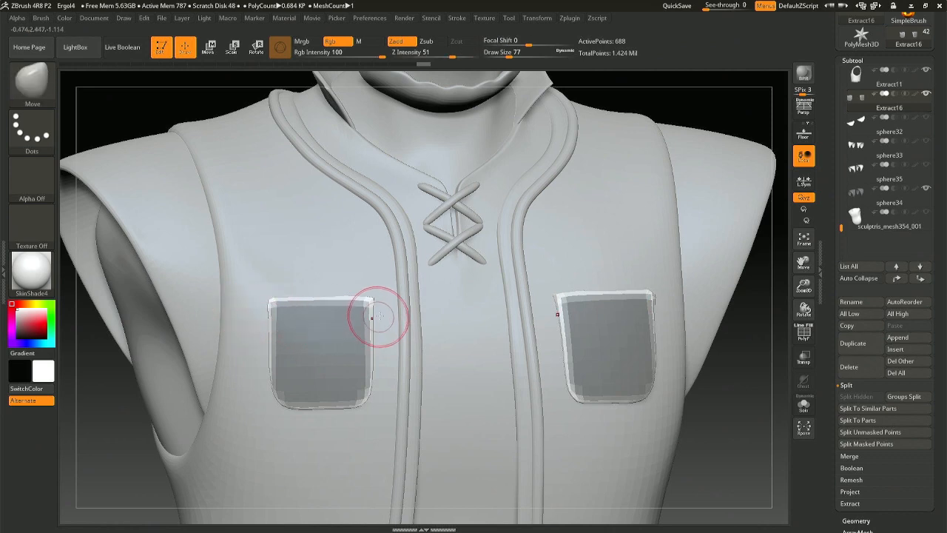
shift+drag(391, 308, 393, 301)
Set the Move brush's draw size to 22 and pull the pockets' upper corners back out into sharp points.
ctrl+right_drag(395, 298, 370, 326)
key(space)
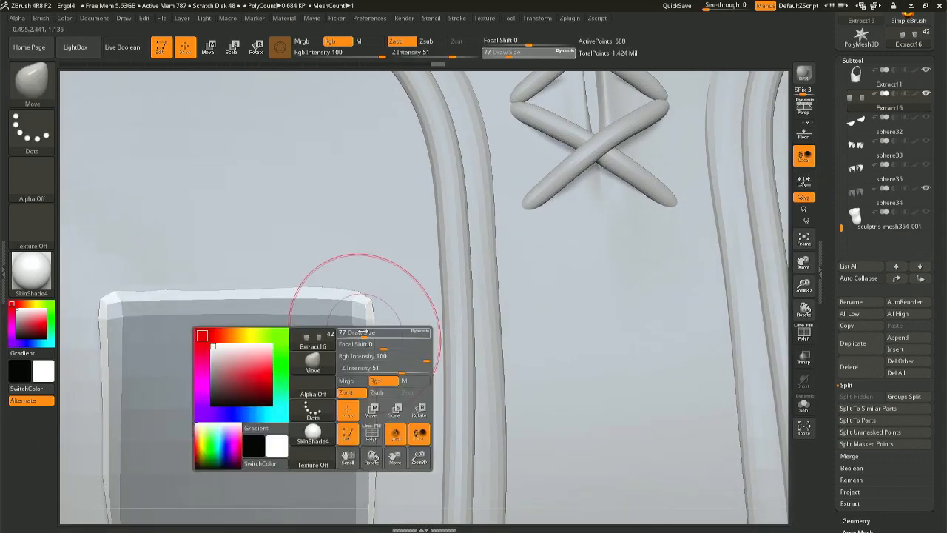
mouse_move(365, 327)
mouse_down()
mouse_move(351, 326)
mouse_move(376, 284)
mouse_up()
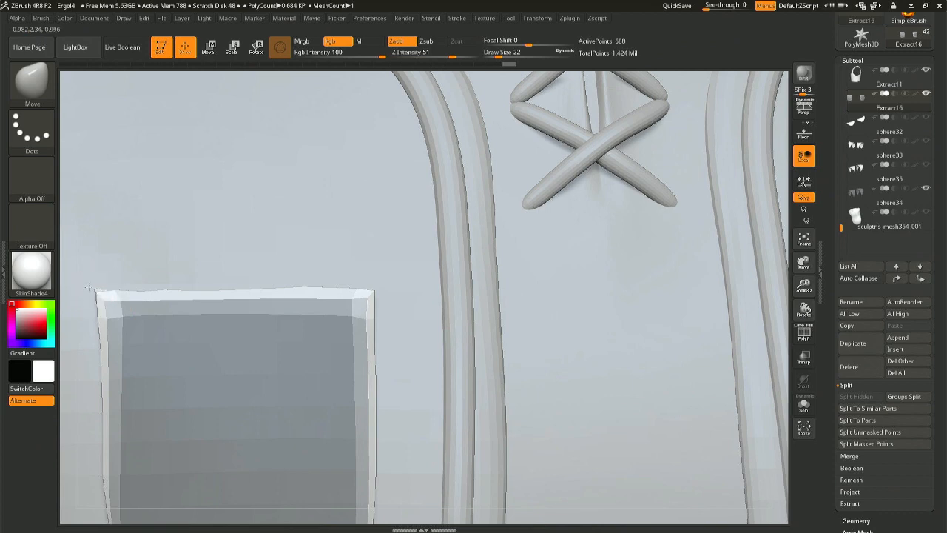
mouse_move(95, 290)
mouse_down()
mouse_move(142, 286)
mouse_move(88, 316)
mouse_up()
drag(80, 301, 71, 303)
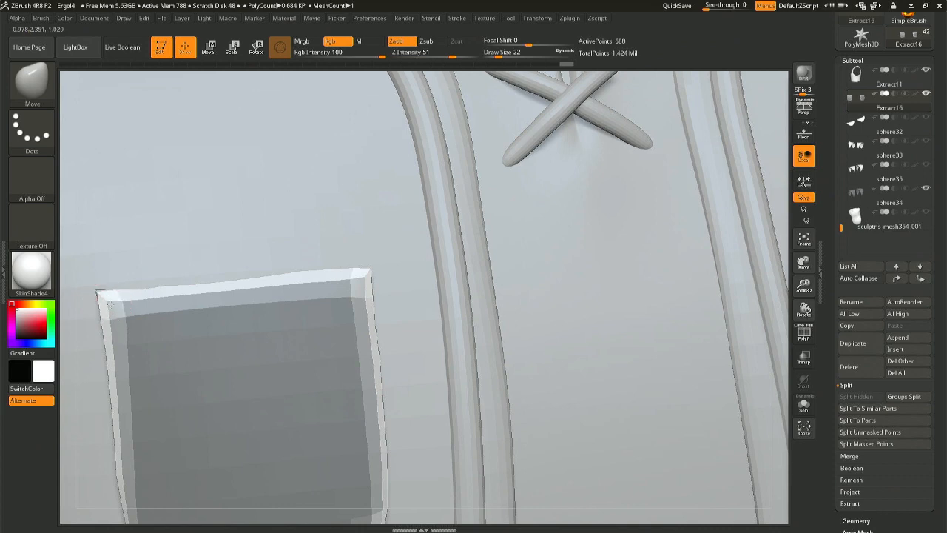
shift+right_drag(169, 297, 170, 296)
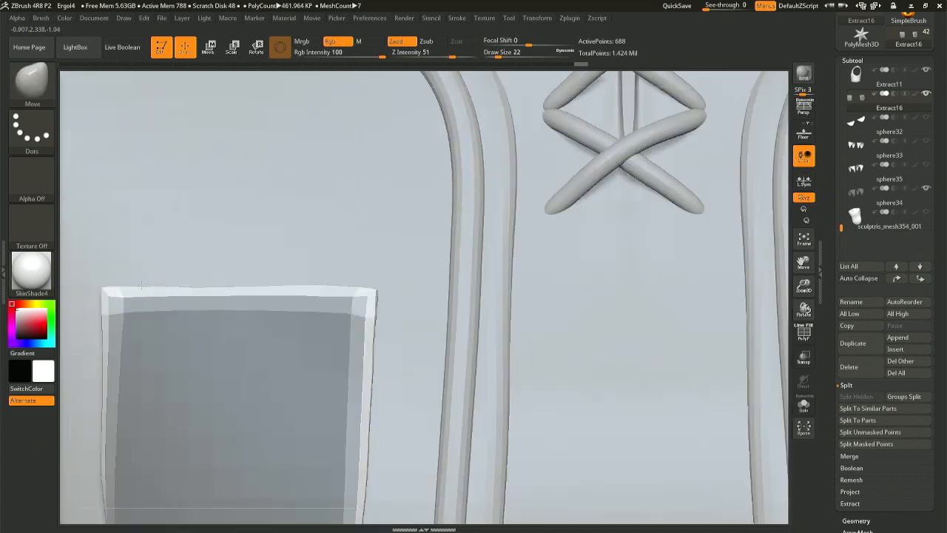
Clear the mask from the chest pockets.
right_drag(251, 254, 282, 300)
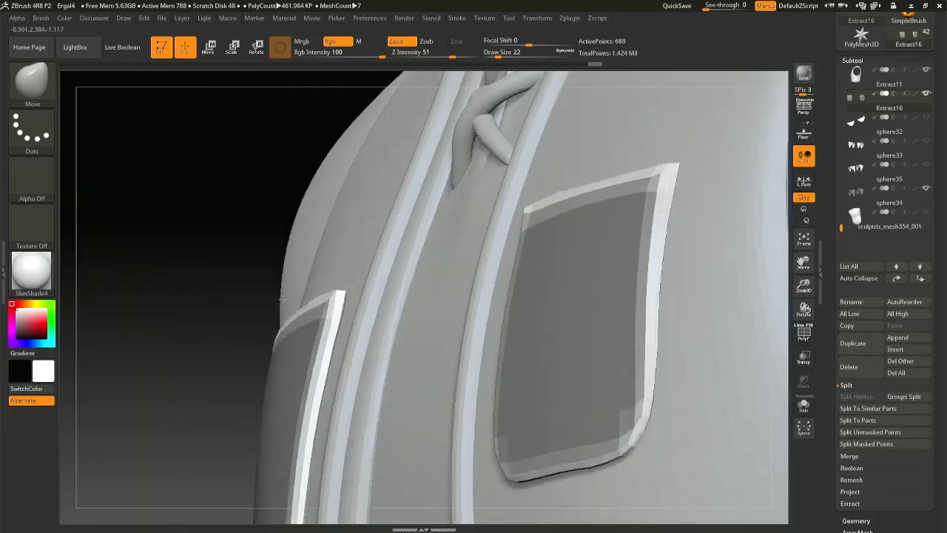
key(ctrl+a)
right_drag(351, 309, 342, 318)
key(ctrl+i)
Adjust the inner upper corner and upper edge of the pocket using Move brush draw sizes of 62 and 35.
key(space)
drag(319, 316, 330, 316)
mouse_move(359, 294)
right_down()
mouse_move(347, 291)
mouse_move(406, 291)
mouse_move(265, 268)
right_up()
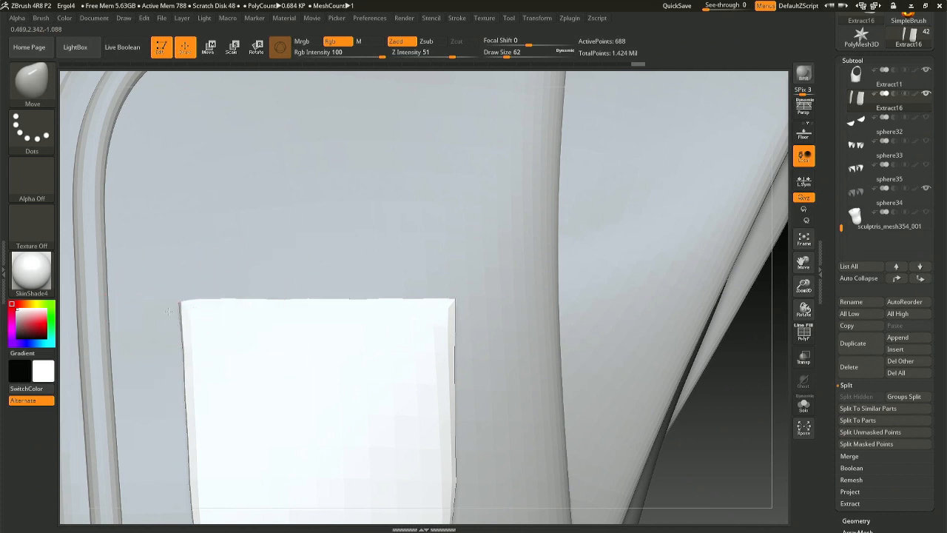
drag(169, 308, 167, 300)
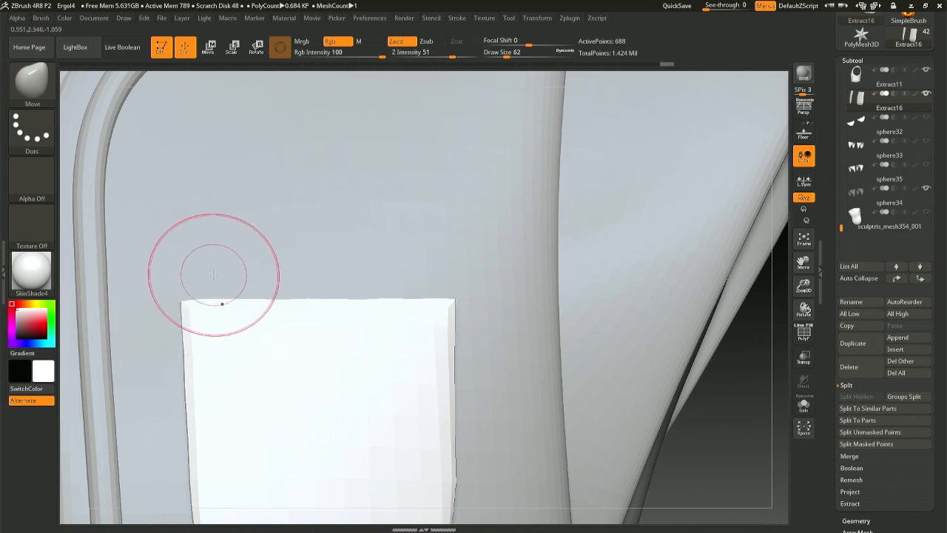
key(space)
mouse_move(214, 274)
mouse_down()
mouse_move(200, 274)
mouse_move(209, 274)
mouse_up()
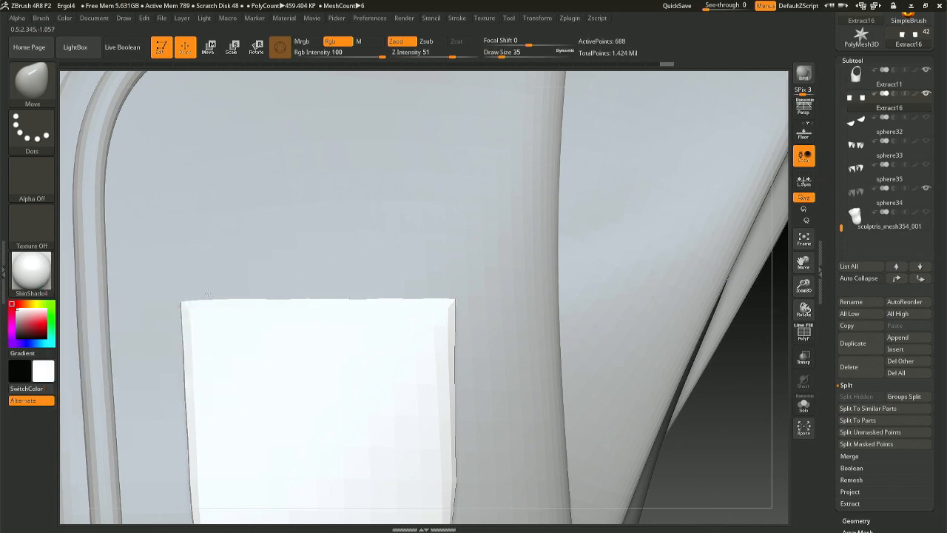
right_drag(402, 285, 402, 279)
Set the draw size to 56, switch to the Move Topological brush, and push the pocket's outer side edge toward the vest.
mouse_move(484, 218)
right_down()
mouse_move(432, 314)
mouse_move(355, 312)
right_up()
key(space)
drag(416, 325, 424, 324)
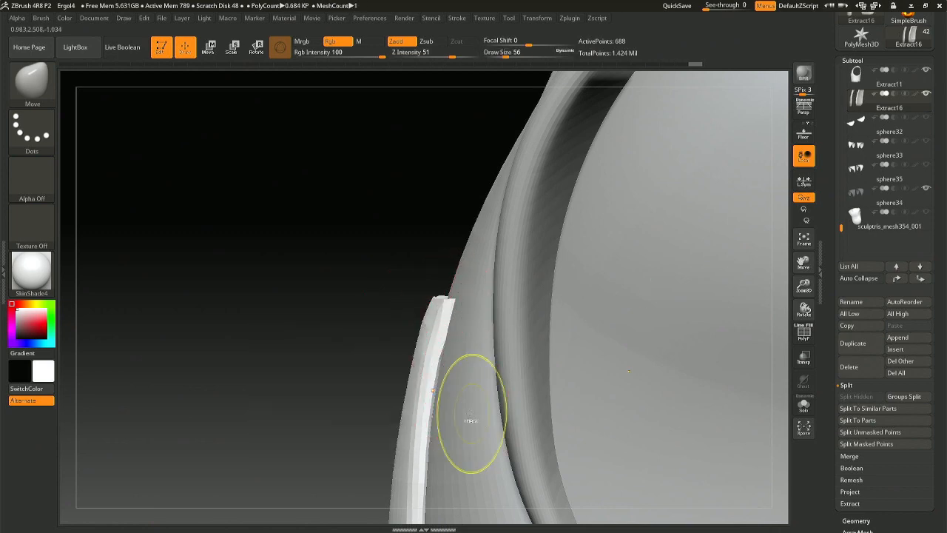
key(space)
drag(433, 393, 442, 390)
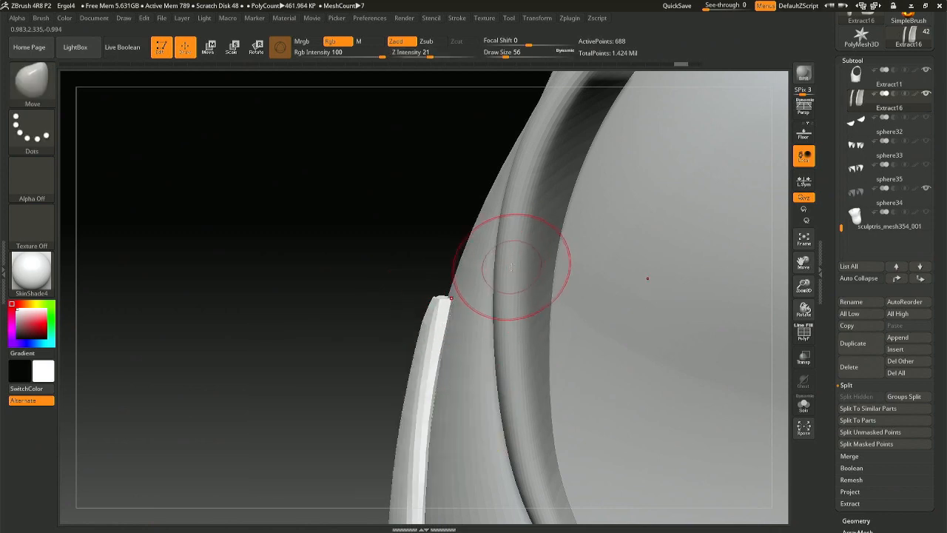
key(b)
key(m)
key(t)
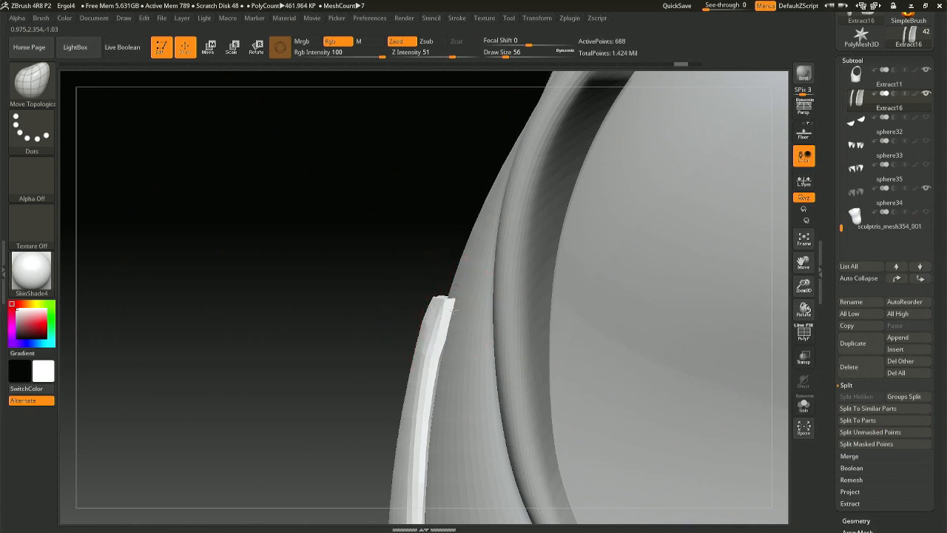
drag(428, 389, 442, 387)
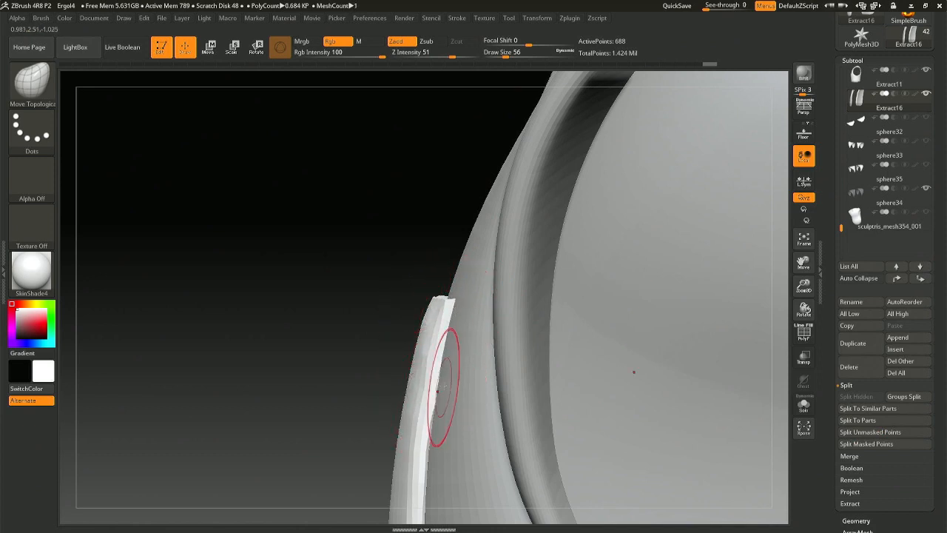
Press the upper and lower portions of the pocket's outer side against the vest surface with Move Topological.
right_drag(482, 455, 473, 311)
drag(434, 311, 424, 309)
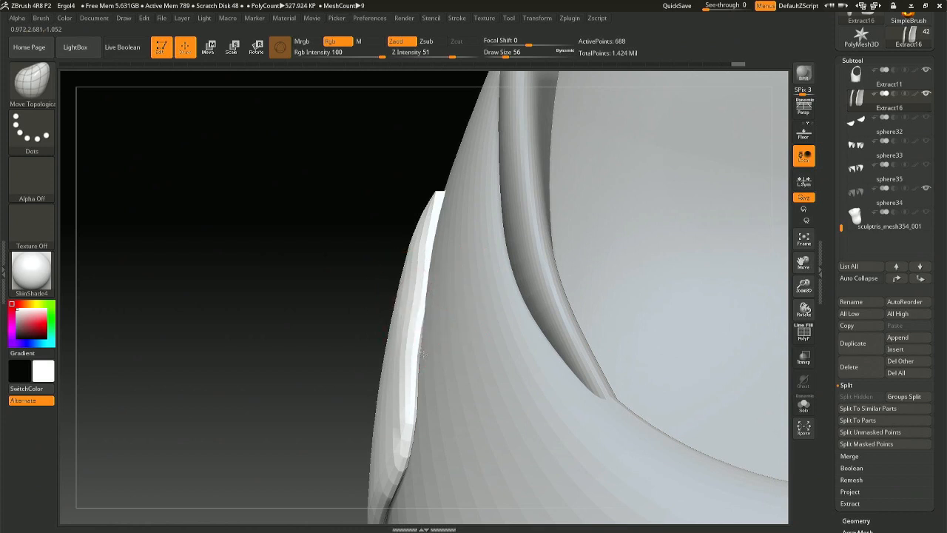
drag(418, 412, 431, 413)
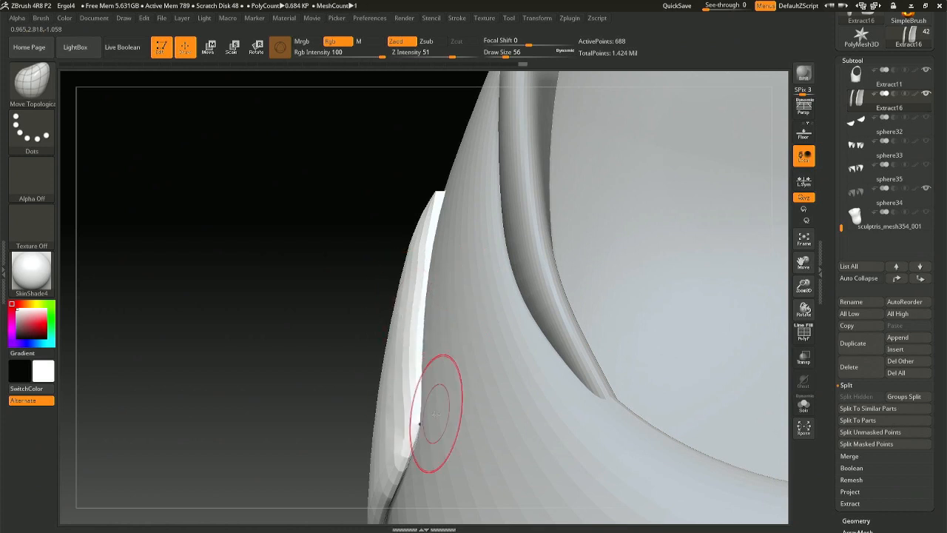
drag(419, 461, 428, 463)
Set the Move Topological draw size to 94 and push the pocket's lower edge and lower corner onto the vest.
alt+right_drag(427, 463, 423, 293)
right_drag(351, 296, 406, 315)
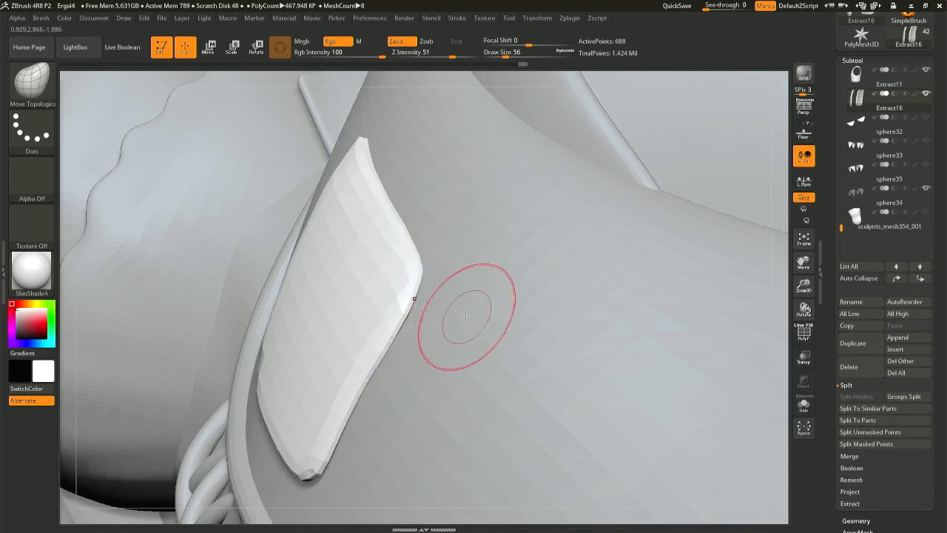
right_drag(466, 316, 402, 310)
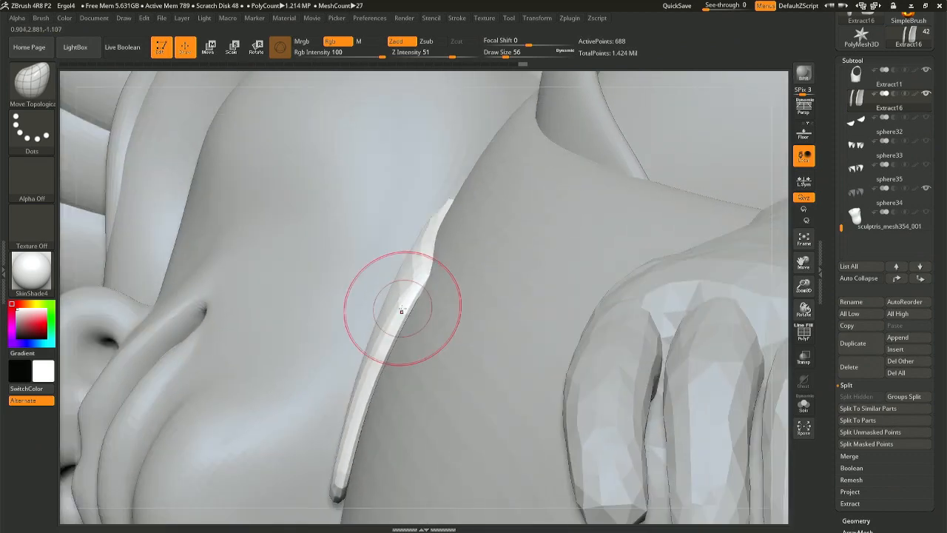
key(space)
drag(402, 309, 417, 330)
right_drag(383, 375, 356, 436)
alt+right_drag(356, 436, 353, 316)
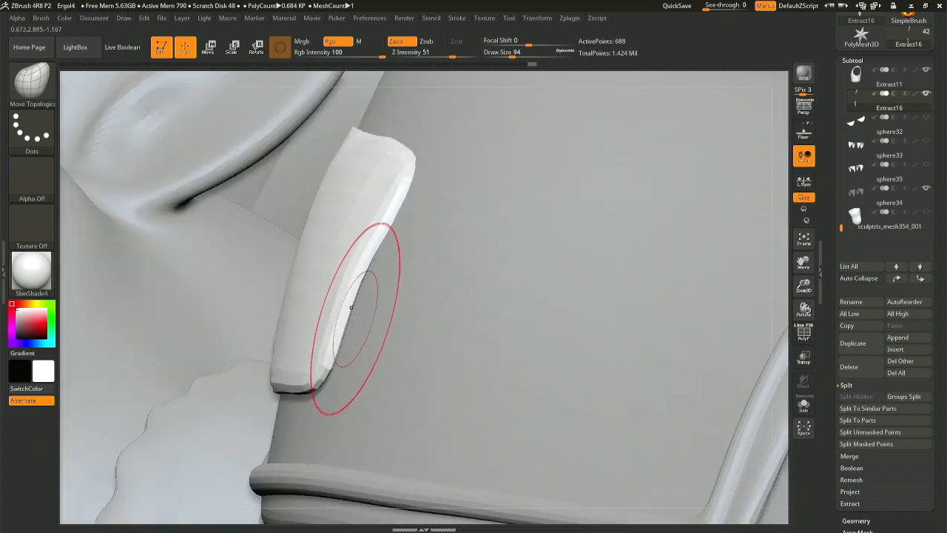
drag(344, 334, 357, 336)
drag(367, 276, 382, 275)
right_drag(382, 331, 348, 419)
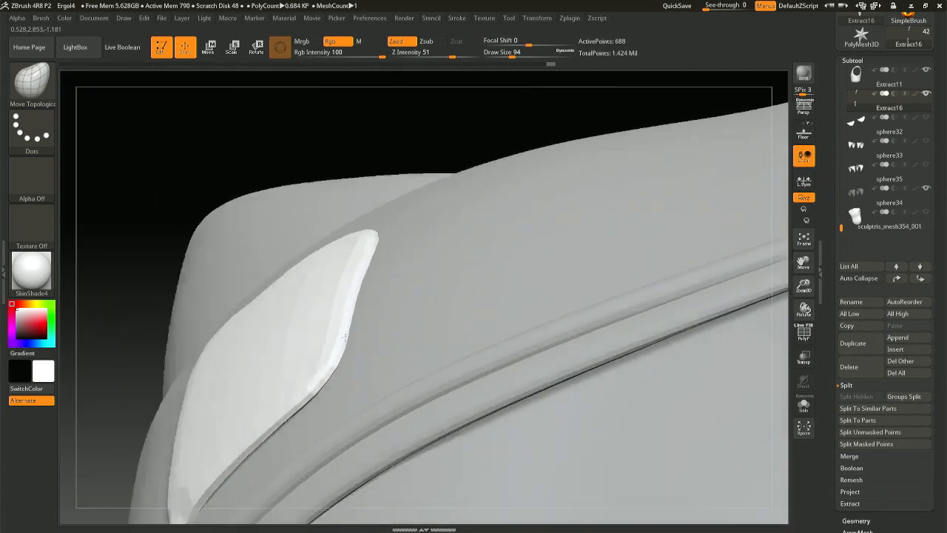
mouse_move(324, 390)
mouse_down()
mouse_move(331, 391)
mouse_move(319, 420)
mouse_up()
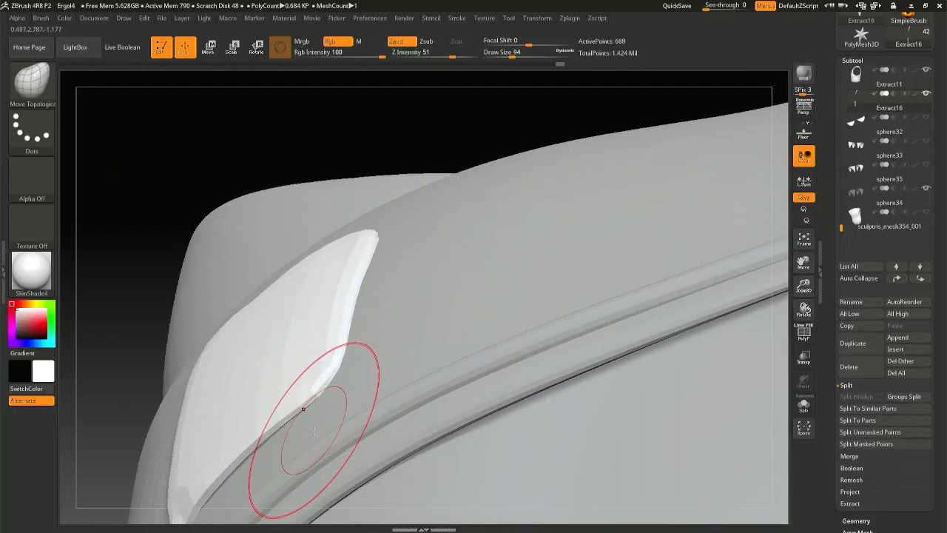
Press the middle and lower parts of the pocket's outer edge closer to the vest surface with Move Topological.
right_drag(351, 446, 340, 259)
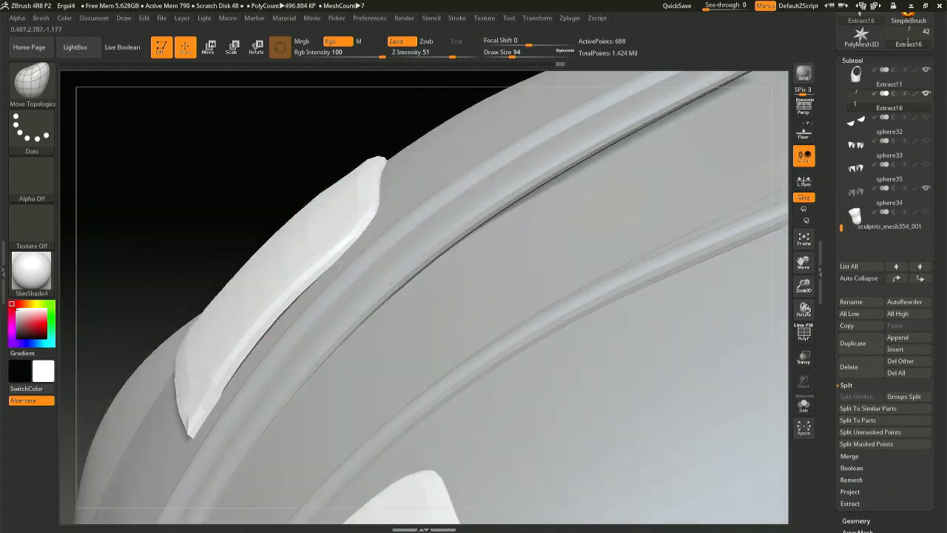
drag(294, 306, 289, 313)
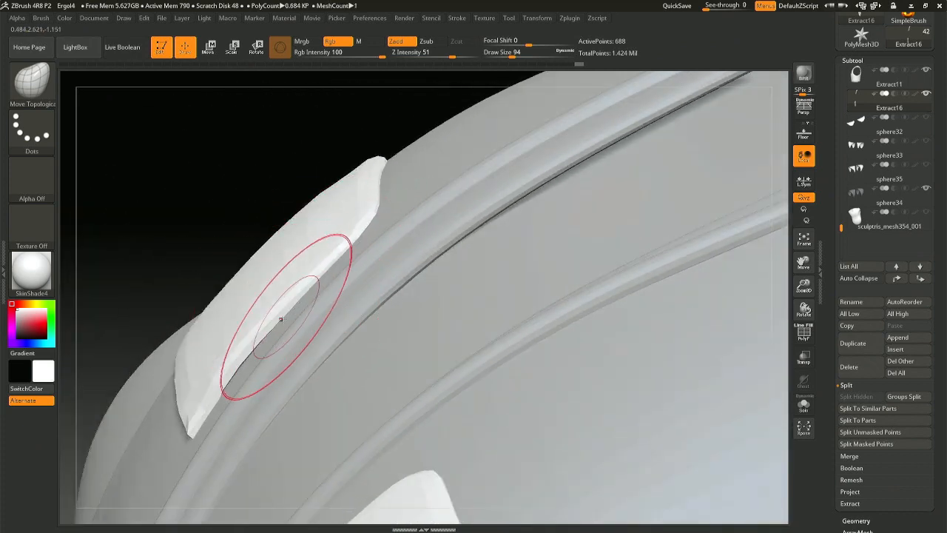
drag(260, 342, 267, 346)
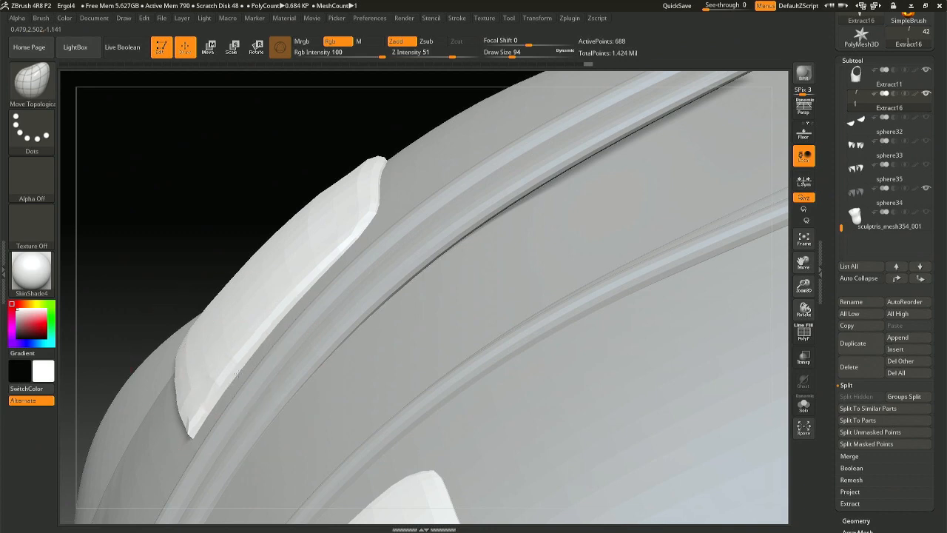
Set the Move Topological draw size to 331 and pull the pockets' inner upper corners toward the vest's front trim.
mouse_move(259, 361)
right_down()
mouse_move(321, 235)
mouse_move(318, 220)
mouse_move(229, 325)
mouse_move(154, 210)
mouse_move(170, 248)
mouse_move(180, 235)
mouse_move(173, 344)
mouse_move(158, 269)
mouse_move(242, 292)
mouse_move(522, 325)
mouse_move(241, 268)
right_up()
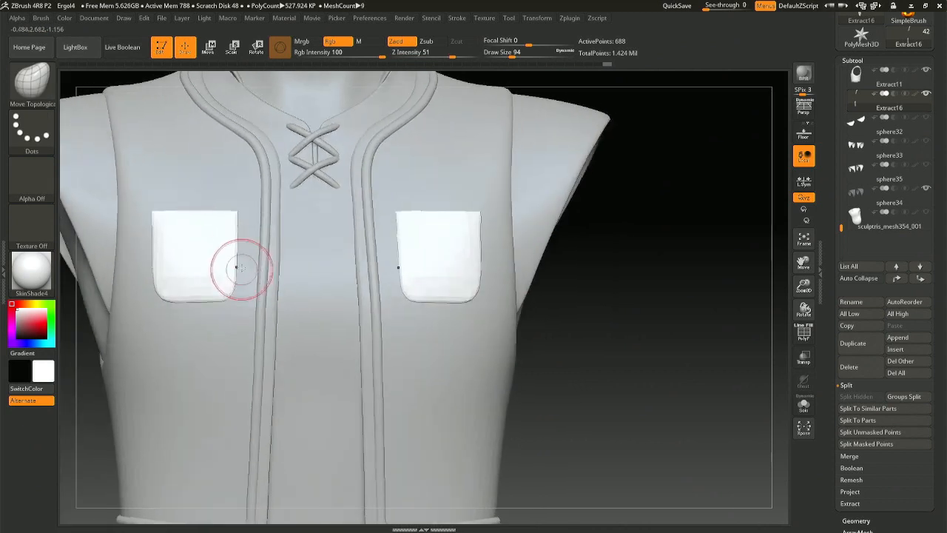
key(space)
mouse_move(231, 245)
mouse_down()
mouse_move(249, 244)
mouse_move(245, 220)
mouse_up()
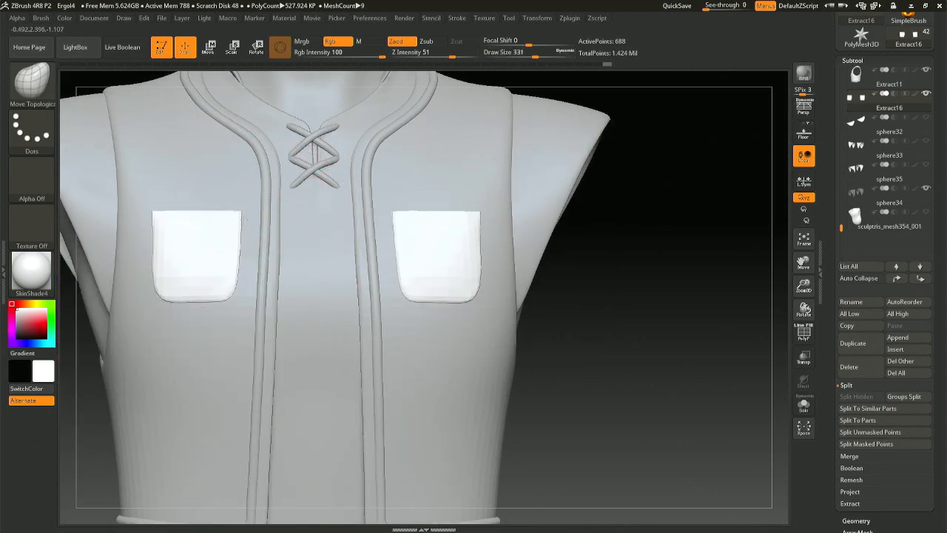
Set the draw size to 257 and pull the pockets' outer side edges outward along the vest toward the armholes.
mouse_move(159, 229)
right_down()
mouse_move(169, 219)
mouse_move(165, 244)
right_up()
key(space)
click(165, 242)
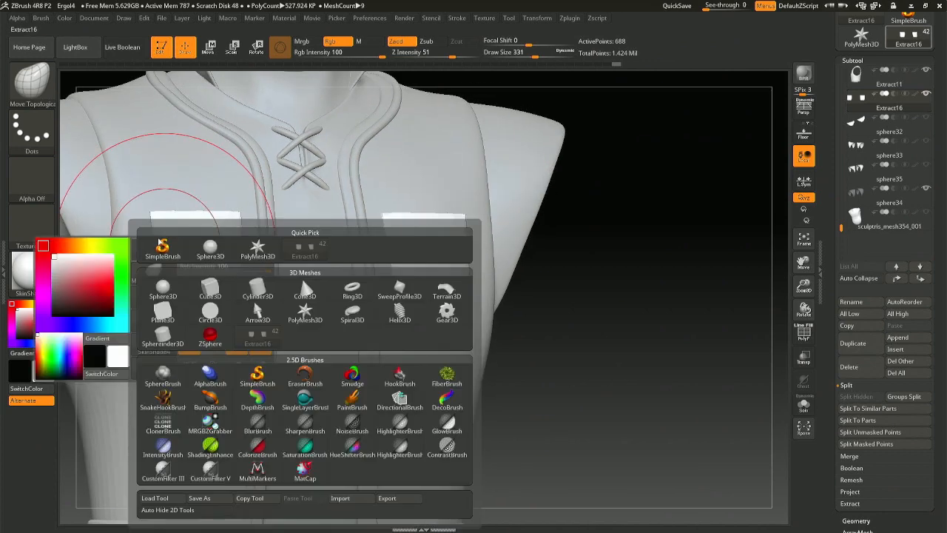
key(space)
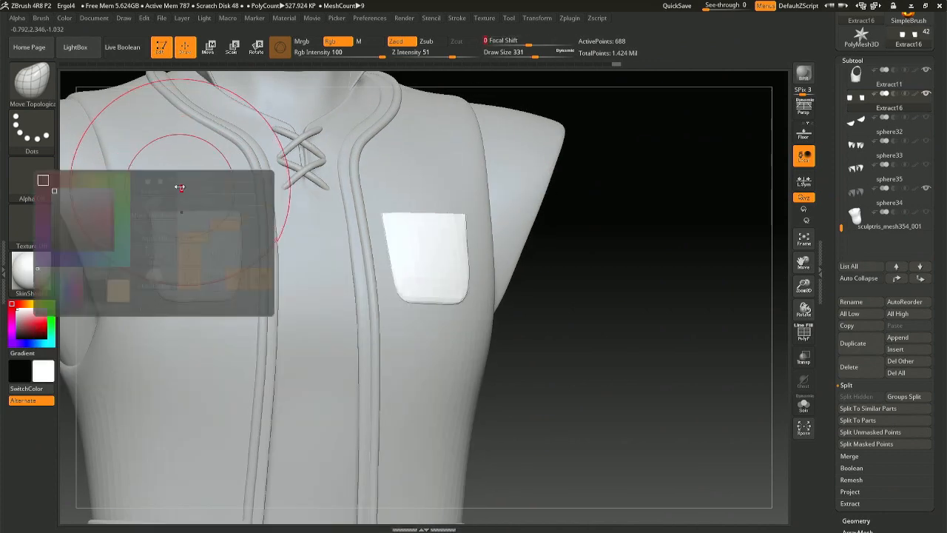
key(space)
drag(215, 203, 225, 202)
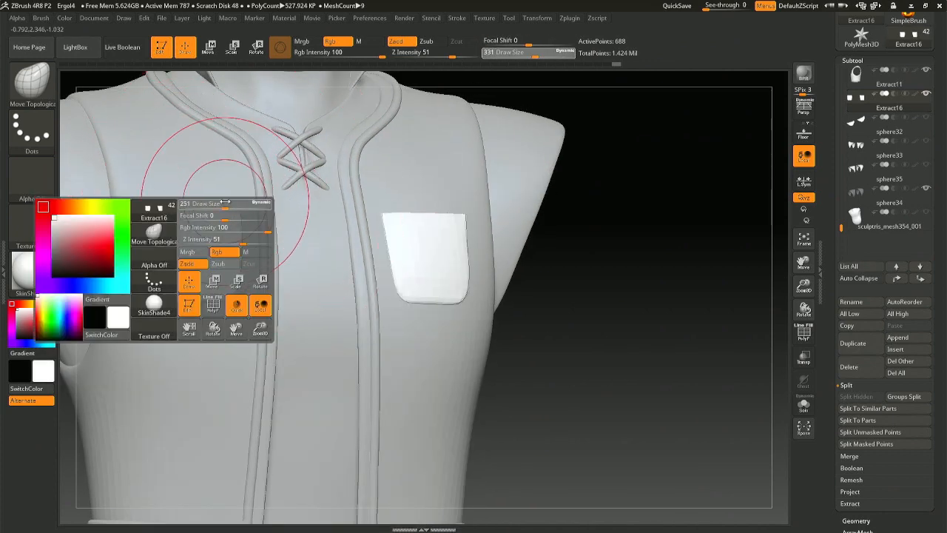
drag(156, 253, 139, 252)
right_drag(141, 249, 267, 248)
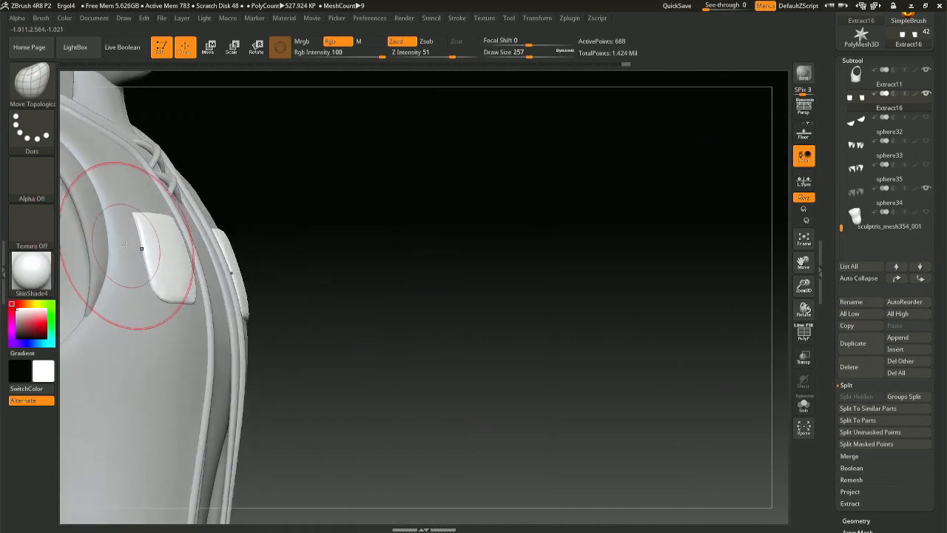
drag(129, 244, 114, 238)
right_drag(111, 238, 127, 137)
drag(146, 281, 140, 282)
Reduce the Move Topological draw size to 136 and nudge the pocket's outer lower corner slightly upward.
mouse_move(224, 230)
right_down()
mouse_move(195, 325)
mouse_move(227, 339)
mouse_move(192, 338)
mouse_move(225, 348)
mouse_move(198, 350)
mouse_move(205, 344)
right_up()
key(space)
drag(227, 341, 214, 341)
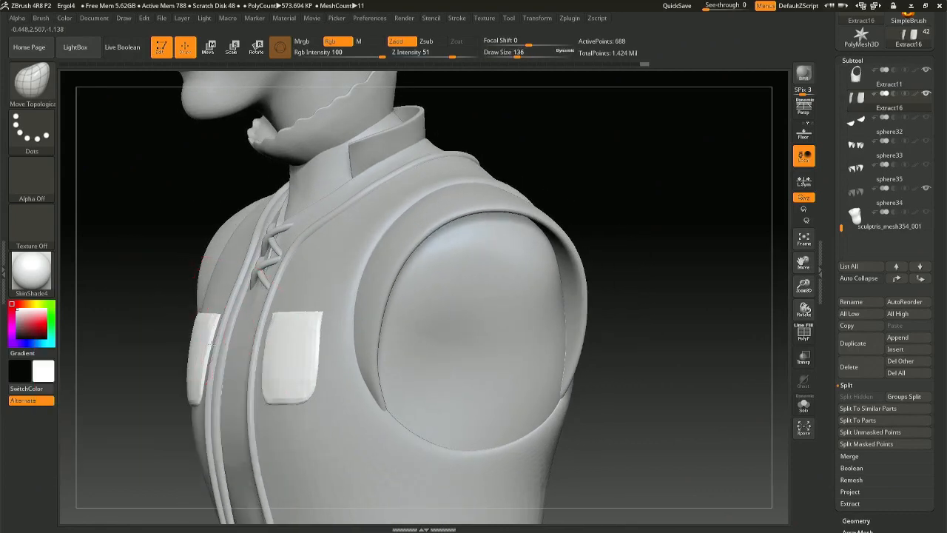
shift+right_drag(210, 351, 241, 351)
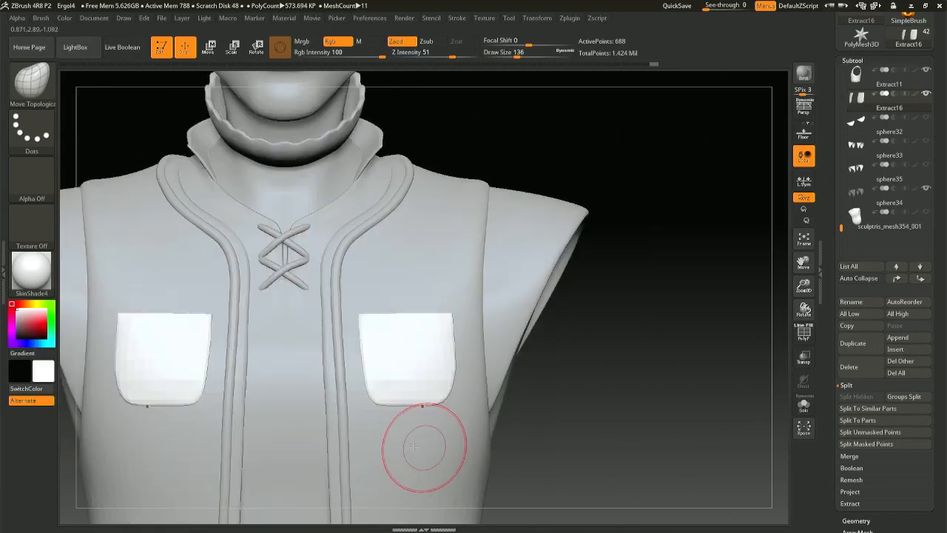
right_drag(501, 403, 479, 412)
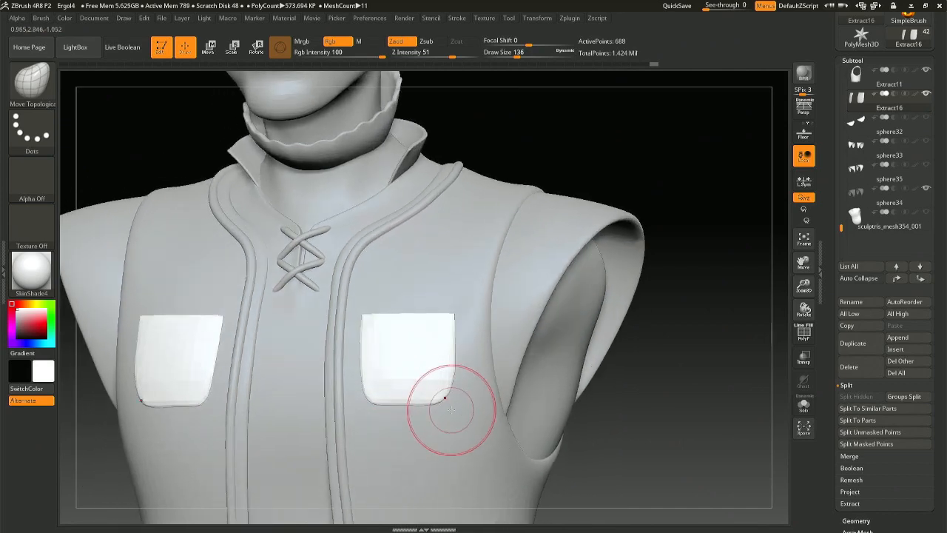
drag(456, 409, 456, 405)
shift+right_drag(351, 372, 322, 373)
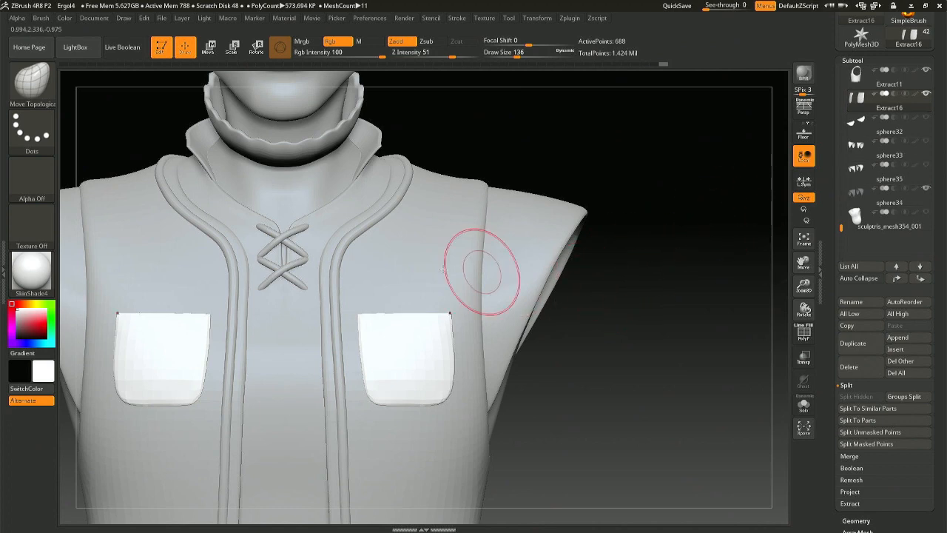
Try the Polish deformation on the low-resolution pockets and undo it.
scroll(938, 185, down, 5)
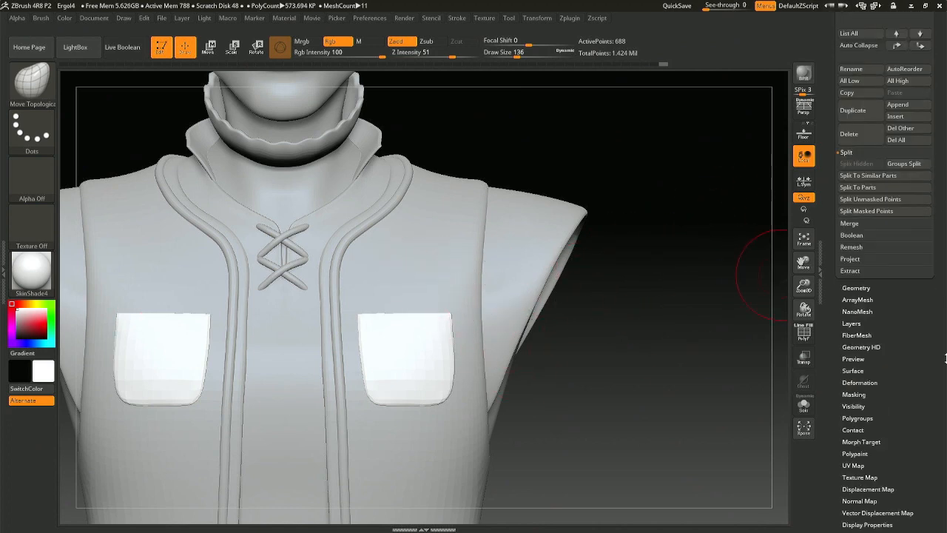
scroll(936, 311, down, 2)
click(860, 294)
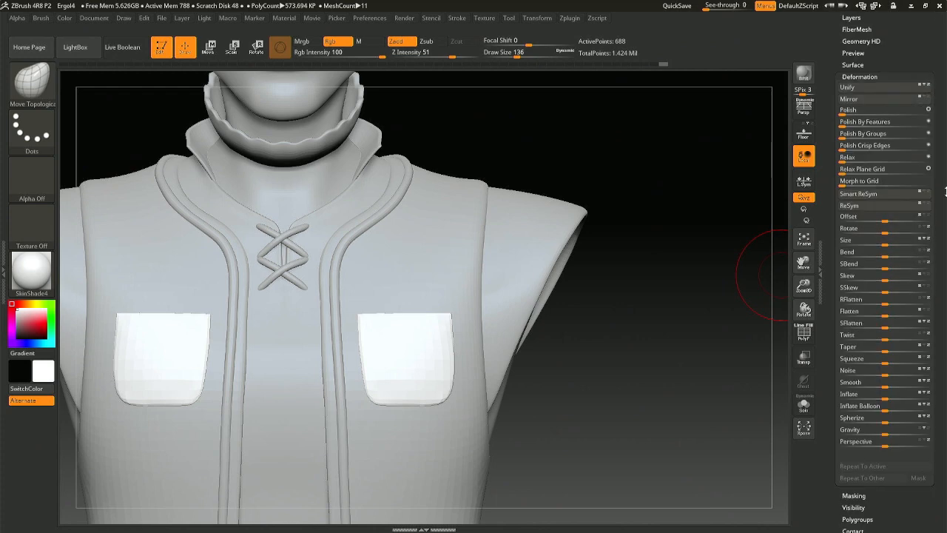
click(853, 117)
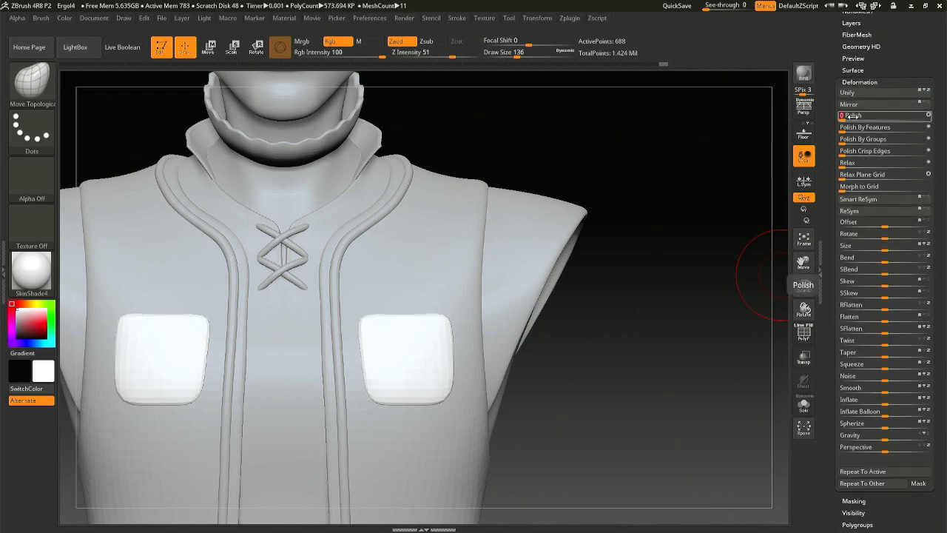
key(ctrl+z)
Try remeshing the pockets with DynaMesh at resolution 128 and undo it.
drag(942, 73, 946, 302)
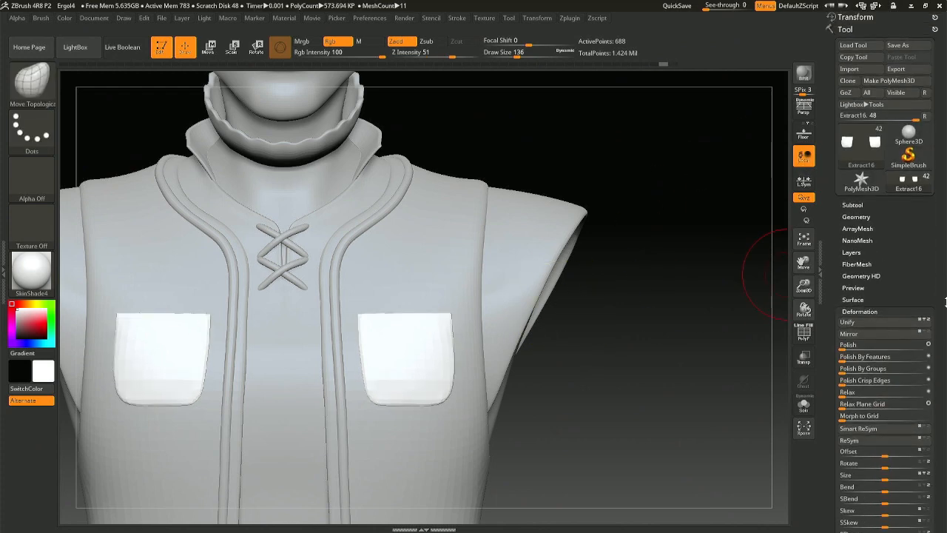
click(857, 217)
click(857, 400)
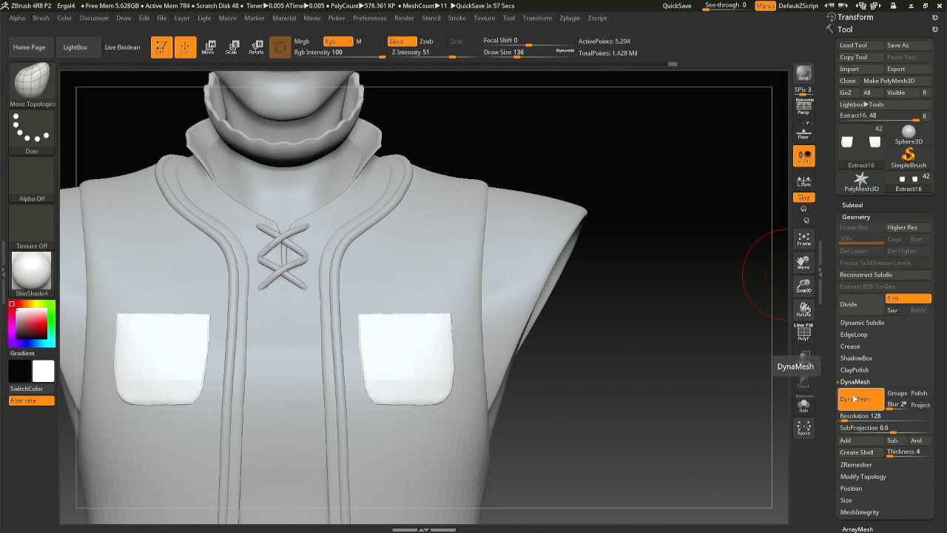
key(ctrl)
click(855, 401)
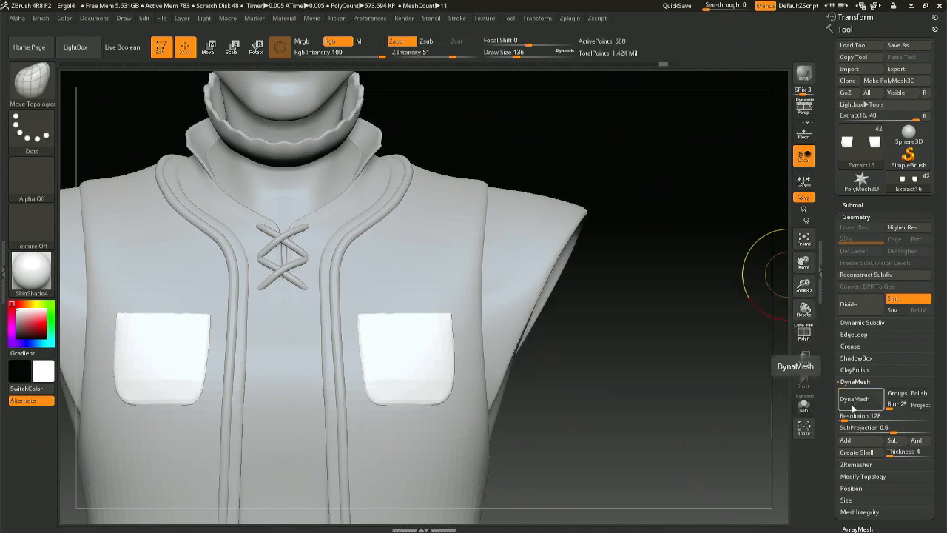
click(855, 382)
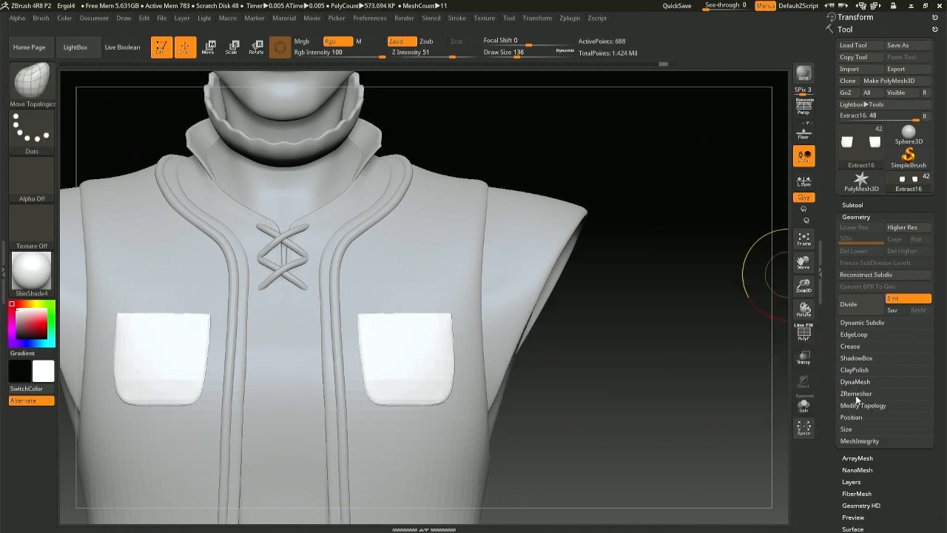
Remesh the pockets with ZRemesher at a target polygons count of 5 and check the mesh in polyframe display.
click(856, 396)
click(859, 410)
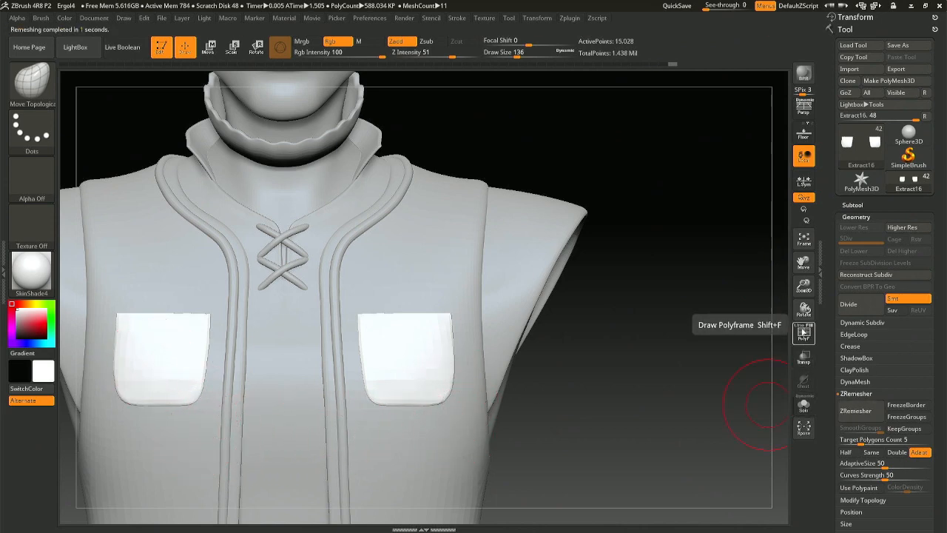
click(804, 334)
click(805, 335)
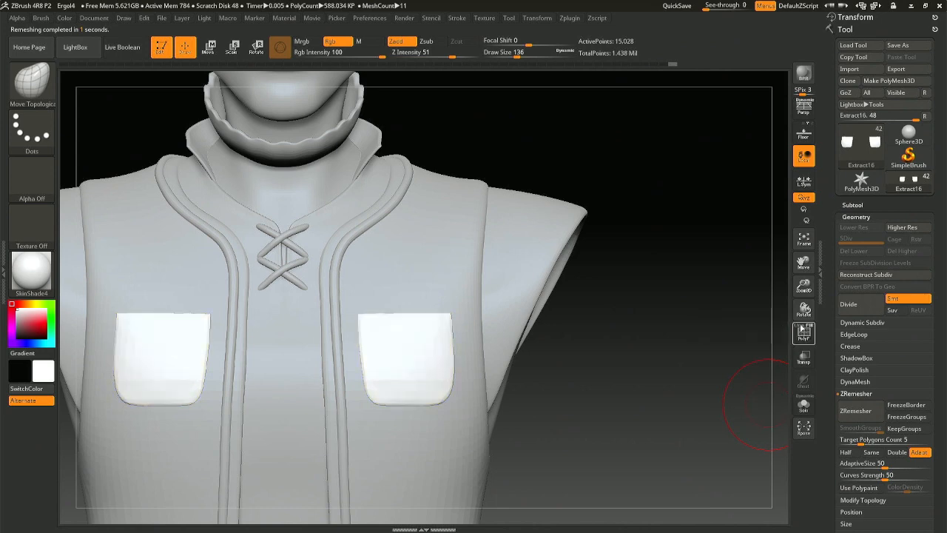
click(804, 335)
click(804, 335)
Smooth the remeshed pockets with the Polish deformation.
drag(925, 511, 925, 334)
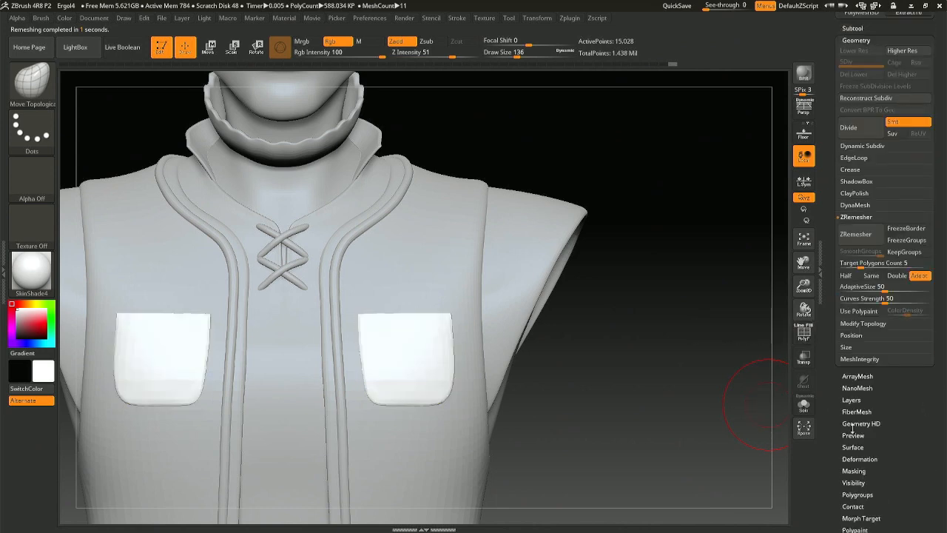
click(862, 457)
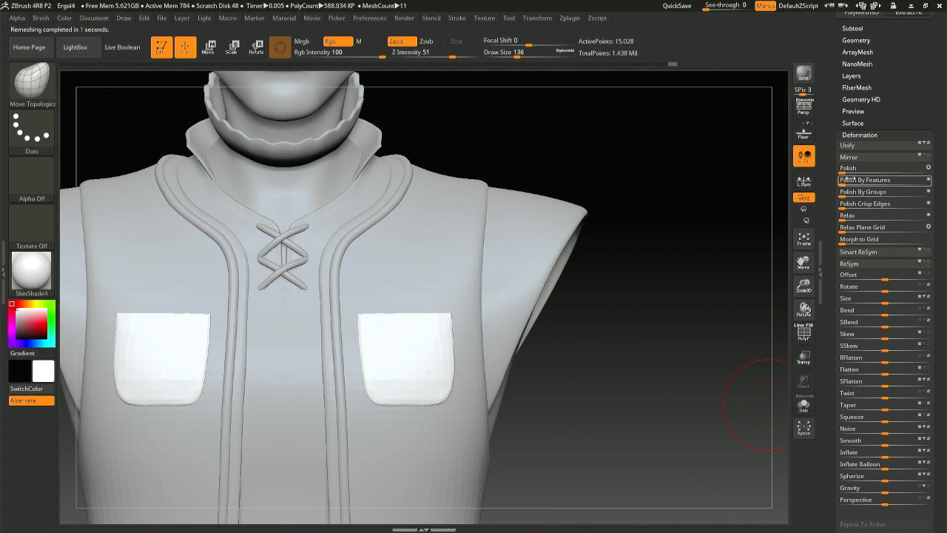
click(867, 169)
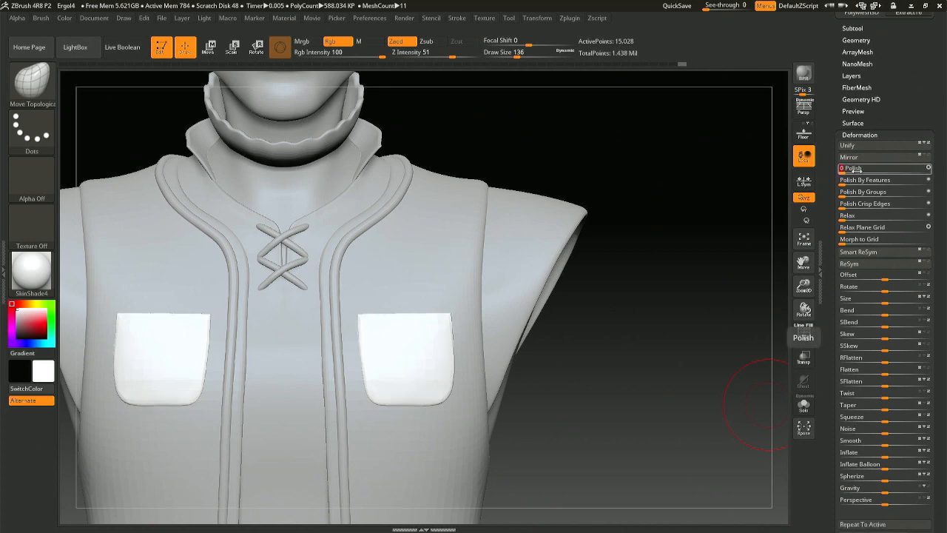
drag(867, 169, 918, 187)
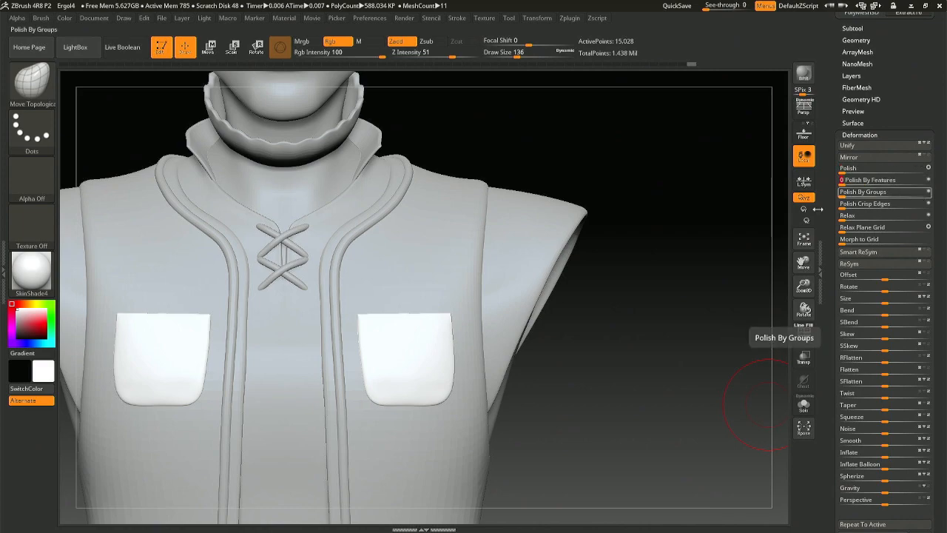
Set the Move Topological draw size to 132 and bow the middle of the pocket's upper edge away from the vest.
drag(600, 411, 451, 374)
mouse_move(451, 373)
right_down()
mouse_move(461, 315)
mouse_move(452, 289)
right_up()
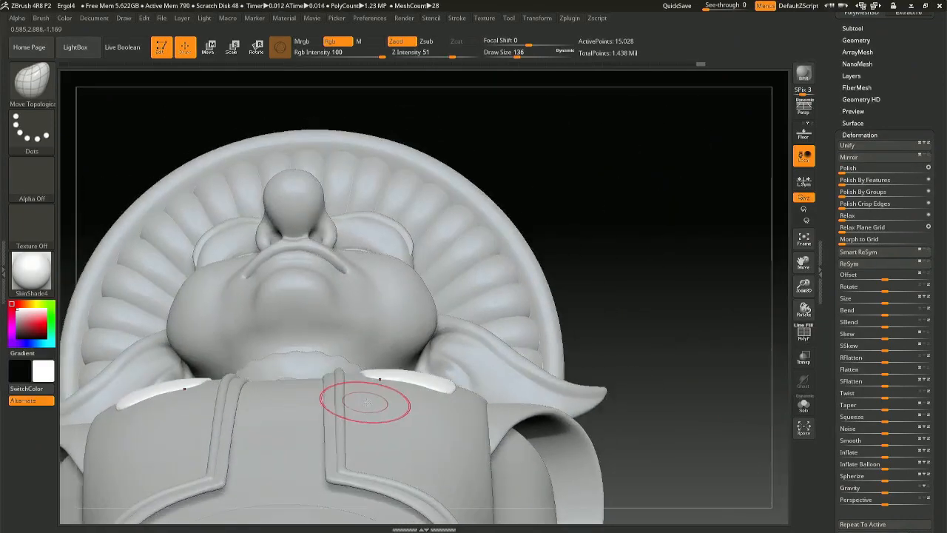
right_drag(411, 392, 405, 531)
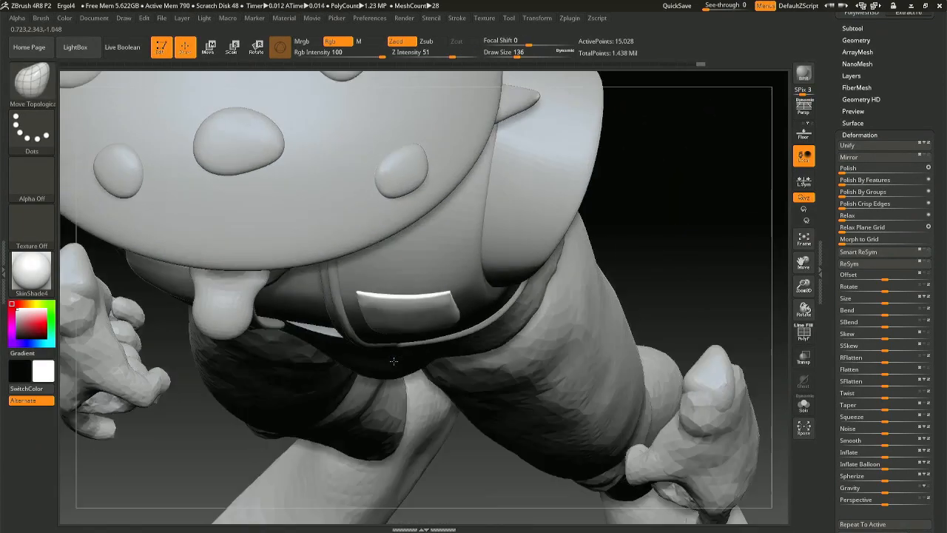
key(space)
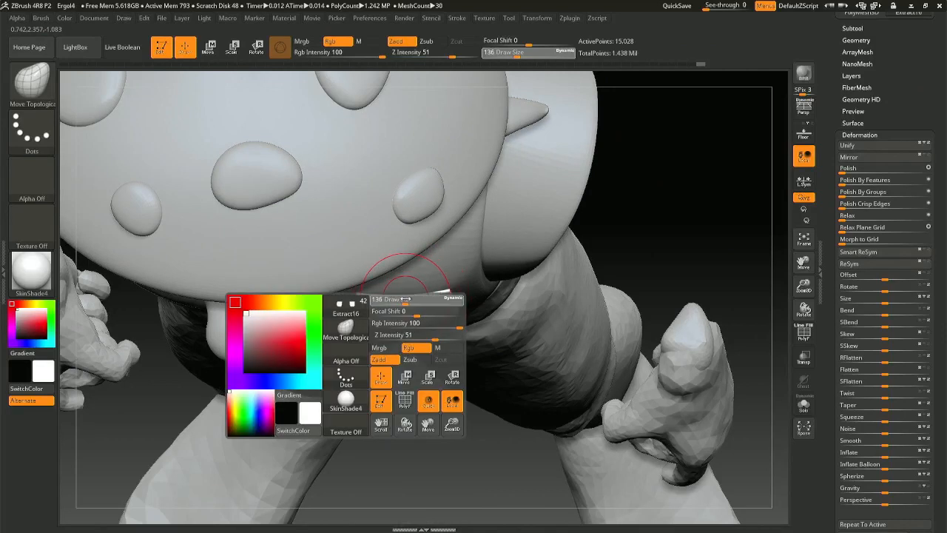
drag(406, 299, 397, 297)
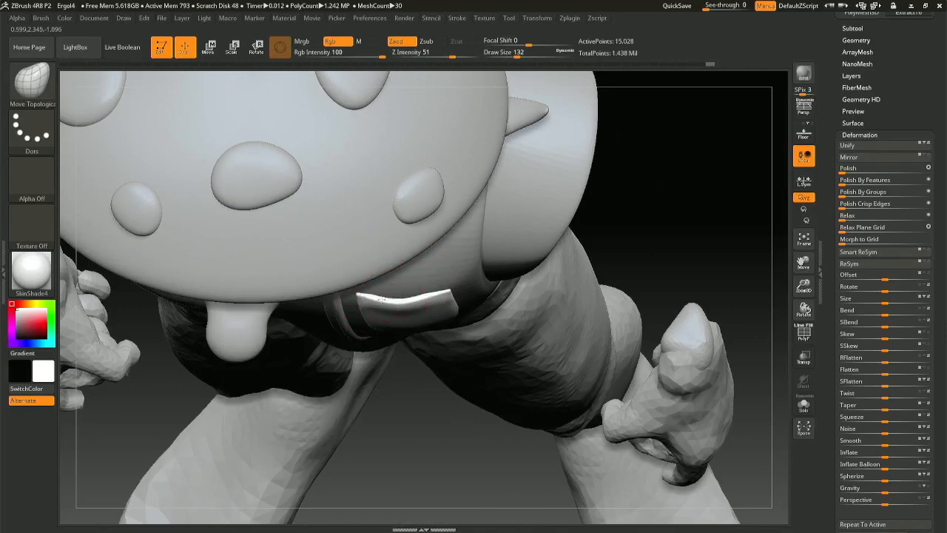
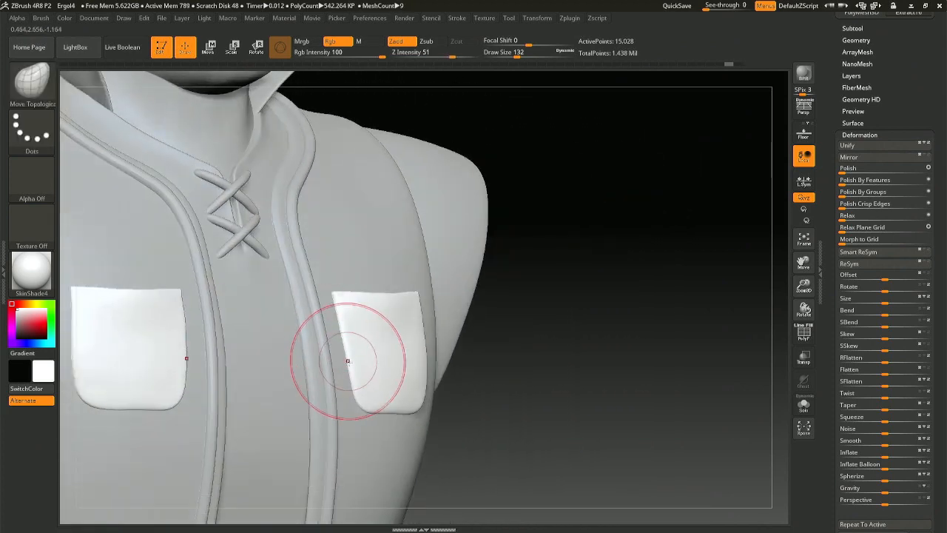
Smooth the pocket's outer side edge, then set the Move Topological draw size to 104 and refine the upper edge's outward curve.
key(shift)
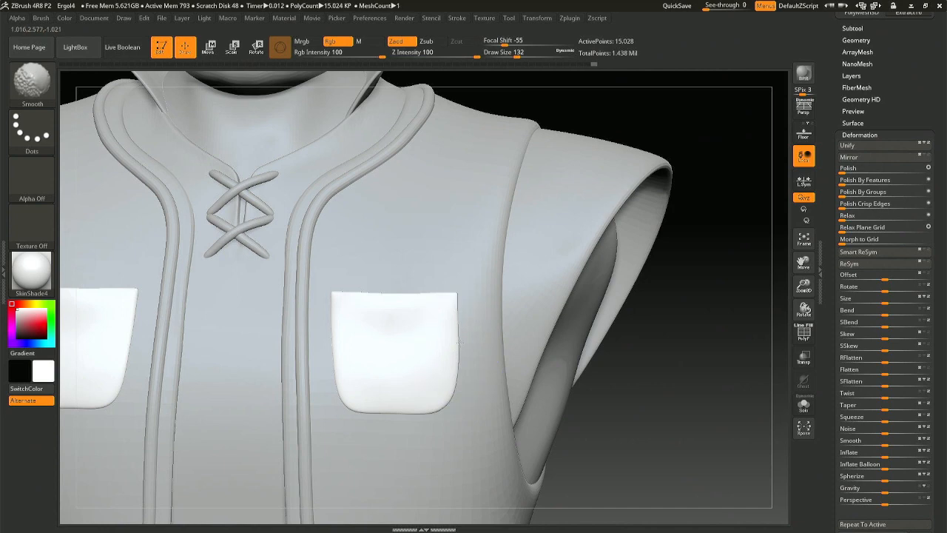
shift+drag(459, 342, 464, 339)
key(space)
drag(411, 295, 408, 295)
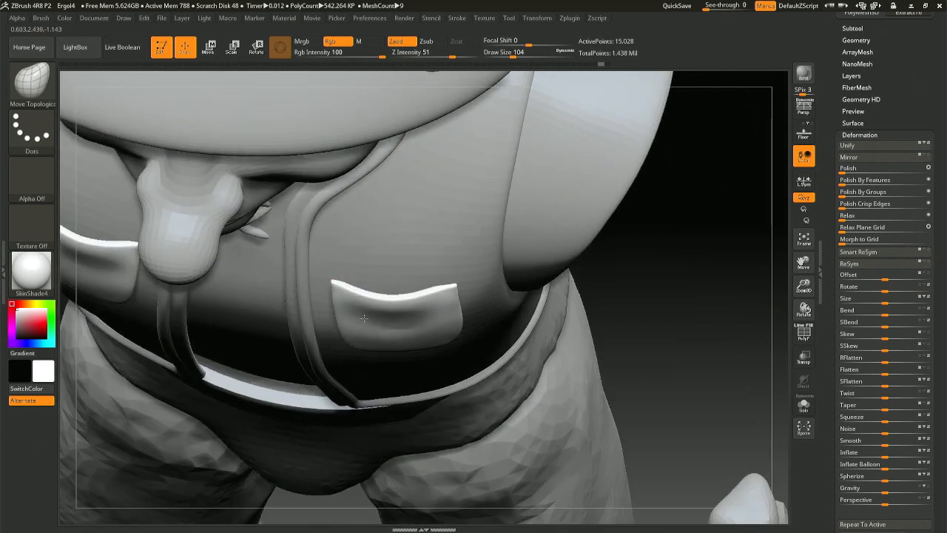
mouse_move(357, 295)
right_down()
mouse_move(395, 301)
mouse_move(376, 288)
right_up()
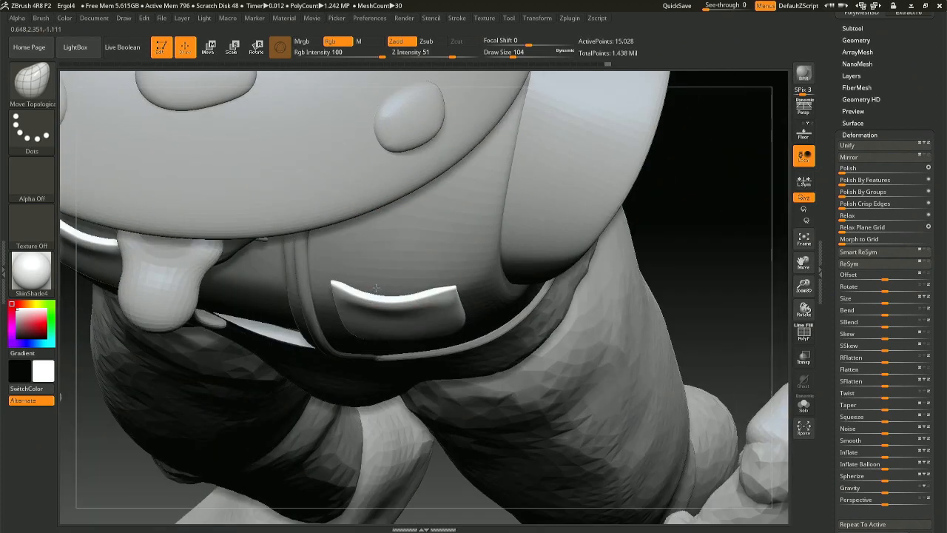
Isolate the pockets, pinch the upper edge with the Pinch brush at draw size 62, and show the whole character again.
key(b)
key(p)
key(i)
key(space)
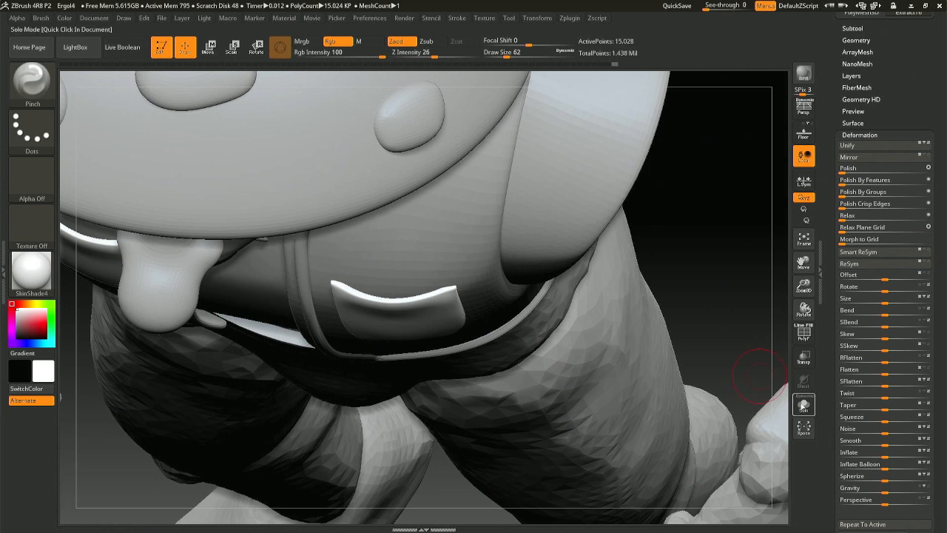
click(804, 405)
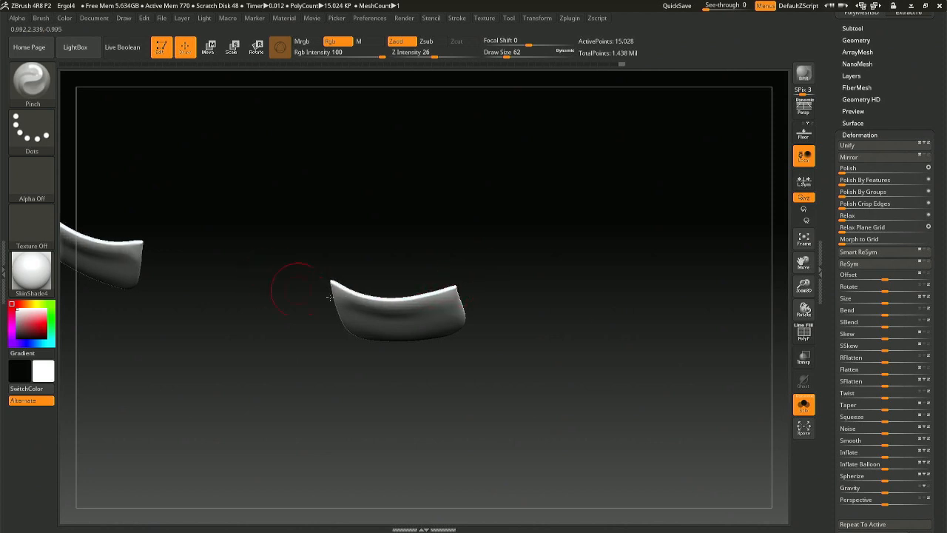
click(803, 402)
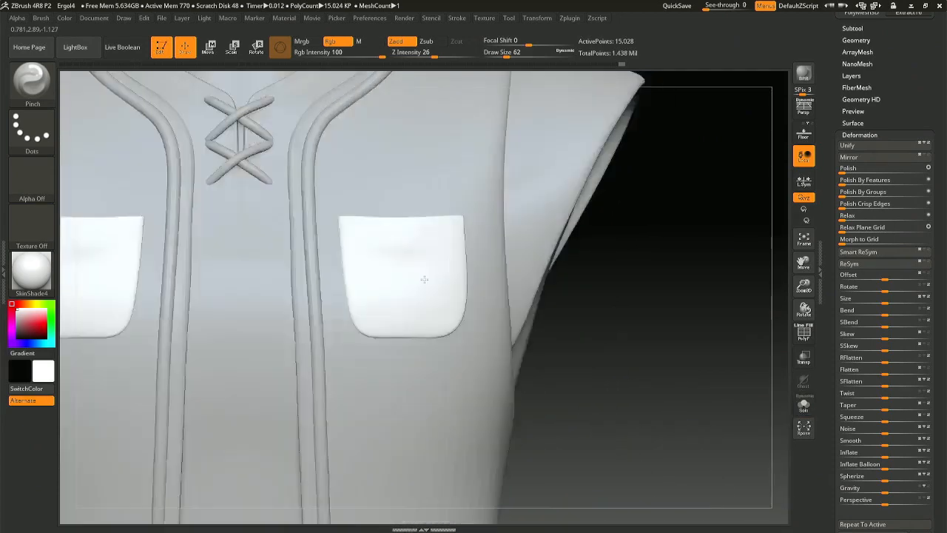
With the Move brush at draw size 97, adjust the pocket's upper inner corner and check both pockets from several angles.
key(b)
key(m)
key(v)
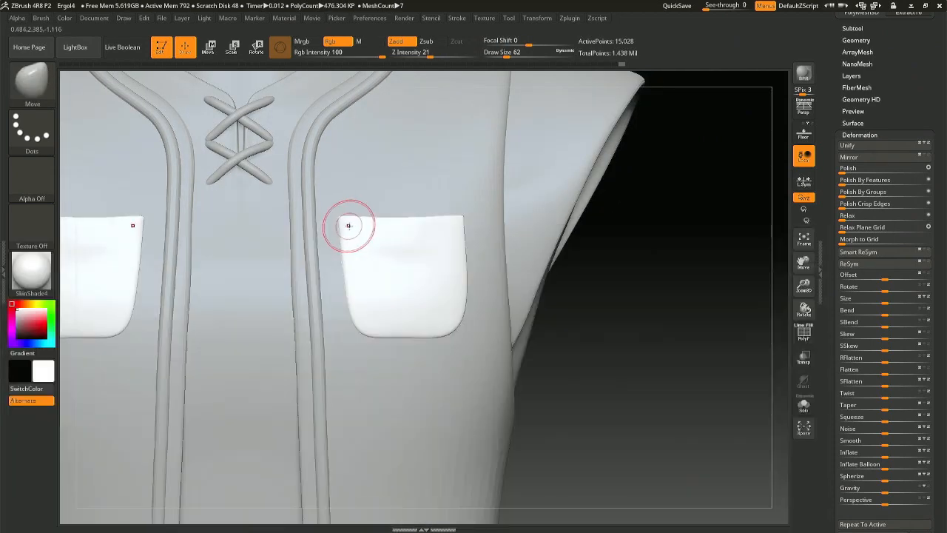
key(space)
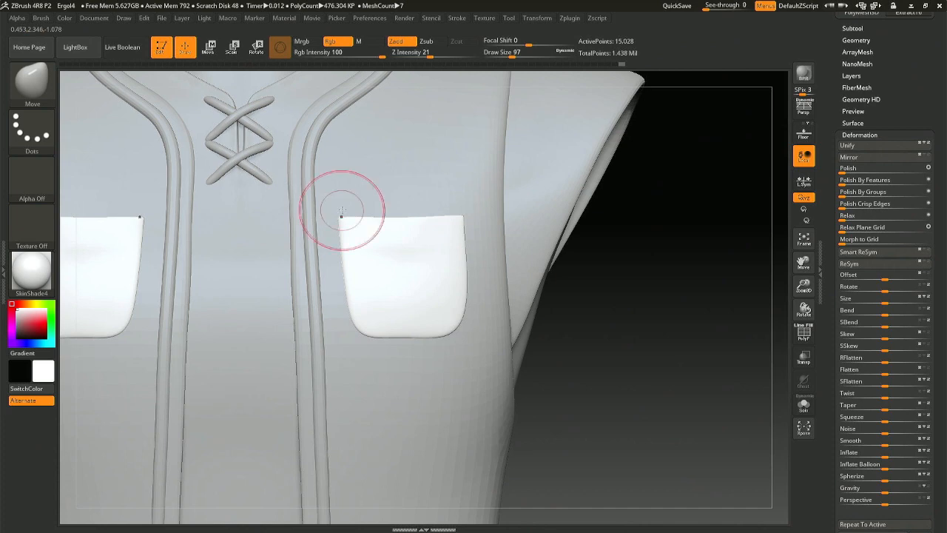
right_drag(430, 228, 377, 341)
right_drag(436, 421, 469, 386)
right_drag(433, 412, 464, 264)
alt+right_drag(483, 296, 529, 403)
alt+right_drag(532, 298, 537, 346)
right_drag(537, 345, 566, 349)
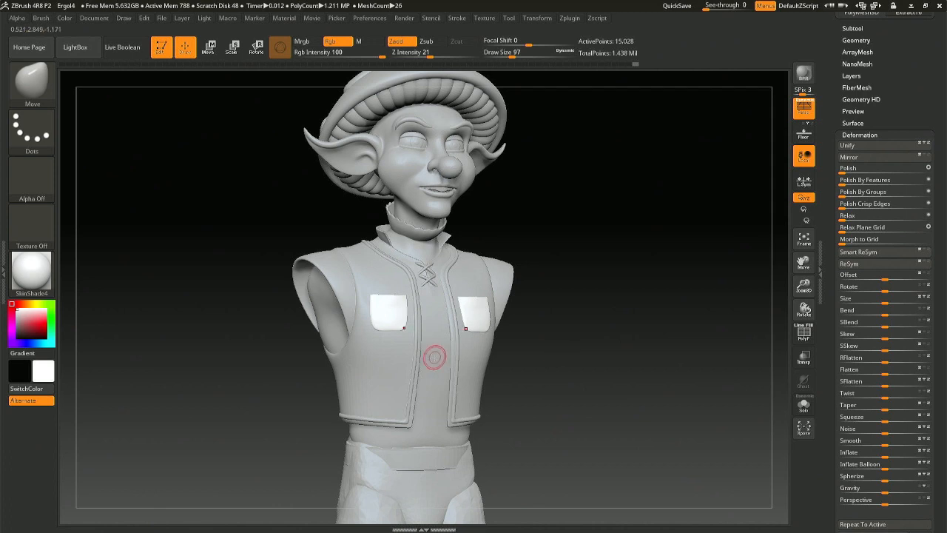
right_drag(434, 357, 388, 343)
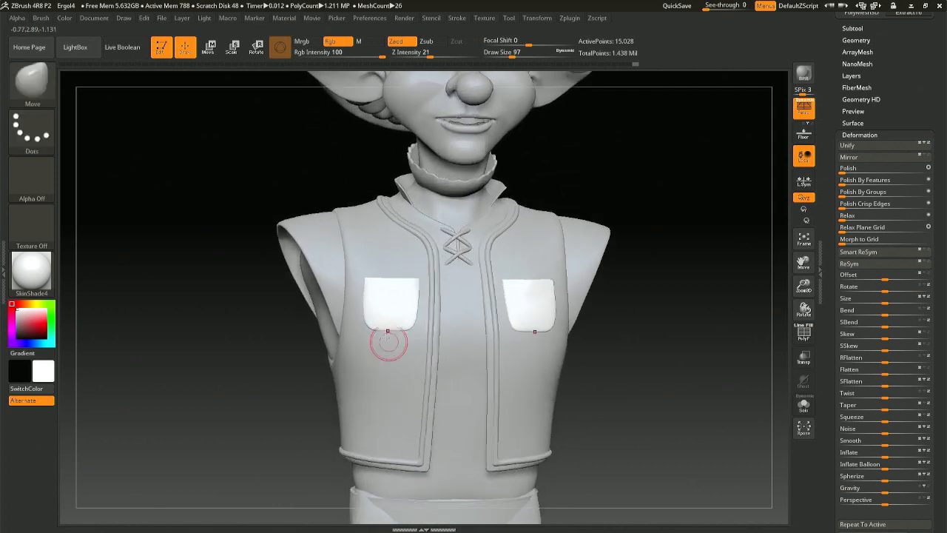
Enlarge the Move brush to draw size 484 and save the project over the existing Ergol4.ZPR.
key(space)
drag(389, 324, 414, 324)
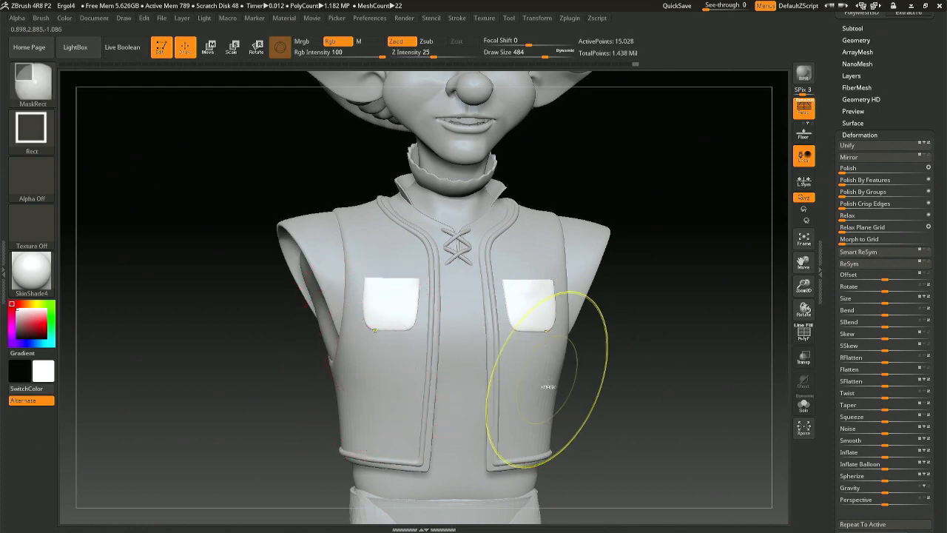
key(ctrl+s)
key(Return)
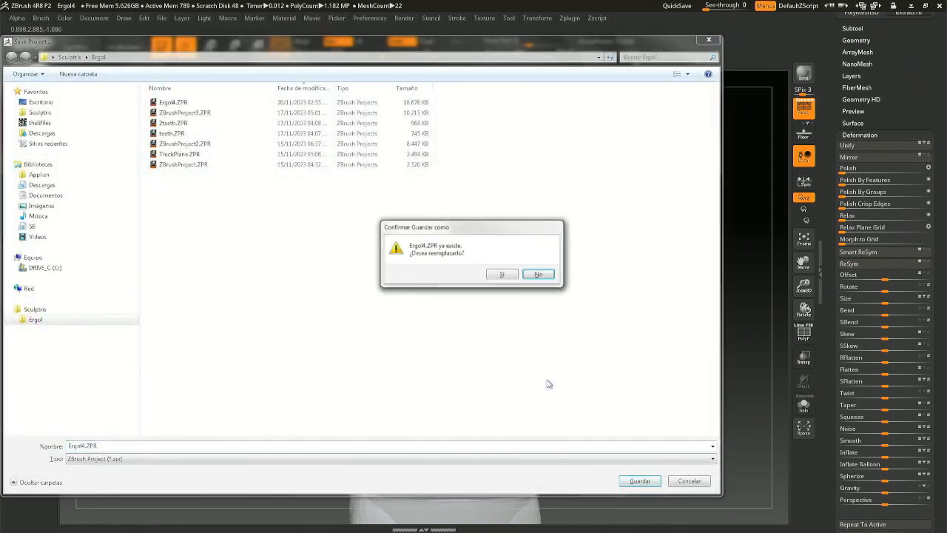
key(Return)
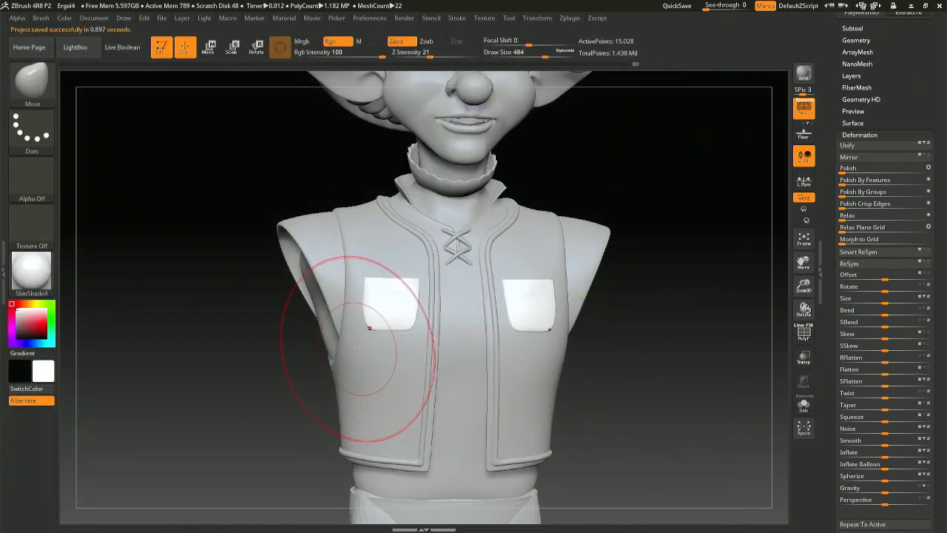
Try to reshape the pocket's lower edge with the large Move brush and undo the change.
mouse_move(370, 384)
ctrl+right_down()
mouse_move(370, 429)
mouse_move(396, 416)
ctrl+right_up()
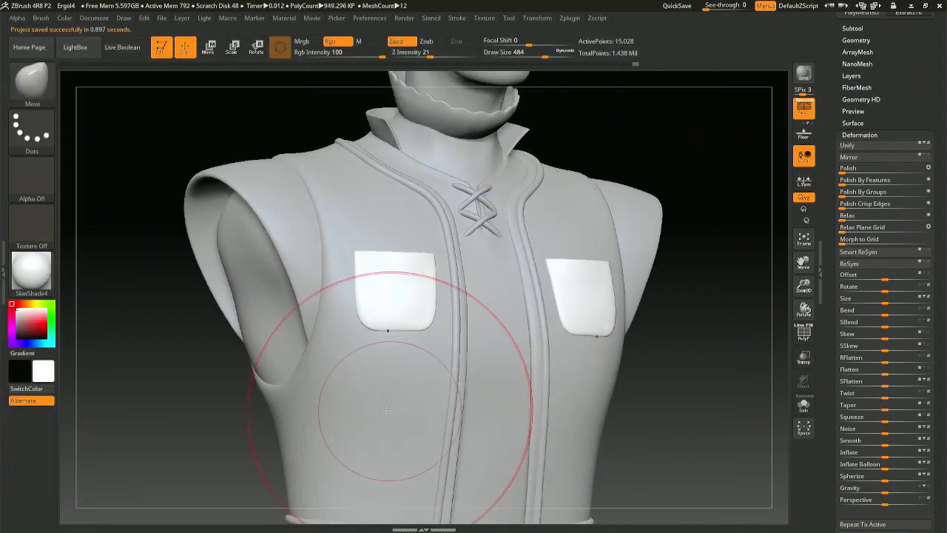
drag(377, 393, 378, 402)
key(ctrl+z)
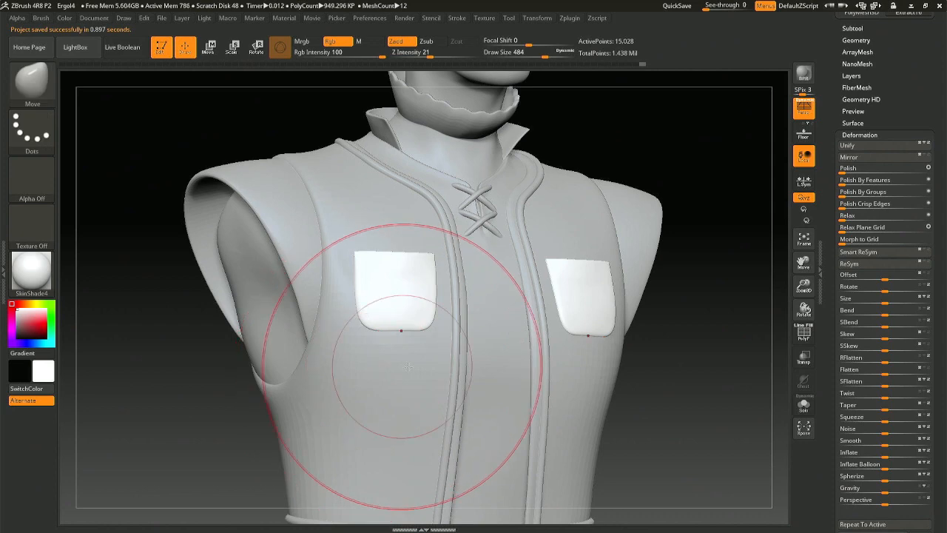
Set the Move draw size to 293, widen the pocket toward the armhole and pull its lower edge down.
alt+right_drag(430, 331, 443, 277)
key(space)
drag(435, 308, 416, 308)
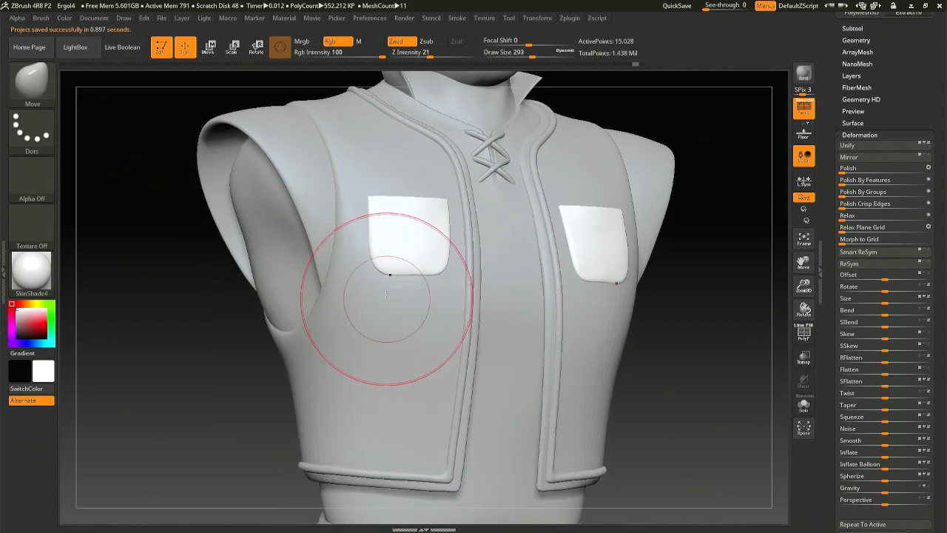
mouse_move(324, 216)
right_down()
mouse_move(354, 254)
mouse_move(371, 258)
mouse_move(335, 224)
right_up()
mouse_move(370, 282)
right_down()
mouse_move(379, 281)
mouse_move(364, 279)
mouse_move(354, 323)
right_up()
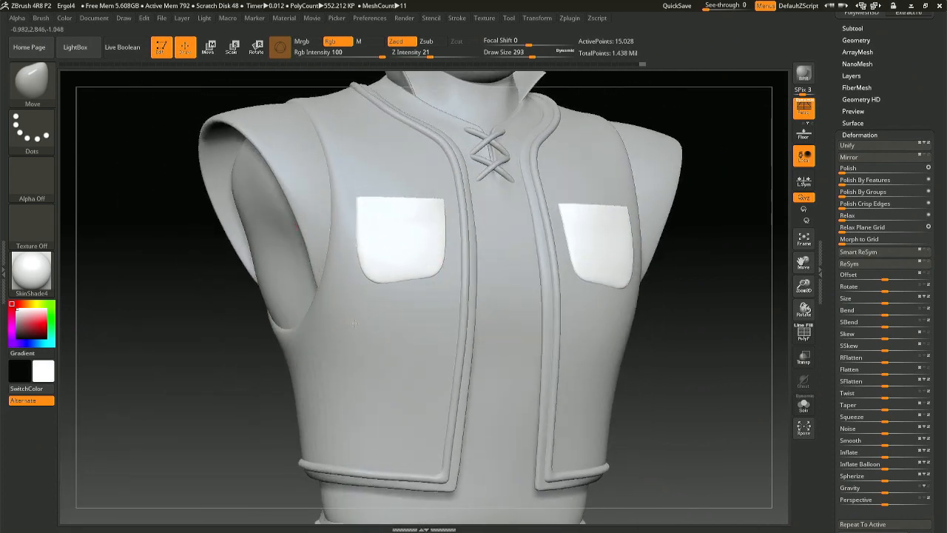
right_drag(434, 291, 438, 348)
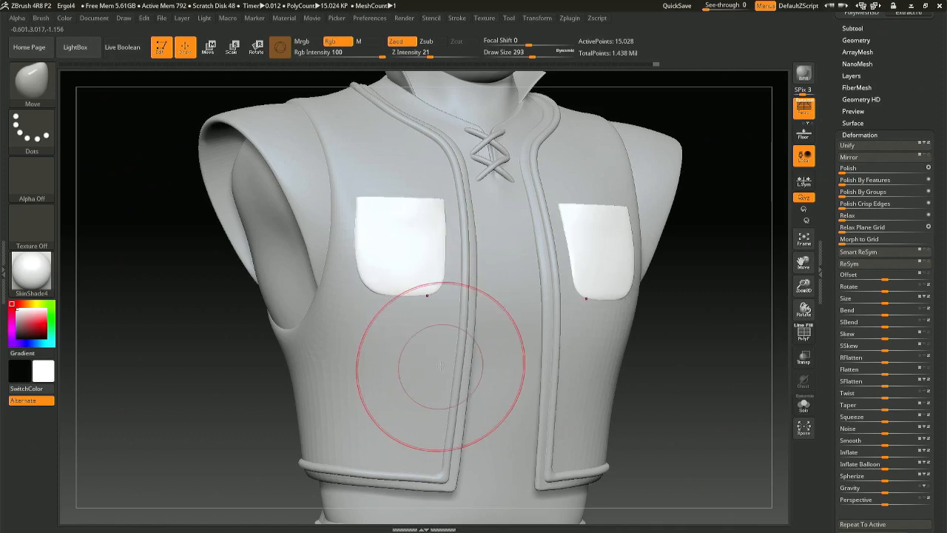
right_drag(402, 407, 433, 398)
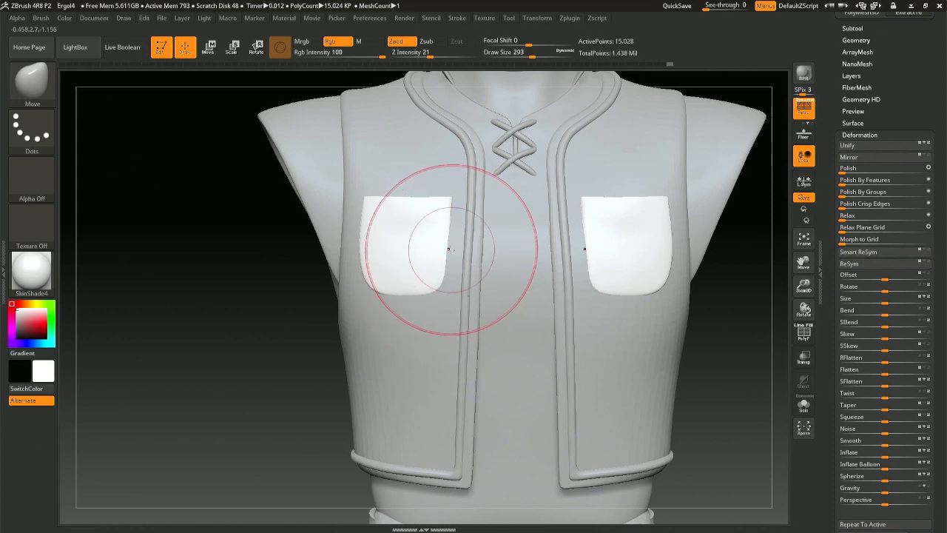
Refine the pocket's lower outer corner, reducing the Move draw size to 154.
mouse_move(438, 327)
right_down()
mouse_move(461, 328)
mouse_move(446, 326)
right_up()
right_click(352, 309)
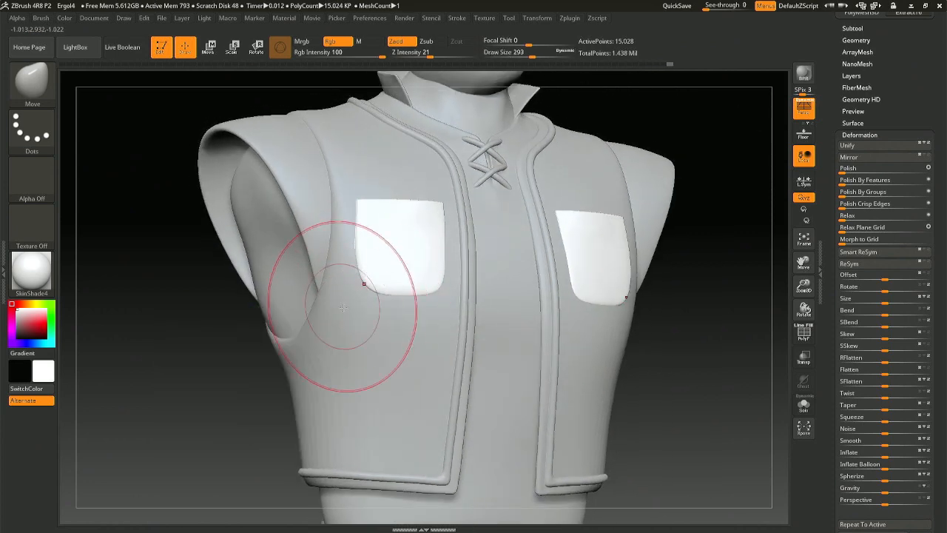
drag(342, 308, 342, 308)
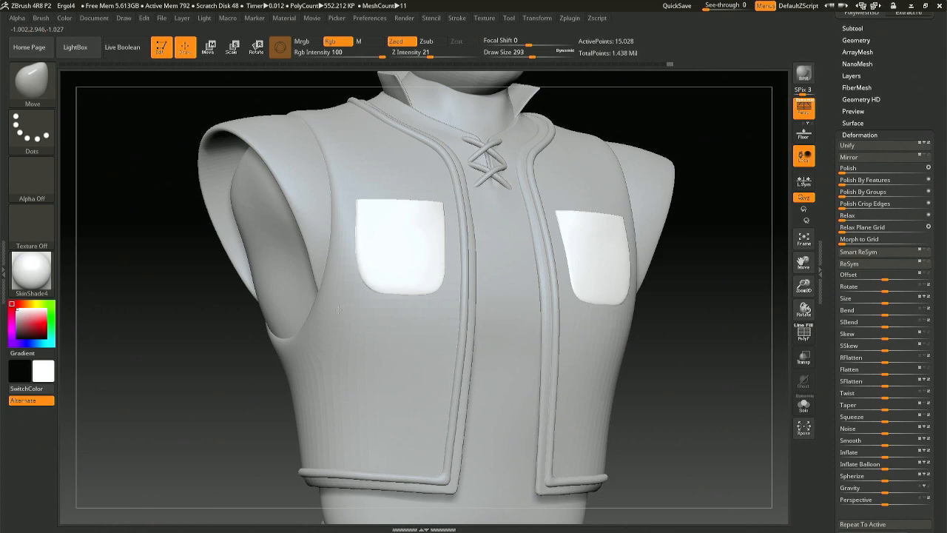
right_click(367, 288)
drag(356, 288, 363, 285)
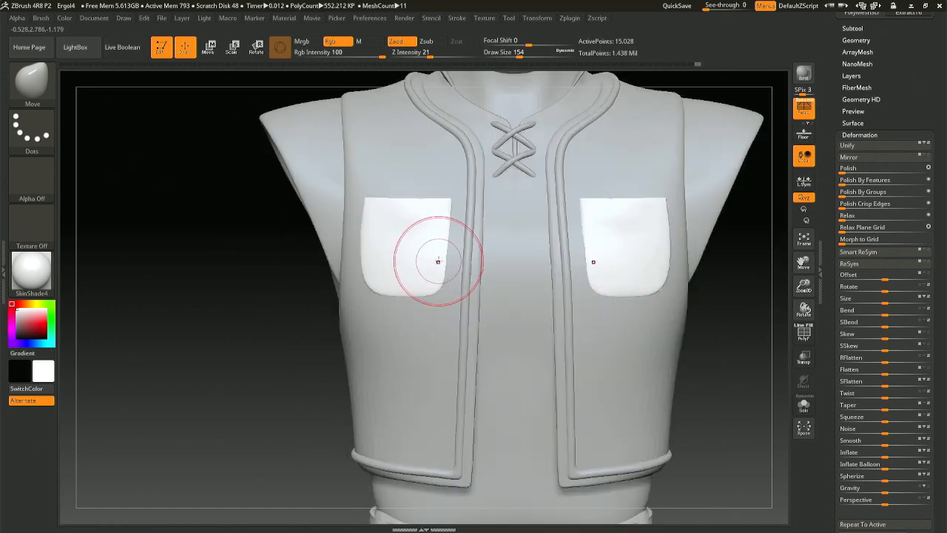
Set the Move draw size to 245 and pull the pocket's inner side edge slightly toward the vest's front opening.
right_click(434, 253)
drag(434, 254, 440, 251)
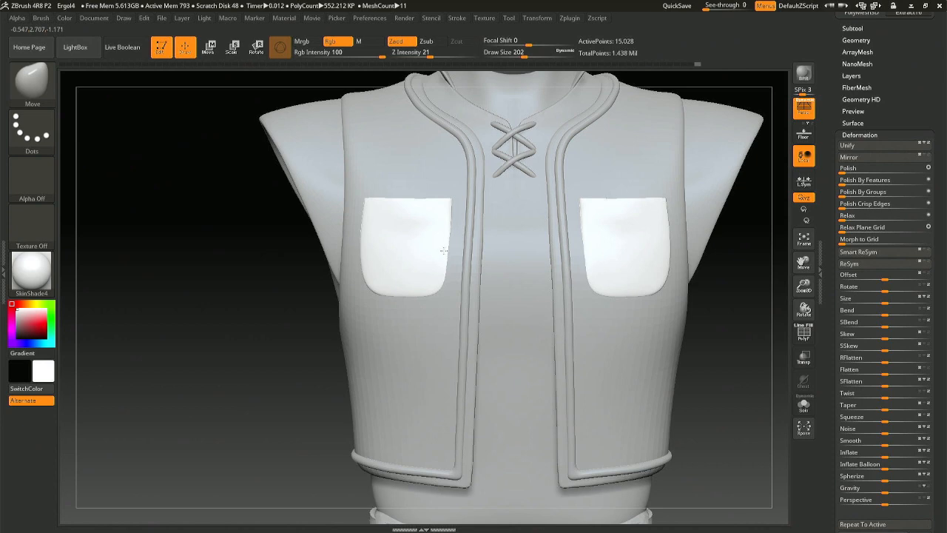
mouse_move(438, 282)
right_down()
mouse_move(460, 272)
mouse_move(445, 260)
right_up()
key(ctrl+z)
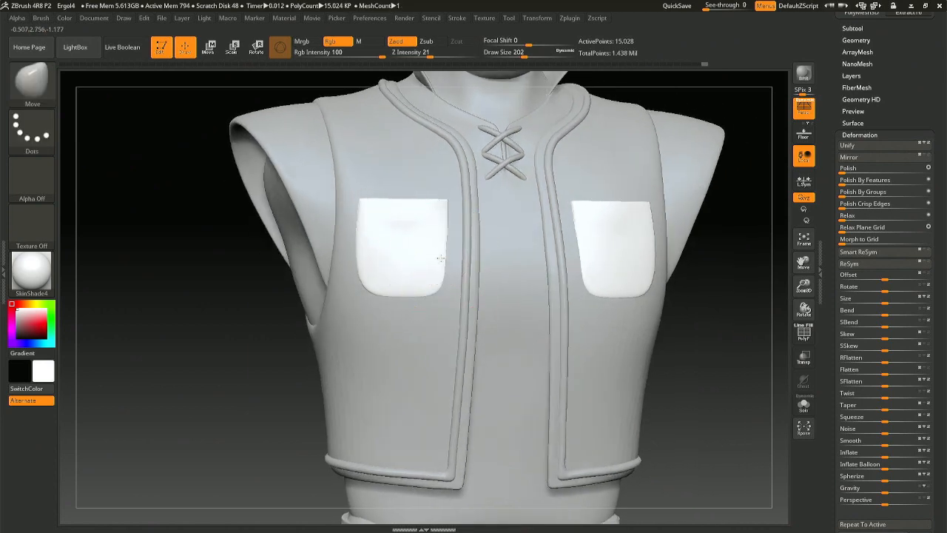
right_click(440, 258)
drag(439, 258, 443, 259)
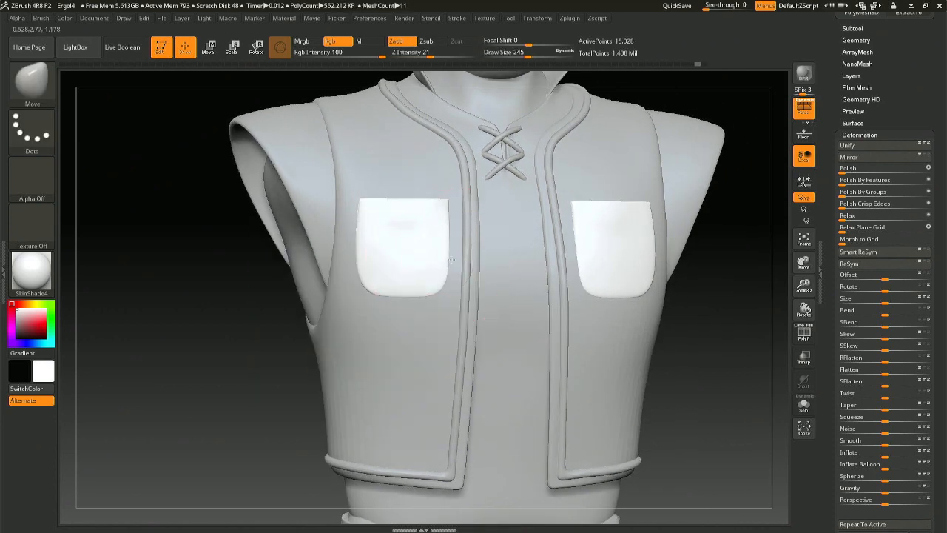
Set the Move draw size to 154 and refine how the pocket's upper edge curves around the vest.
right_drag(381, 296, 399, 236)
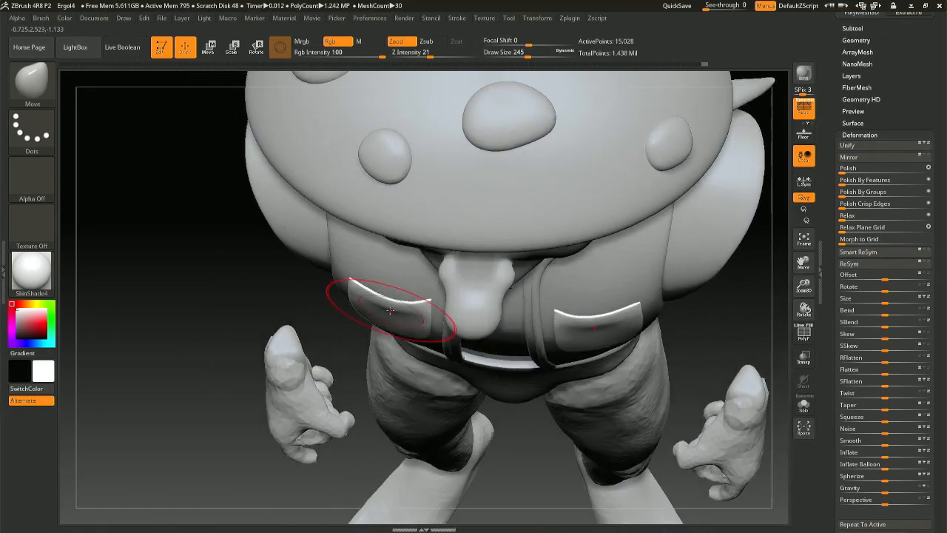
key(space)
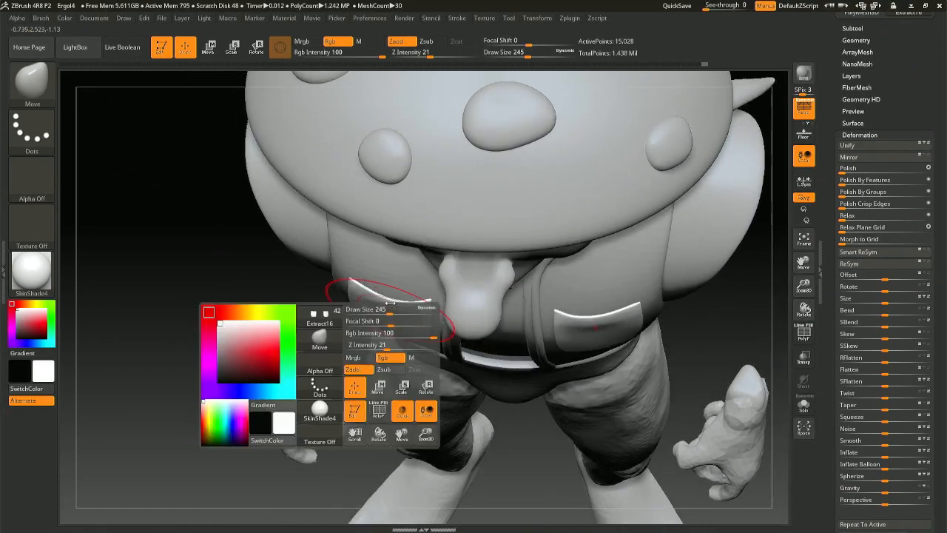
mouse_move(386, 309)
mouse_down()
mouse_move(374, 309)
mouse_move(373, 294)
mouse_up()
key(space)
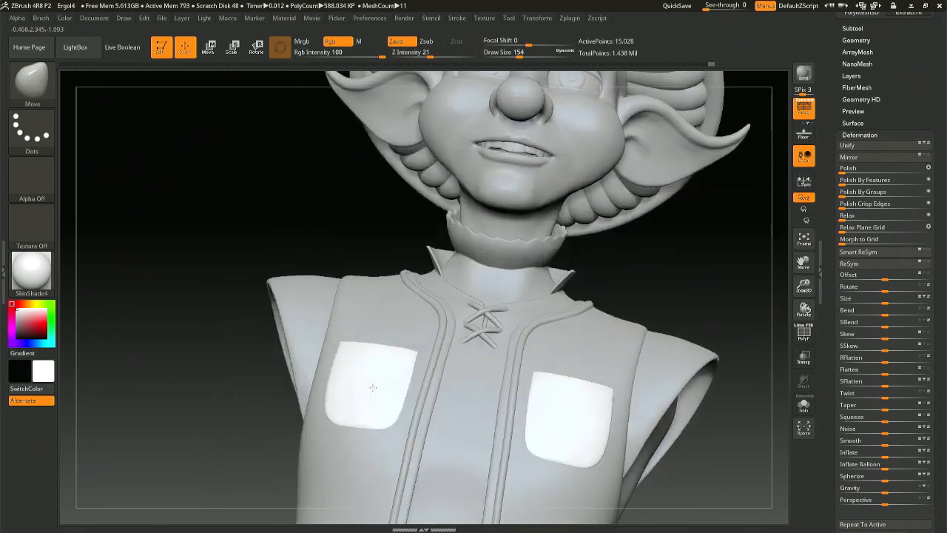
drag(444, 459, 392, 423)
mouse_move(371, 417)
alt+right_down()
mouse_move(381, 335)
mouse_move(378, 374)
alt+right_up()
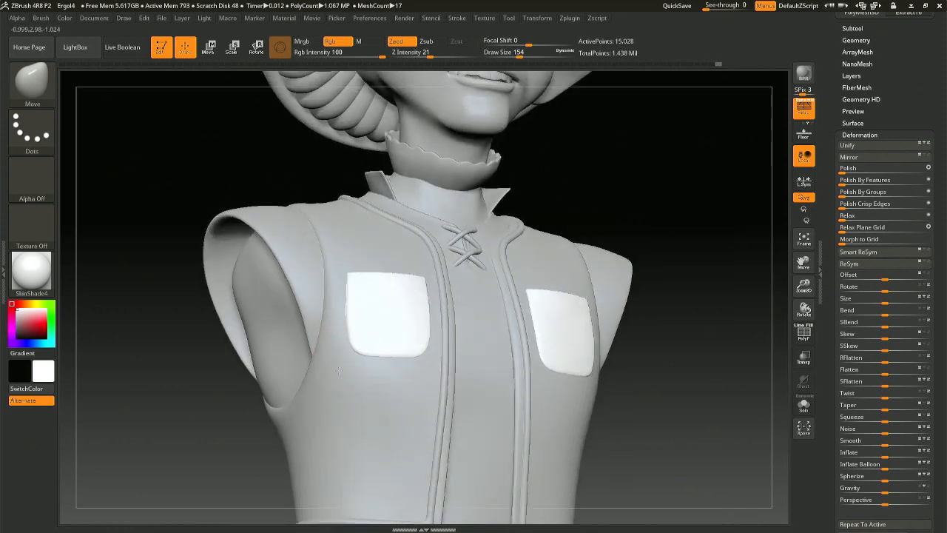
right_drag(338, 363, 393, 387)
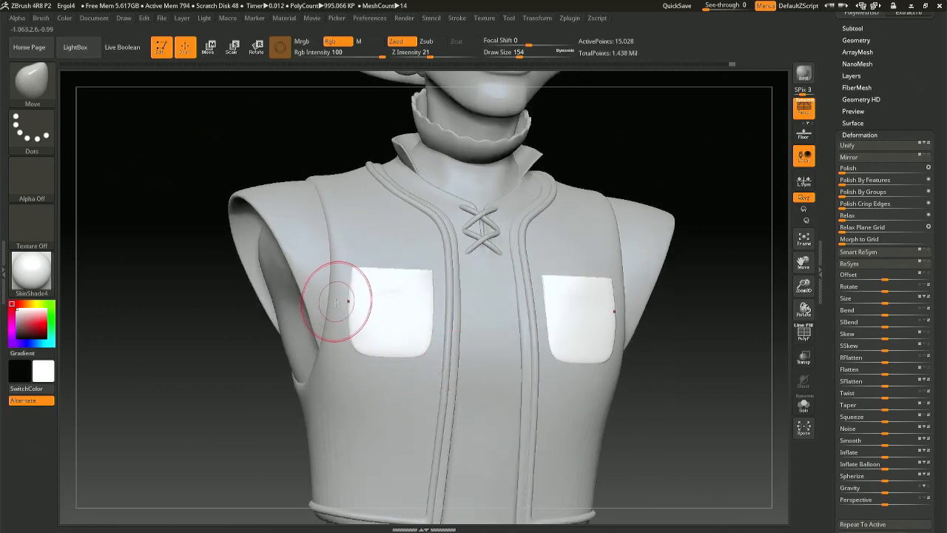
Set the Move draw size to 167 and adjust the pocket's outer side edge and upper inner corner.
key(space)
drag(338, 306, 343, 307)
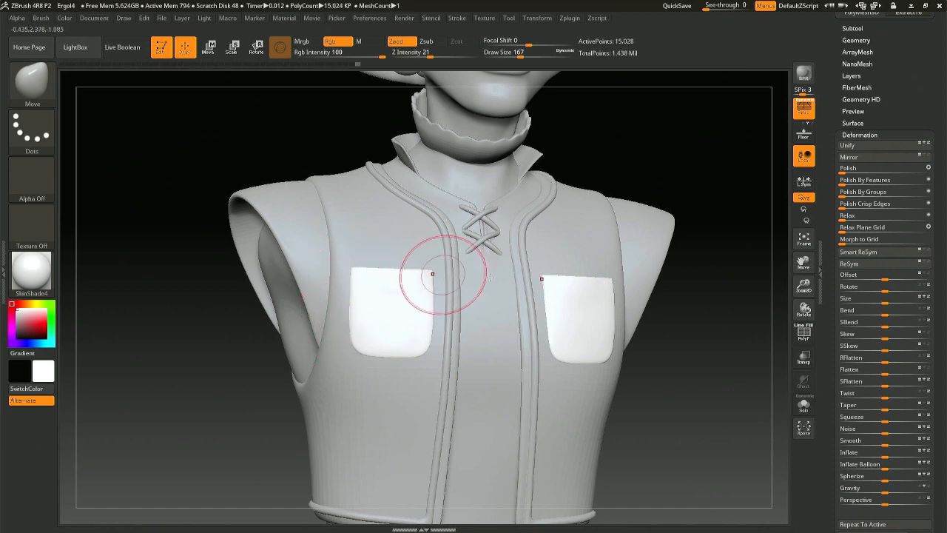
right_drag(434, 274, 467, 272)
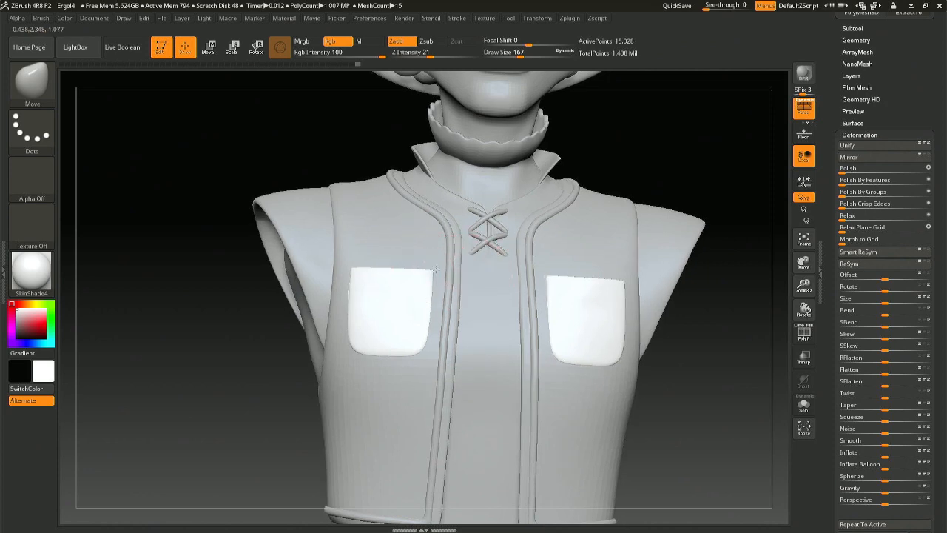
right_drag(436, 268, 456, 363)
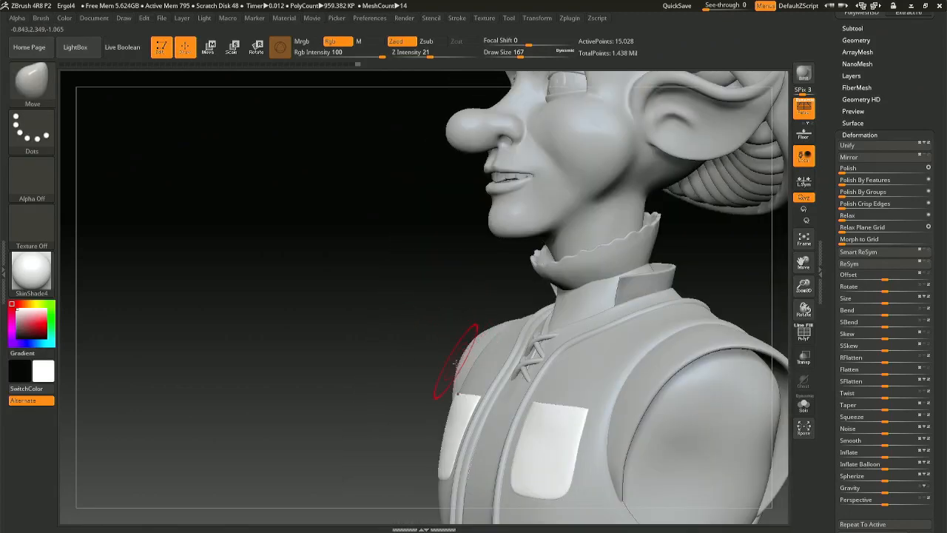
right_drag(447, 328, 438, 268)
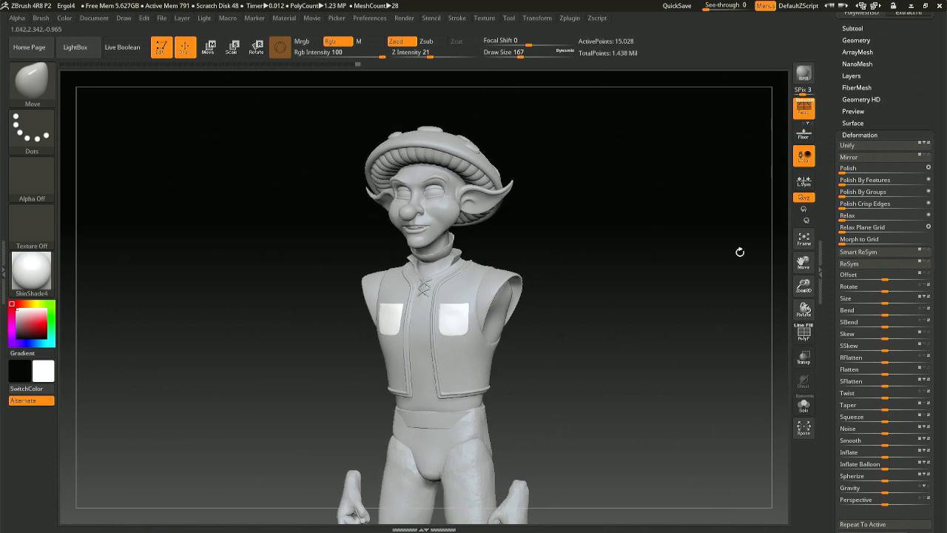
Make the sleeves subtool sculptris_mesh355 visible and select the torso garment subtool sculptris_mesh354_004.
drag(945, 135, 945, 197)
click(856, 217)
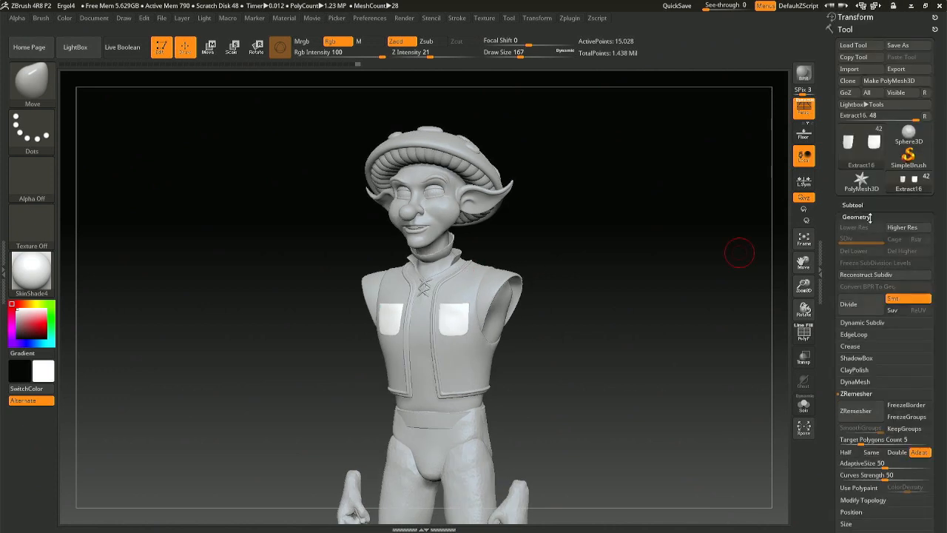
click(853, 205)
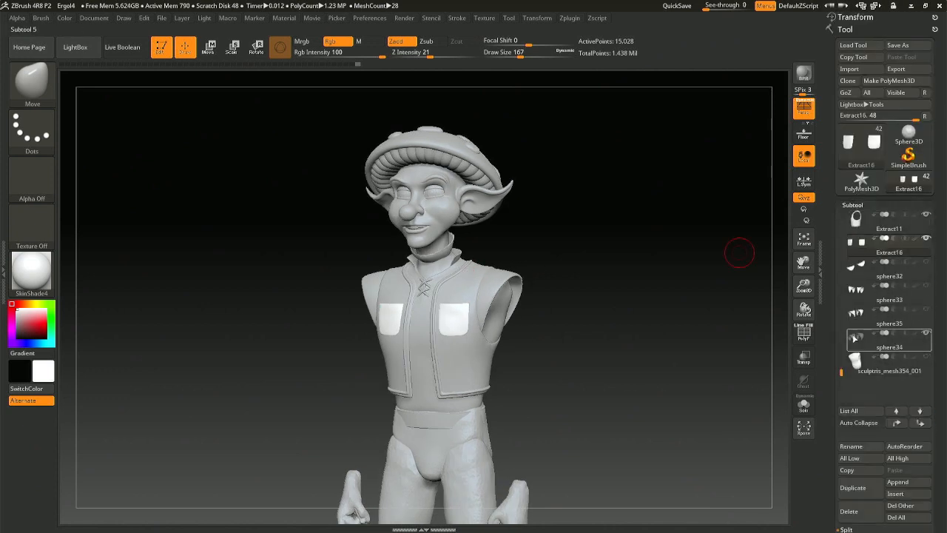
drag(841, 371, 842, 326)
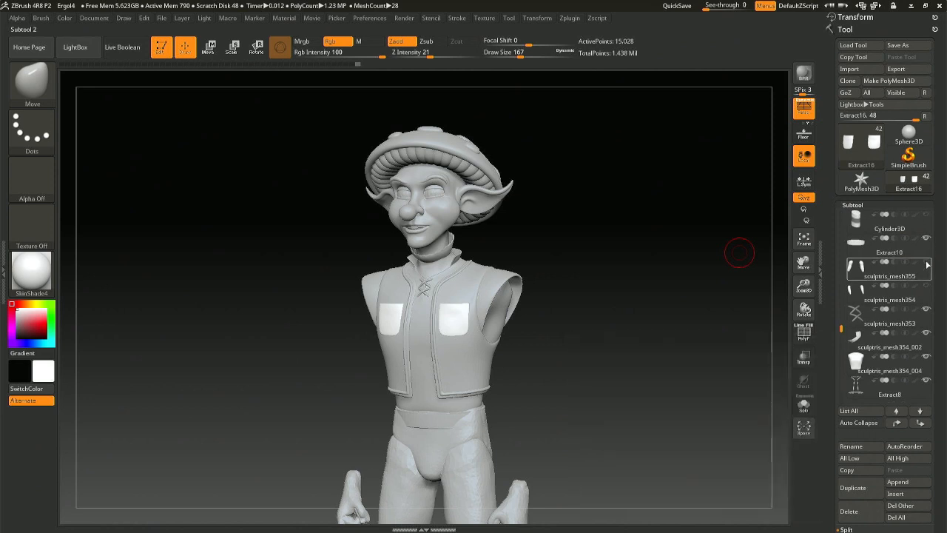
drag(545, 267, 568, 243)
alt+click(428, 347)
Save the project over Ergol4.ZPR.
mouse_move(563, 278)
ctrl+right_down()
mouse_move(581, 333)
mouse_move(544, 296)
ctrl+right_up()
ctrl+right_drag(566, 331, 594, 329)
key(ctrl+s)
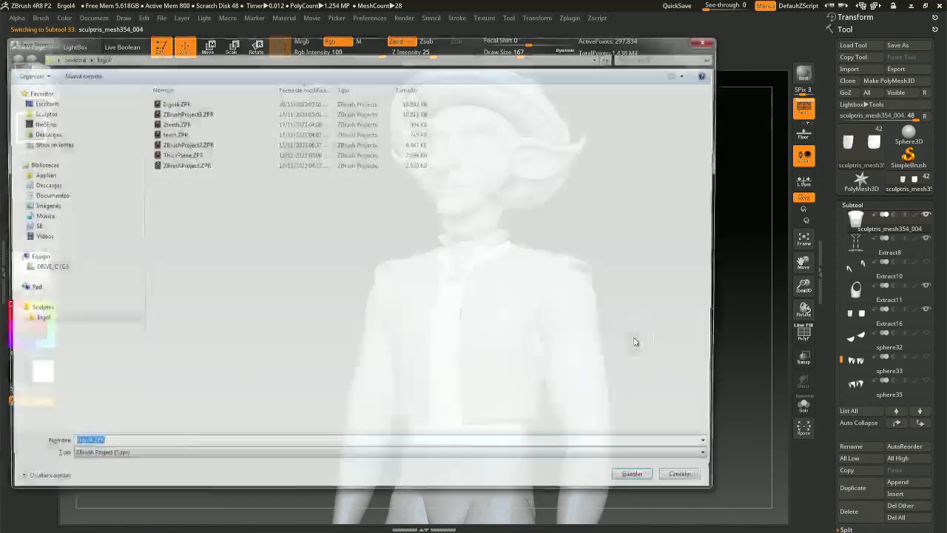
key(Return)
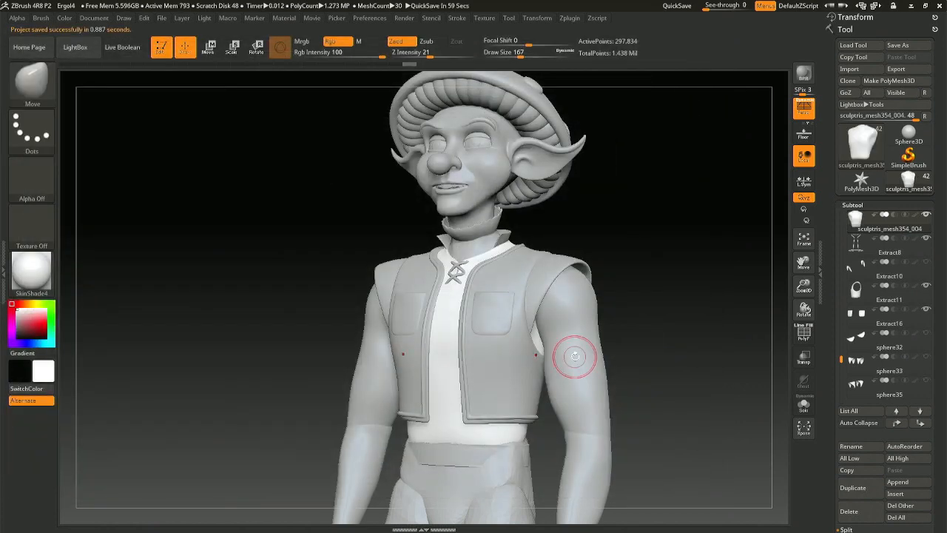
Select the pelvis subtool sculptris_mesh356 and set the Move draw size to 476.
drag(545, 447, 557, 446)
right_click(491, 444)
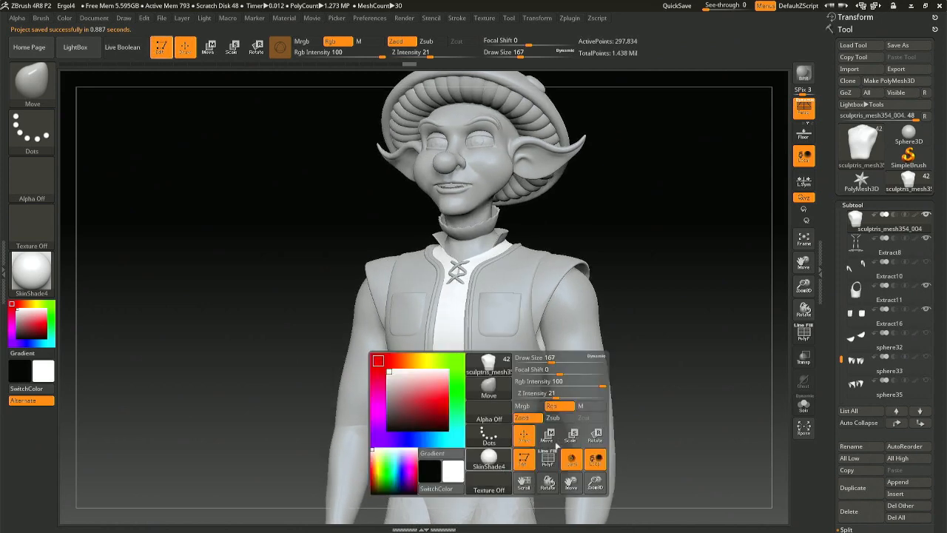
alt+drag(647, 309, 652, 200)
alt+click(474, 345)
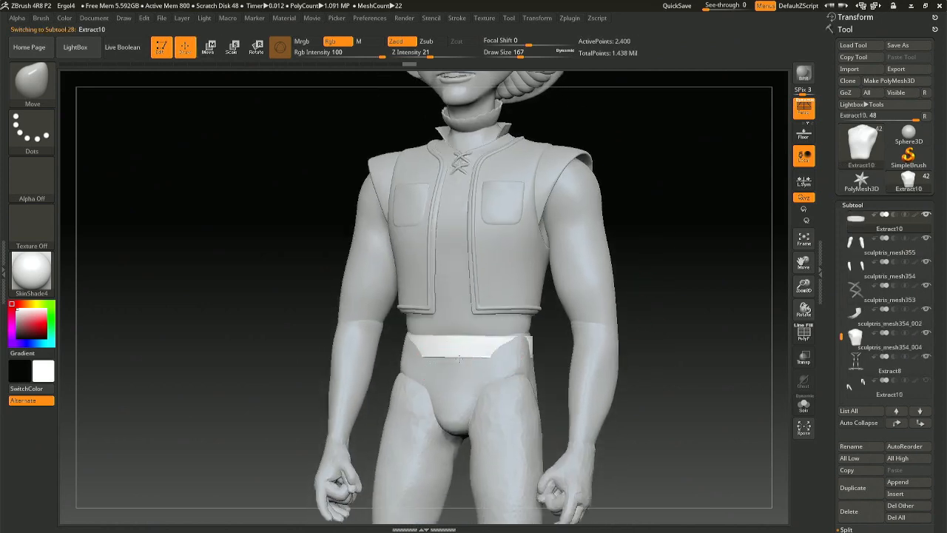
right_drag(473, 346, 484, 346)
alt+click(425, 343)
right_drag(424, 342, 431, 335)
right_click(446, 331)
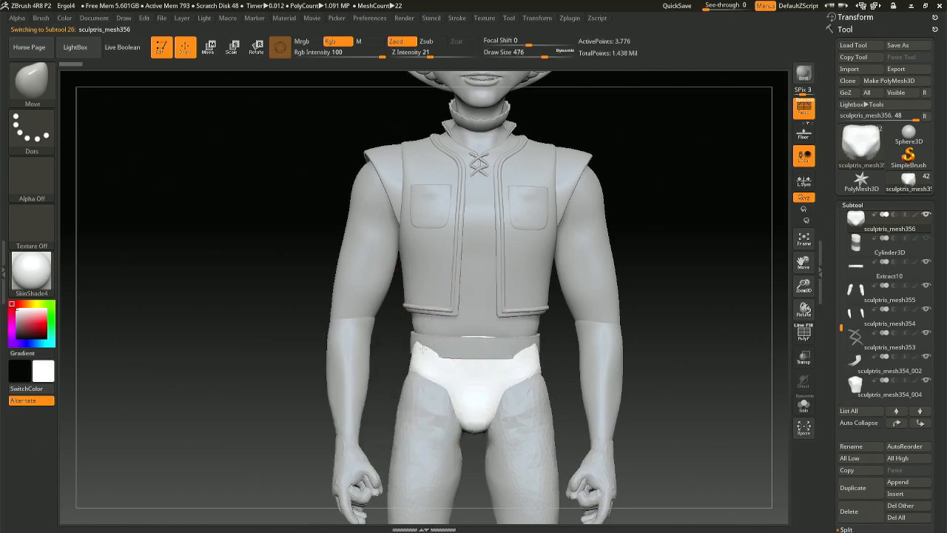
Tuck the pelvis's upper front and side edges beneath the belt, reducing the Move draw size to 286.
mouse_move(457, 333)
right_down()
mouse_move(441, 335)
mouse_move(559, 337)
right_up()
right_drag(392, 336, 432, 329)
key(space)
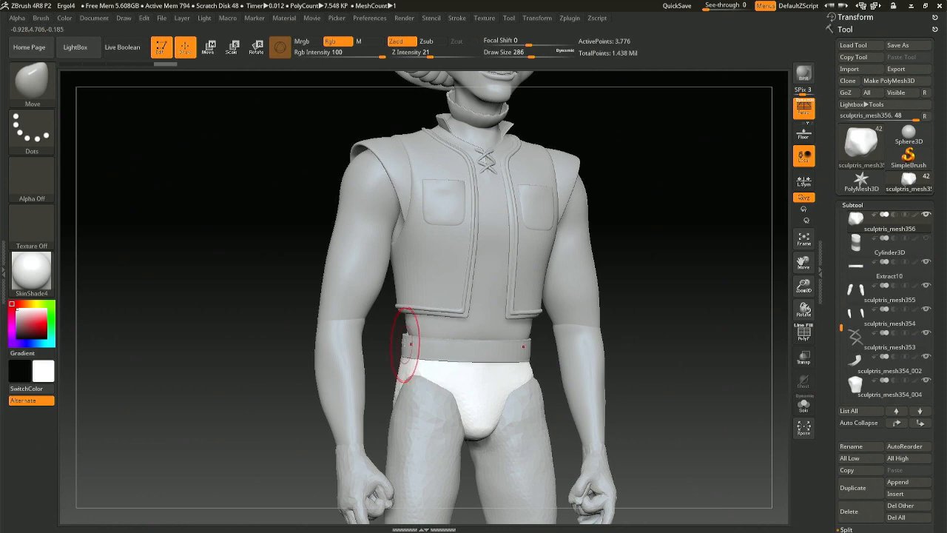
right_drag(411, 343, 564, 322)
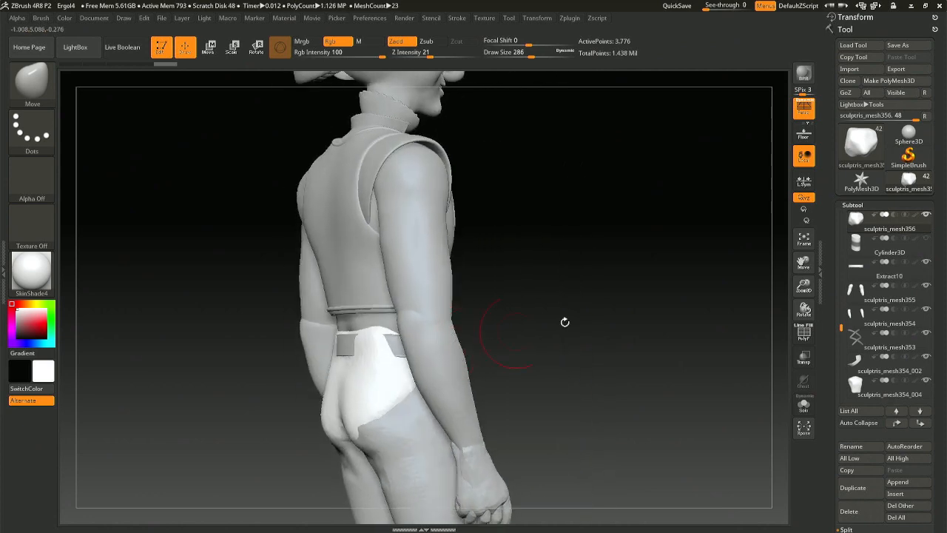
Hide sculptris_mesh354 and sculptris_mesh355, and push the pelvis's upper edge near the belt's side inward with Move draw size 453.
click(928, 312)
click(927, 289)
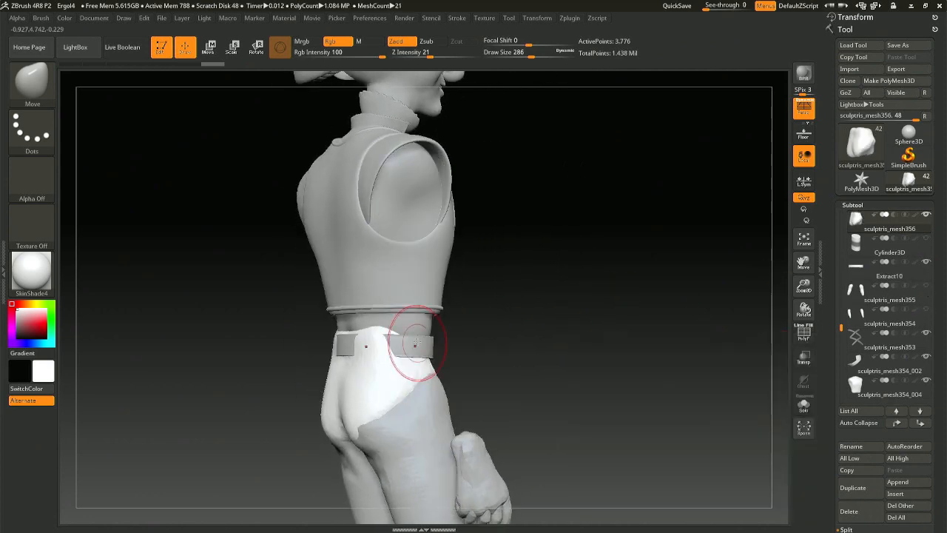
right_drag(418, 344, 385, 337)
key(space)
drag(385, 337, 378, 335)
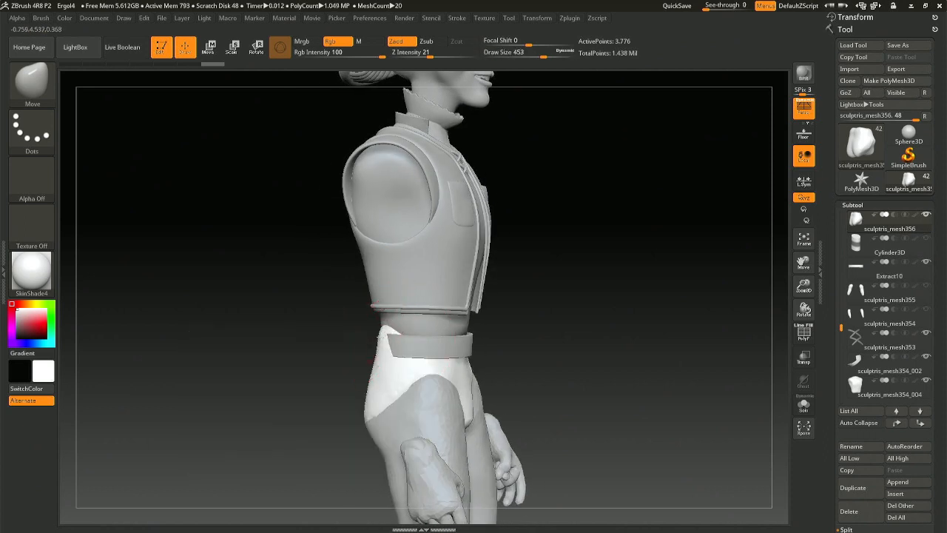
mouse_move(405, 361)
right_down()
mouse_move(382, 331)
mouse_move(324, 311)
mouse_move(316, 338)
mouse_move(383, 318)
right_up()
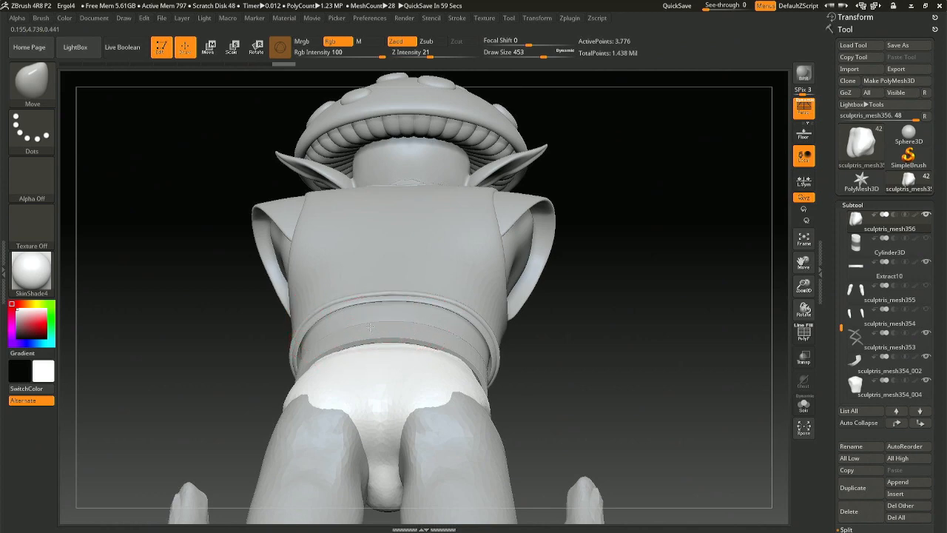
Undo the trial stroke on the pelvis's back and refine its rear and side edge along the belt, using draw size 299.
drag(375, 333, 387, 345)
key(ctrl+z)
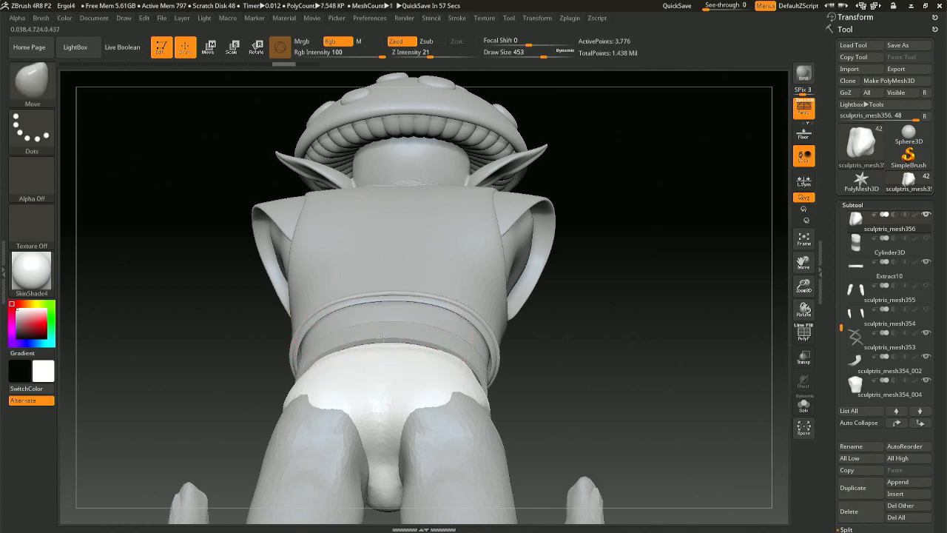
right_drag(345, 375, 457, 364)
drag(457, 365, 456, 361)
right_drag(528, 369, 555, 364)
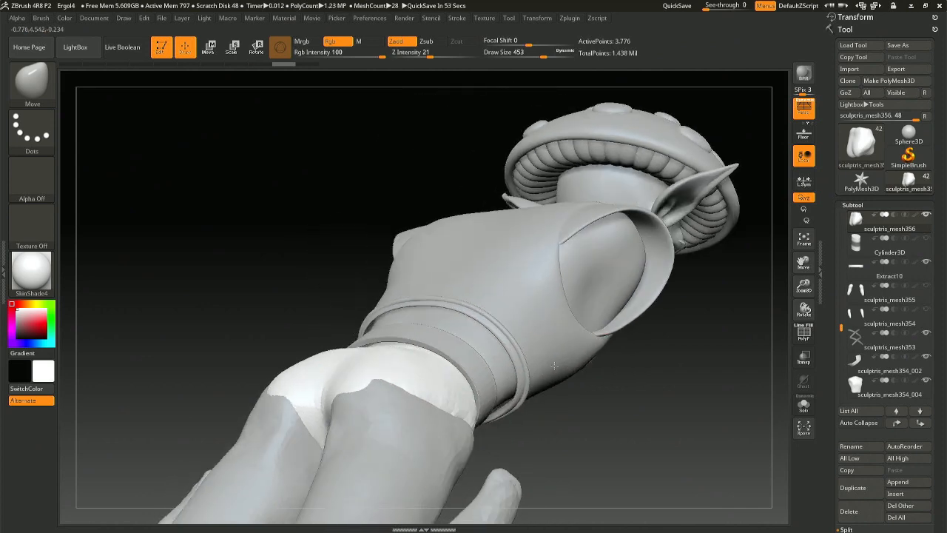
right_drag(483, 381, 503, 388)
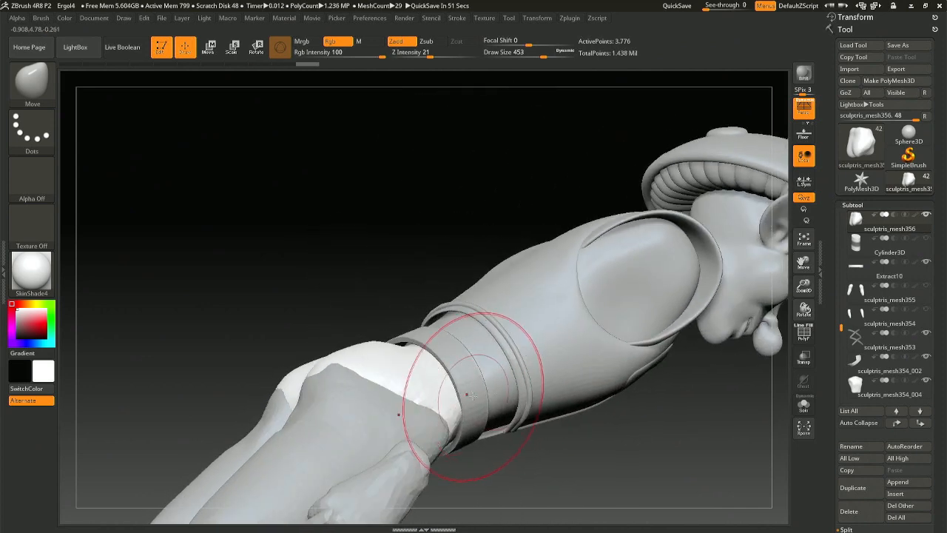
key(space)
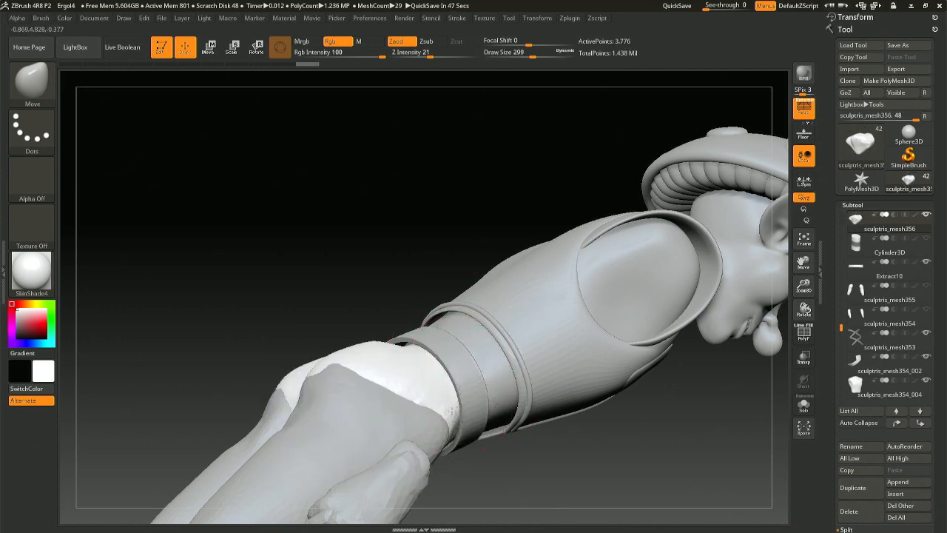
right_drag(461, 399, 390, 338)
Fit the pelvis's back and outer side edges beneath the belt with Move draw sizes of 393 and 262.
key(space)
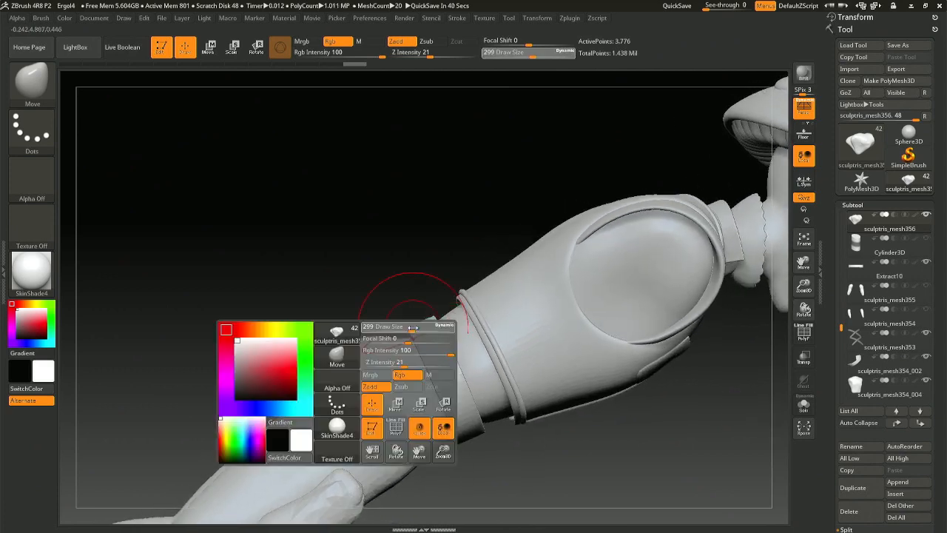
drag(413, 326, 412, 328)
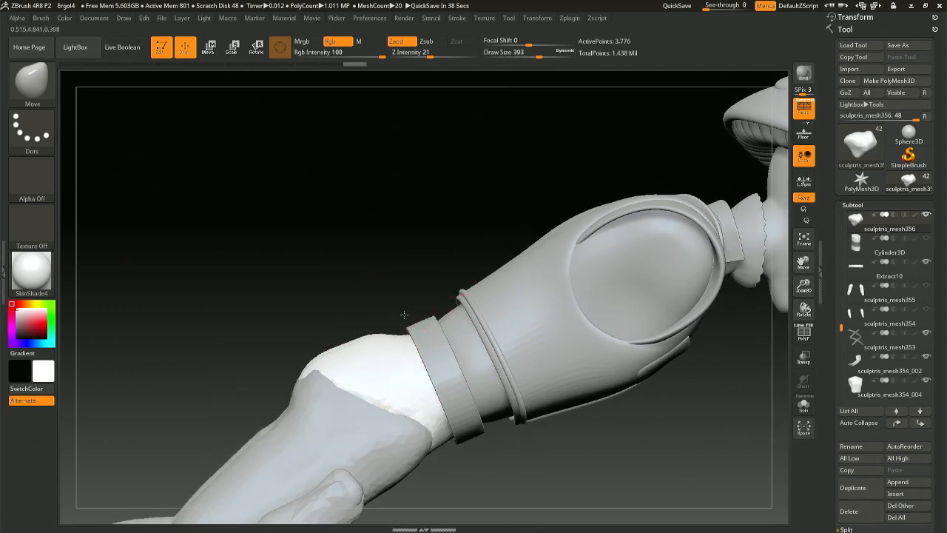
right_drag(412, 328, 398, 372)
right_drag(349, 296, 359, 285)
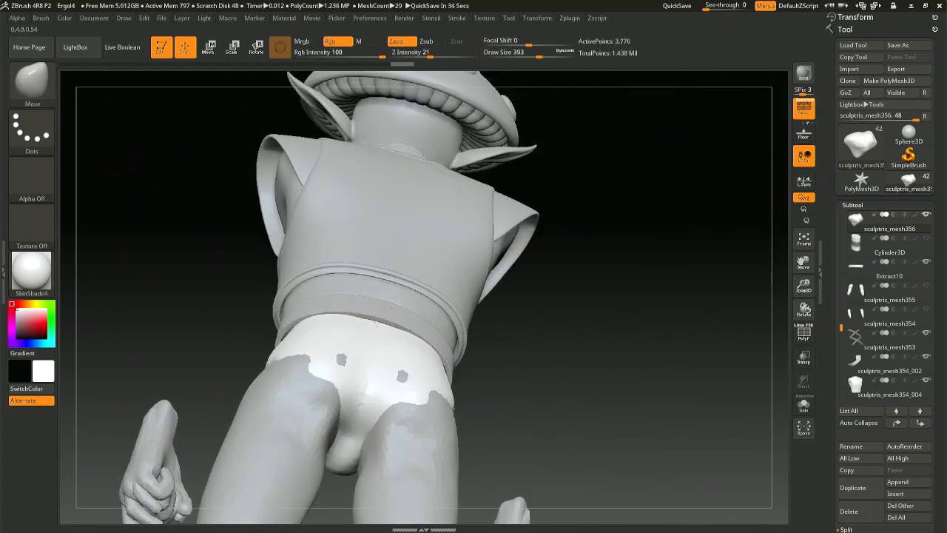
drag(325, 323, 330, 314)
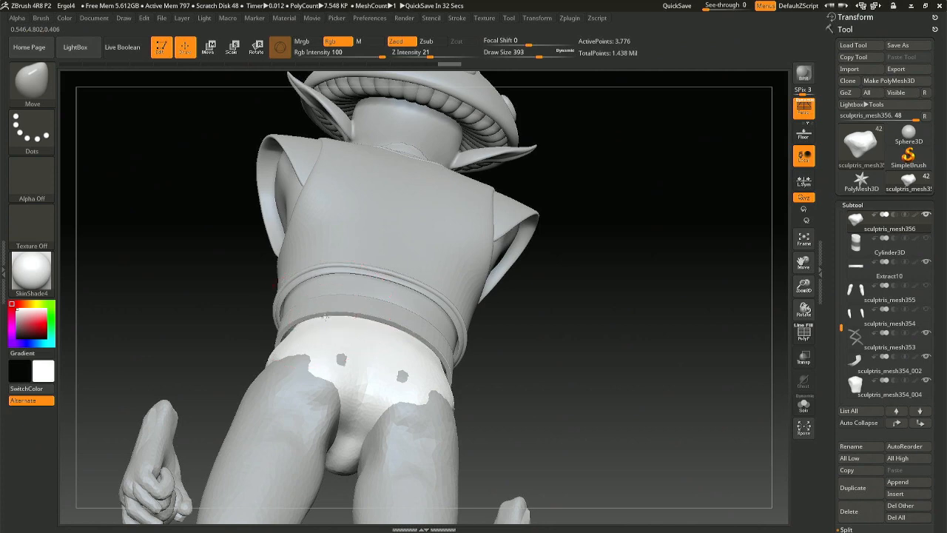
drag(250, 324, 282, 337)
mouse_move(279, 342)
mouse_down()
mouse_move(283, 332)
mouse_move(275, 348)
mouse_move(306, 345)
mouse_move(278, 394)
mouse_move(326, 425)
mouse_move(349, 418)
mouse_move(355, 305)
mouse_move(376, 353)
mouse_move(499, 332)
mouse_up()
key(space)
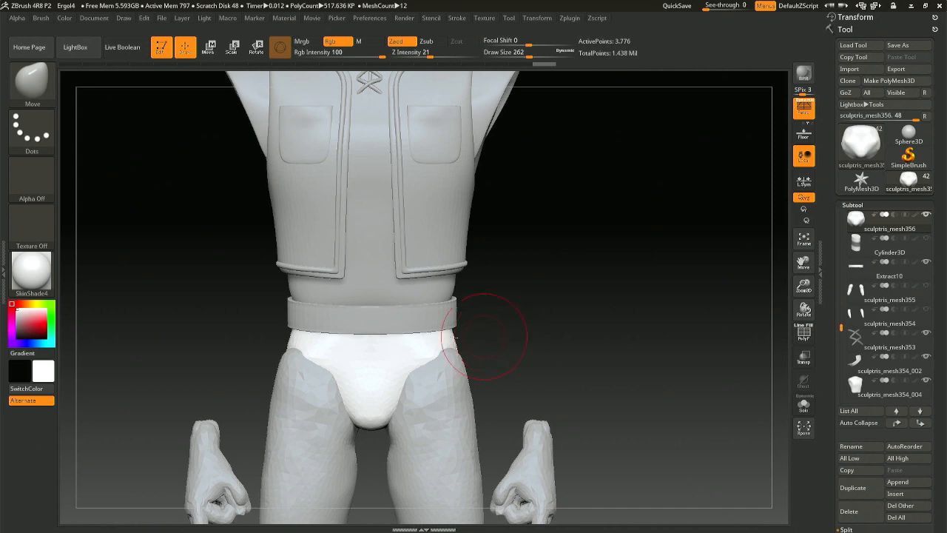
Select the legs subtool sculptris_mesh357 and set the Move draw size to 468.
mouse_move(370, 465)
alt+right_down()
mouse_move(380, 400)
mouse_move(368, 348)
alt+right_up()
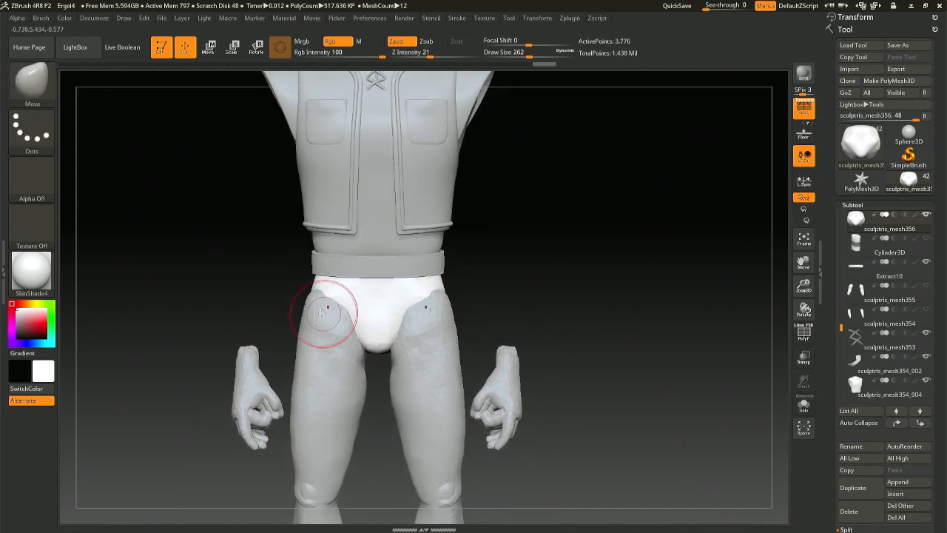
alt+click(323, 313)
key(space)
drag(317, 308, 333, 308)
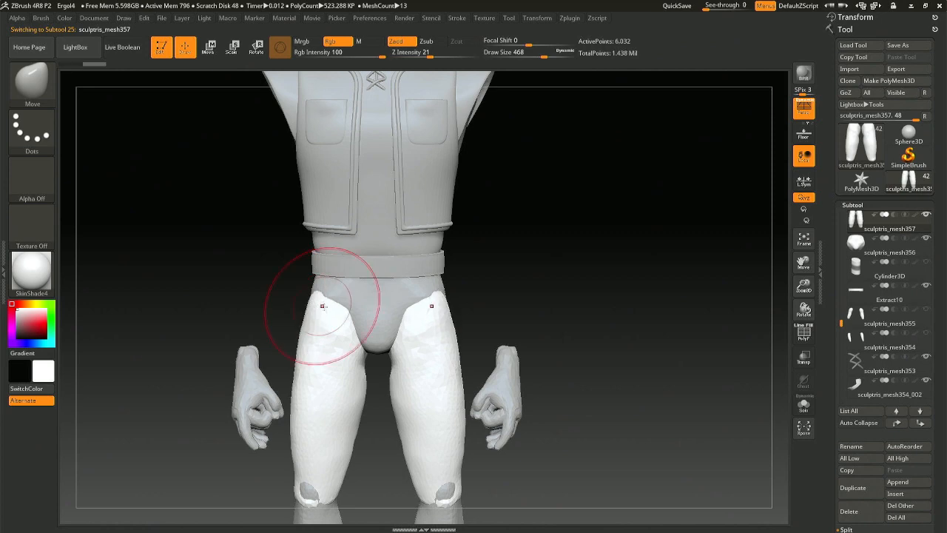
Adjust the front and outer upper edges of the thighs where they meet the pelvis.
right_drag(306, 307, 362, 306)
key(space)
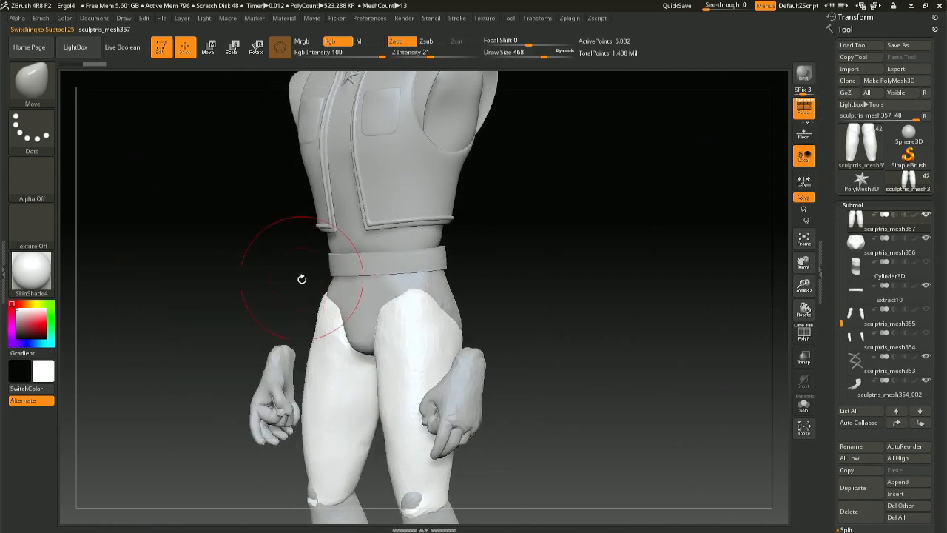
drag(326, 304, 330, 306)
right_drag(333, 308, 364, 307)
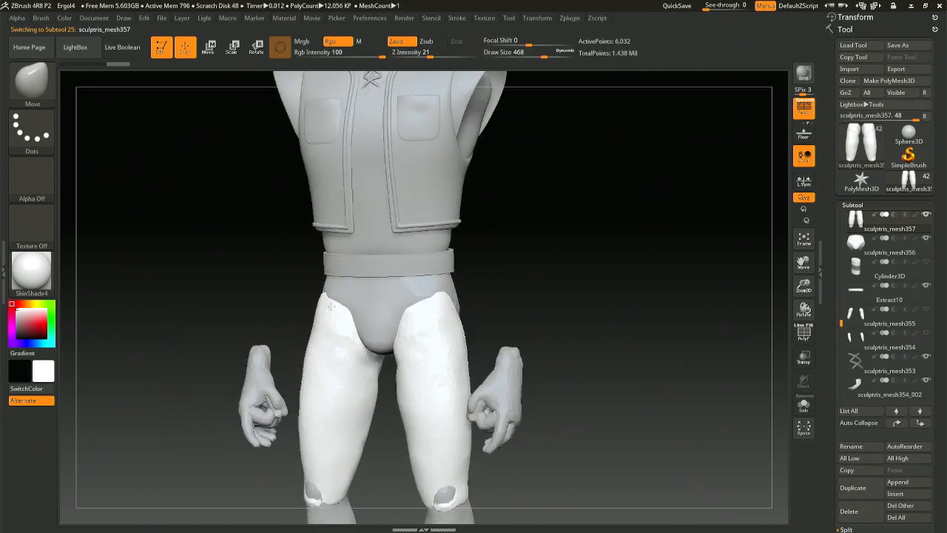
drag(322, 300, 326, 297)
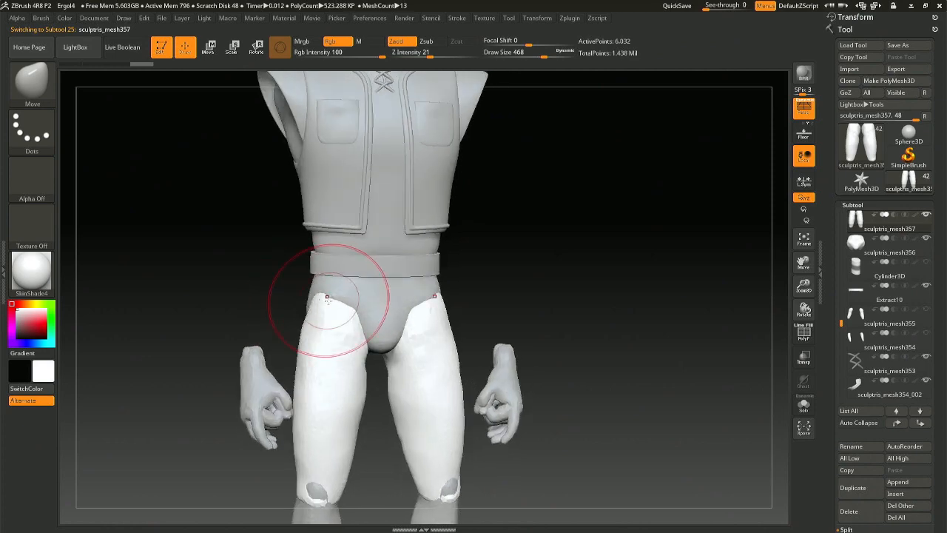
right_drag(310, 298, 353, 297)
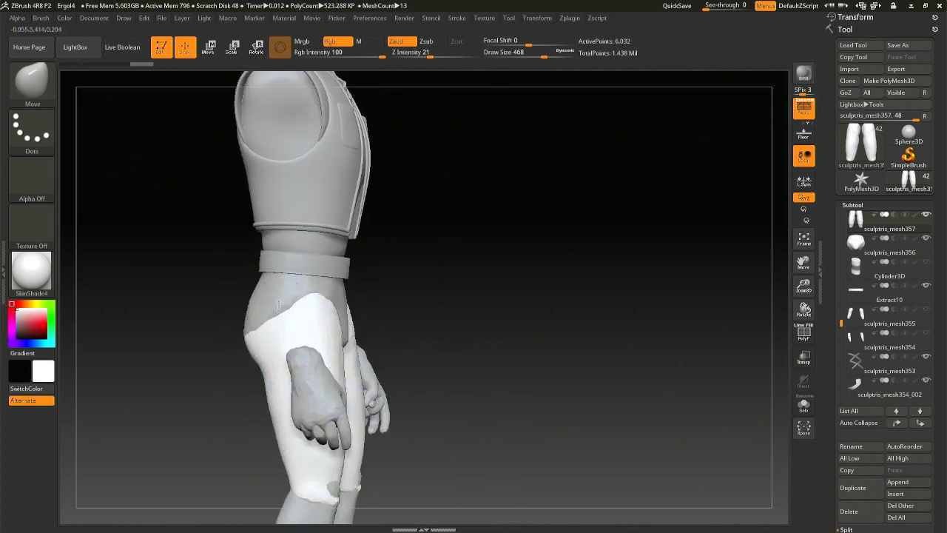
drag(285, 302, 286, 299)
mouse_move(264, 318)
right_down()
mouse_move(284, 319)
mouse_move(267, 320)
right_up()
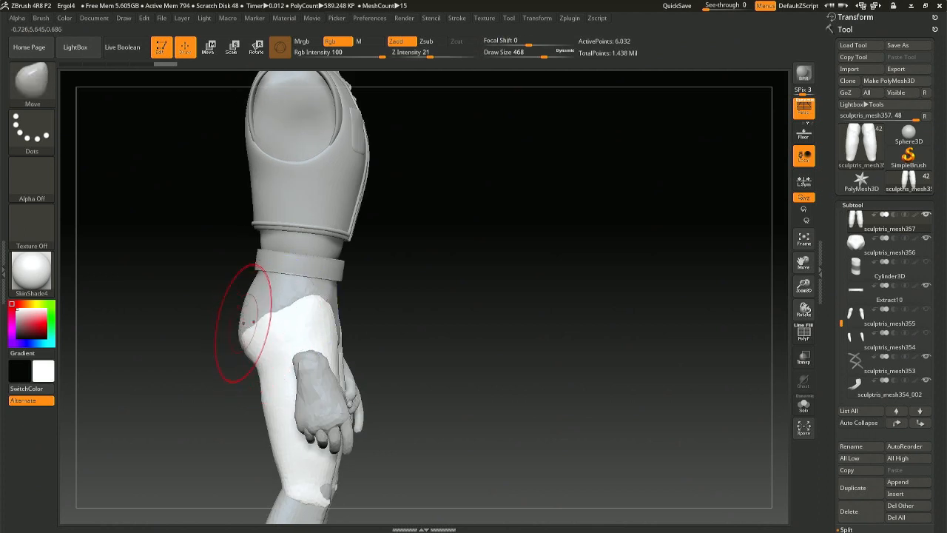
Select the pelvis subtool sculptris_mesh356 again and save the project over Ergol4.ZPR.
alt+click(242, 334)
mouse_move(296, 321)
right_down()
mouse_move(276, 322)
mouse_move(298, 323)
right_up()
ctrl+right_drag(412, 352, 436, 411)
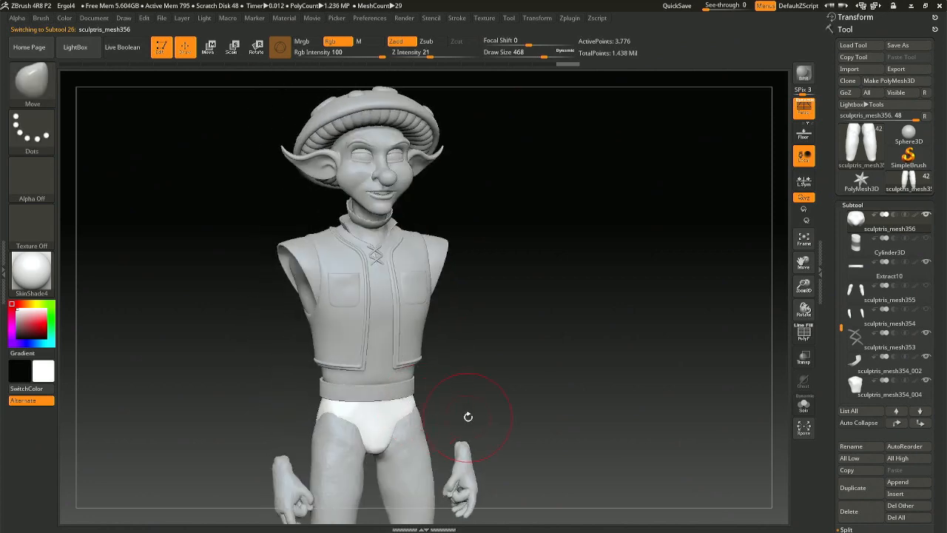
key(ctrl+s)
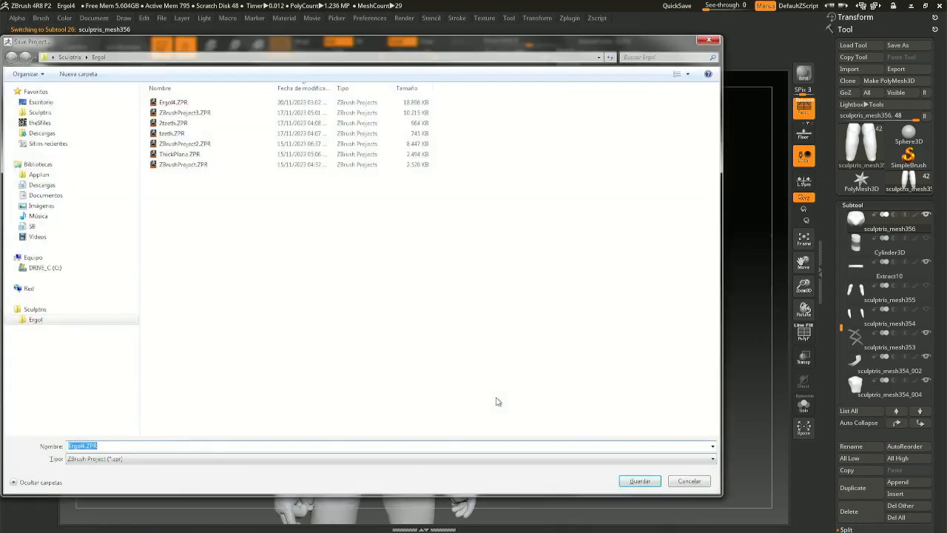
key(Return)
key(Return)
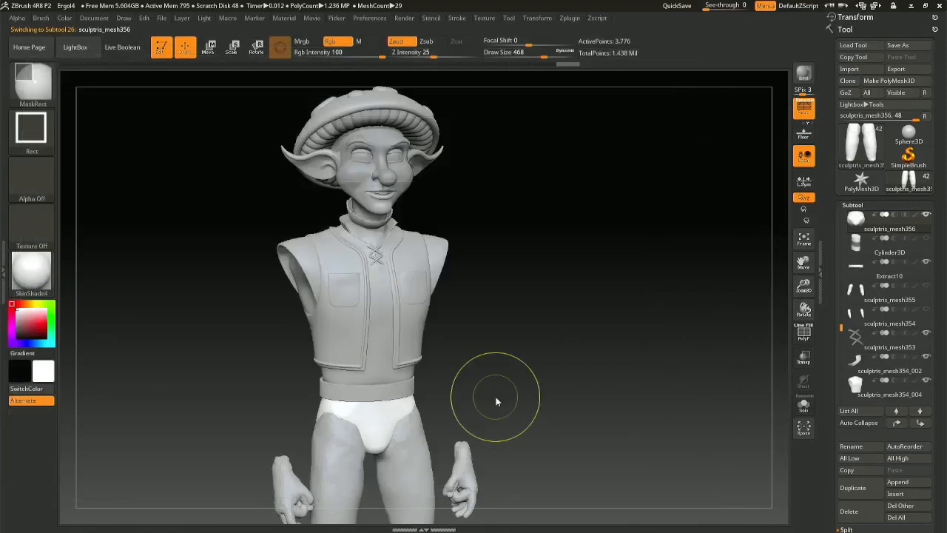
Select the chest pockets subtool Extract16 for further shaping.
mouse_move(407, 457)
alt+right_down()
mouse_move(400, 393)
mouse_move(377, 398)
alt+right_up()
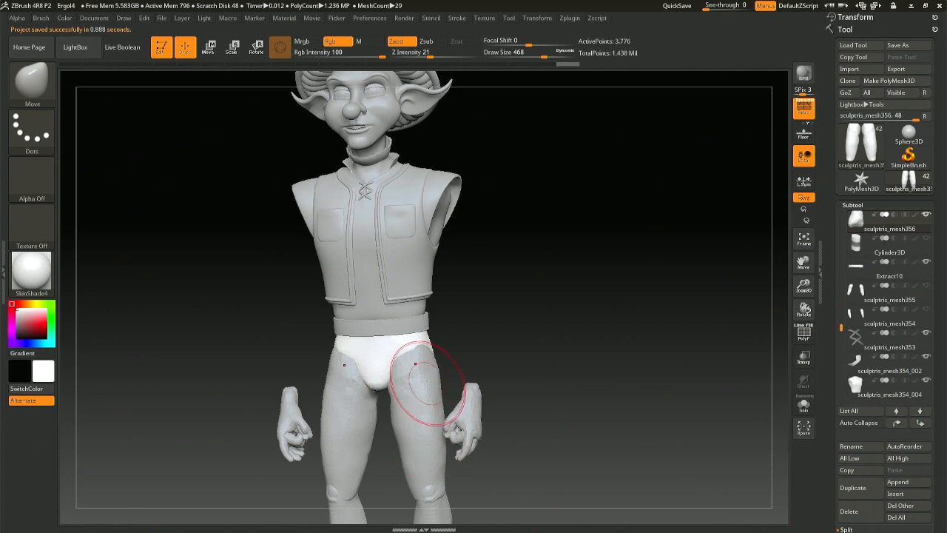
mouse_move(436, 348)
alt+right_down()
mouse_move(448, 401)
mouse_move(481, 423)
mouse_move(515, 388)
mouse_move(505, 390)
alt+right_up()
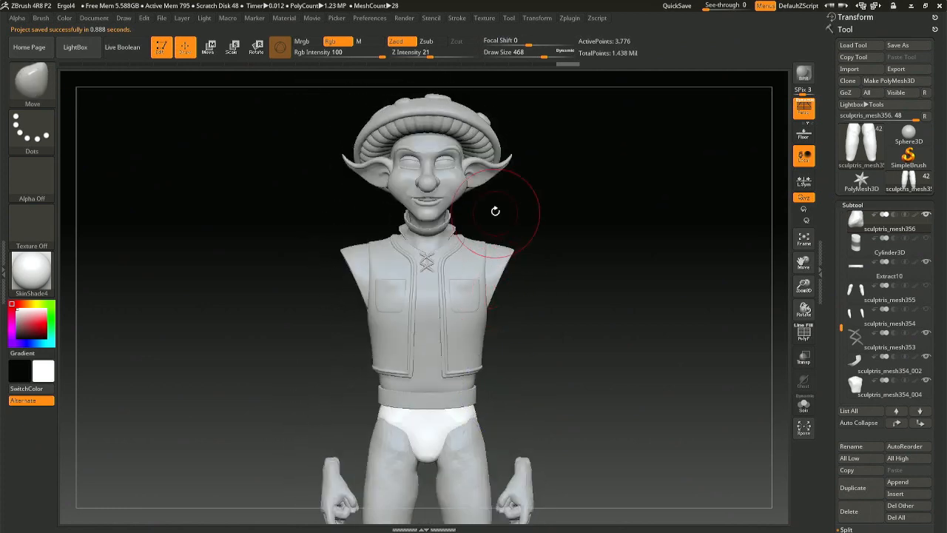
mouse_move(492, 210)
ctrl+right_down()
mouse_move(518, 207)
mouse_move(548, 395)
ctrl+right_up()
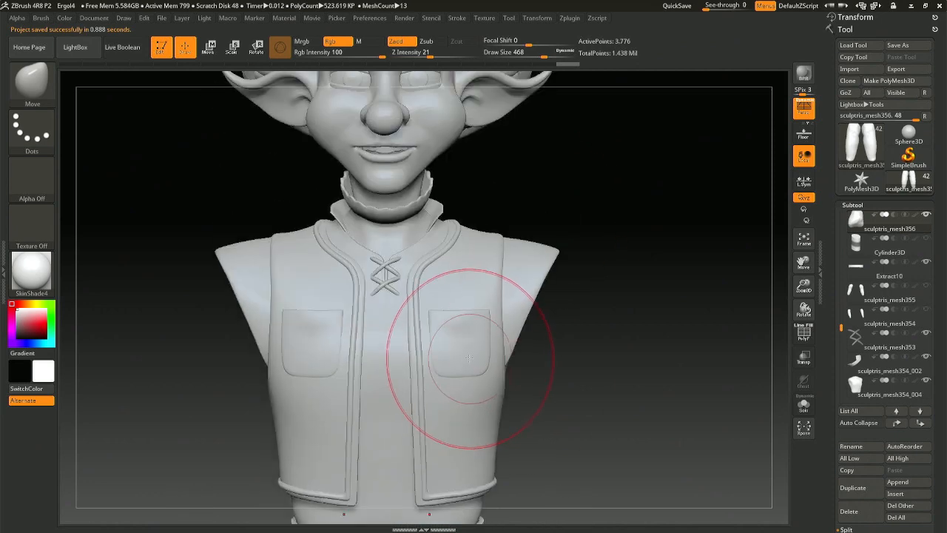
alt+click(436, 357)
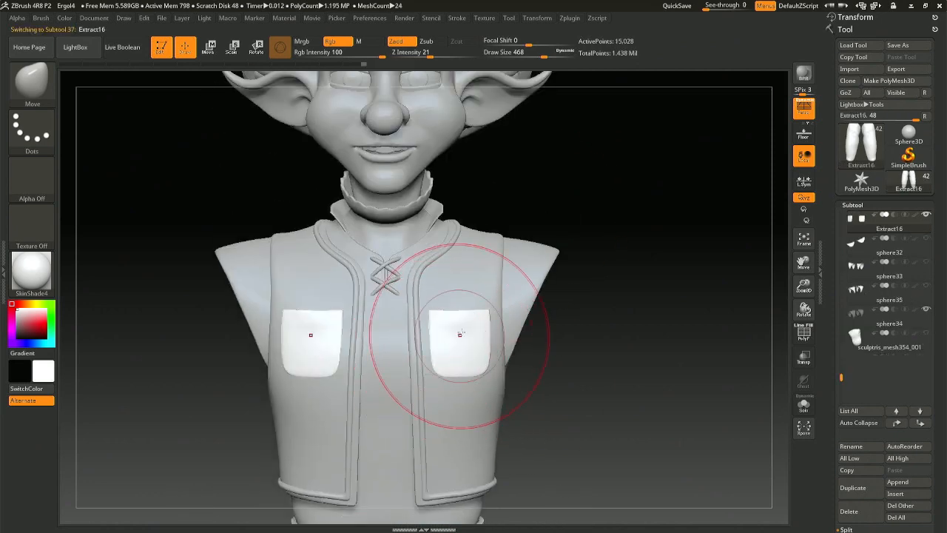
ctrl+right_drag(493, 306, 497, 374)
right_click(447, 351)
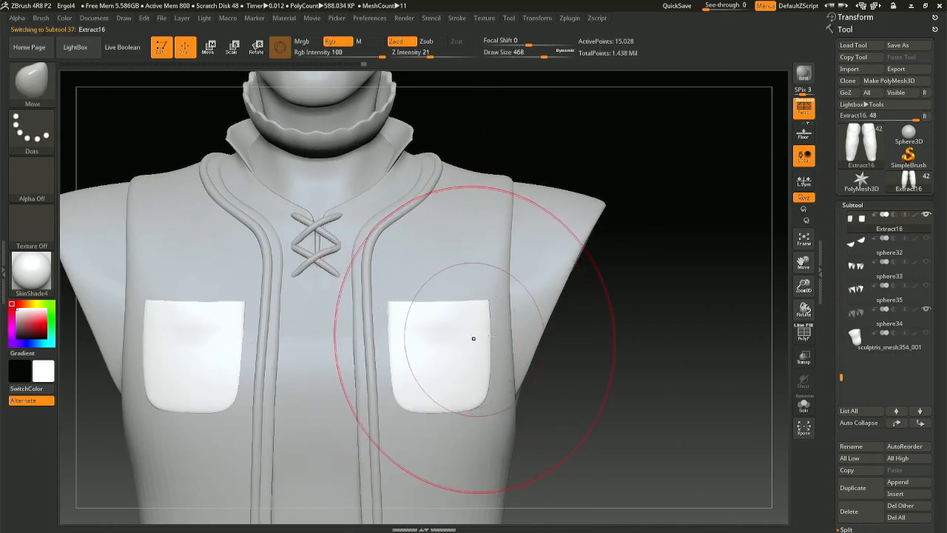
Set the Move draw size to 311 and nudge the pocket's upper outer corner slightly down.
mouse_move(549, 329)
right_down()
mouse_move(500, 326)
mouse_move(526, 323)
right_up()
key(space)
mouse_move(492, 299)
mouse_down()
mouse_move(481, 300)
mouse_move(491, 302)
mouse_up()
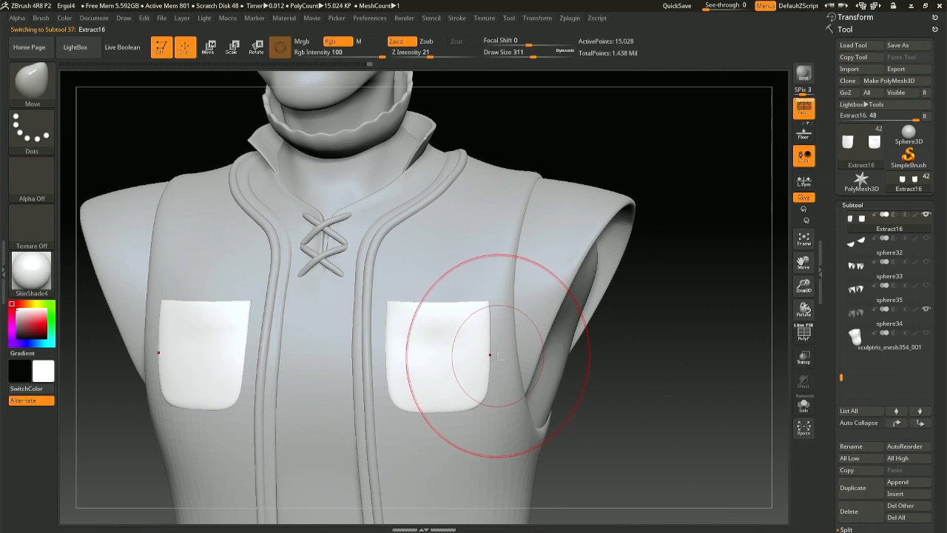
Nudge the outer sides of the chest pockets outward and refit them against the vest with a Draw Size of 172.
drag(491, 355, 499, 355)
mouse_move(499, 355)
right_down()
mouse_move(453, 360)
mouse_move(484, 365)
mouse_move(491, 327)
right_up()
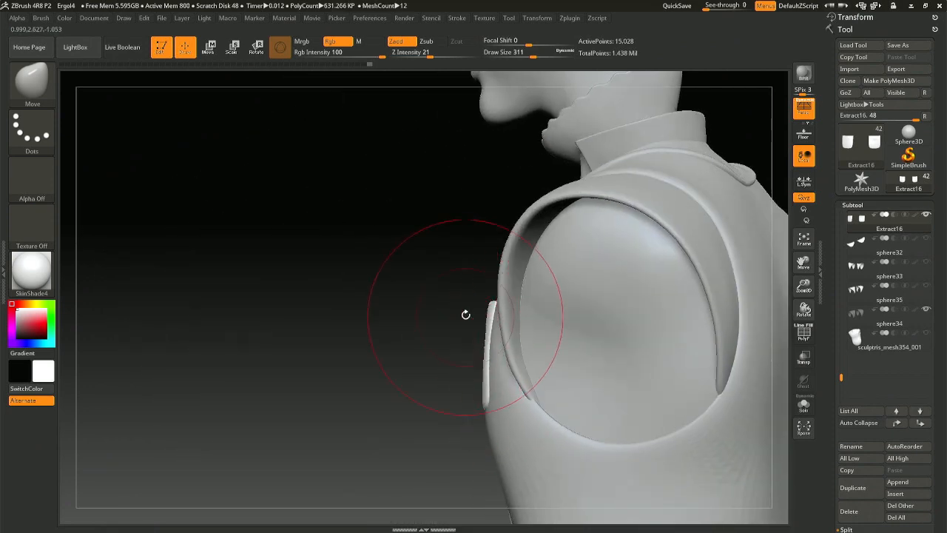
key(space)
drag(510, 320, 493, 320)
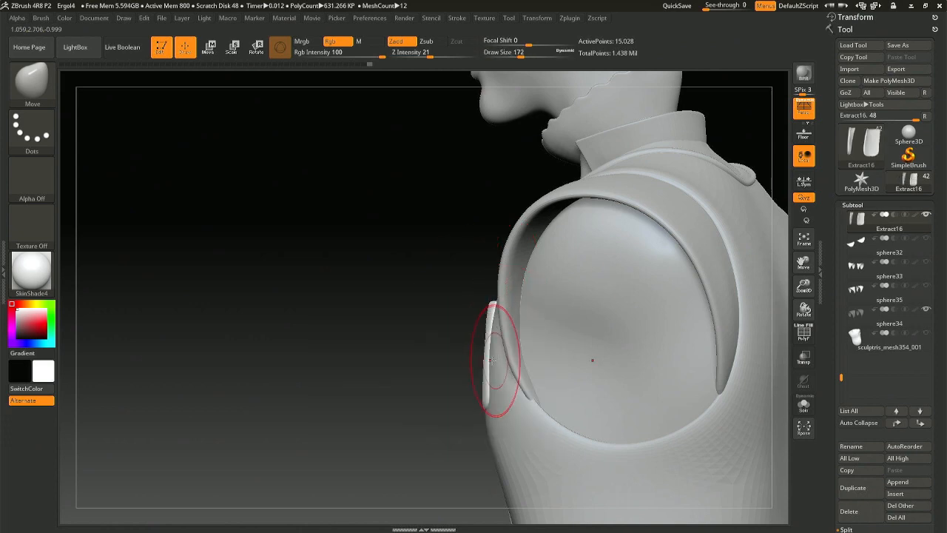
mouse_move(486, 368)
right_down()
mouse_move(474, 348)
mouse_move(484, 309)
right_up()
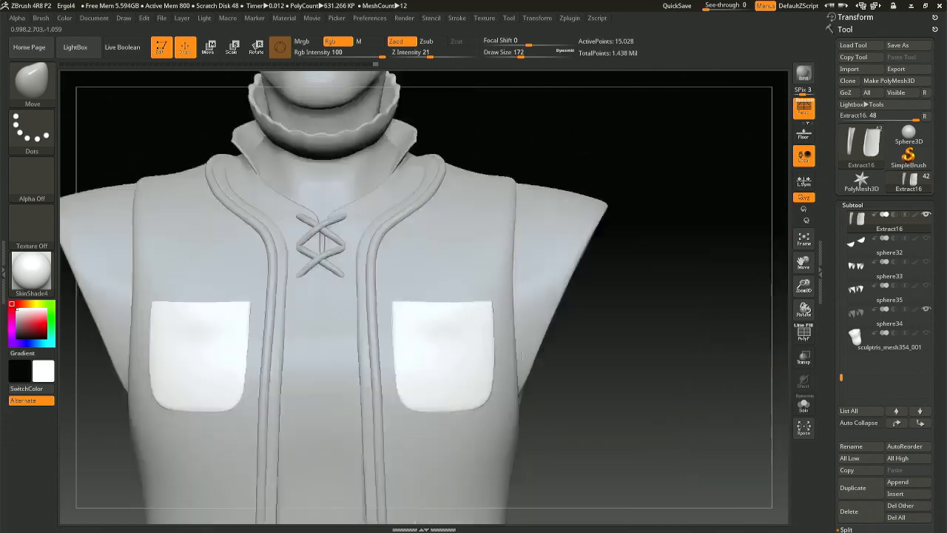
mouse_move(393, 332)
right_down()
mouse_move(390, 374)
mouse_move(466, 361)
mouse_move(433, 333)
right_up()
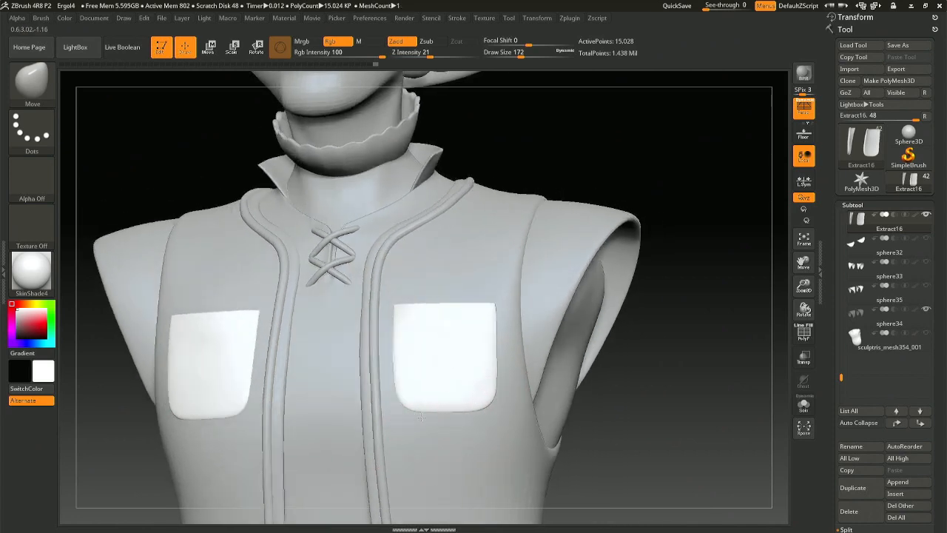
right_drag(394, 304, 395, 327)
Try a row of stitches across the top of the chest pockets with the StitchBasic brush at Draw Size 65, and undo it.
key(b)
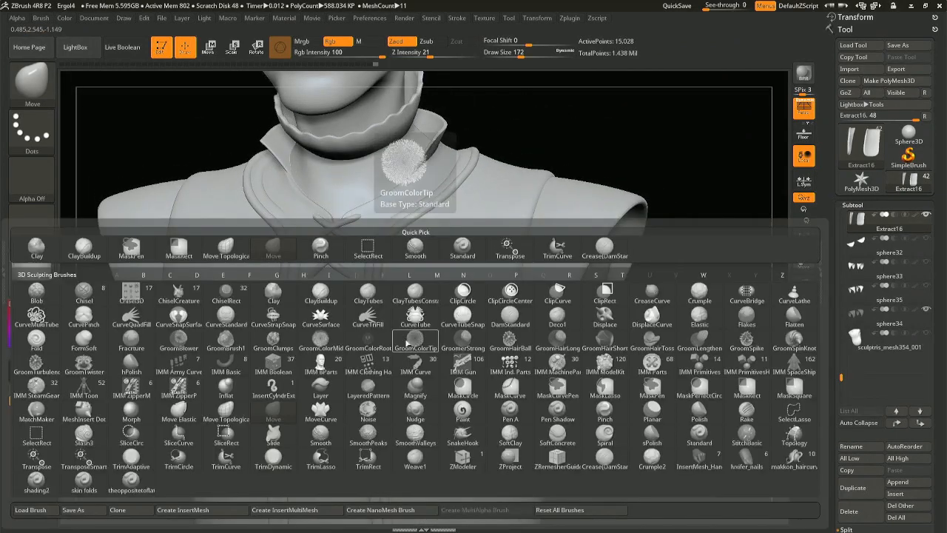
click(747, 435)
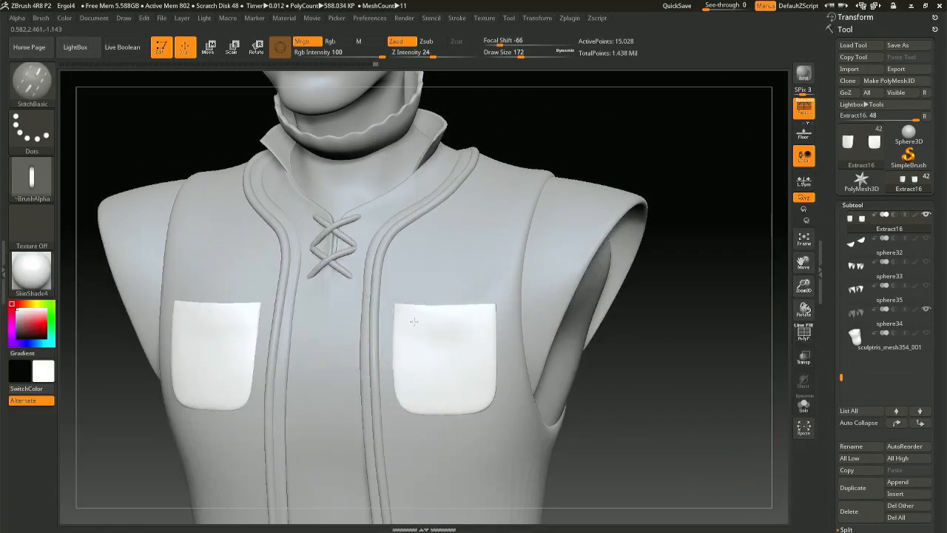
key(space)
drag(400, 318, 459, 318)
drag(551, 316, 547, 321)
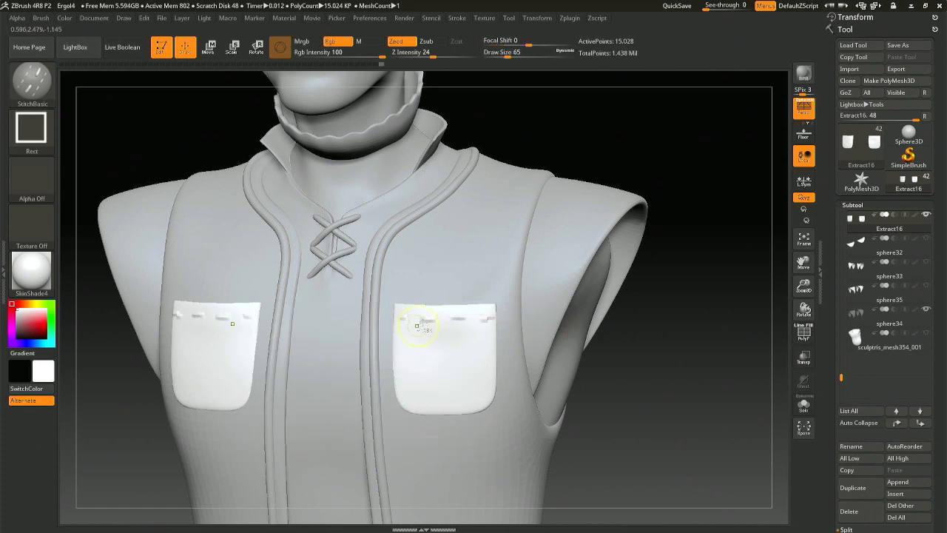
key(ctrl+z)
Subdivide the chest pockets once and test another StitchBasic row along their top edge, undoing the stitches.
key(ctrl+d)
drag(401, 317, 455, 316)
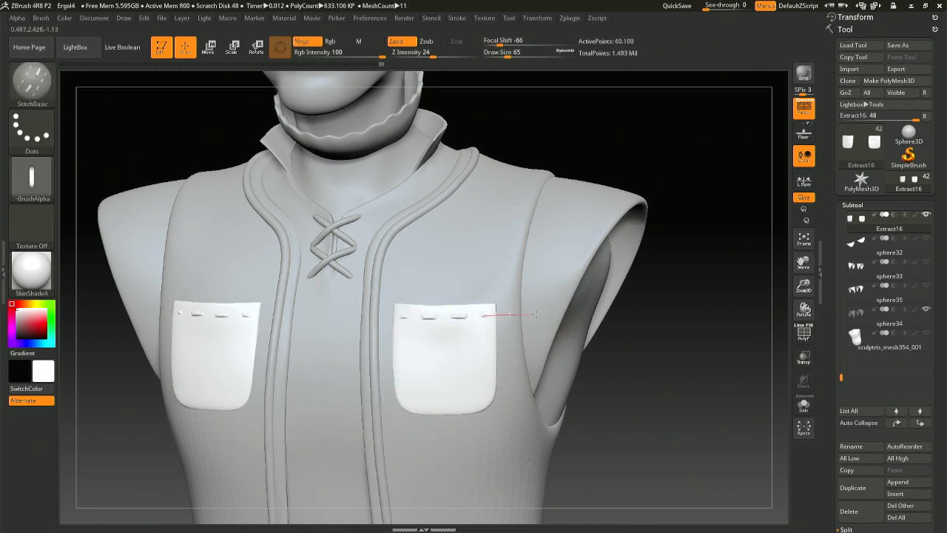
drag(536, 315, 550, 314)
key(ctrl+z)
Try StitchBasic stitches at Draw Size 39 along the sides and rounded bottom of the pockets, and undo them.
key(space)
drag(406, 318, 399, 310)
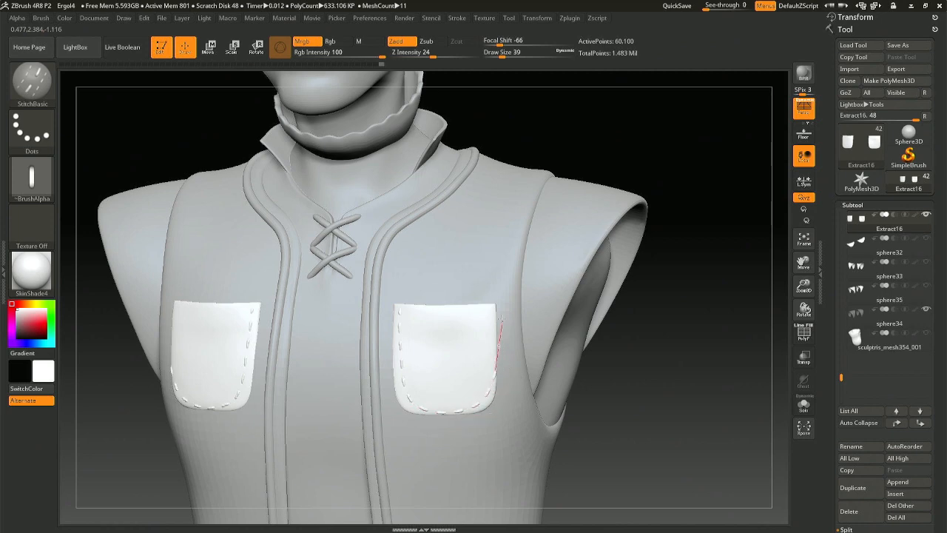
drag(490, 263, 489, 260)
mouse_move(350, 376)
mouse_down()
mouse_move(385, 372)
mouse_move(299, 384)
mouse_up()
key(ctrl+z)
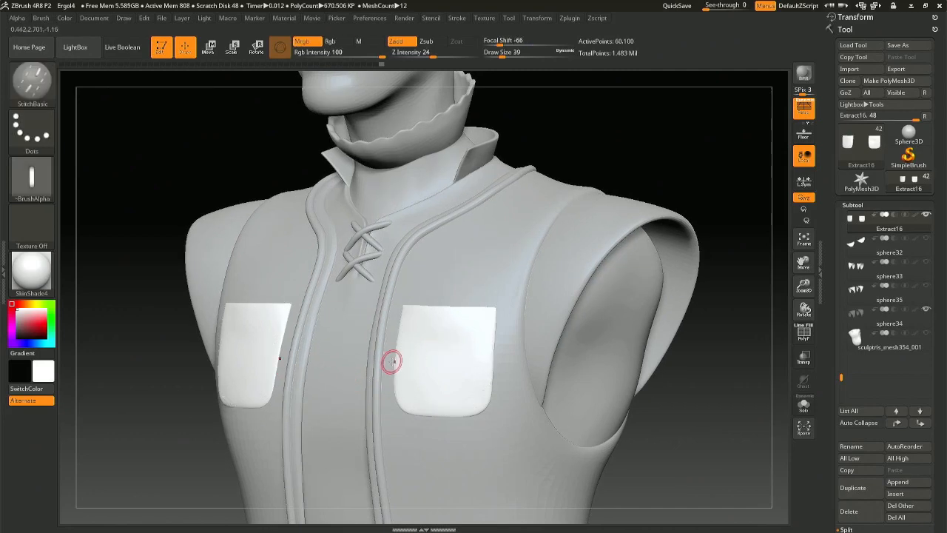
Browse to the Zbrush brushes folder for a brush to load and filter its files by *stitc*.
key(b)
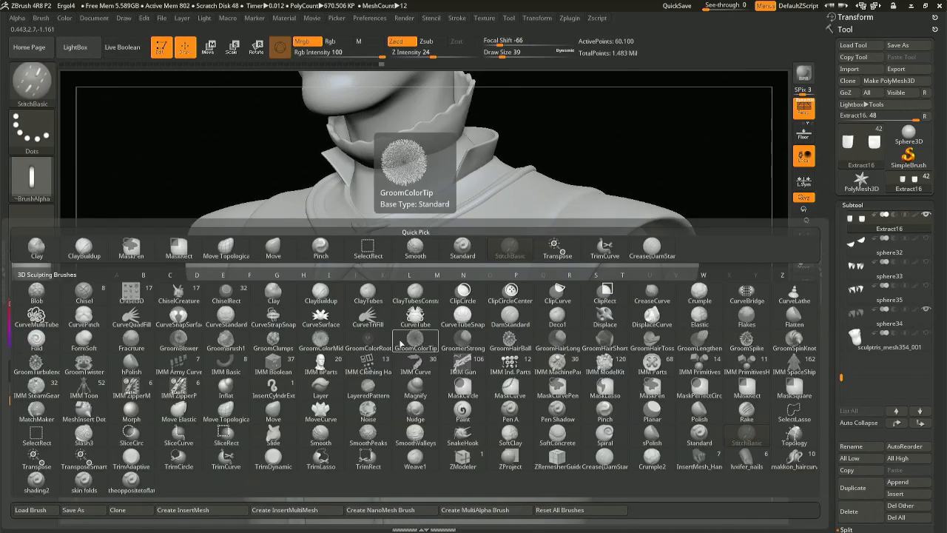
click(55, 509)
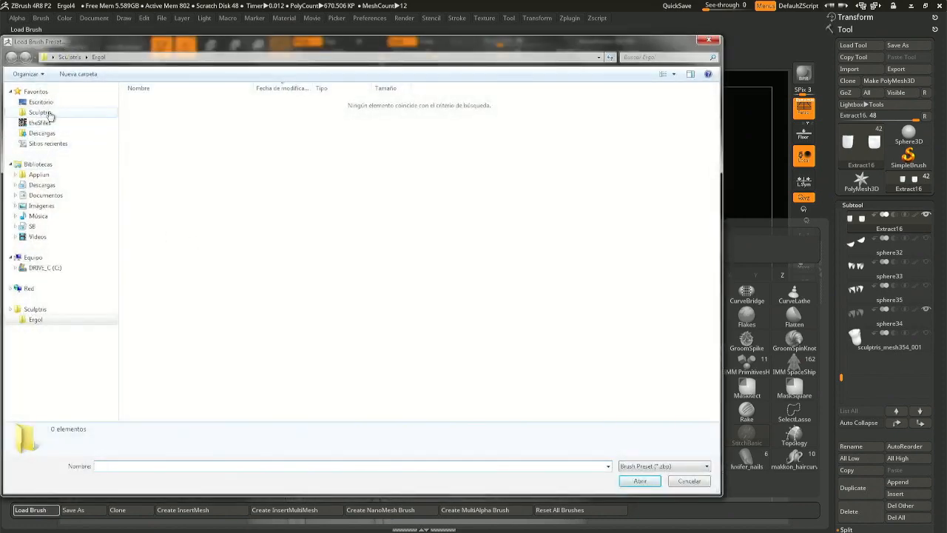
click(50, 116)
double_click(157, 115)
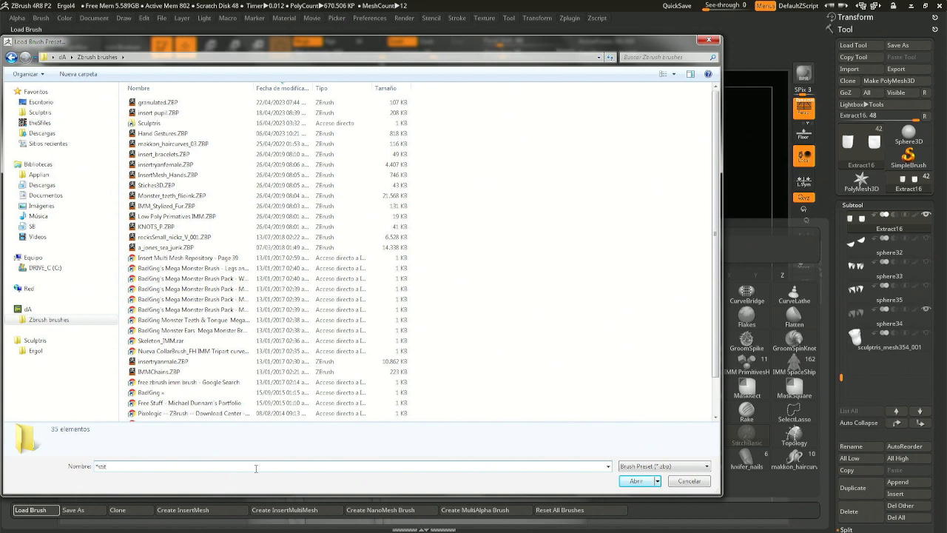
key(Return)
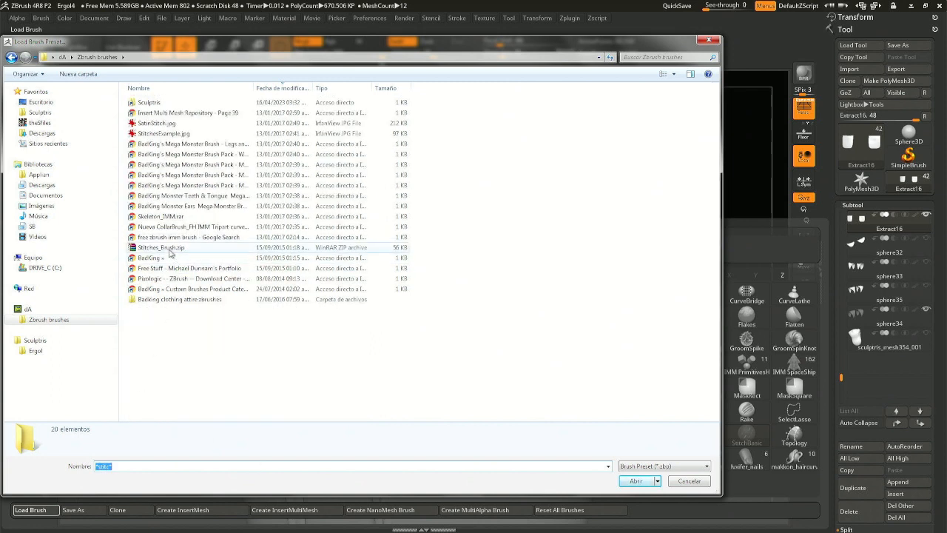
Try to extract Stitches_Brush.zip into the brushes folder, cancelling at the file replacement.
drag(170, 253, 179, 253)
right_drag(178, 253, 476, 261)
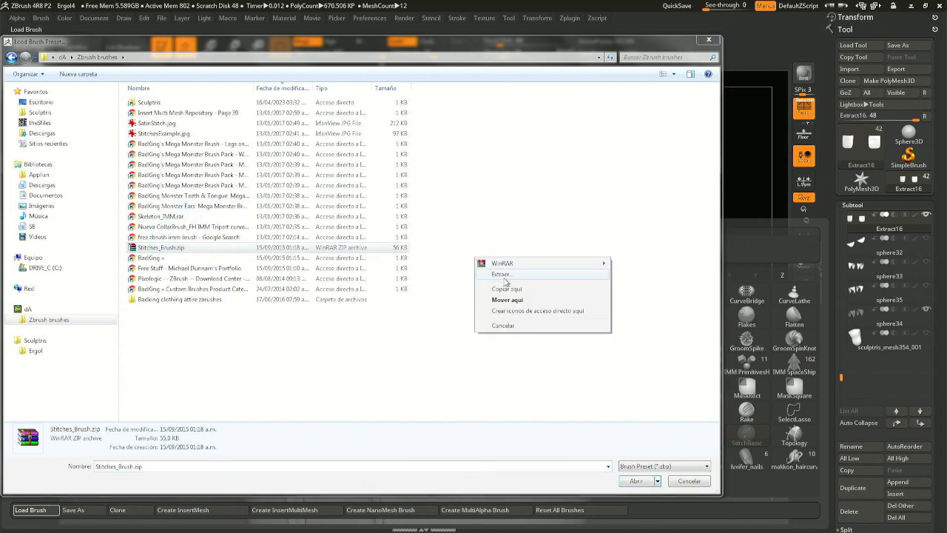
mouse_move(503, 263)
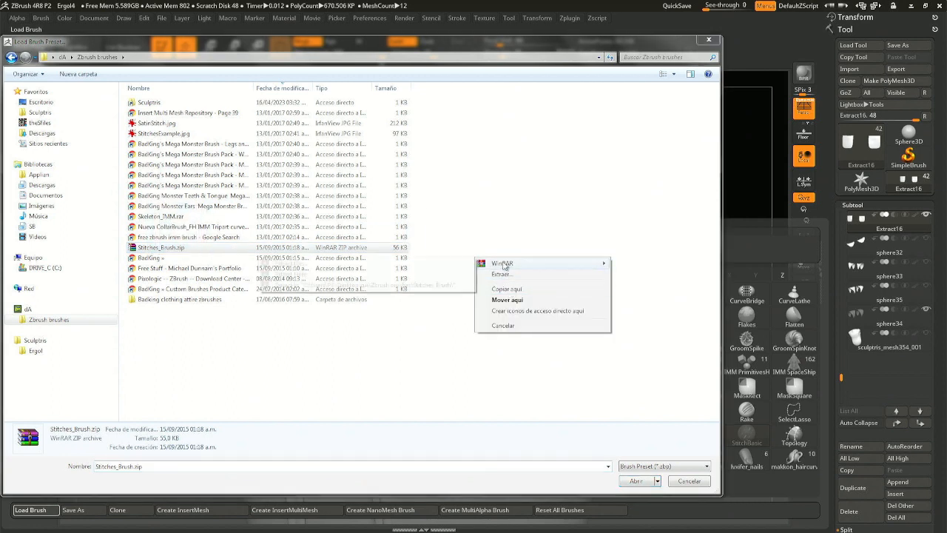
click(419, 275)
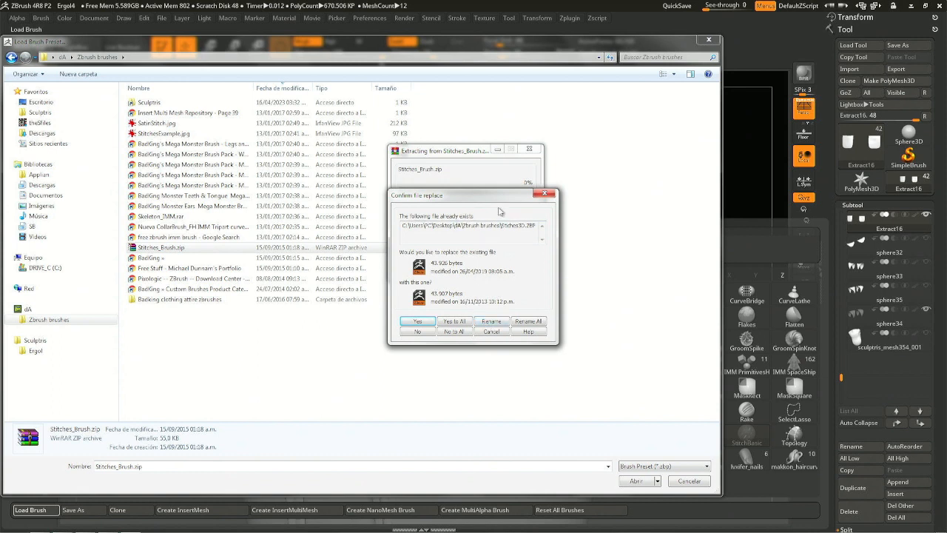
click(547, 194)
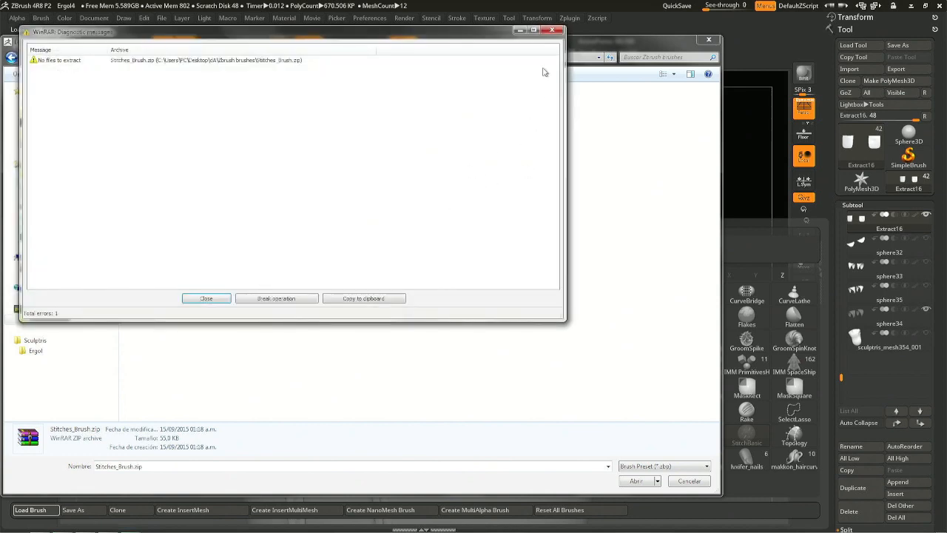
click(555, 32)
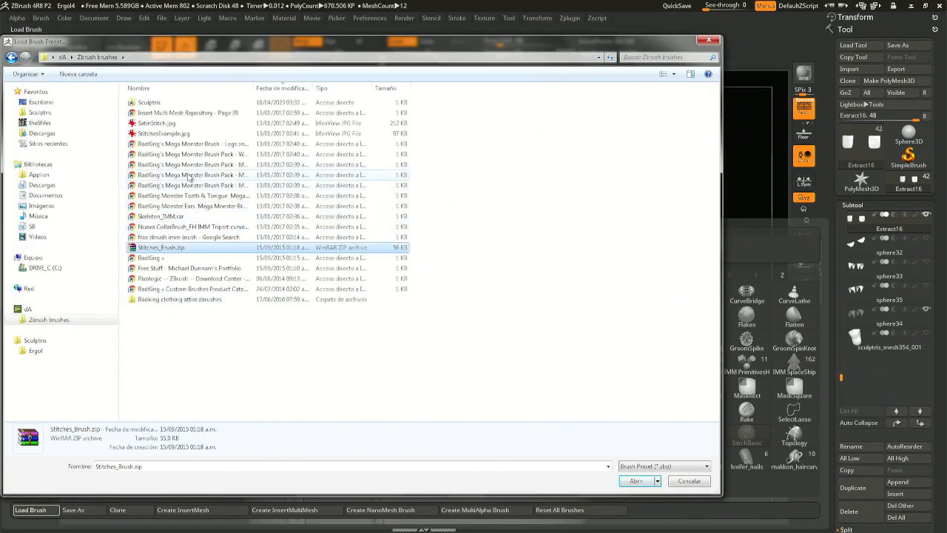
Preview StitchesExample.jpg, reopen the !brushes folder and leave the brush loading without choosing a file.
click(176, 134)
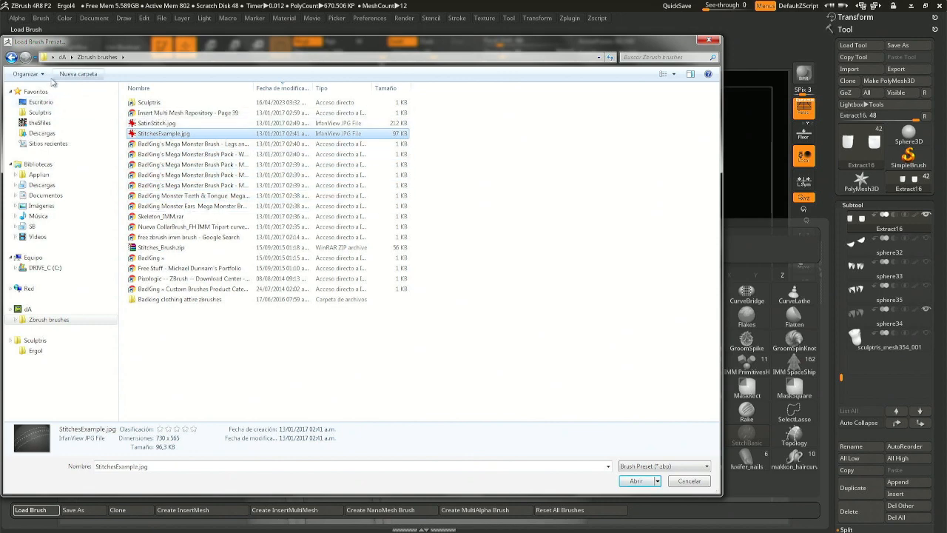
click(11, 59)
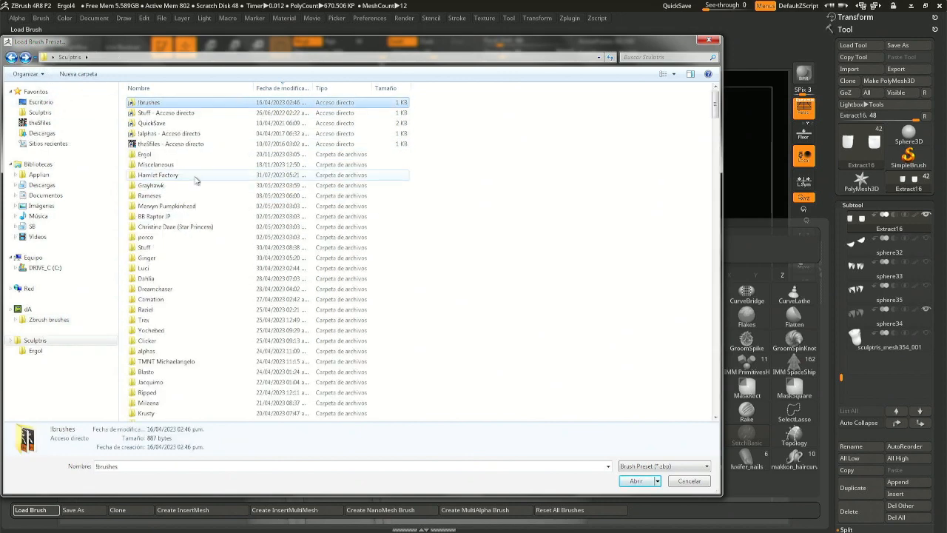
double_click(154, 104)
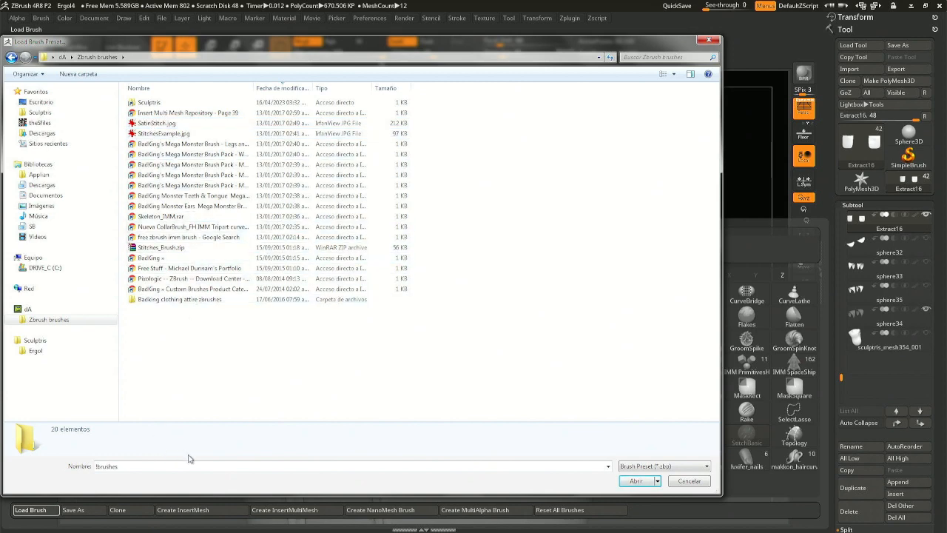
click(655, 481)
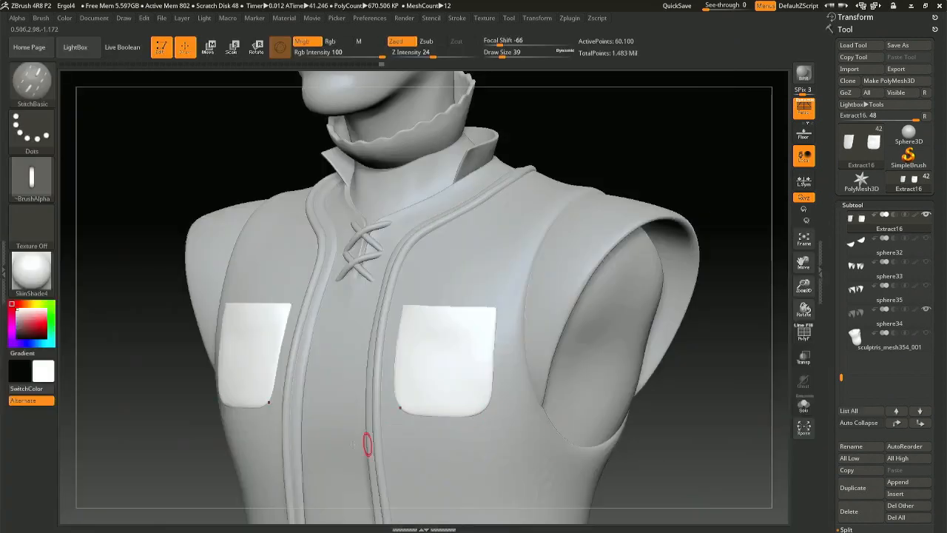
Select the vest subtool Extract11, clear its mask and subdivide it once.
right_drag(368, 425, 471, 416)
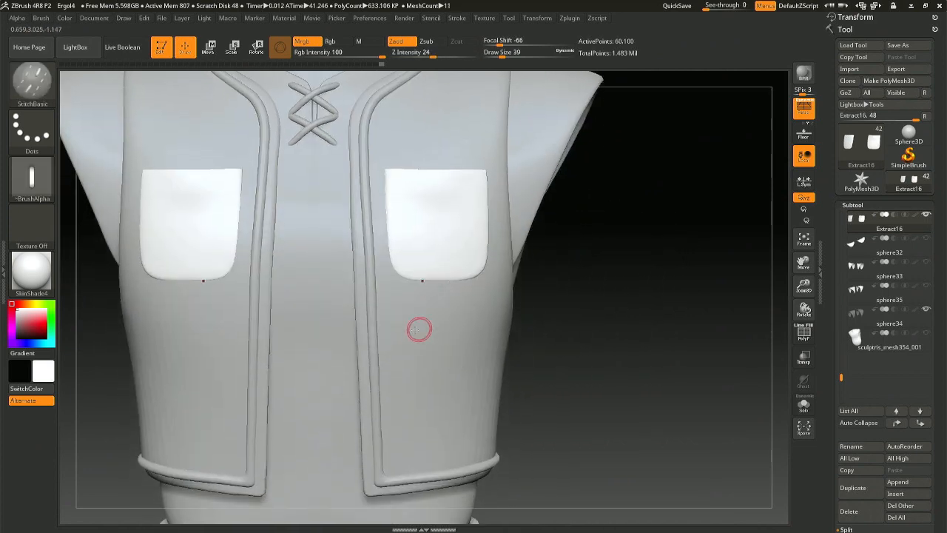
alt+click(409, 332)
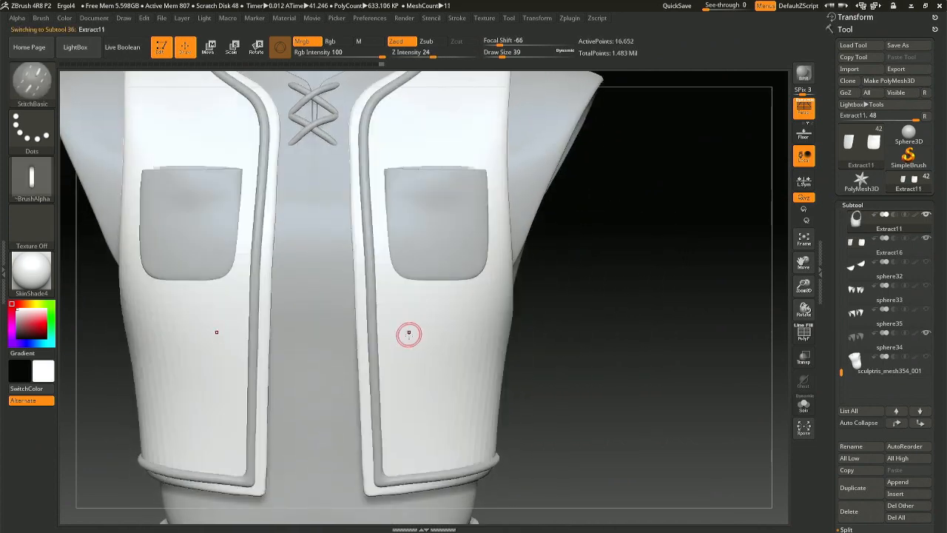
key(ctrl)
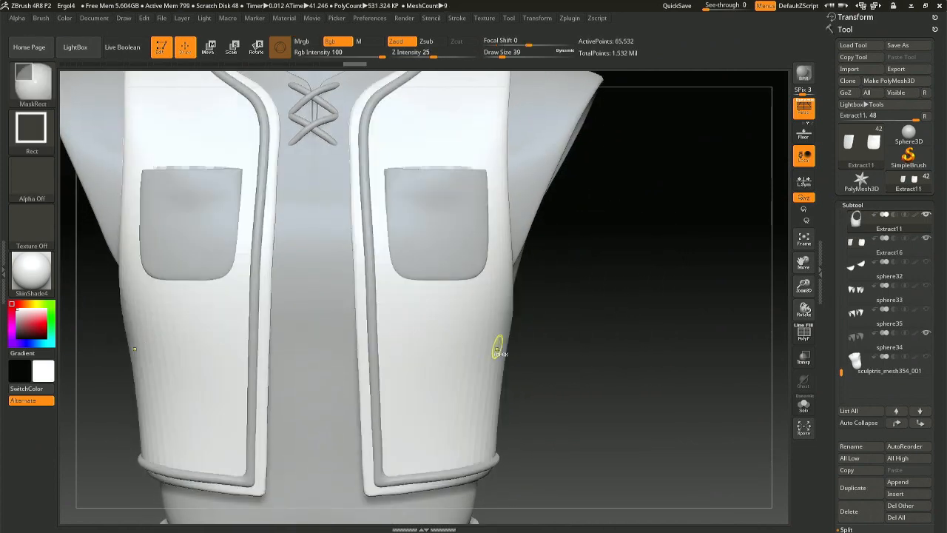
ctrl+click(608, 346)
ctrl+click(608, 346)
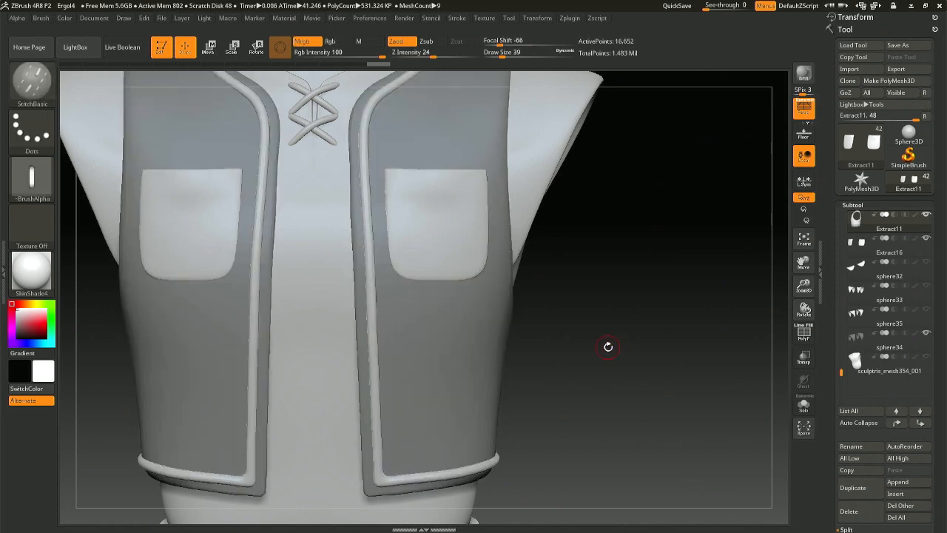
ctrl+click(609, 346)
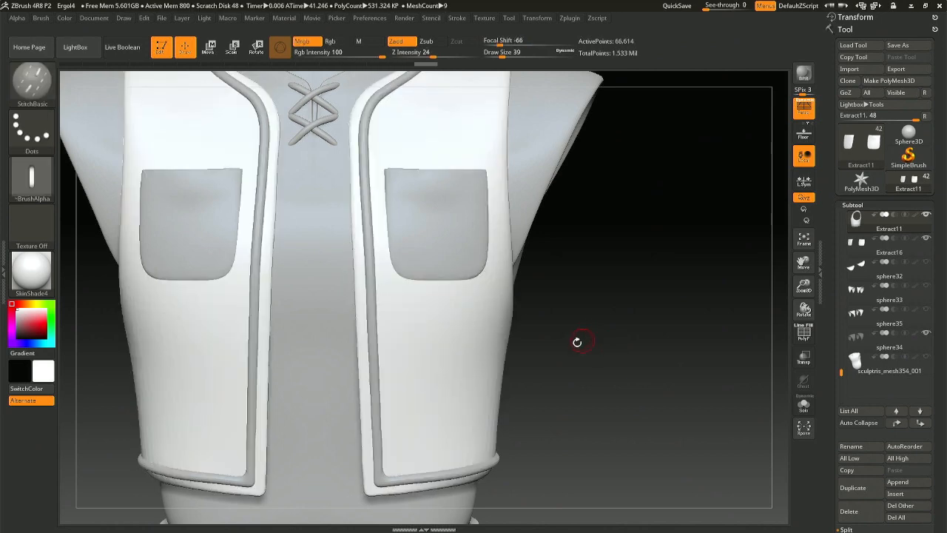
Select the sleeve subtool sphere34 and switch to the Move brush with a Draw Size of 94.
mouse_move(577, 342)
mouse_down()
mouse_move(442, 338)
mouse_move(475, 399)
mouse_up()
key(ctrl)
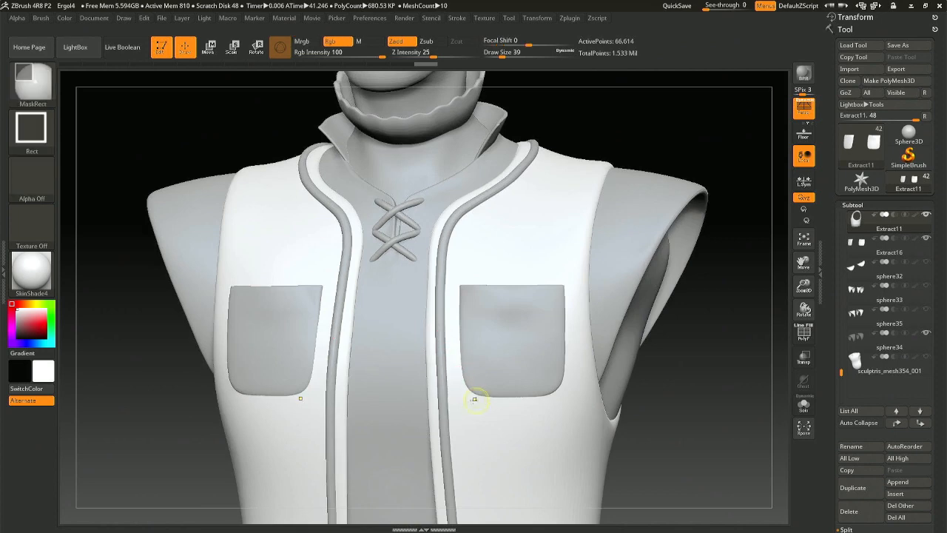
ctrl+right_drag(475, 399, 487, 380)
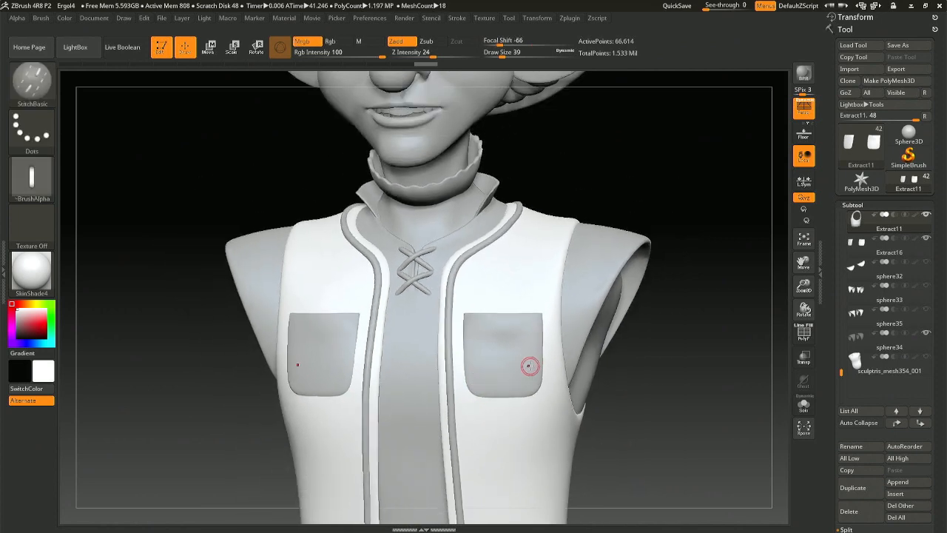
alt+click(581, 330)
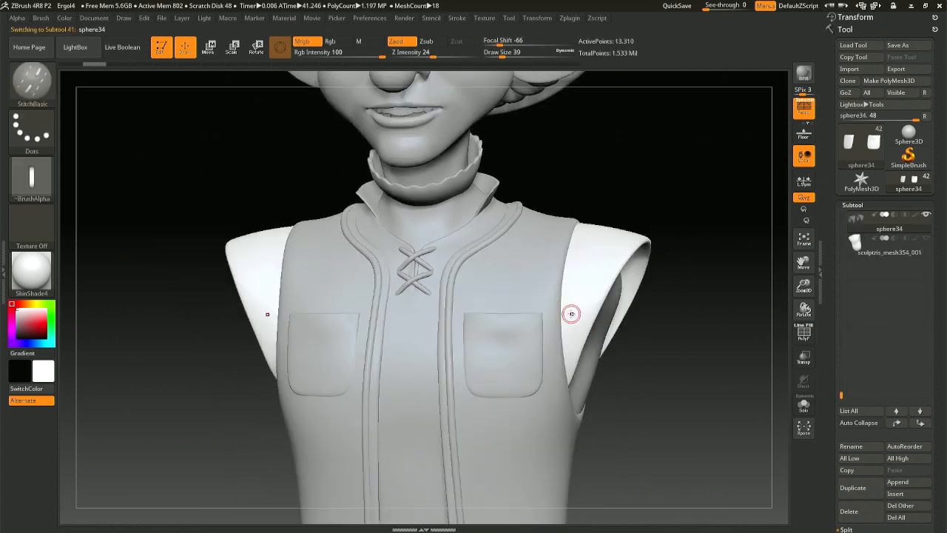
key(b)
key(m)
key(v)
key(space)
drag(567, 317, 593, 314)
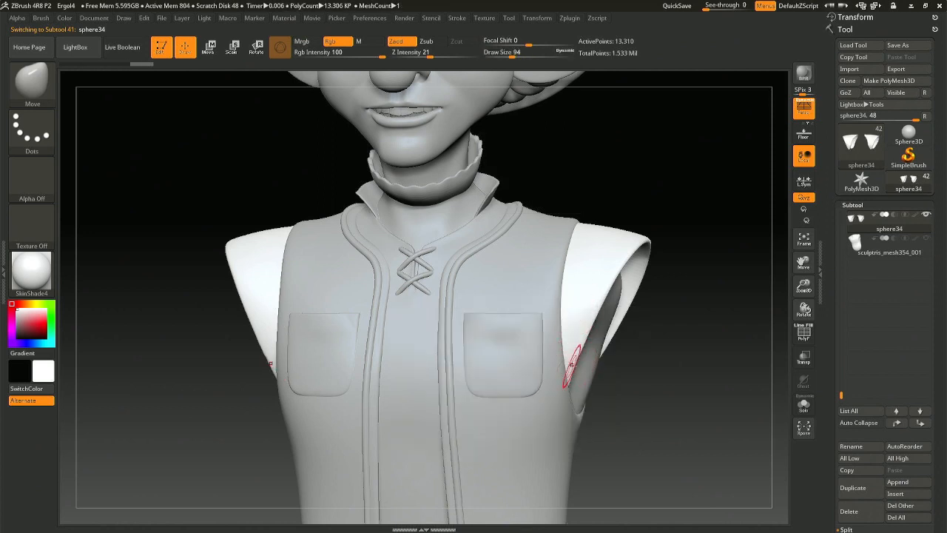
Set the Smooth brush to Draw Size 163 and Z Intensity 56, and smooth the sleeves beside the vest's armholes.
key(shift)
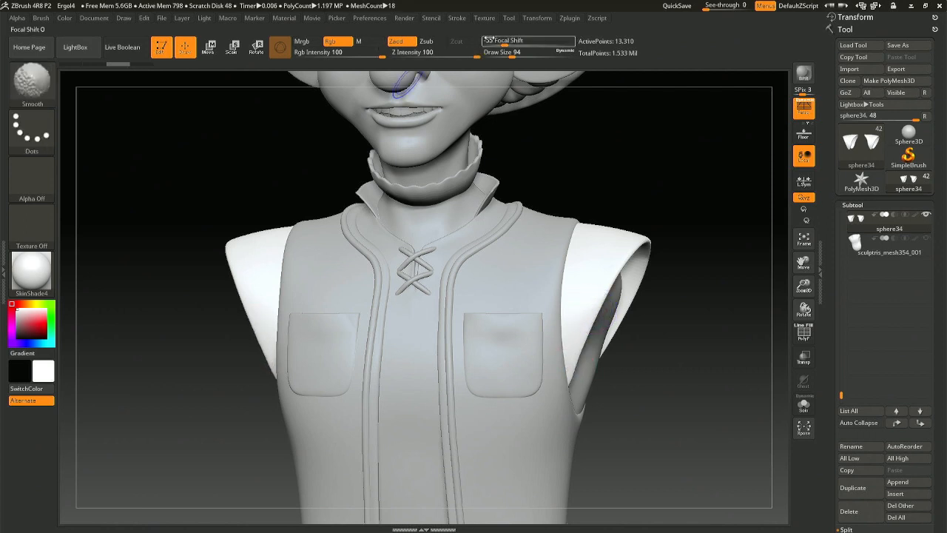
mouse_move(512, 52)
mouse_down()
mouse_move(530, 52)
mouse_move(528, 42)
mouse_up()
click(455, 53)
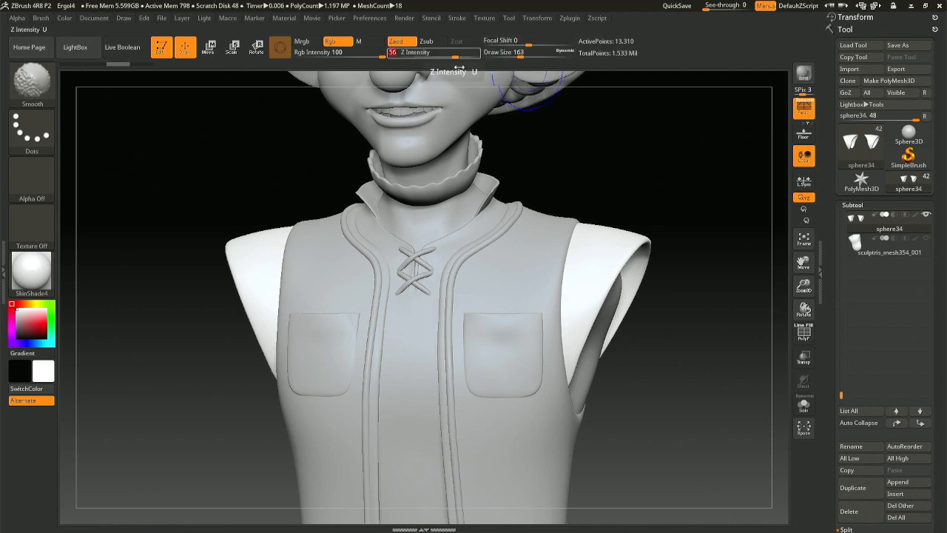
drag(583, 316, 580, 345)
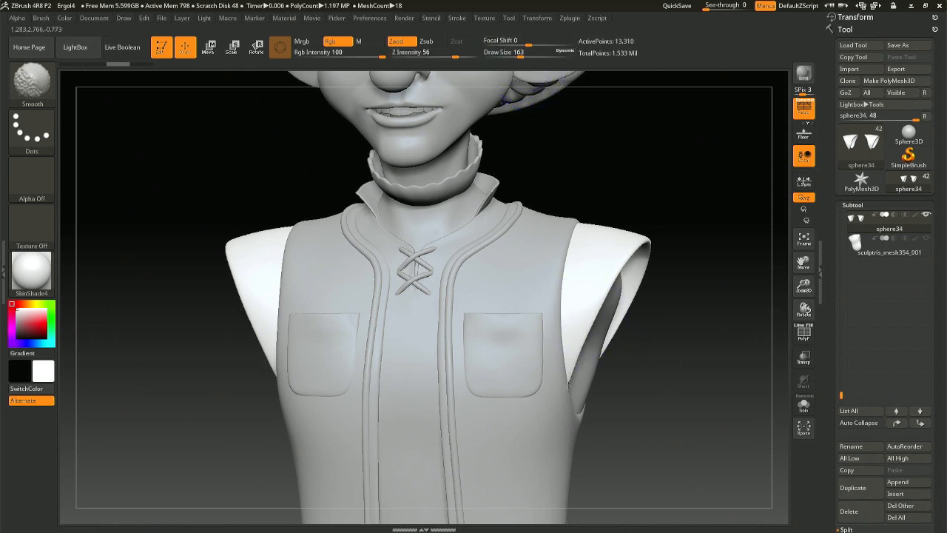
Smooth the sleeves along their outer openings and down to the lower edges at the vest's armholes.
drag(592, 309, 598, 291)
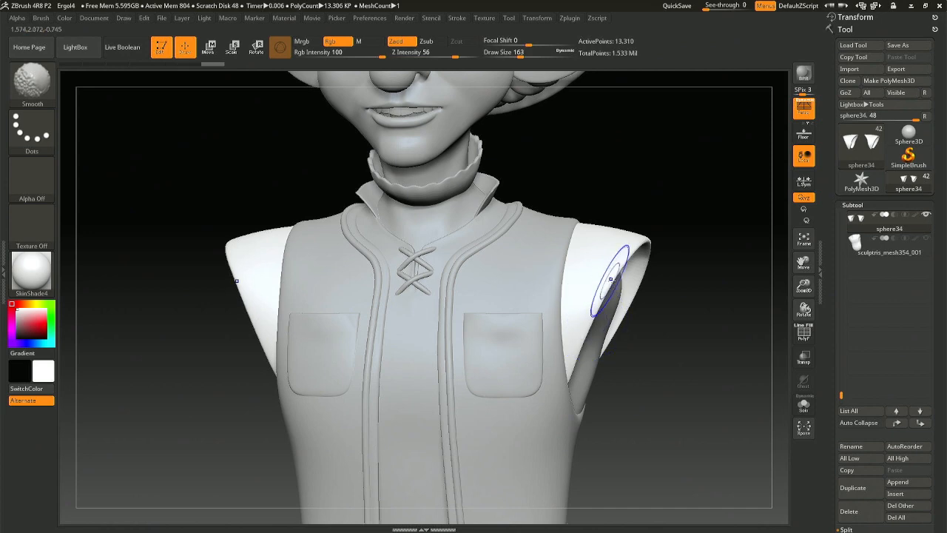
mouse_move(711, 278)
mouse_down()
mouse_move(568, 268)
mouse_move(577, 266)
mouse_move(576, 285)
mouse_up()
mouse_move(573, 307)
right_down()
mouse_move(604, 329)
mouse_move(584, 367)
mouse_move(602, 385)
right_up()
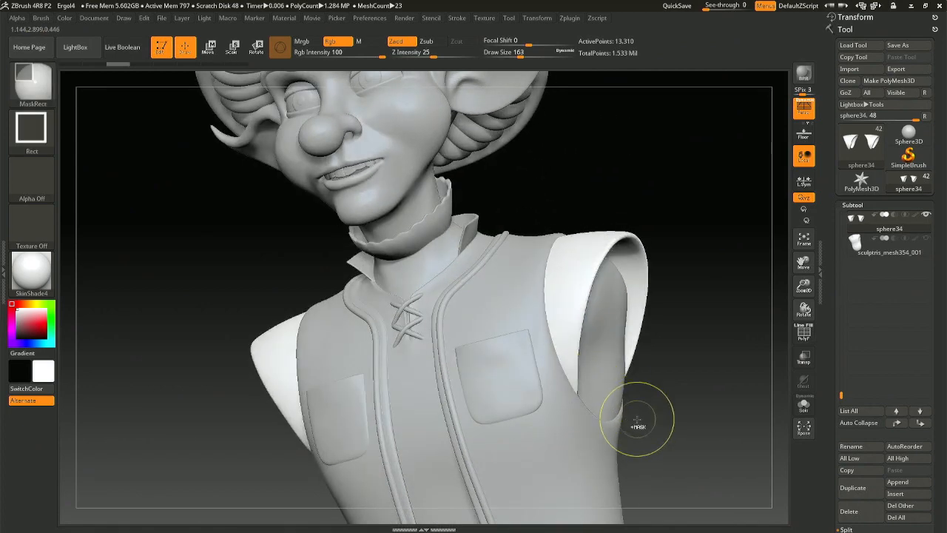
key(ctrl+shift)
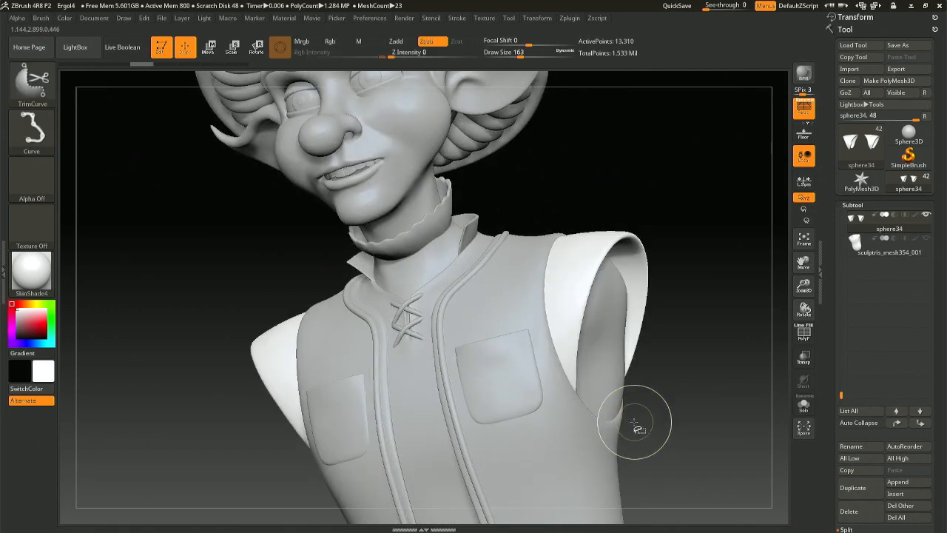
mouse_move(609, 402)
right_down()
mouse_move(554, 388)
mouse_move(566, 409)
mouse_move(587, 414)
right_up()
key(shift)
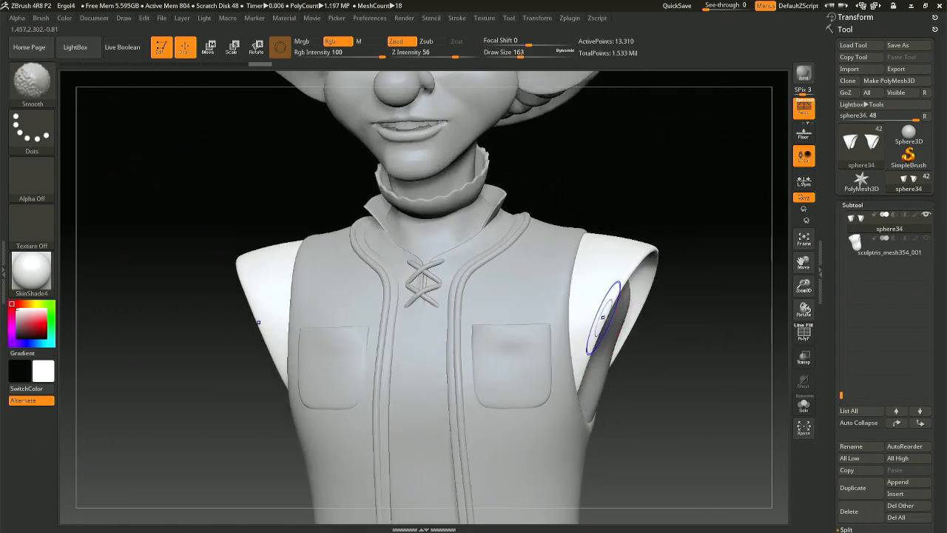
drag(583, 358, 577, 373)
key(shift)
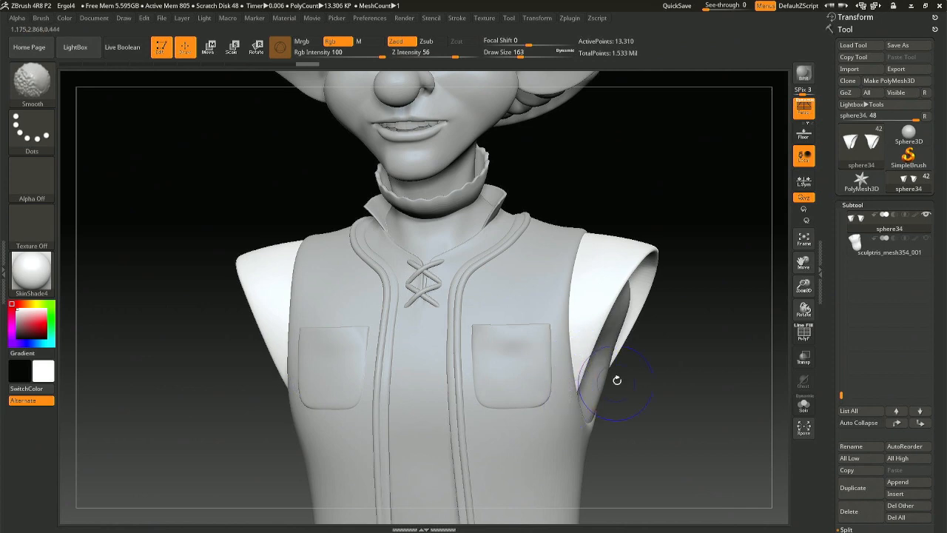
mouse_move(617, 381)
right_down()
mouse_move(511, 377)
mouse_move(574, 367)
mouse_move(601, 354)
mouse_move(590, 344)
mouse_move(583, 348)
mouse_move(605, 353)
mouse_move(666, 343)
right_up()
key(shift)
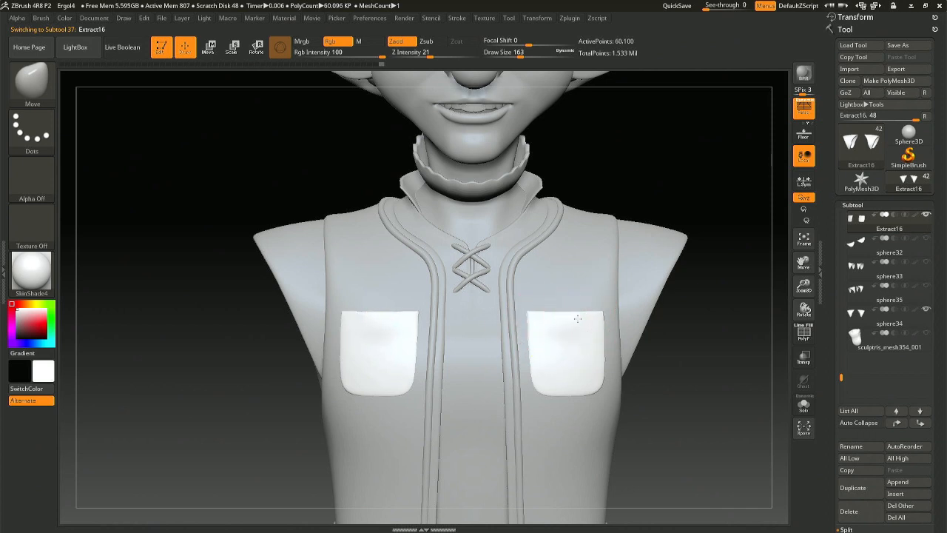
Select the pocket subtool Extract16 and shape the upper edges of the chest pockets with the Move brush at Draw Size 223.
right_drag(580, 312, 575, 312)
key(space)
drag(569, 318, 575, 319)
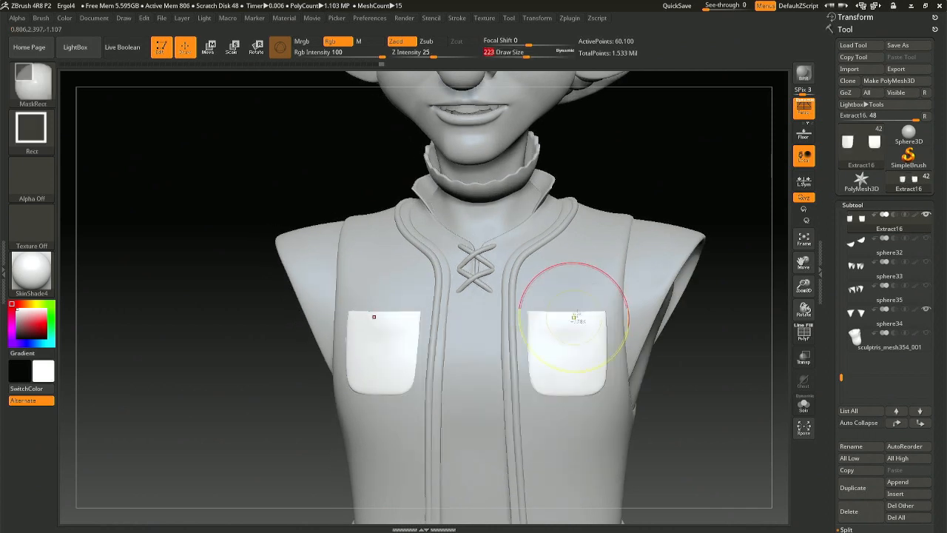
ctrl+right_drag(572, 319, 567, 319)
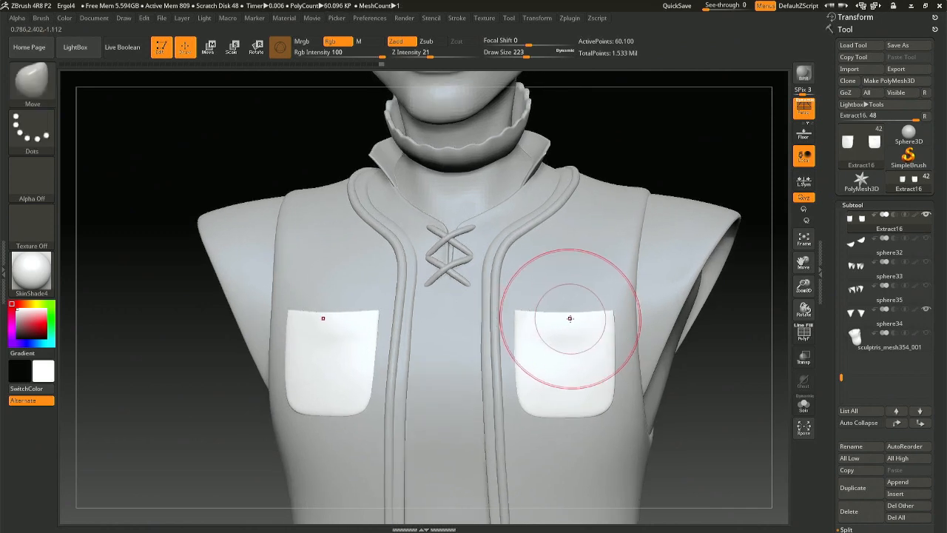
Set the Draw Size to 187, adjust the pockets' corners with the Move brush and smooth their side edges.
key(space)
drag(569, 318, 568, 316)
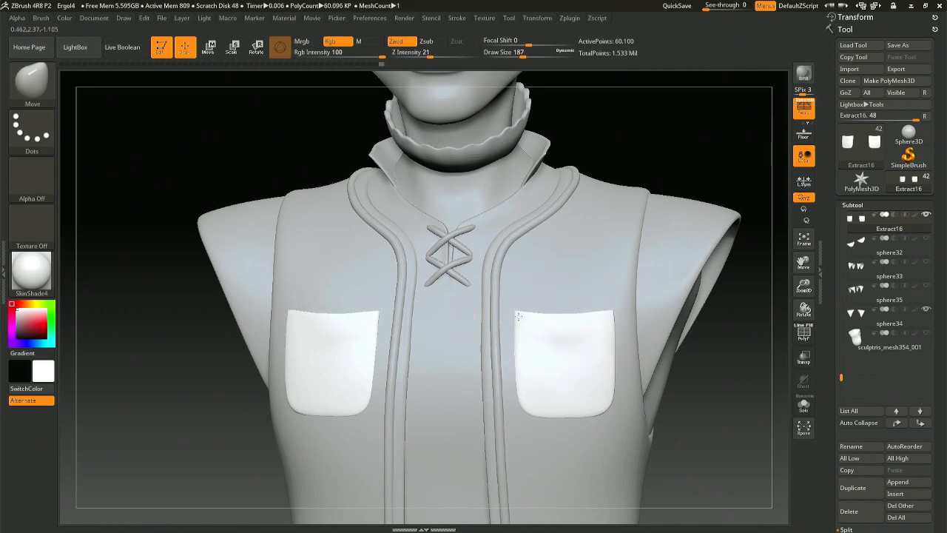
right_drag(518, 316, 588, 415)
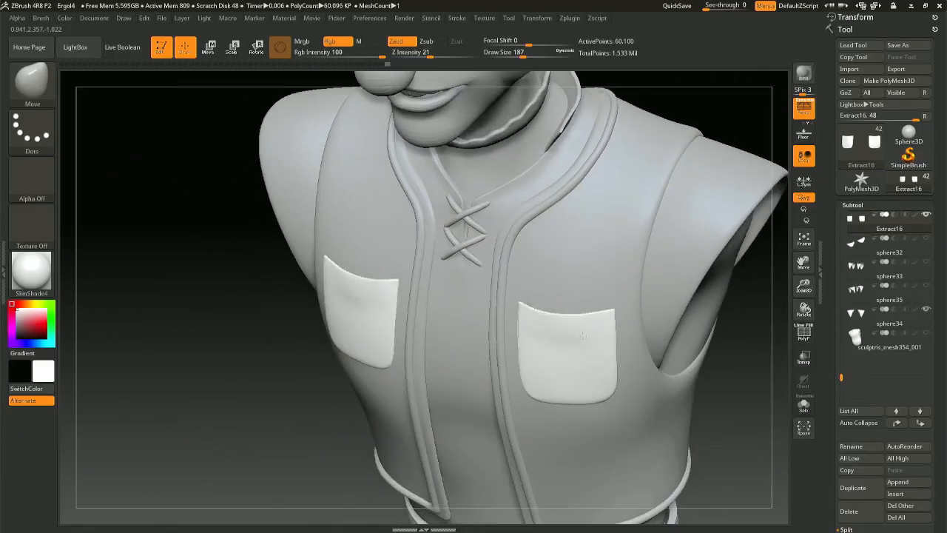
mouse_move(582, 336)
right_down()
mouse_move(609, 357)
mouse_move(590, 370)
mouse_move(563, 357)
mouse_move(624, 380)
right_up()
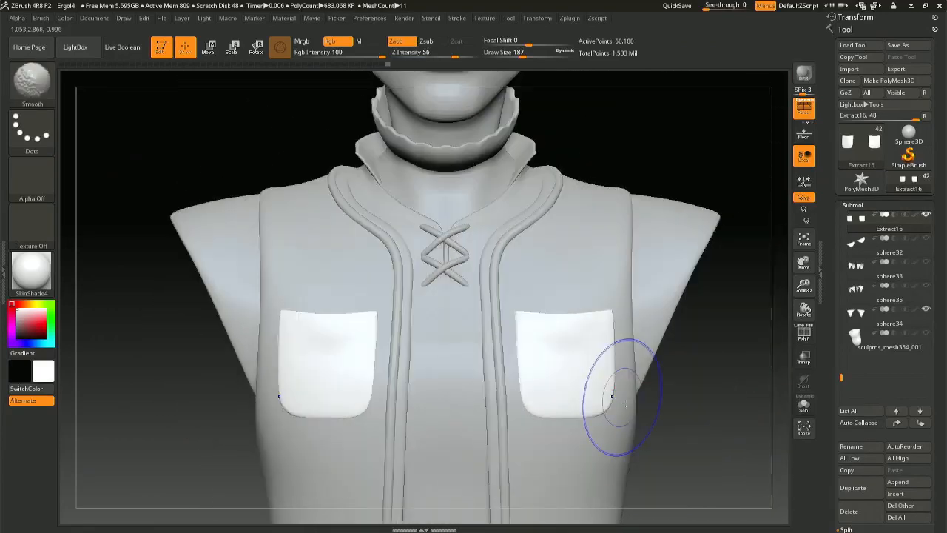
key(ctrl)
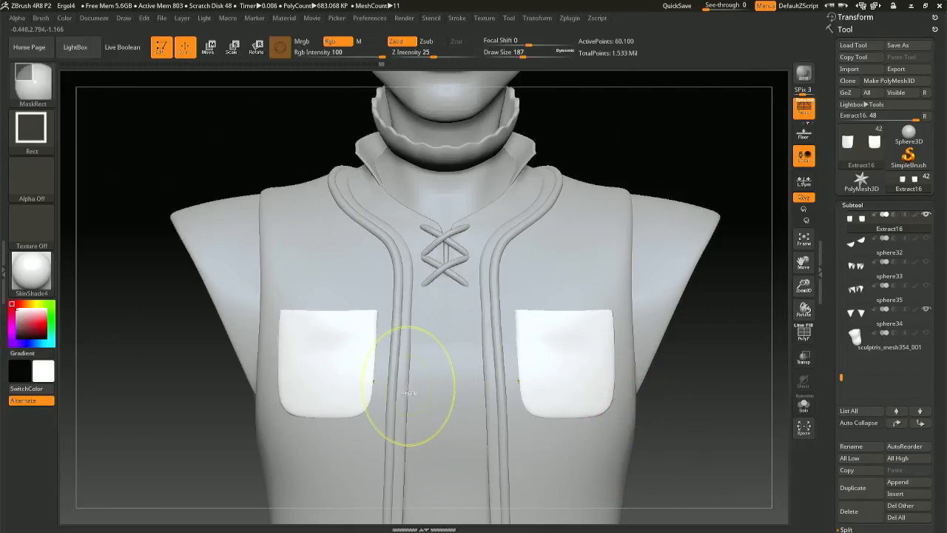
Refine the chest pockets' upper edges with the Move brush at Draw Size 172.
key(space)
click(319, 311)
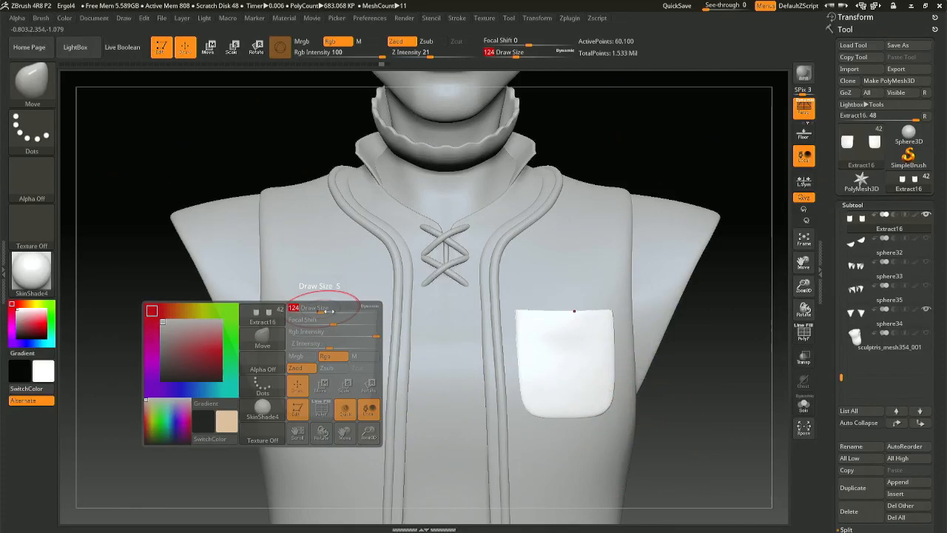
key(space)
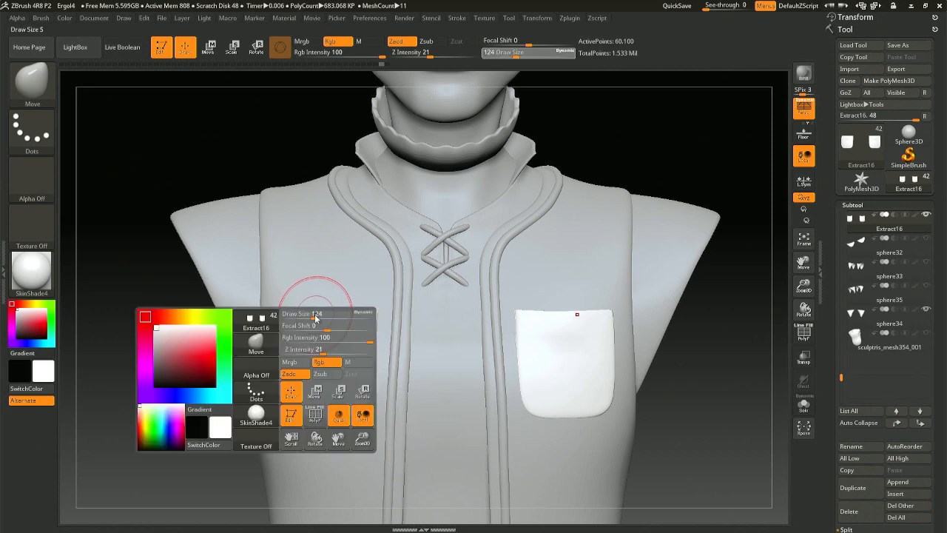
click(315, 308)
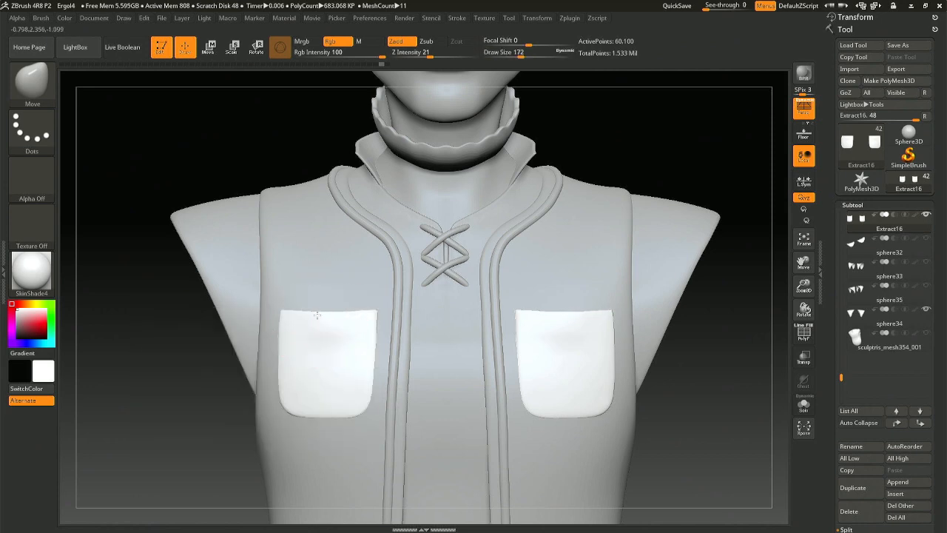
mouse_move(595, 316)
right_down()
mouse_move(548, 312)
mouse_move(562, 311)
mouse_move(583, 348)
mouse_move(571, 425)
mouse_move(556, 322)
mouse_move(596, 318)
right_up()
Select the shirt subtool sculptris_mesh354_004 under the vest and switch to the Inflat brush.
mouse_move(630, 427)
ctrl+right_down()
mouse_move(624, 387)
mouse_move(642, 397)
mouse_move(588, 347)
ctrl+right_up()
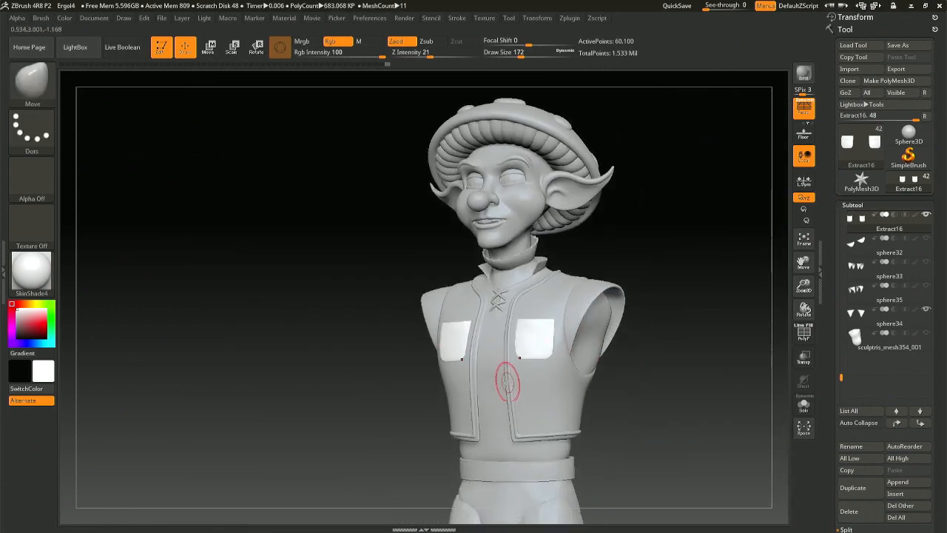
alt+click(508, 384)
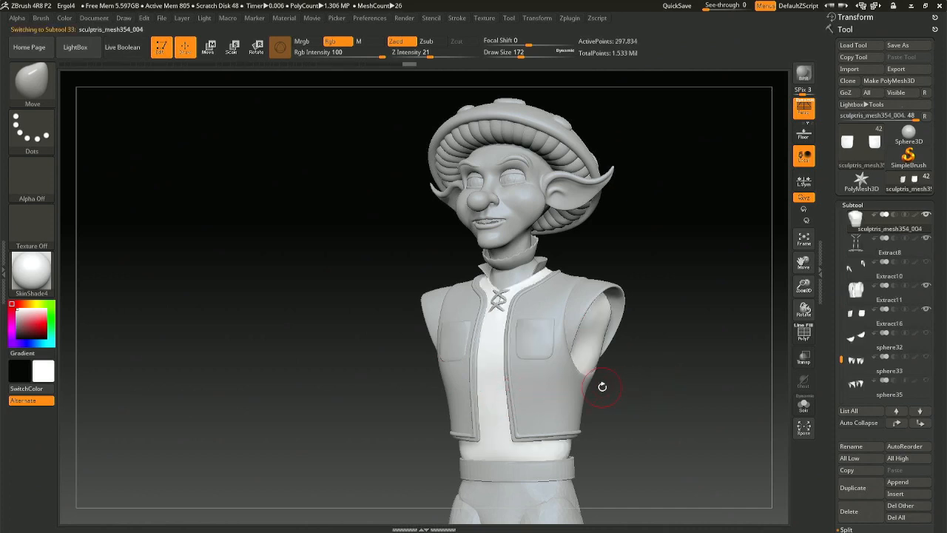
right_drag(591, 392, 618, 376)
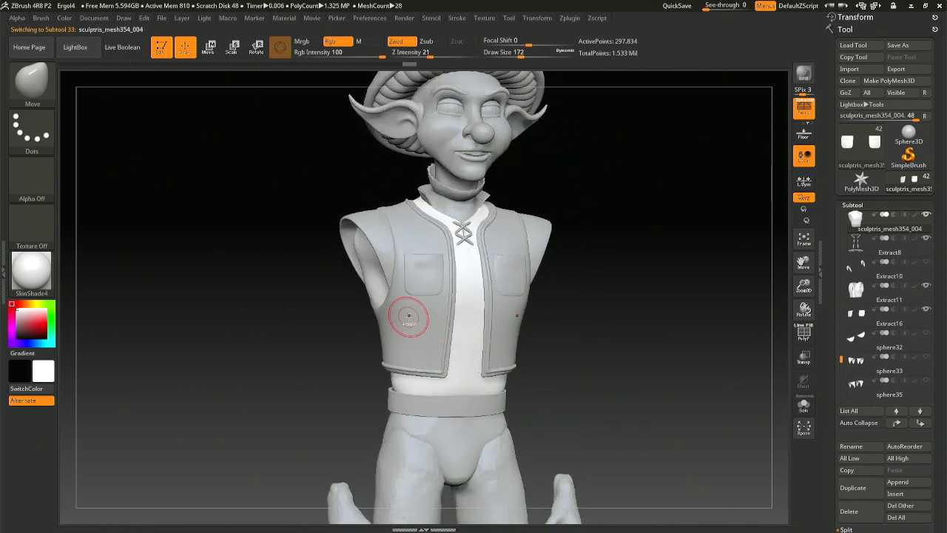
mouse_move(408, 317)
right_down()
mouse_move(433, 300)
mouse_move(420, 284)
mouse_move(475, 326)
mouse_move(476, 363)
mouse_move(475, 303)
mouse_move(475, 345)
mouse_move(409, 348)
mouse_move(458, 356)
mouse_move(427, 384)
mouse_move(430, 353)
mouse_move(824, 272)
right_up()
key(b)
key(i)
key(n)
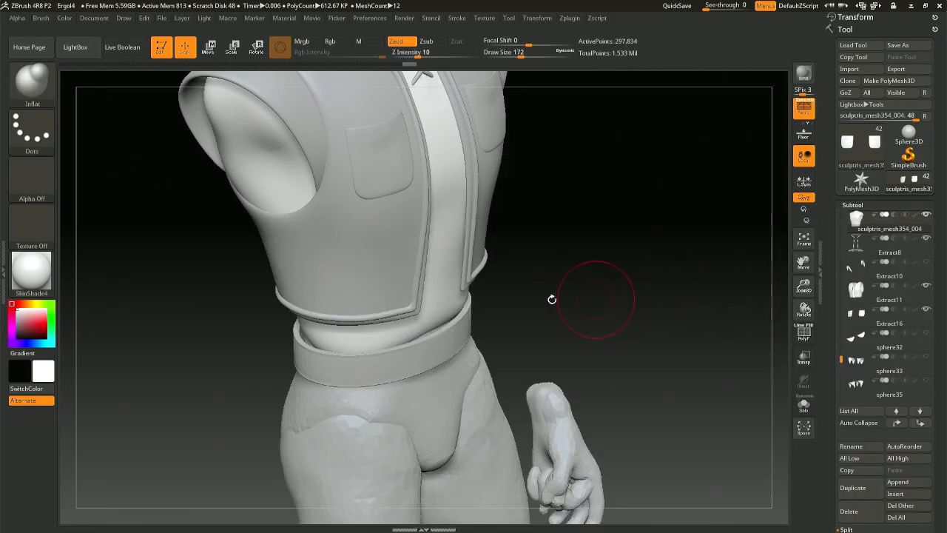
Inflate the shirt's waist just above the belt with the Inflat brush, using Draw Size 120 and 167.
key(space)
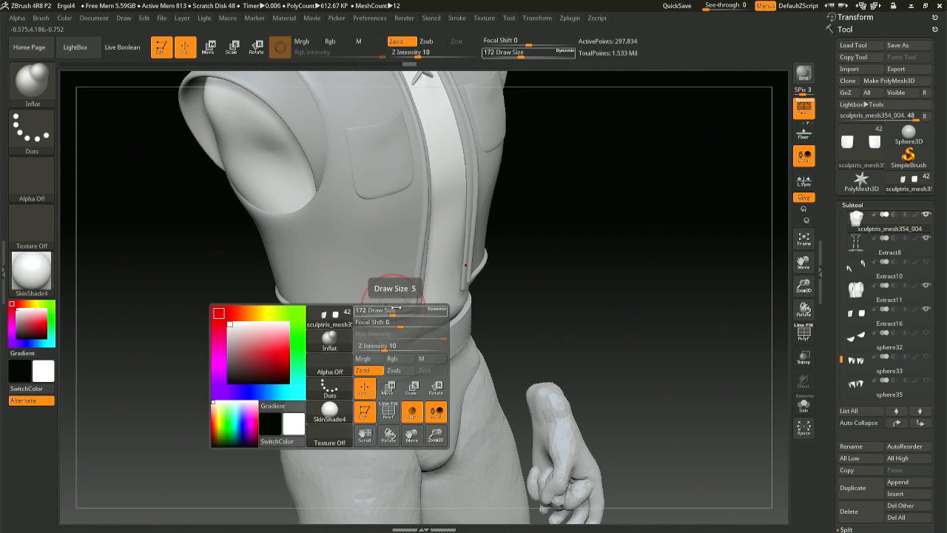
mouse_move(393, 312)
mouse_down()
mouse_move(385, 311)
mouse_move(408, 341)
mouse_up()
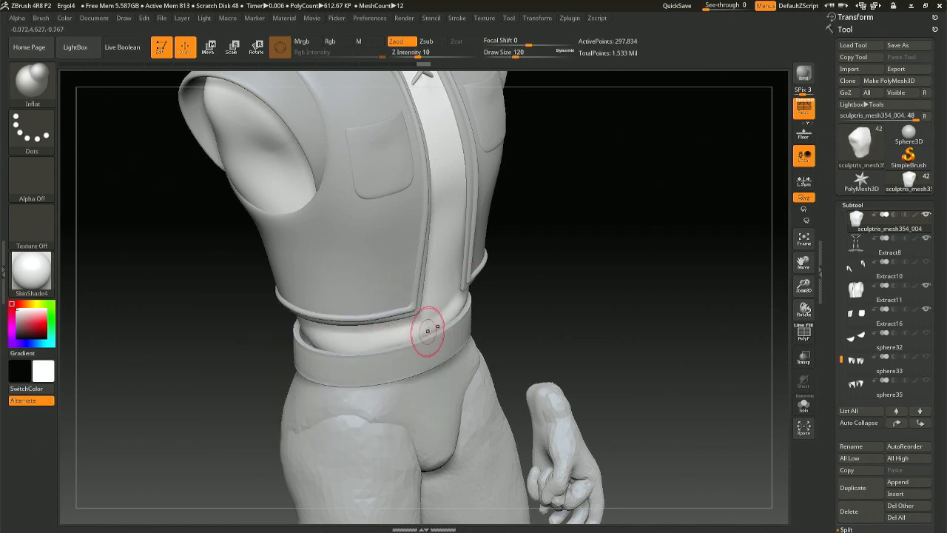
right_drag(421, 323, 423, 318)
key(space)
drag(426, 325, 438, 315)
key(ctrl)
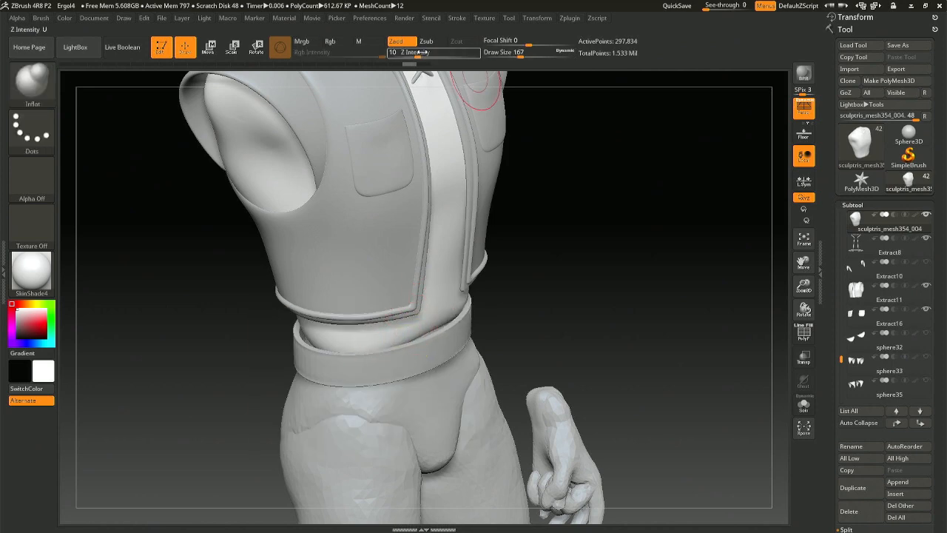
Set the Inflat brush to Z Intensity 6 and Draw Size 112, and puff out the shirt along the belt.
drag(416, 53, 411, 53)
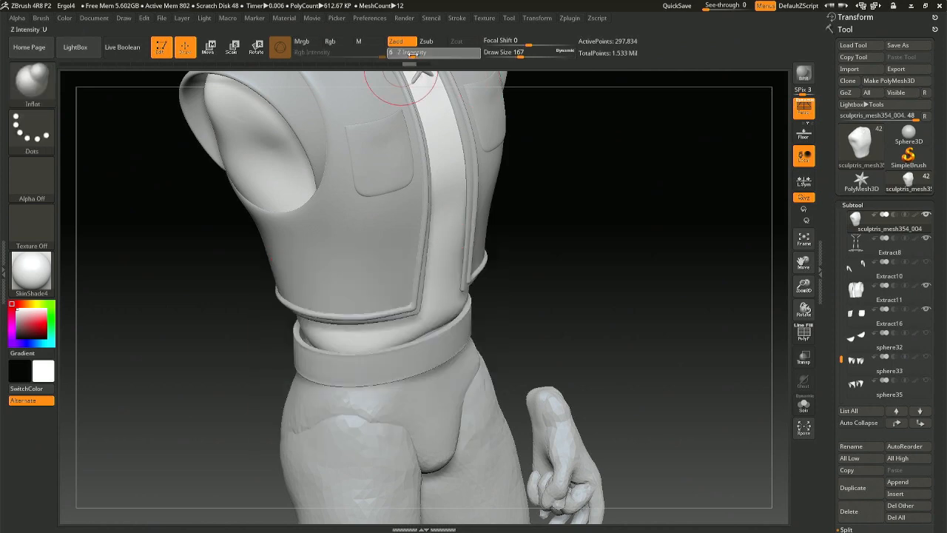
drag(519, 53, 504, 67)
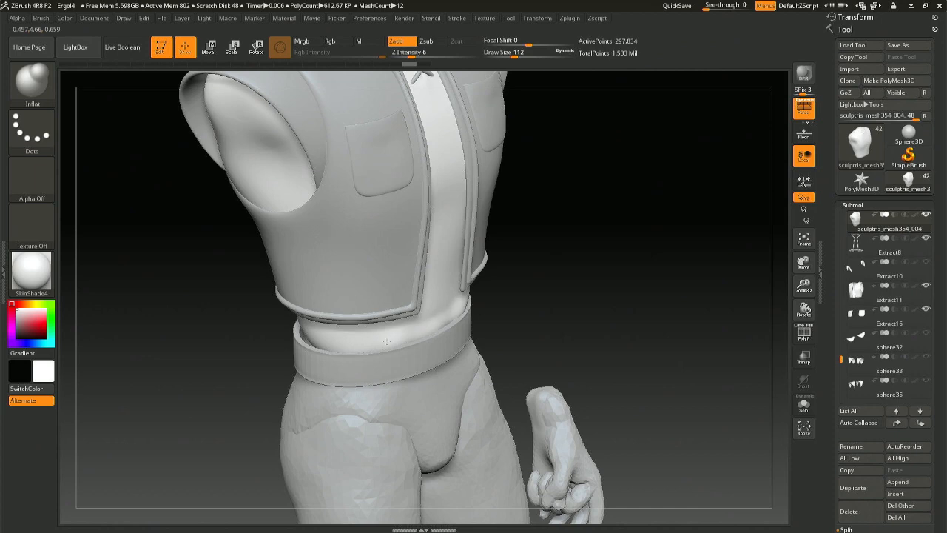
shift+drag(483, 299, 396, 299)
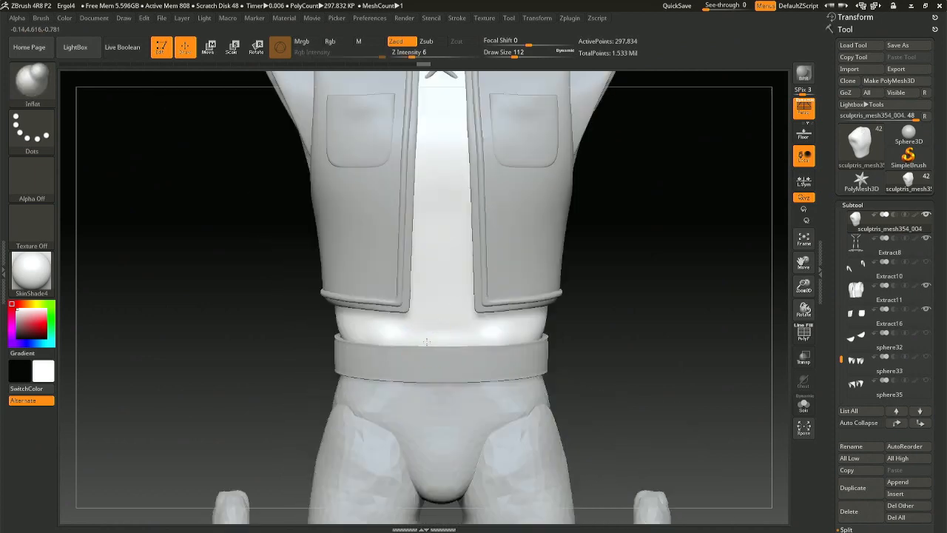
Set the Draw Size to 212 and smooth and inflate the shirt's waist around the front, side and back of the belt.
key(space)
drag(427, 339, 527, 332)
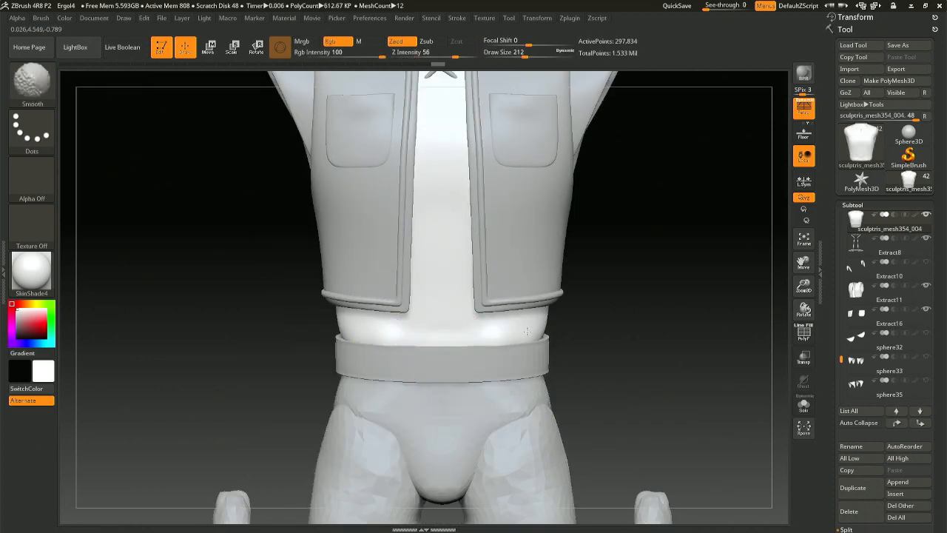
mouse_move(419, 340)
right_down()
mouse_move(439, 355)
mouse_move(429, 364)
right_up()
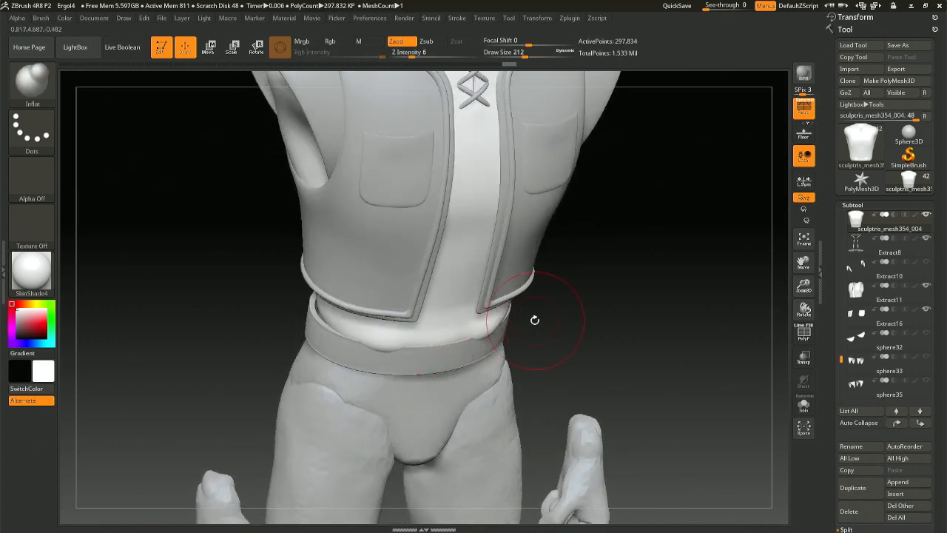
mouse_move(537, 328)
right_down()
mouse_move(529, 286)
mouse_move(551, 260)
right_up()
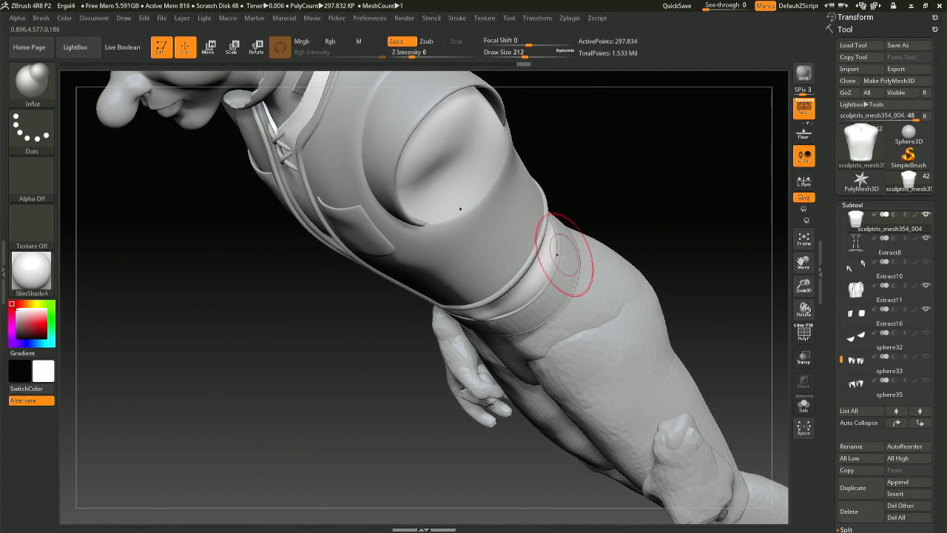
mouse_move(557, 254)
right_down()
mouse_move(539, 269)
mouse_move(548, 205)
mouse_move(548, 259)
mouse_move(402, 363)
right_up()
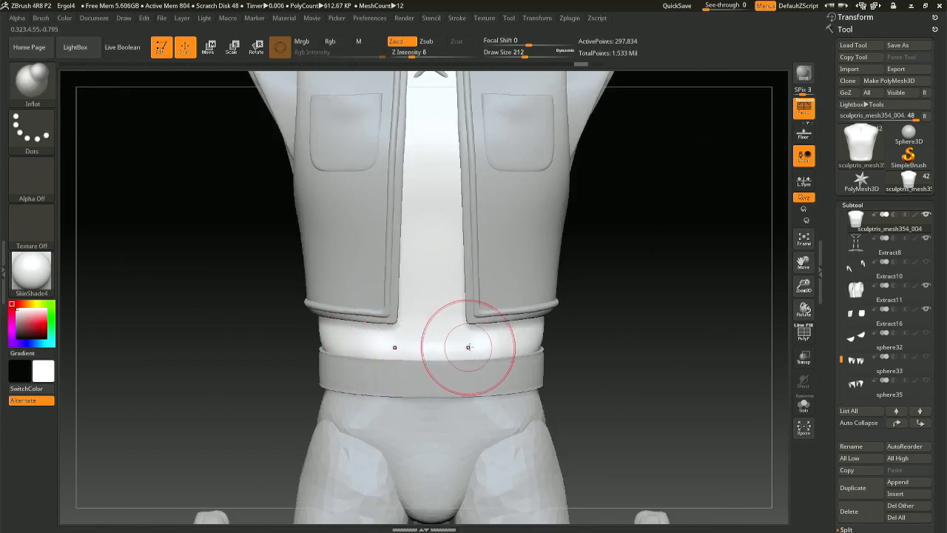
Set the Draw Size to 344 and smooth the bulge of the shirt above the belt's front.
key(space)
drag(456, 357, 465, 357)
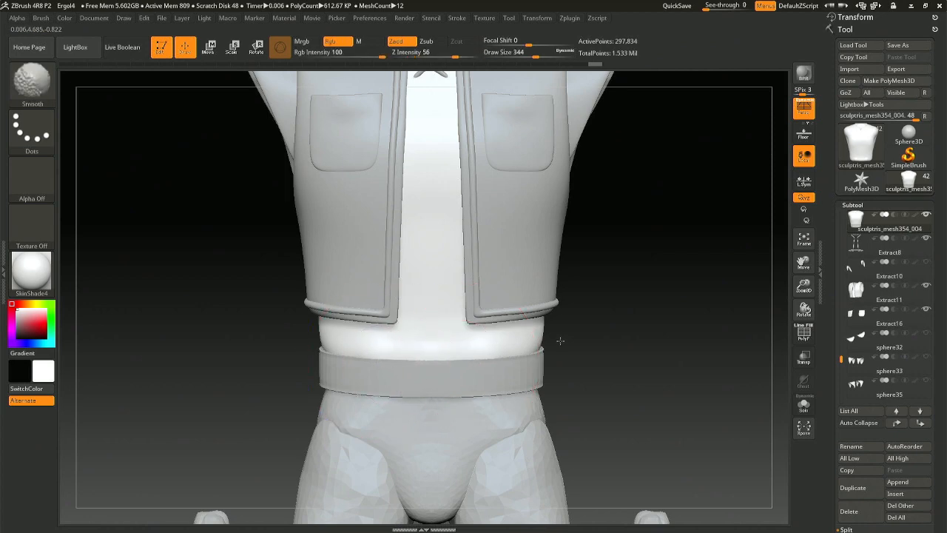
mouse_move(459, 363)
right_down()
mouse_move(430, 388)
mouse_move(385, 380)
mouse_move(381, 364)
right_up()
Switch to the Move brush and shape the shirt's lower front and side where it meets the belt, reducing the Draw Size to 197.
key(b)
key(m)
key(v)
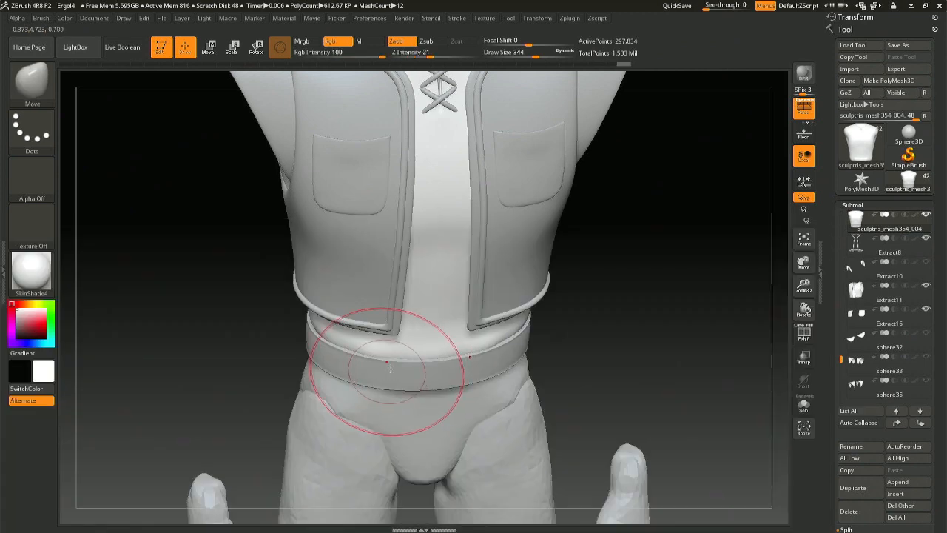
drag(387, 363, 422, 348)
right_click(459, 304)
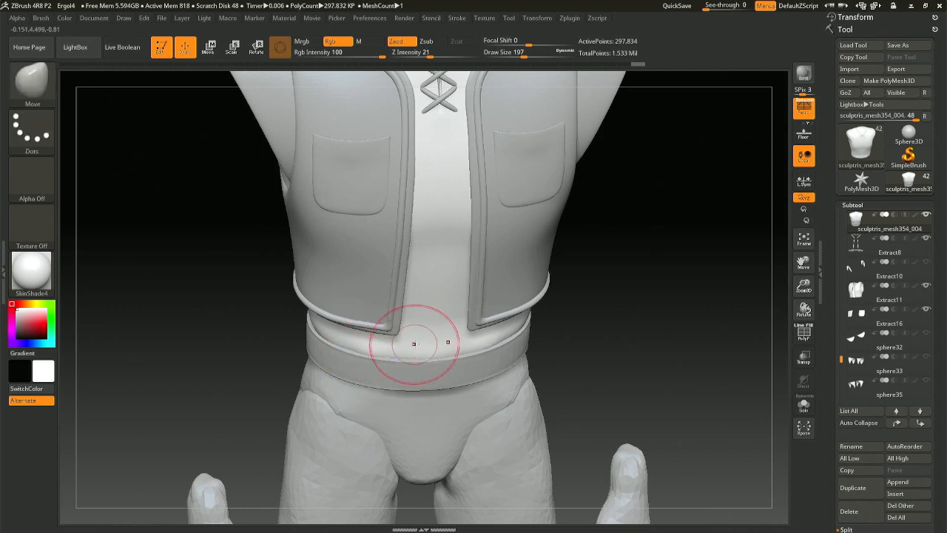
mouse_move(431, 358)
right_down()
mouse_move(446, 330)
mouse_move(425, 360)
mouse_move(435, 360)
right_up()
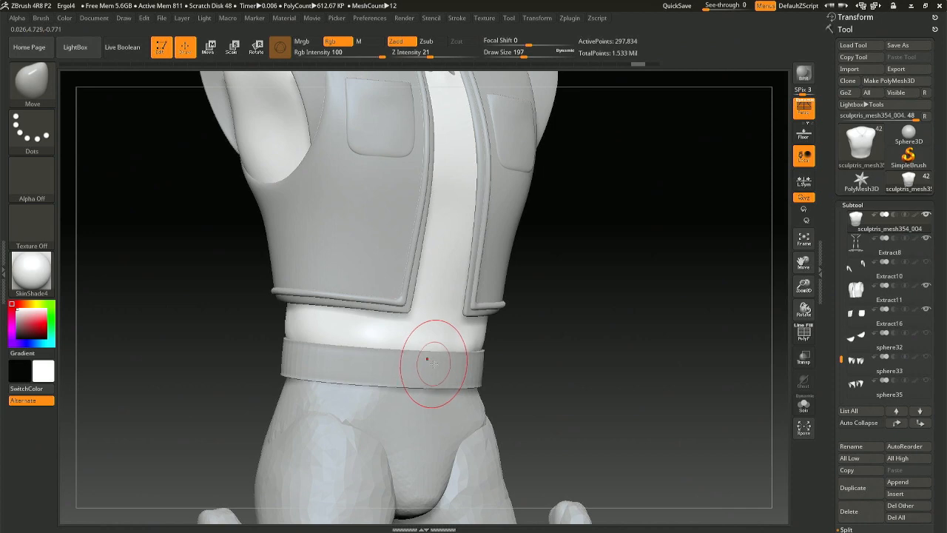
mouse_move(657, 399)
right_down()
mouse_move(607, 408)
mouse_move(654, 368)
mouse_move(653, 381)
right_up()
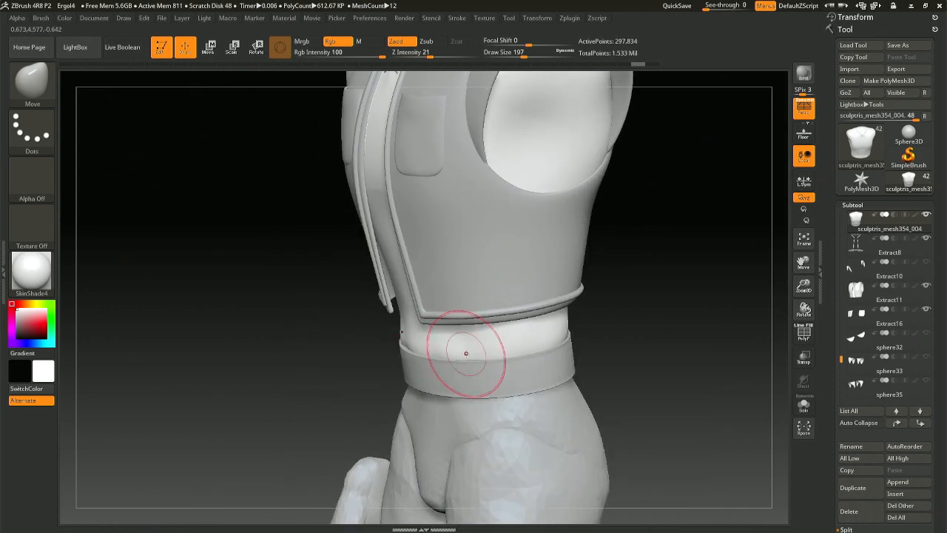
right_drag(466, 351, 483, 381)
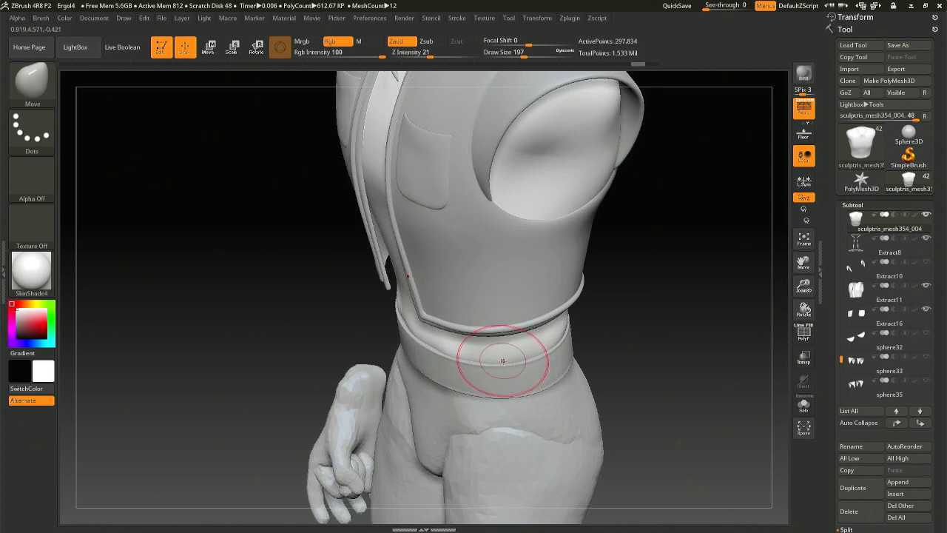
Set the Move brush's Draw Size to 274 and inspect the shirt's fit above the belt from the side and front.
mouse_move(502, 362)
right_down()
mouse_move(471, 361)
mouse_move(537, 366)
right_up()
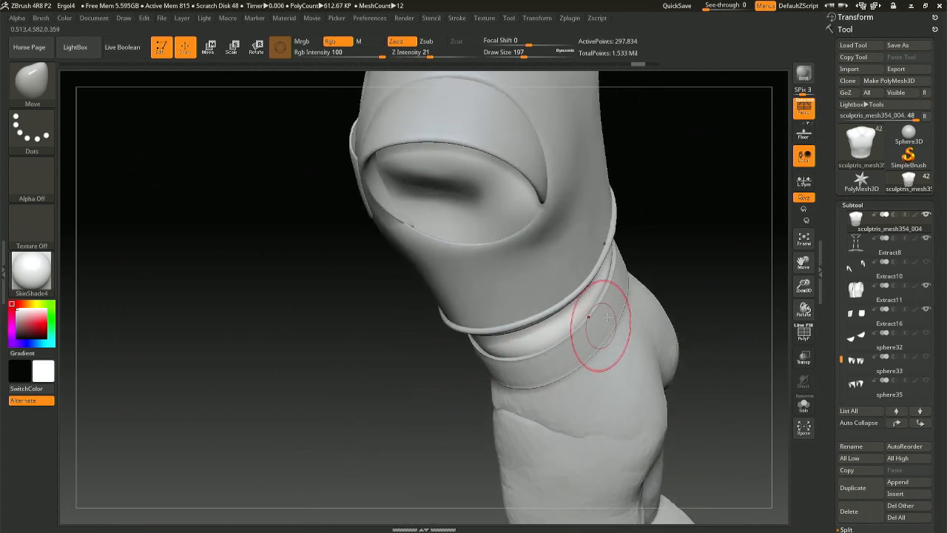
right_drag(514, 318, 561, 303)
key(space)
drag(560, 297, 565, 297)
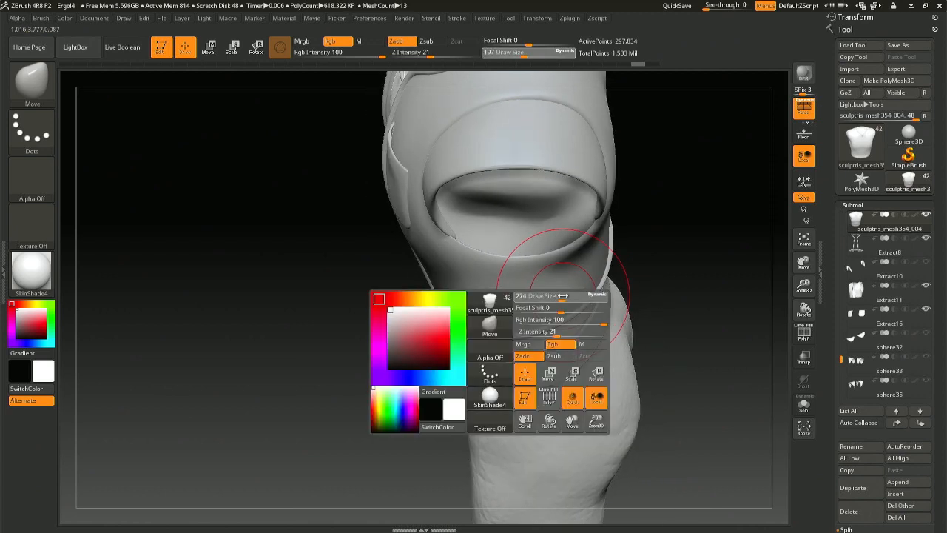
mouse_move(581, 345)
right_down()
mouse_move(624, 296)
mouse_move(577, 304)
mouse_move(540, 326)
right_up()
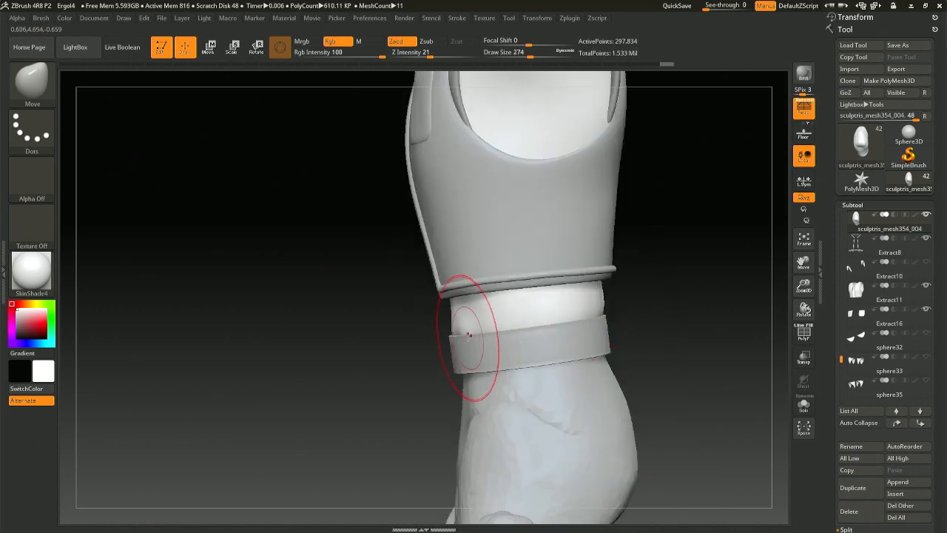
right_drag(468, 335, 456, 361)
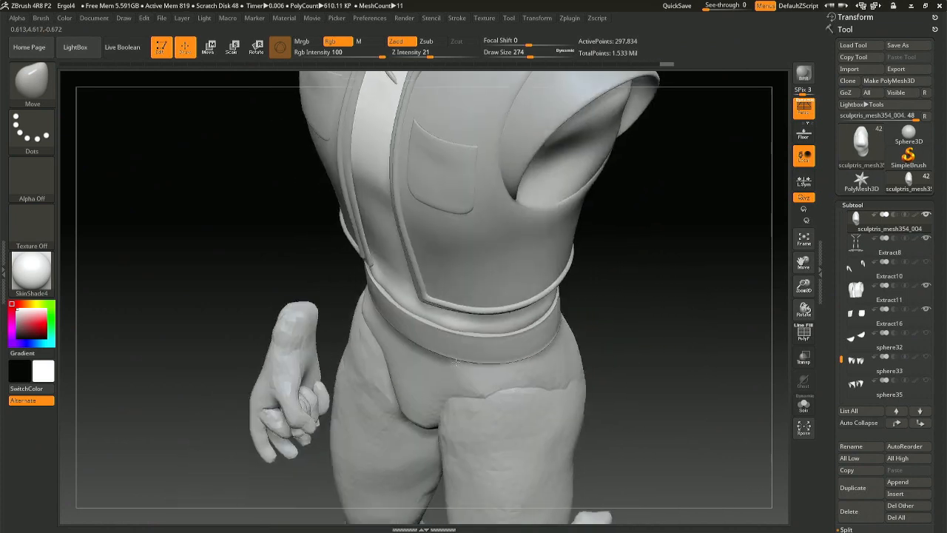
Isolate the shirt, set the Draw Size to 124, and reshape the rim of its lower end with the Move brush.
click(804, 404)
mouse_move(687, 408)
right_down()
mouse_move(475, 286)
mouse_move(461, 223)
mouse_move(451, 222)
right_up()
key(space)
drag(453, 358, 445, 358)
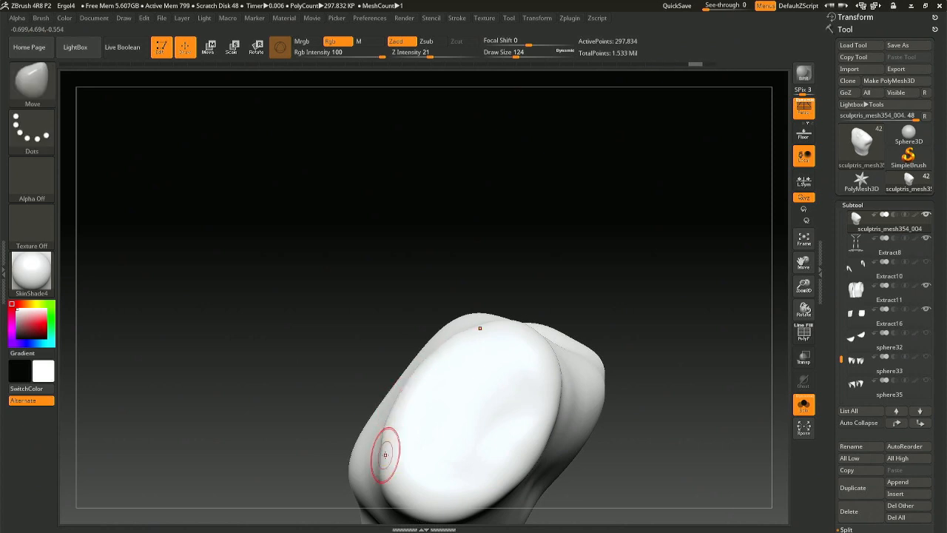
drag(373, 453, 578, 355)
drag(438, 442, 581, 327)
Set the Draw Size to 324, smooth the shirt's lower edge, and bring the other subtools back into view.
key(space)
drag(459, 257, 475, 253)
mouse_move(441, 348)
shift+mouse_down()
mouse_move(432, 384)
mouse_move(473, 376)
mouse_move(377, 379)
mouse_move(401, 399)
shift+mouse_up()
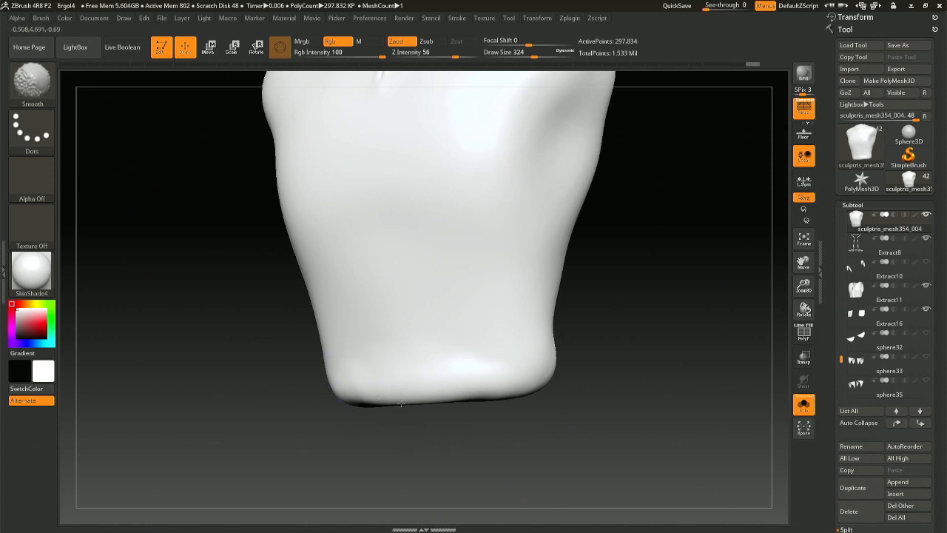
click(804, 406)
Return to the Move brush in Draw mode and examine the shirt, vest and belt on the whole torso.
ctrl+right_drag(512, 419, 514, 471)
key(space)
click(530, 434)
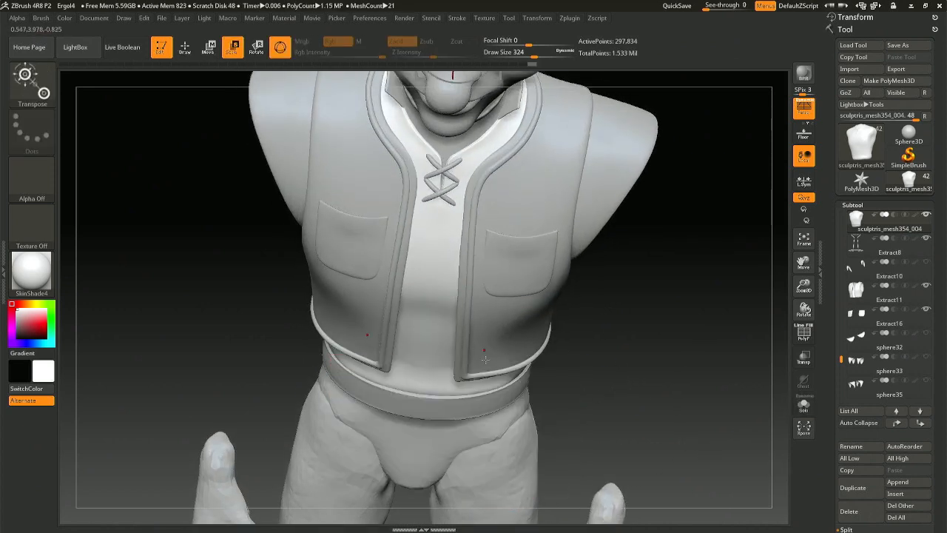
key(b)
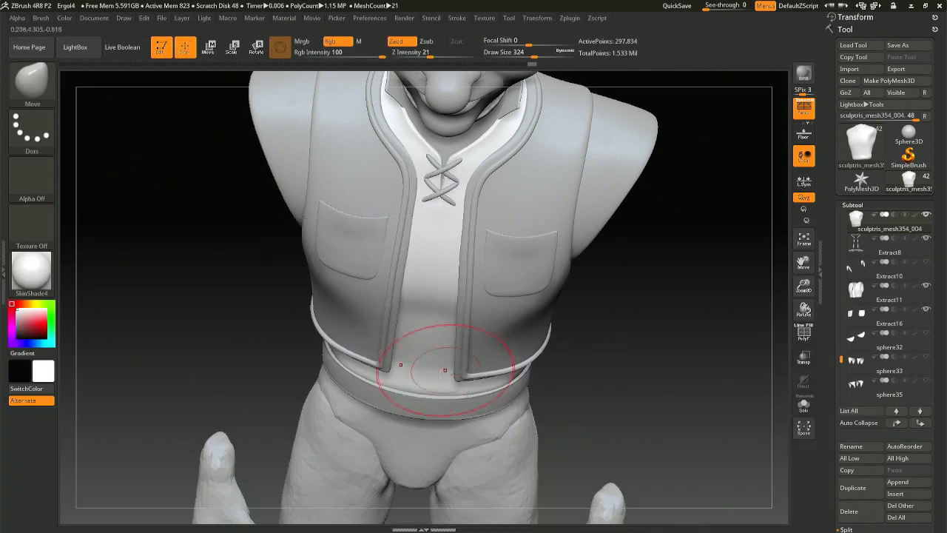
shift+right_drag(406, 328, 611, 296)
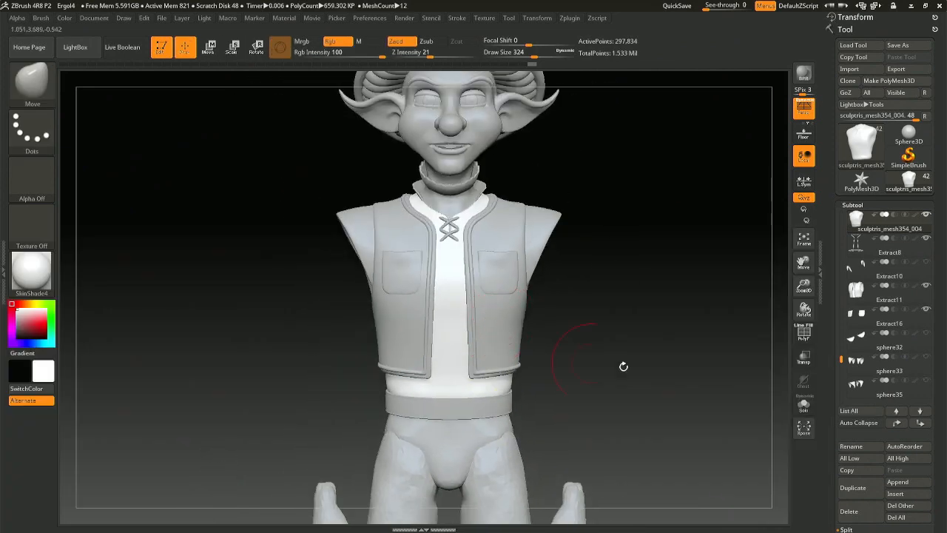
mouse_move(623, 366)
right_down()
mouse_move(571, 380)
mouse_move(597, 362)
mouse_move(562, 335)
right_up()
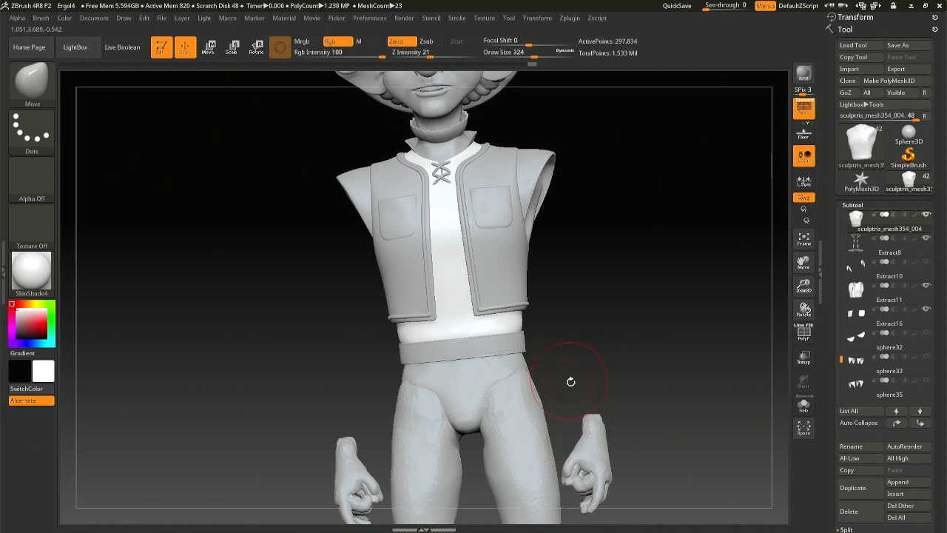
mouse_move(568, 394)
alt+right_down()
mouse_move(561, 353)
mouse_move(466, 374)
alt+right_up()
Make the belt the active subtool and view it together with the torso and head.
alt+click(485, 383)
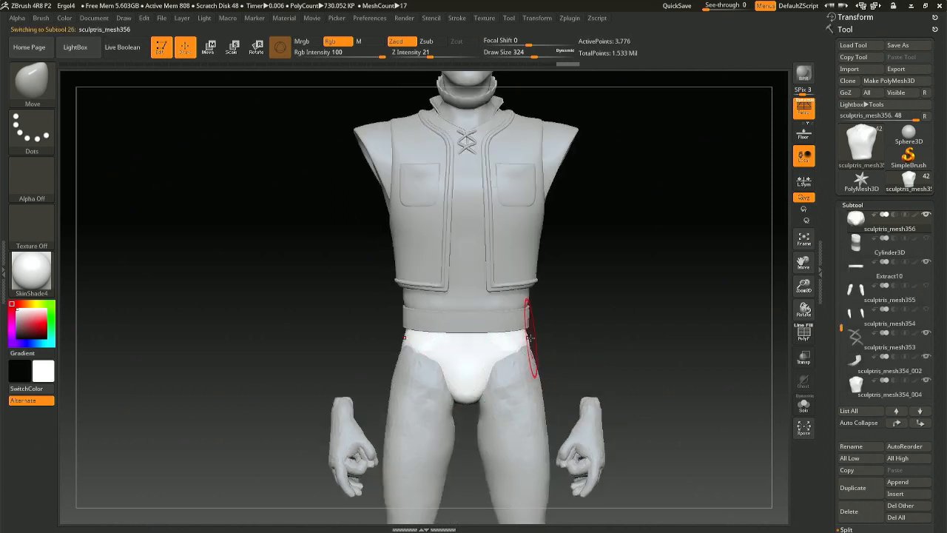
alt+click(465, 321)
right_drag(518, 338, 427, 327)
alt+right_drag(545, 306, 554, 414)
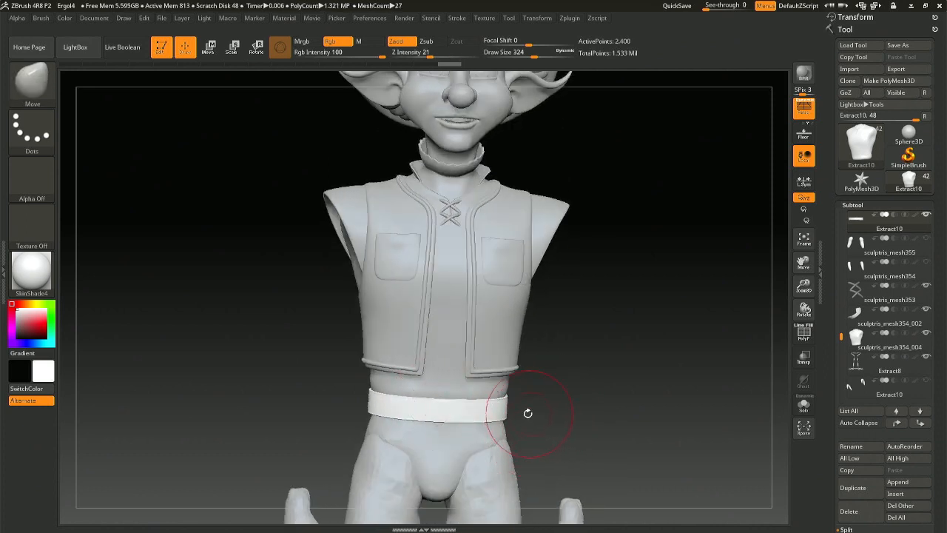
mouse_move(528, 413)
right_down()
mouse_move(552, 381)
mouse_move(545, 413)
mouse_move(576, 442)
right_up()
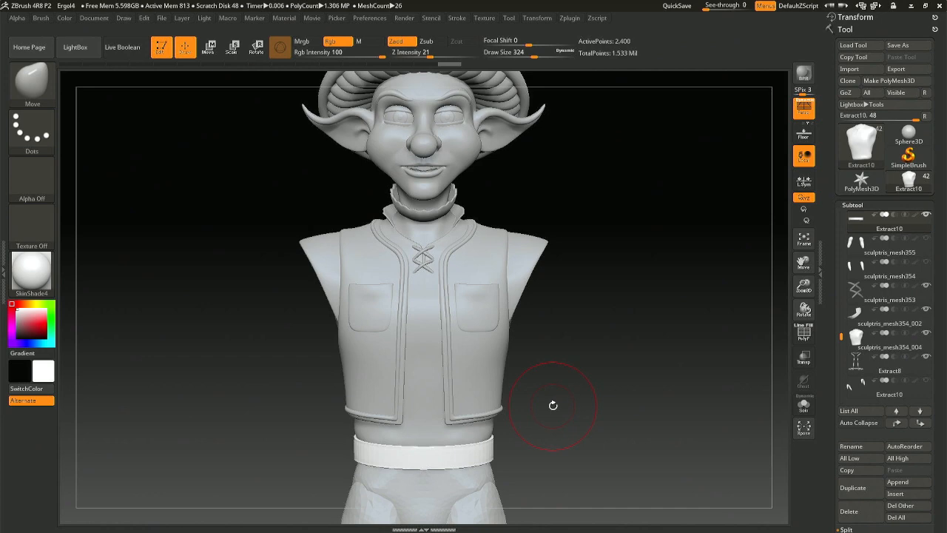
Start loading a custom brush preset and go to the Zbrush brushes folder.
key(b)
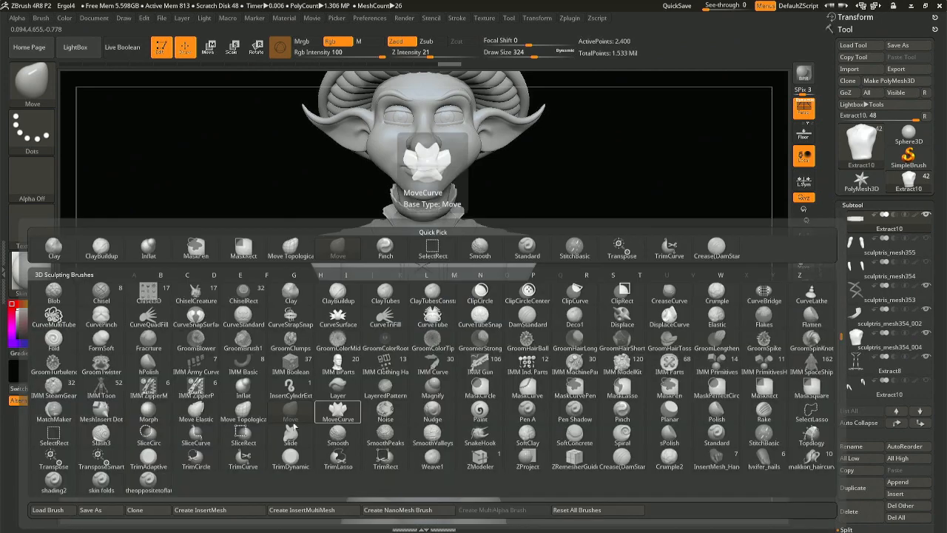
click(48, 510)
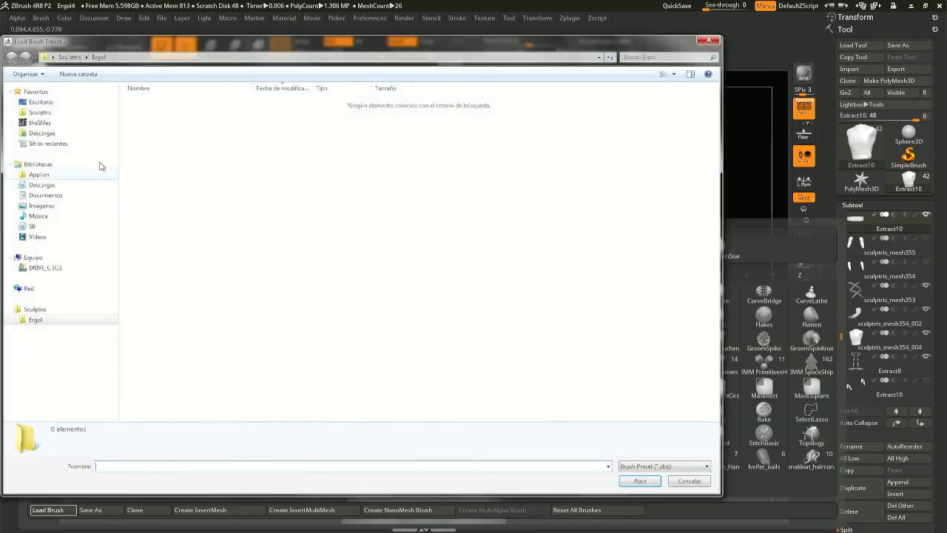
click(57, 113)
double_click(152, 123)
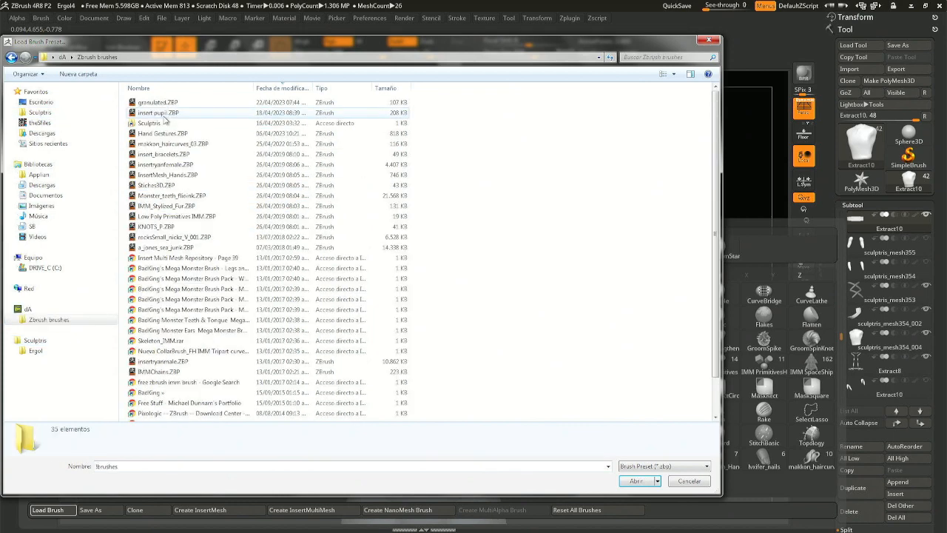
Filter the brush files by name, finishing with the pattern *rope*, to look for a rope brush.
click(219, 467)
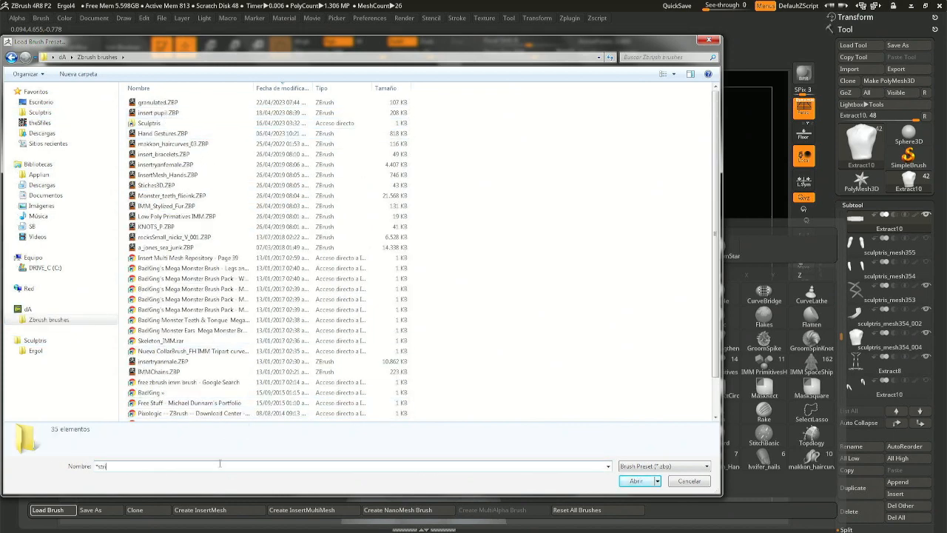
key(Return)
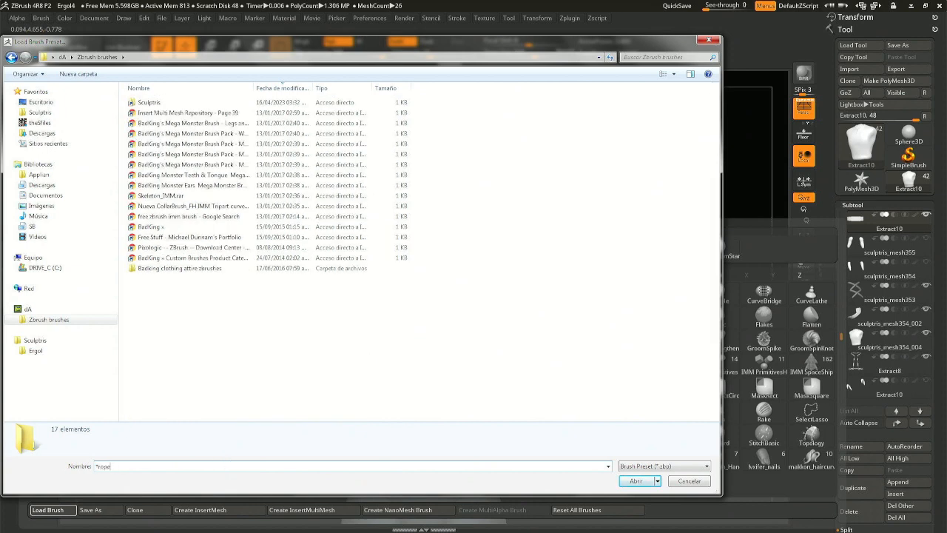
text(*rope*)
key(Return)
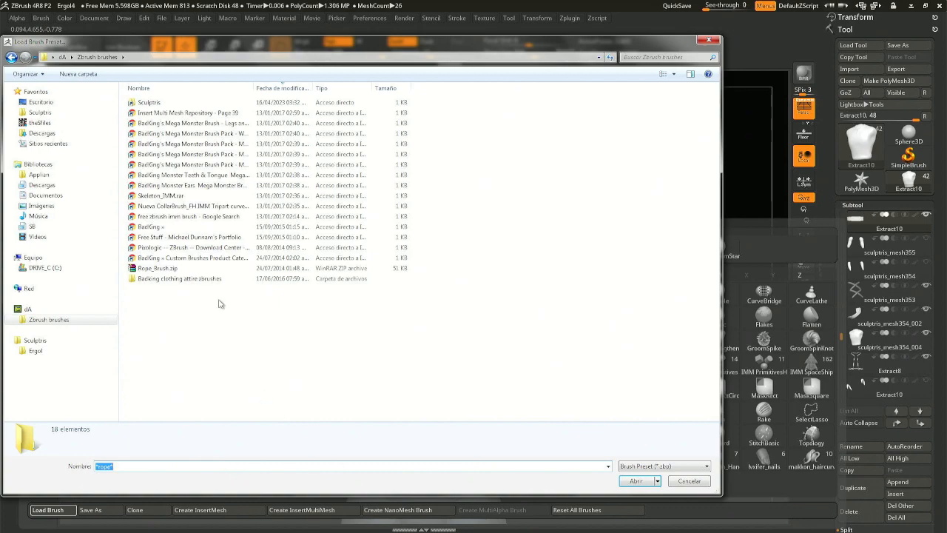
Try to load Rope_Brush.zip directly as a brush preset.
double_click(157, 268)
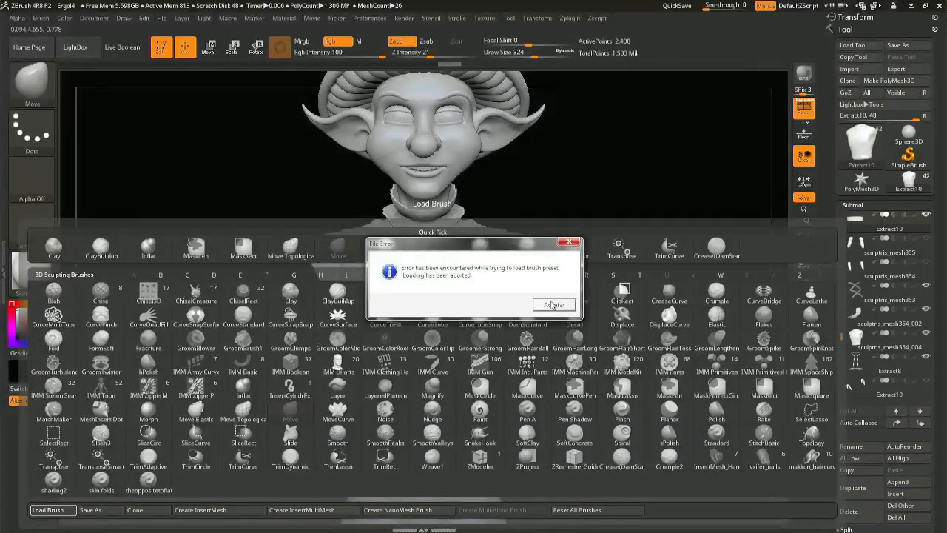
click(552, 304)
Reopen the brush loading dialog and filter the Zbrush brushes folder for names containing *rope*.
key(b)
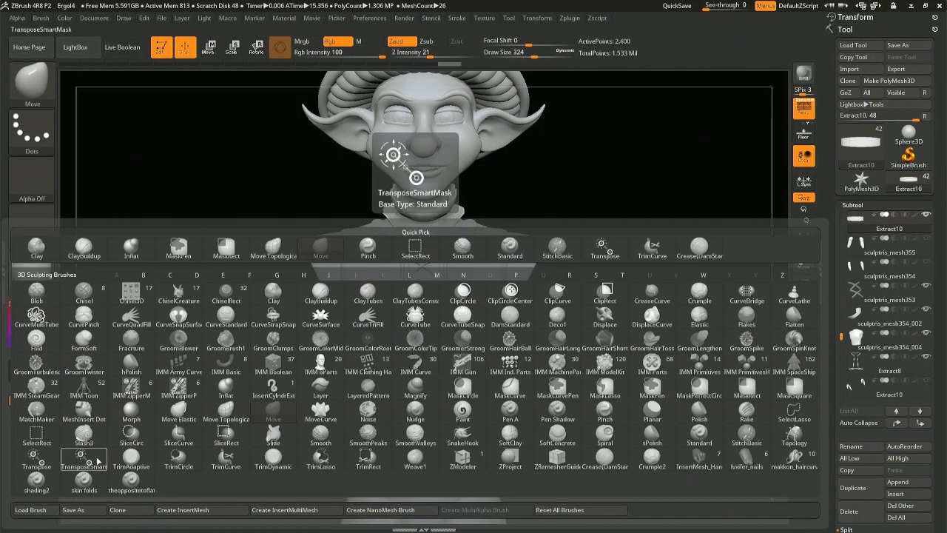
click(31, 510)
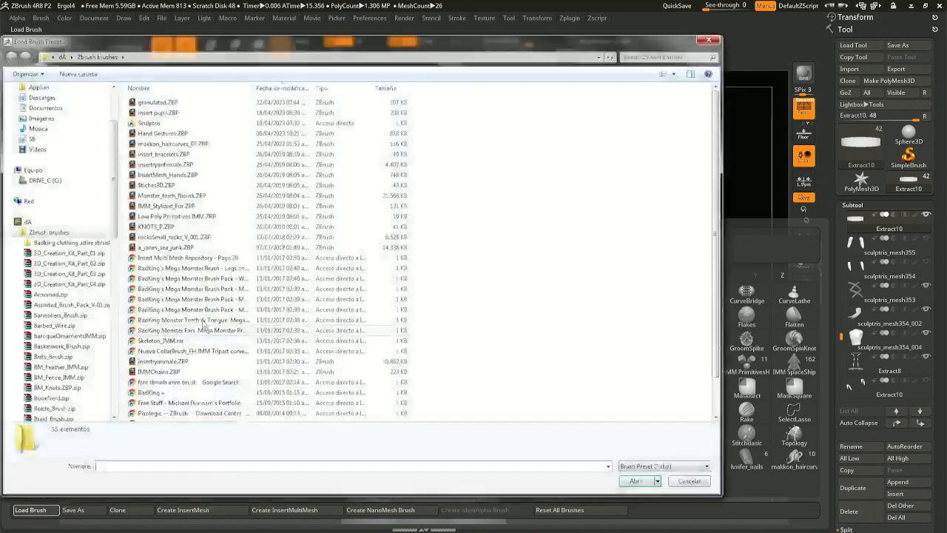
click(173, 300)
key(r)
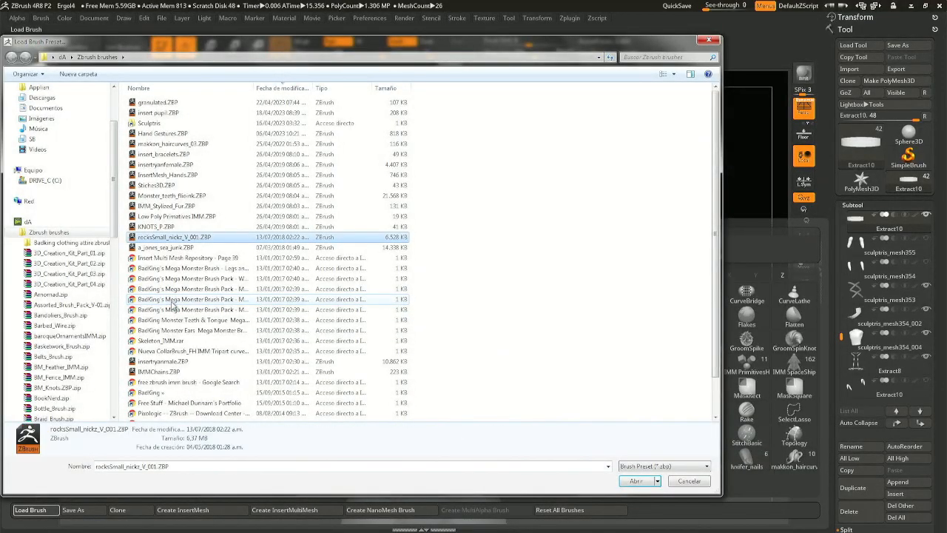
click(161, 340)
click(205, 464)
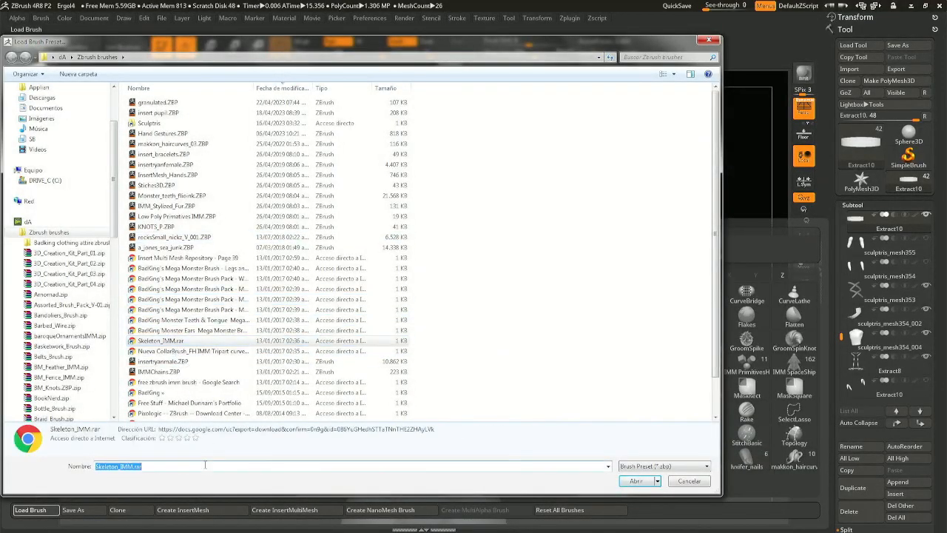
text(*)
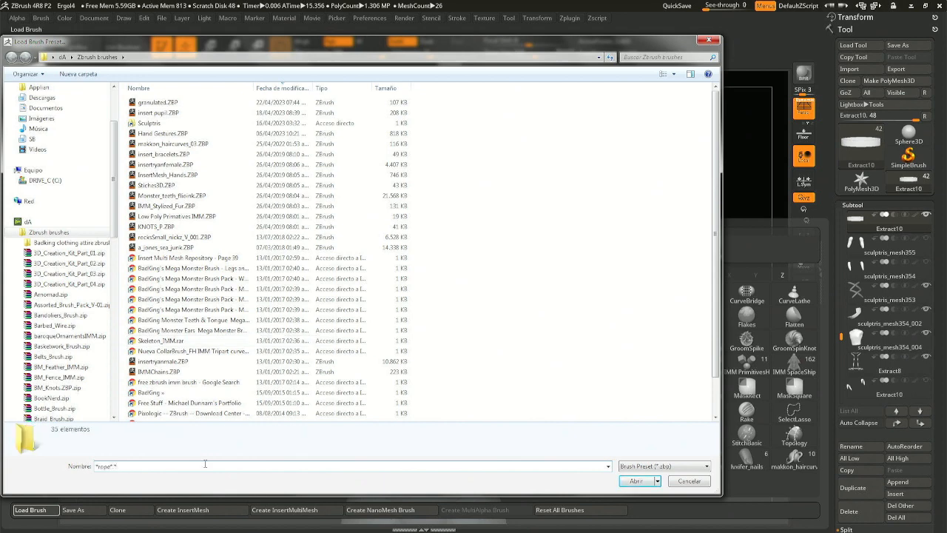
key(Return)
Inspect the contents of Rope_Brush.zip in WinRAR and close the archive.
right_click(159, 268)
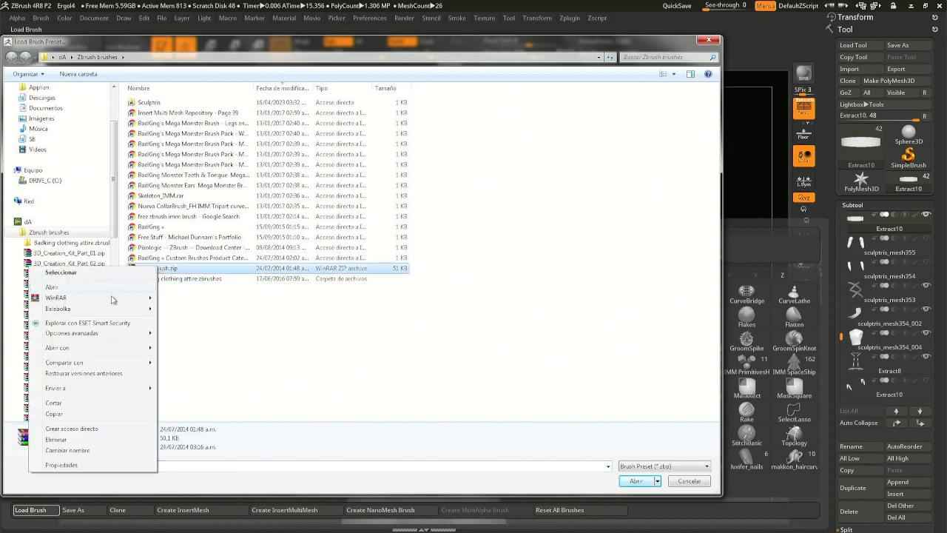
mouse_move(112, 299)
click(188, 298)
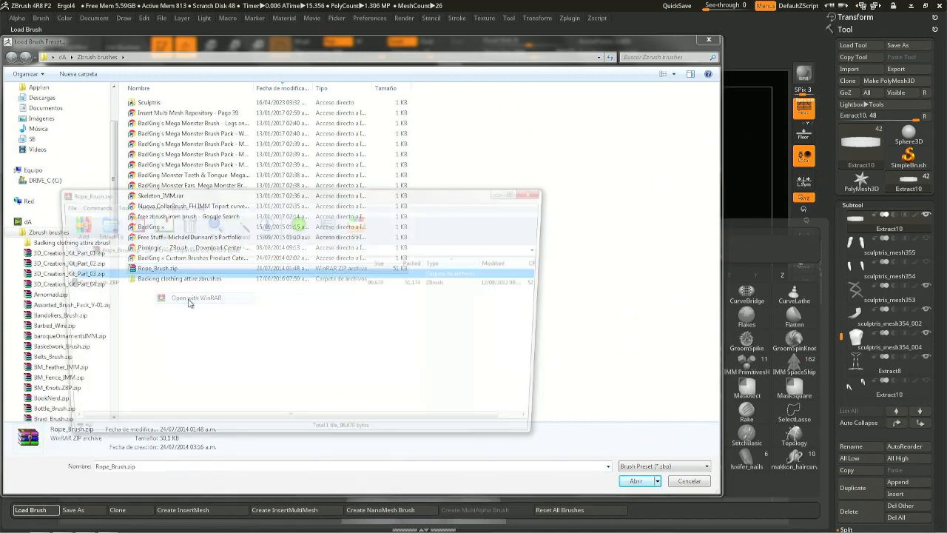
click(540, 191)
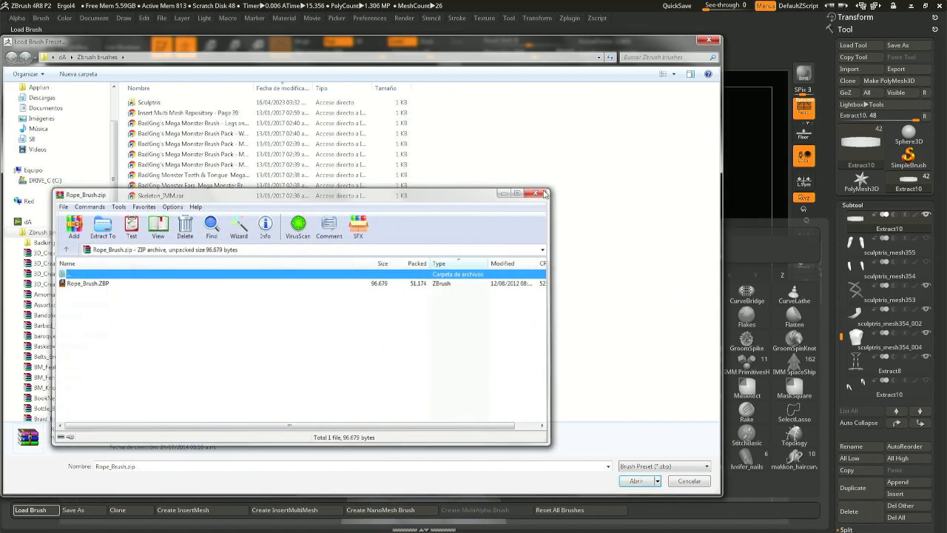
Extract Rope_Brush.zip into the current folder and load the extracted Rope_Brush.ZBP preset.
right_drag(158, 268, 481, 304)
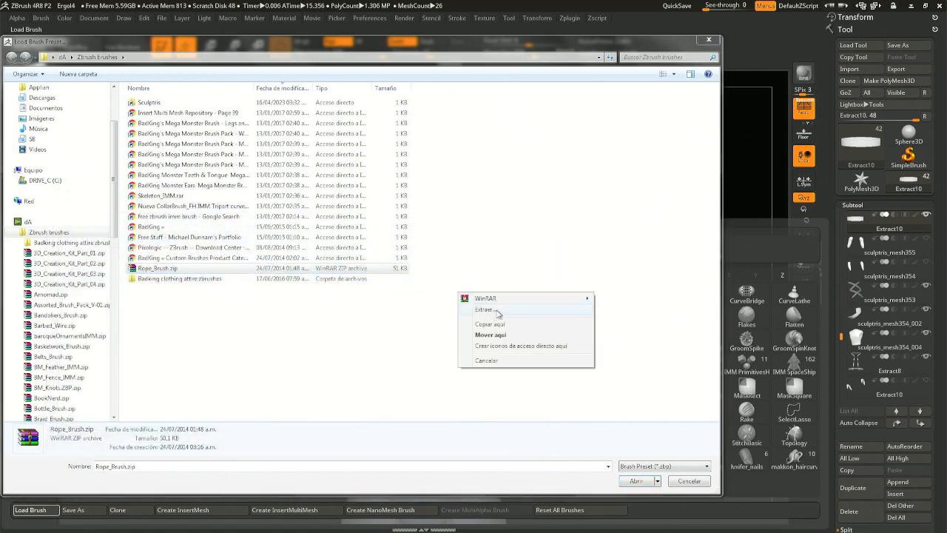
mouse_move(498, 304)
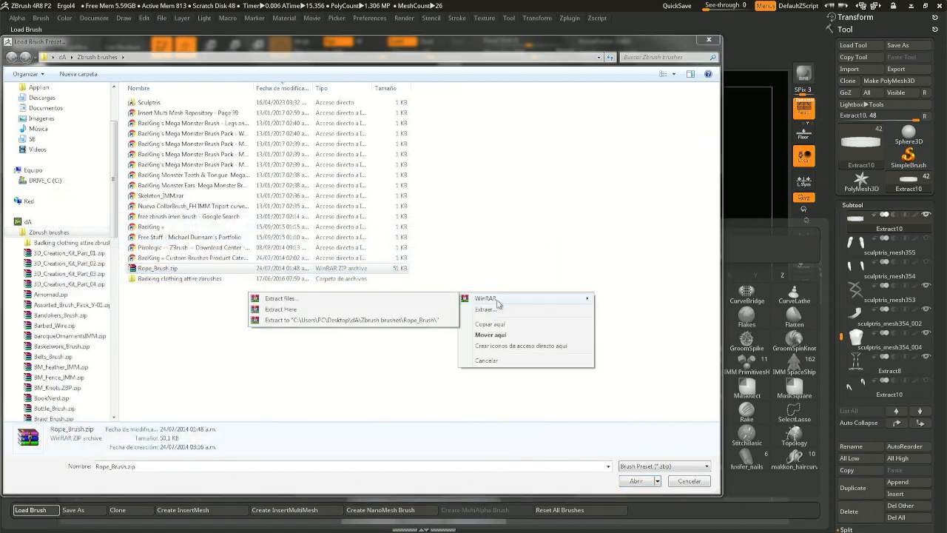
click(363, 309)
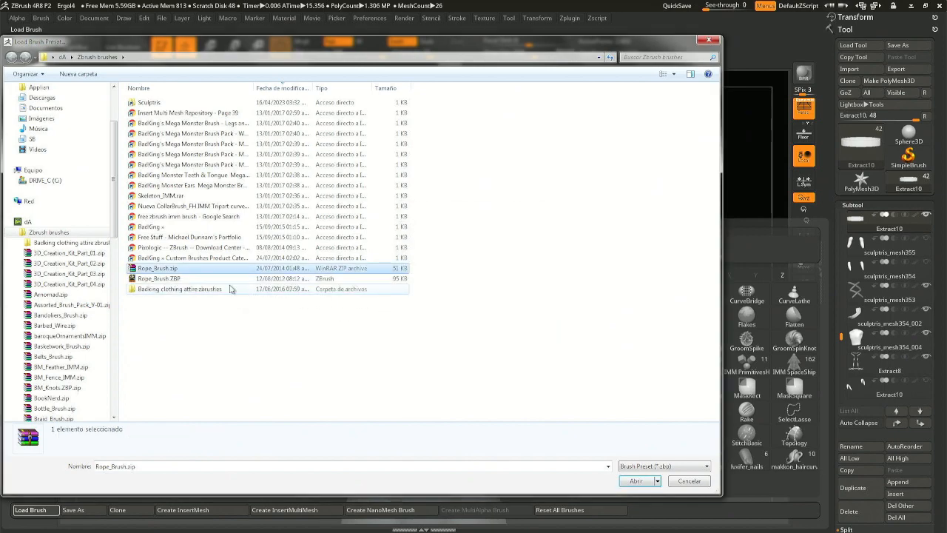
double_click(222, 288)
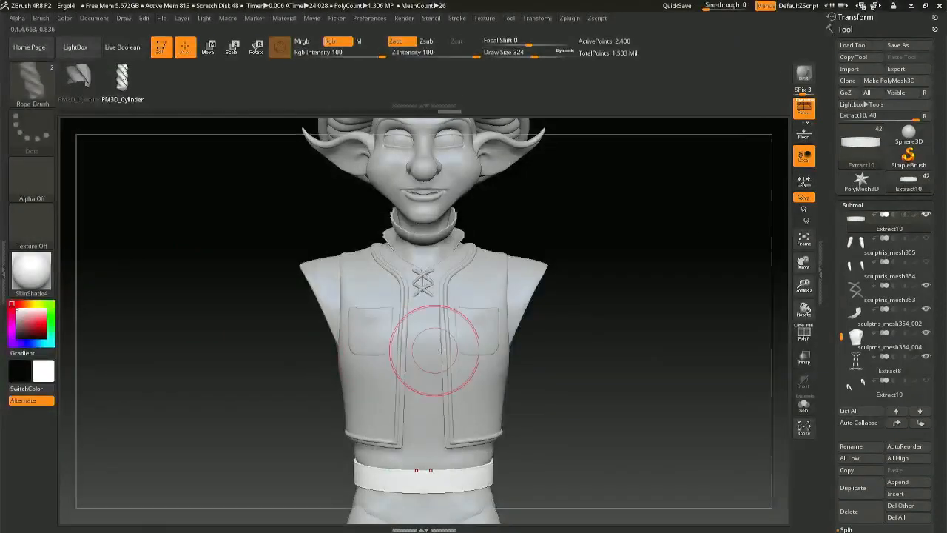
Set the draw size to 71 and try to draw a rope along the upper front edge of the belt.
key(space)
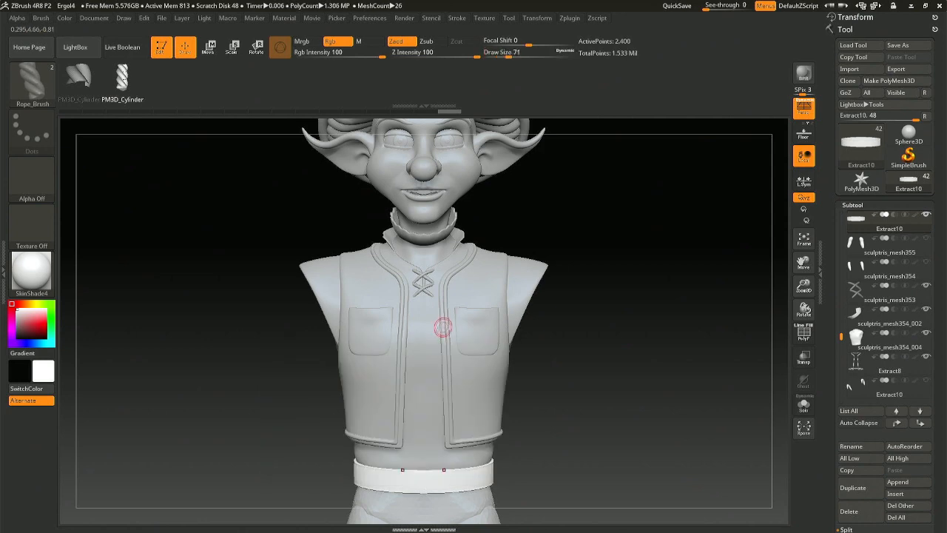
alt+right_drag(431, 375, 428, 301)
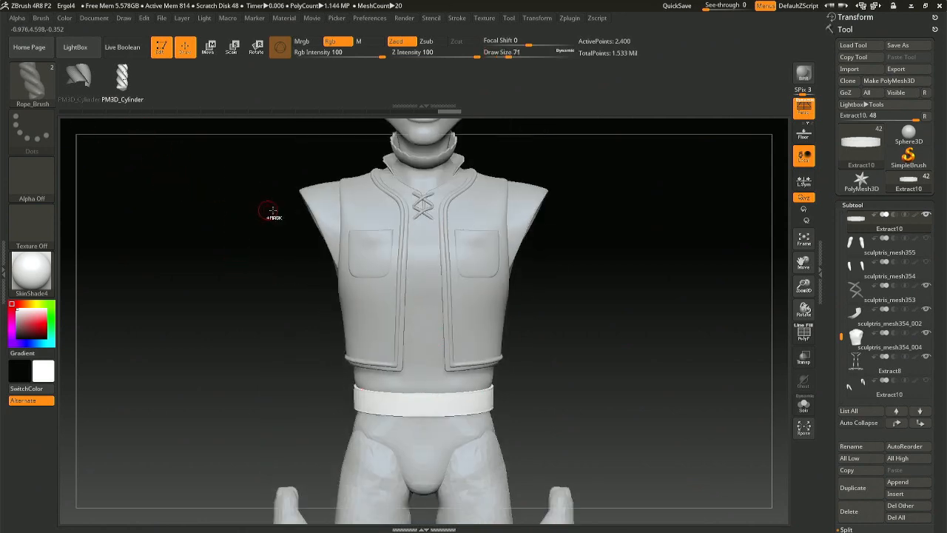
ctrl+right_drag(273, 210, 406, 387)
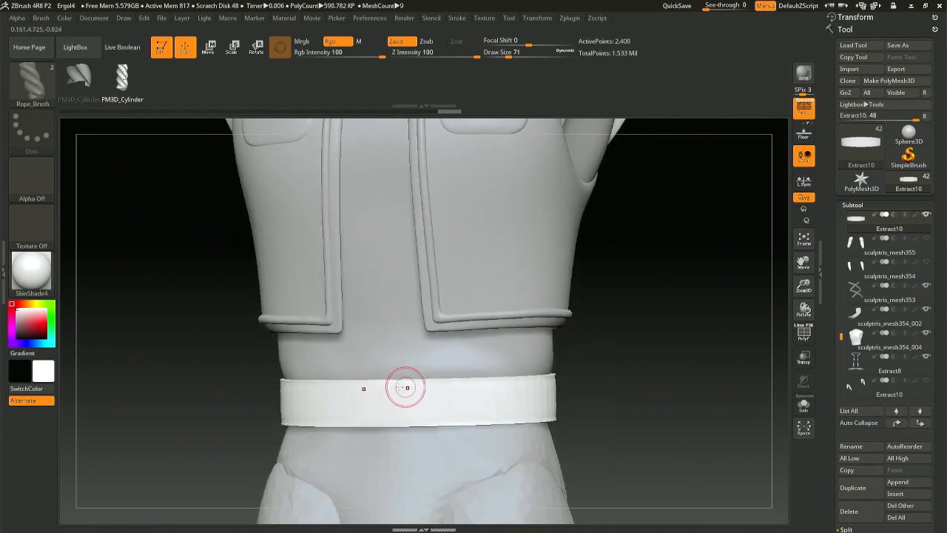
drag(385, 385, 528, 382)
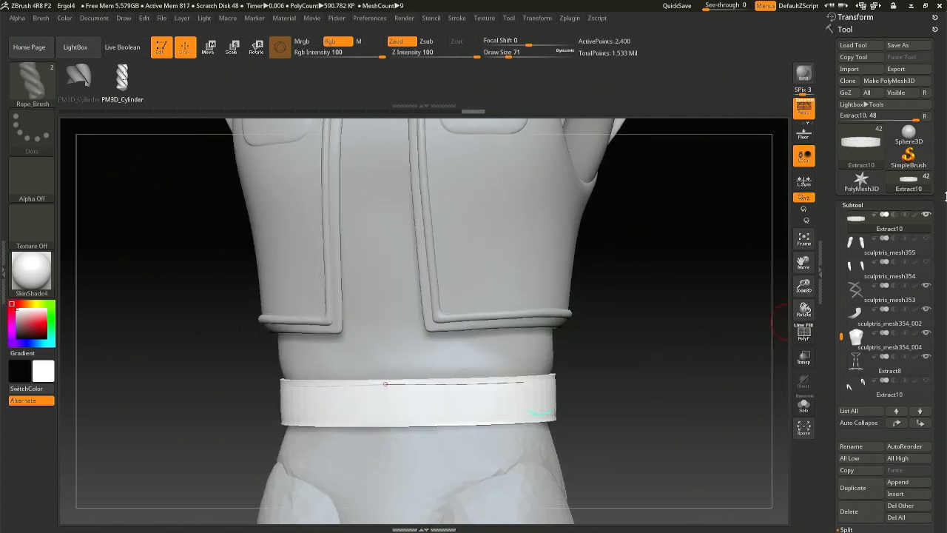
Delete the lower subdivision levels of the belt subtool.
click(854, 205)
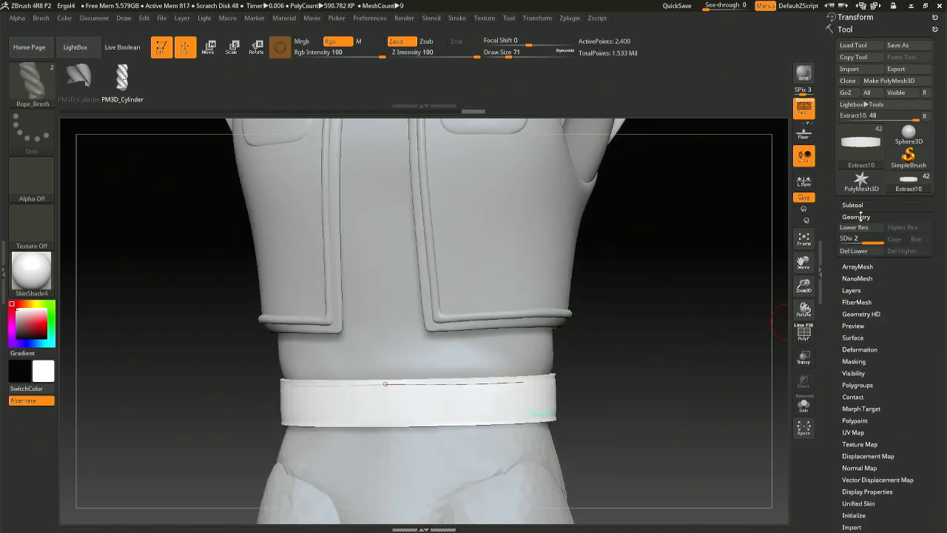
click(856, 217)
click(853, 251)
Draw a mirrored rope along the belt's upper front edge and extend its front ends to meet at the centre.
right_drag(311, 415, 496, 385)
click(523, 390)
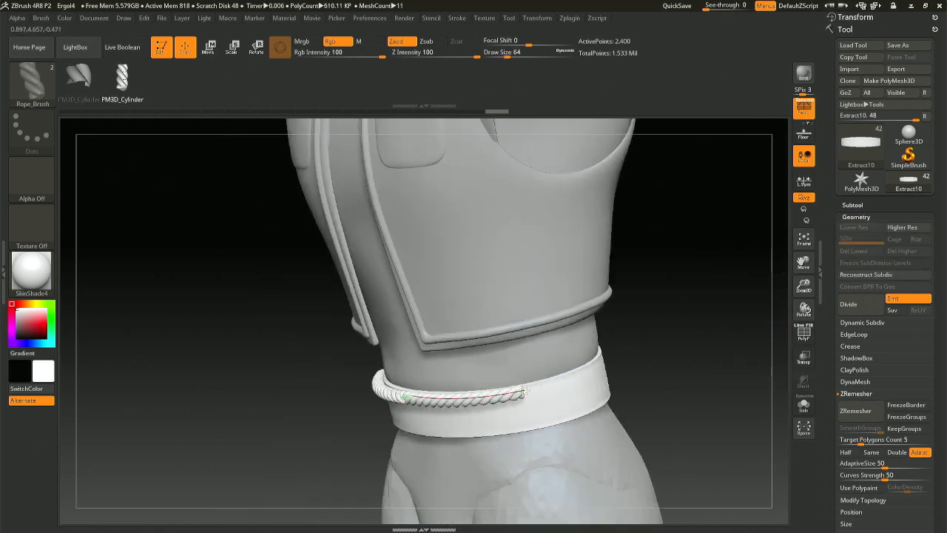
right_drag(474, 378, 558, 360)
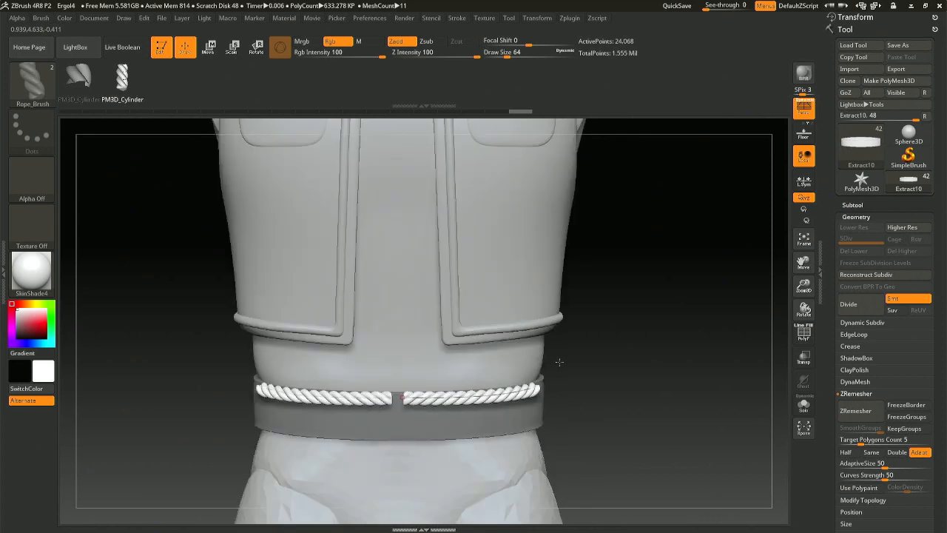
key(])
drag(403, 397, 395, 398)
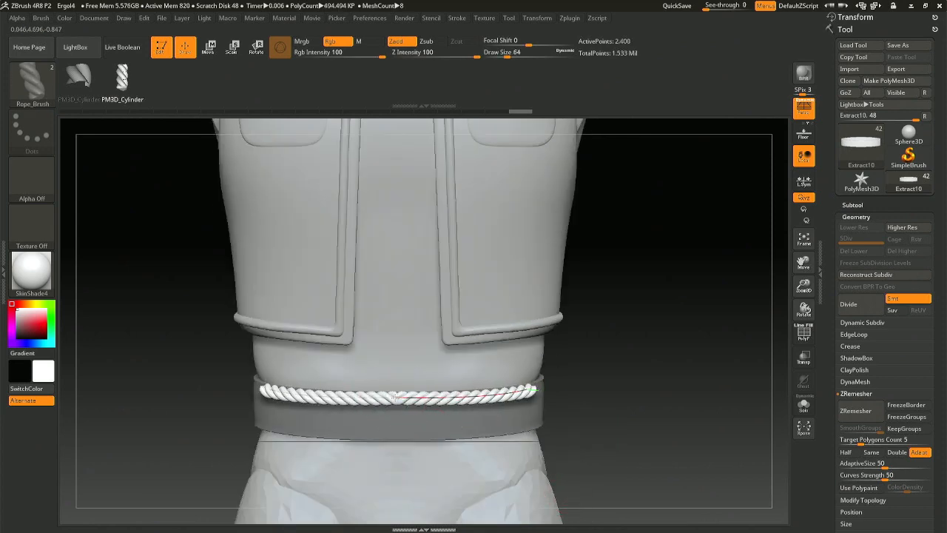
Open the rope brush's depth settings to examine the Imbed value, and check the rope from the side.
right_drag(462, 414, 444, 433)
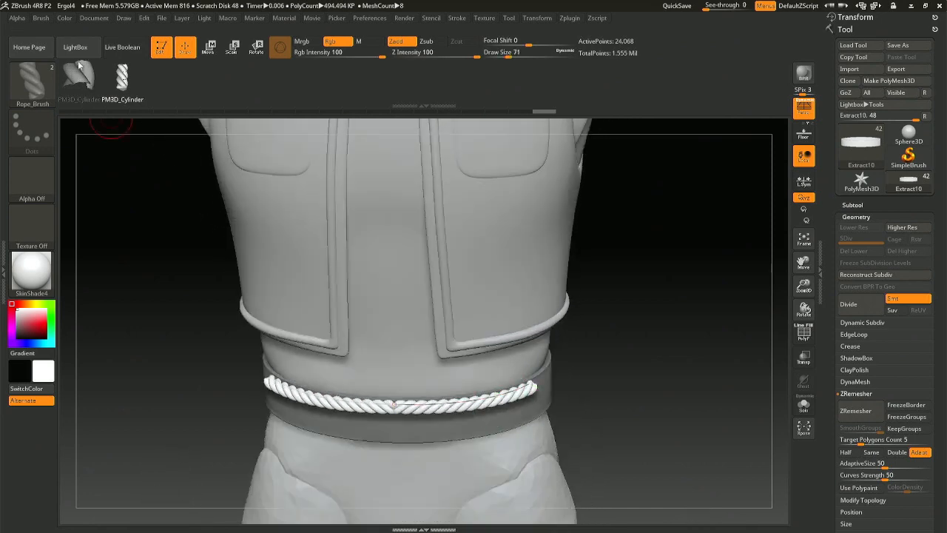
click(43, 19)
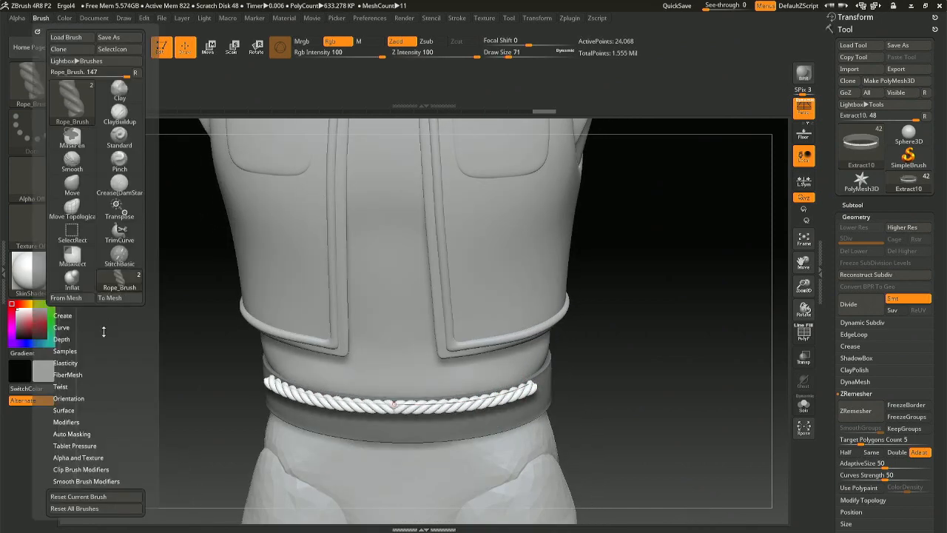
scroll(130, 382, down, 2)
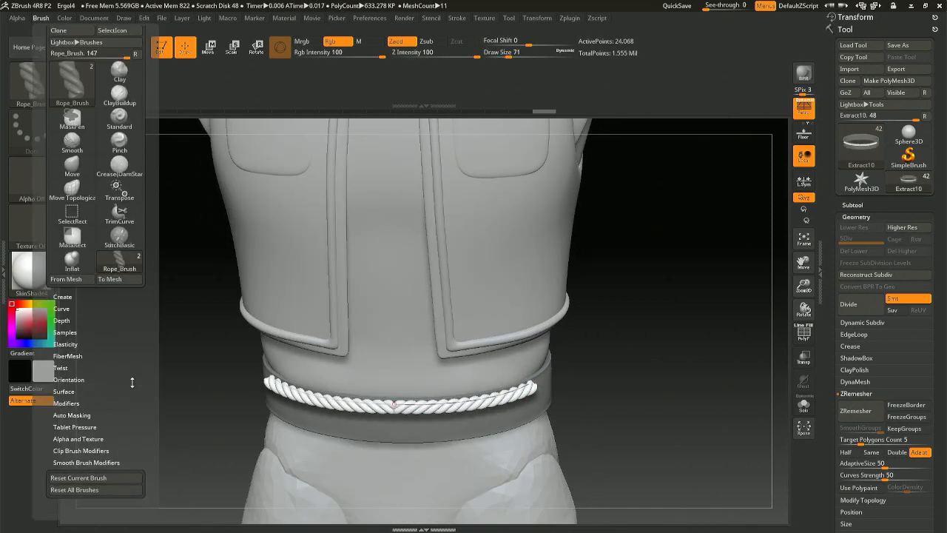
scroll(140, 340, down, 2)
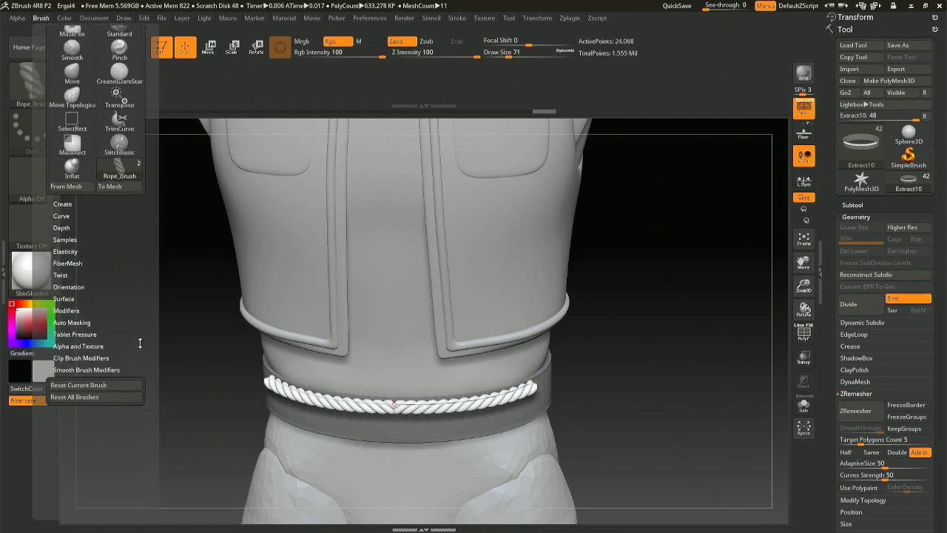
click(67, 220)
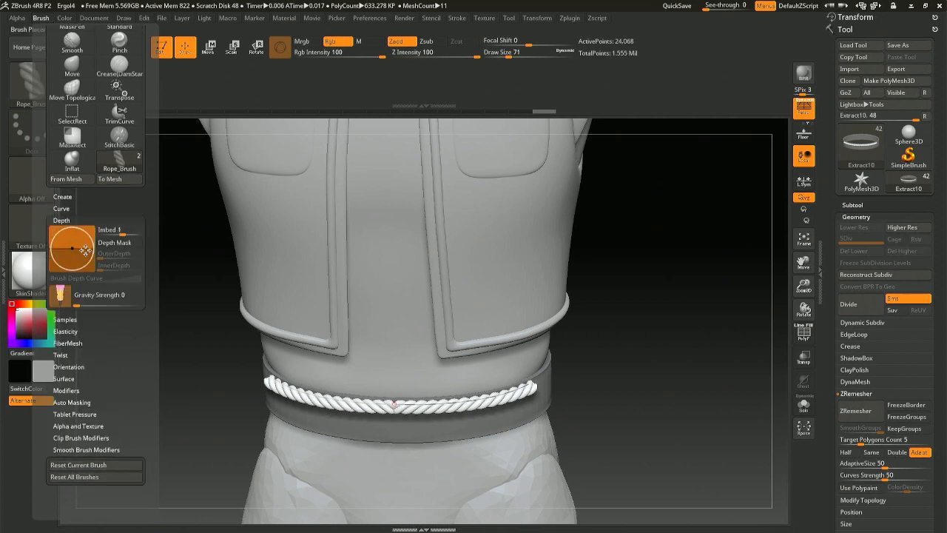
drag(592, 339, 546, 292)
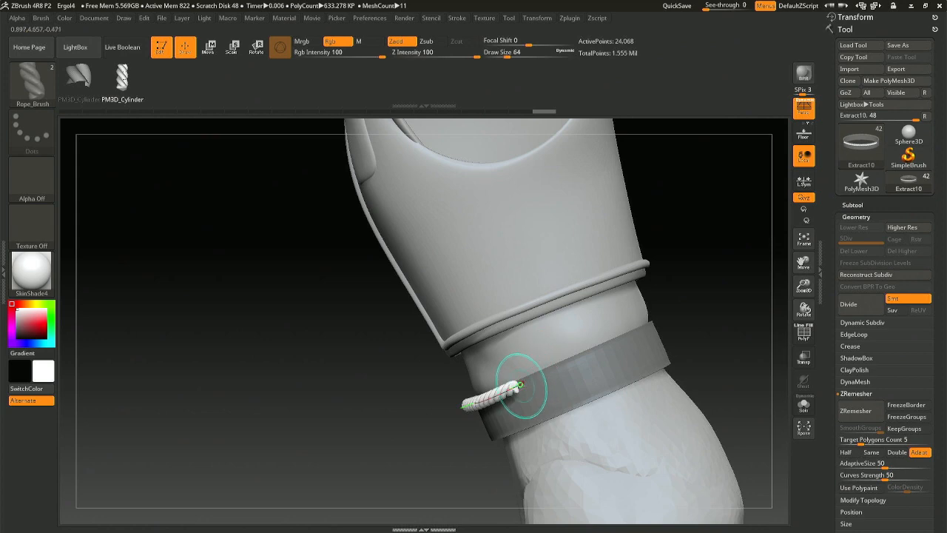
Adjust the rope curve on the belt's front and extend it around the side towards the back.
drag(419, 391, 558, 380)
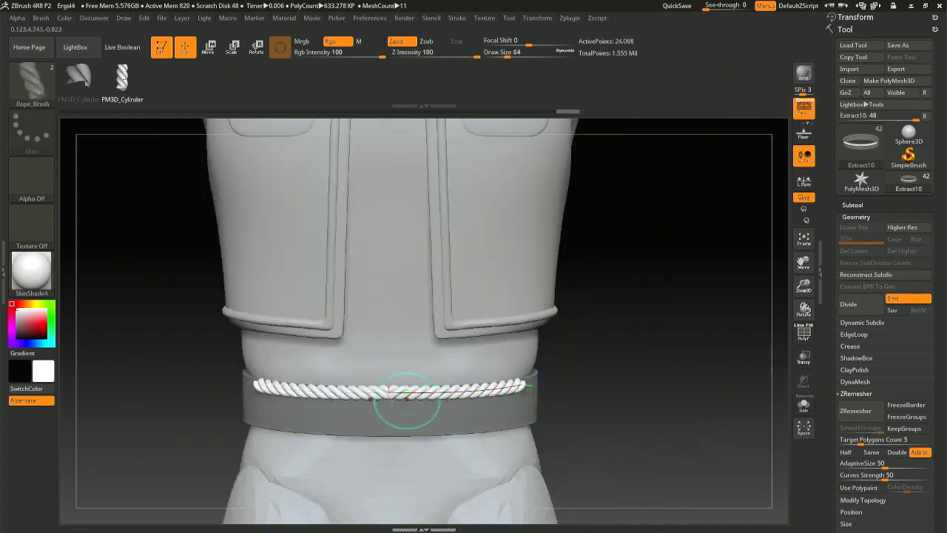
mouse_move(331, 396)
right_down()
mouse_move(305, 419)
mouse_move(331, 396)
mouse_move(524, 380)
mouse_move(444, 381)
mouse_move(378, 362)
mouse_move(530, 387)
right_up()
click(388, 394)
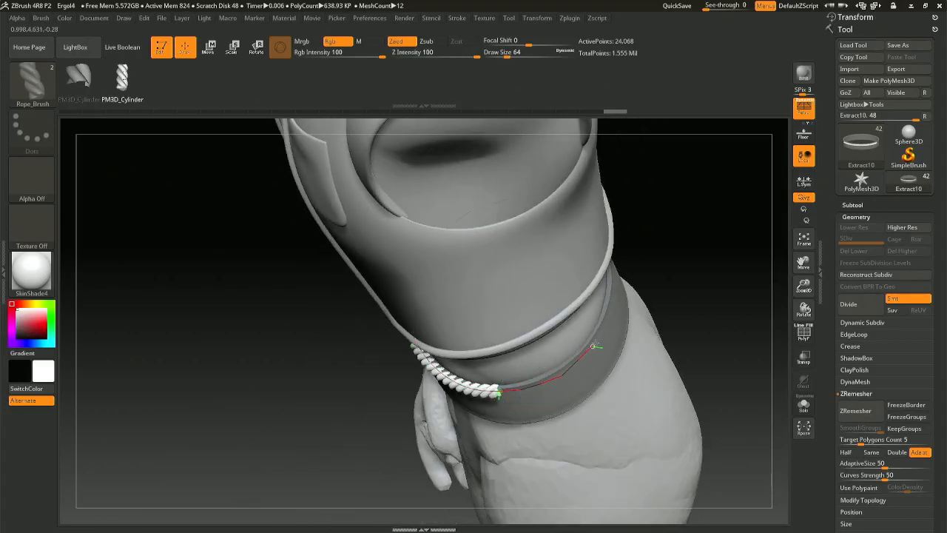
drag(608, 319, 609, 315)
Continue the rope across the belt's upper back edge until both mirrored halves meet at the centre.
mouse_move(600, 389)
shift+right_down()
mouse_move(669, 350)
mouse_move(456, 415)
mouse_move(423, 407)
mouse_move(545, 402)
mouse_move(400, 414)
shift+right_up()
drag(370, 417, 399, 411)
right_drag(421, 396, 415, 407)
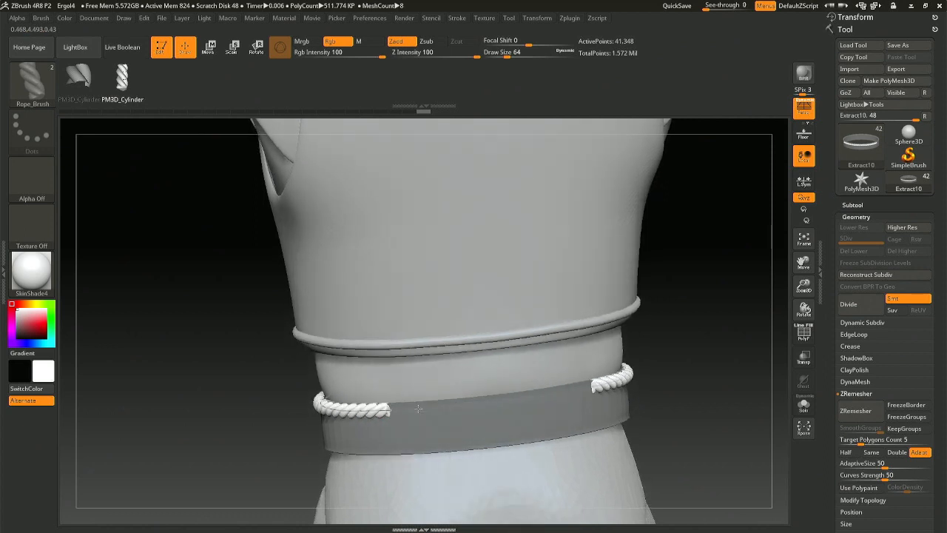
drag(419, 408, 436, 405)
drag(497, 401, 501, 400)
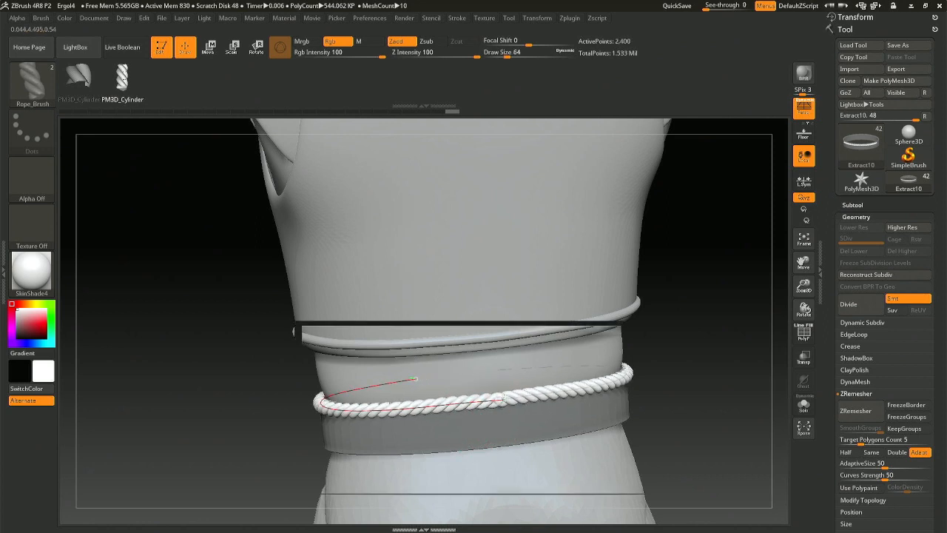
Refresh the rope along its curve and pull its front ends to the centre to close the gap.
mouse_move(311, 436)
right_down()
mouse_move(385, 441)
mouse_move(374, 449)
mouse_move(377, 340)
right_up()
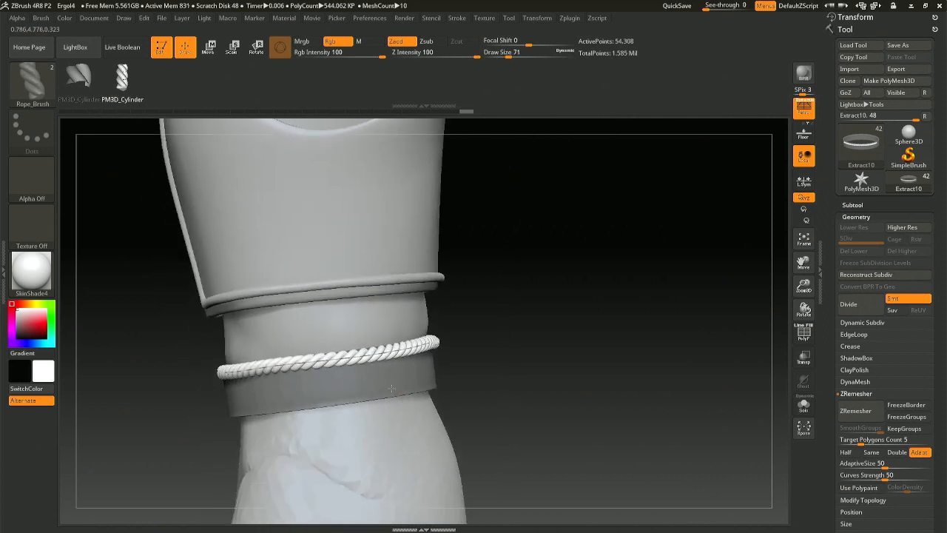
click(354, 356)
click(404, 348)
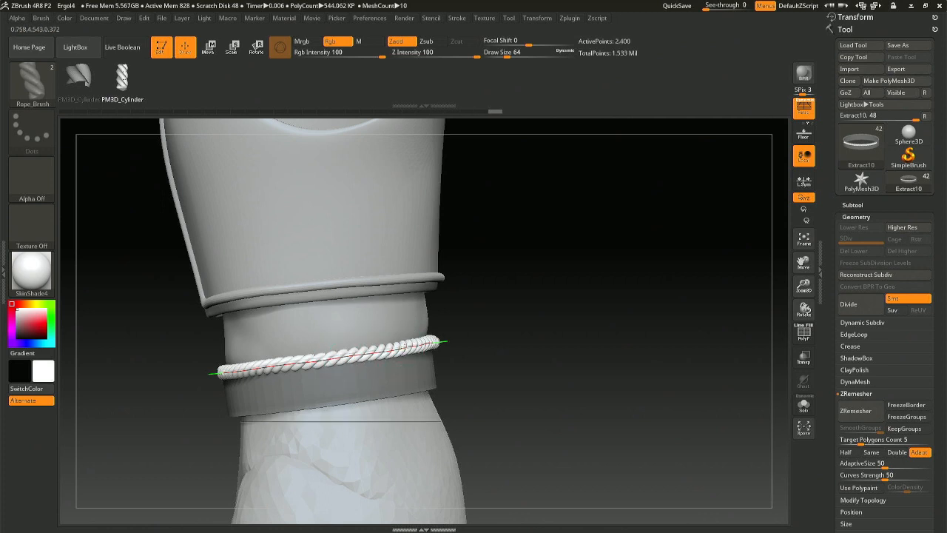
right_drag(404, 348, 571, 373)
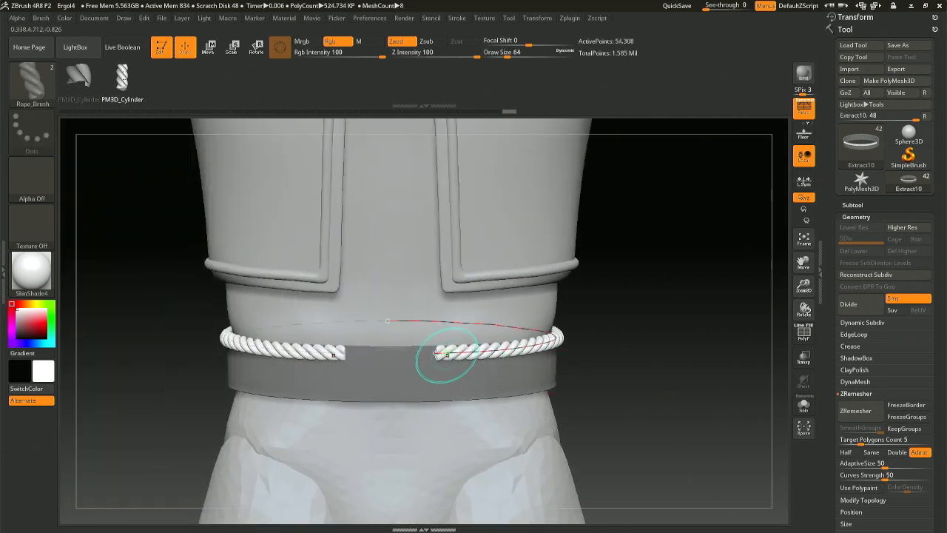
drag(437, 355, 391, 354)
right_drag(425, 320, 598, 426)
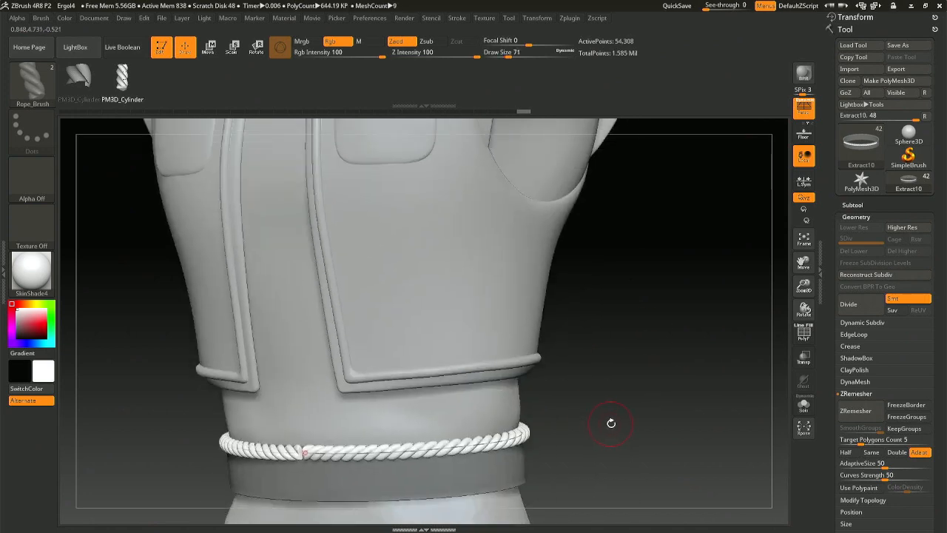
Try to extend the rope's curve ends across the centre gaps on the belt's back and front.
drag(599, 431, 546, 437)
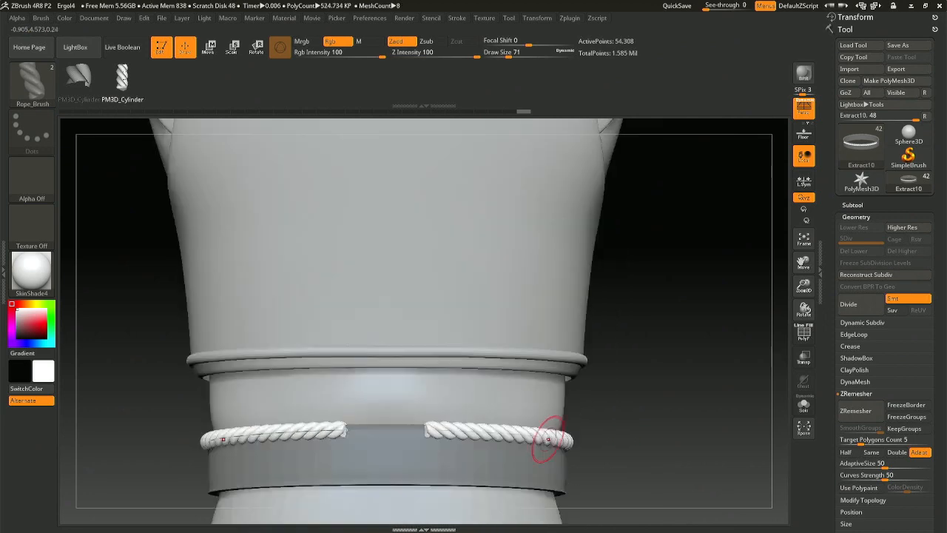
right_drag(392, 386, 387, 435)
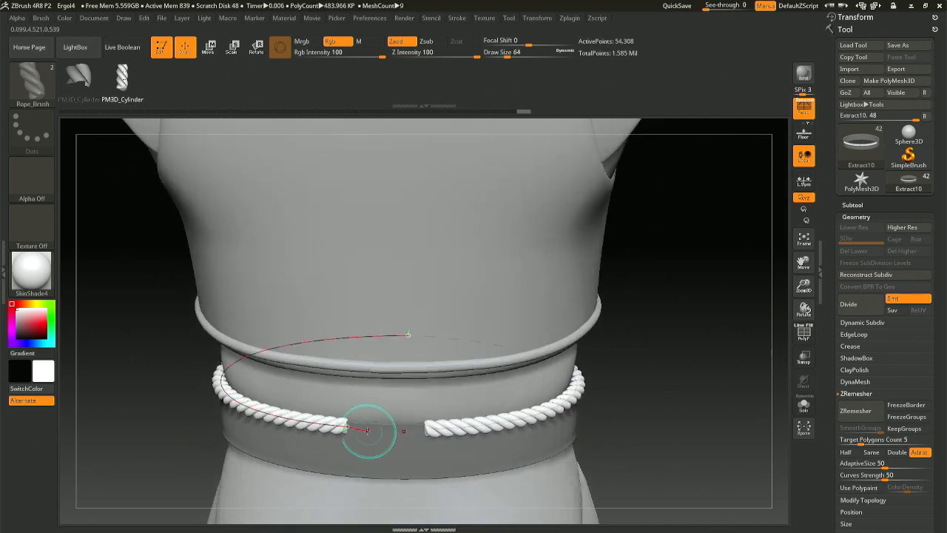
mouse_move(369, 427)
mouse_down()
mouse_move(396, 429)
mouse_move(359, 428)
mouse_move(429, 444)
mouse_move(450, 469)
mouse_move(403, 332)
mouse_up()
key(ctrl+z)
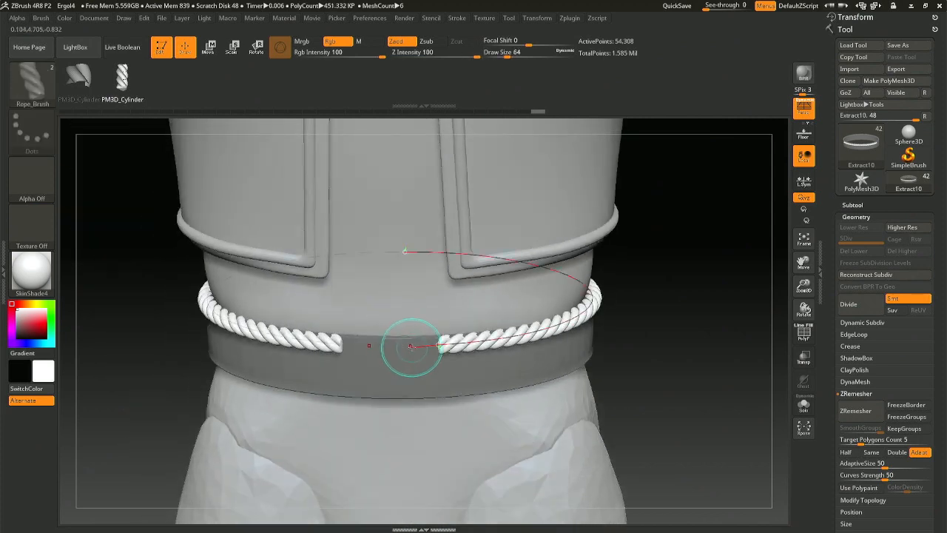
drag(410, 346, 380, 349)
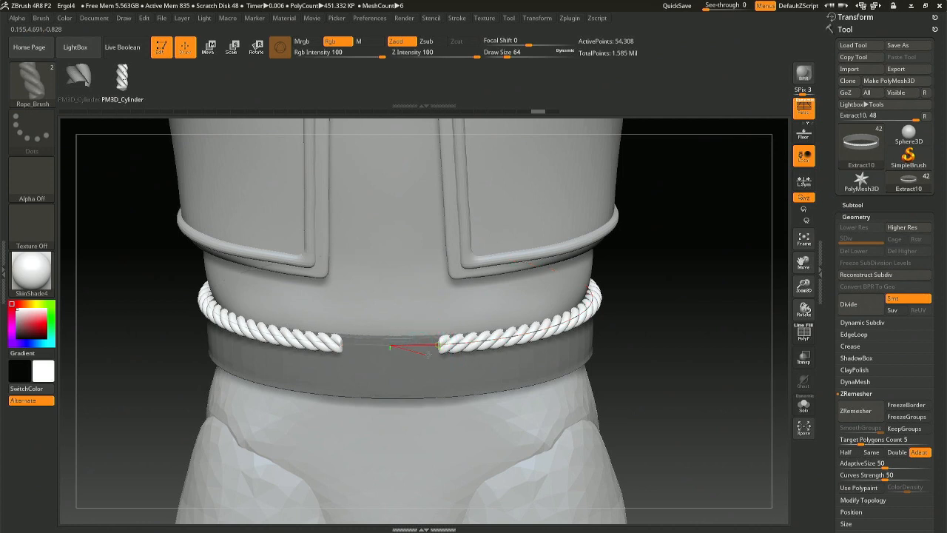
key(ctrl+shift)
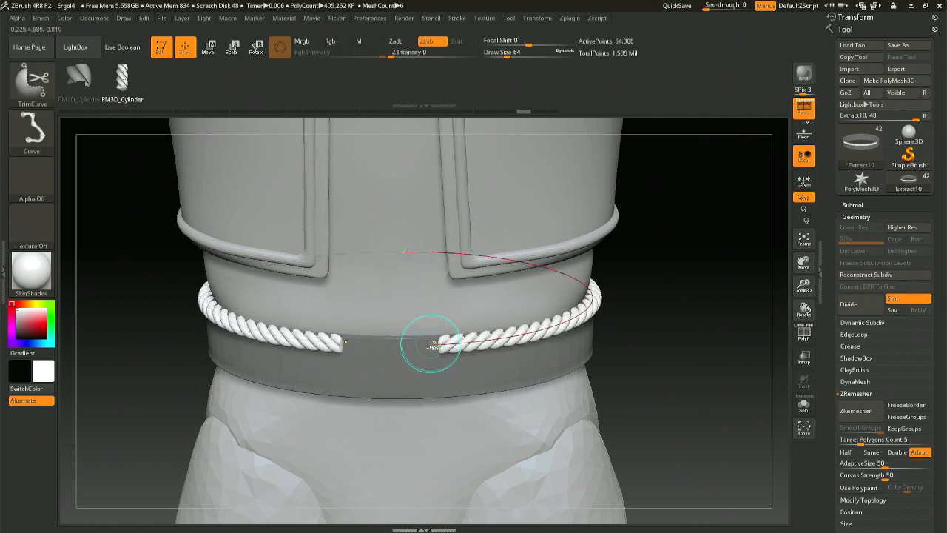
drag(441, 344, 389, 345)
Try again to pull the rope's end across the gap on the belt's back.
mouse_move(667, 359)
mouse_down()
mouse_move(524, 423)
mouse_move(368, 398)
mouse_move(360, 430)
mouse_up()
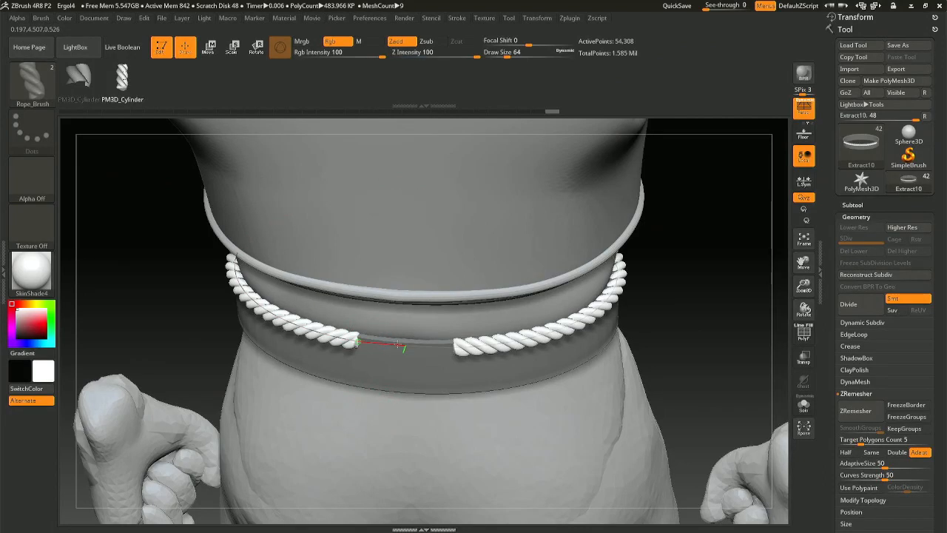
drag(398, 344, 445, 346)
key(ctrl+z)
click(356, 343)
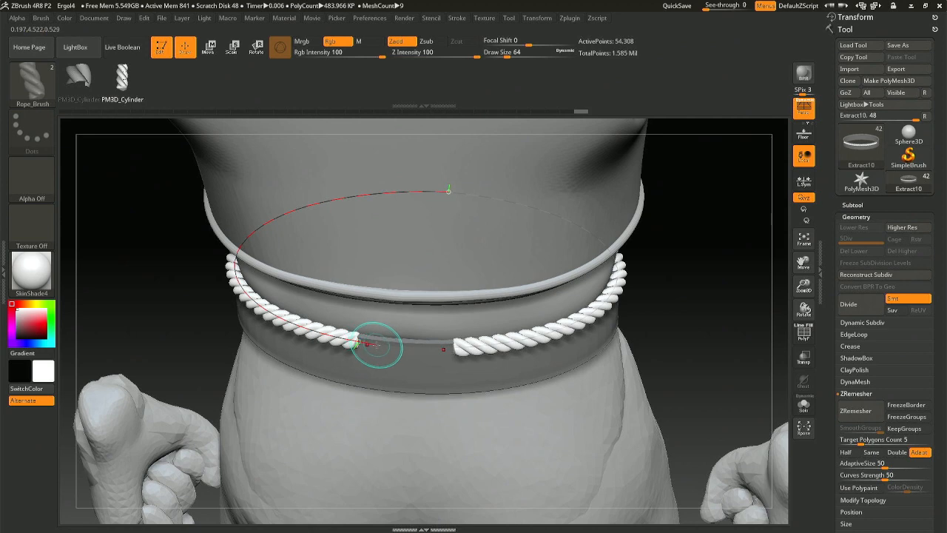
drag(404, 347, 443, 348)
key(ctrl+z)
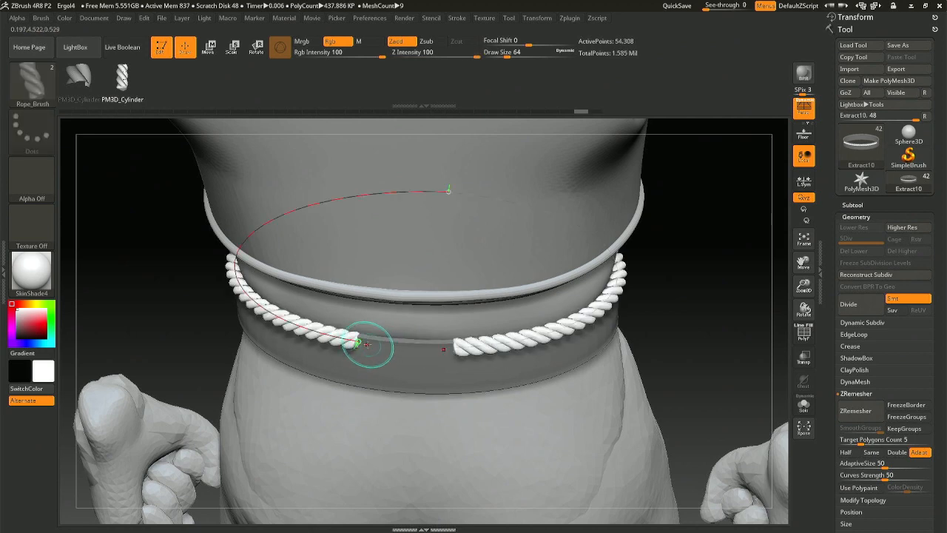
Pull the rope's back end to the centre to close the gap at the belt's back.
mouse_move(371, 345)
ctrl+right_down()
mouse_move(370, 353)
mouse_move(364, 337)
ctrl+right_up()
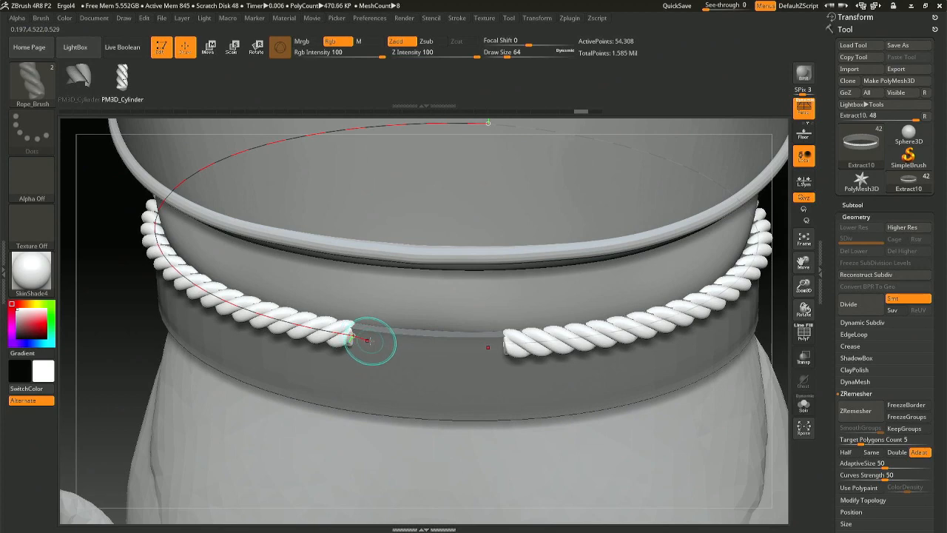
drag(367, 340, 429, 341)
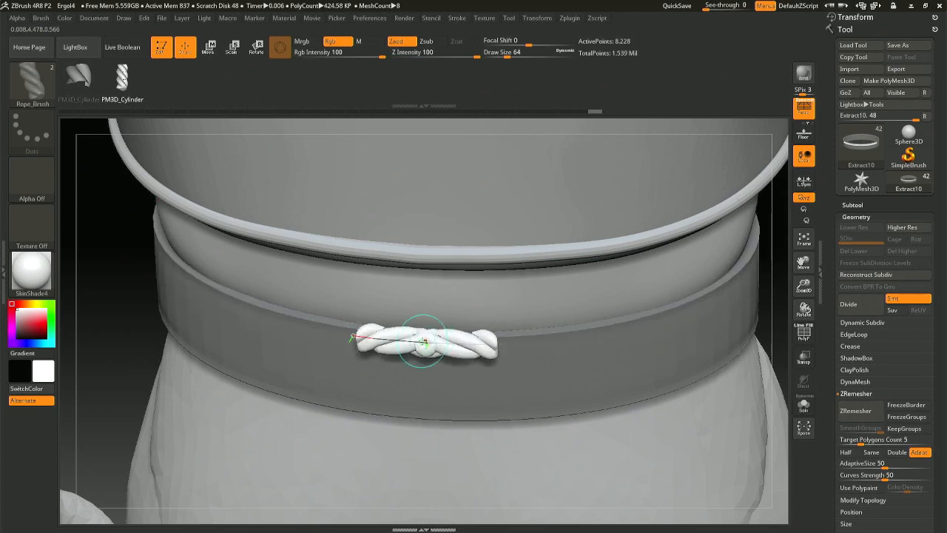
key(ctrl+z)
drag(351, 335, 435, 338)
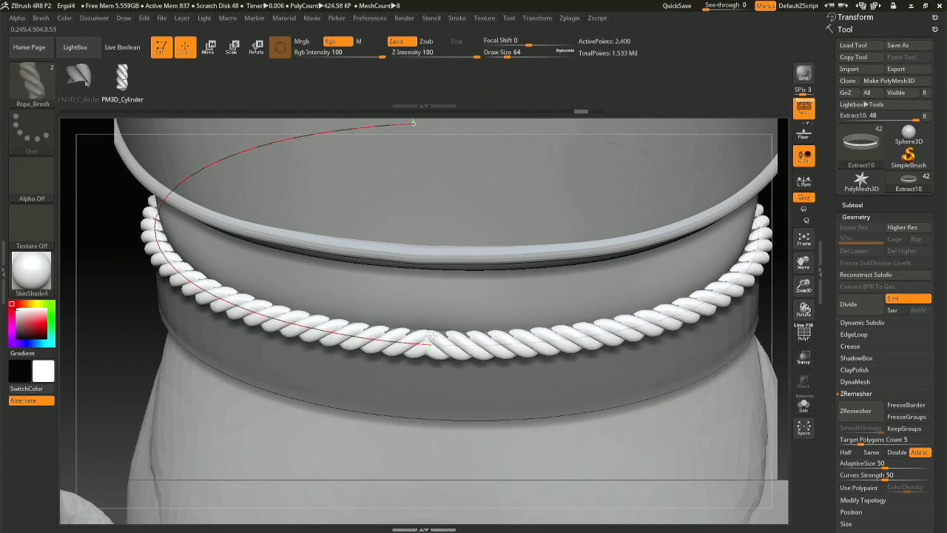
click(427, 415)
Pull the rope's front end level to the centre to close the gap on the belt's front.
ctrl+right_drag(427, 412, 438, 386)
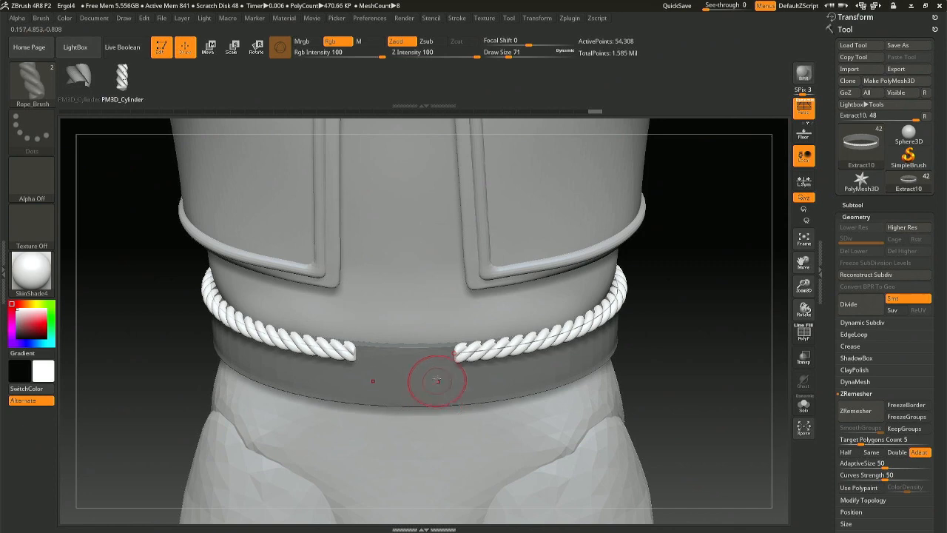
drag(392, 392, 407, 385)
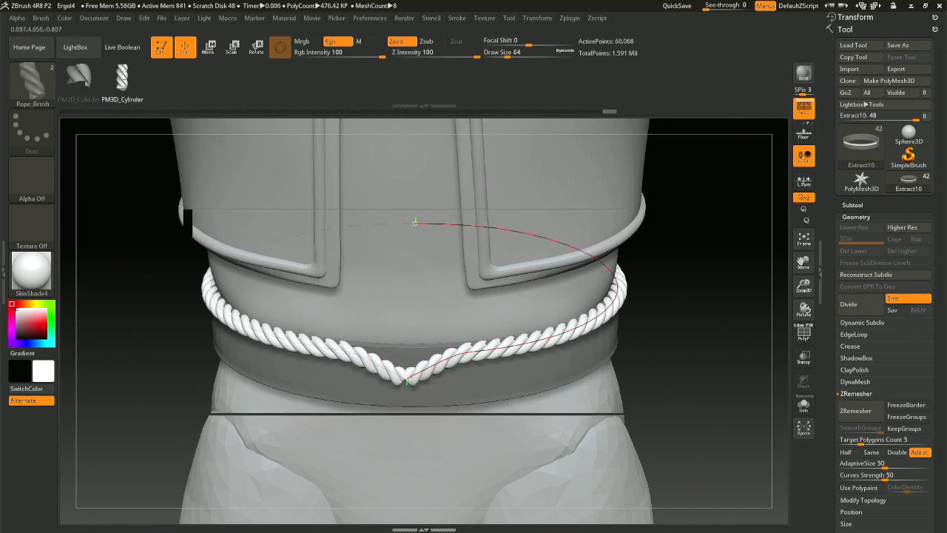
key(ctrl+z)
drag(416, 370, 442, 351)
right_drag(442, 351, 437, 328)
drag(407, 359, 404, 354)
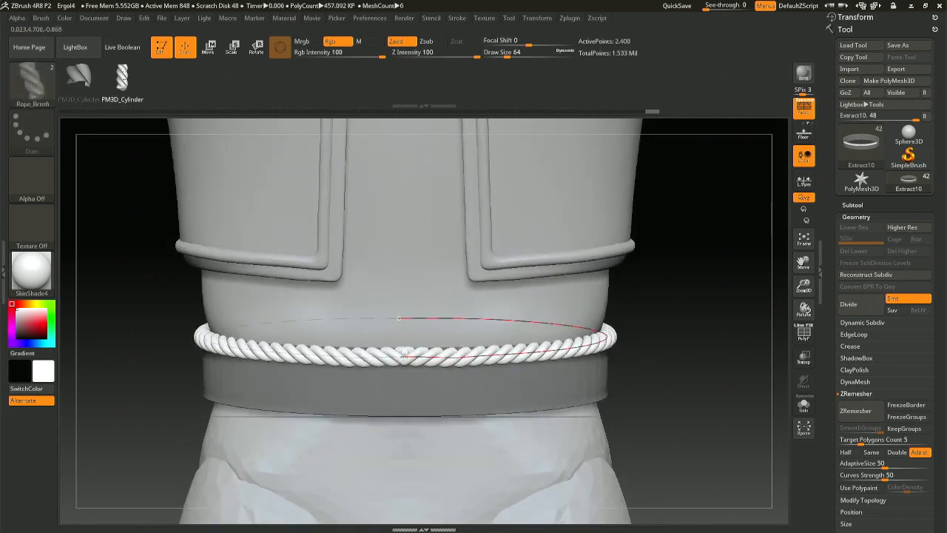
Fine-tune the rope's curve ends at the front and back centres so the mirrored halves join.
right_drag(404, 354, 358, 379)
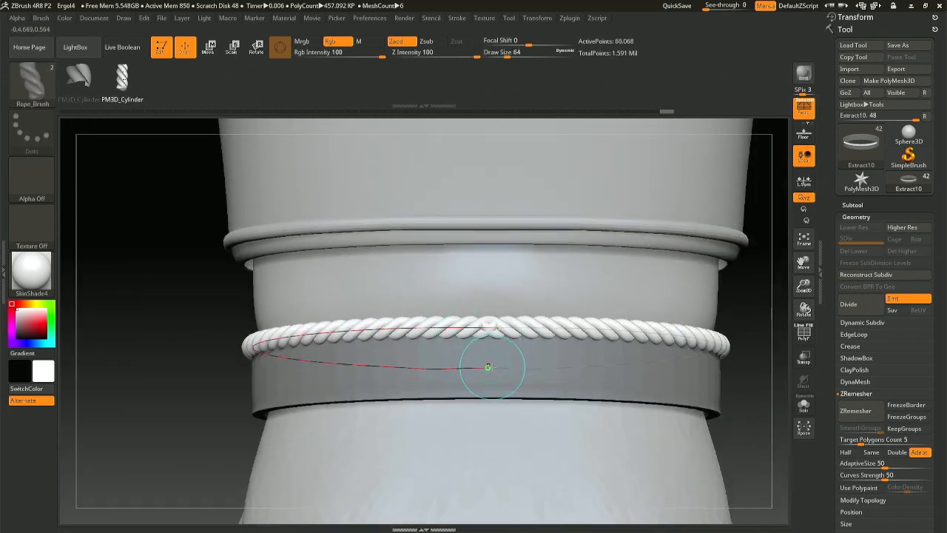
drag(492, 367, 494, 368)
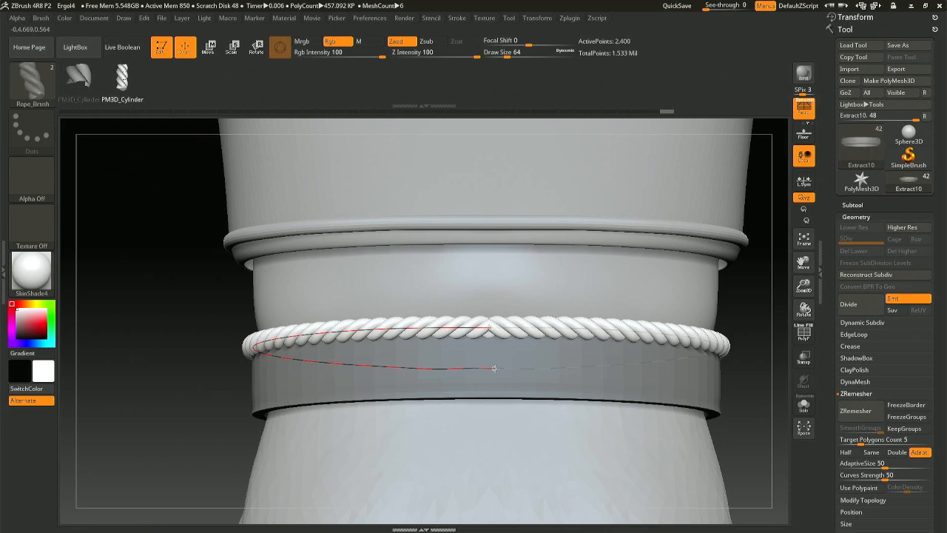
drag(494, 367, 495, 368)
mouse_move(408, 384)
right_down()
mouse_move(472, 383)
mouse_move(393, 373)
right_up()
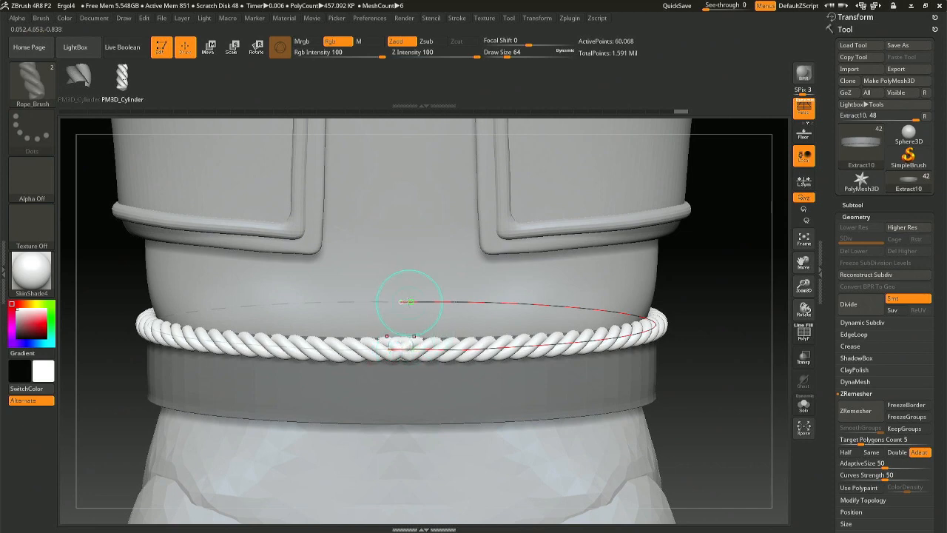
drag(402, 301, 397, 302)
mouse_move(326, 350)
right_down()
mouse_move(387, 347)
mouse_move(555, 378)
right_up()
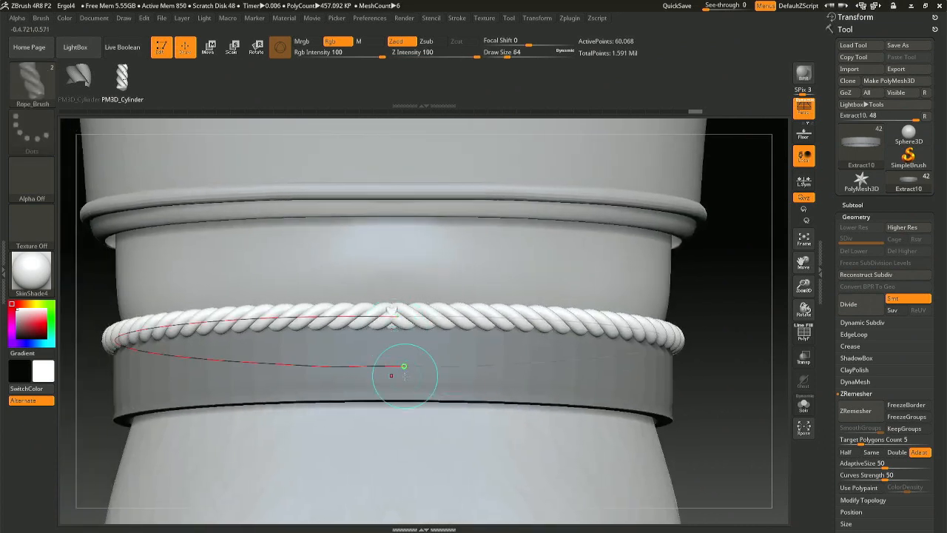
drag(405, 366, 408, 366)
Split the unmasked rope off the belt into a separate subtool.
right_drag(329, 381, 425, 379)
mouse_move(353, 442)
right_down()
mouse_move(440, 403)
mouse_move(495, 411)
right_up()
ctrl+right_drag(494, 411, 509, 329)
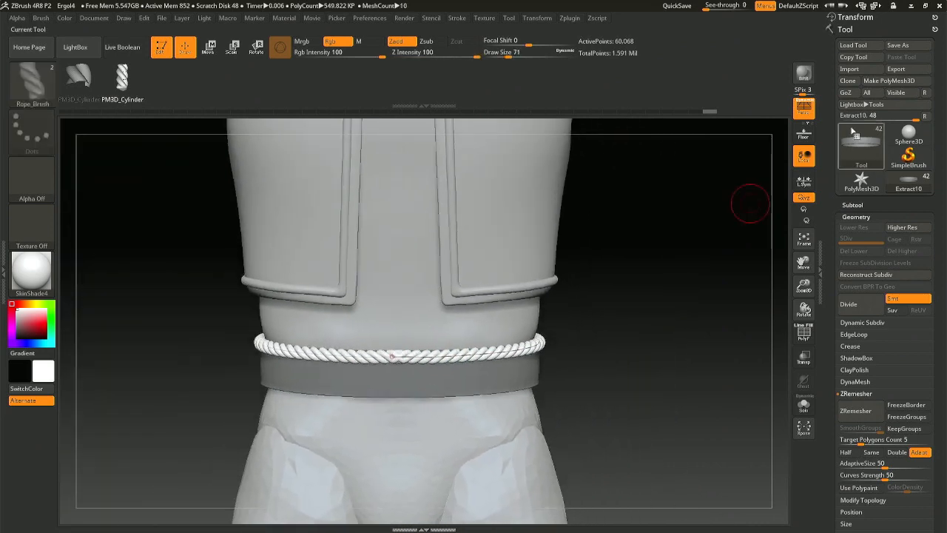
click(853, 205)
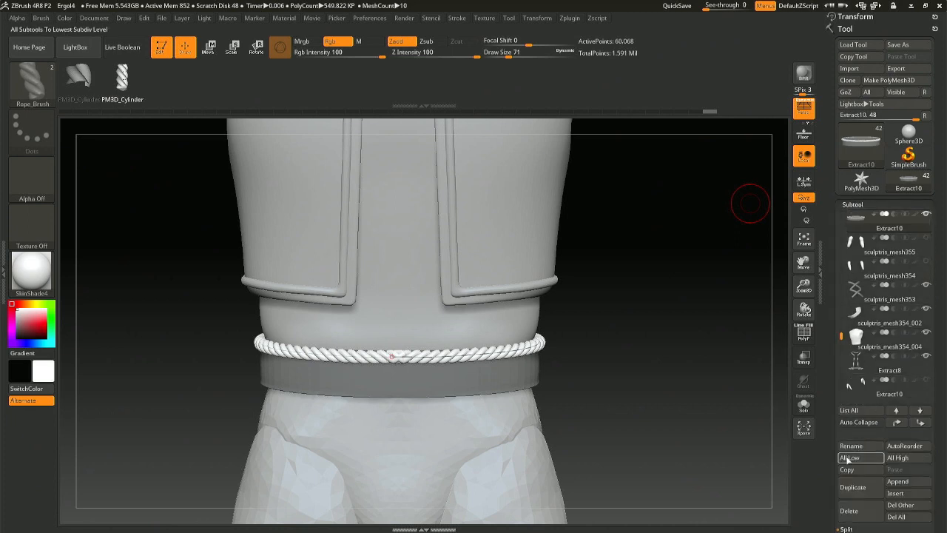
drag(946, 485, 945, 438)
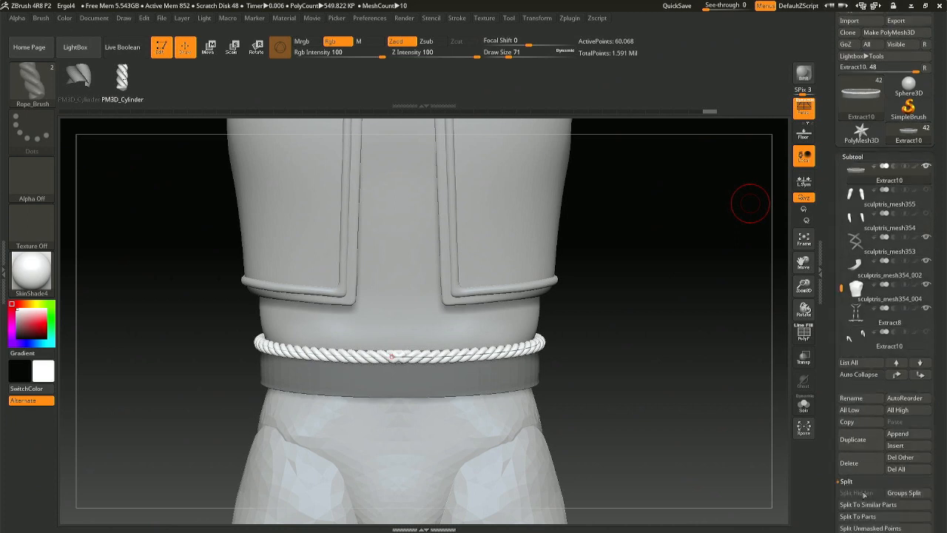
click(870, 528)
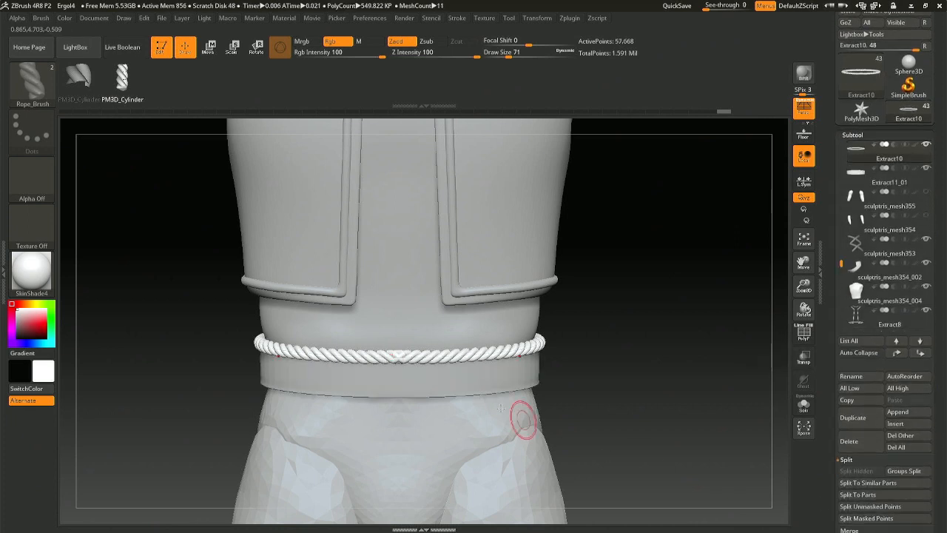
Scale the rope uniformly to about 0.99 and nudge it slightly upward to fit the belt's upper edge.
key(b)
key(m)
key(v)
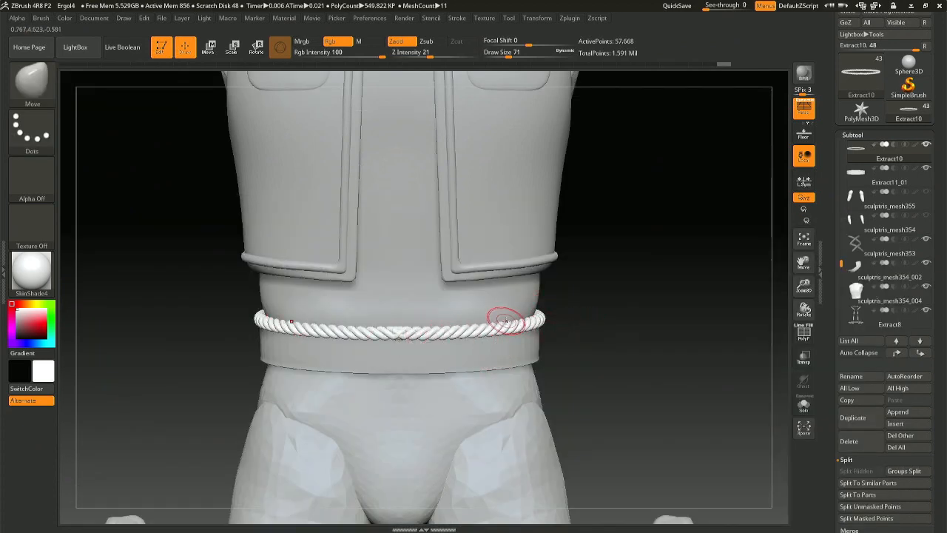
key(r)
ctrl+right_drag(433, 258, 453, 284)
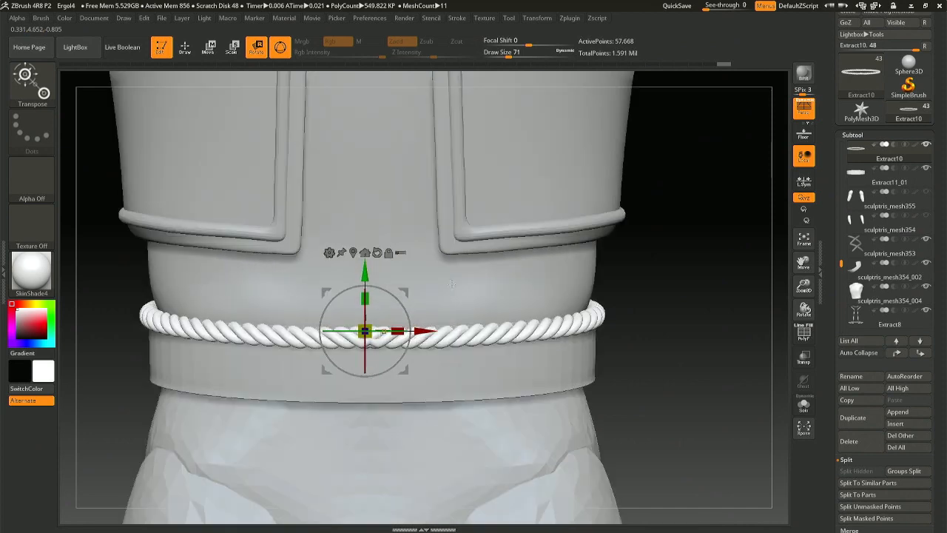
drag(365, 331, 384, 332)
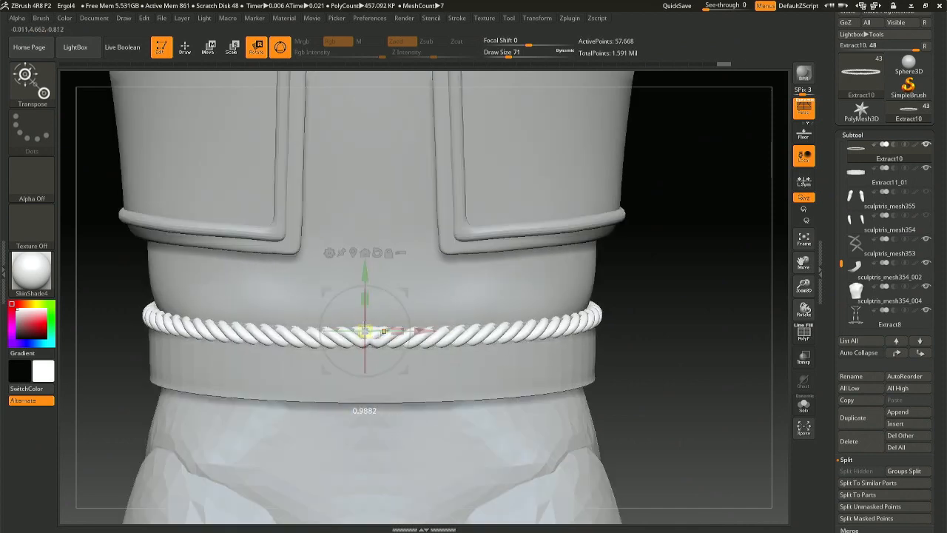
drag(362, 272, 362, 267)
Duplicate the rope about 0.29 straight down onto the belt's lower edge.
right_drag(362, 267, 296, 277)
alt+right_drag(774, 235, 431, 277)
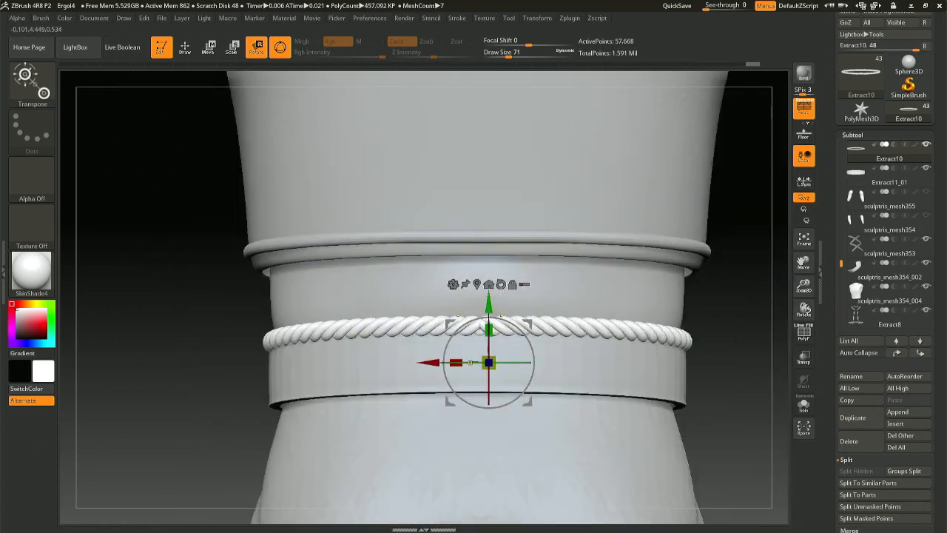
ctrl+drag(487, 297, 486, 357)
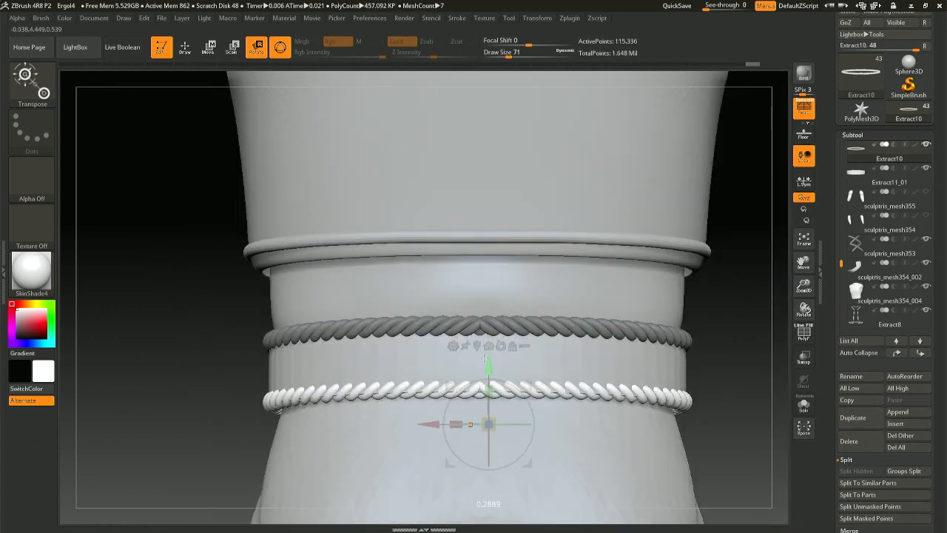
Reposition the gizmo on the lower rope and move that rope about 0.03 towards the back to fit the belt.
right_drag(415, 333, 453, 279)
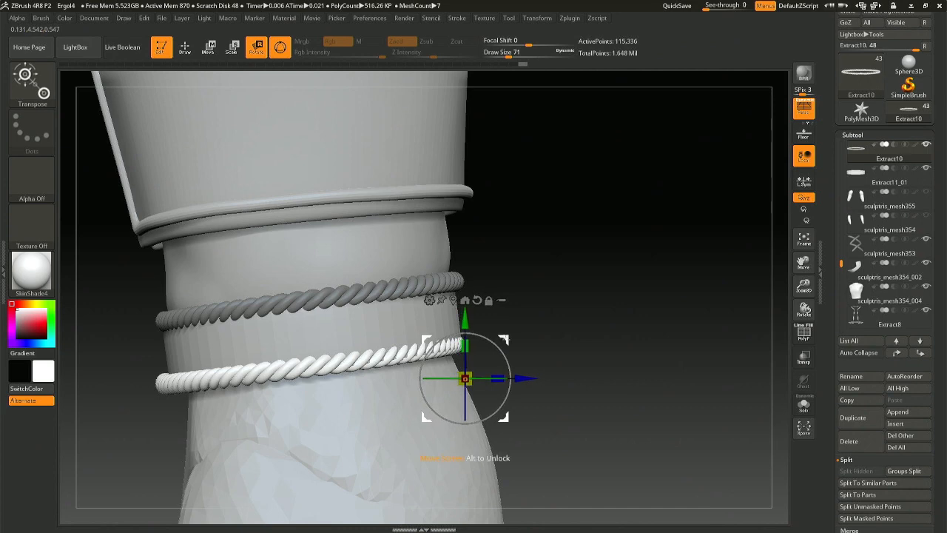
click(452, 298)
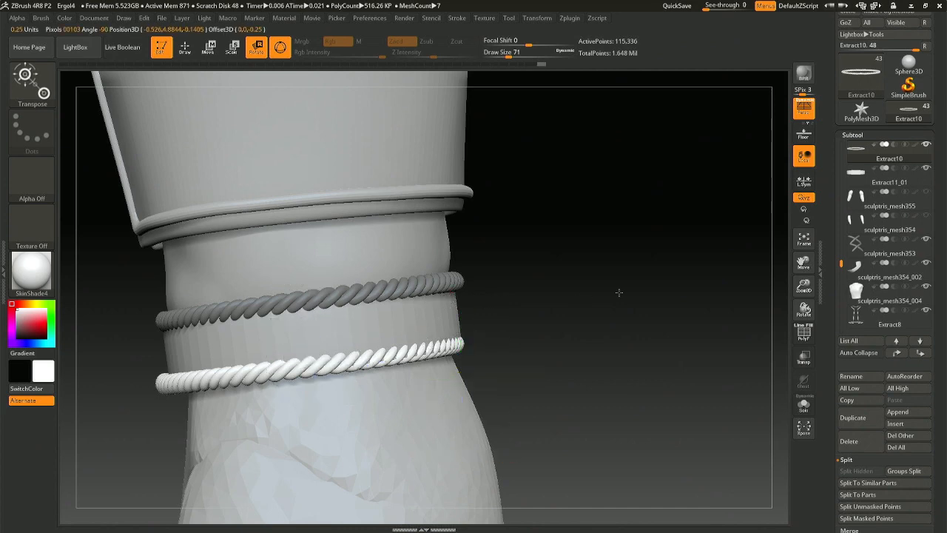
alt+right_drag(617, 291, 720, 246)
alt+drag(460, 298, 460, 289)
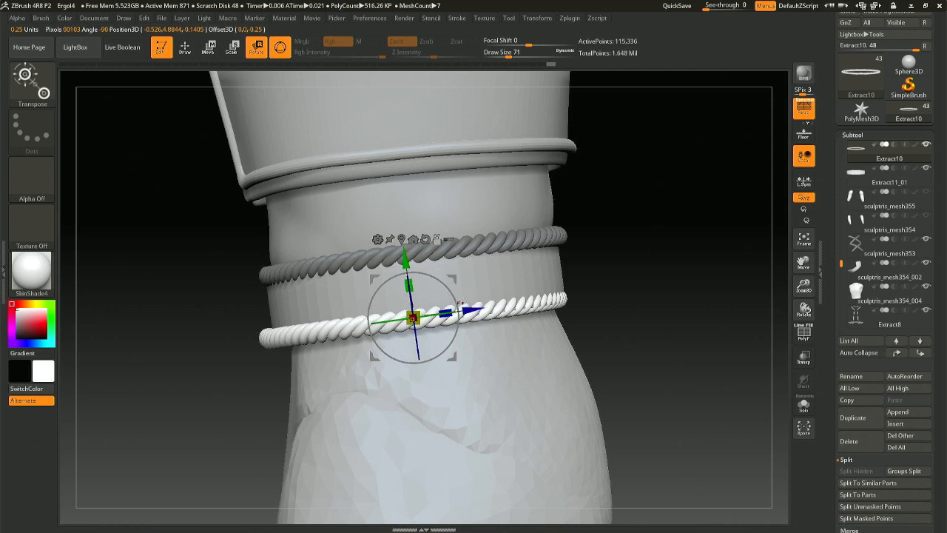
drag(468, 310, 473, 309)
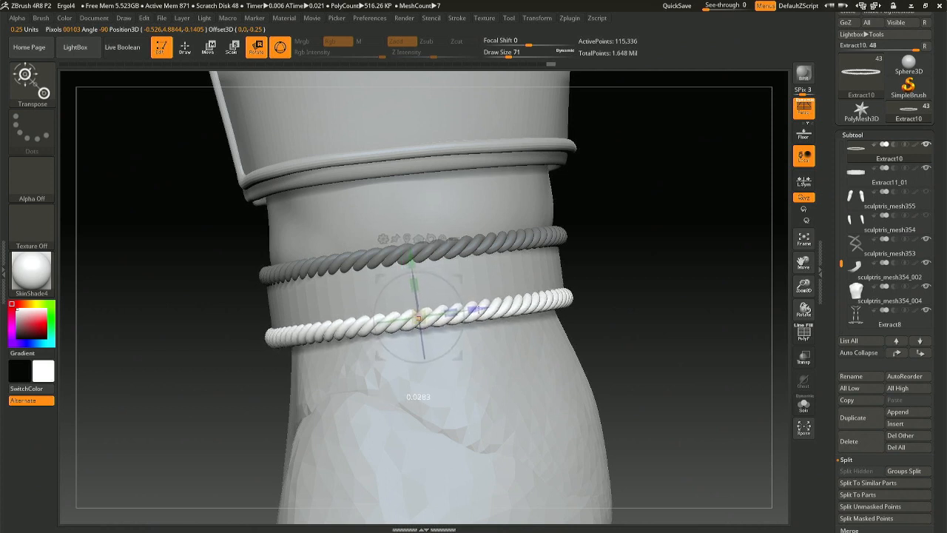
shift+right_drag(451, 311, 586, 314)
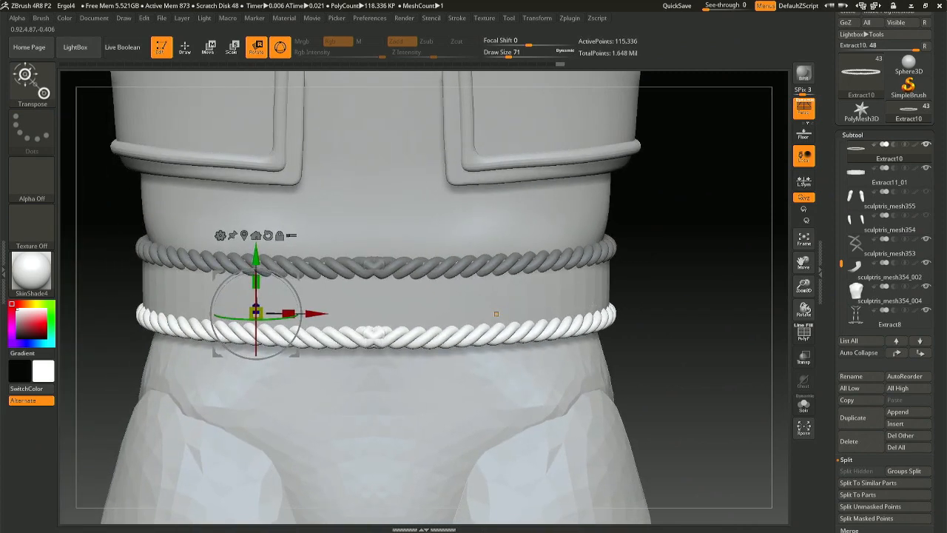
Return to Draw mode, clear the mask from the upper rope, and check both ropes on the full character.
click(183, 56)
right_drag(393, 330, 348, 334)
ctrl+right_drag(444, 326, 516, 336)
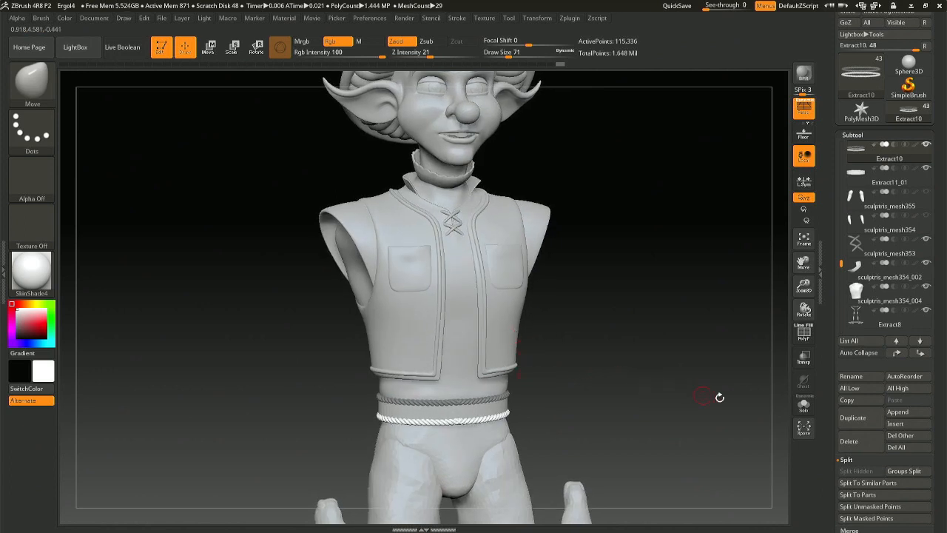
ctrl+right_drag(662, 340, 621, 376)
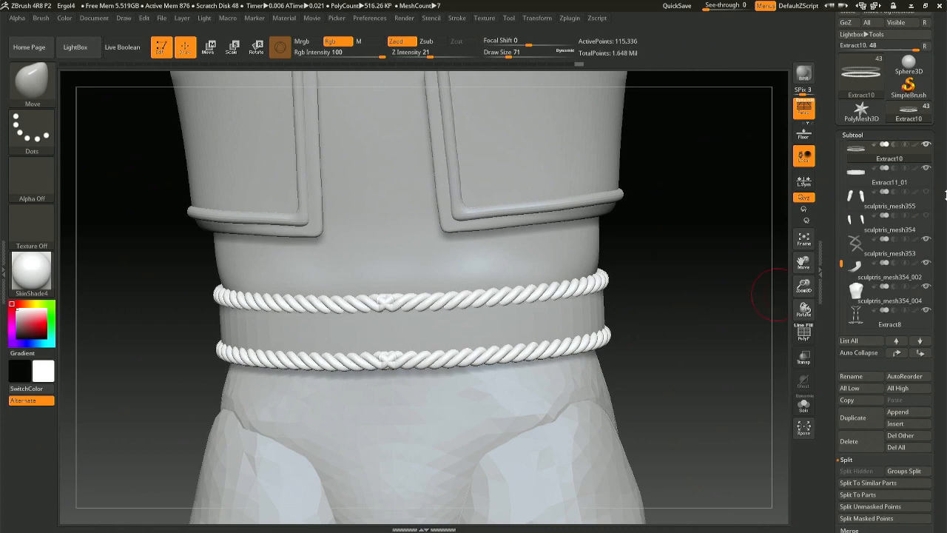
Thin both belt ropes by applying an Inflate deformation of -7.
click(847, 459)
scroll(942, 449, down, 3)
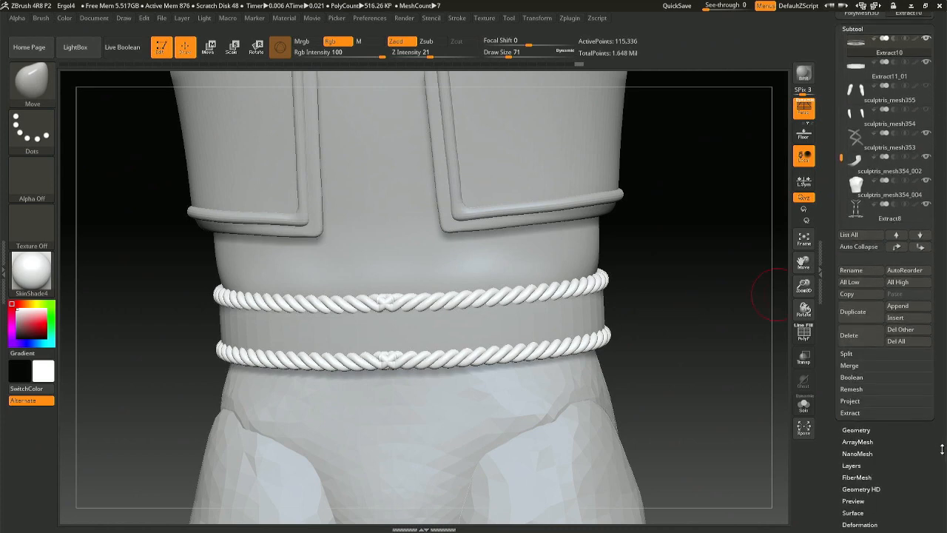
click(861, 524)
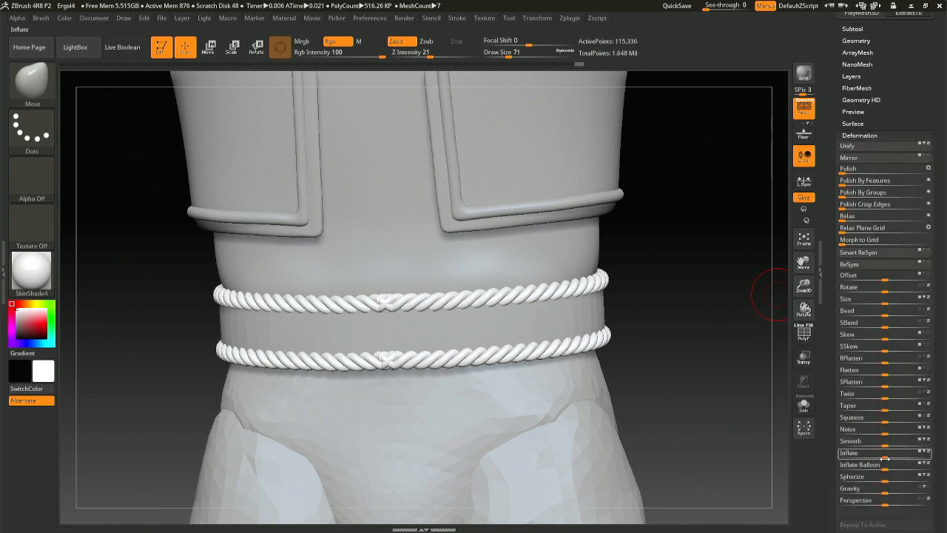
drag(879, 453, 881, 456)
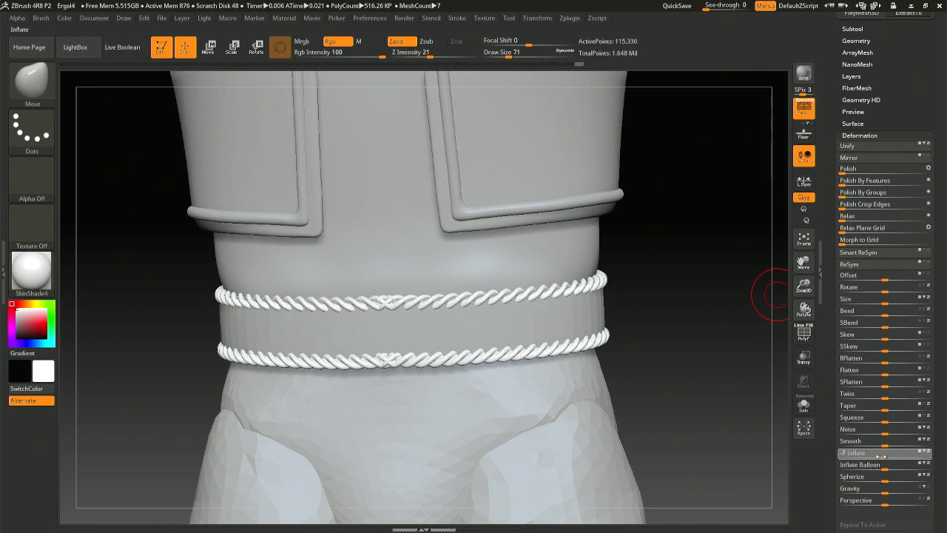
Bring up the transform gizmo and nudge both ropes very slightly upward on the belt.
key(r)
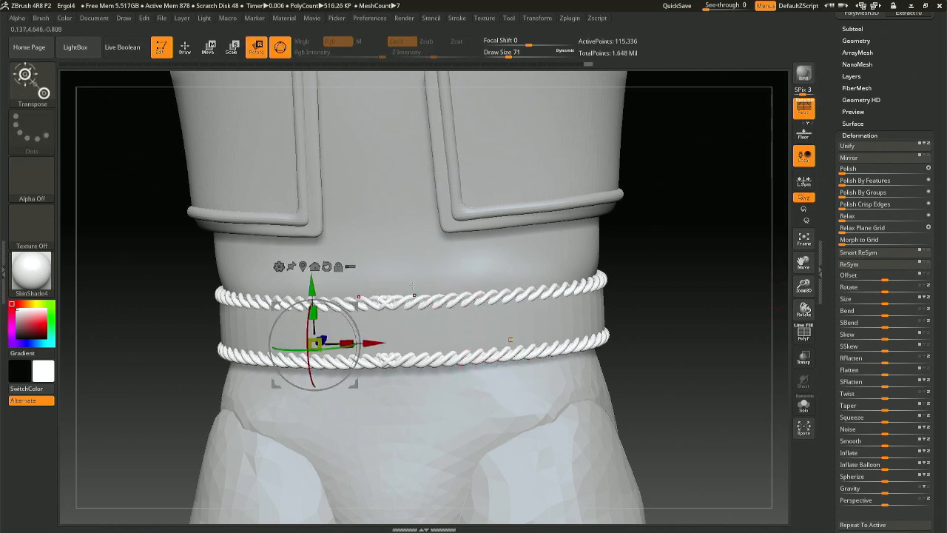
right_drag(333, 319, 410, 314)
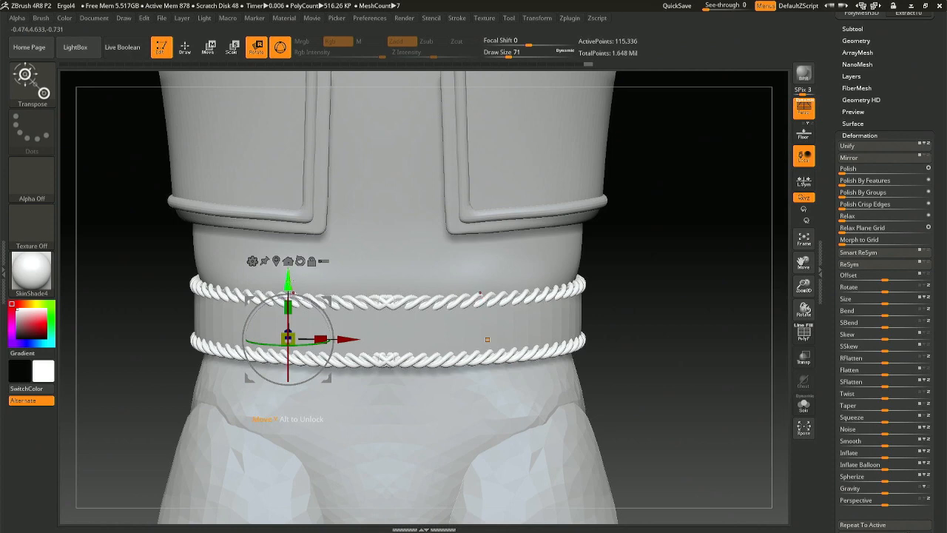
drag(289, 282, 288, 281)
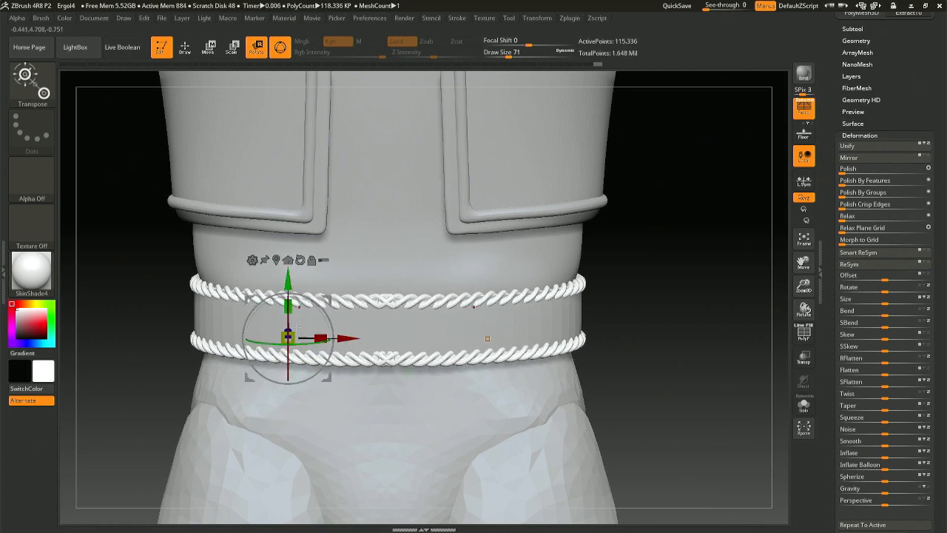
drag(289, 338, 425, 307)
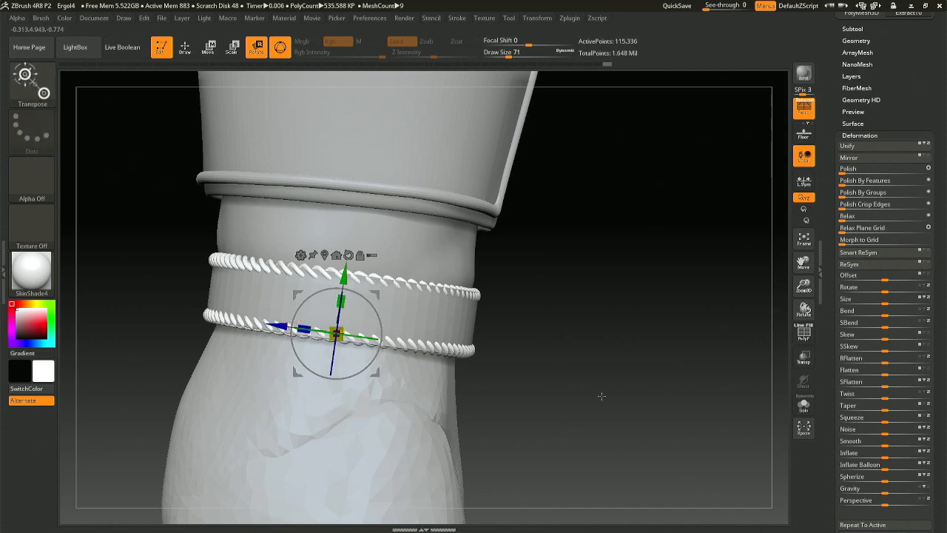
drag(620, 456, 670, 438)
Mask the lower rope and move the upper rope about 0.009 towards the front of the belt.
ctrl+drag(727, 455, 105, 305)
drag(178, 306, 272, 308)
ctrl+right_drag(506, 255, 511, 314)
drag(268, 326, 272, 328)
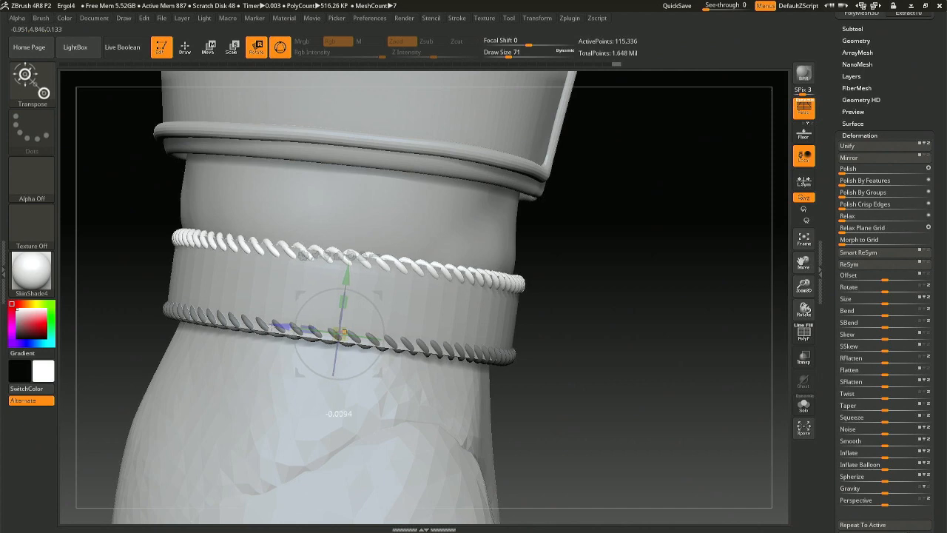
Inspect the ropes around the back of the belt and fine-tune the upper rope's front-to-back position.
right_drag(272, 328, 733, 326)
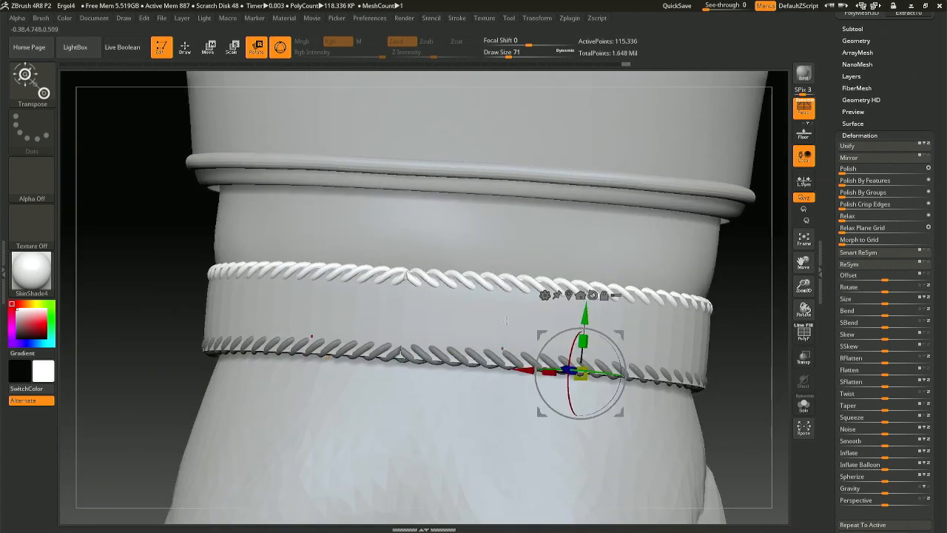
right_drag(477, 326, 644, 332)
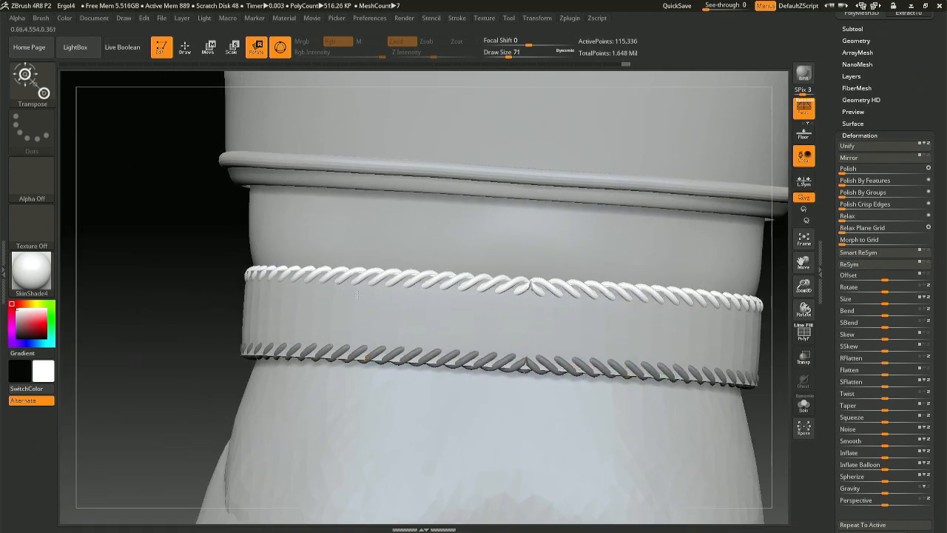
right_drag(278, 303, 623, 310)
right_drag(513, 294, 474, 299)
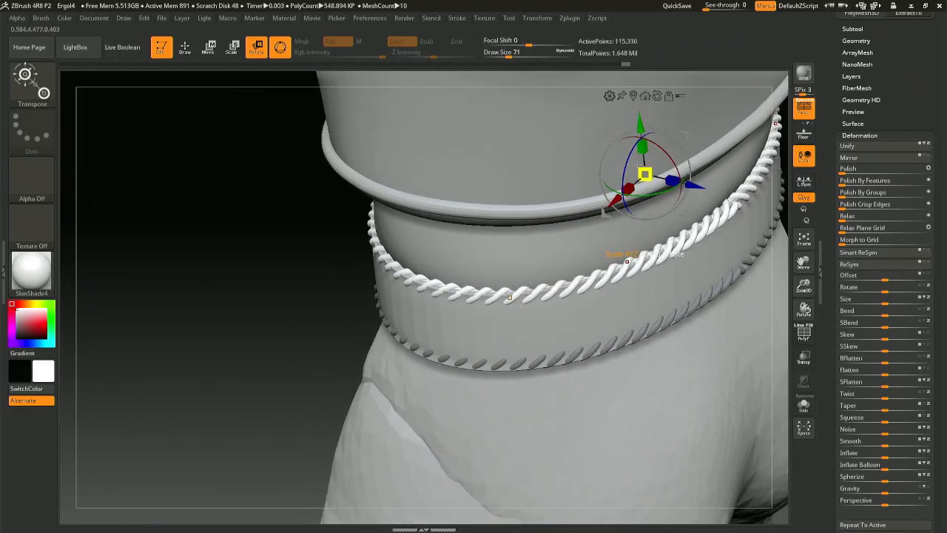
drag(612, 265, 637, 254)
drag(669, 179, 673, 181)
Centre the gizmo on the upper rope and adjust the rope's height along the belt's upper edge.
right_drag(592, 347, 471, 308)
click(572, 290)
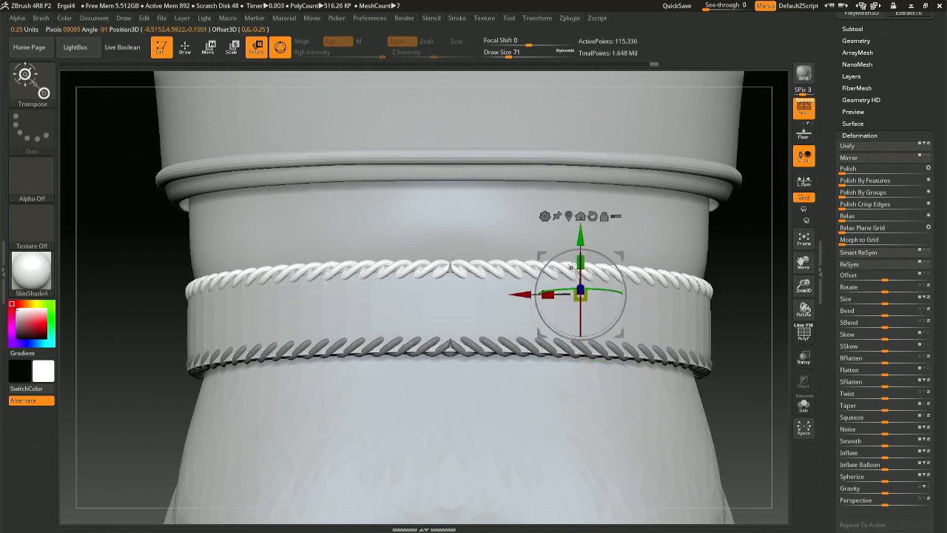
click(569, 216)
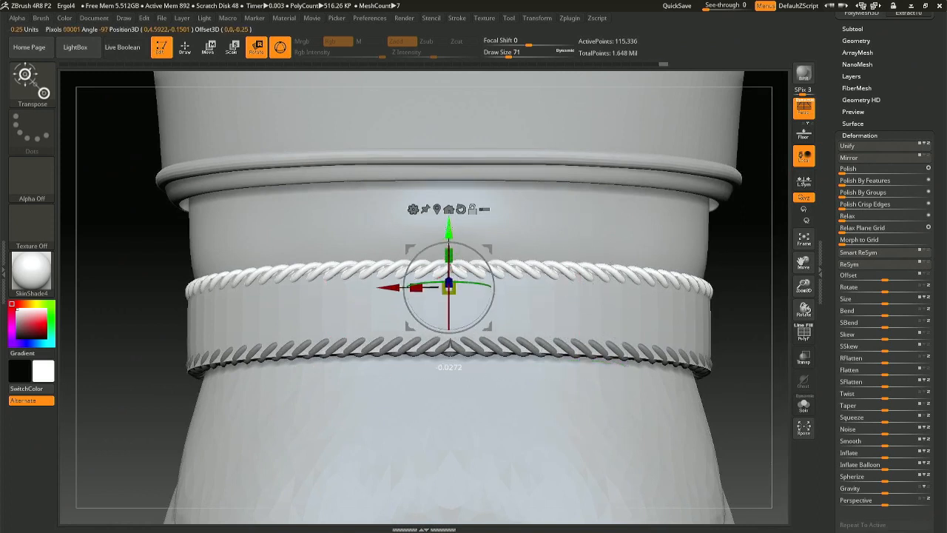
drag(449, 296, 453, 298)
Invert the mask so only the lower rope is editable and centre the gizmo on it.
right_drag(296, 286, 429, 280)
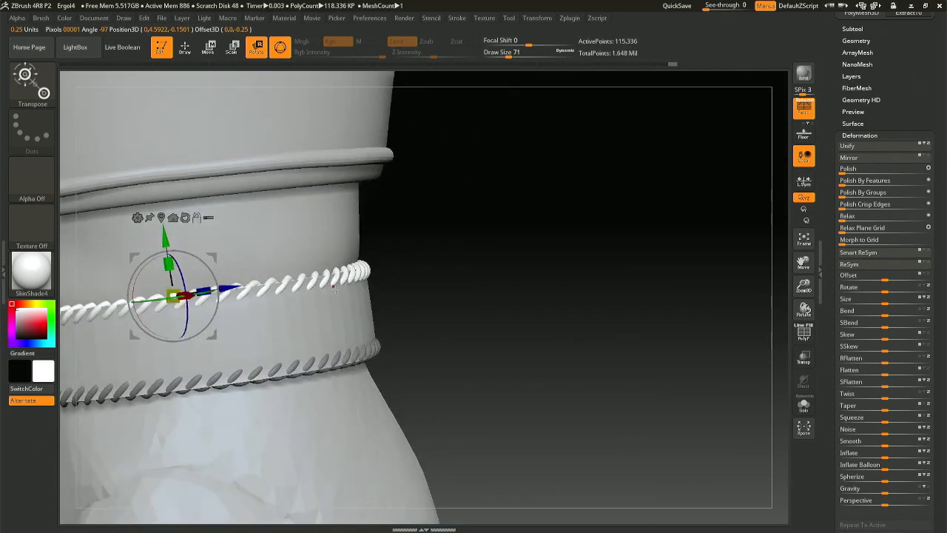
alt+right_drag(325, 295, 415, 365)
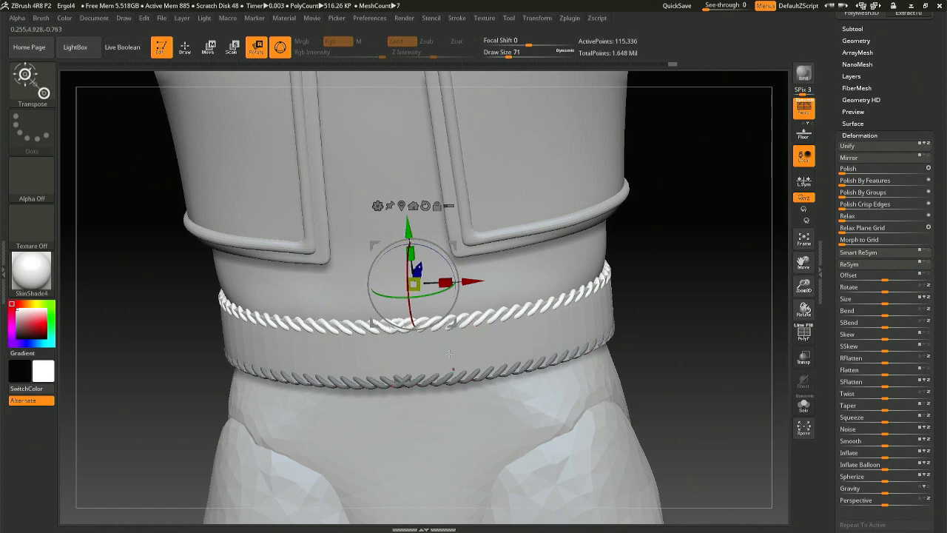
right_drag(450, 353, 456, 334)
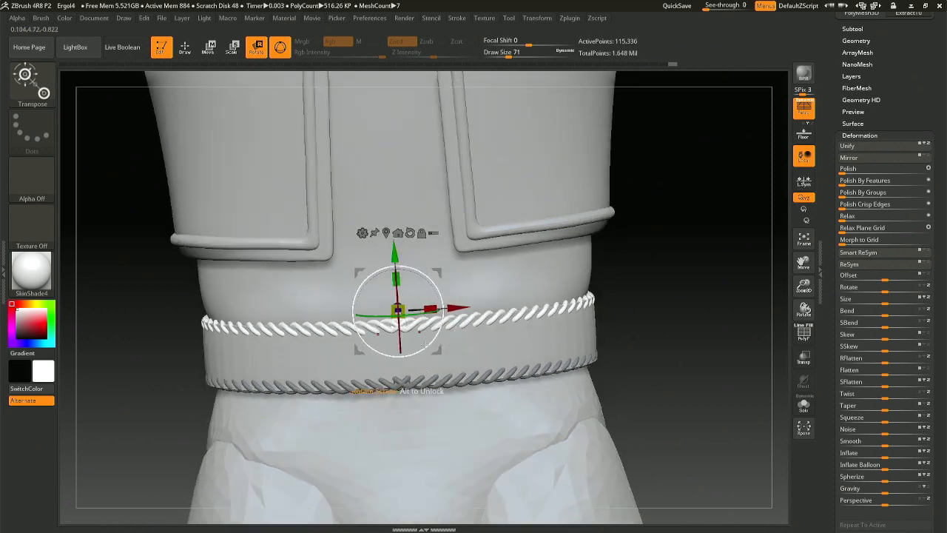
alt+click(423, 382)
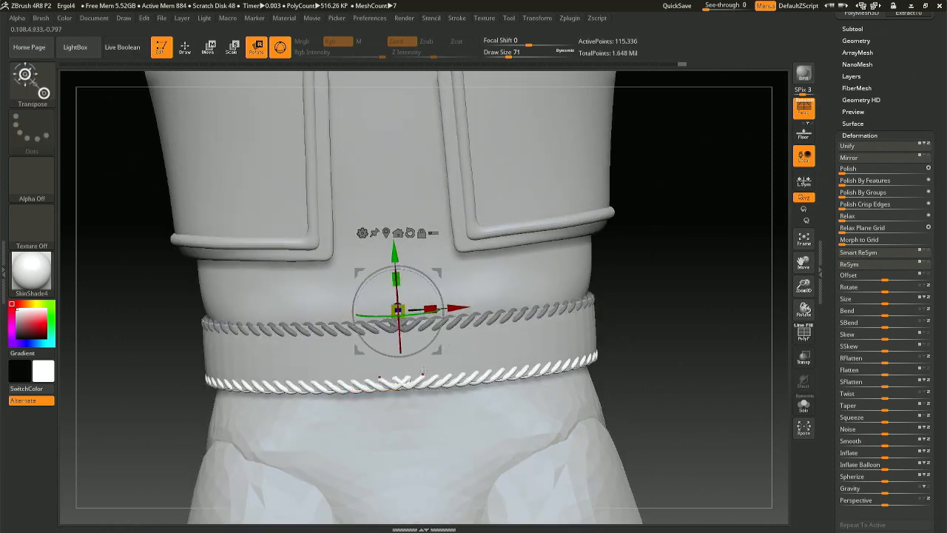
right_drag(422, 347, 427, 361)
key(y)
right_drag(443, 251, 465, 237)
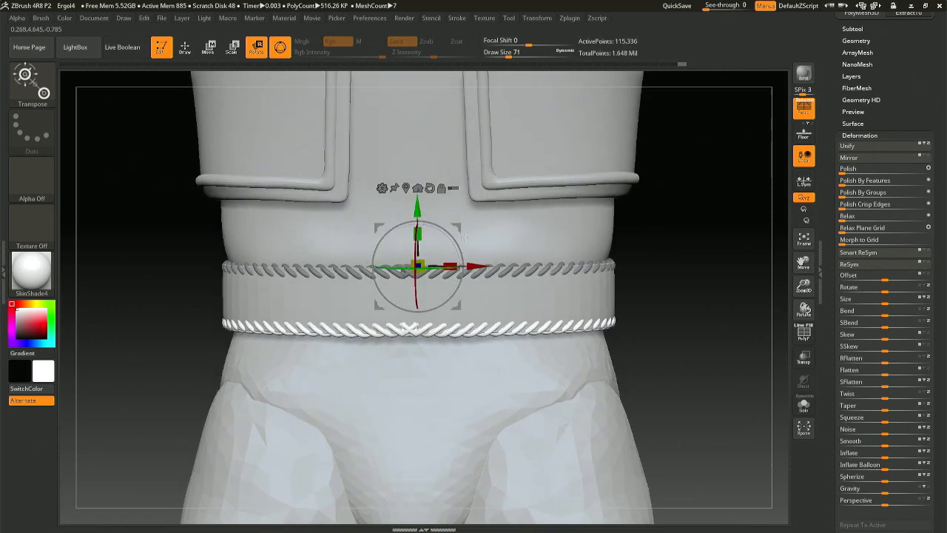
click(406, 189)
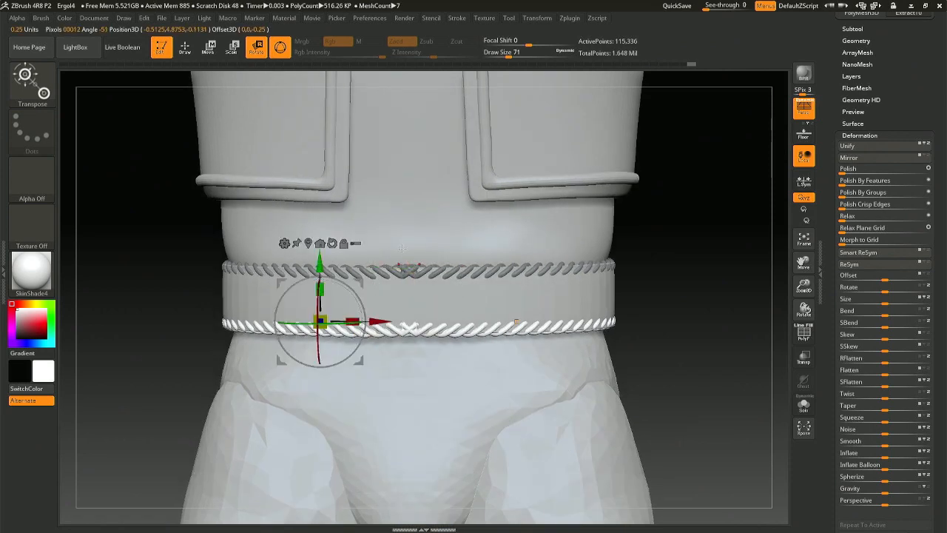
click(308, 243)
Nudge the lower rope slightly downward and adjust its front-to-back fit along the belt's lower edge.
right_drag(326, 259, 455, 279)
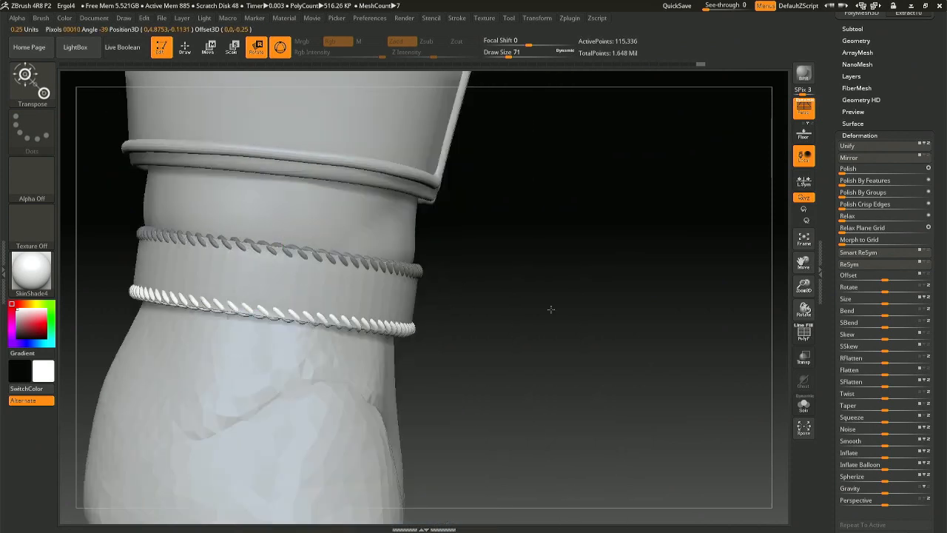
alt+right_drag(552, 309, 582, 329)
ctrl+right_drag(445, 252, 460, 259)
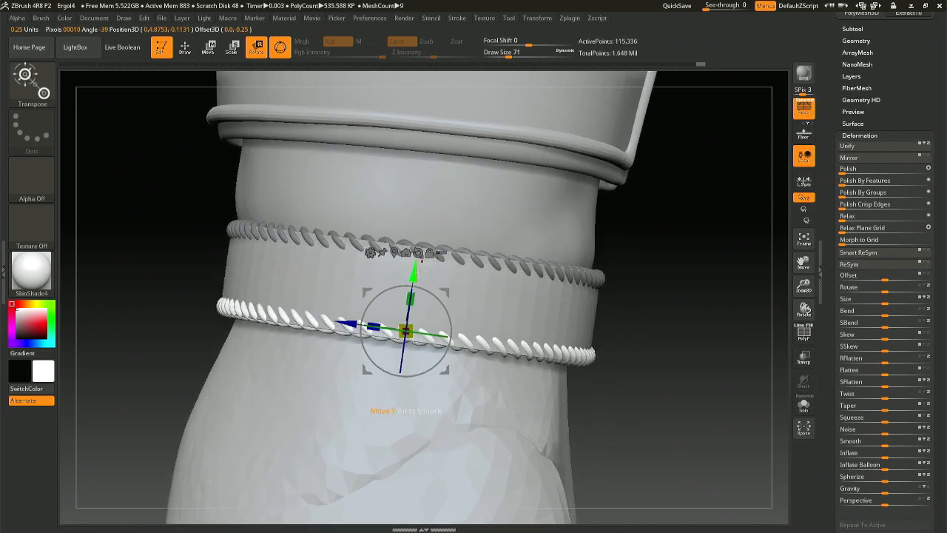
drag(413, 272, 413, 276)
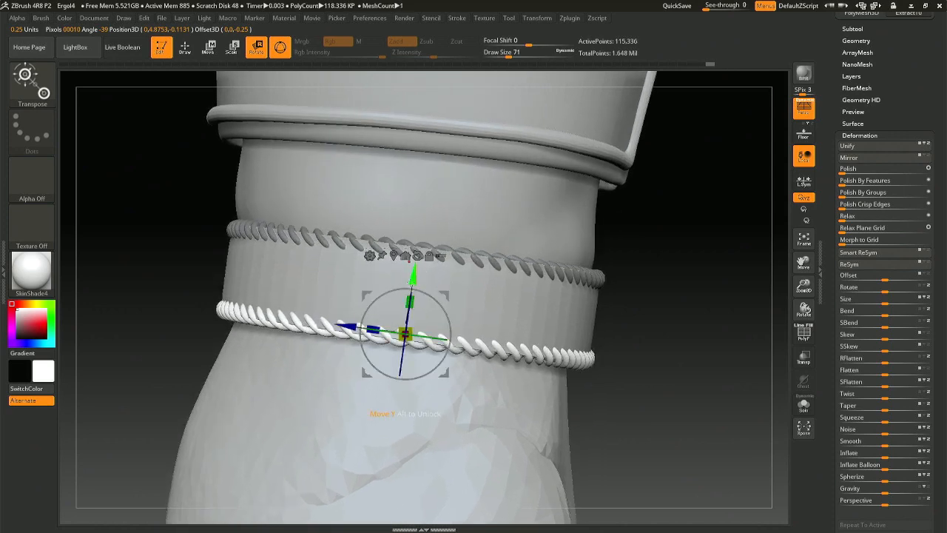
drag(373, 326, 359, 326)
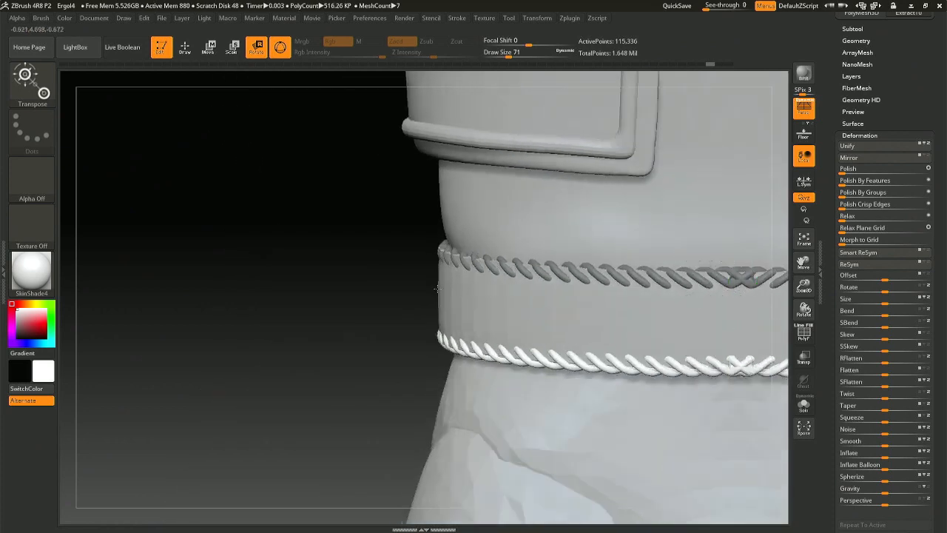
Return to Draw mode and check both ropes from the front on the whole torso.
alt+right_drag(436, 288, 230, 252)
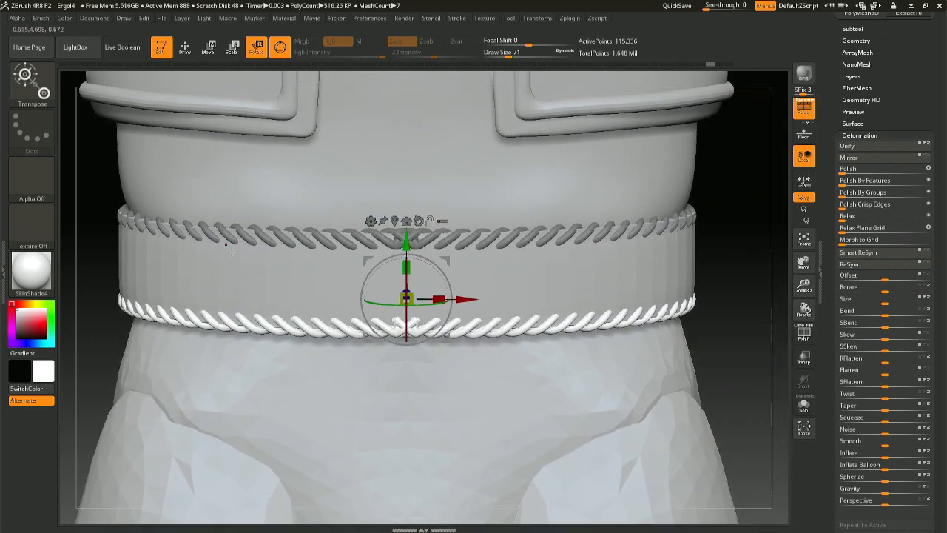
right_drag(345, 265, 361, 231)
click(185, 48)
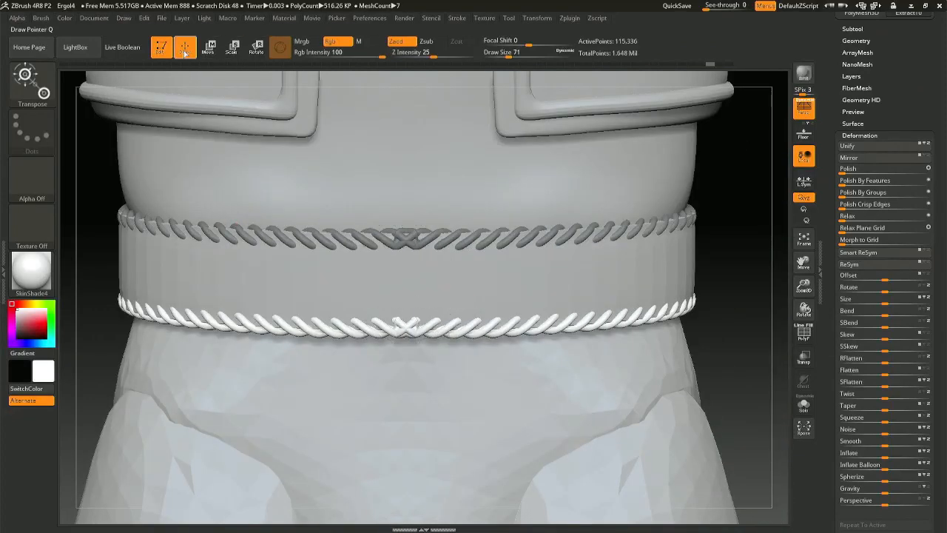
ctrl+right_drag(393, 318, 512, 204)
alt+right_drag(512, 204, 558, 331)
right_drag(600, 353, 596, 351)
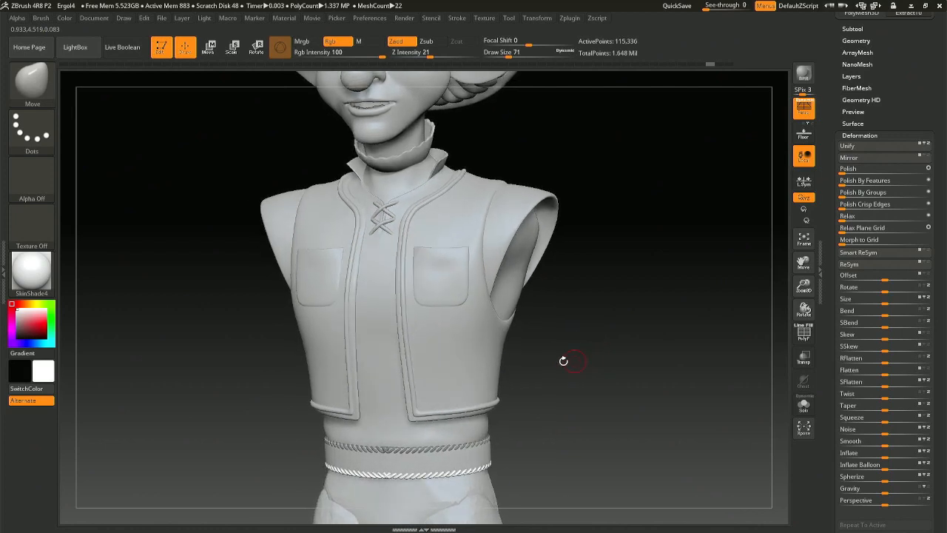
Select the vest pockets and enlarge the Move brush to a draw size of 202.
right_drag(486, 328, 444, 287)
alt+click(438, 278)
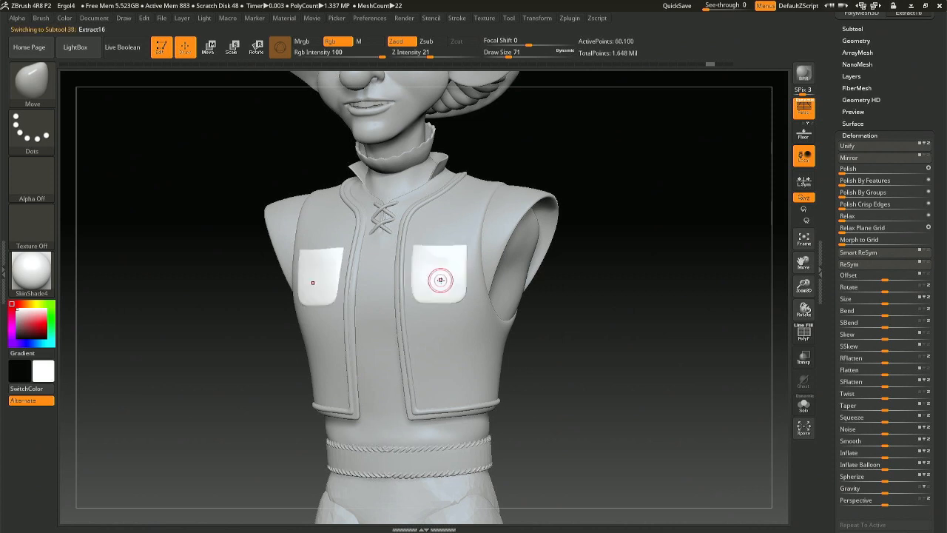
key(space)
drag(456, 277, 455, 278)
ctrl+right_drag(455, 280, 449, 306)
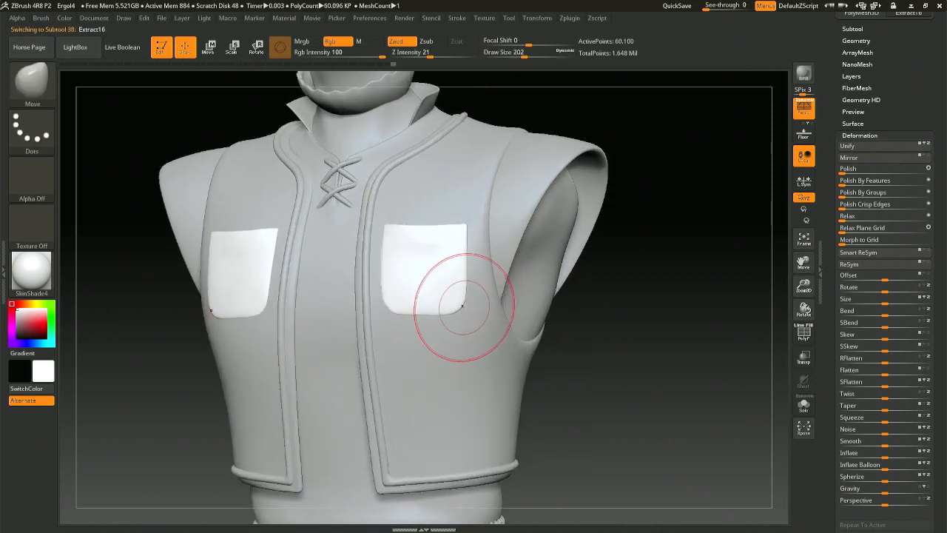
mouse_move(462, 307)
right_down()
mouse_move(450, 400)
mouse_move(447, 354)
mouse_move(518, 313)
mouse_move(533, 323)
mouse_move(514, 327)
right_up()
alt+right_drag(473, 422, 700, 348)
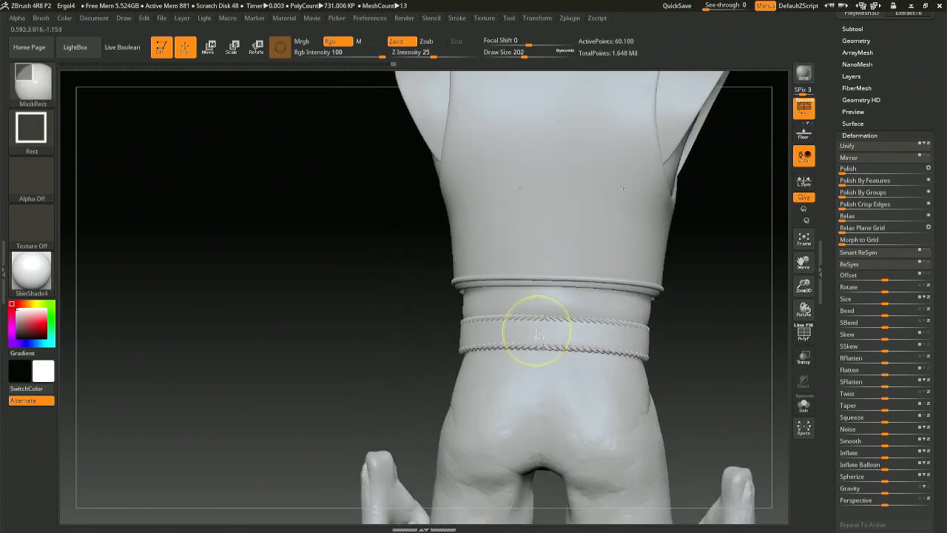
Select the rope subtool at the belt's back seam and set the Move brush's draw size to 37.
ctrl+right_drag(538, 328, 477, 167)
ctrl+right_drag(487, 217, 406, 207)
alt+click(345, 280)
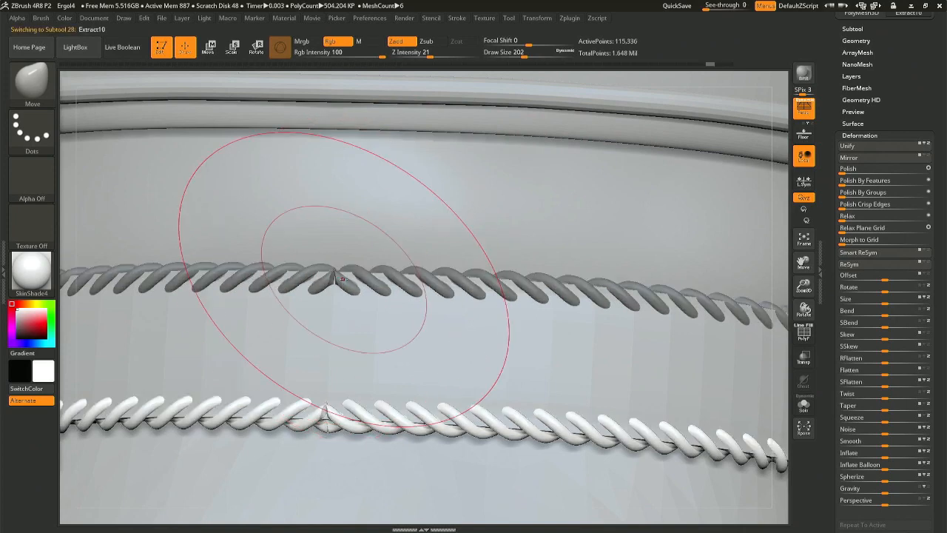
key(space)
drag(345, 279, 321, 278)
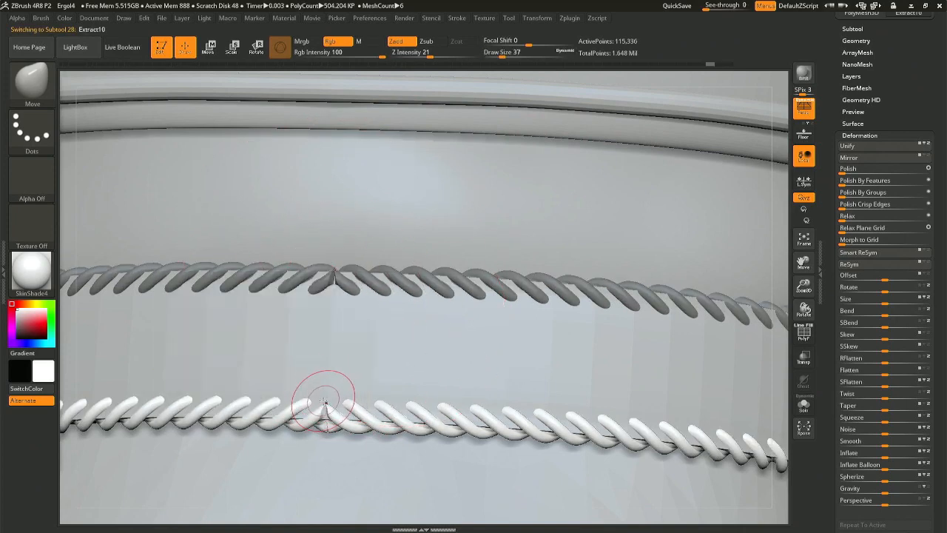
Clear the mask from the upper rope while working close to the ropes' back seam.
alt+right_drag(343, 359, 383, 299)
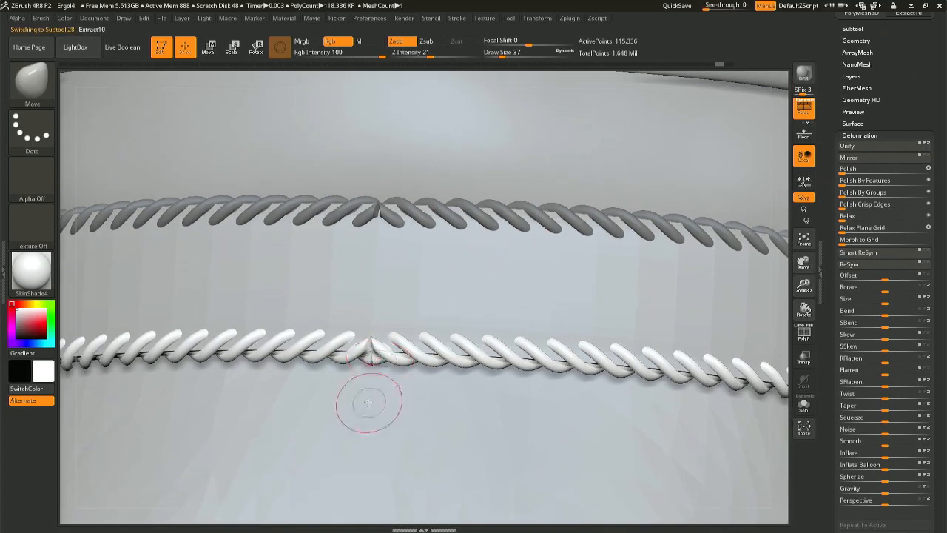
mouse_move(369, 403)
ctrl+right_down()
mouse_move(374, 445)
mouse_move(387, 342)
mouse_move(409, 416)
ctrl+right_up()
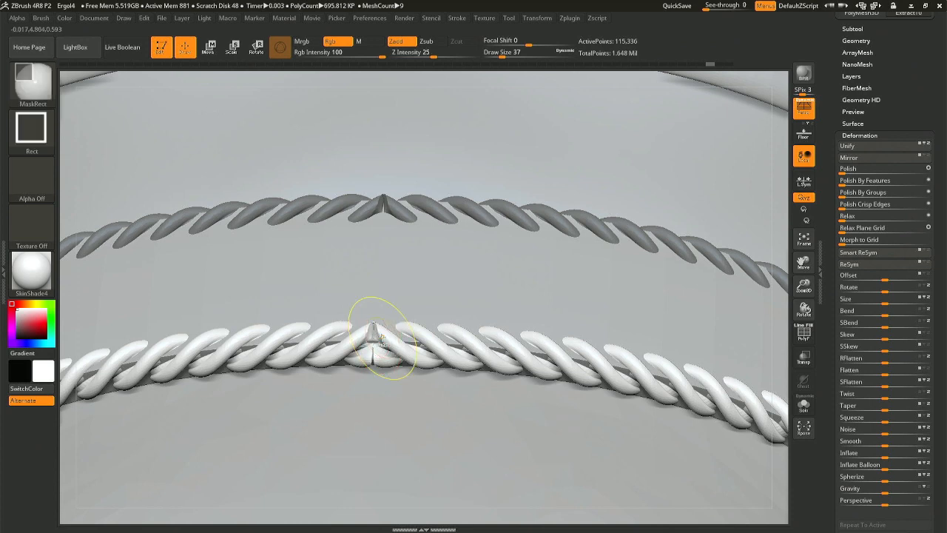
key(ctrl+a)
key(ctrl+i)
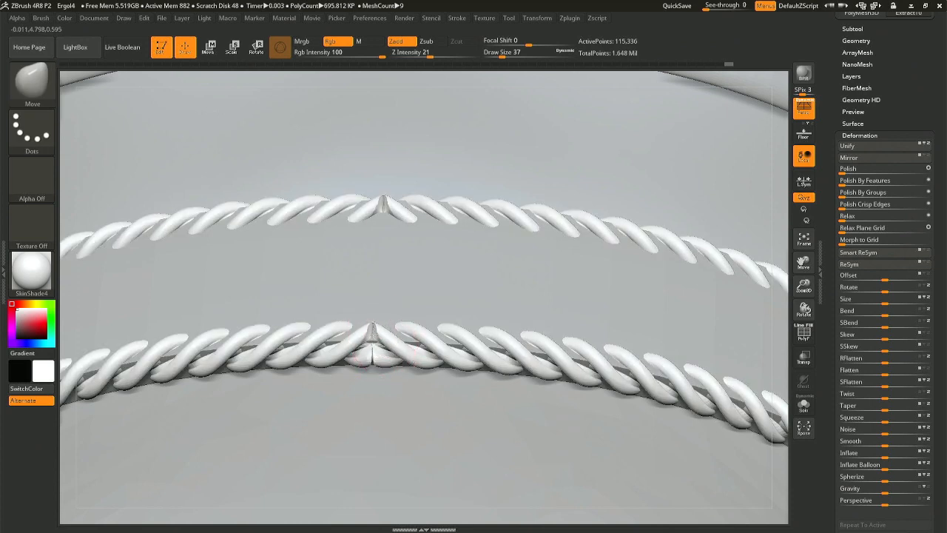
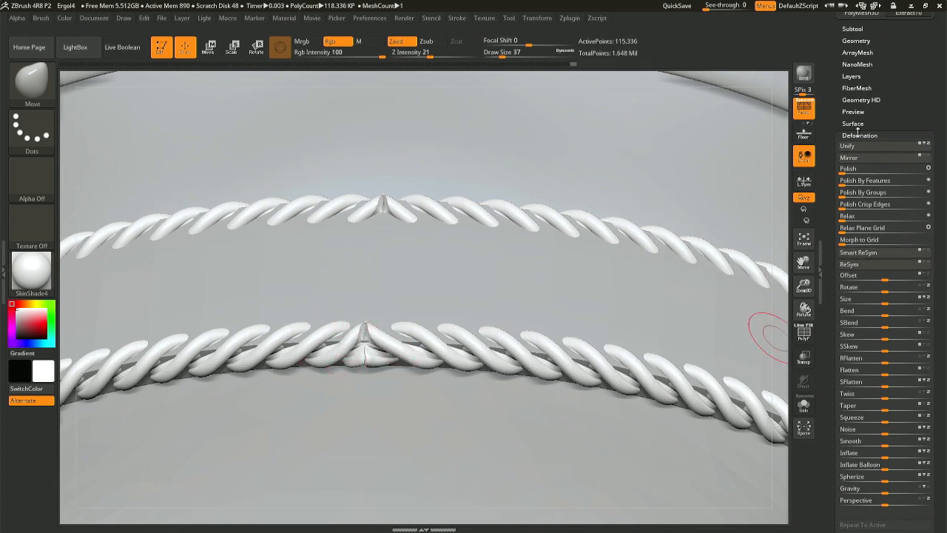
Mirror and weld the rope mesh to join its halves at the belt's back seam.
click(858, 41)
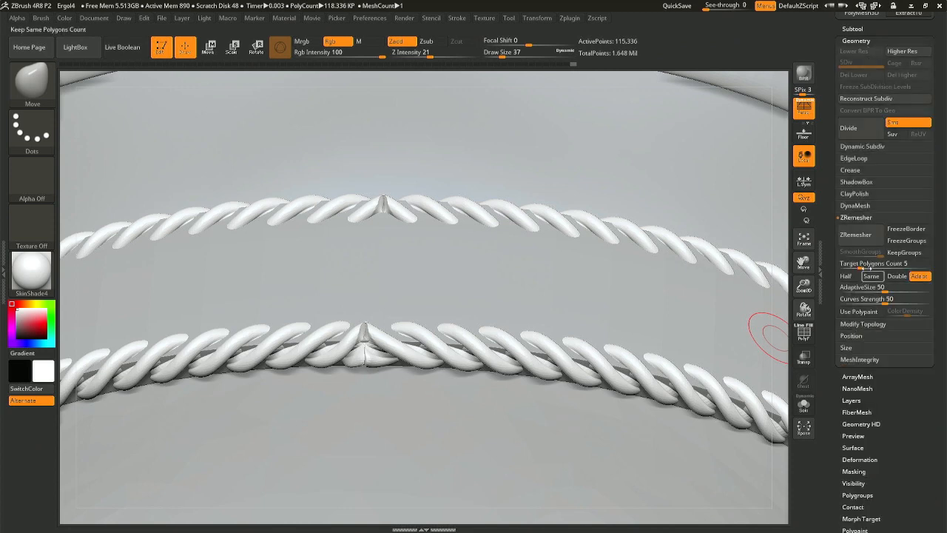
click(860, 327)
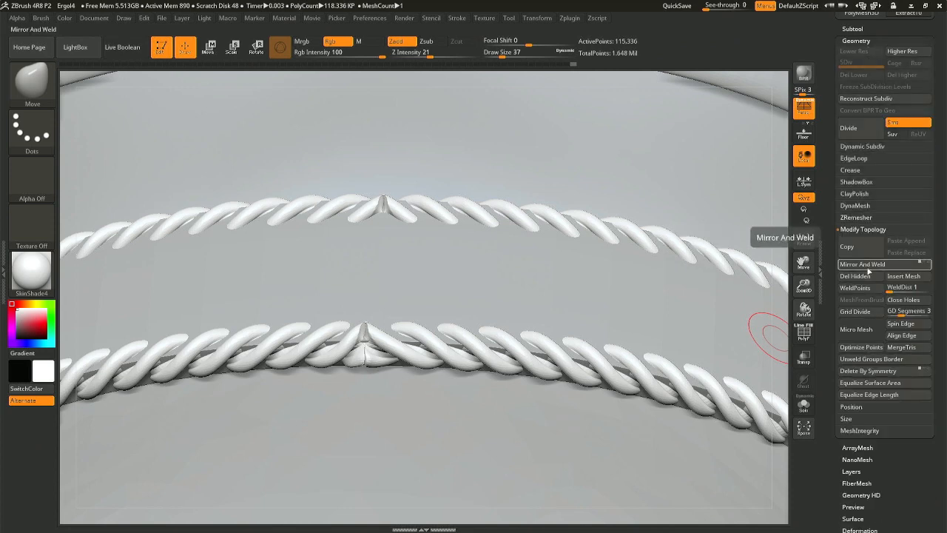
click(869, 265)
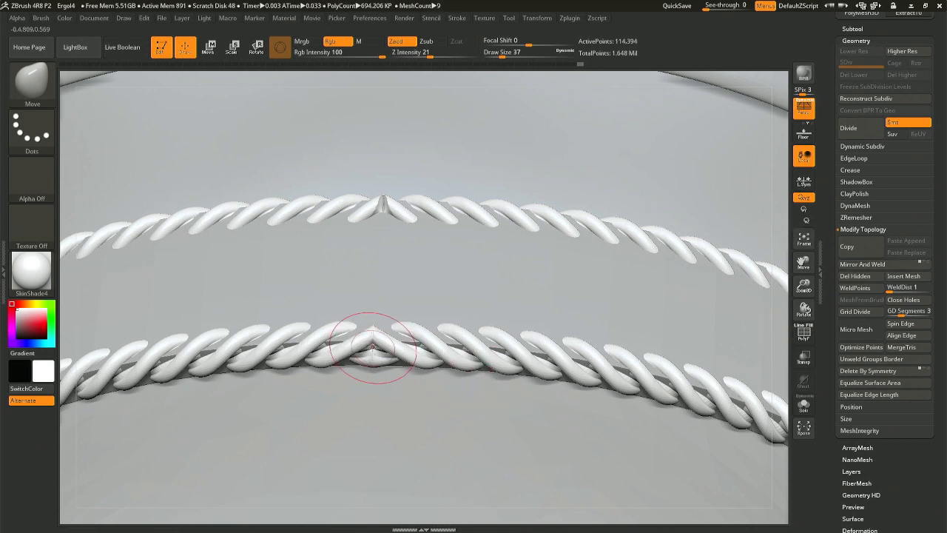
Smooth the welded join of the lower rope at the back seam, reducing the brush draw size to 12.
shift+drag(372, 346, 372, 344)
right_drag(381, 310, 374, 326)
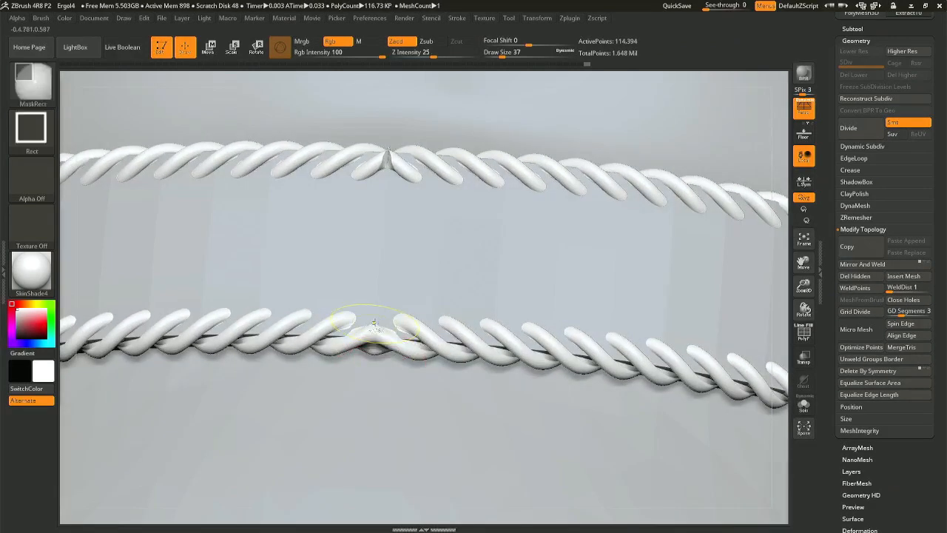
key(space)
click(385, 296)
shift+drag(374, 323, 375, 327)
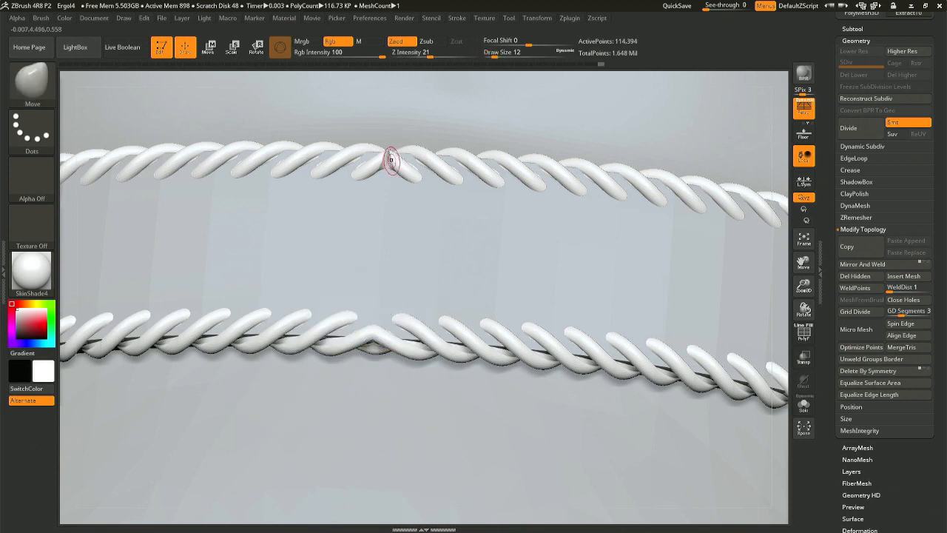
Pull the upper rope's strand ends together at the back seam with draw size 29, and mirror and weld the mesh.
mouse_move(391, 160)
right_down()
mouse_move(400, 205)
mouse_move(387, 154)
right_up()
key(space)
drag(388, 156, 393, 157)
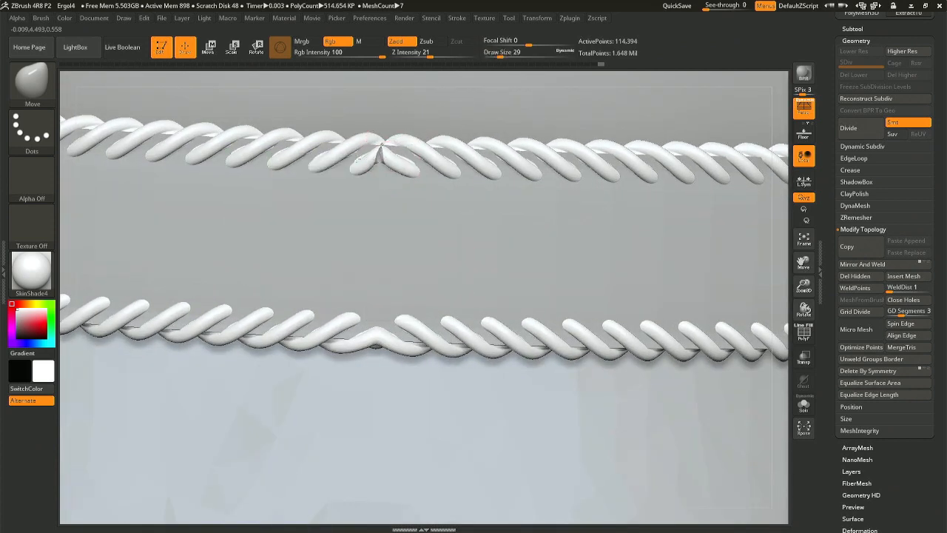
click(875, 266)
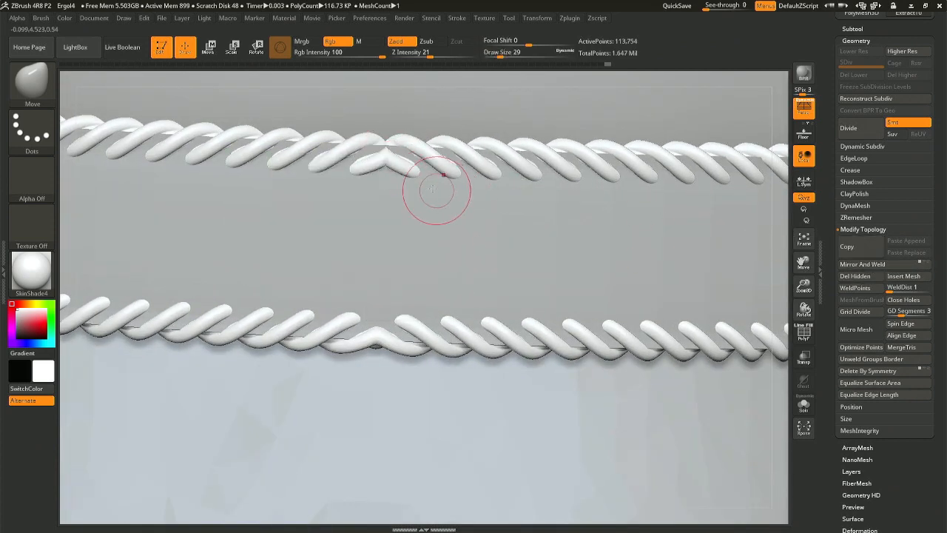
Smooth the upper rope's joined strand at the back seam with draw size 12, and mirror and weld the mesh again.
key(space)
drag(391, 157, 408, 169)
key(shift)
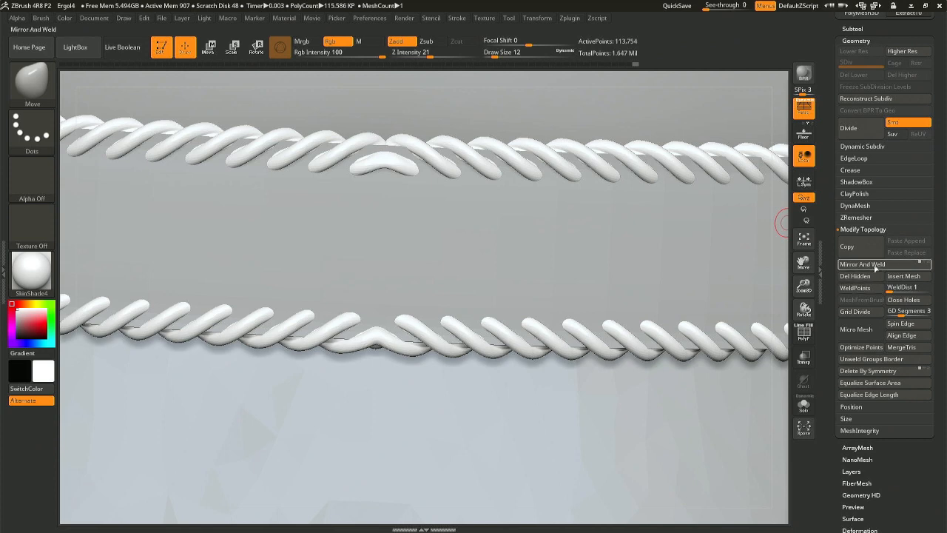
click(876, 266)
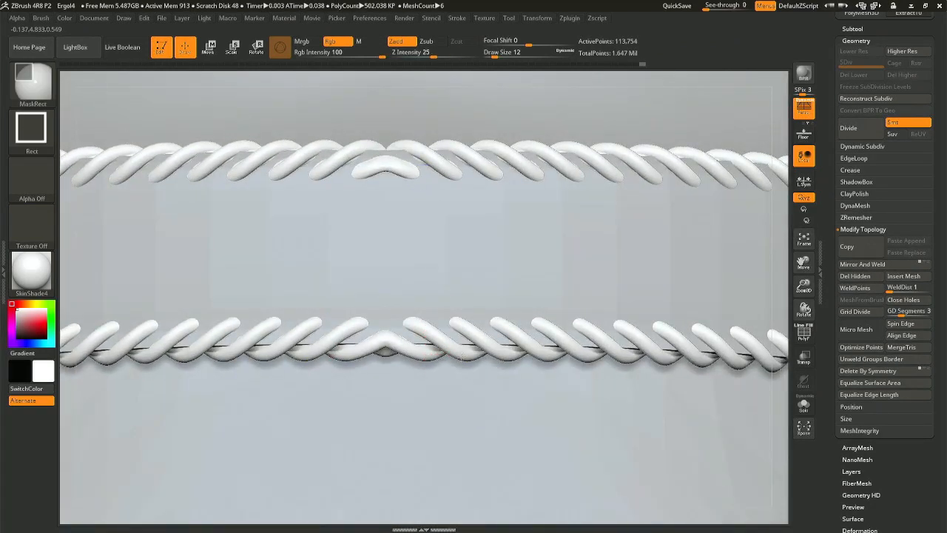
Reshape the lower rope's strands at the front seam with the Move Topological brush at draw size 31, and mirror and weld the mesh.
ctrl+right_drag(455, 389, 473, 342)
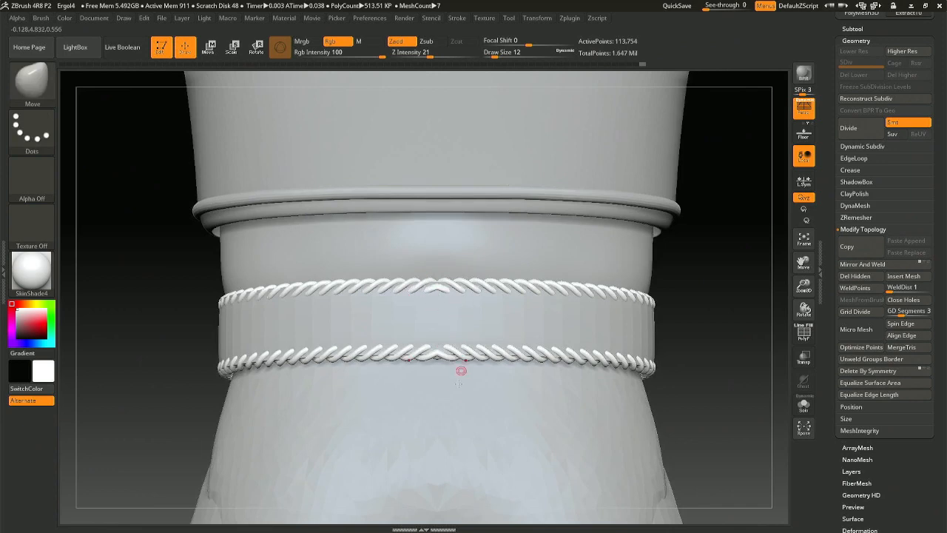
mouse_move(447, 371)
right_down()
mouse_move(508, 380)
mouse_move(534, 333)
mouse_move(530, 319)
mouse_move(425, 408)
right_up()
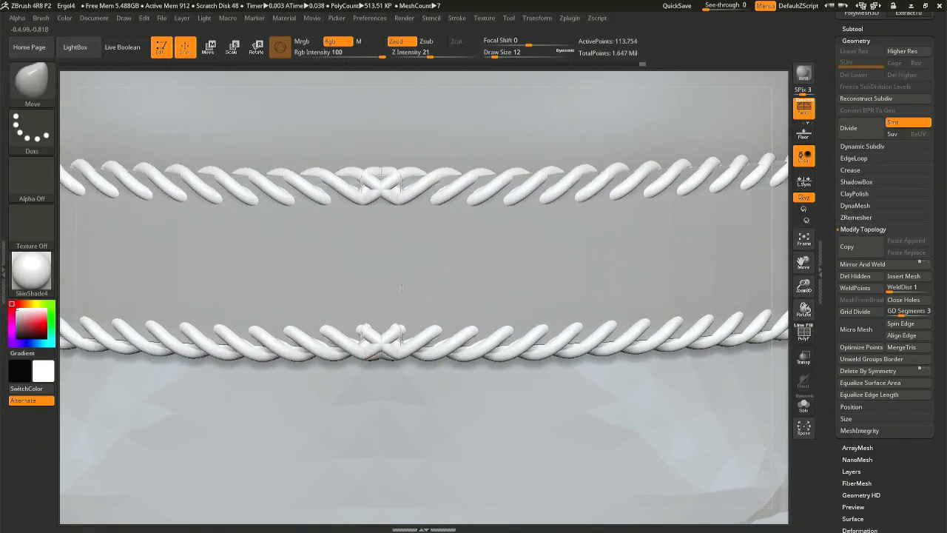
mouse_move(400, 327)
alt+right_down()
mouse_move(419, 260)
mouse_move(389, 287)
alt+right_up()
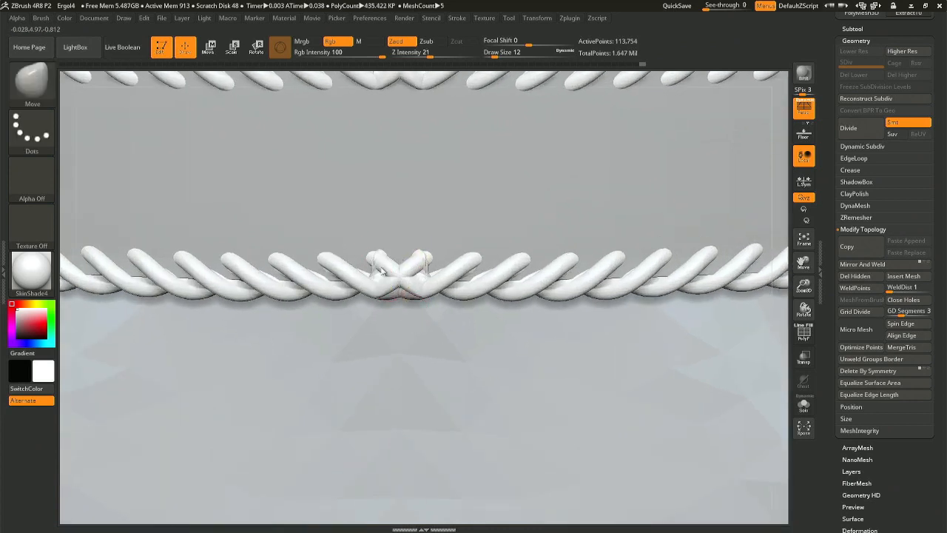
key(space)
drag(379, 270, 385, 268)
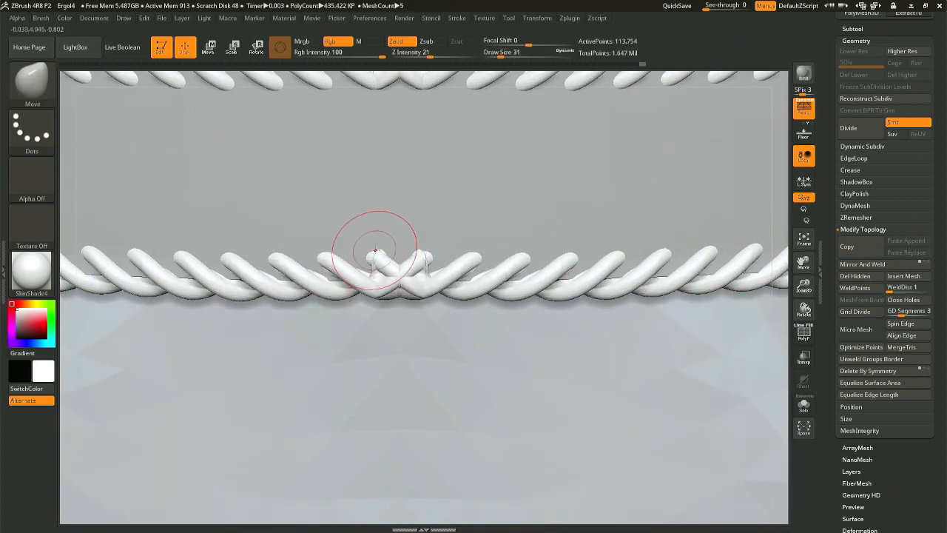
key(b)
key(m)
key(t)
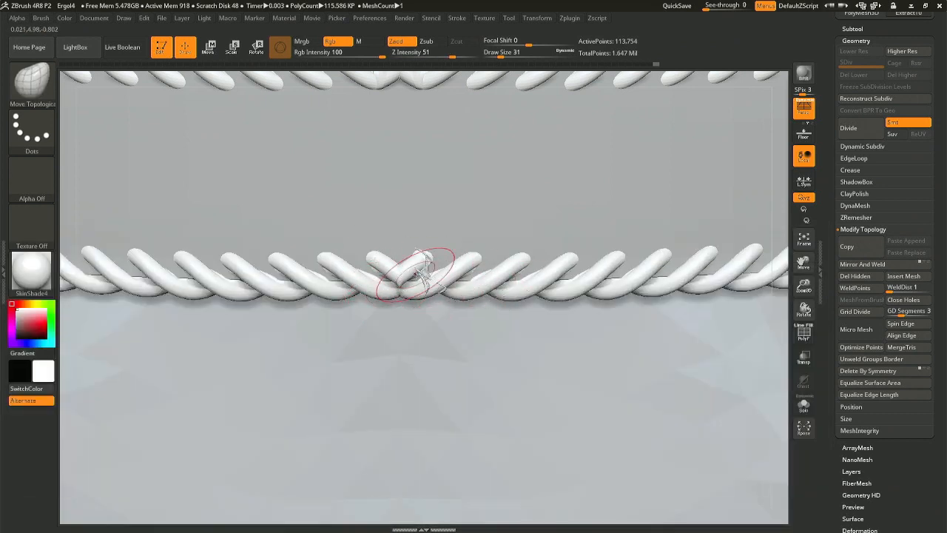
key(ctrl)
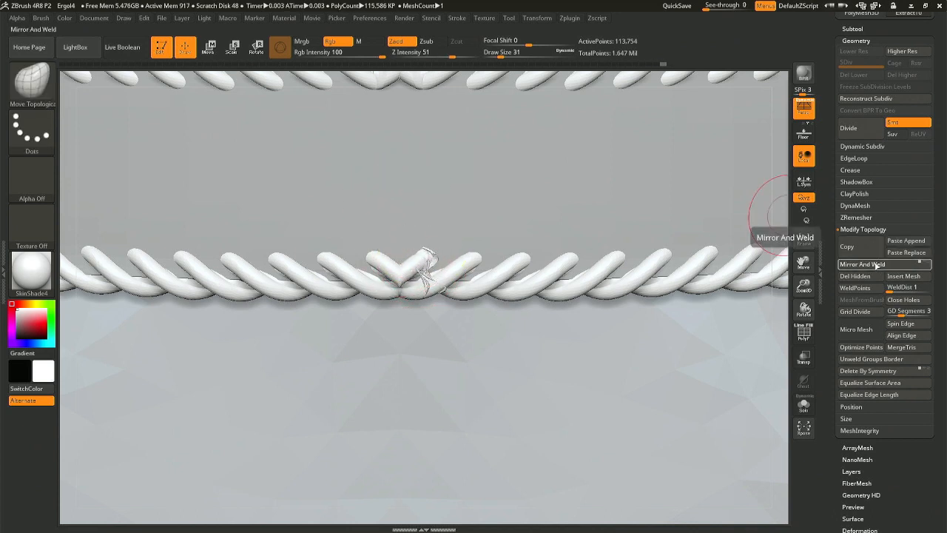
click(876, 263)
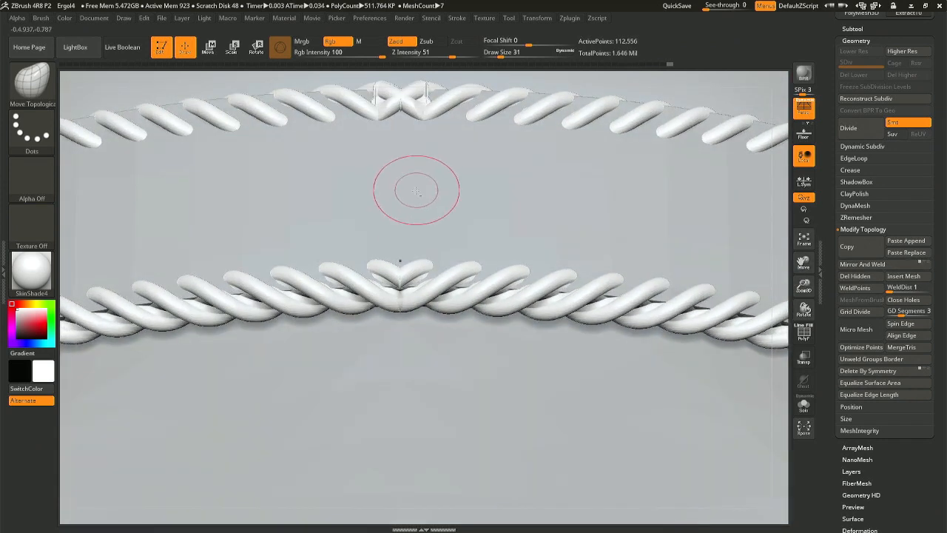
Drag the upper rope's strands past the centre of the front seam with Move Topological, and mirror and weld the mesh.
mouse_move(417, 190)
alt+right_down()
mouse_move(423, 370)
mouse_move(414, 351)
alt+right_up()
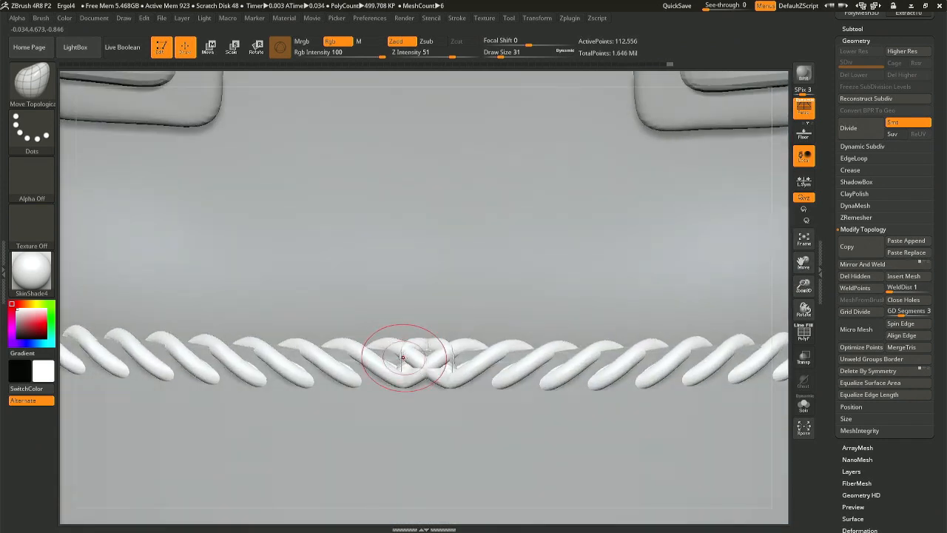
drag(402, 357, 419, 359)
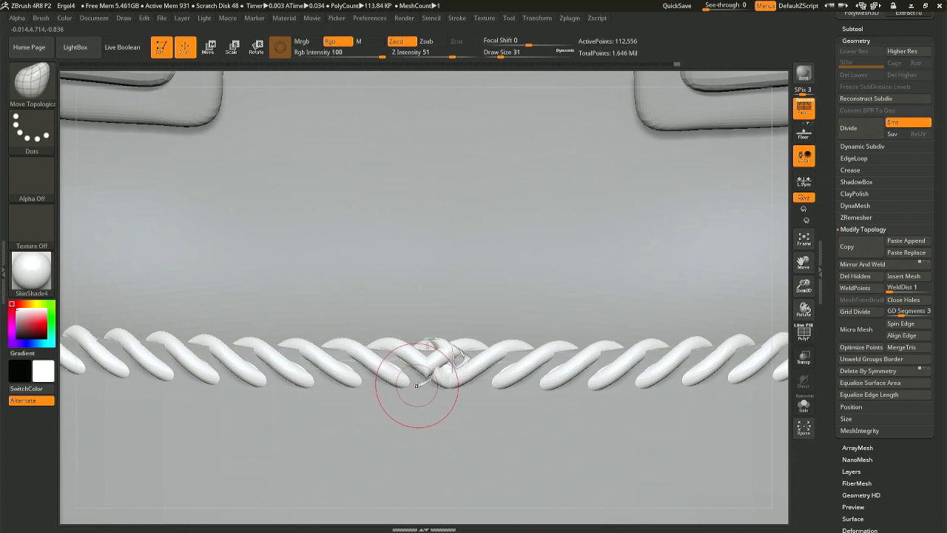
right_drag(442, 342, 433, 367)
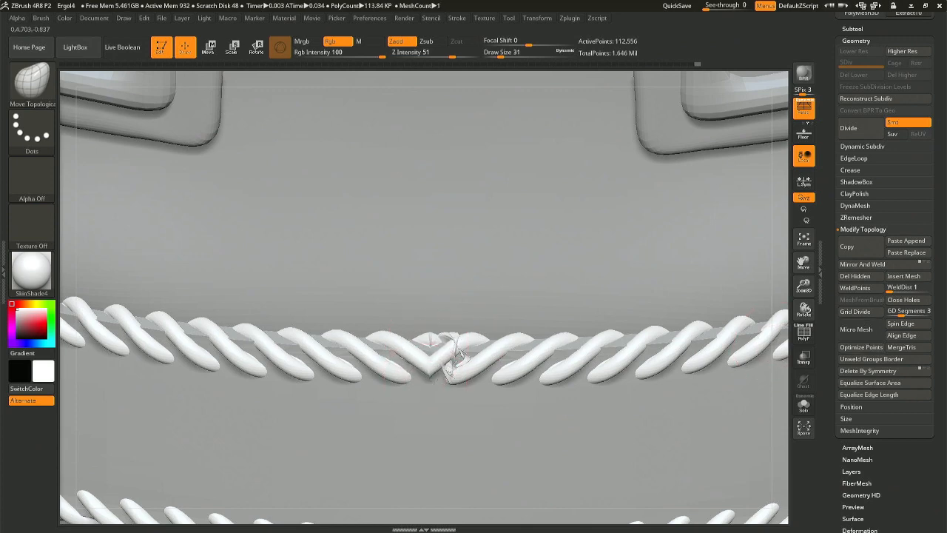
click(878, 268)
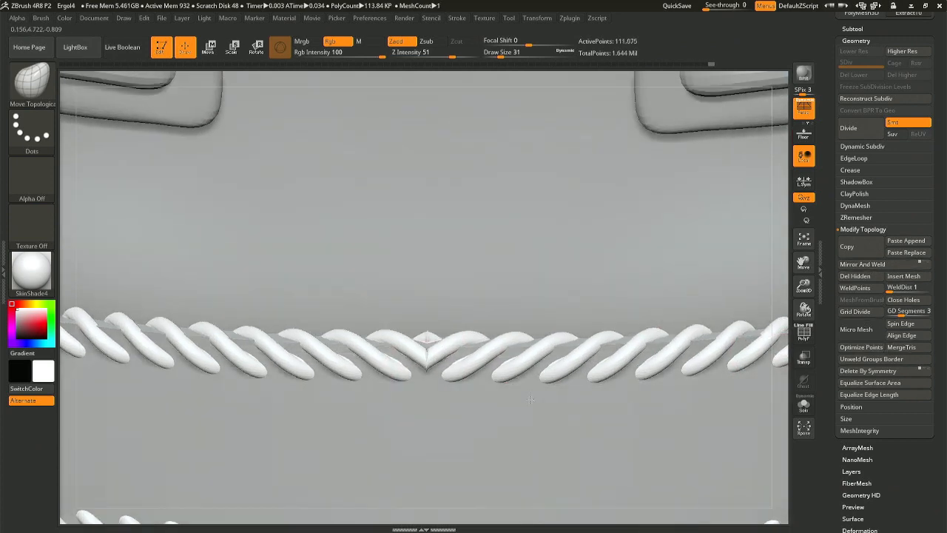
Smooth the V-shaped join of the upper rope at the front seam with draw size 11.
key(space)
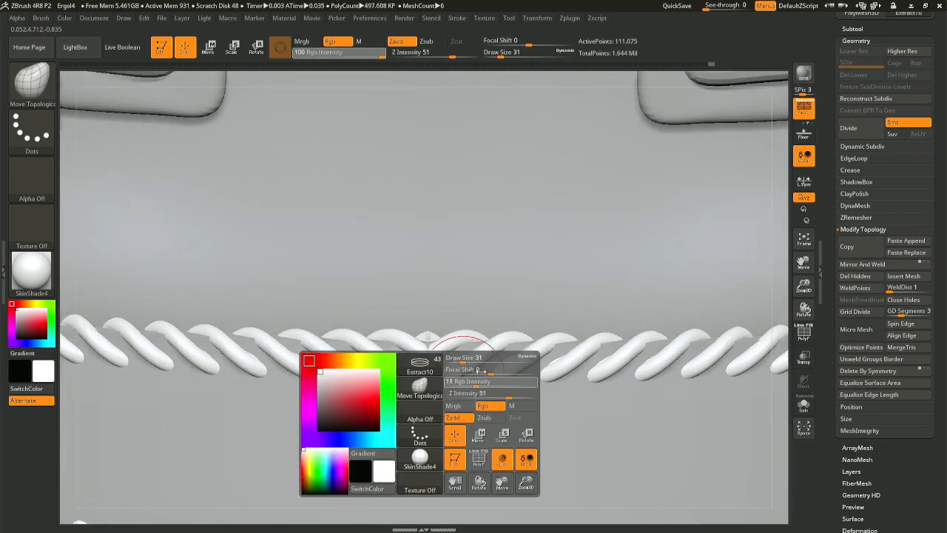
mouse_move(481, 370)
mouse_down()
mouse_move(496, 373)
mouse_move(504, 360)
mouse_up()
key(space)
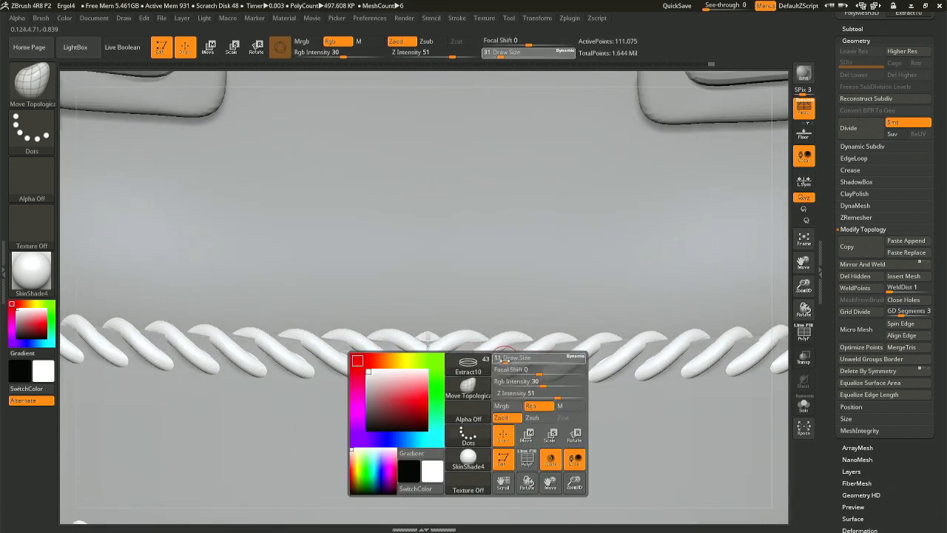
key(shift)
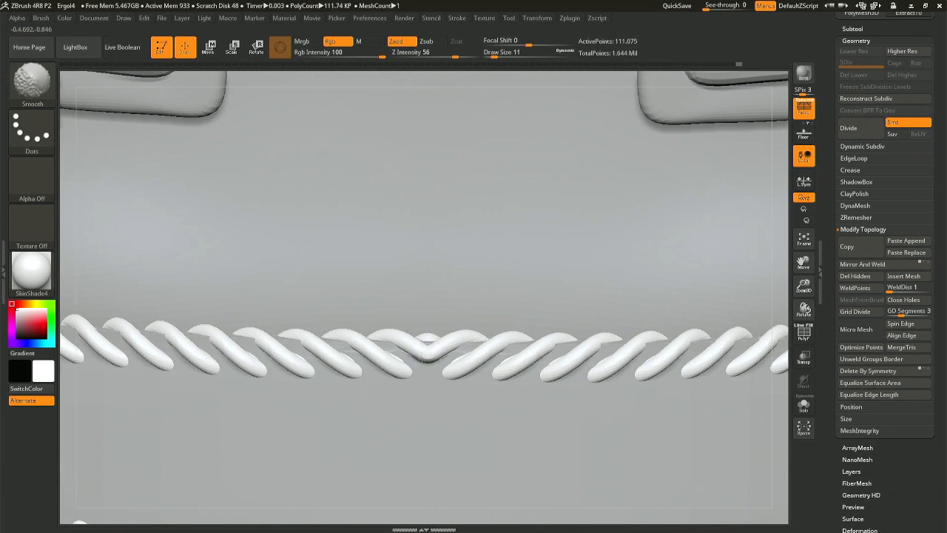
mouse_move(449, 404)
mouse_down()
mouse_move(449, 370)
mouse_move(444, 436)
mouse_up()
right_drag(447, 378, 449, 363)
Smooth the V-shaped join of the lower rope's upper strands at the front seam.
alt+right_drag(504, 464, 533, 237)
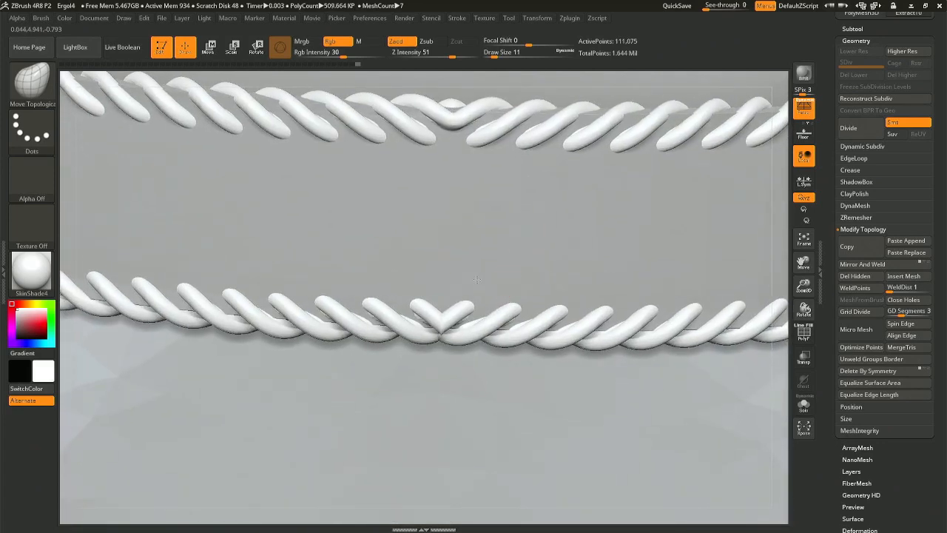
key(ctrl)
ctrl+right_drag(487, 268, 477, 325)
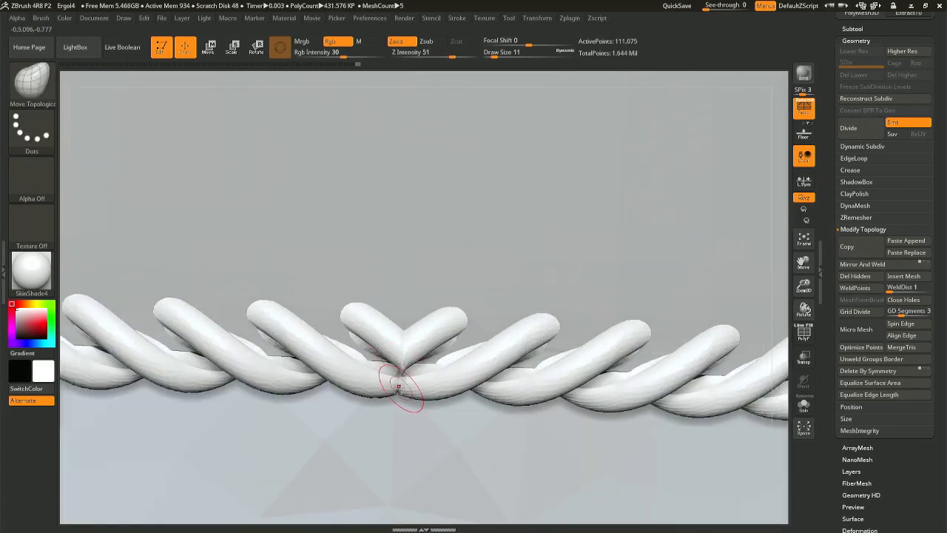
mouse_move(456, 385)
right_down()
mouse_move(431, 379)
mouse_move(420, 363)
right_up()
key(shift)
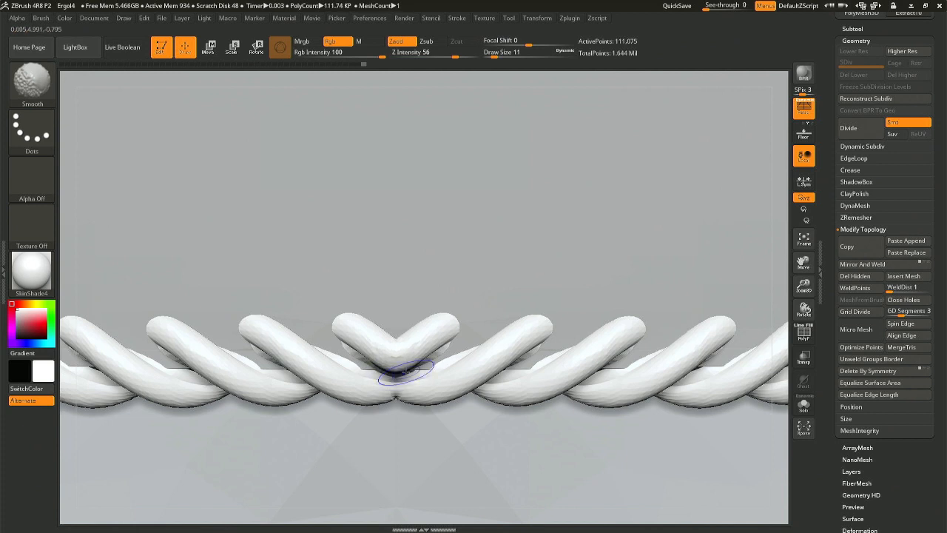
Pull the lower rope's bottom strand across the front centre with Move Topological at draw size 18, and mirror and weld the mesh.
alt+right_drag(449, 448, 477, 374)
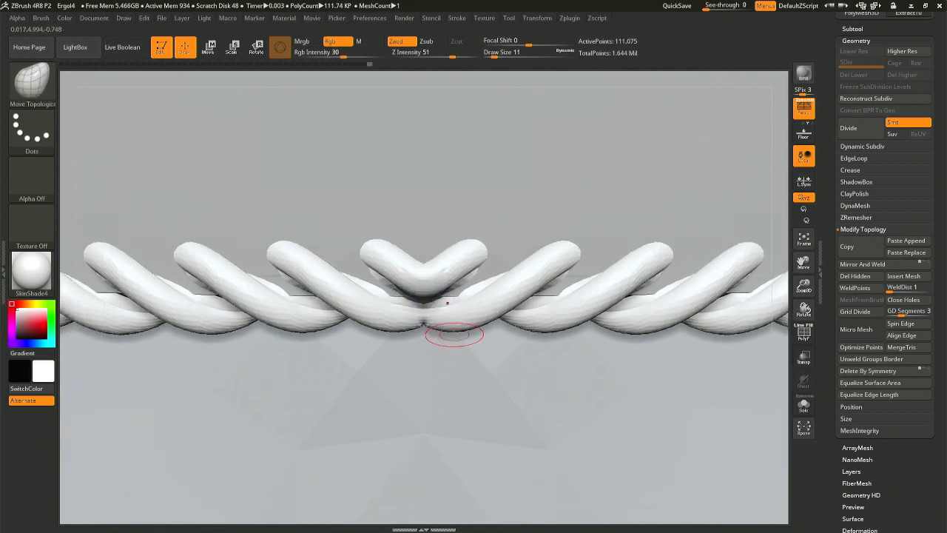
key(space)
mouse_move(449, 332)
mouse_down()
mouse_move(415, 331)
mouse_move(432, 330)
mouse_up()
key(space)
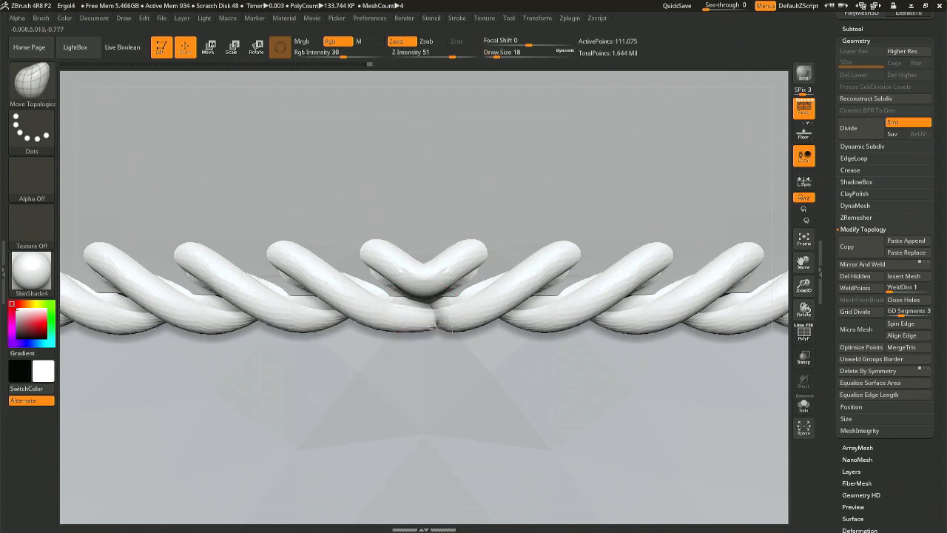
click(862, 264)
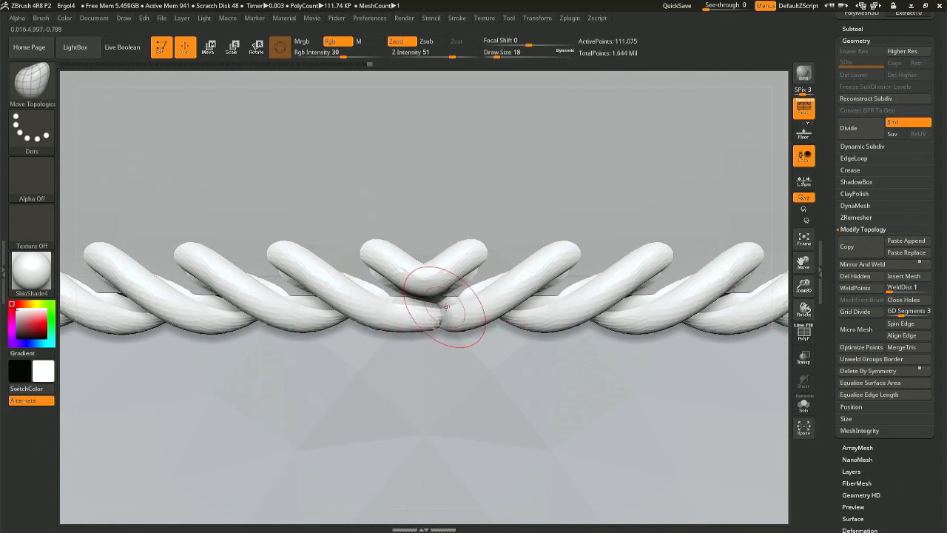
Smooth the lower rope's bottom strand at the front seam, including its underside.
shift+drag(433, 313, 412, 307)
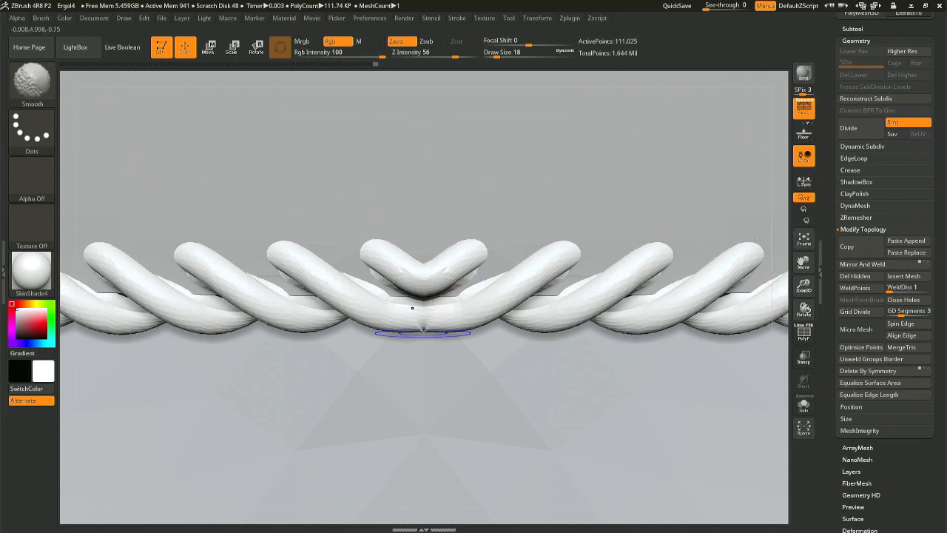
mouse_move(417, 331)
right_down()
mouse_move(434, 279)
mouse_move(425, 296)
mouse_move(425, 240)
mouse_move(401, 313)
right_up()
key(shift)
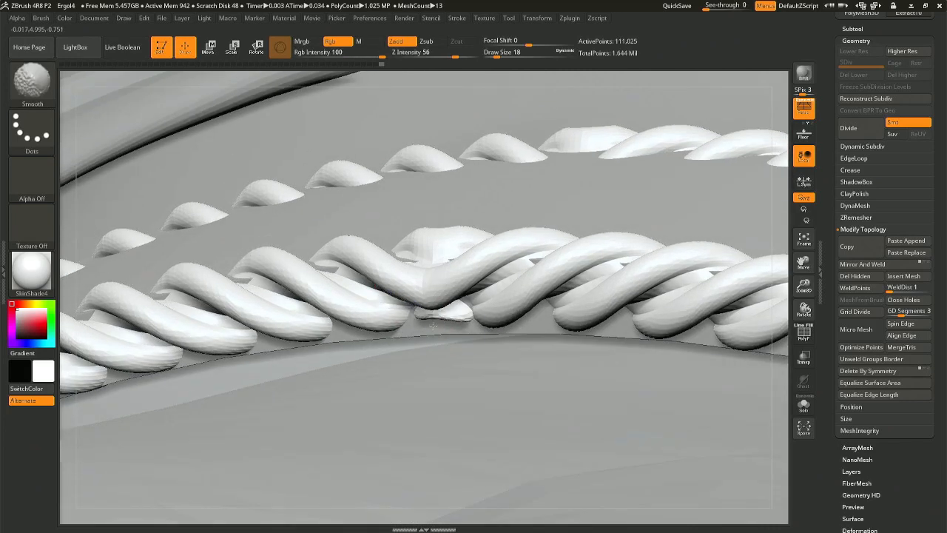
shift+drag(447, 321, 437, 320)
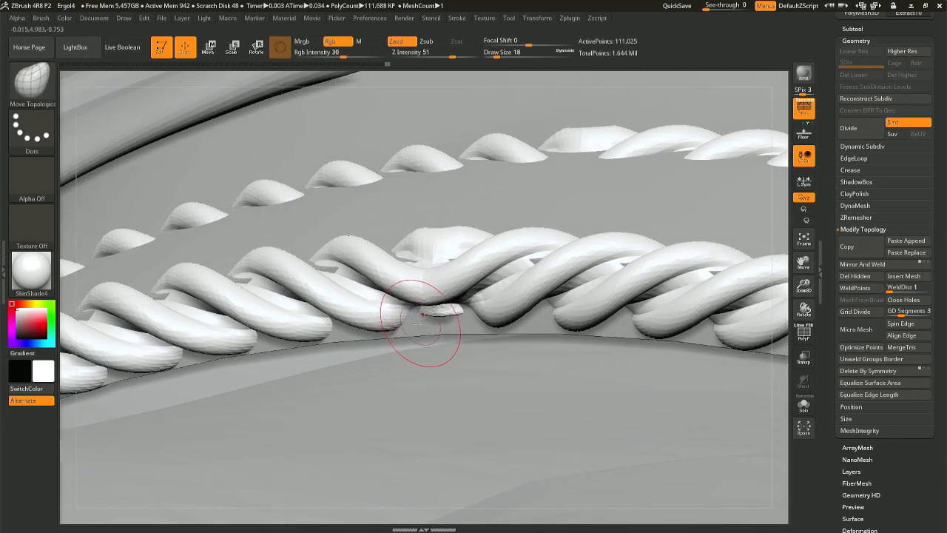
Switch to the Move brush at draw size 44 and adjust the strands around the lower rope's front seam.
right_drag(420, 323, 454, 351)
ctrl+right_drag(477, 404, 465, 342)
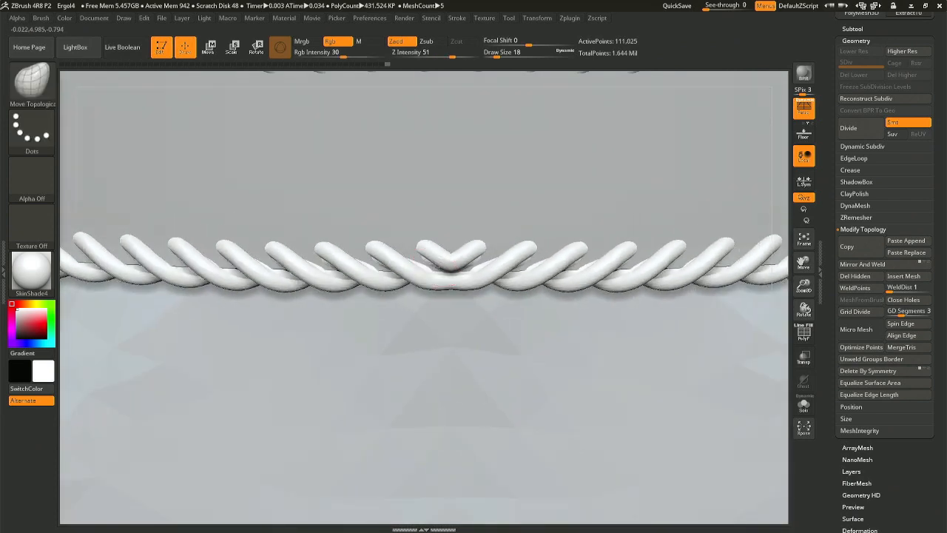
key(space)
drag(444, 265, 426, 281)
key(space)
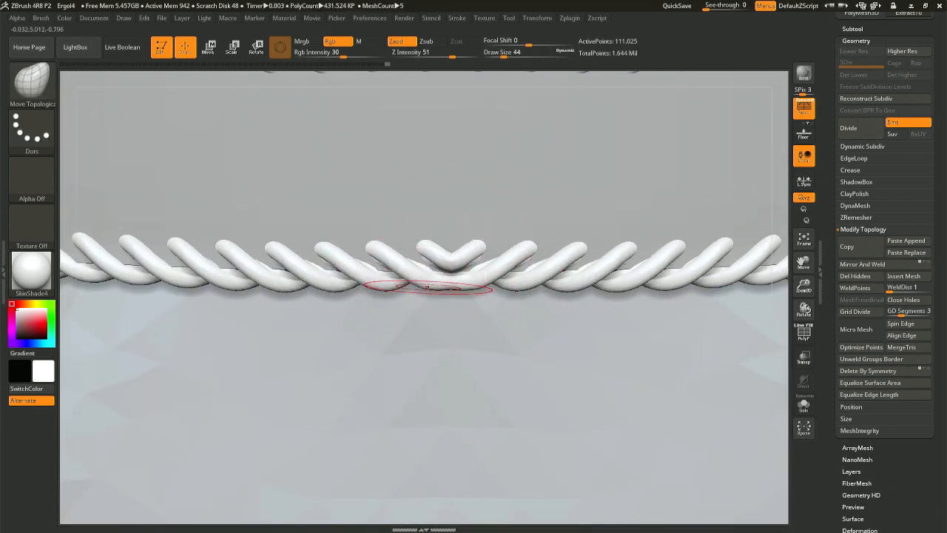
key(b)
key(m)
key(v)
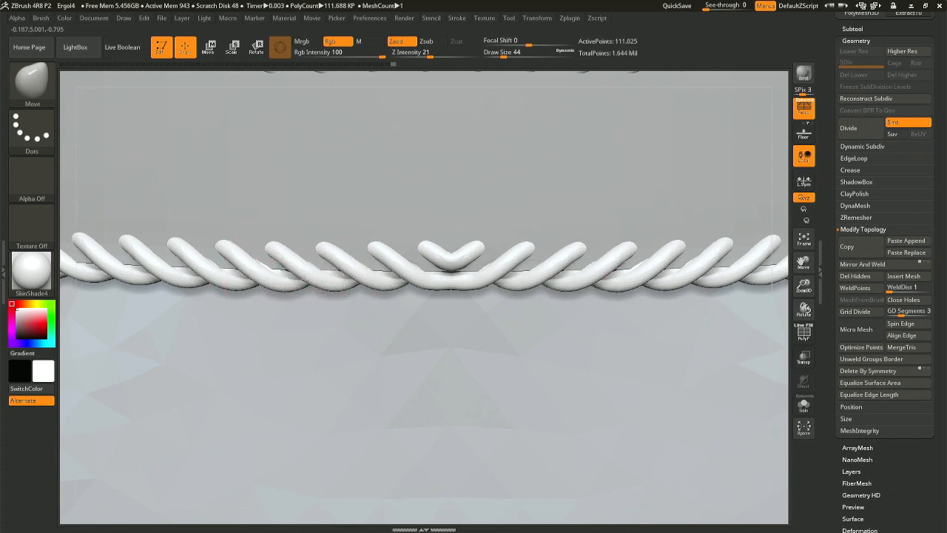
Set the Move brush's draw size to 39 and reshape the strands at the upper rope's front seam.
key(space)
key(space)
mouse_move(274, 280)
mouse_down()
mouse_move(256, 280)
mouse_move(477, 311)
mouse_move(433, 370)
mouse_move(402, 328)
mouse_move(448, 202)
mouse_move(497, 296)
mouse_up()
key(ctrl)
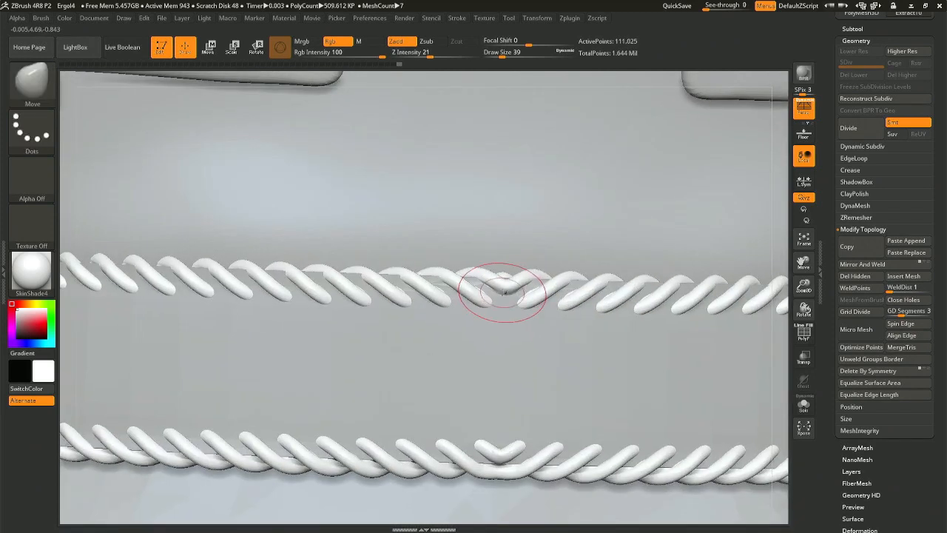
drag(577, 295, 663, 297)
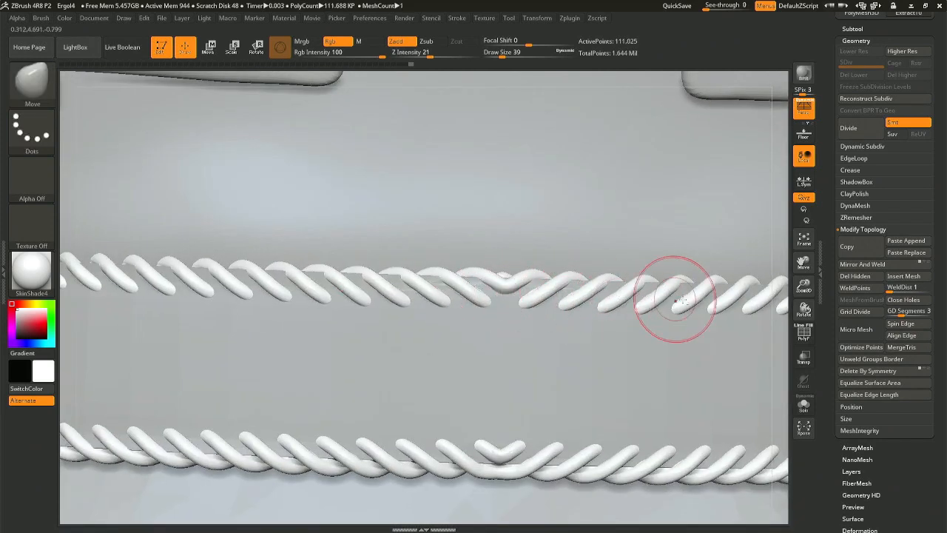
Isolate the two ropes, mask the lower one, and show the rest of the character again.
right_drag(276, 284, 570, 315)
right_drag(570, 314, 686, 418)
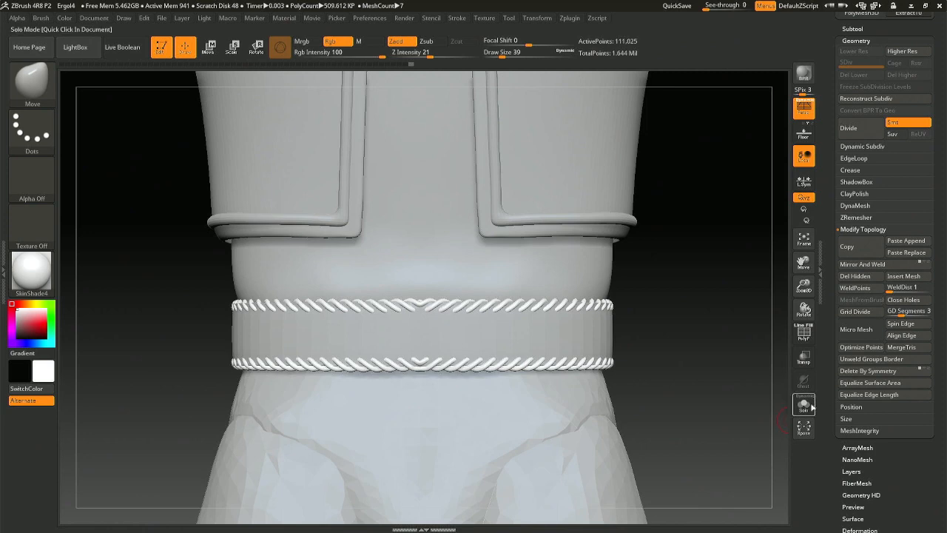
click(804, 404)
ctrl+drag(694, 447, 63, 338)
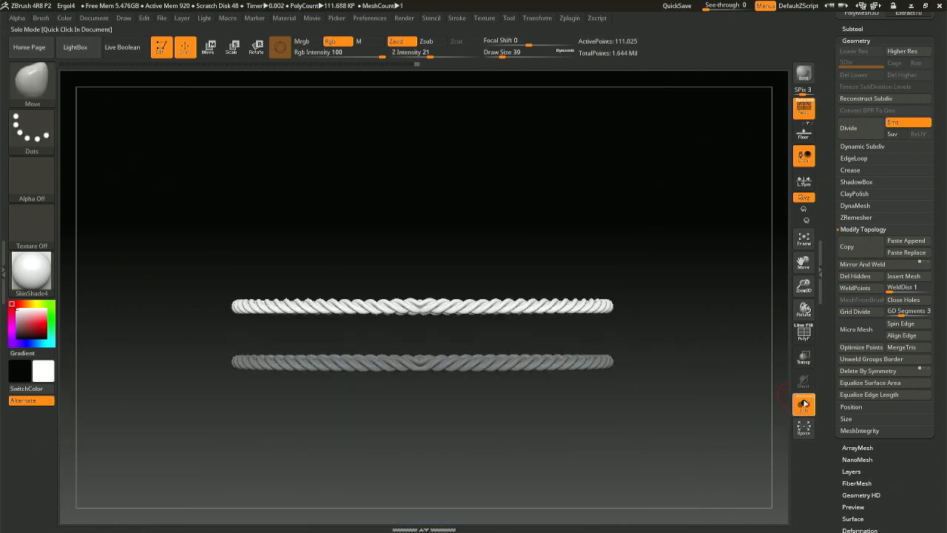
click(805, 404)
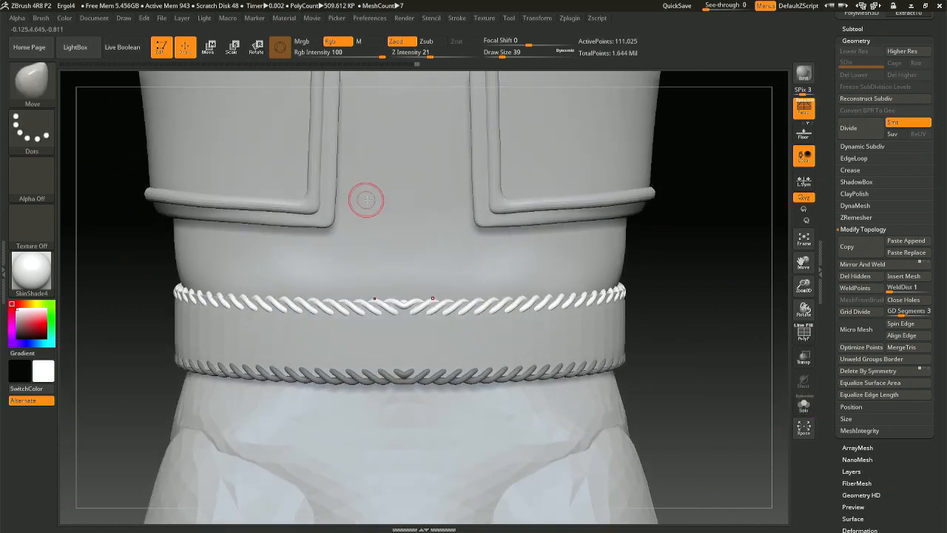
key(t)
drag(388, 170, 396, 210)
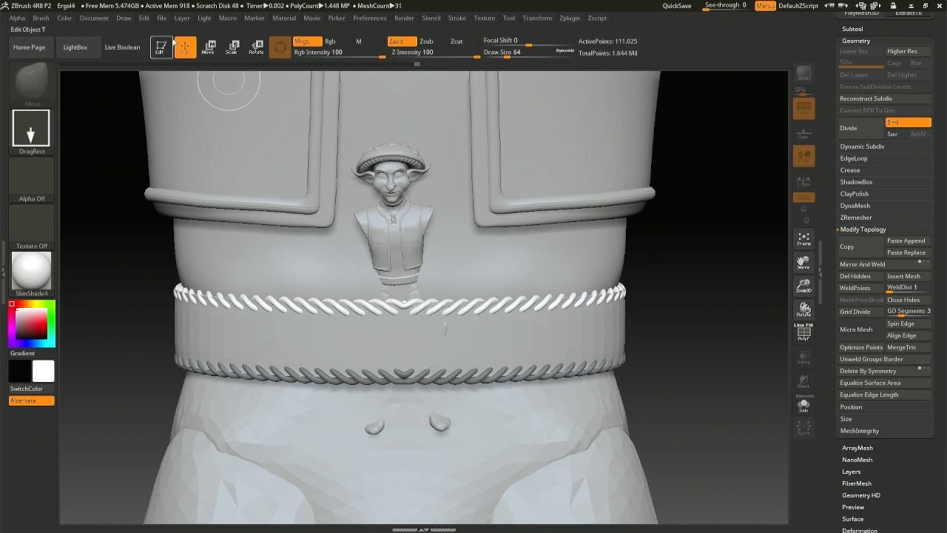
key(ctrl+z)
key(f)
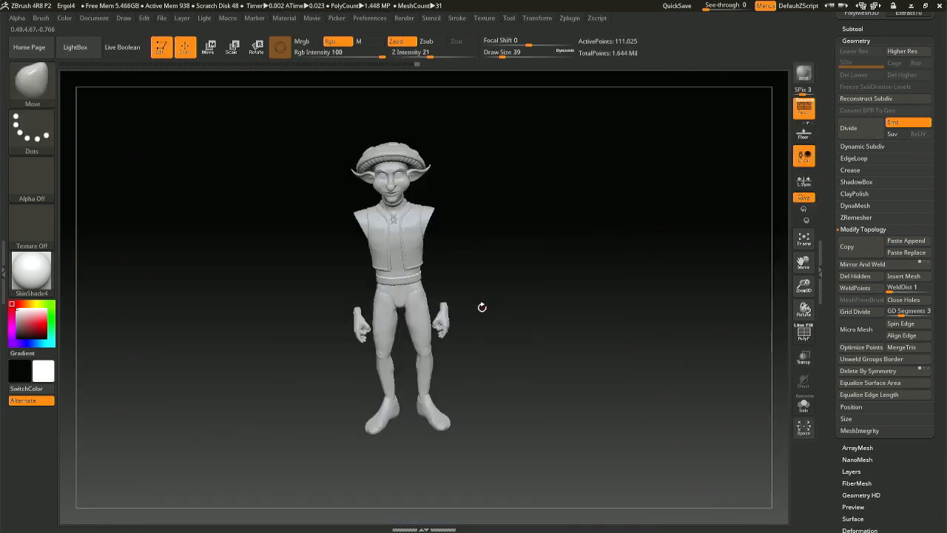
drag(476, 301, 481, 283)
mouse_move(480, 280)
ctrl+right_down()
mouse_move(523, 363)
mouse_move(544, 465)
ctrl+right_up()
alt+right_drag(351, 184, 352, 249)
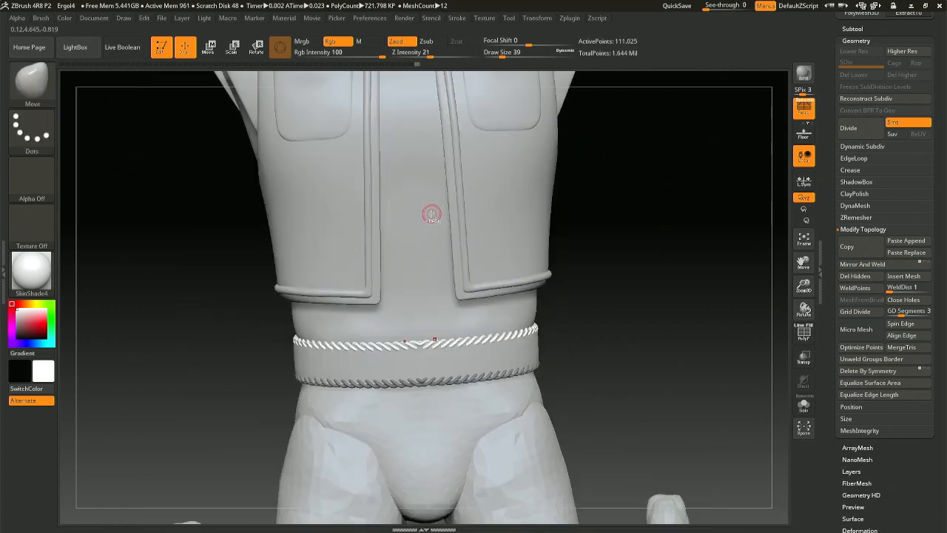
ctrl+right_drag(432, 214, 448, 328)
alt+right_drag(372, 338, 388, 264)
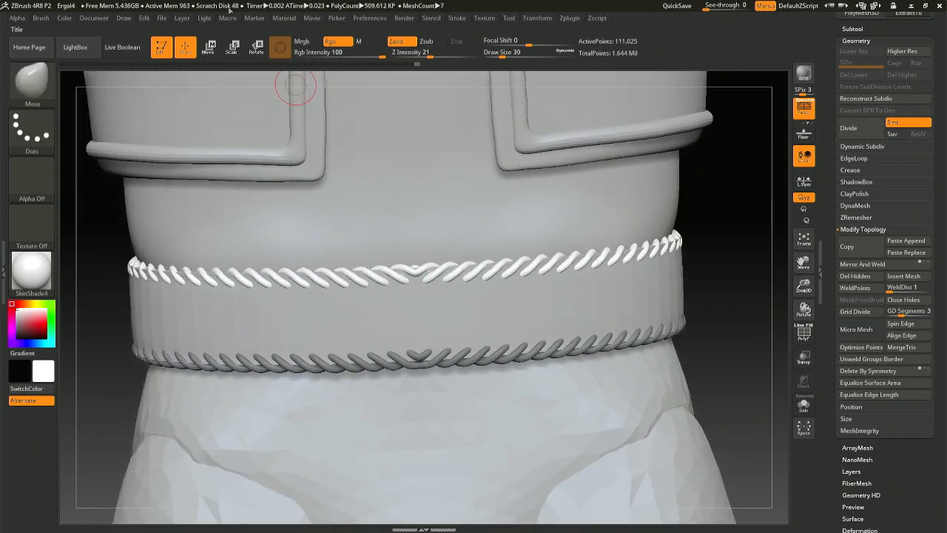
Set the draw size to 154 and move the unmasked upper rope slightly down with the gizmo.
key(space)
drag(309, 285, 326, 284)
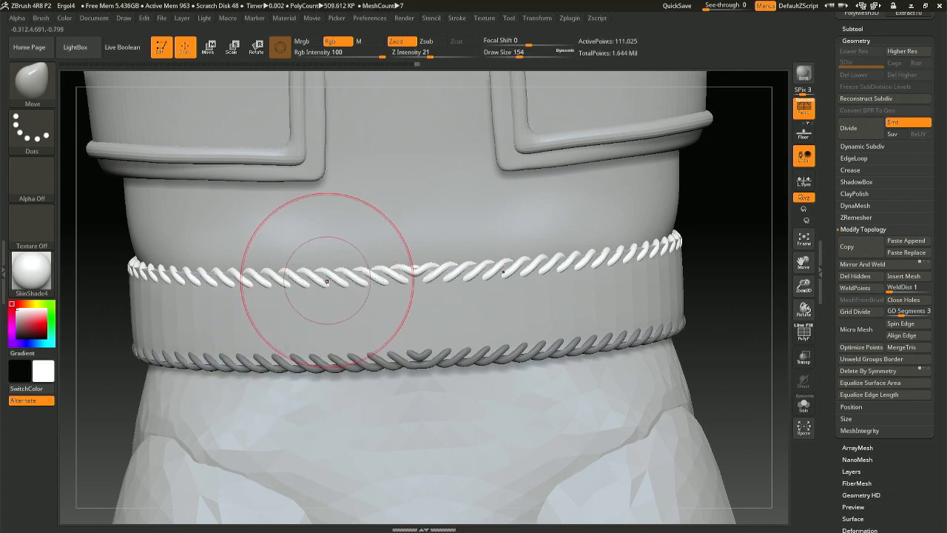
shift+right_drag(326, 280, 329, 264)
key(r)
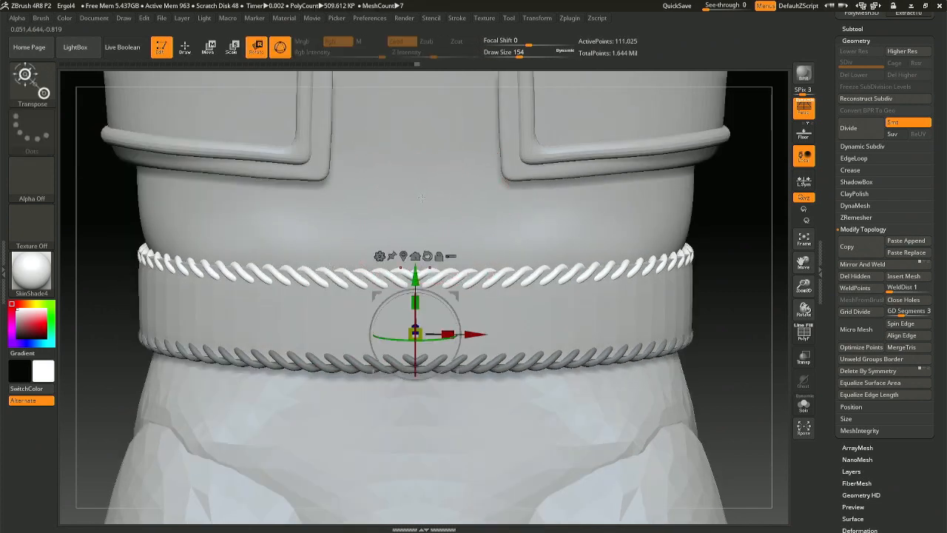
drag(415, 277, 415, 279)
click(194, 53)
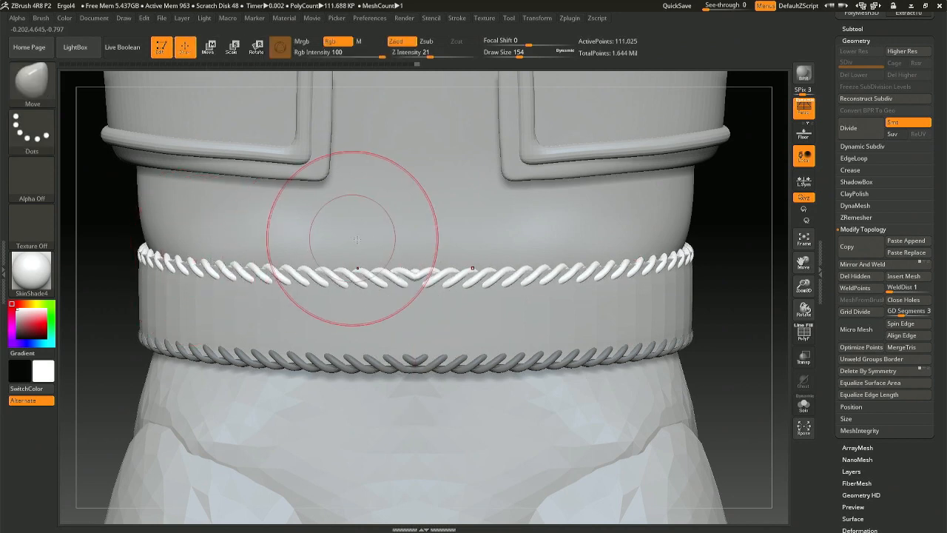
Scale the upper rope slightly wider from side to side with the gizmo.
key(r)
drag(446, 333, 448, 332)
click(189, 49)
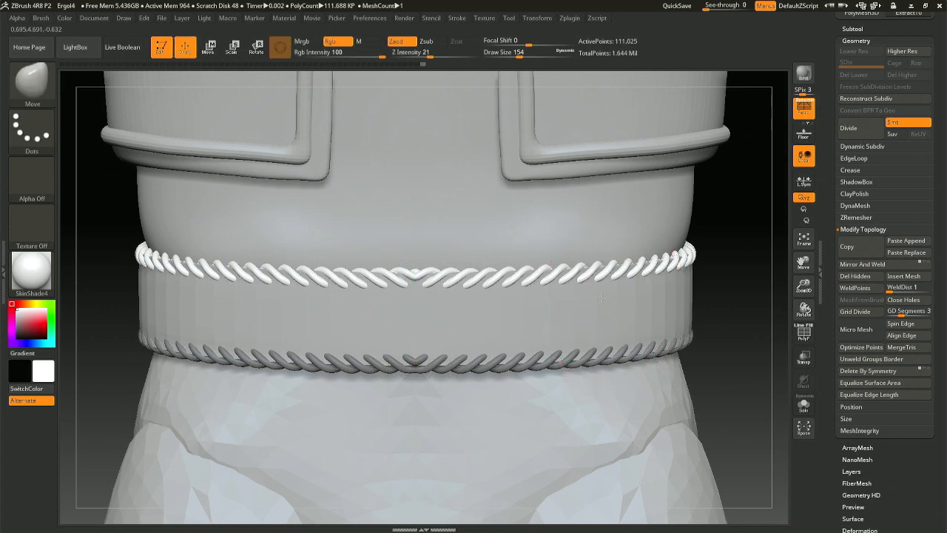
Check the upper rope's fit at the belt's side and nudge the rope slightly upward with the gizmo.
right_drag(740, 257, 298, 245)
right_drag(533, 259, 438, 271)
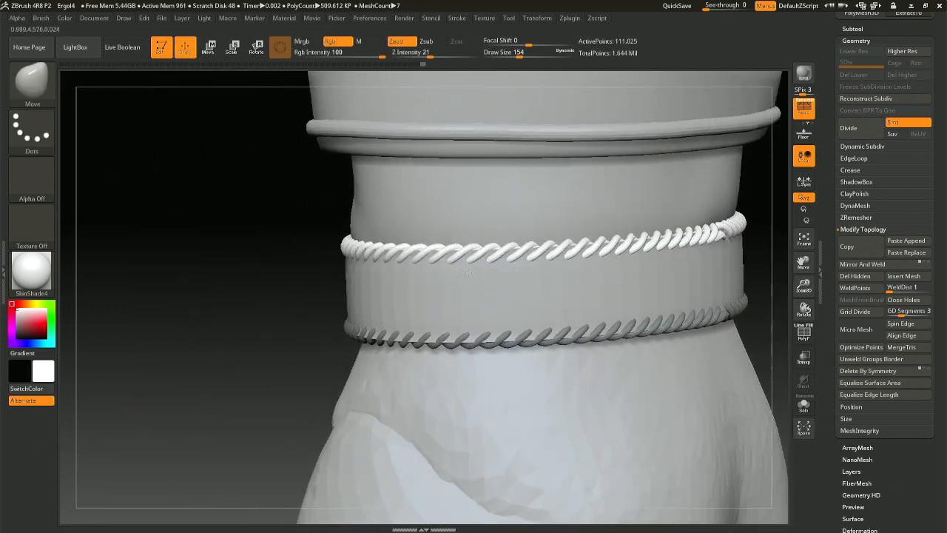
alt+right_drag(567, 233, 427, 236)
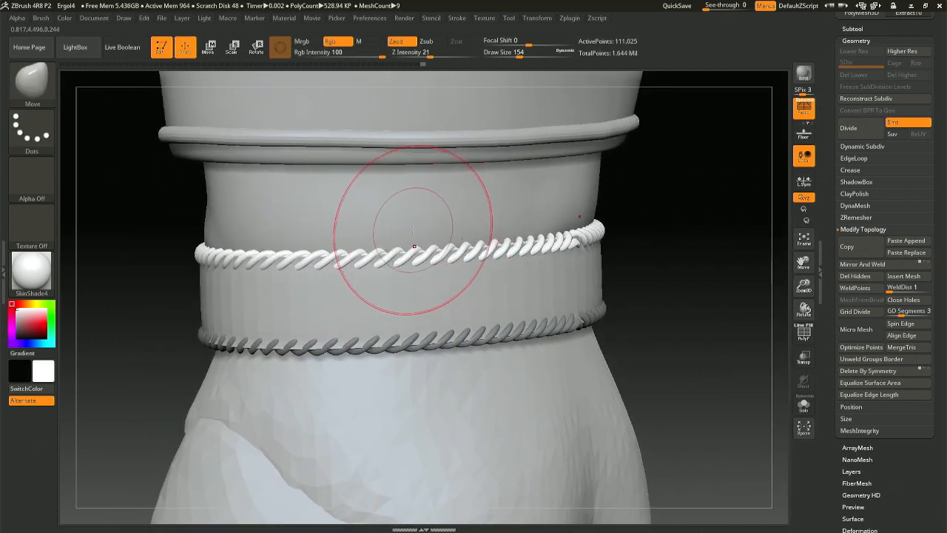
key(t)
key(t)
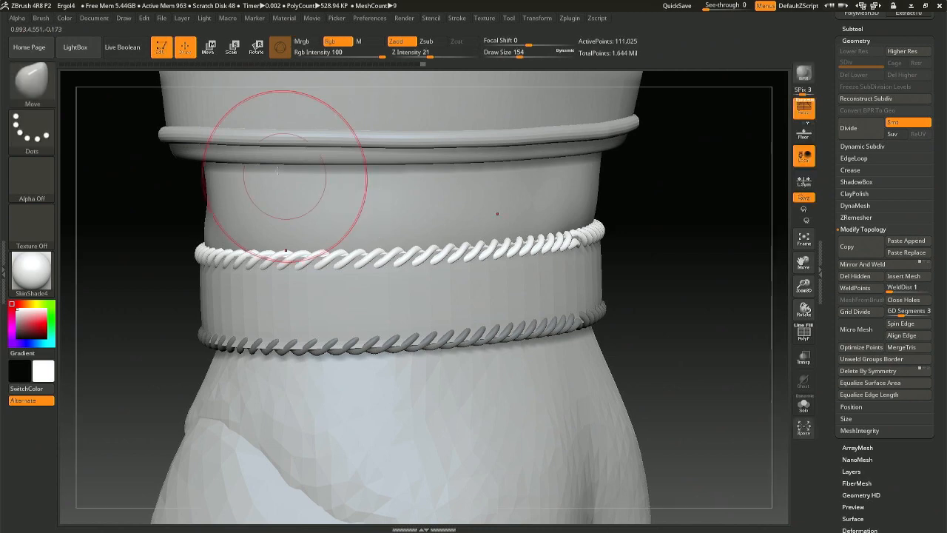
key(r)
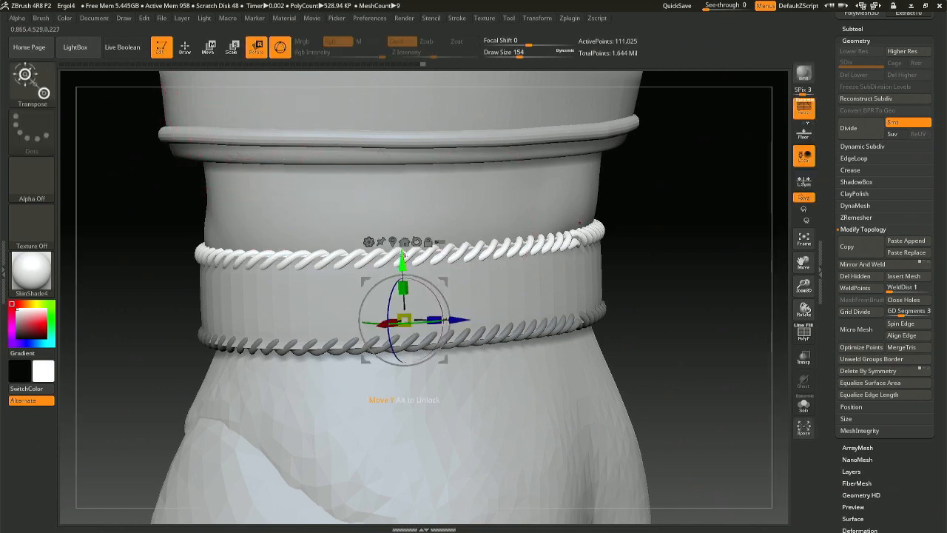
drag(402, 259, 403, 255)
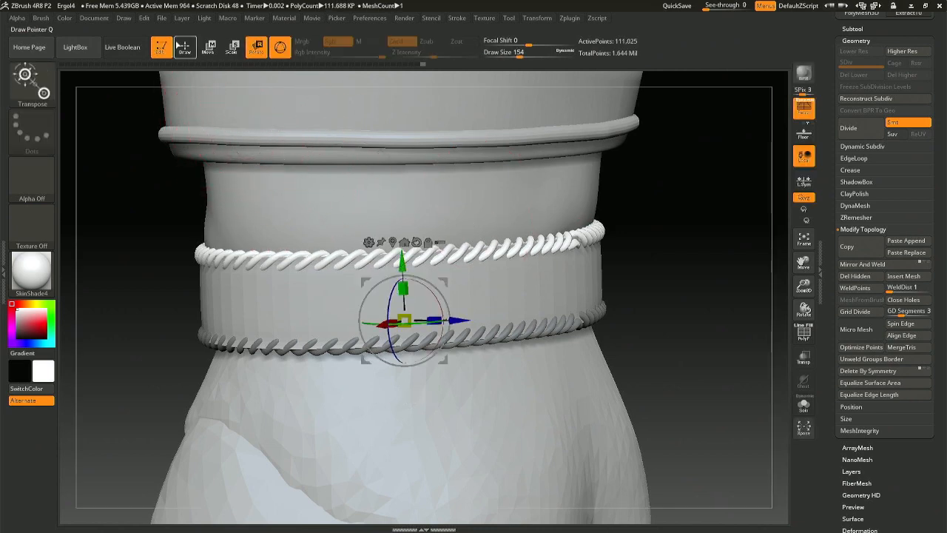
click(178, 46)
Invert the mask to free the lower rope and nudge it slightly upward along the belt's lower edge.
drag(618, 229, 517, 210)
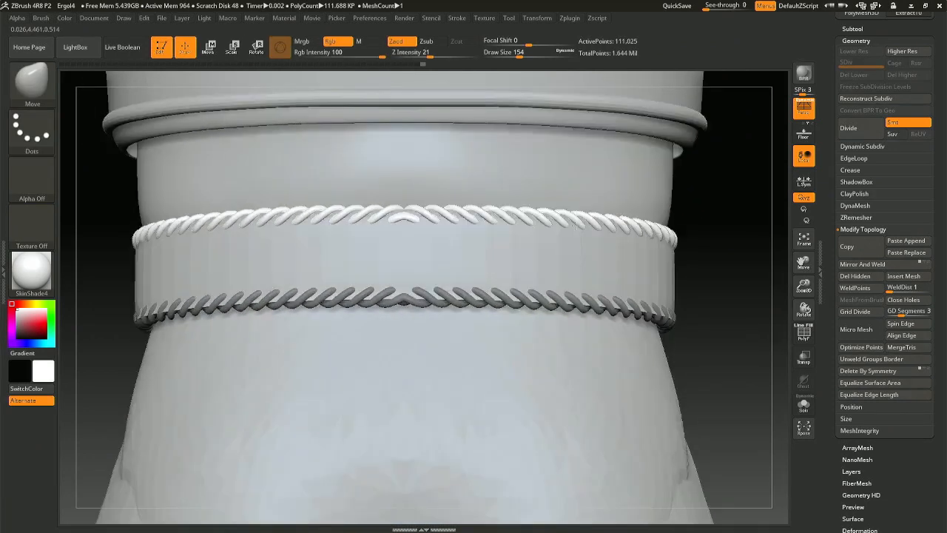
alt+click(479, 308)
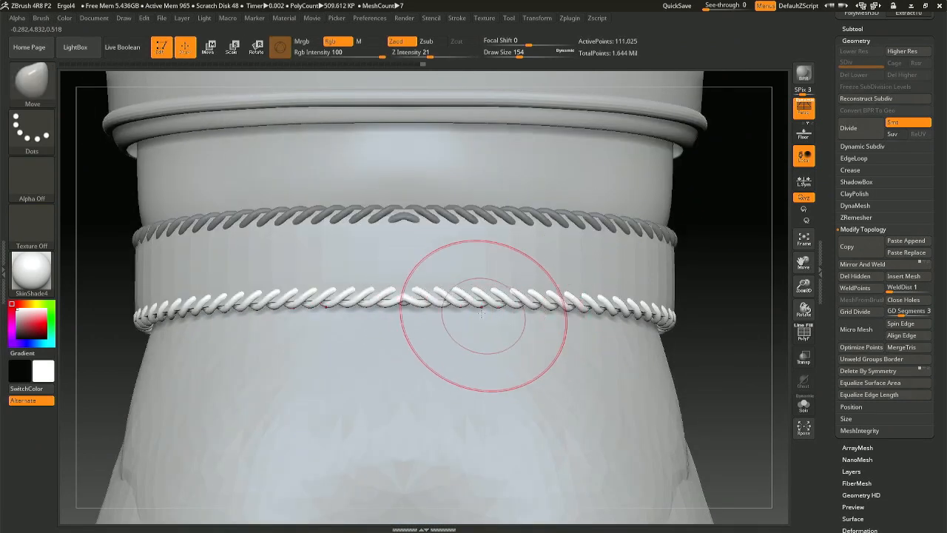
key(r)
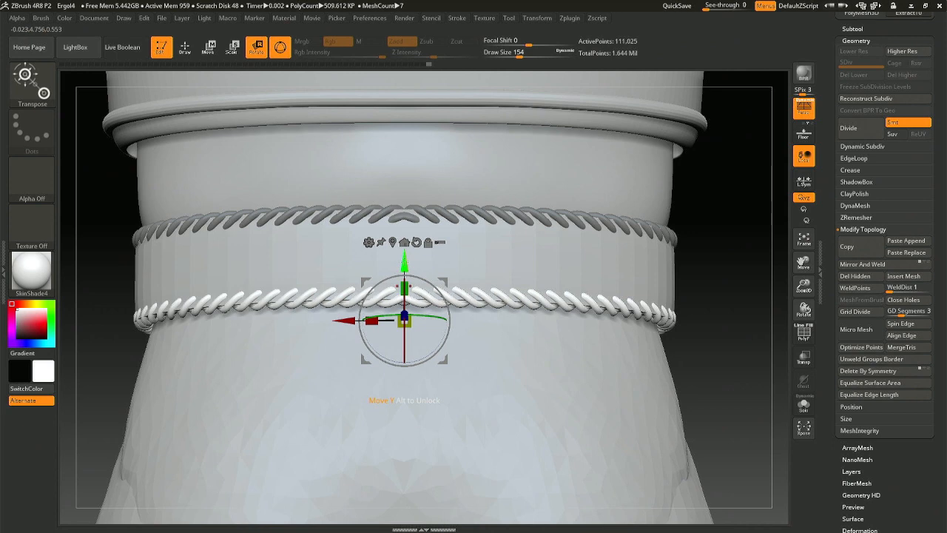
drag(405, 262, 405, 261)
right_drag(678, 242, 381, 198)
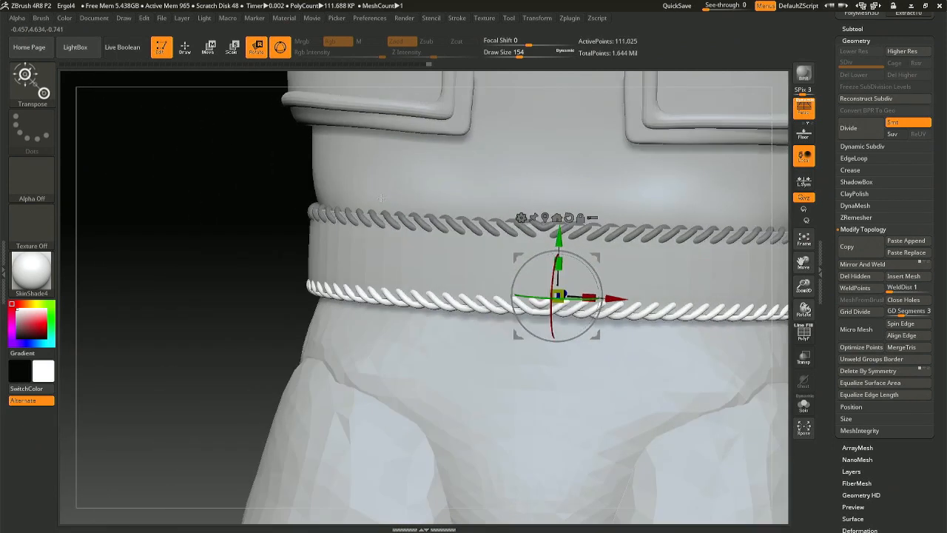
click(185, 48)
Inspect the ropes in isolation, invert the mask to free the upper rope, and nudge it slightly upward.
mouse_move(328, 275)
ctrl+right_down()
mouse_move(427, 207)
mouse_move(376, 291)
ctrl+right_up()
click(812, 413)
right_drag(546, 318, 556, 358)
click(813, 411)
right_drag(620, 416, 624, 398)
ctrl+right_drag(345, 311, 364, 419)
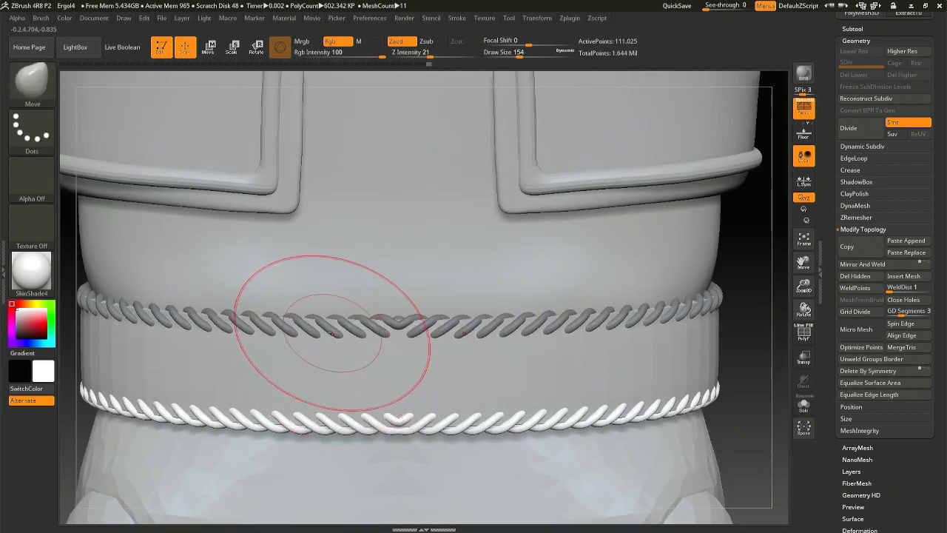
key(ctrl+i)
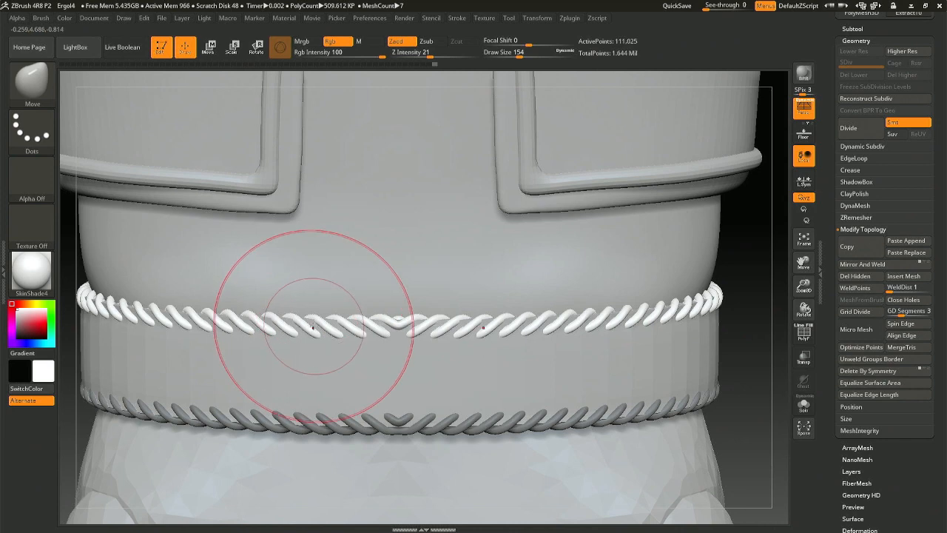
key(t)
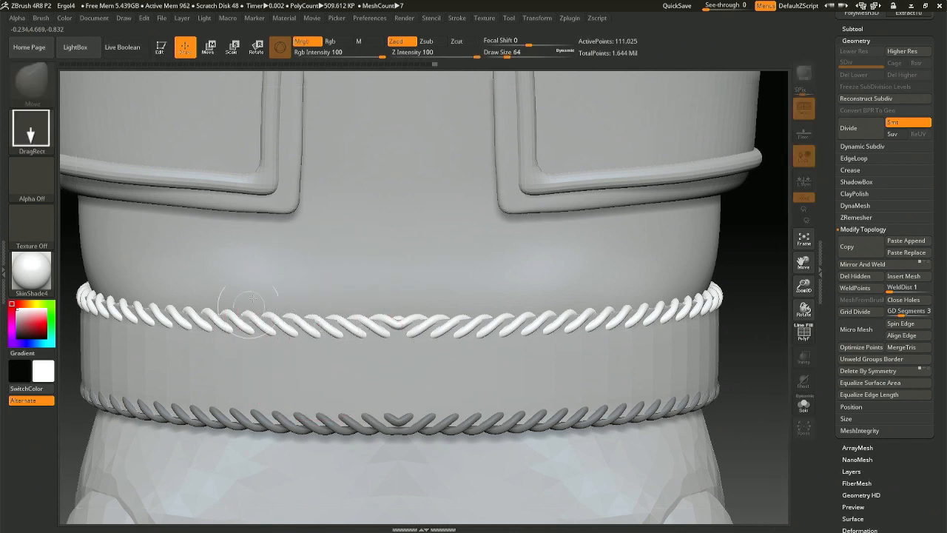
key(t)
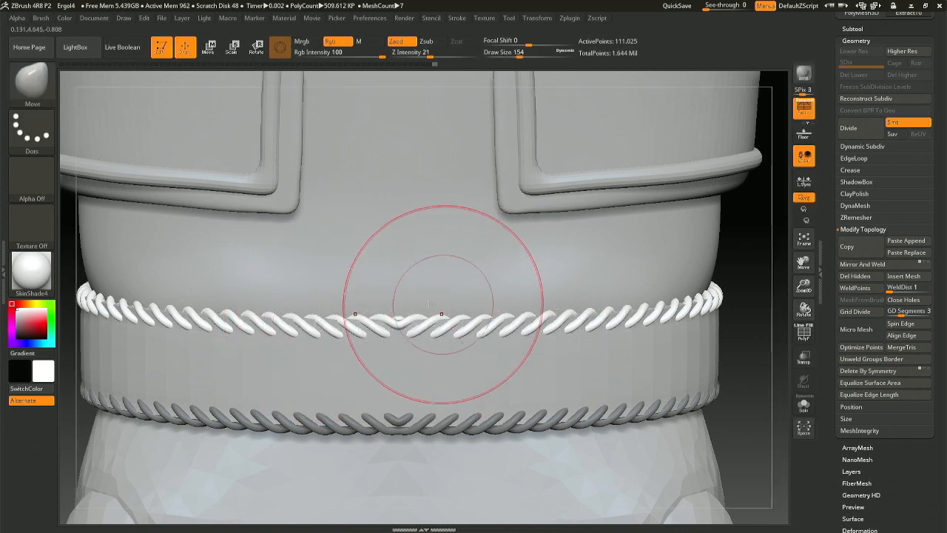
key(r)
drag(400, 333, 400, 332)
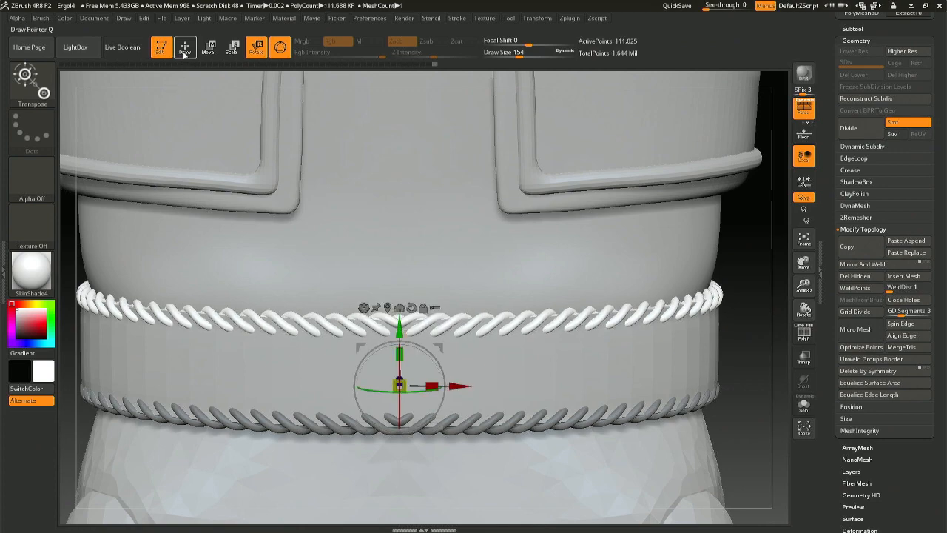
click(184, 54)
Examine the roped belt together with the elf's vest, legs and head.
mouse_move(204, 167)
right_down()
mouse_move(219, 259)
mouse_move(234, 202)
mouse_move(222, 184)
mouse_move(255, 221)
mouse_move(236, 222)
mouse_move(248, 237)
mouse_move(178, 233)
right_up()
ctrl+right_drag(376, 347, 370, 178)
alt+right_drag(434, 281, 444, 363)
ctrl+right_drag(444, 363, 421, 292)
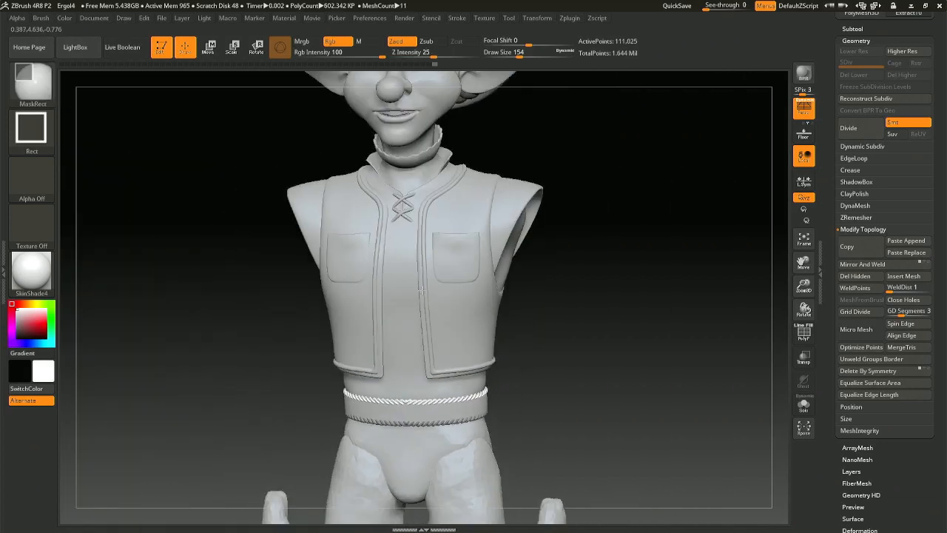
alt+right_drag(525, 288, 524, 330)
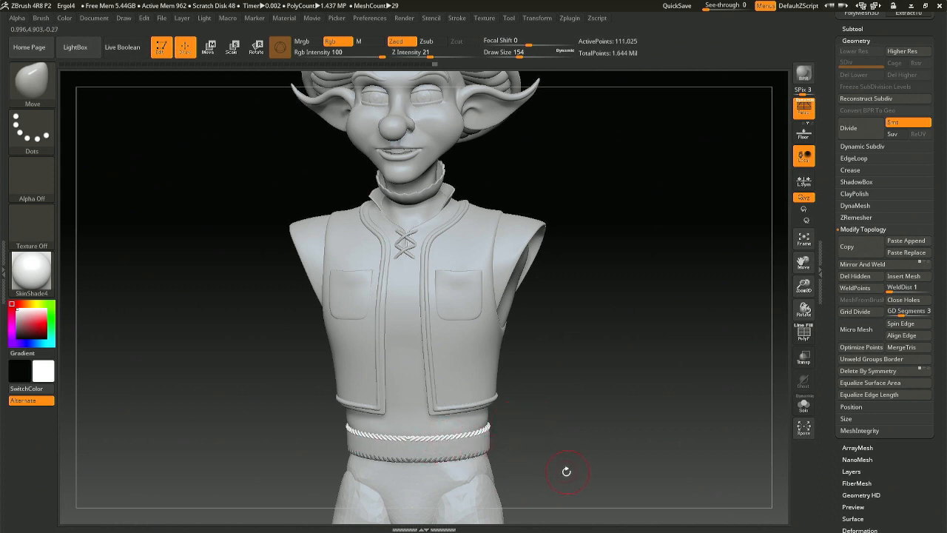
alt+right_drag(566, 472, 577, 375)
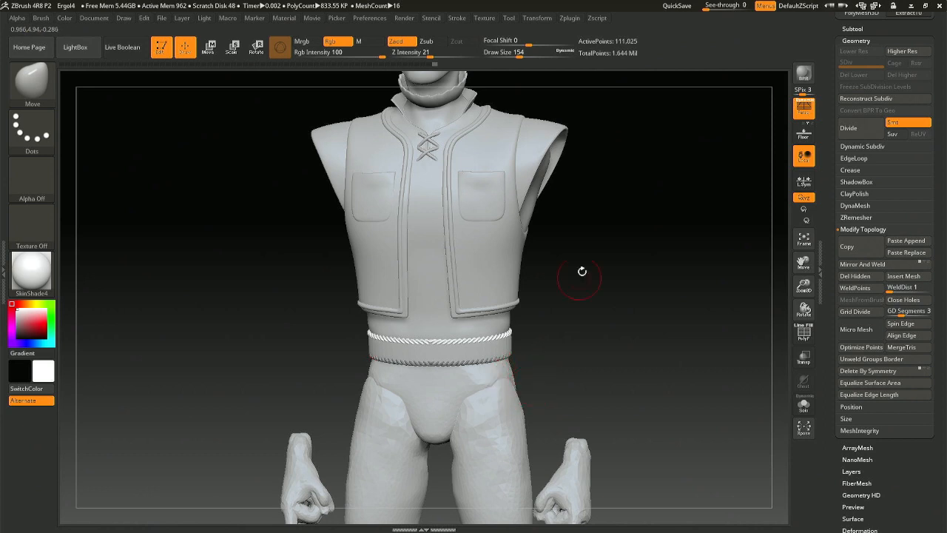
mouse_move(604, 248)
alt+mouse_down()
mouse_move(615, 227)
mouse_move(607, 316)
alt+mouse_up()
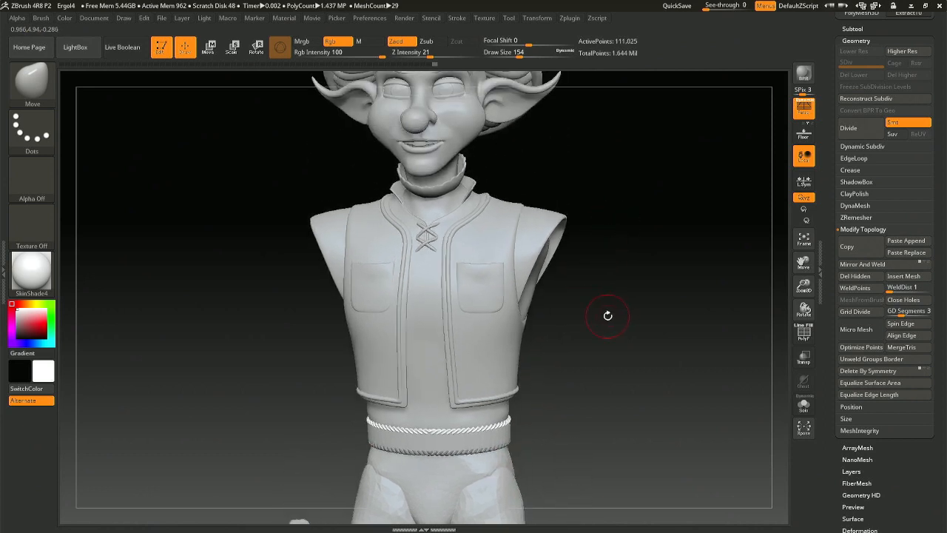
alt+drag(610, 253, 602, 328)
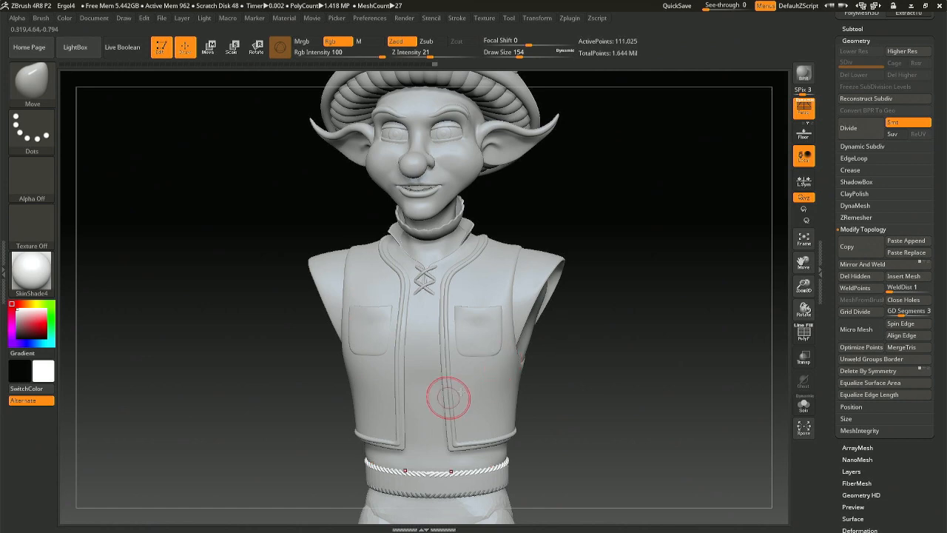
mouse_move(448, 398)
shift+right_down()
mouse_move(565, 406)
mouse_move(562, 374)
mouse_move(567, 447)
mouse_move(592, 430)
shift+right_up()
Save the project as Ergol4.ZPR in the Ergol folder under Sculptris, replacing the existing file.
key(ctrl+s)
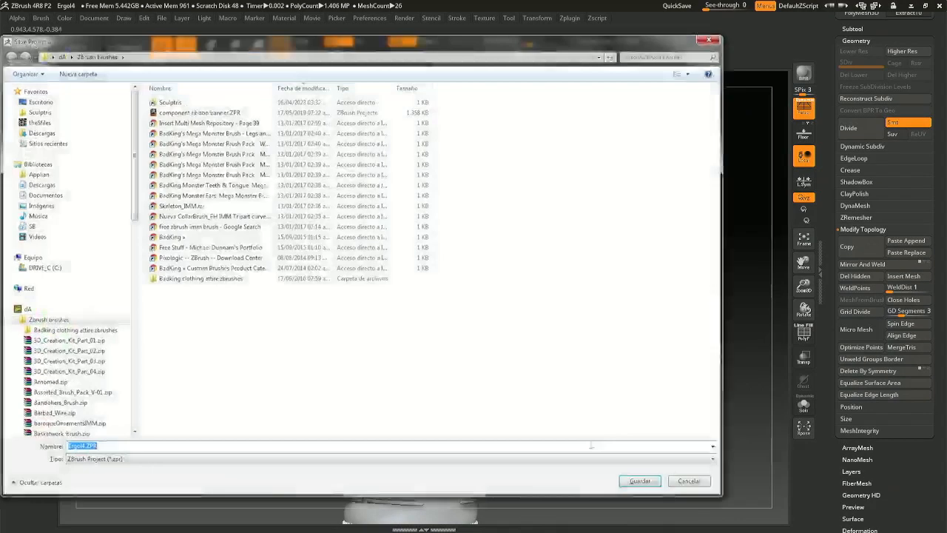
double_click(196, 103)
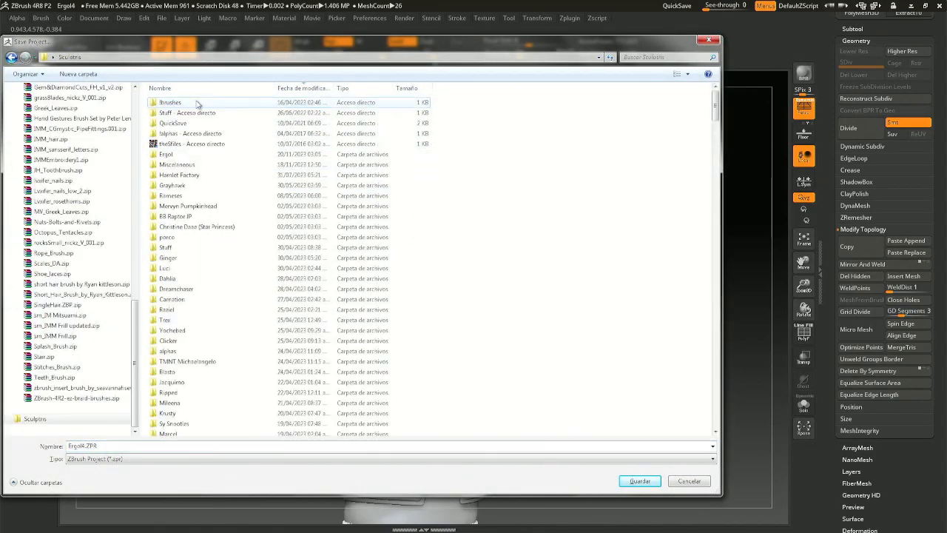
double_click(197, 154)
double_click(188, 104)
click(504, 274)
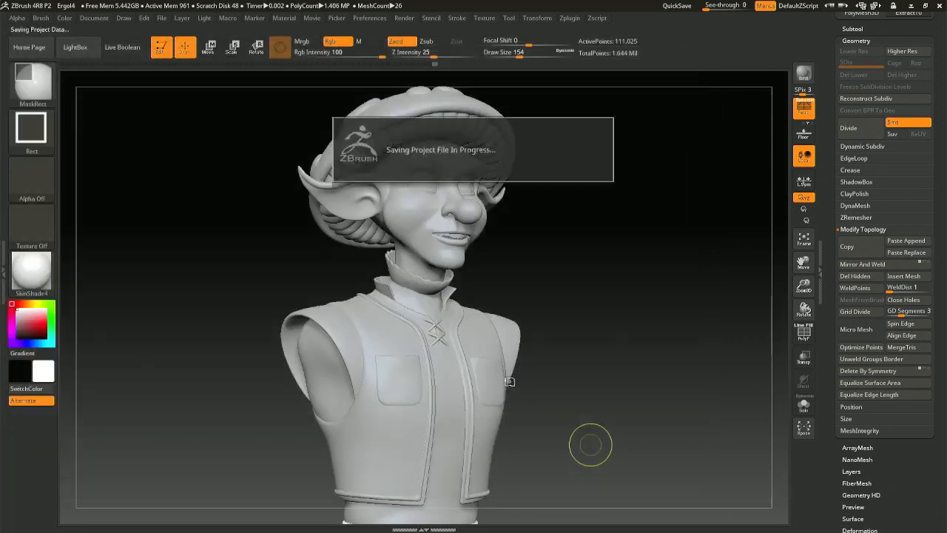
Examine the vest and the roped belt from the front and at a slight angle.
alt+drag(591, 467, 590, 374)
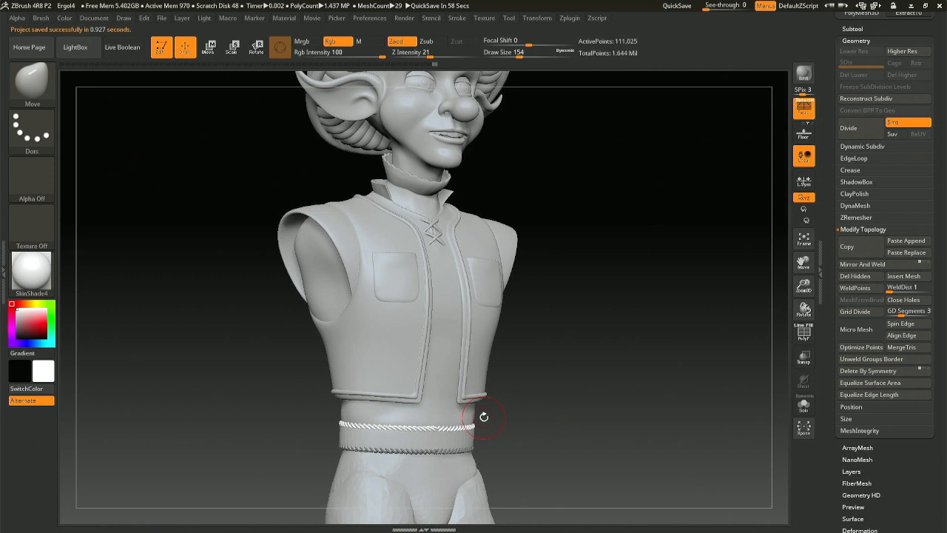
right_drag(483, 399, 462, 406)
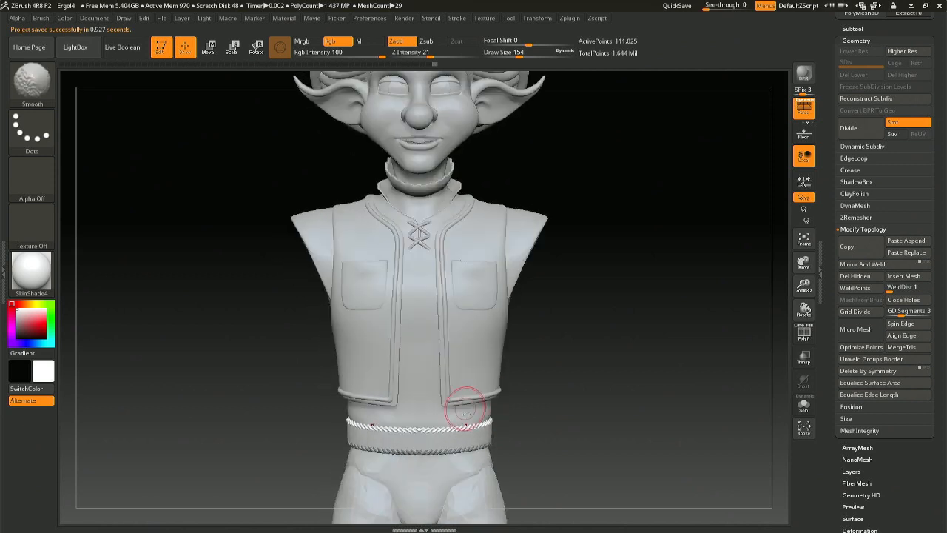
alt+right_drag(460, 447, 462, 411)
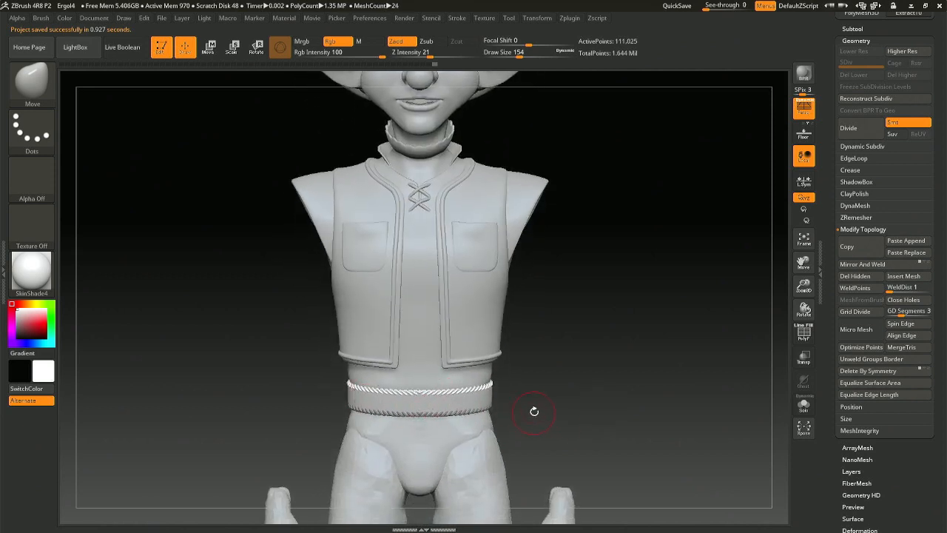
right_drag(535, 411, 542, 413)
right_drag(467, 399, 437, 401)
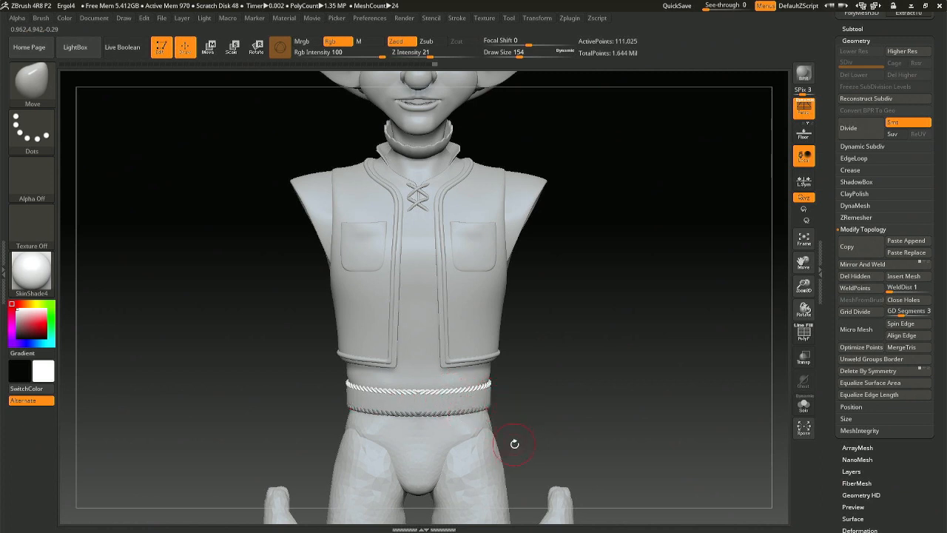
ctrl+right_drag(553, 404, 552, 434)
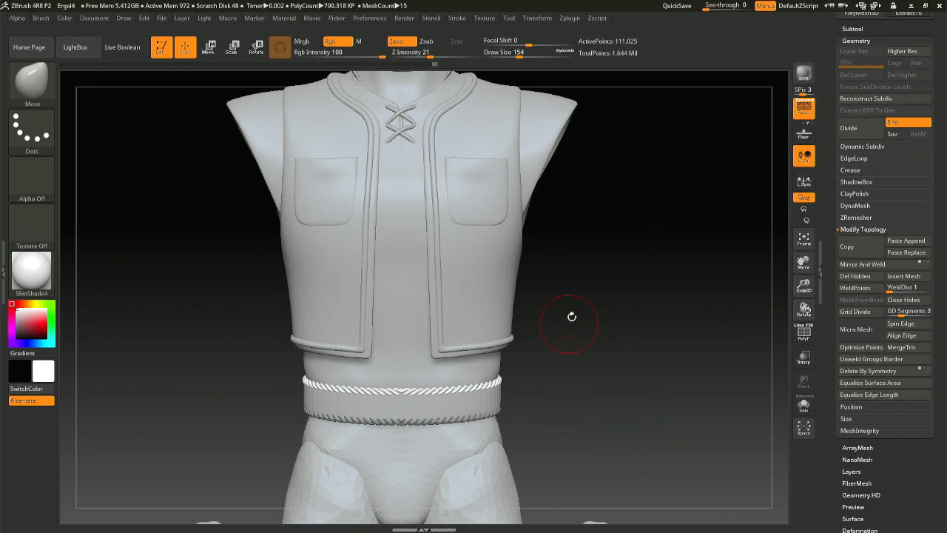
alt+right_drag(572, 316, 573, 372)
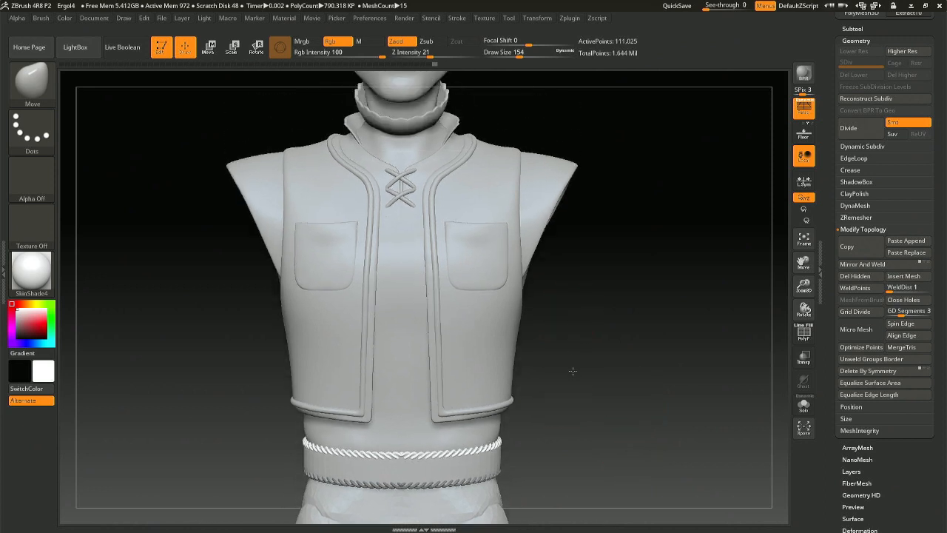
Select the vest pockets and inspect how they sit on the vest from the front, side and below.
alt+click(462, 276)
ctrl+right_drag(466, 280, 482, 311)
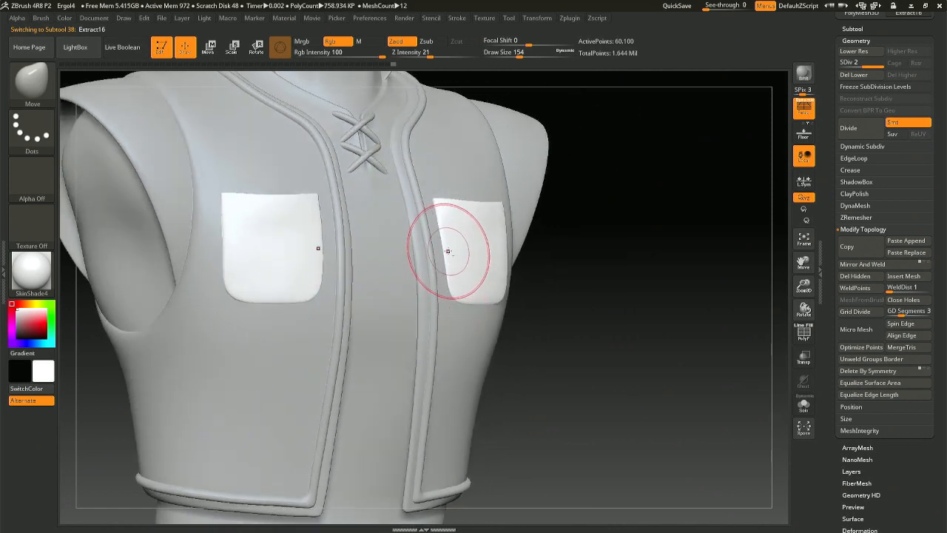
shift+right_drag(449, 249, 443, 259)
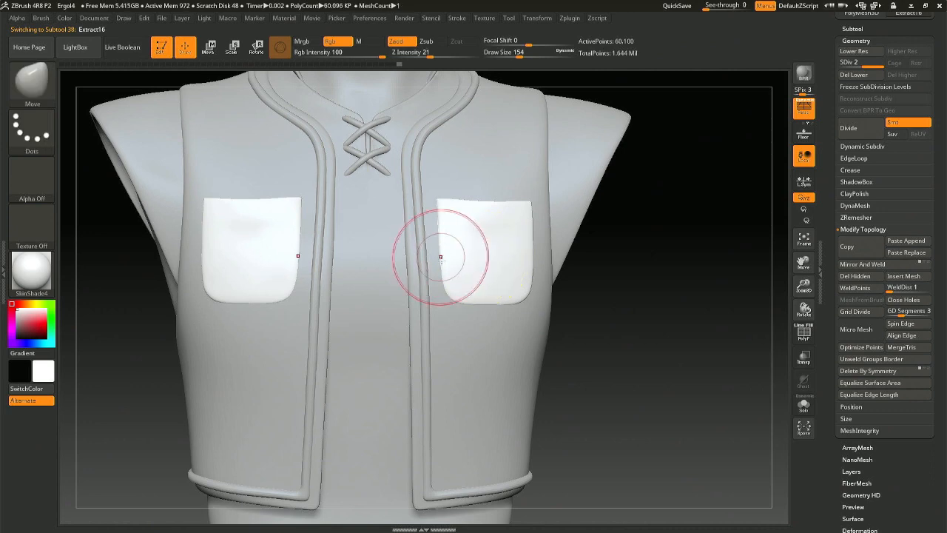
right_drag(440, 257, 498, 272)
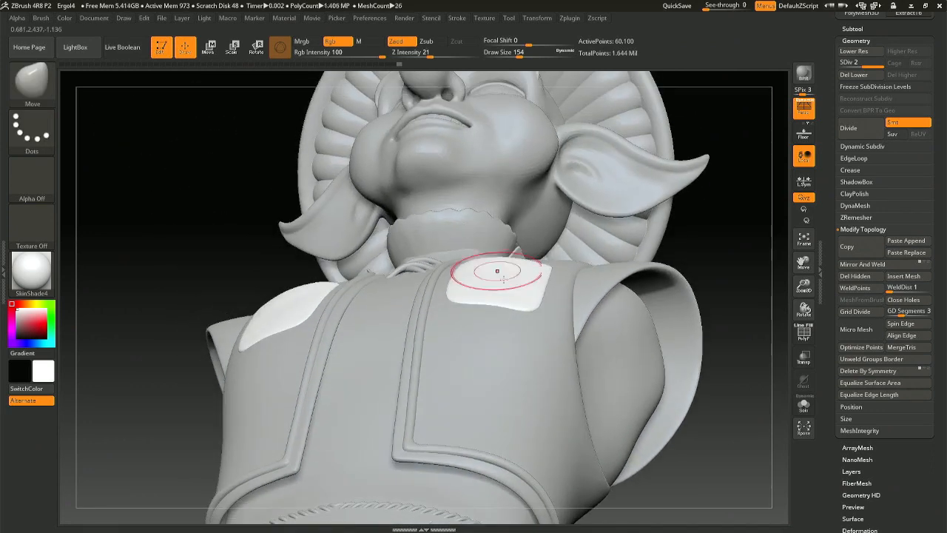
right_drag(501, 306, 434, 338)
right_drag(524, 323, 559, 331)
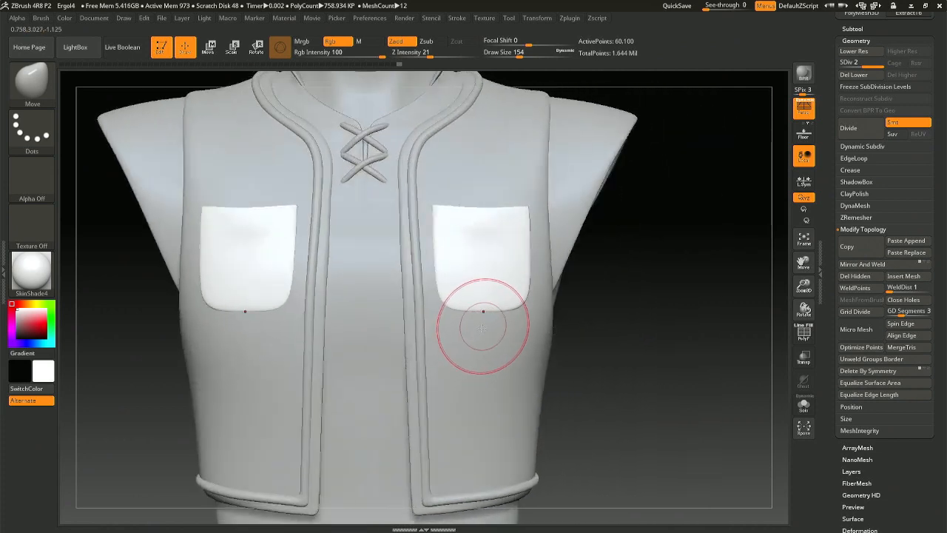
mouse_move(483, 325)
ctrl+right_down()
mouse_move(444, 395)
mouse_move(511, 444)
mouse_move(513, 428)
ctrl+right_up()
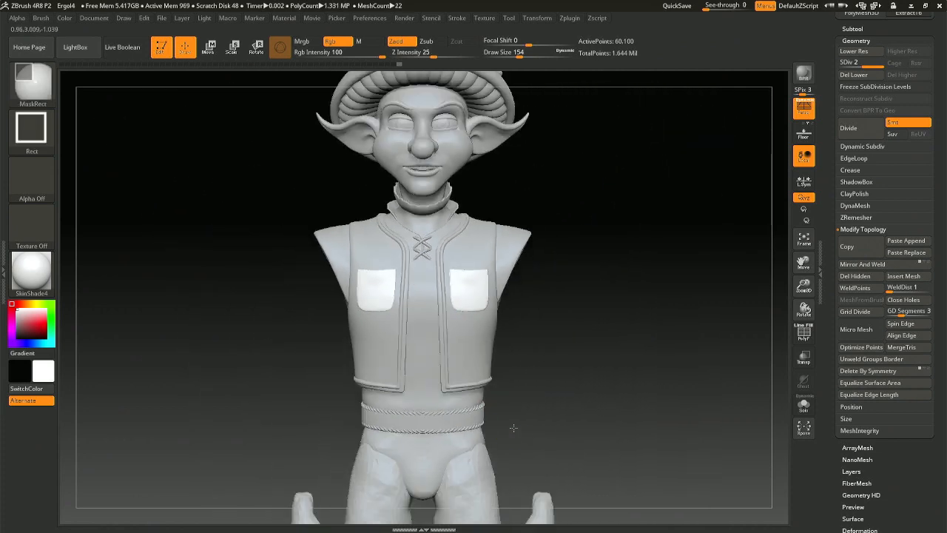
mouse_move(501, 334)
right_down()
mouse_move(548, 351)
mouse_move(460, 425)
right_up()
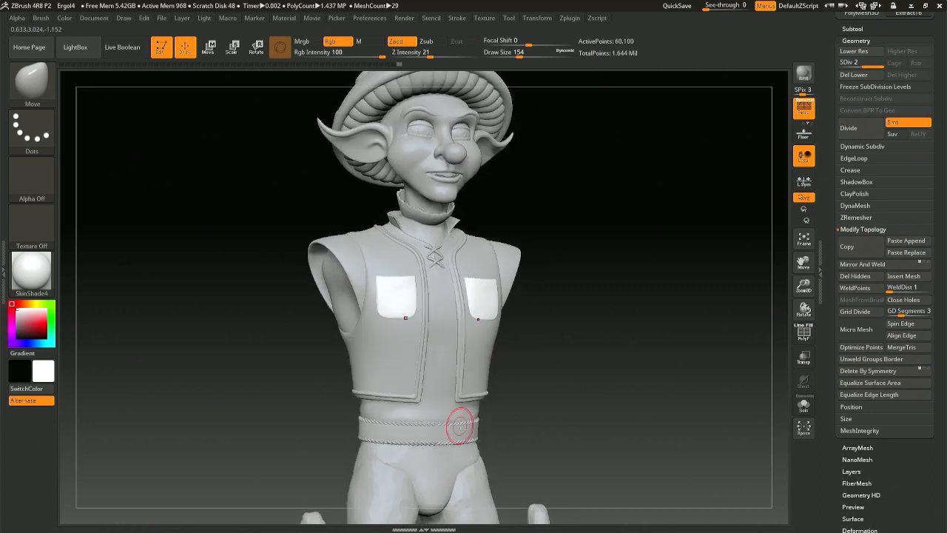
Select the thighs and reshape their upper inner sides near the crotch with the Move brush at draw size 331.
alt+click(453, 427)
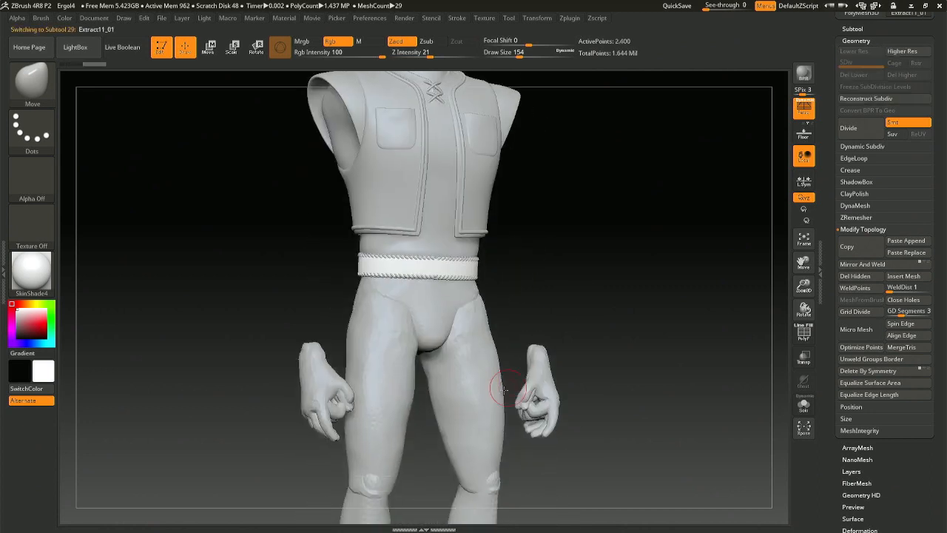
mouse_move(500, 381)
right_down()
mouse_move(415, 347)
mouse_move(418, 325)
mouse_move(433, 321)
mouse_move(365, 321)
mouse_move(485, 311)
right_up()
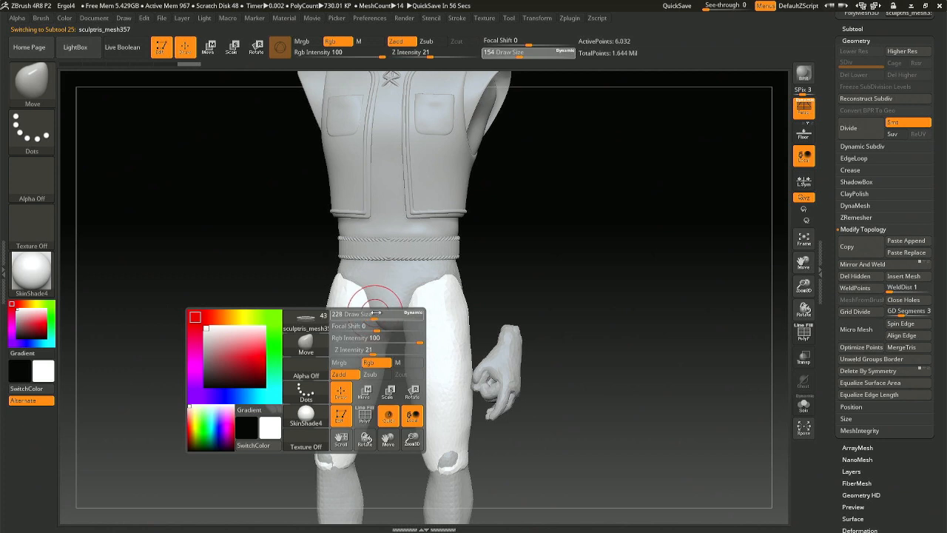
mouse_move(367, 315)
mouse_down()
mouse_move(384, 315)
mouse_move(369, 312)
mouse_up()
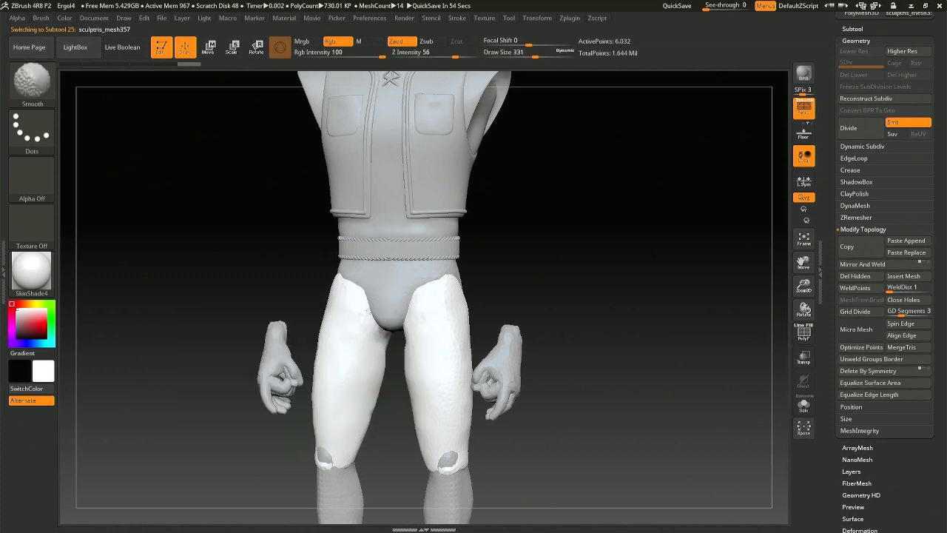
alt+click(374, 319)
mouse_move(391, 329)
shift+mouse_down()
mouse_move(412, 312)
mouse_move(401, 312)
shift+mouse_up()
alt+click(413, 312)
right_drag(401, 312, 417, 310)
drag(377, 307, 380, 309)
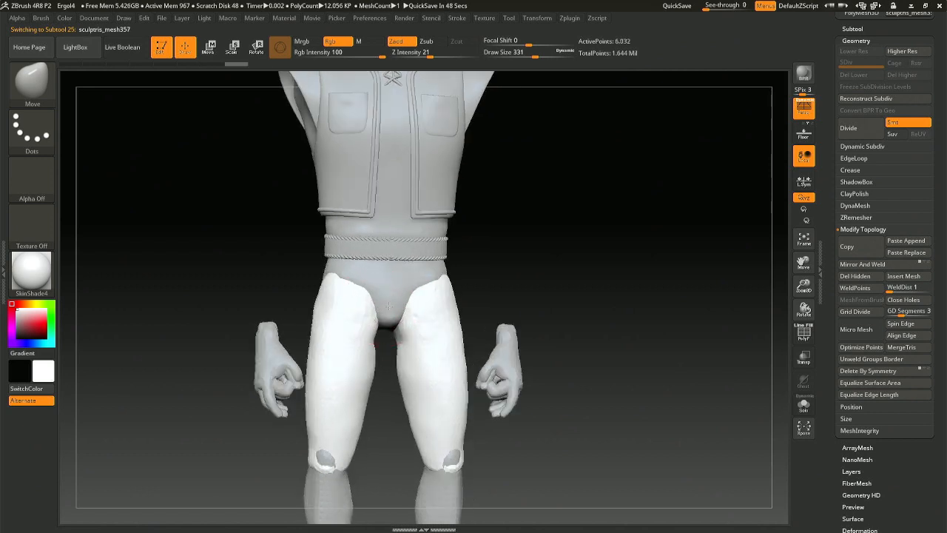
Lightly inflate the upper thighs with the Inflat brush at draw size 468 and Z intensity 6.
alt+right_drag(484, 356, 507, 265)
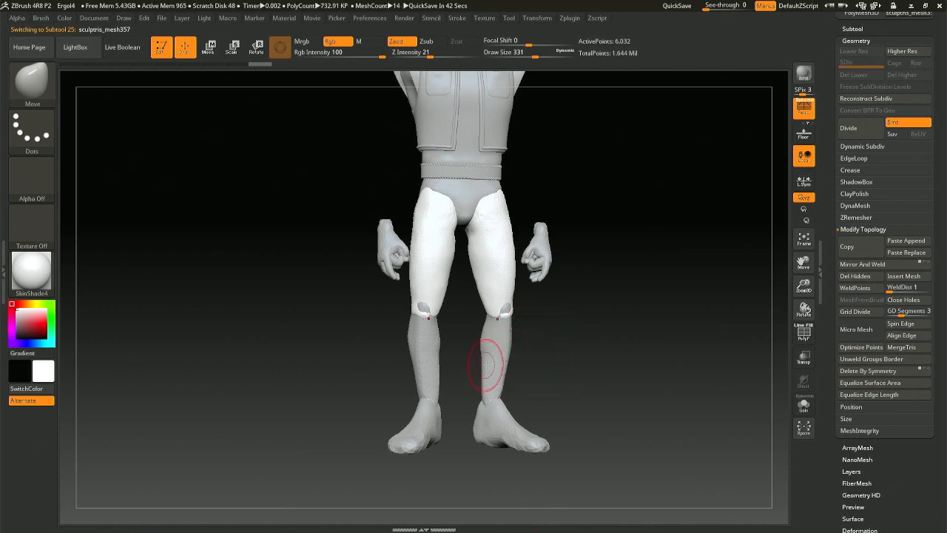
alt+right_drag(547, 311, 567, 461)
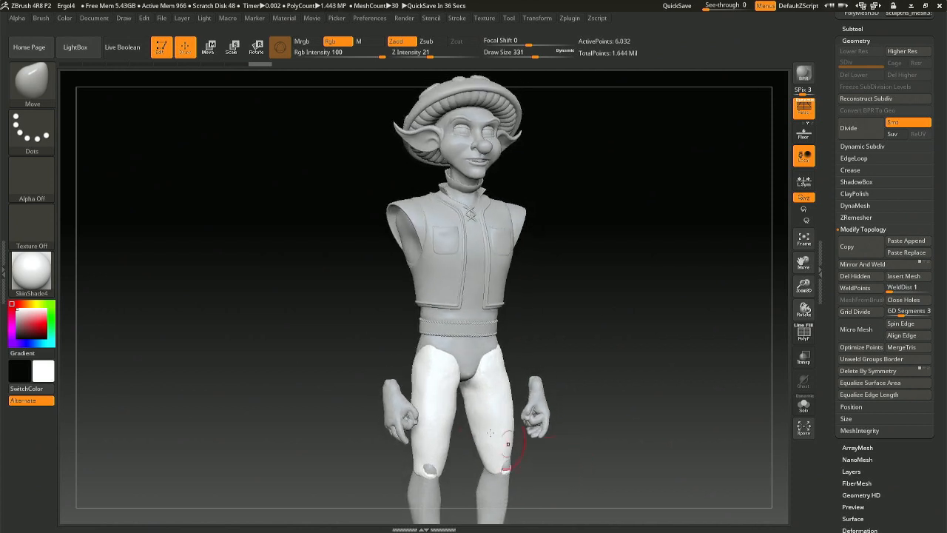
right_drag(486, 414, 627, 403)
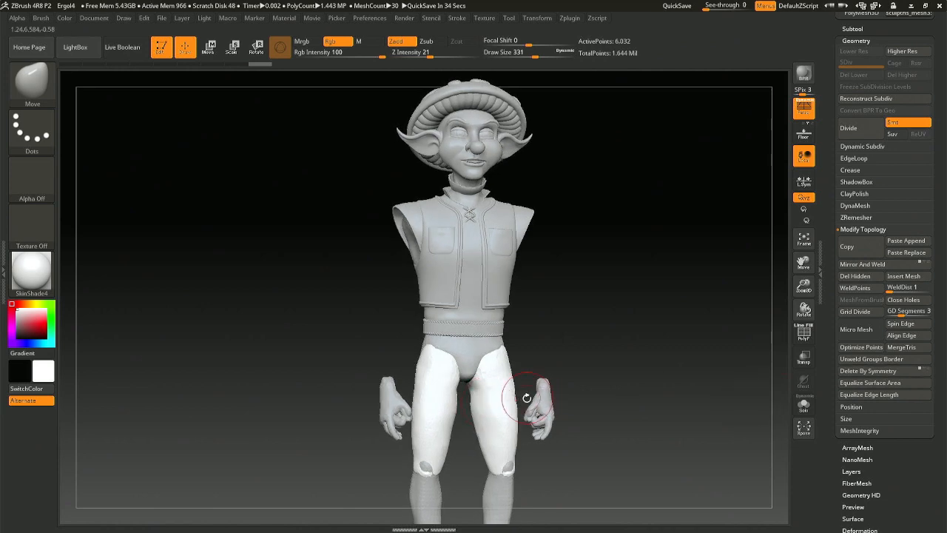
key(space)
key(b)
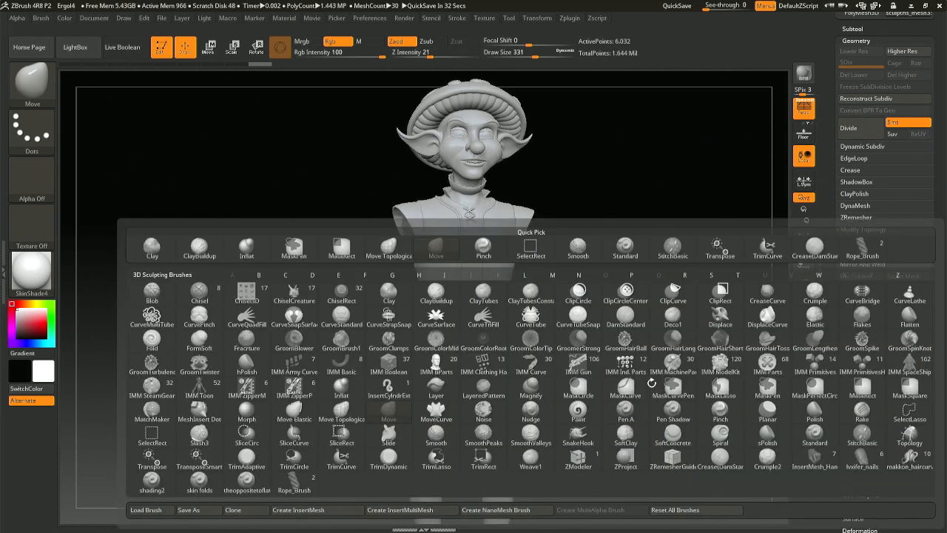
key(i)
key(n)
key(space)
drag(494, 362, 503, 360)
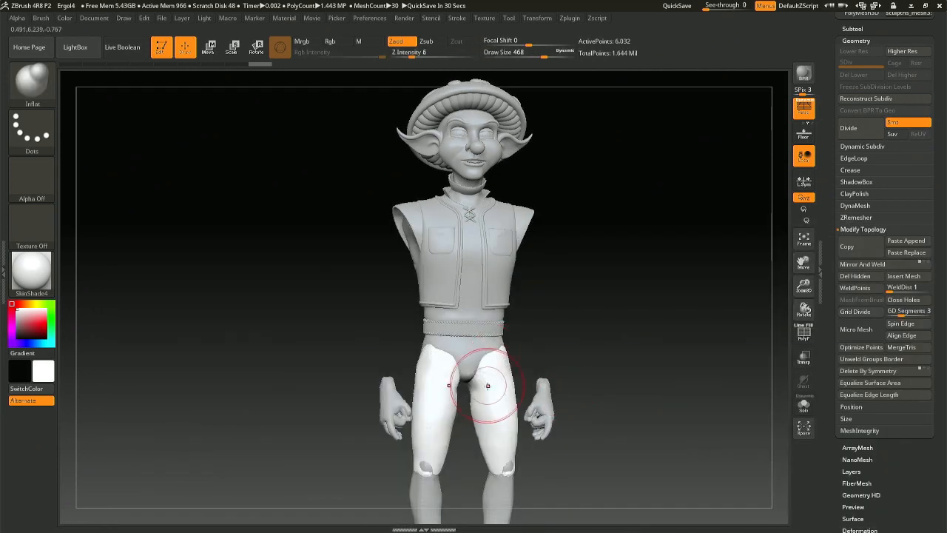
key(space)
key(space)
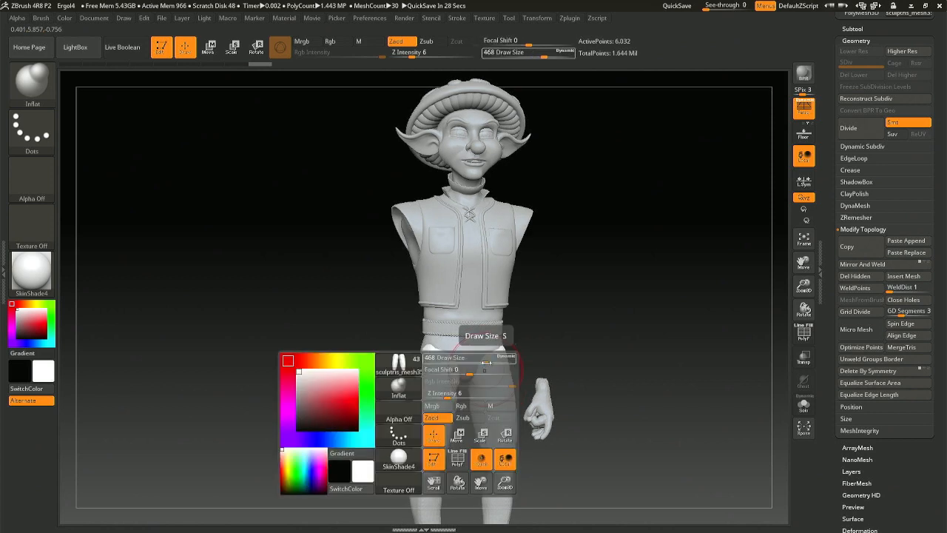
Inflate the front, sides and backs of the thighs with the Inflat brush at draw size 648.
alt+drag(685, 374, 676, 253)
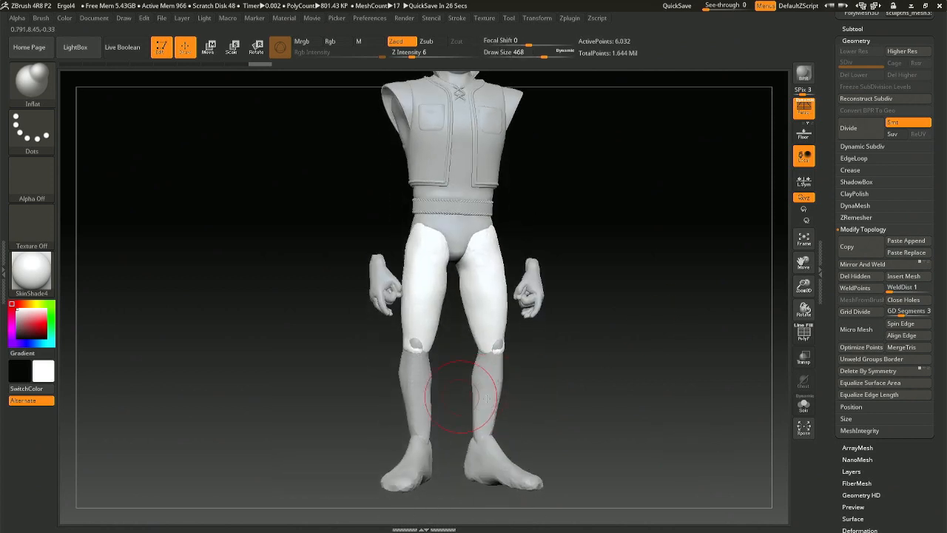
key(space)
mouse_move(485, 295)
mouse_down()
mouse_move(501, 293)
mouse_move(470, 266)
mouse_move(490, 273)
mouse_move(478, 318)
mouse_up()
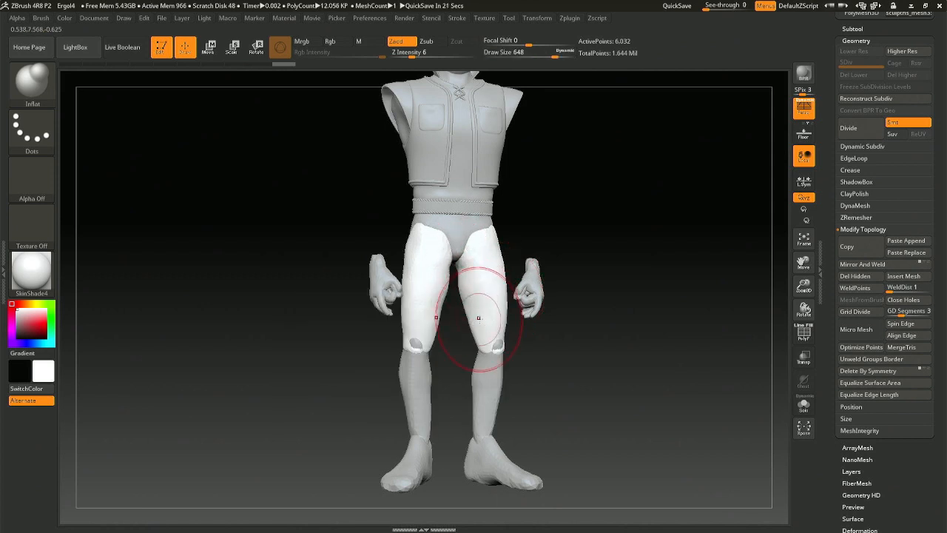
drag(592, 338, 455, 335)
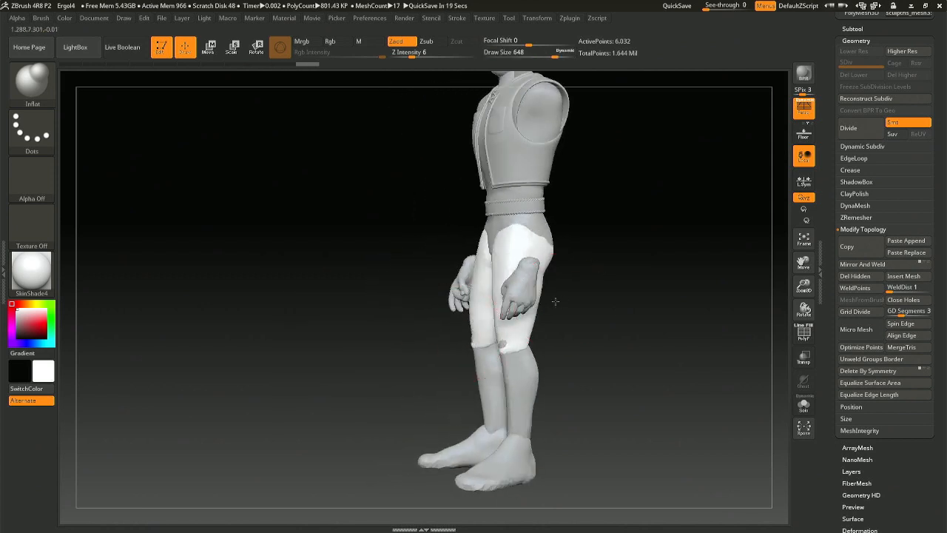
drag(555, 301, 523, 299)
drag(543, 268, 550, 305)
mouse_move(611, 302)
mouse_down()
mouse_move(563, 322)
mouse_move(585, 322)
mouse_move(485, 332)
mouse_up()
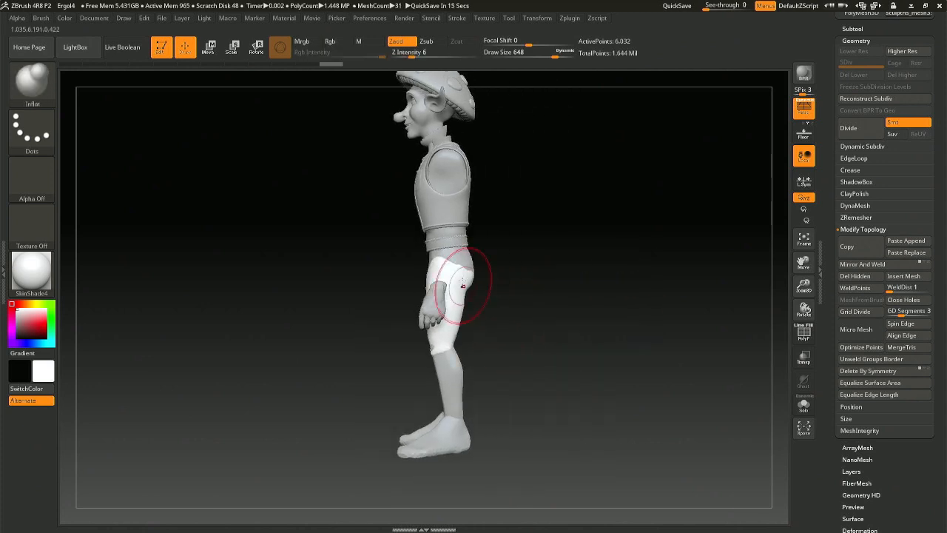
Reposition the transform pivot at the hip in side view and rotate the thighs slightly backward.
key(r)
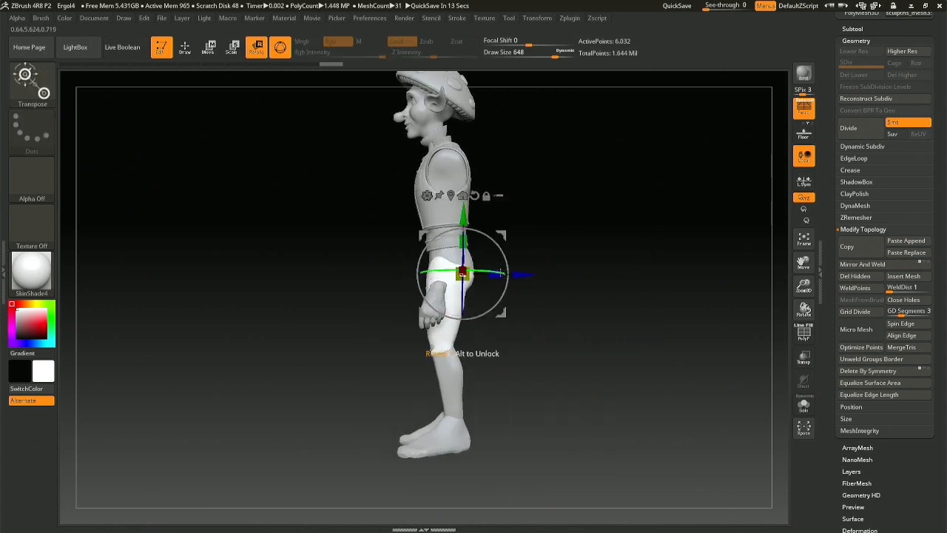
alt+click(474, 197)
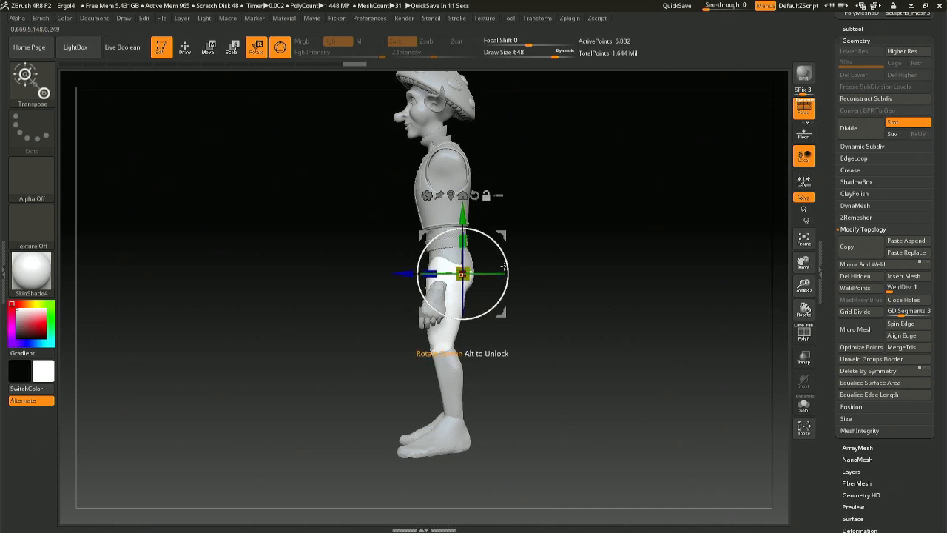
alt+drag(405, 274, 392, 274)
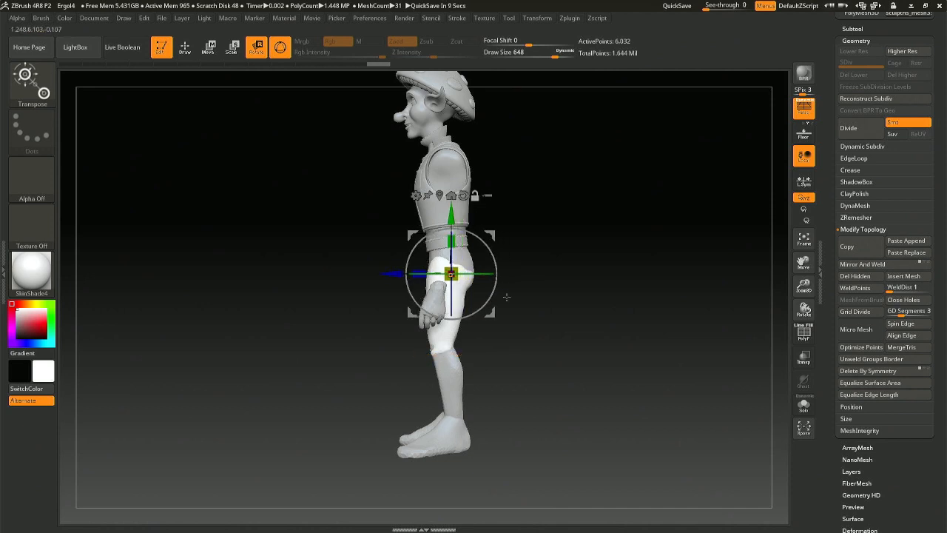
mouse_move(507, 297)
mouse_down()
mouse_move(529, 297)
mouse_move(502, 294)
mouse_up()
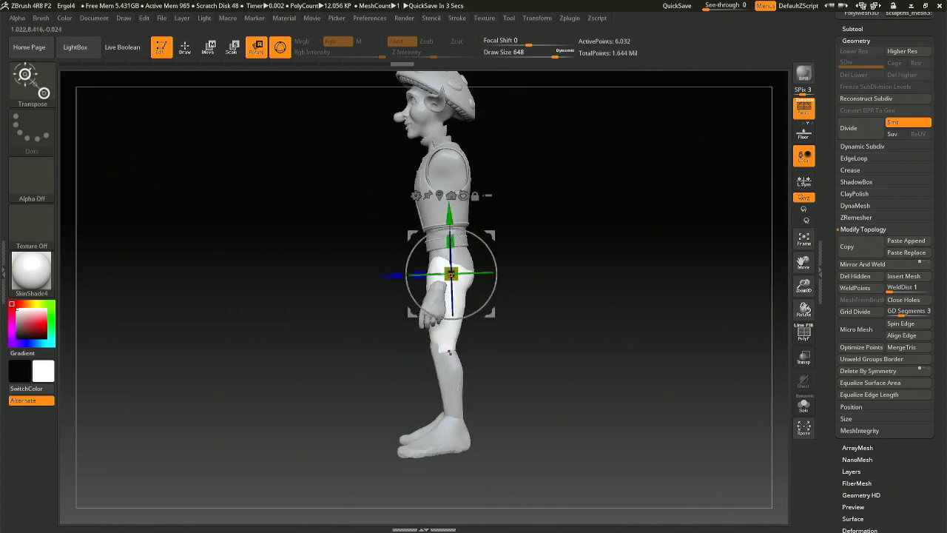
Select the lower legs and rotate them slightly around a pivot at the ankles to line up with the thighs.
alt+click(459, 389)
shift+drag(615, 374, 619, 353)
alt+drag(619, 353, 627, 282)
mouse_move(490, 377)
alt+mouse_down()
mouse_move(500, 387)
mouse_move(503, 373)
alt+mouse_up()
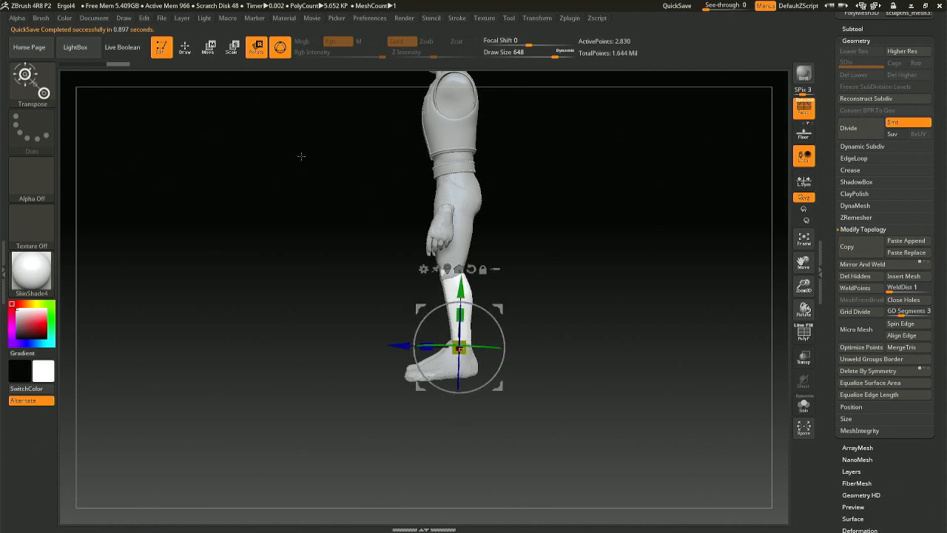
Return to sculpting and inflate the thighs down to the knees with the Inflat brush at draw size 784.
click(185, 52)
mouse_move(510, 245)
mouse_down()
mouse_move(577, 274)
mouse_move(530, 304)
mouse_move(529, 370)
mouse_move(541, 303)
mouse_up()
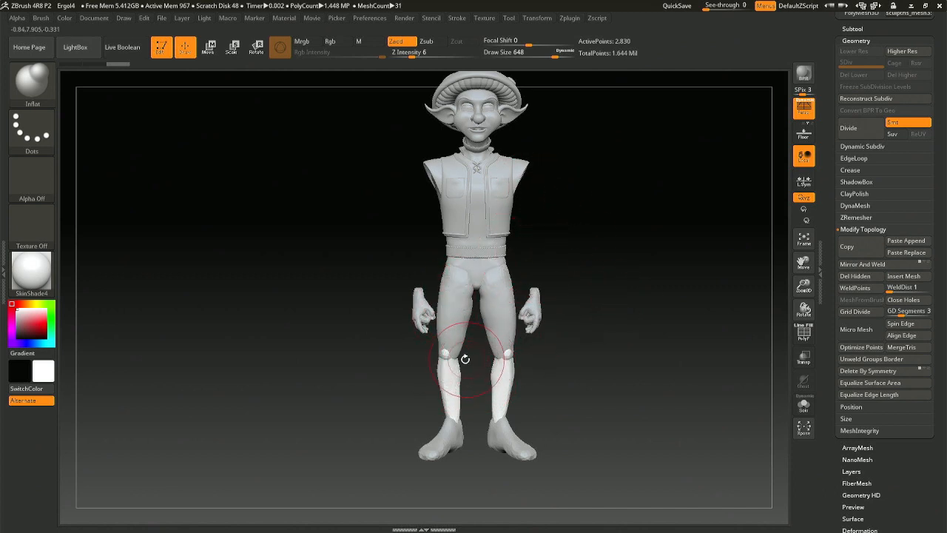
key(space)
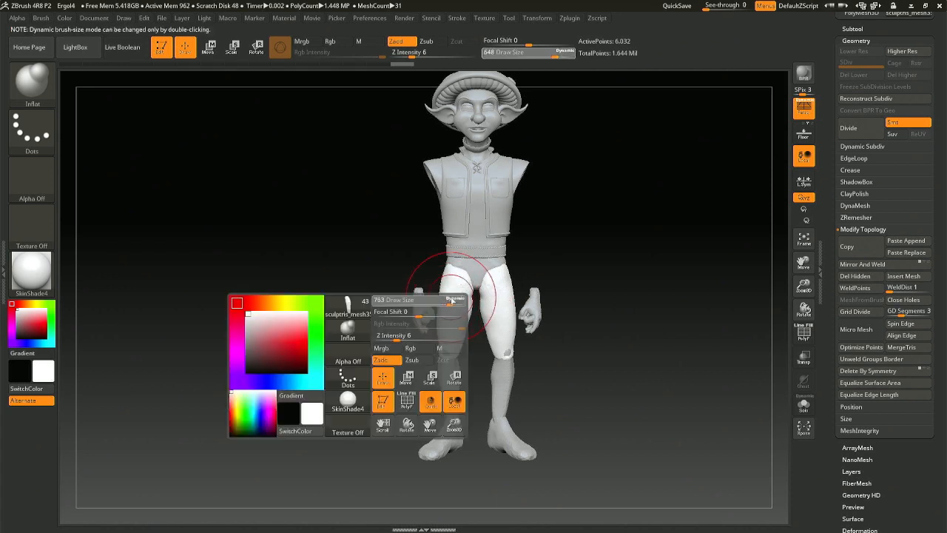
drag(452, 301, 455, 302)
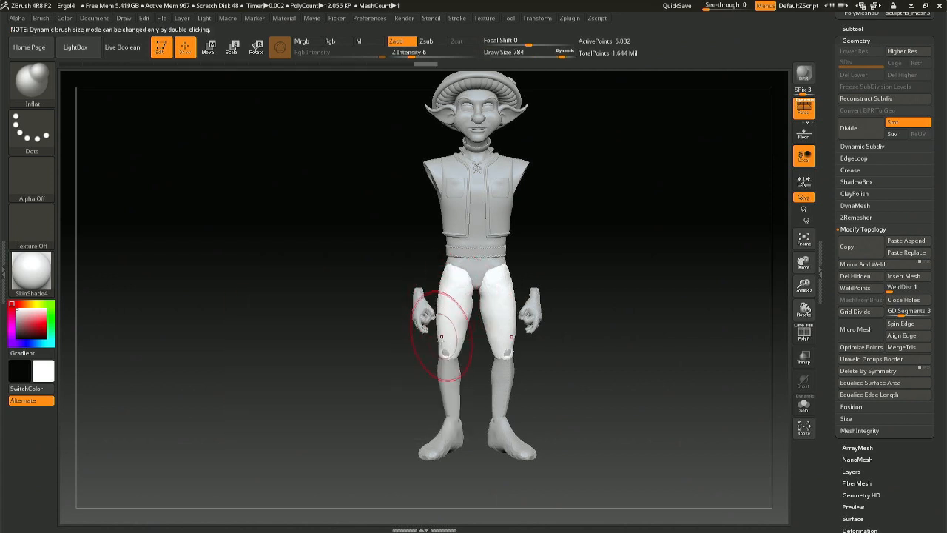
drag(442, 337, 443, 356)
key(ctrl+z)
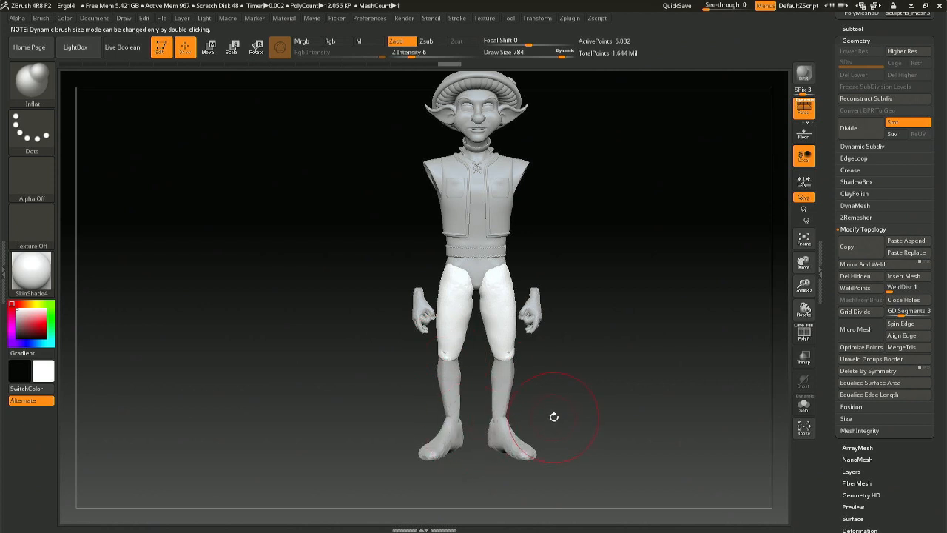
Examine the inflated thighs from the front, obliquely and in side view, briefly isolating them in Solo mode.
drag(554, 417, 550, 405)
mouse_move(552, 360)
mouse_down()
mouse_move(550, 371)
mouse_move(586, 330)
mouse_up()
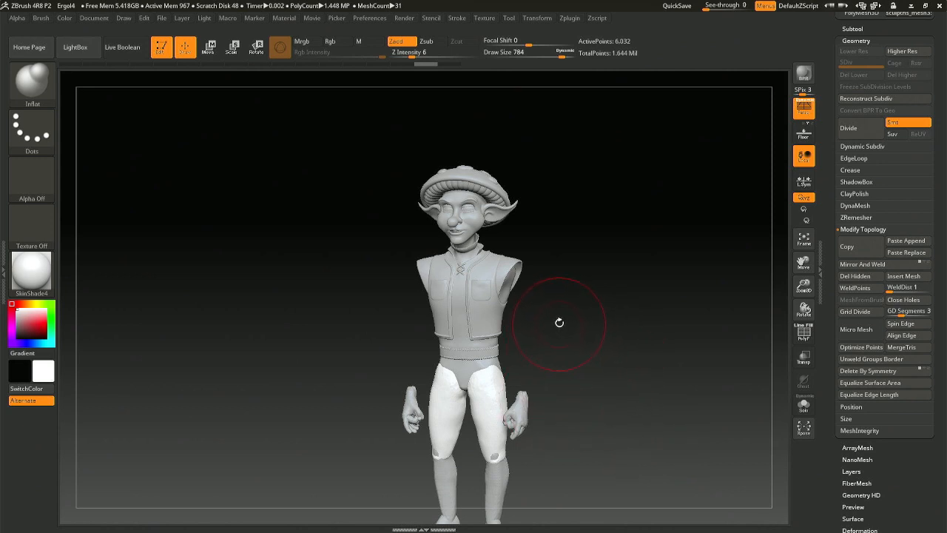
mouse_move(560, 323)
ctrl+right_down()
mouse_move(561, 358)
mouse_move(582, 328)
mouse_move(550, 322)
ctrl+right_up()
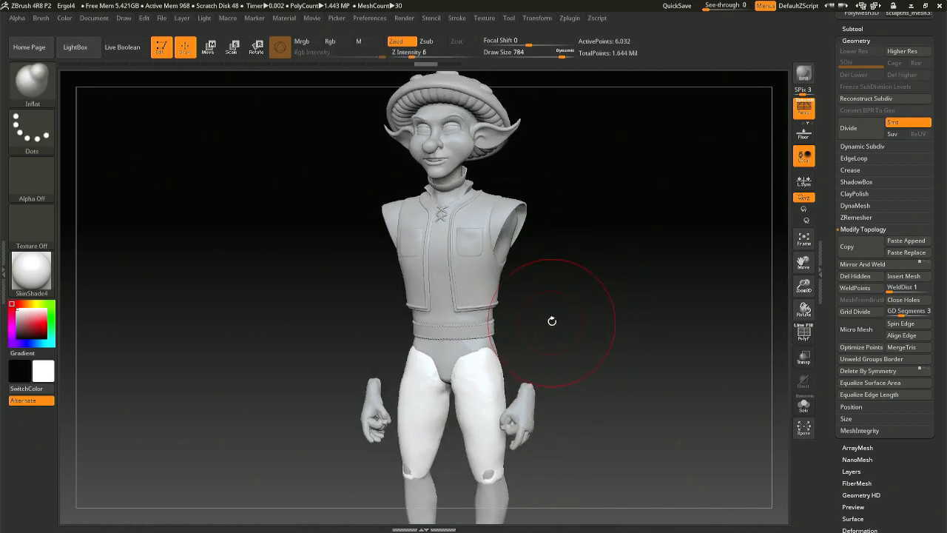
click(804, 404)
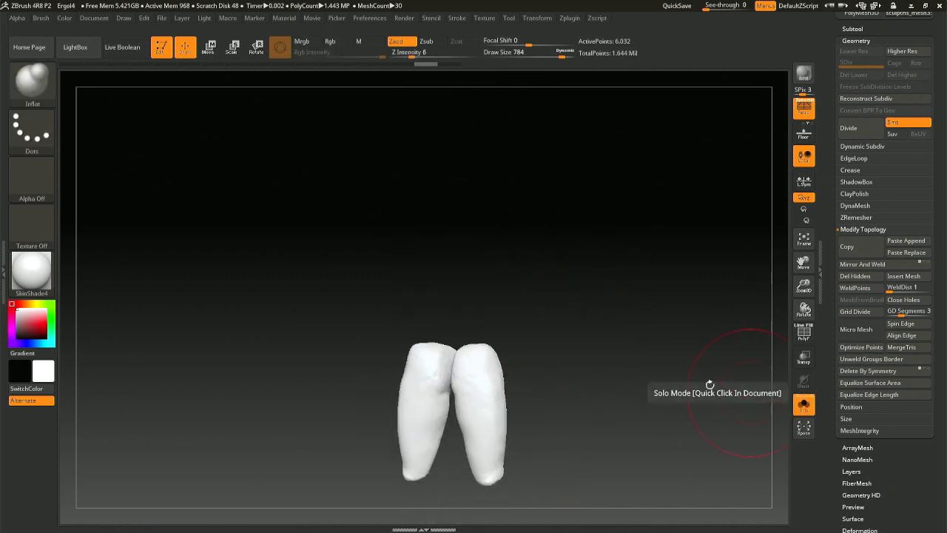
click(804, 404)
right_drag(611, 383, 402, 338)
Reduce the Inflat brush's draw size to 542 and select the pelvis, checking it against the legs from the front.
key(space)
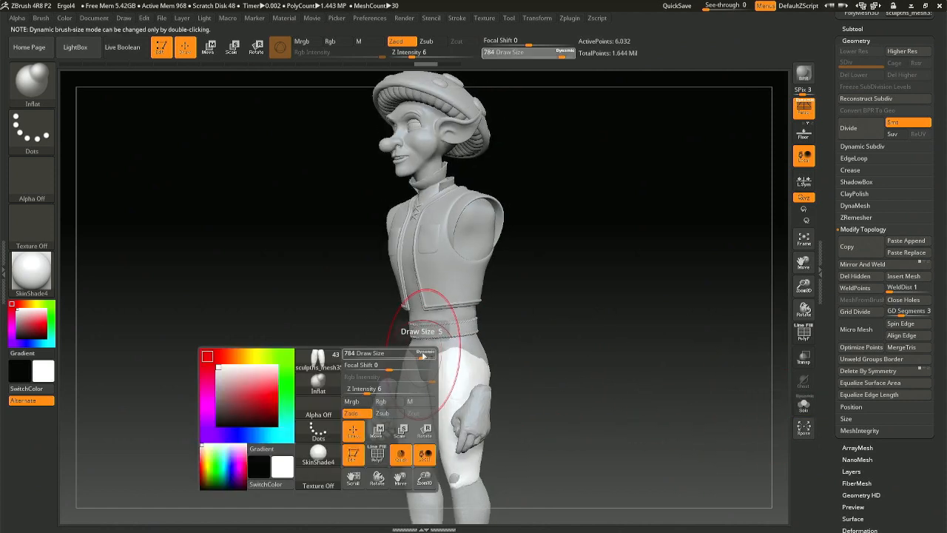
drag(422, 355, 410, 353)
alt+click(418, 365)
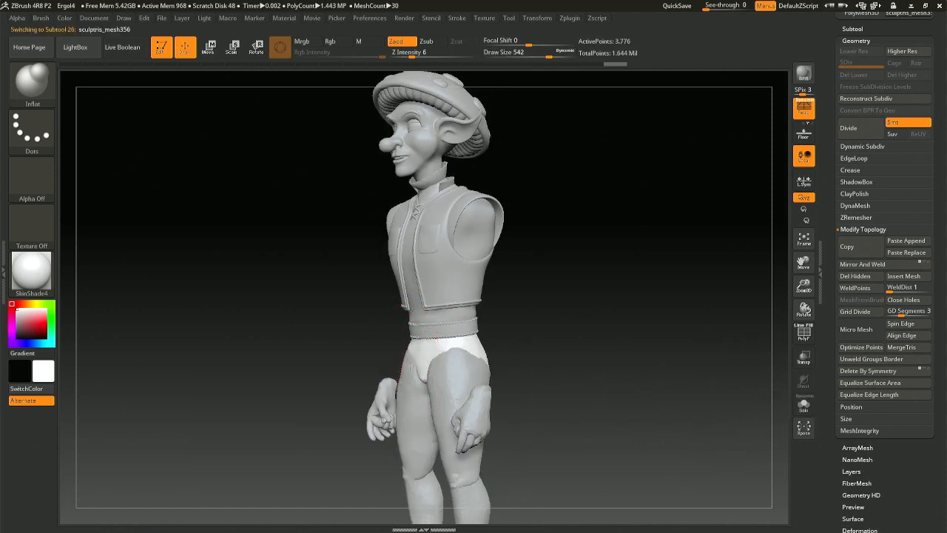
mouse_move(451, 364)
right_down()
mouse_move(419, 368)
mouse_move(452, 374)
mouse_move(431, 389)
mouse_move(447, 393)
mouse_move(425, 410)
mouse_move(433, 269)
mouse_move(464, 365)
right_up()
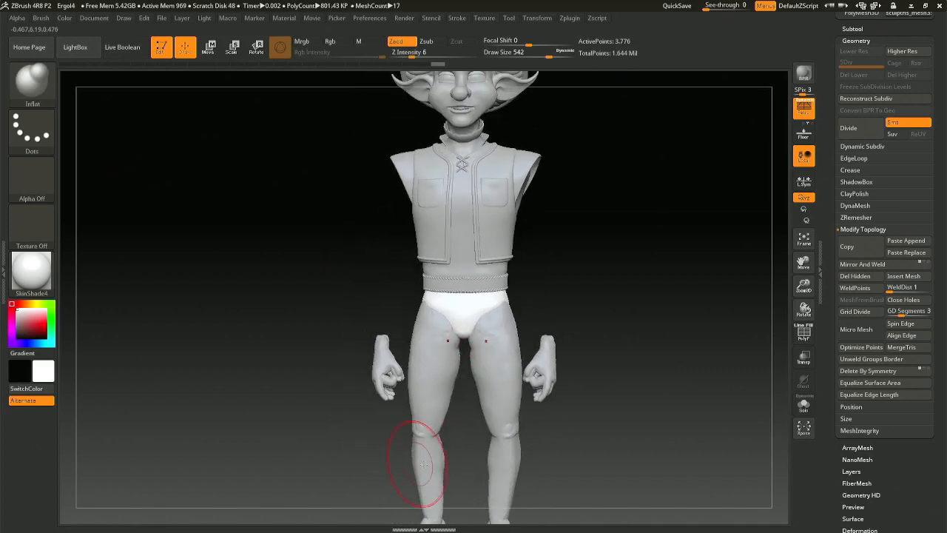
alt+right_drag(442, 417, 442, 351)
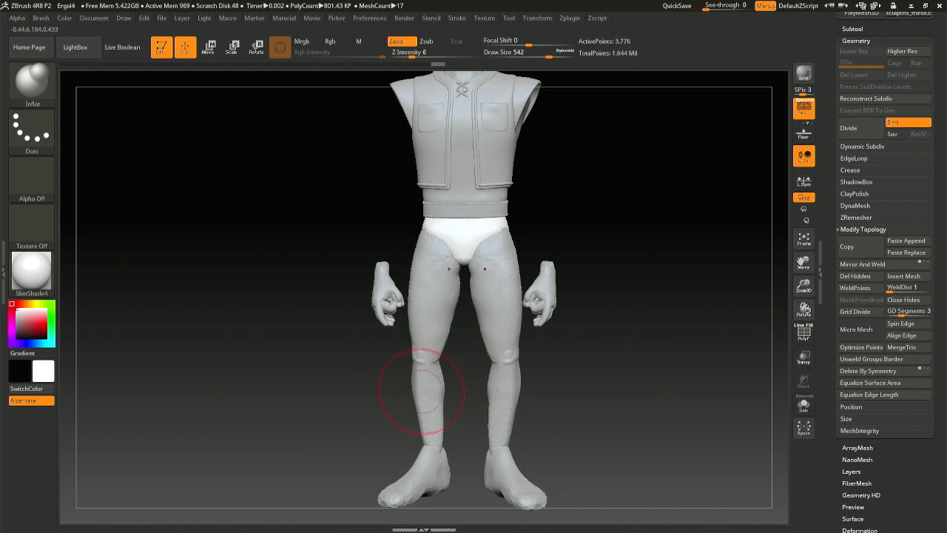
alt+right_drag(448, 344, 445, 400)
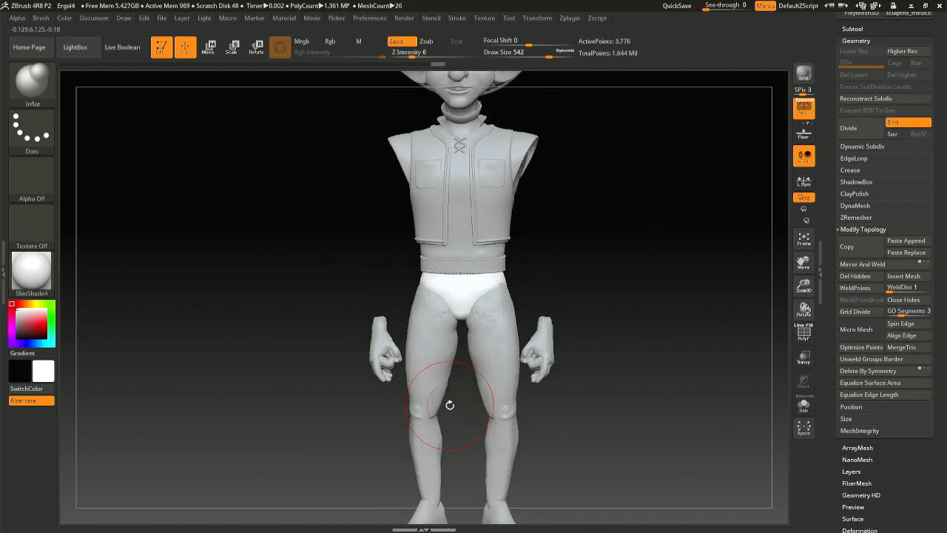
alt+right_drag(464, 342, 485, 410)
Make the hidden arms visible again and save the project over Ergol4.ZPR.
click(854, 28)
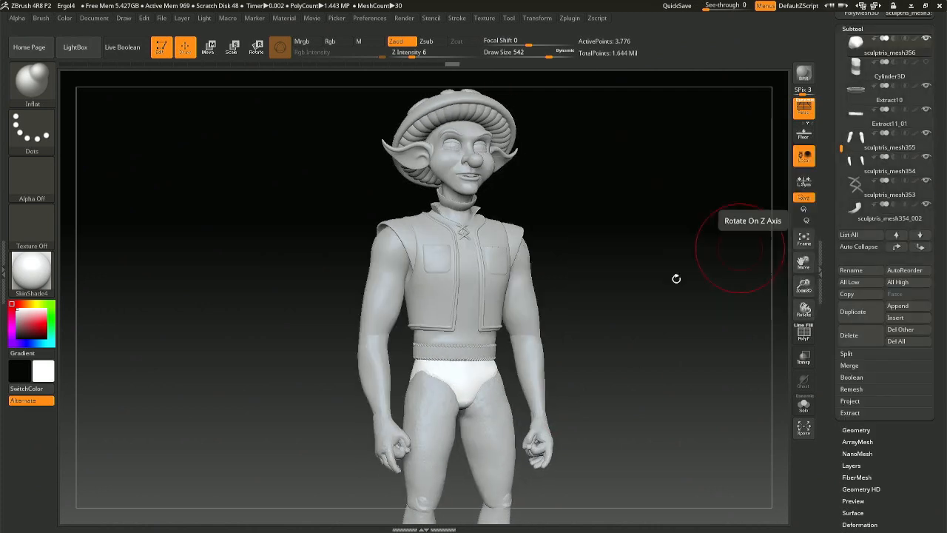
key(ctrl+s)
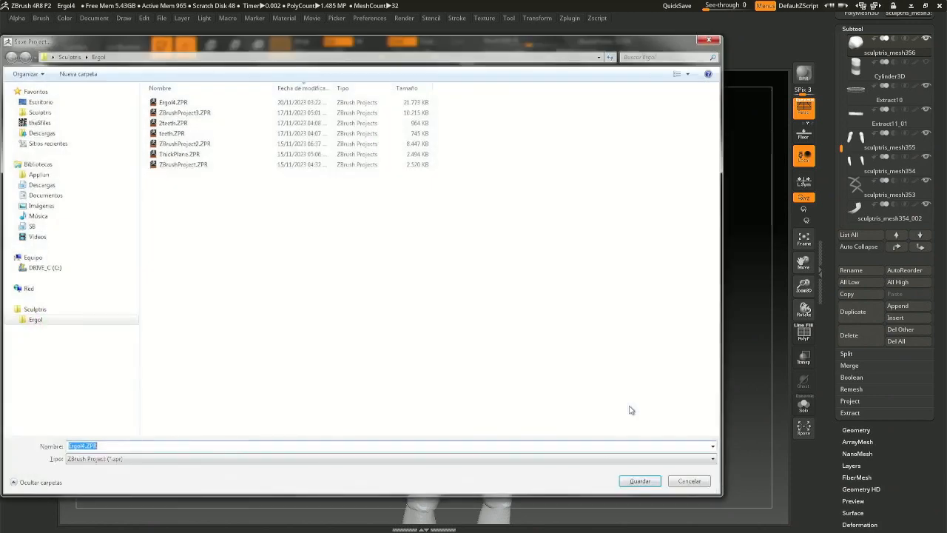
key(Return)
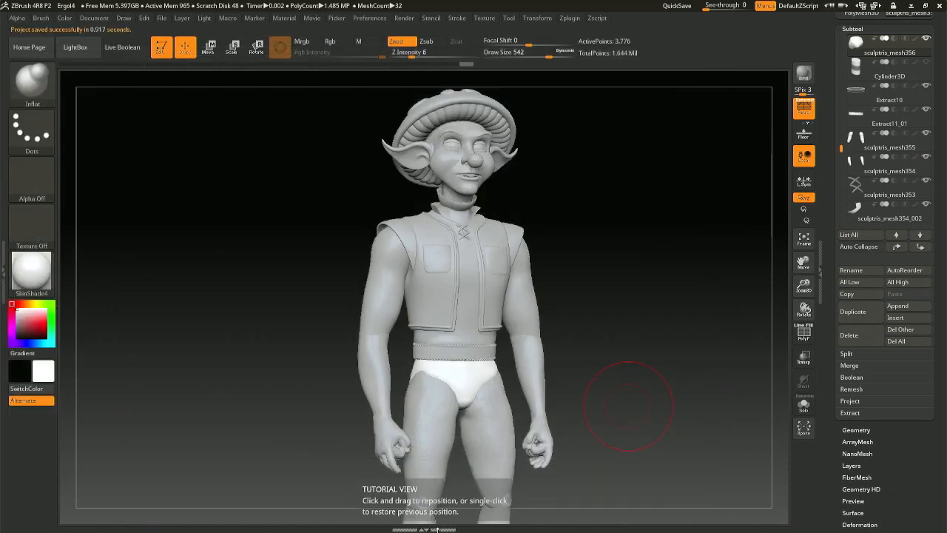
Adjust the buttock area where the thighs meet the pelvis in side and back views with the Move brush at draw size 542.
alt+drag(596, 434, 589, 370)
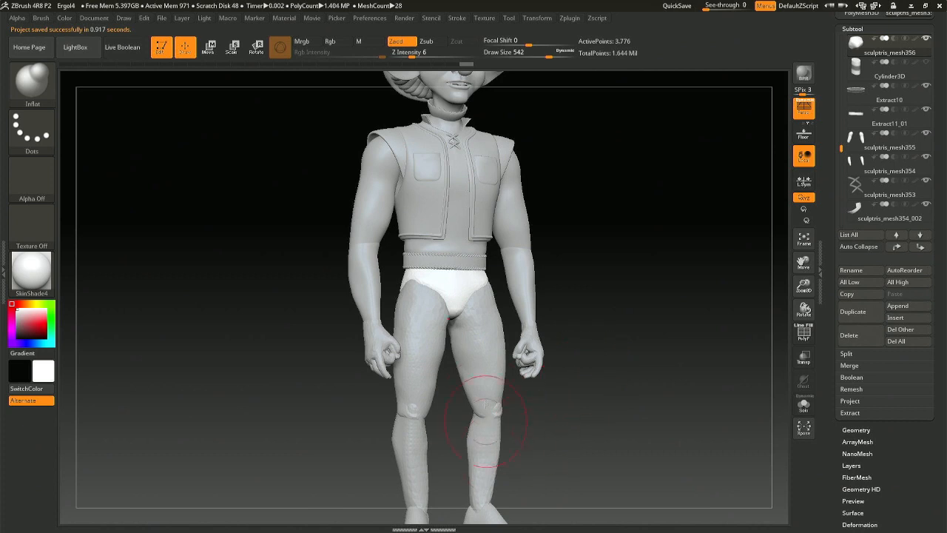
drag(487, 422, 514, 396)
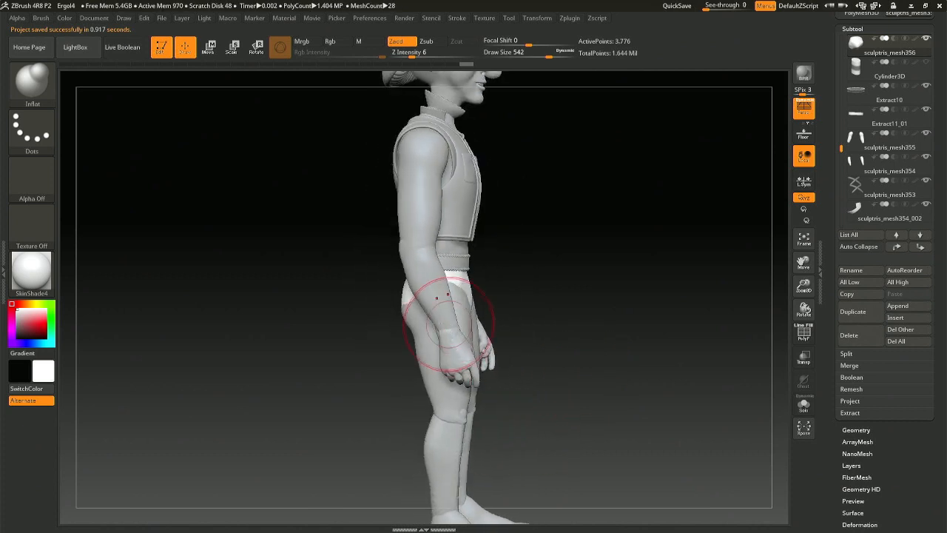
drag(347, 335, 379, 331)
alt+click(404, 321)
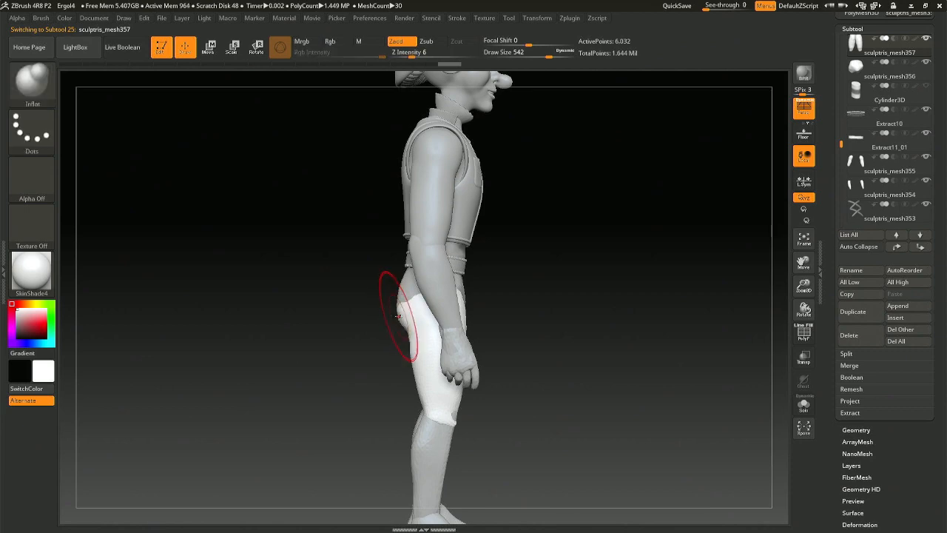
key(b)
key(m)
key(v)
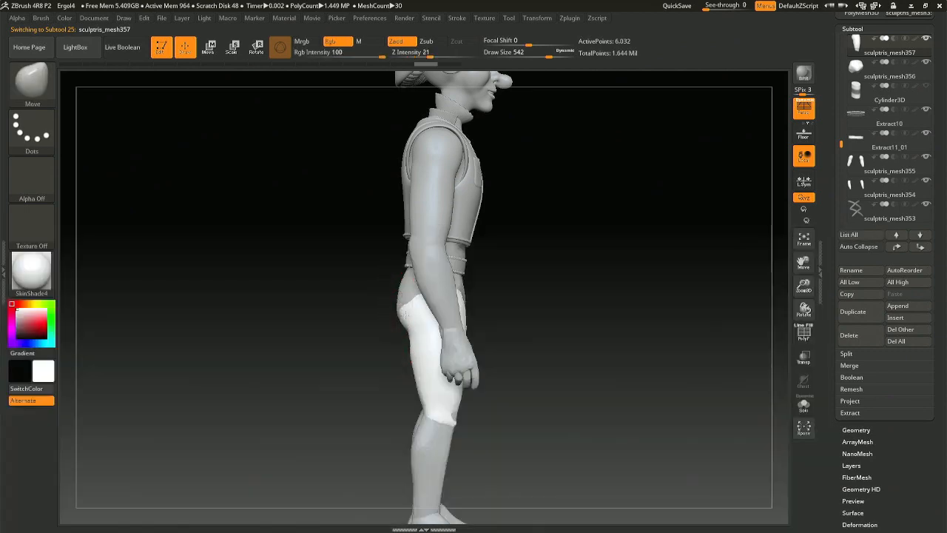
alt+click(400, 303)
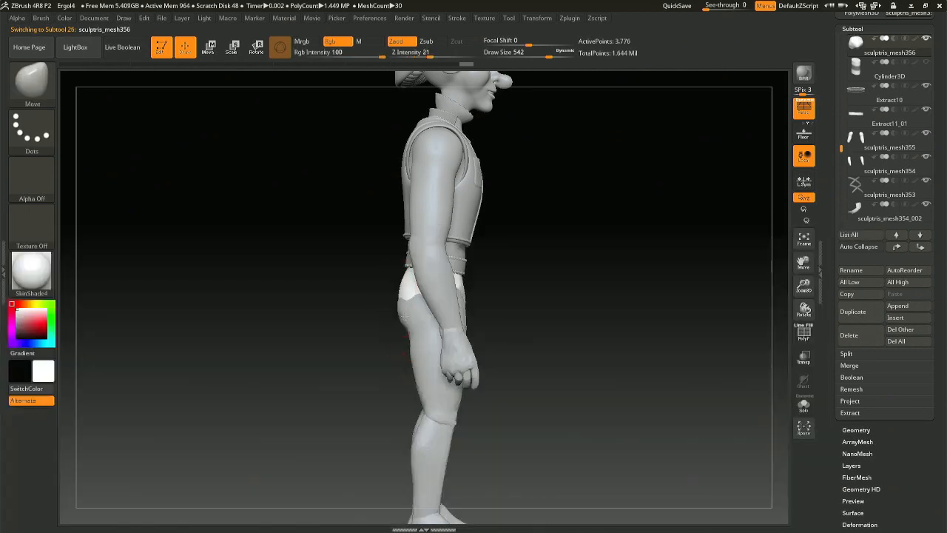
right_drag(403, 316, 453, 314)
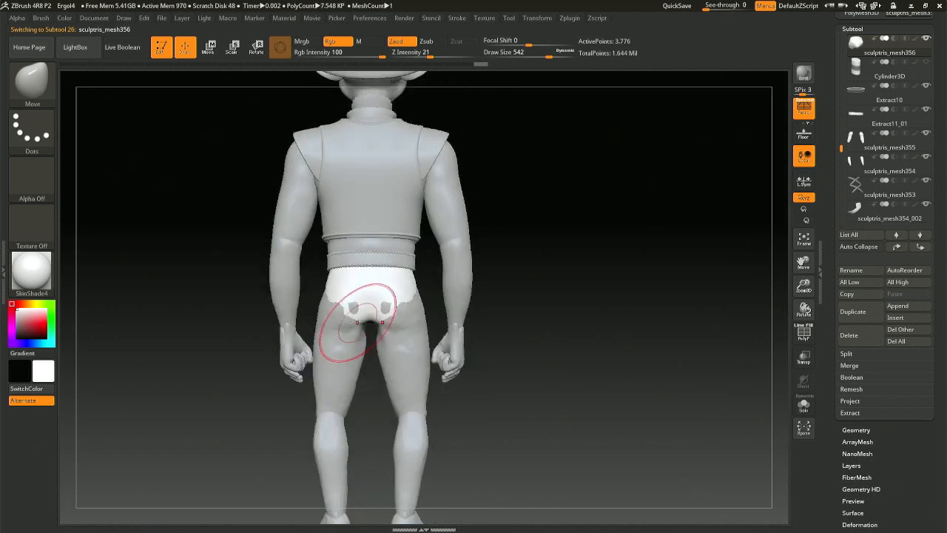
mouse_move(359, 320)
alt+right_down()
mouse_move(393, 298)
mouse_move(574, 288)
alt+right_up()
mouse_move(530, 231)
alt+right_down()
mouse_move(529, 325)
mouse_move(512, 415)
alt+right_up()
Select the upper arms and thicken them with the Inflate deformation at about 21.
alt+click(411, 306)
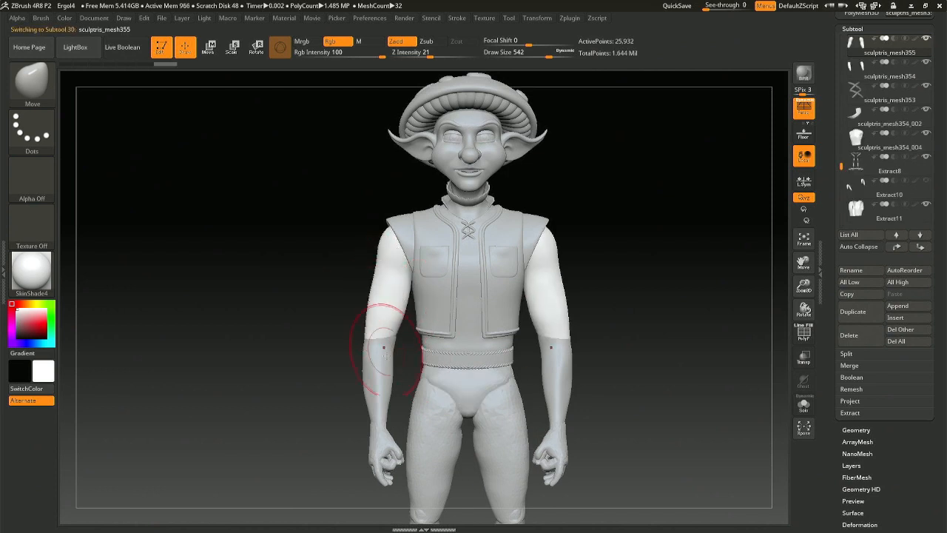
right_drag(393, 350, 385, 331)
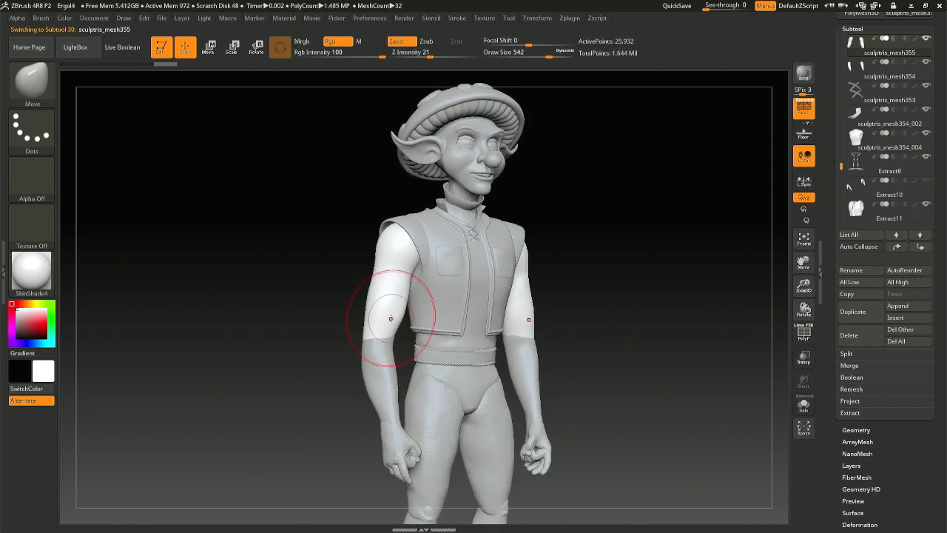
scroll(870, 418, down, 3)
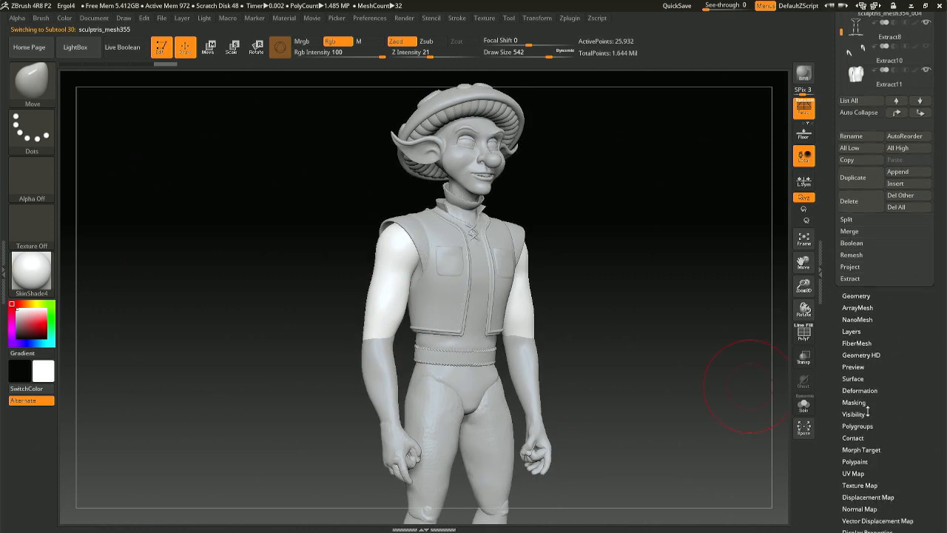
click(864, 391)
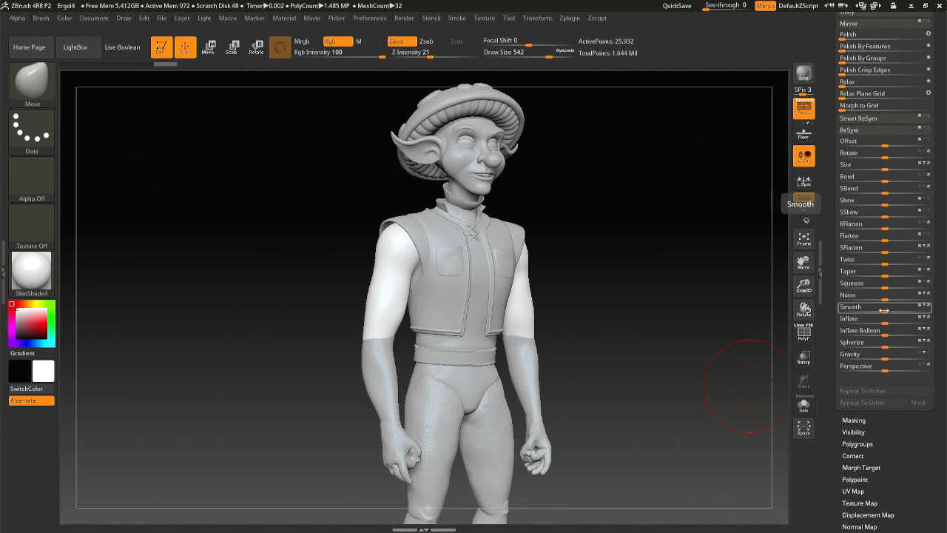
drag(886, 320, 894, 320)
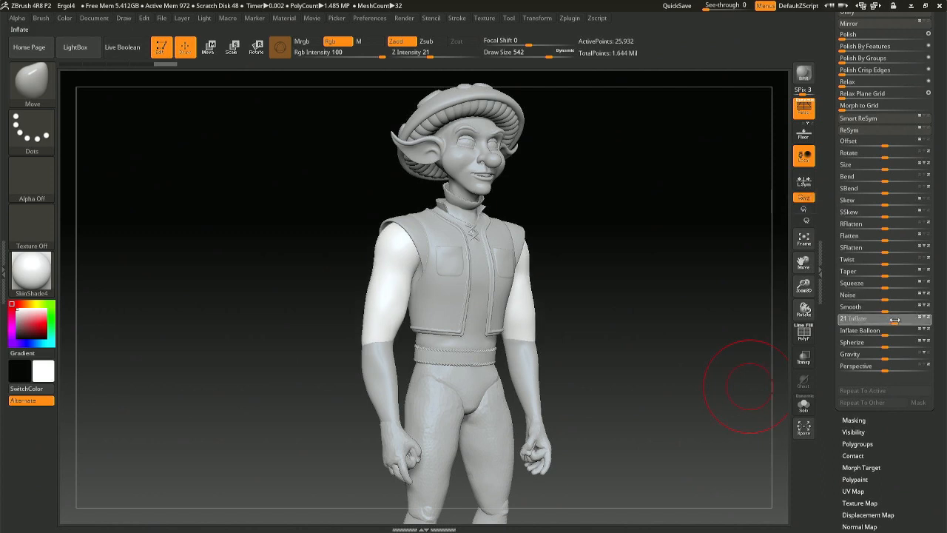
drag(895, 319, 896, 320)
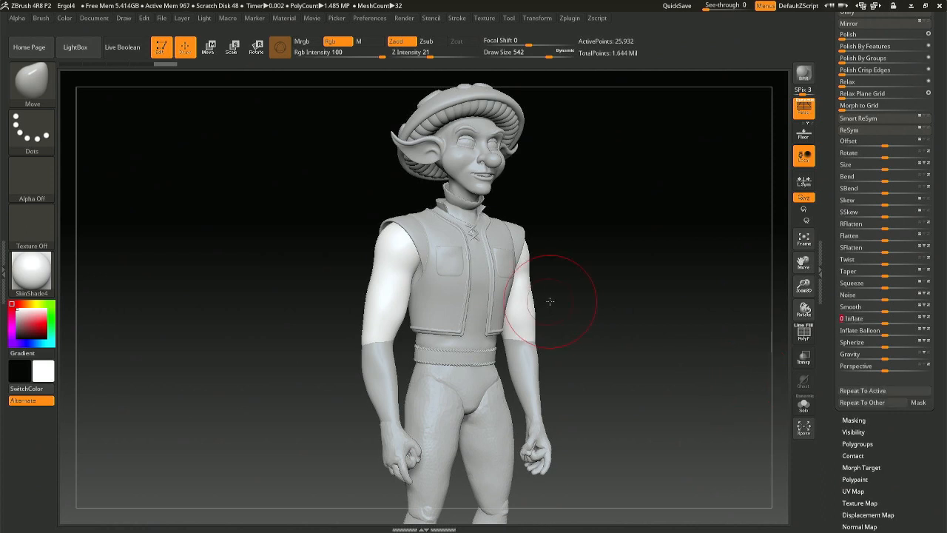
Adjust the back contour of the upper arms near the shoulders in side view with the Move brush.
drag(552, 301, 445, 281)
mouse_move(385, 235)
mouse_down()
mouse_move(384, 248)
mouse_move(465, 248)
mouse_up()
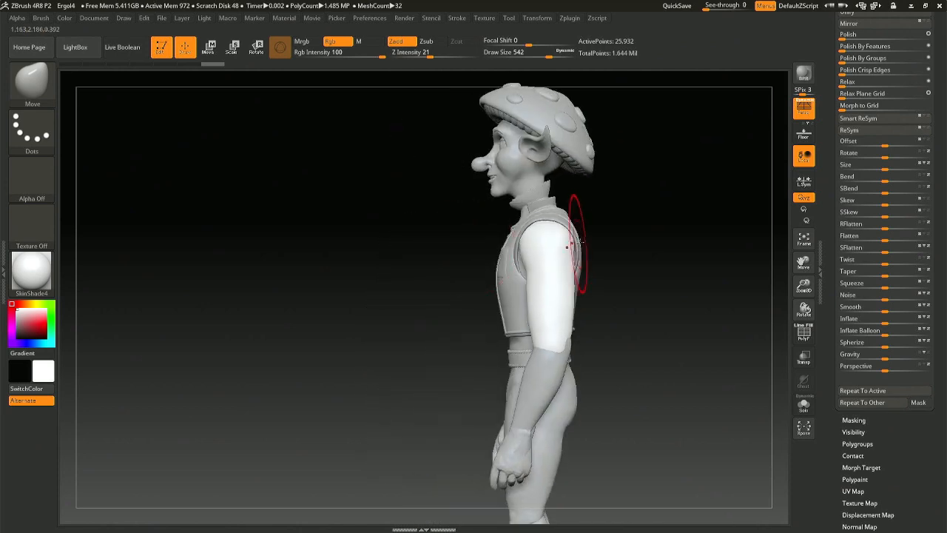
drag(571, 243, 570, 255)
mouse_move(569, 310)
mouse_down()
mouse_move(508, 306)
mouse_move(508, 348)
mouse_move(470, 365)
mouse_move(359, 339)
mouse_move(444, 311)
mouse_move(392, 337)
mouse_up()
Select the hands and examine the arms and hands from the front and side.
alt+click(436, 396)
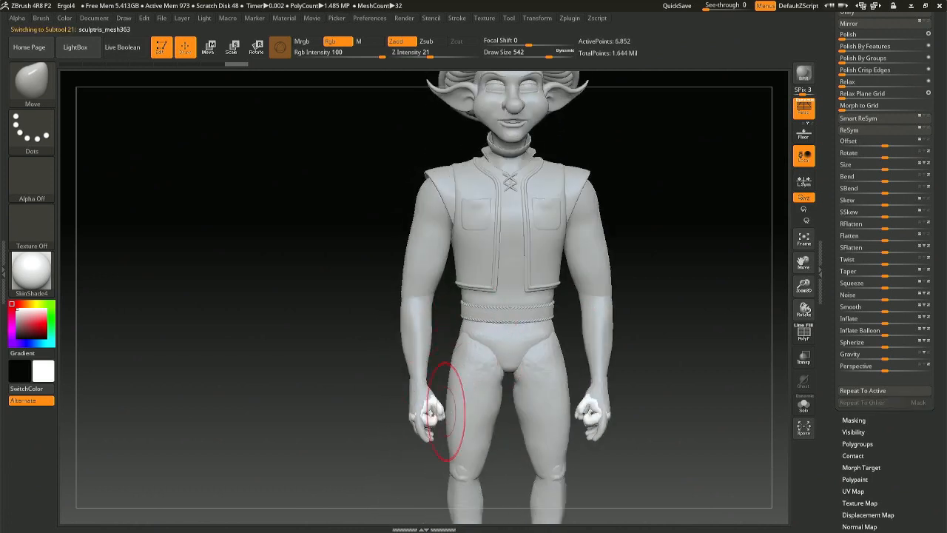
drag(436, 396, 454, 397)
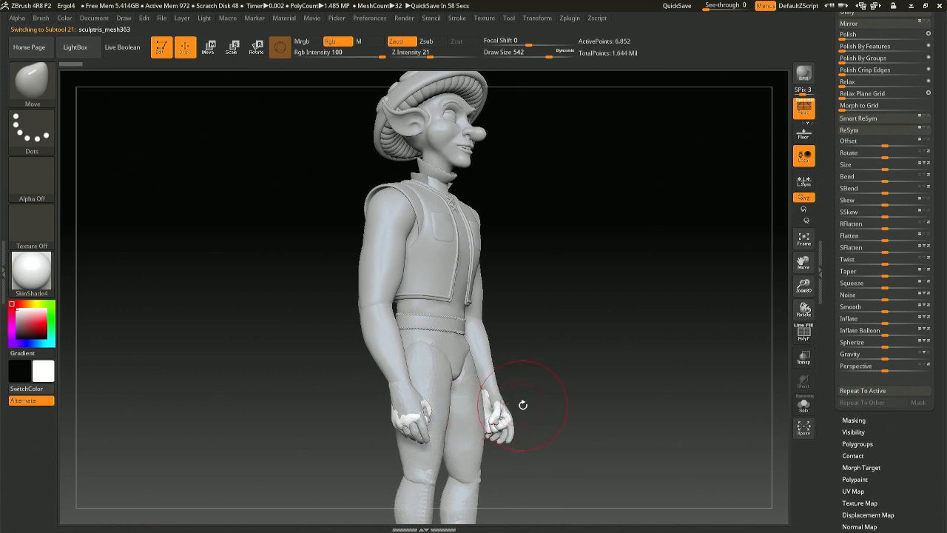
mouse_move(531, 288)
mouse_down()
mouse_move(541, 311)
mouse_move(505, 241)
mouse_up()
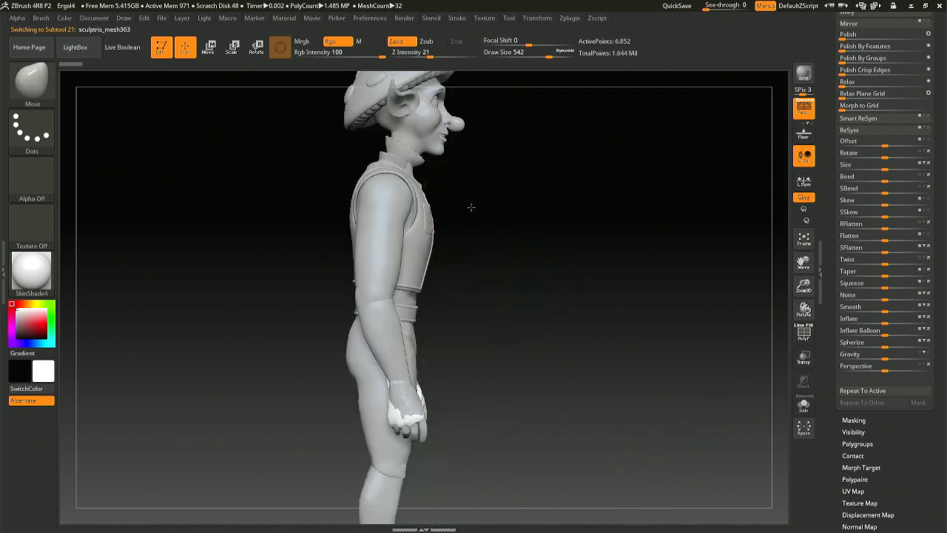
drag(469, 207, 482, 250)
Reselect the upper arms, enlarge the Move brush to draw size 856, and check the shoulders and vest from the back.
alt+click(407, 257)
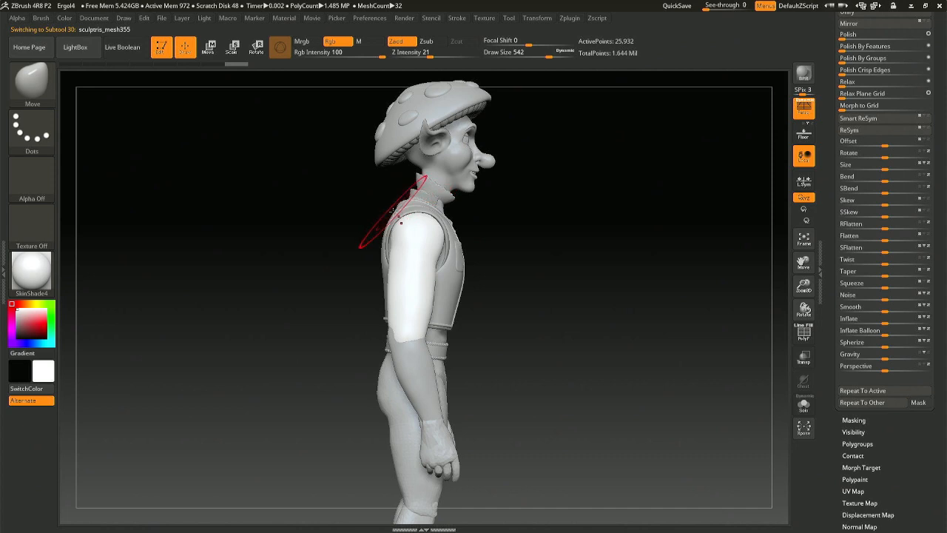
key(space)
drag(402, 211, 414, 211)
mouse_move(431, 194)
right_down()
mouse_move(432, 218)
mouse_move(423, 204)
mouse_move(460, 184)
mouse_move(489, 182)
right_up()
alt+click(438, 189)
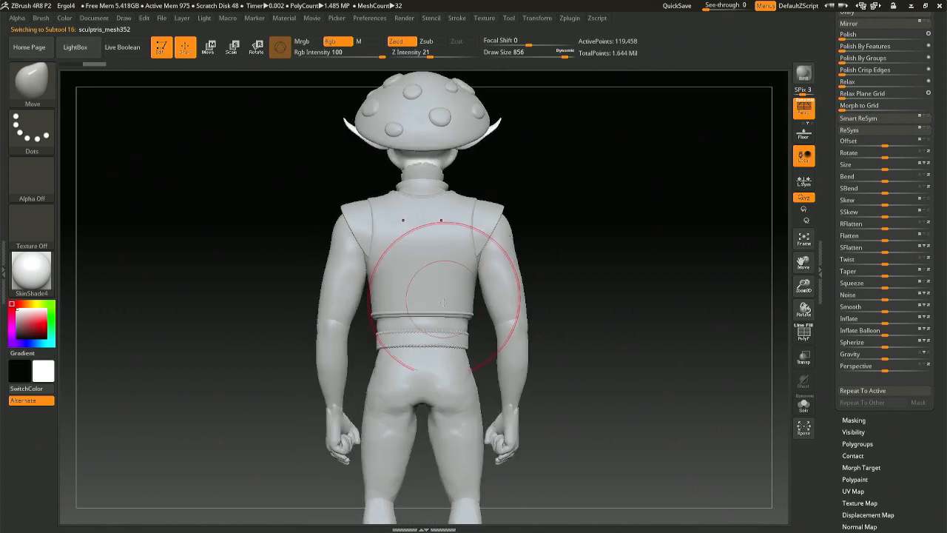
ctrl+right_drag(442, 215, 444, 255)
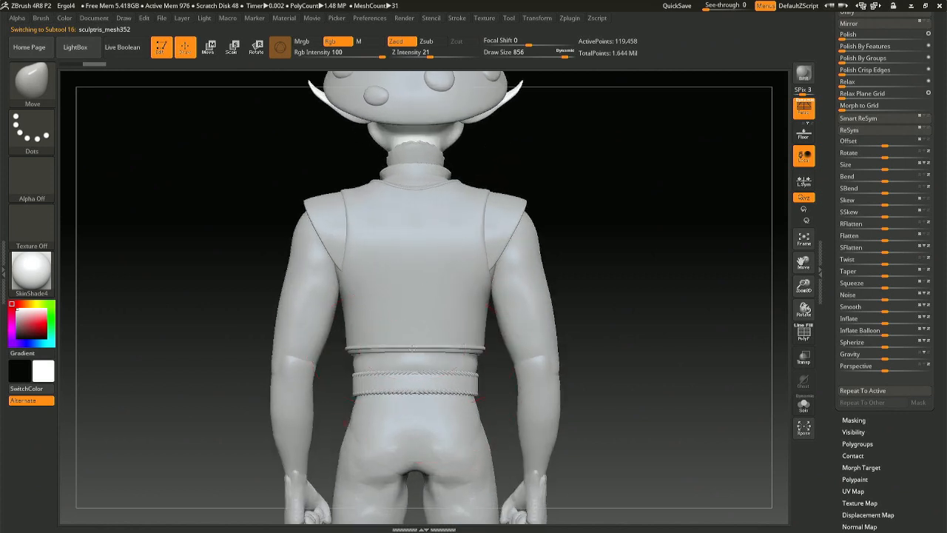
Set the Move brush's draw size to 611 and select the vest's border trim to adjust its lower back edge.
alt+click(413, 346)
key(space)
drag(413, 345, 399, 344)
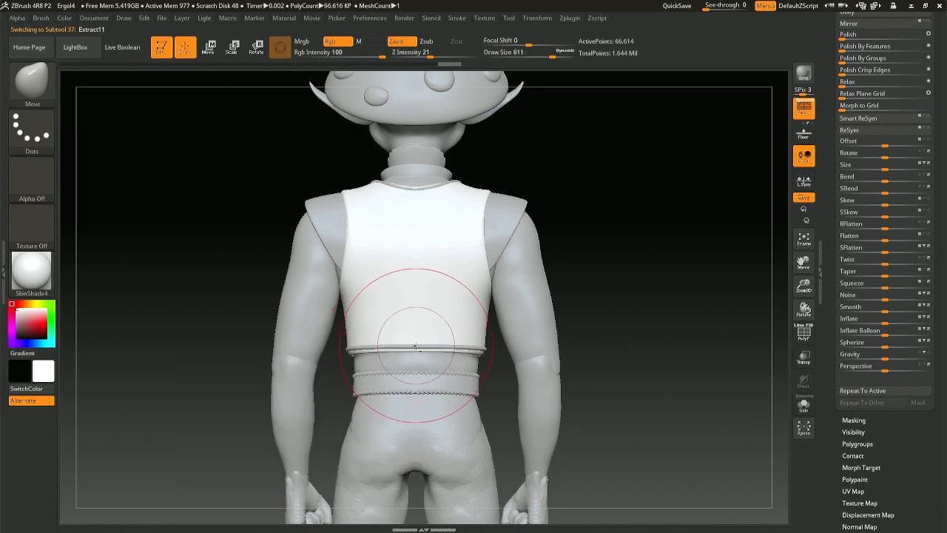
alt+click(415, 345)
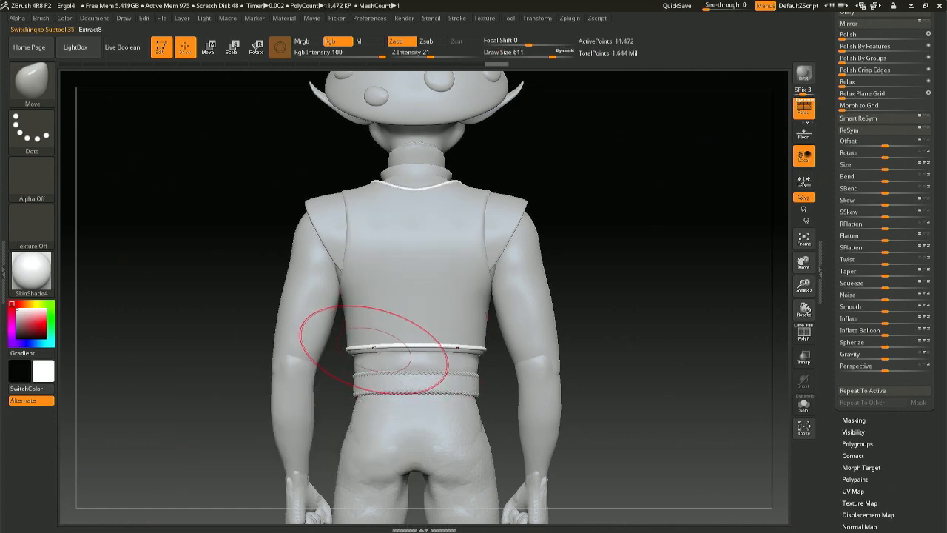
right_drag(374, 347, 469, 362)
Select the belt and adjust its lower edge around the front and side with the Move brush at draw size 611.
mouse_move(482, 396)
alt+right_down()
mouse_move(502, 344)
mouse_move(506, 366)
mouse_move(543, 316)
alt+right_up()
mouse_move(445, 372)
alt+right_down()
mouse_move(489, 348)
mouse_move(516, 288)
alt+right_up()
alt+click(453, 346)
right_drag(454, 347, 423, 343)
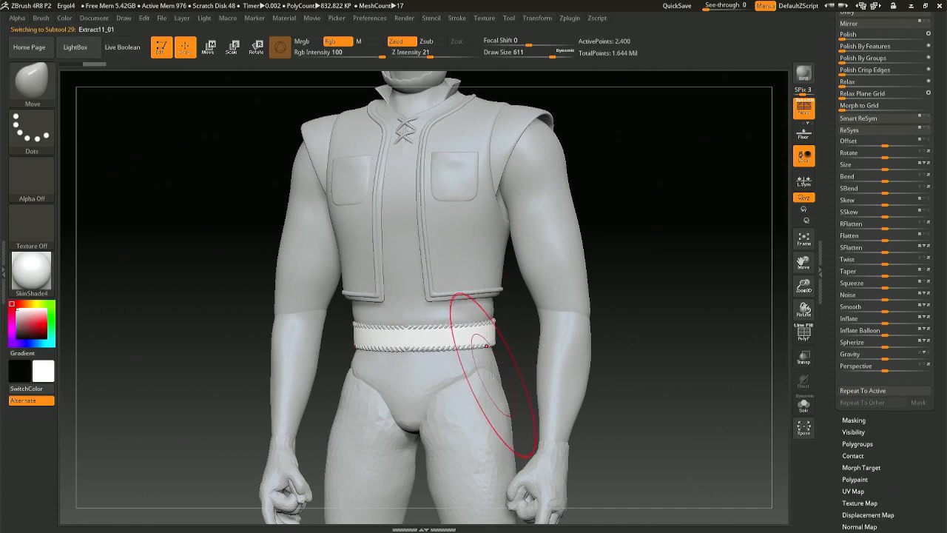
mouse_move(502, 376)
right_down()
mouse_move(538, 382)
mouse_move(527, 385)
right_up()
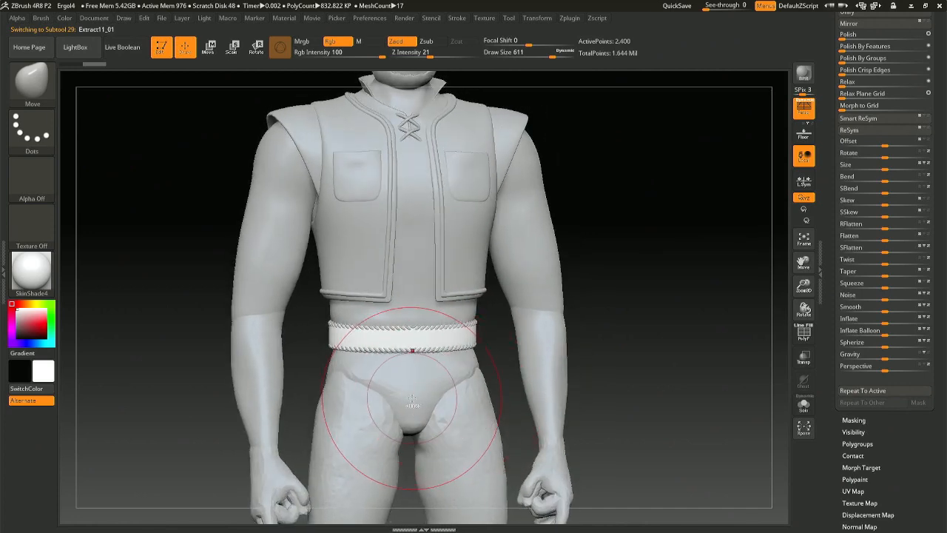
Save the project as a new version named Ergol4b.
key(ctrl+s)
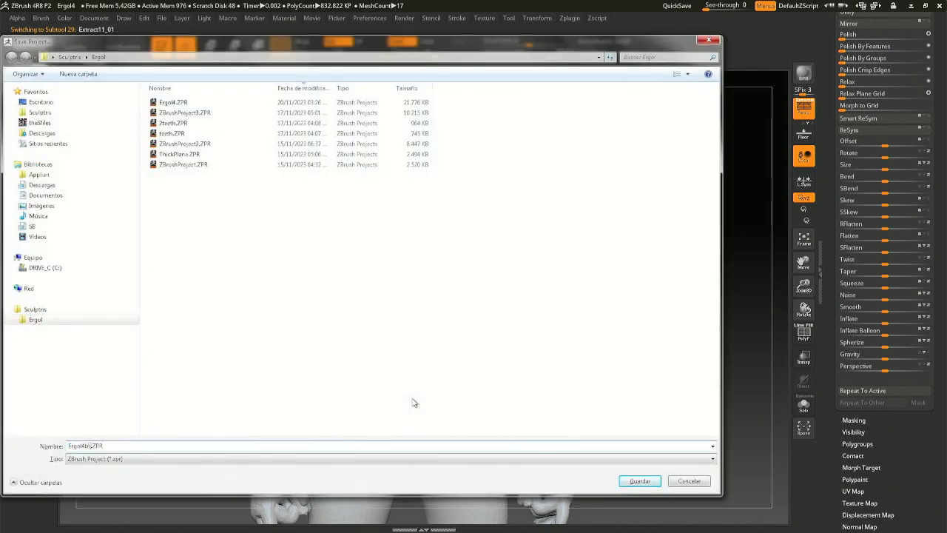
key(Return)
key(Return)
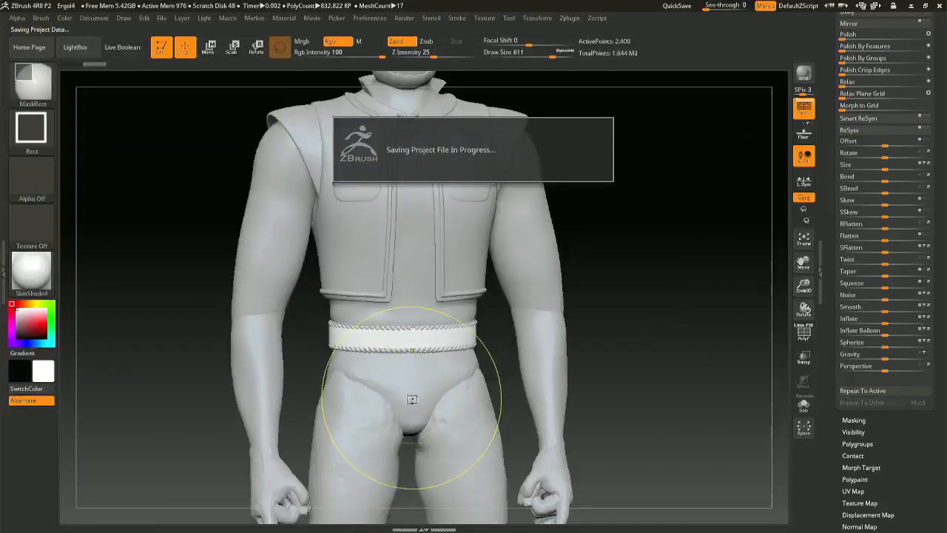
Select the thighs and pull their lower ends down over the knees with the Move brush at draw size 611.
alt+click(407, 400)
ctrl+right_drag(624, 394, 608, 425)
alt+right_drag(608, 425, 626, 280)
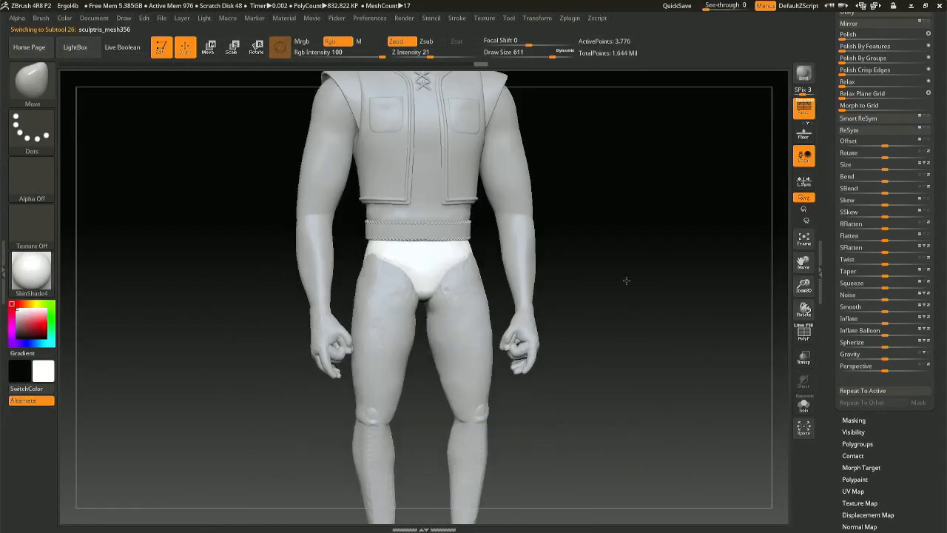
alt+right_drag(602, 338, 607, 281)
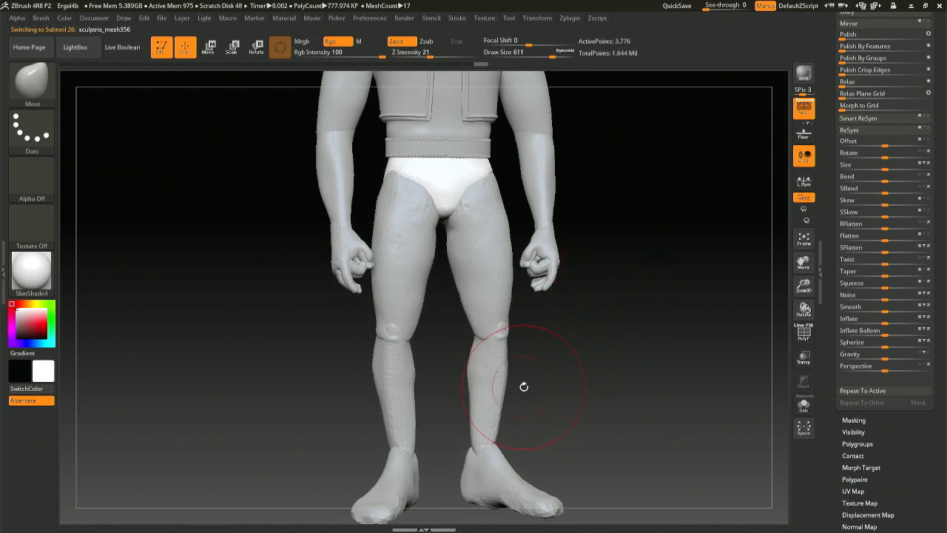
alt+click(383, 338)
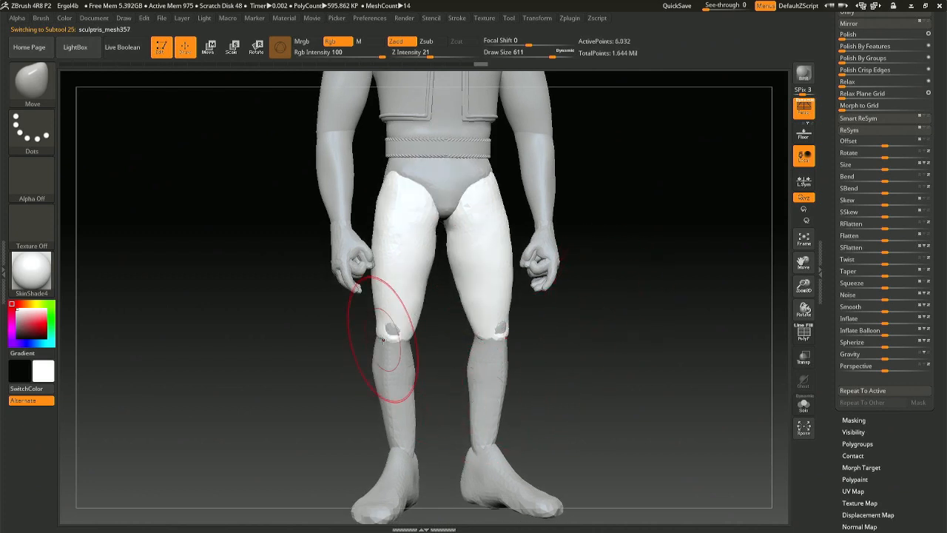
drag(381, 369, 379, 358)
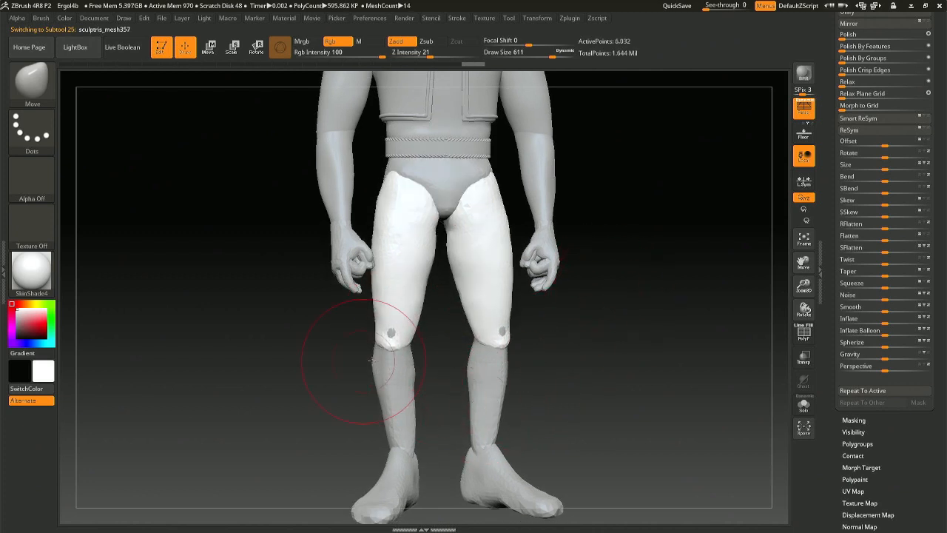
right_drag(378, 358, 423, 358)
right_drag(359, 330, 372, 333)
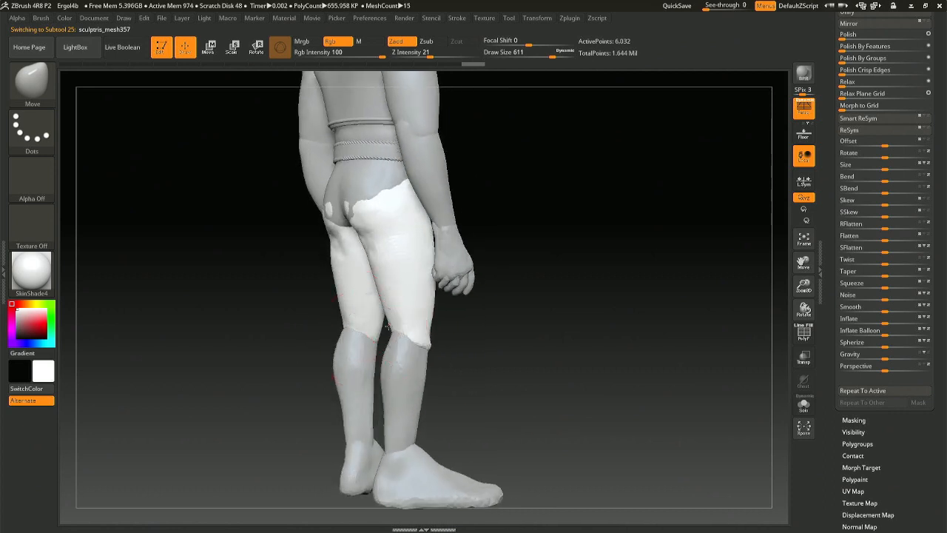
Set the Move brush's draw size to 476 and adjust the thighs' outer contours and the backs of the knees.
key(space)
drag(390, 328, 379, 362)
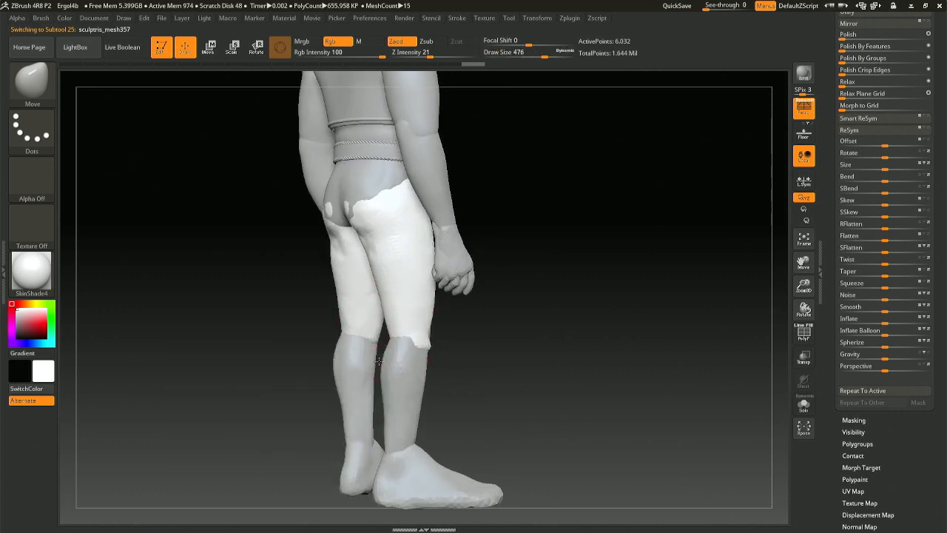
mouse_move(379, 275)
mouse_down()
mouse_move(376, 284)
mouse_move(326, 288)
mouse_move(368, 287)
mouse_up()
drag(325, 275, 318, 288)
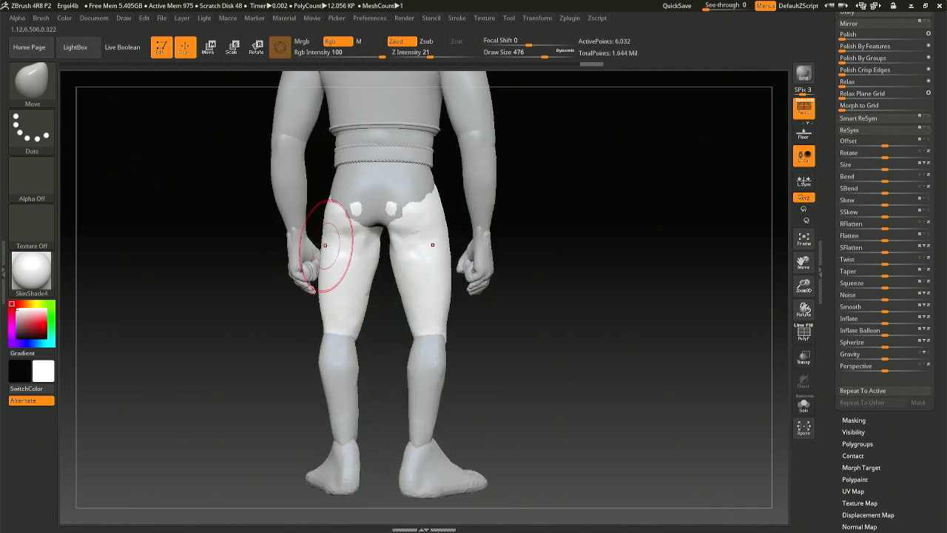
mouse_move(324, 244)
mouse_down()
mouse_move(311, 249)
mouse_move(329, 251)
mouse_move(317, 257)
mouse_up()
drag(319, 258, 318, 261)
right_drag(350, 295, 353, 321)
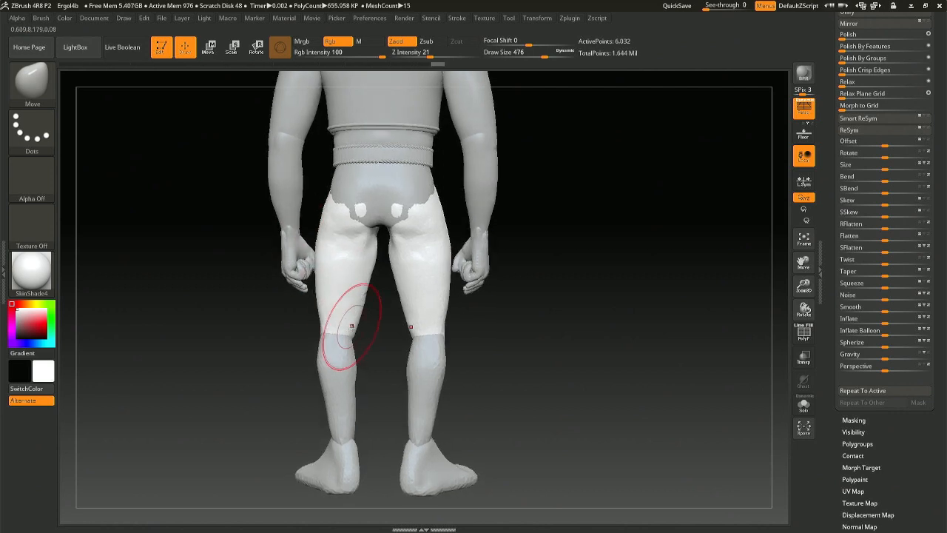
Fit the thighs' lower ends around the knees from the back and sides with the Move brush.
mouse_move(321, 334)
mouse_down()
mouse_move(316, 344)
mouse_move(349, 333)
mouse_up()
mouse_move(324, 337)
right_down()
mouse_move(361, 326)
mouse_move(350, 333)
right_up()
drag(358, 338, 308, 331)
mouse_move(313, 338)
right_down()
mouse_move(358, 330)
mouse_move(396, 342)
right_up()
drag(375, 343, 370, 342)
right_drag(432, 338, 364, 400)
Select the lower legs and extend their ankle ends toward the feet with the Move brush at draw size 393.
alt+click(364, 399)
key(space)
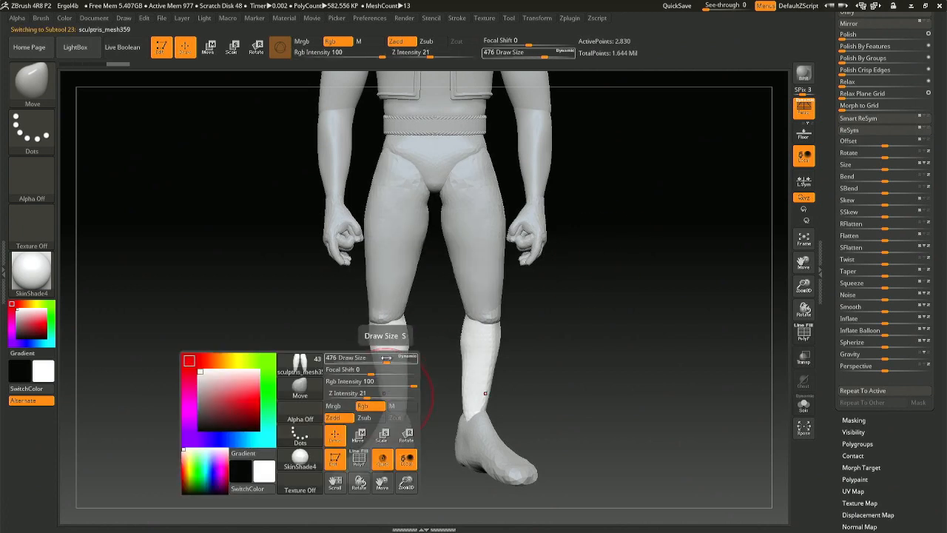
drag(399, 358, 382, 358)
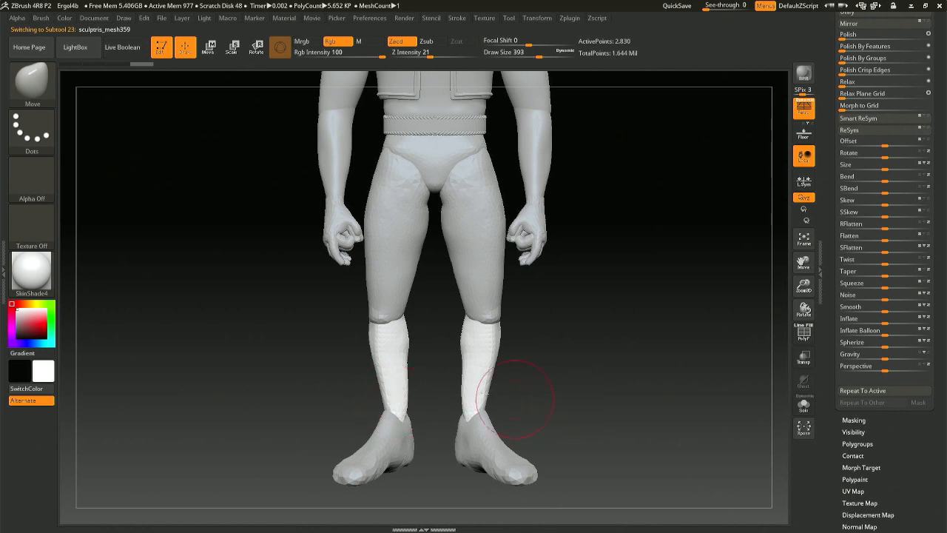
drag(468, 423, 449, 442)
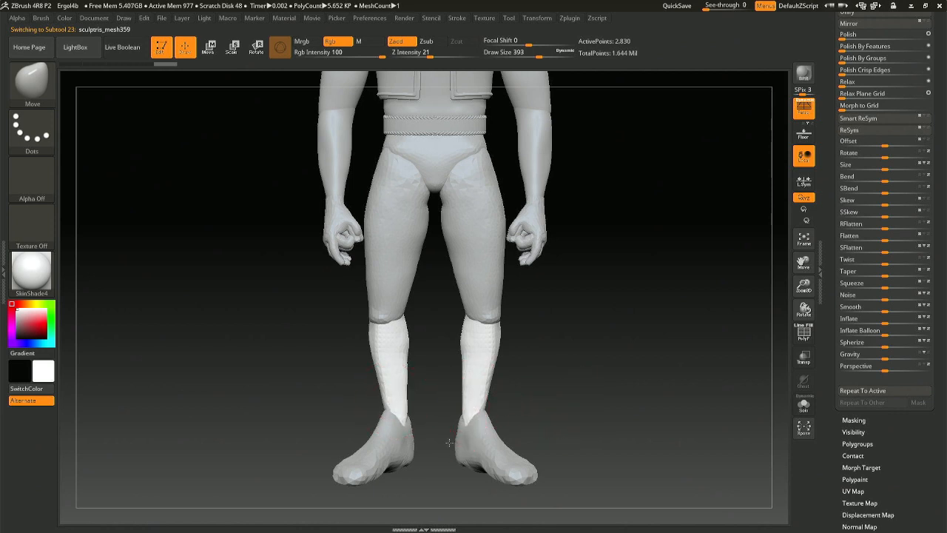
mouse_move(444, 393)
mouse_down()
mouse_move(467, 420)
mouse_move(448, 432)
mouse_move(483, 419)
mouse_move(474, 378)
mouse_move(464, 406)
mouse_move(469, 376)
mouse_move(457, 352)
mouse_move(507, 375)
mouse_move(545, 356)
mouse_up()
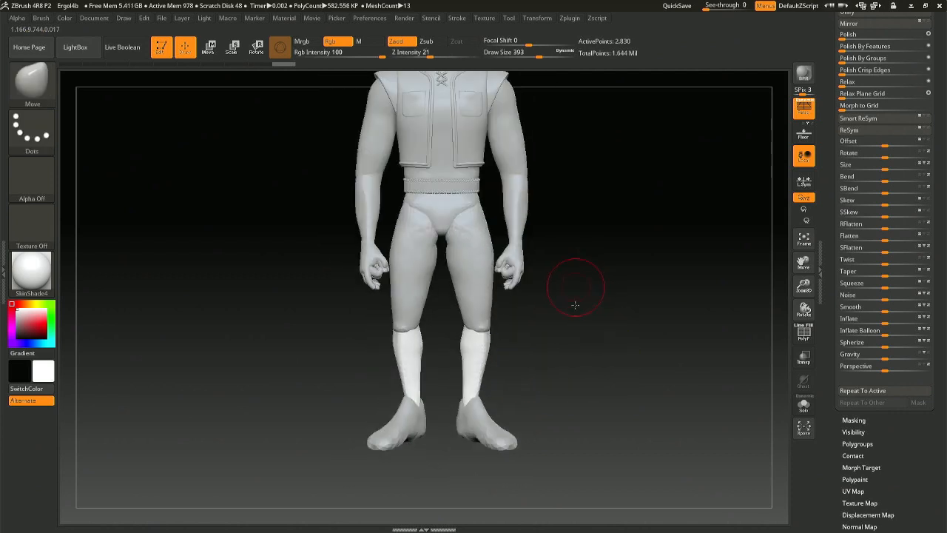
Check the figure from the side, then select the thighs and adjust their upper back contour below the buttocks.
alt+drag(575, 305, 546, 351)
drag(355, 386, 490, 388)
drag(457, 361, 422, 354)
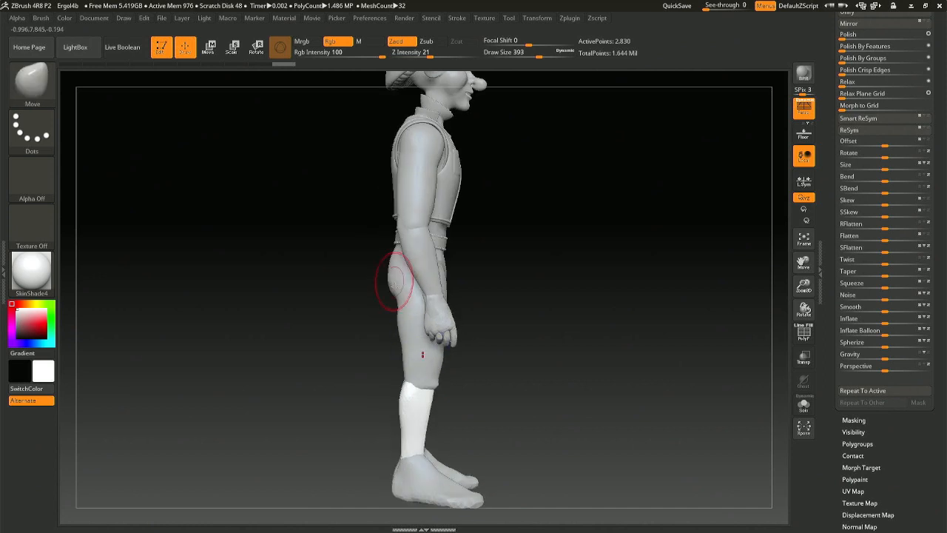
alt+click(395, 300)
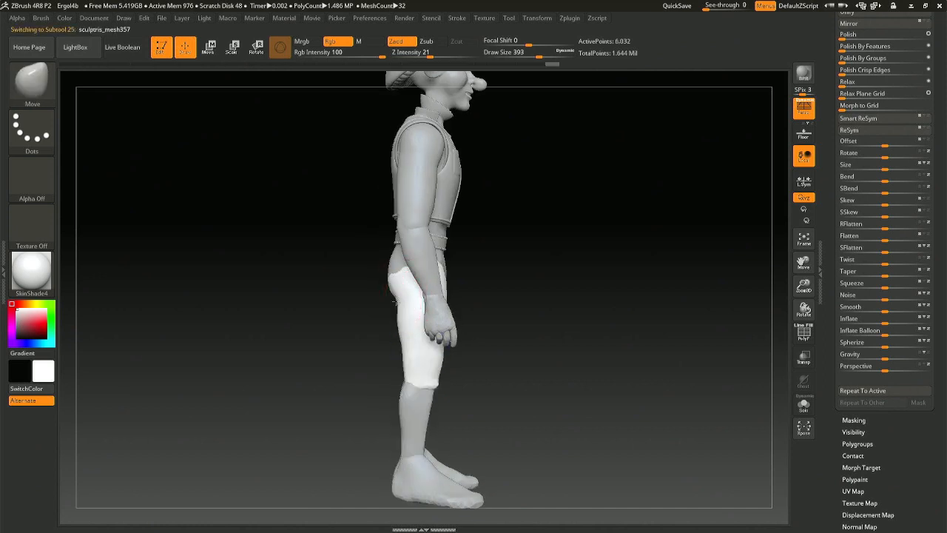
mouse_move(363, 297)
mouse_down()
mouse_move(397, 297)
mouse_move(368, 311)
mouse_move(400, 296)
mouse_move(389, 295)
mouse_up()
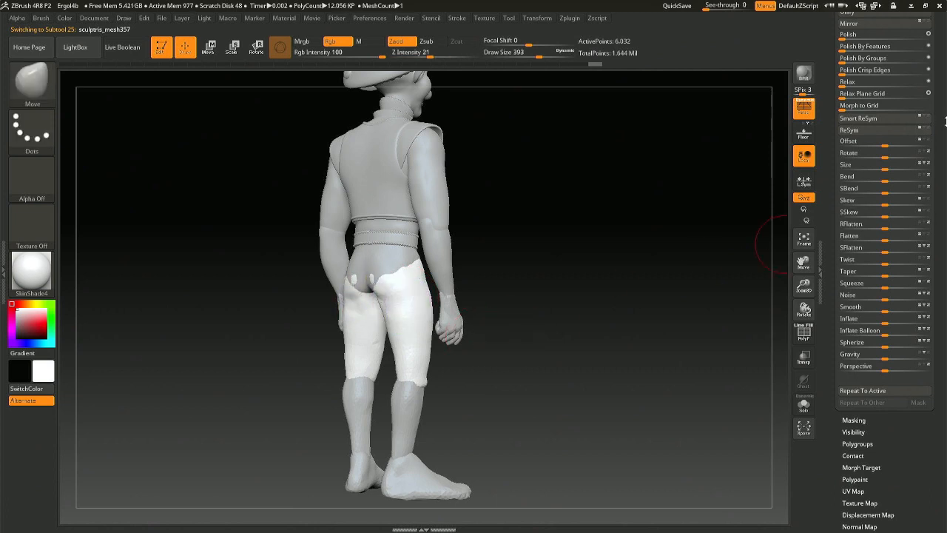
Merge the thighs subtool down with the pelvis subtool below it.
drag(945, 121, 940, 230)
click(853, 125)
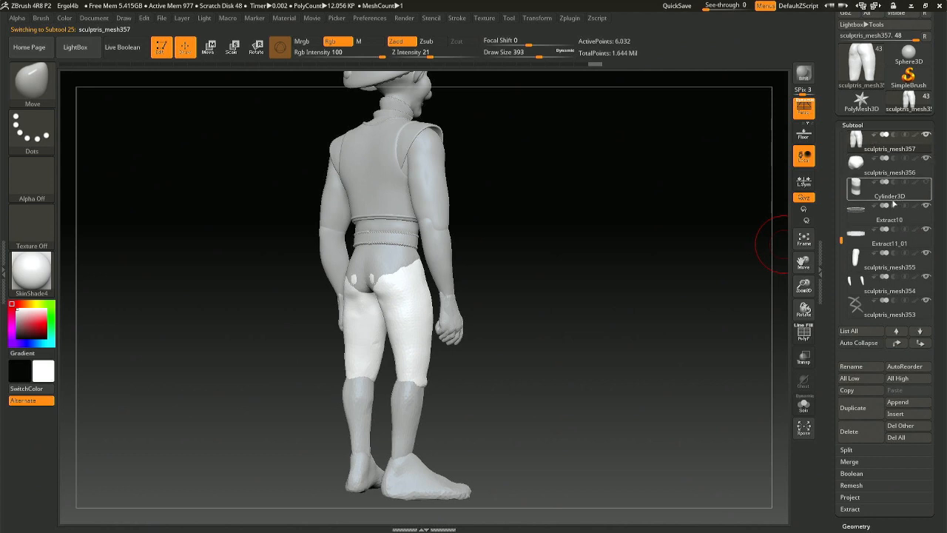
click(857, 162)
click(856, 140)
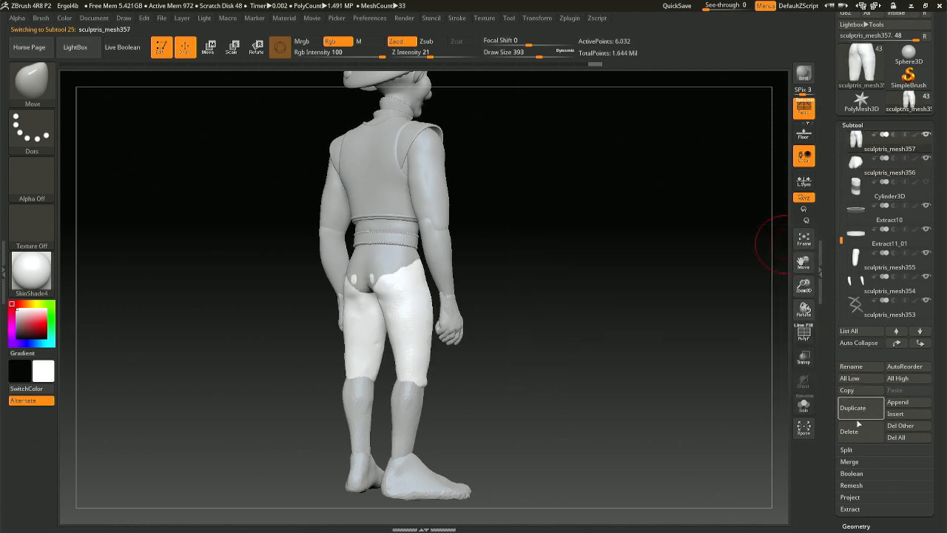
click(853, 462)
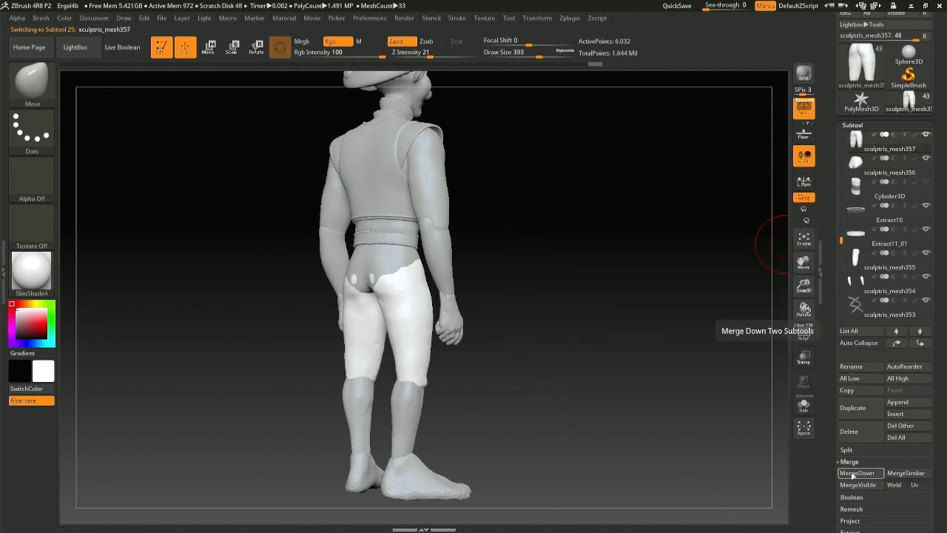
click(852, 472)
click(771, 495)
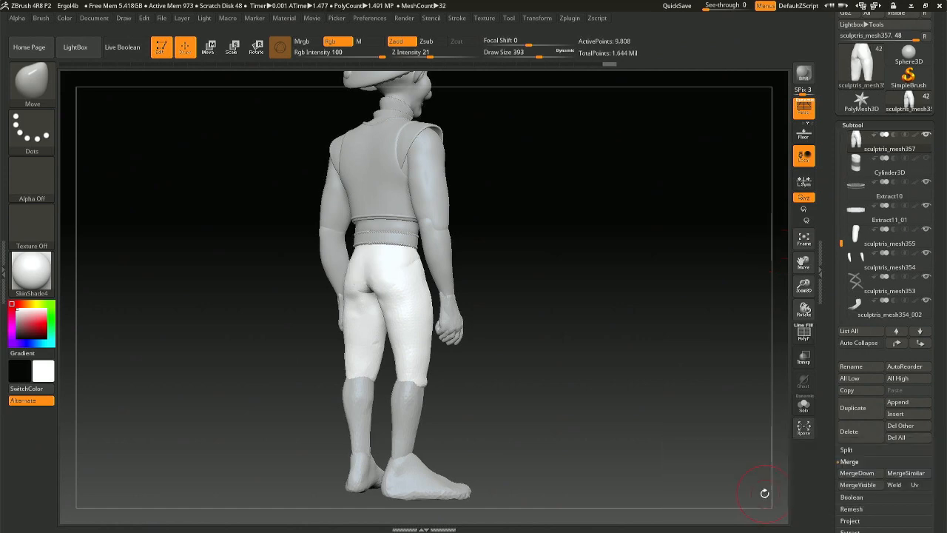
Apply DynaMesh at resolution 128 to the merged thighs and pelvis.
drag(750, 491, 467, 256)
drag(635, 279, 623, 254)
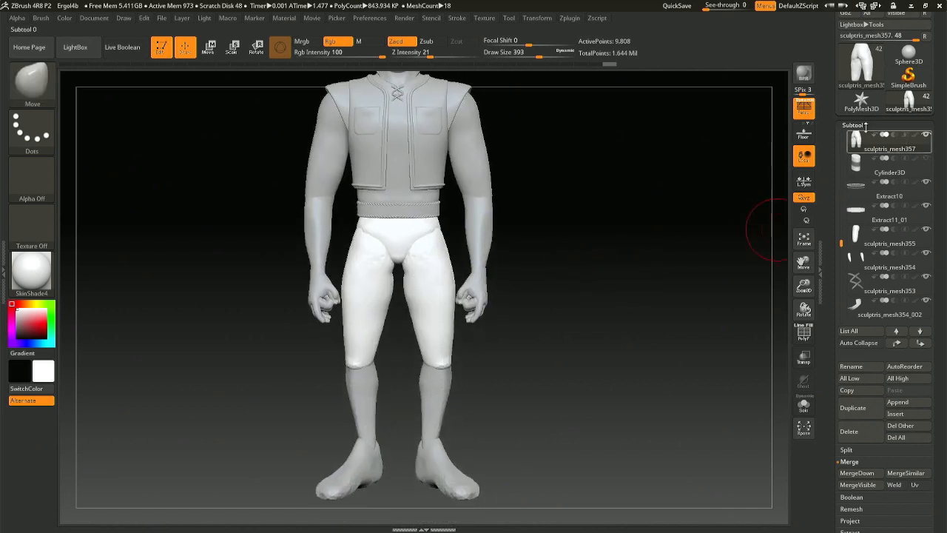
click(853, 125)
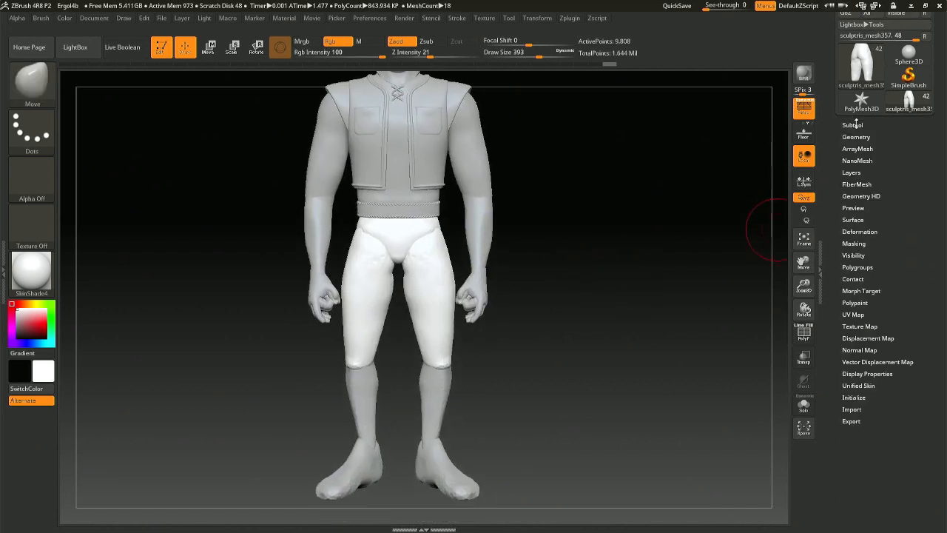
click(856, 137)
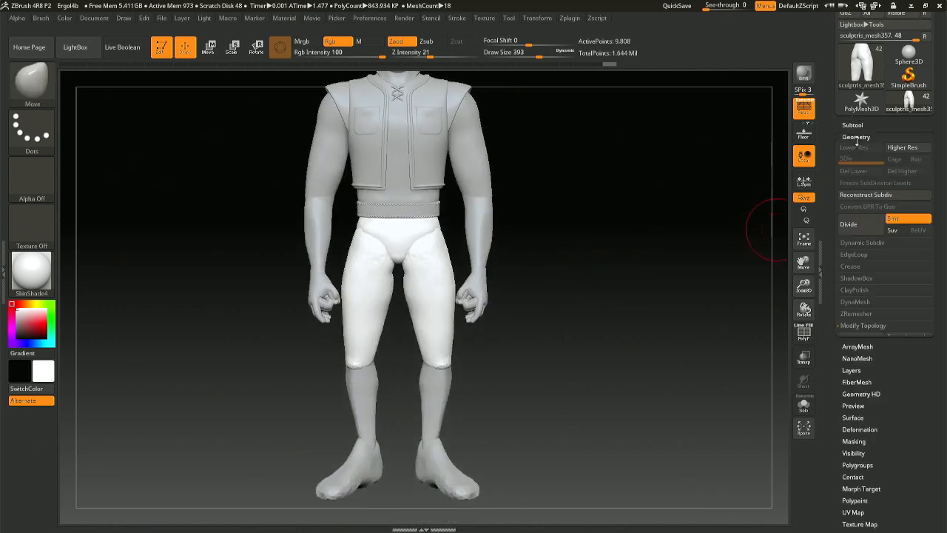
click(856, 302)
click(855, 319)
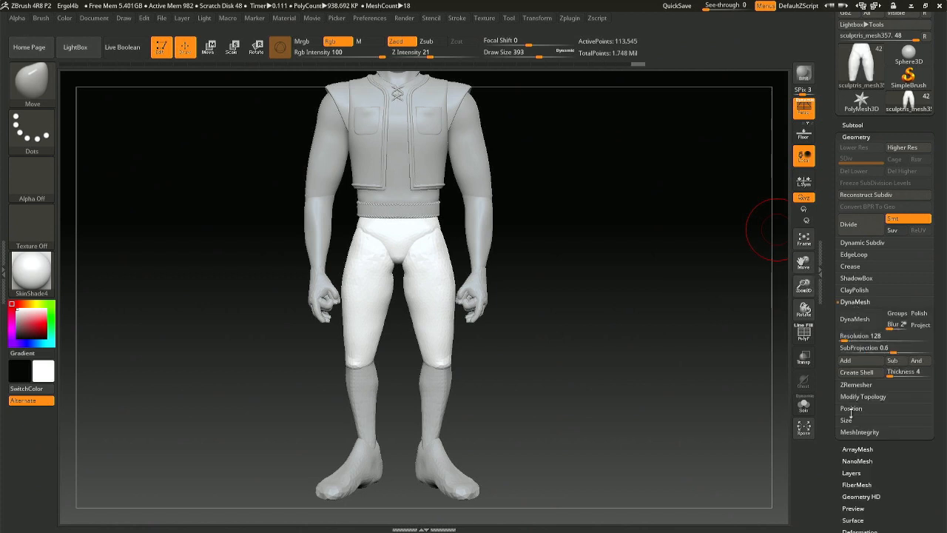
Remesh the thighs and pelvis with ZRemesher, turning off Same and setting AdaptiveSize to 10, with the polyframe shown.
click(853, 385)
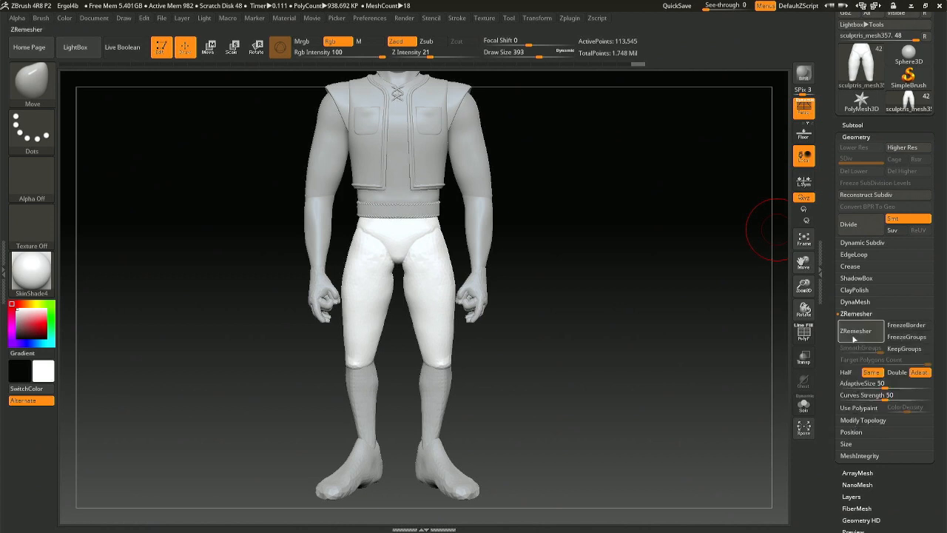
click(871, 373)
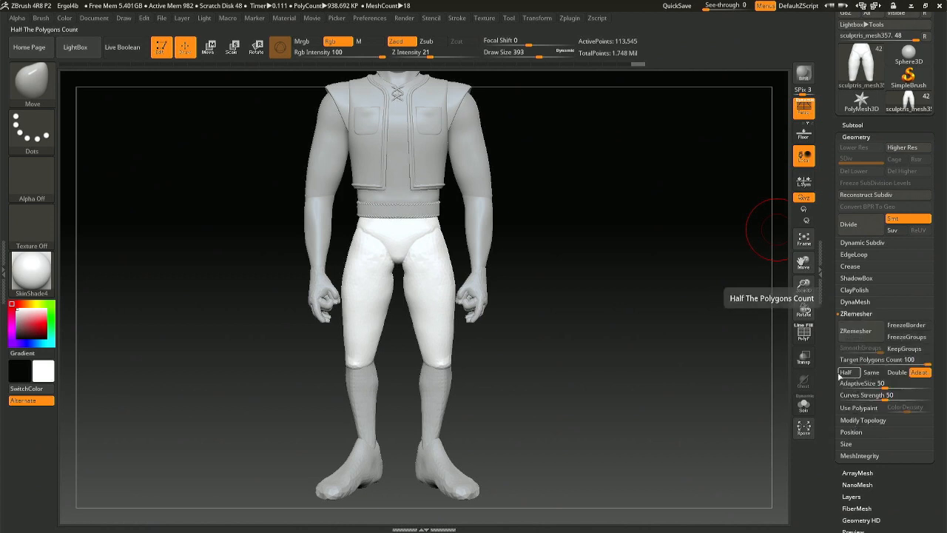
click(804, 335)
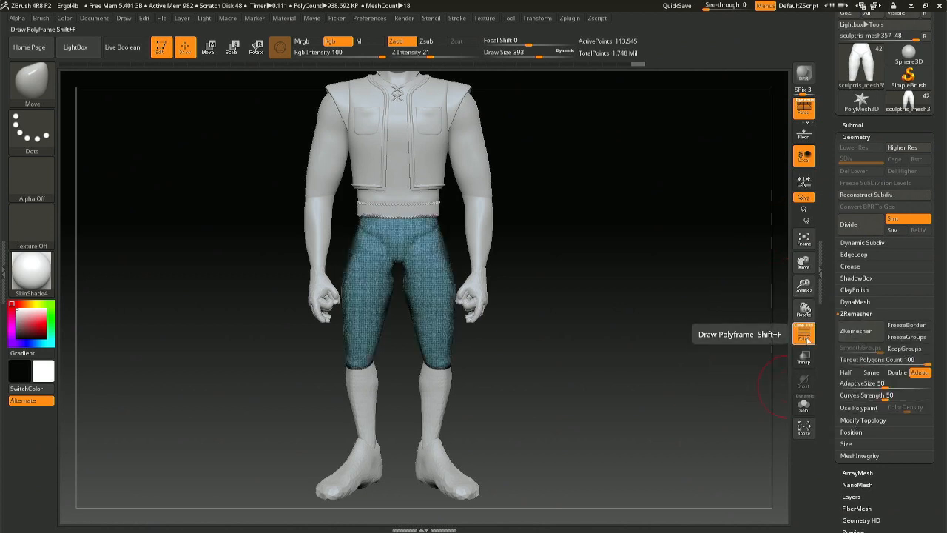
drag(883, 383, 862, 383)
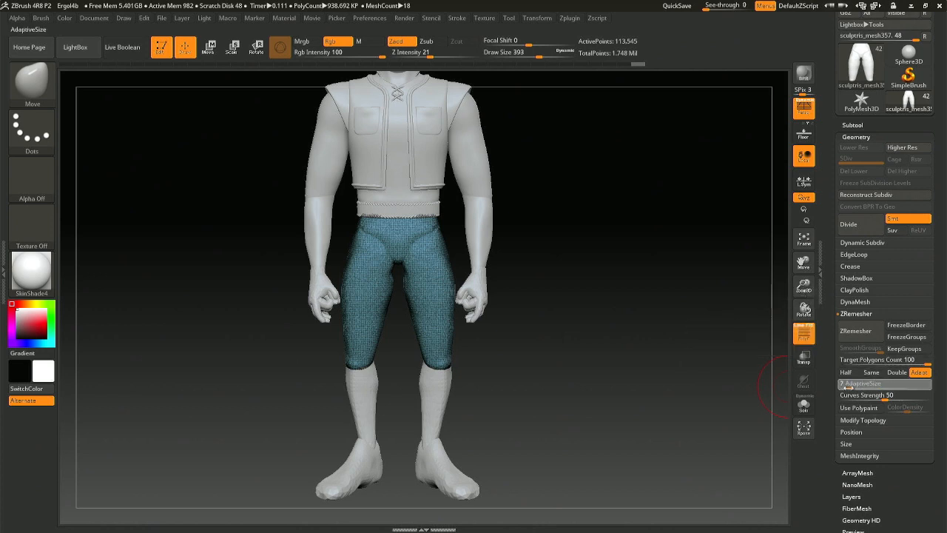
click(855, 331)
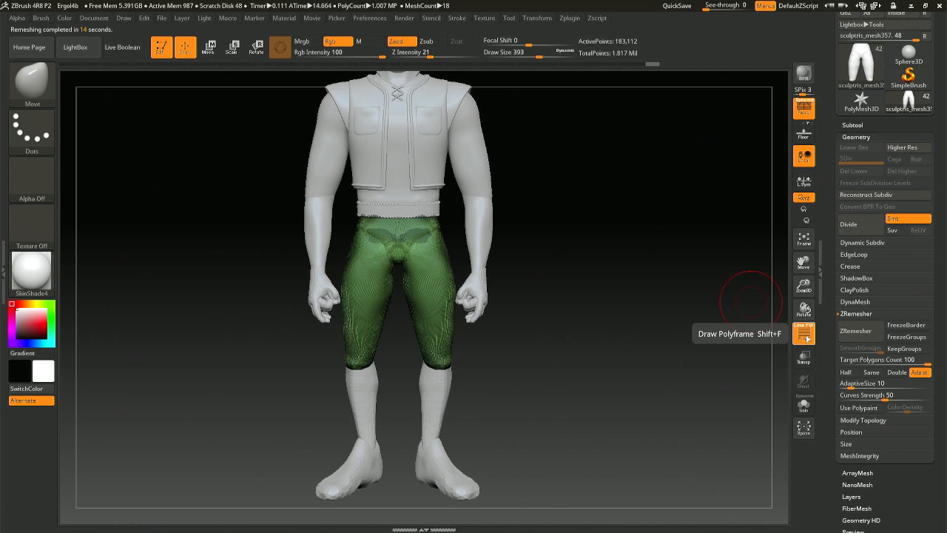
Hide the polyframe and run ZRemesher again with a target polygons count of 11.2.
click(814, 336)
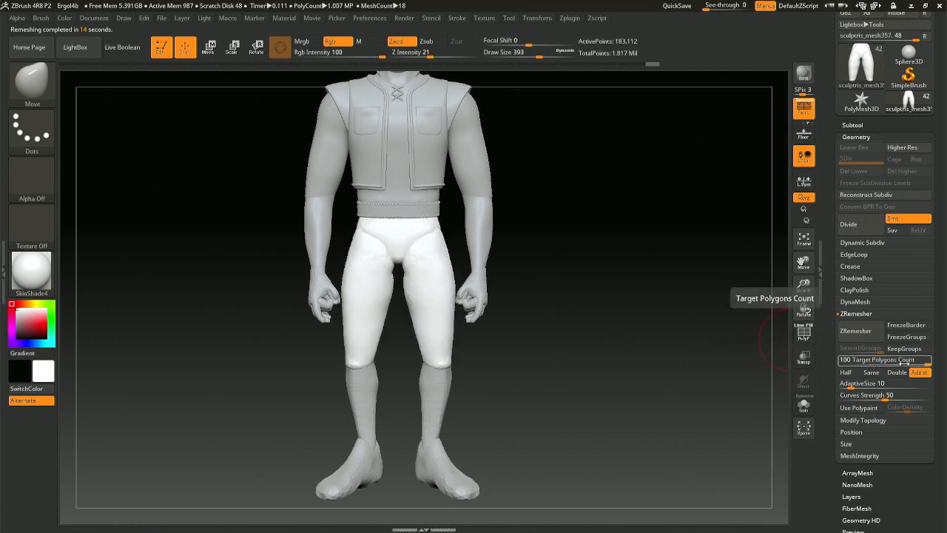
drag(905, 361, 872, 363)
click(856, 330)
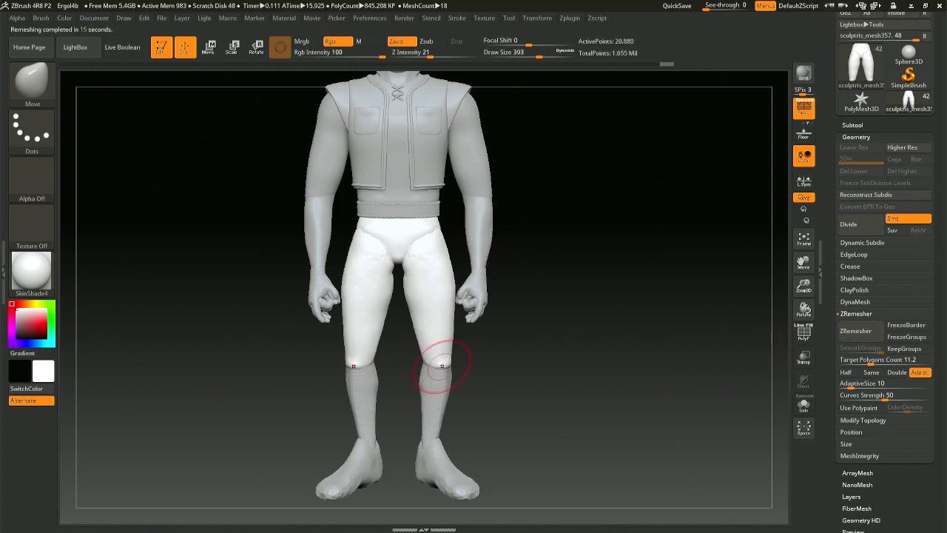
Smooth the front and back of the merged thighs and pelvis at Draw Size 305.
key(space)
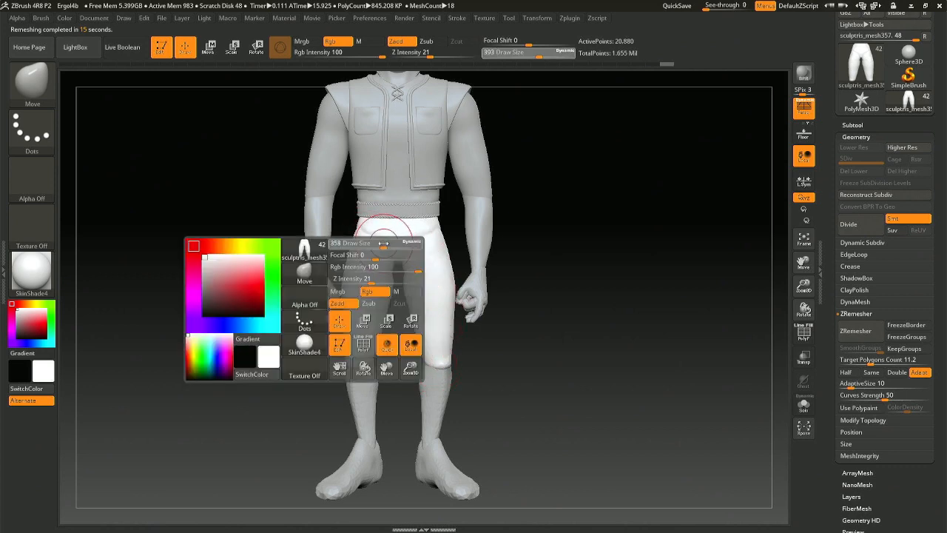
key(shift)
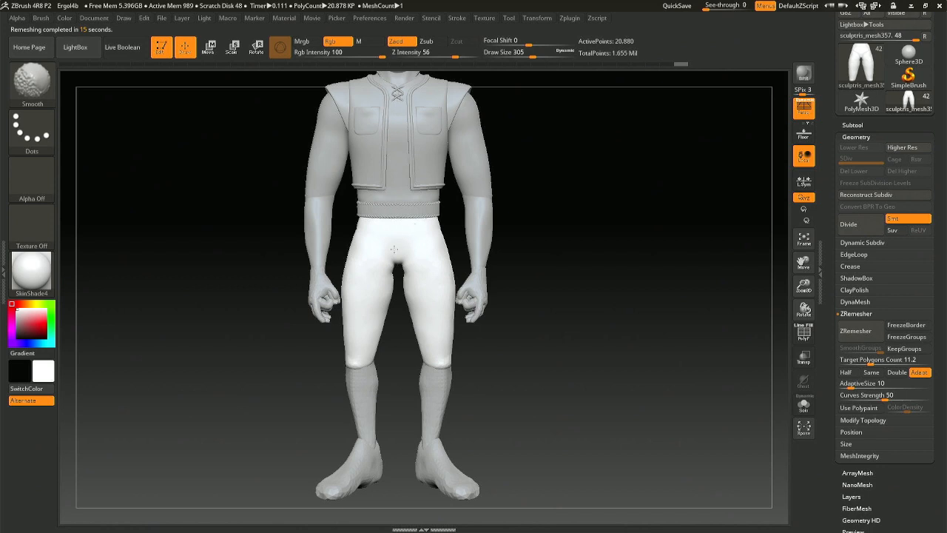
mouse_move(398, 249)
right_down()
mouse_move(366, 239)
mouse_move(296, 242)
right_up()
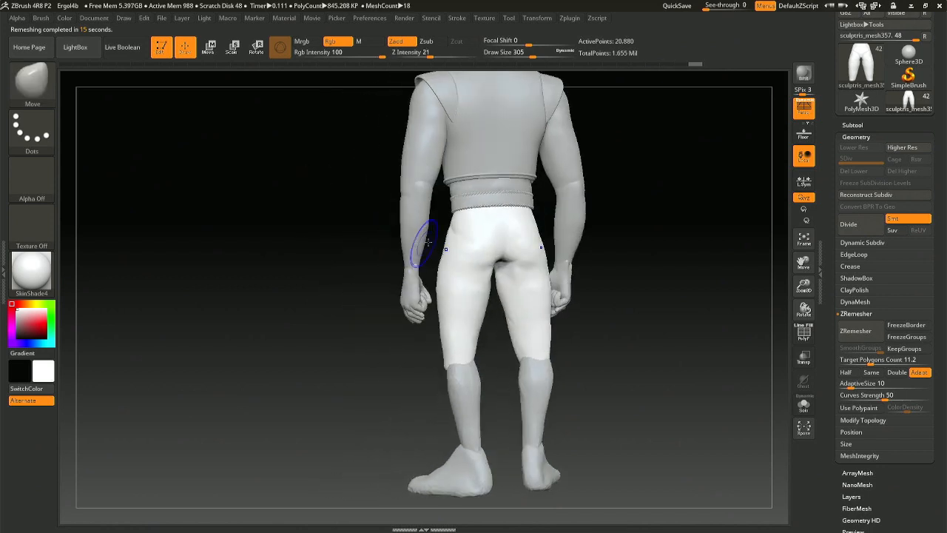
key(shift)
mouse_move(459, 240)
shift+mouse_down()
mouse_move(506, 228)
mouse_move(510, 292)
shift+mouse_up()
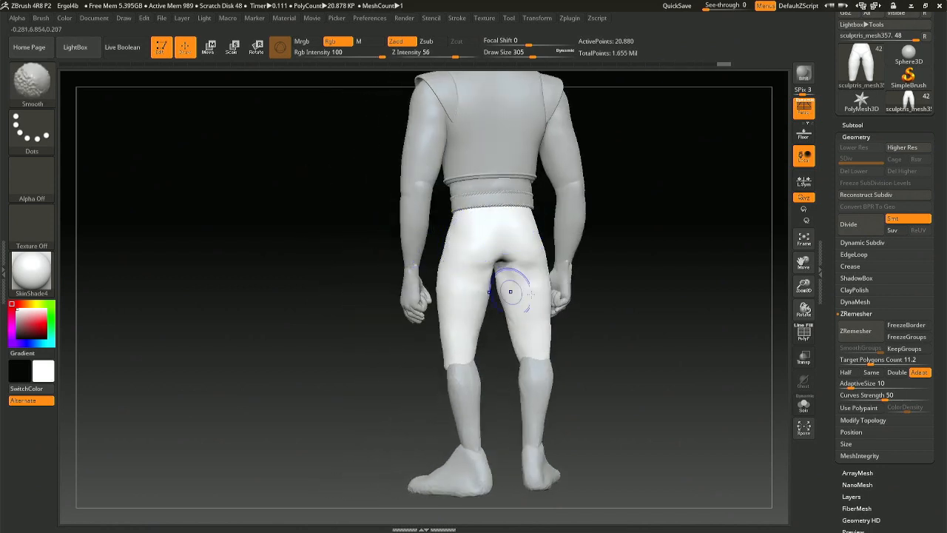
Select the upper arms subtool and adjust its contour with the Move brush at Draw Size 453.
click(855, 125)
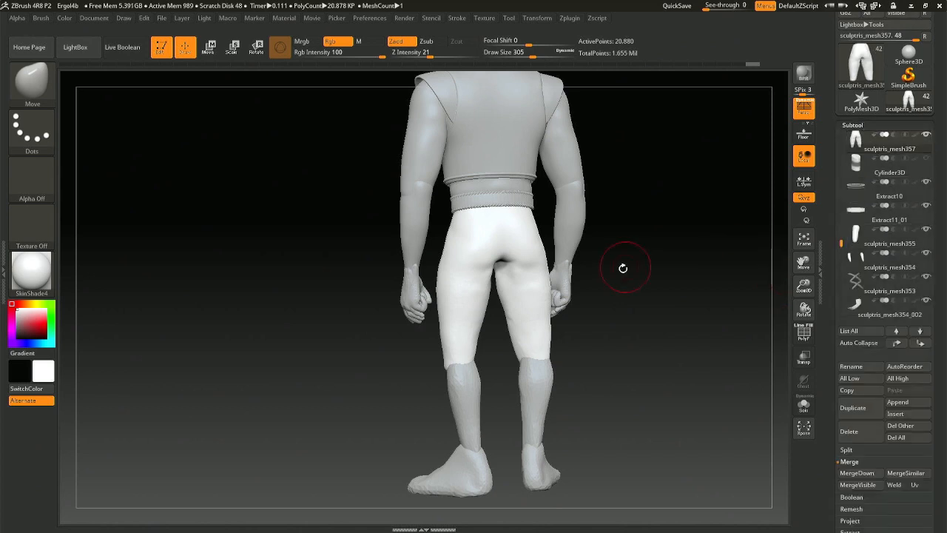
right_drag(624, 266, 675, 275)
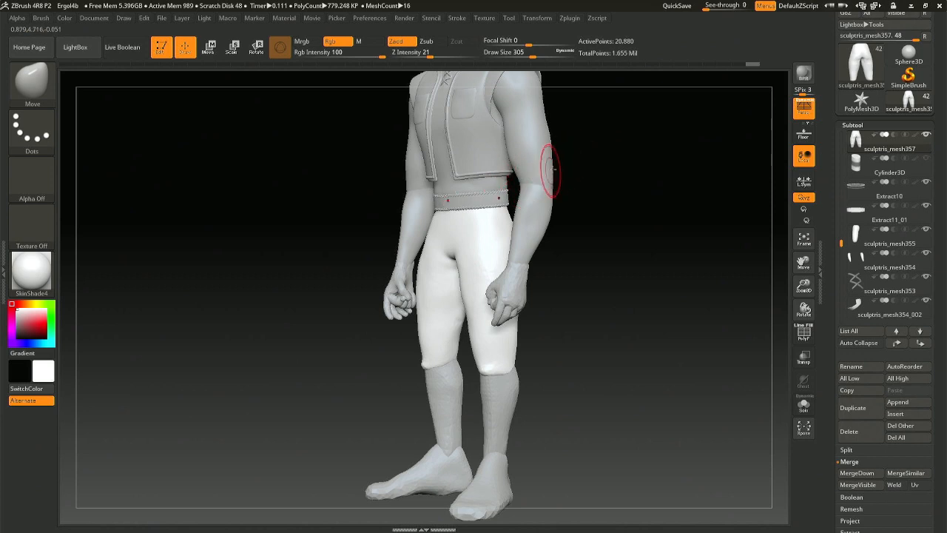
alt+right_drag(599, 152, 604, 230)
shift+drag(603, 230, 628, 224)
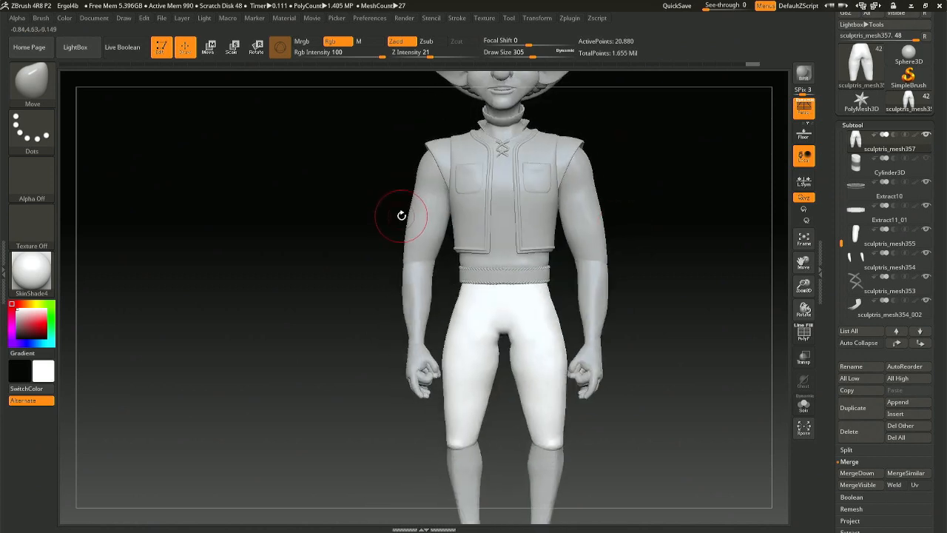
drag(402, 215, 420, 221)
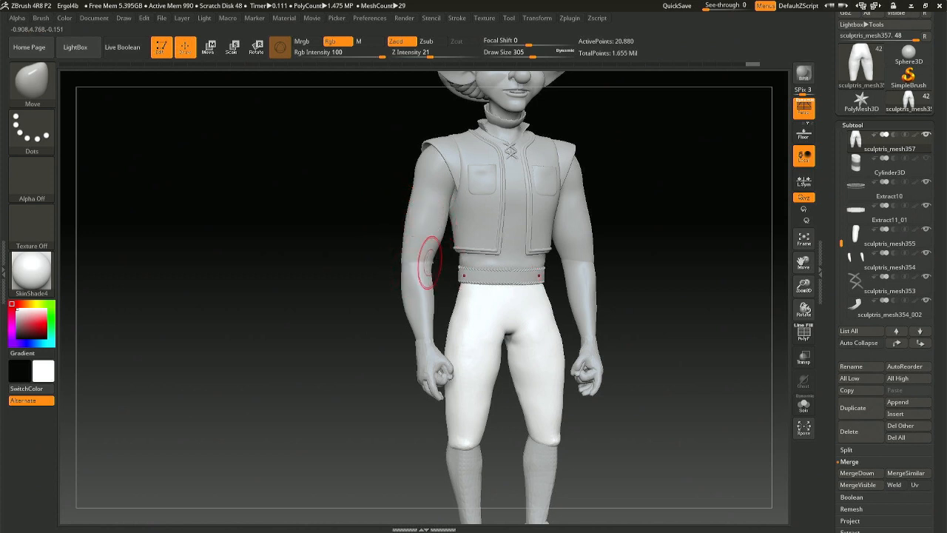
key(space)
drag(432, 237, 438, 234)
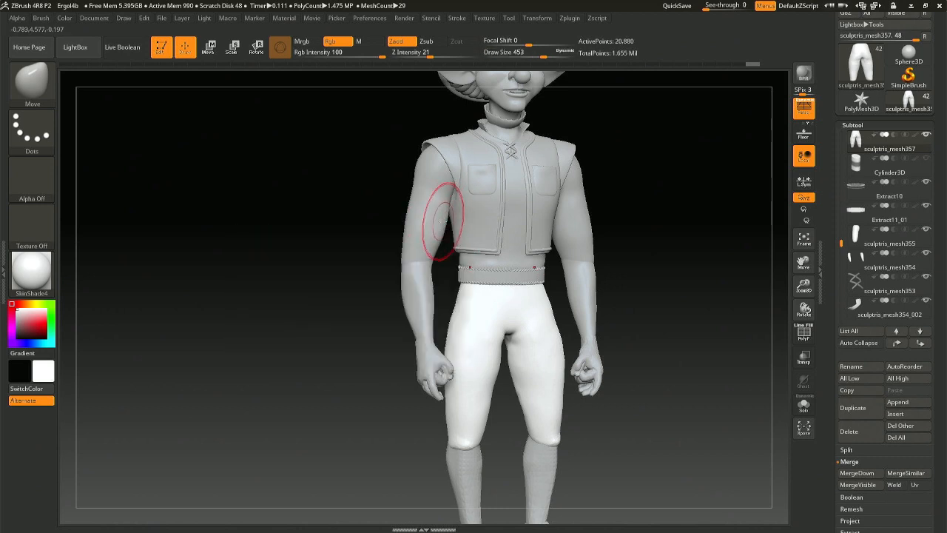
alt+click(442, 219)
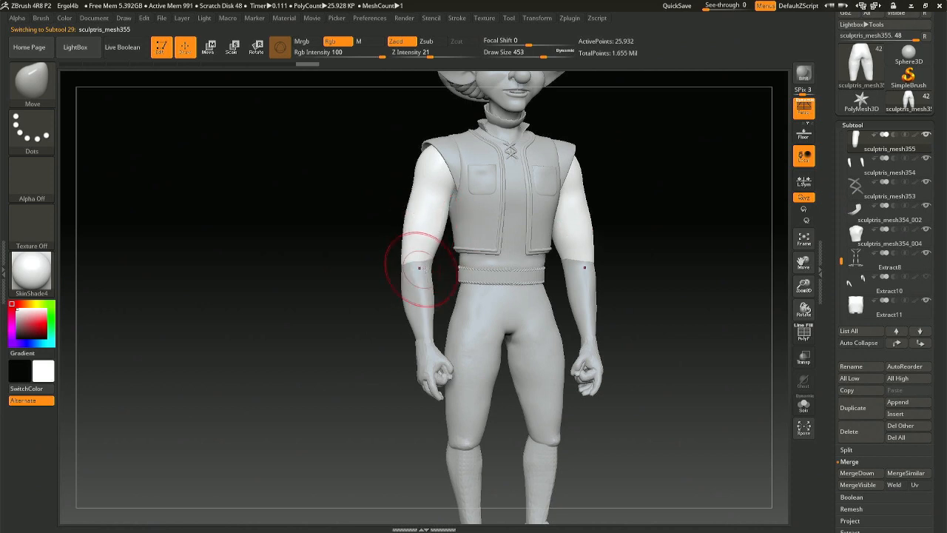
drag(336, 277, 418, 280)
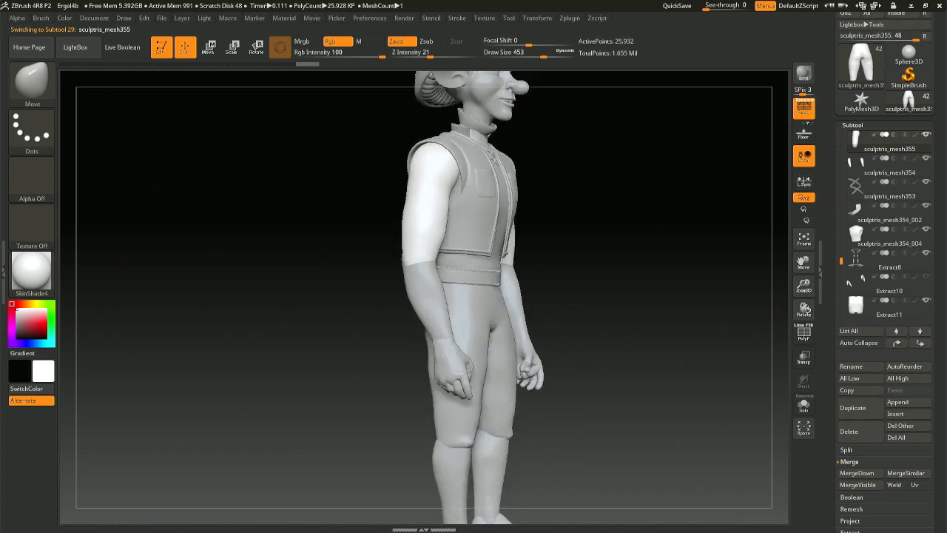
Select the forearms subtool and reshape it around the elbows with the Move brush.
alt+click(419, 307)
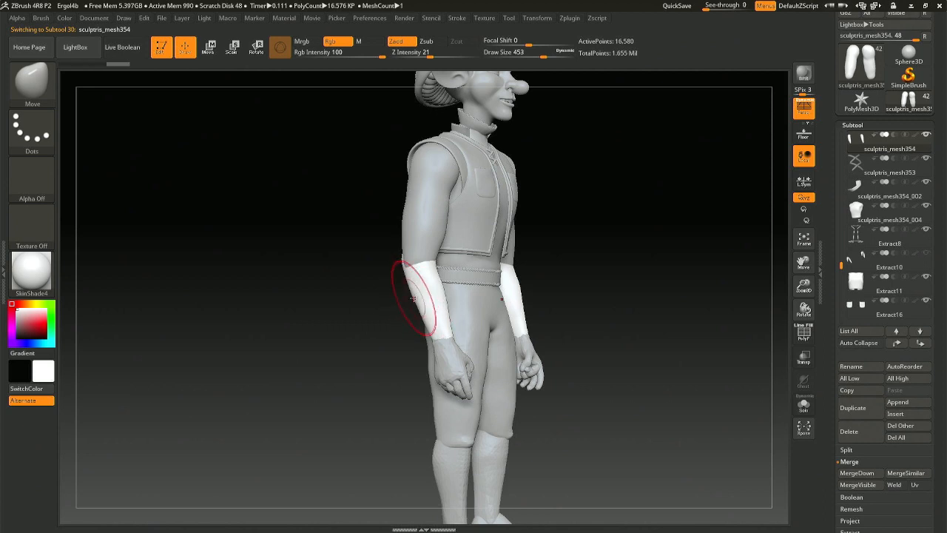
drag(413, 299, 446, 292)
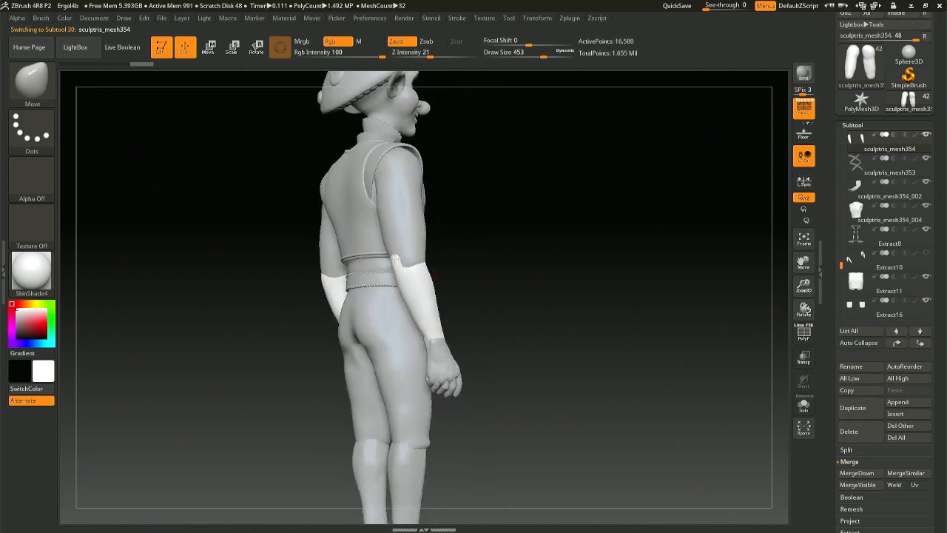
right_drag(376, 269, 425, 274)
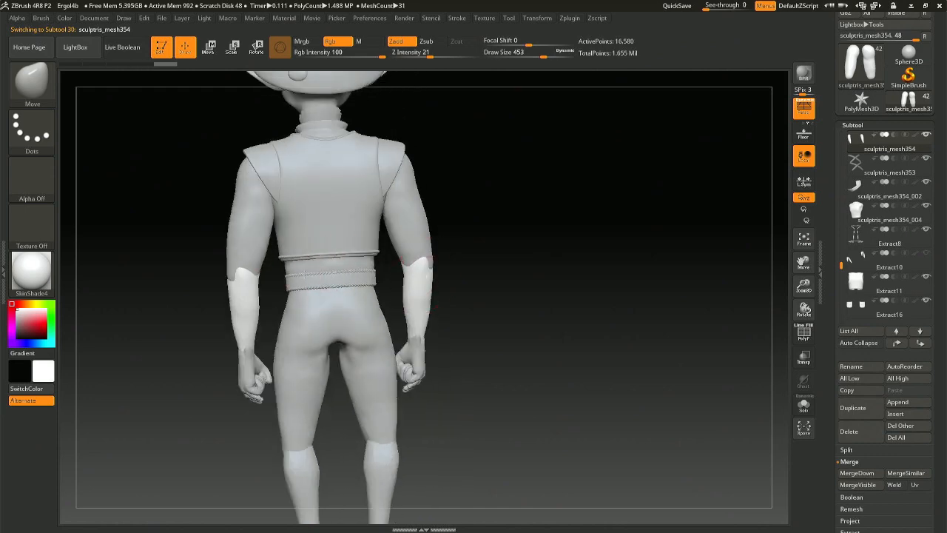
mouse_move(307, 280)
right_down()
mouse_move(373, 272)
mouse_move(582, 279)
mouse_move(556, 286)
mouse_move(585, 260)
mouse_move(577, 257)
mouse_move(566, 300)
mouse_move(533, 301)
mouse_move(541, 301)
right_up()
Select the merged thighs and pelvis subtool and apply the Polish deformation to it.
alt+right_drag(457, 400, 473, 339)
key(space)
alt+click(450, 359)
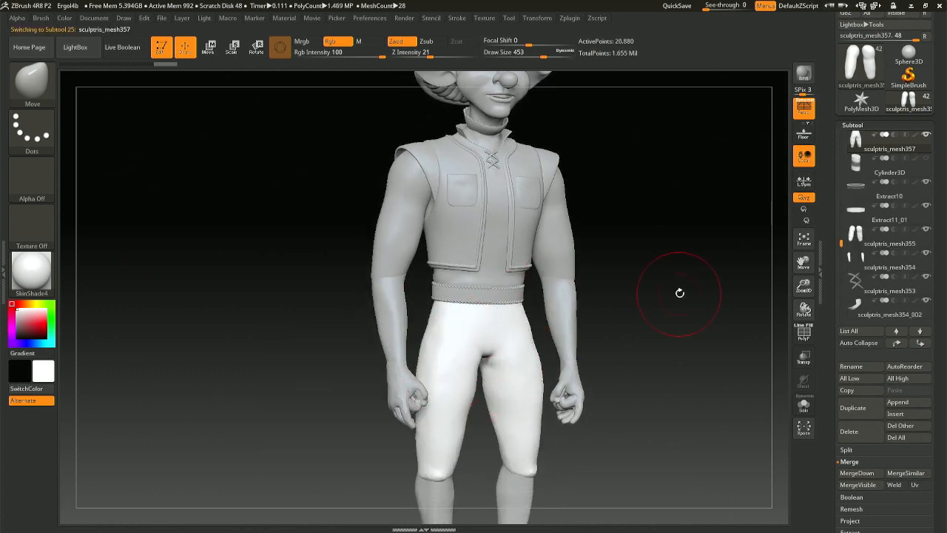
scroll(874, 435, down, 3)
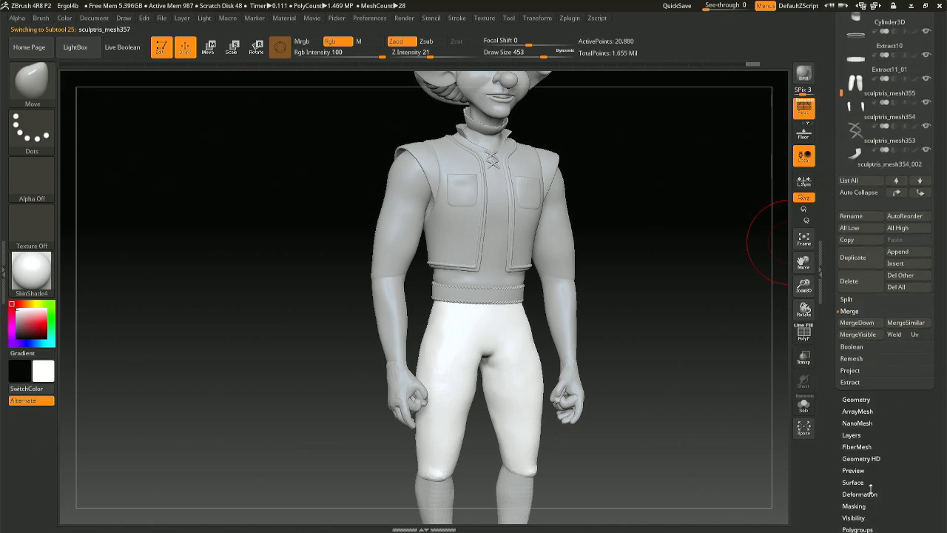
click(867, 493)
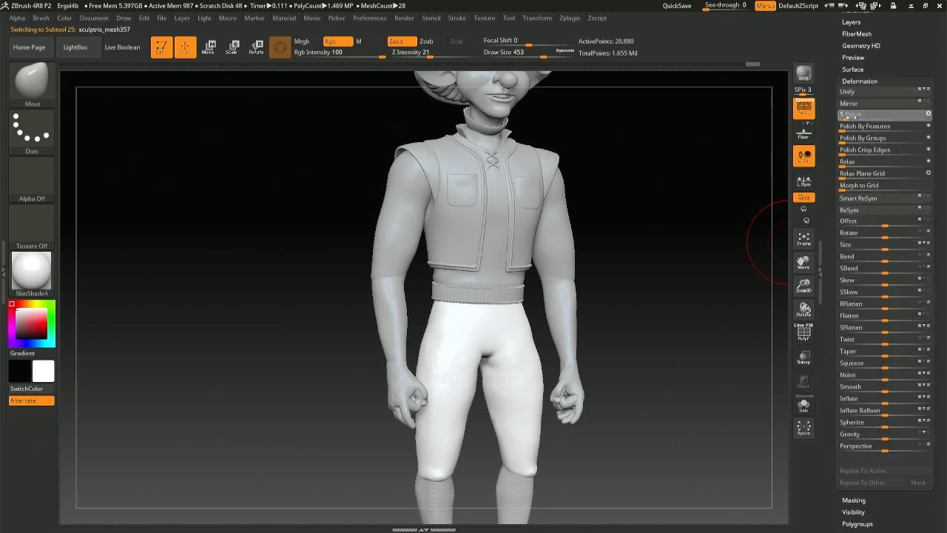
drag(851, 116, 944, 116)
Adjust the lower thighs around the knees from front, back and side with the Move brush at Draw Size 358.
alt+right_drag(506, 447, 502, 396)
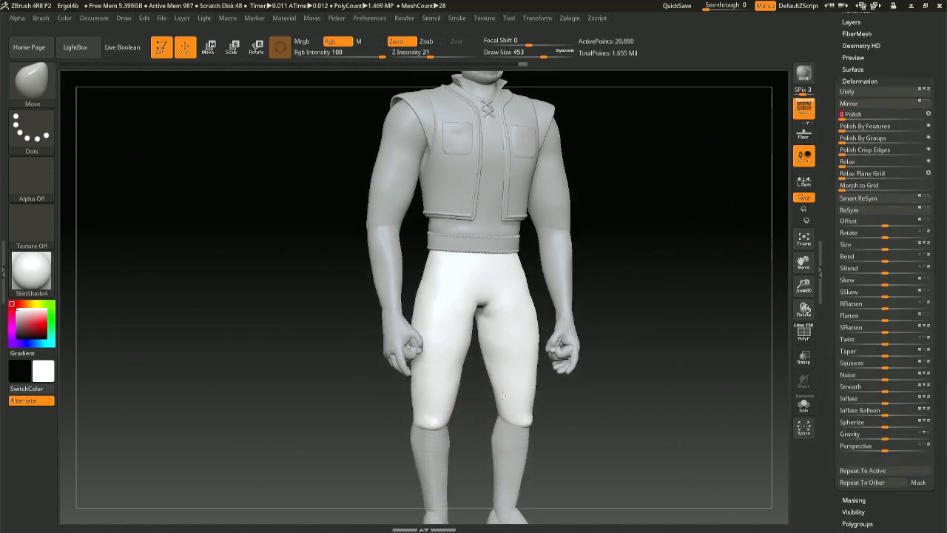
key(space)
drag(500, 343, 489, 339)
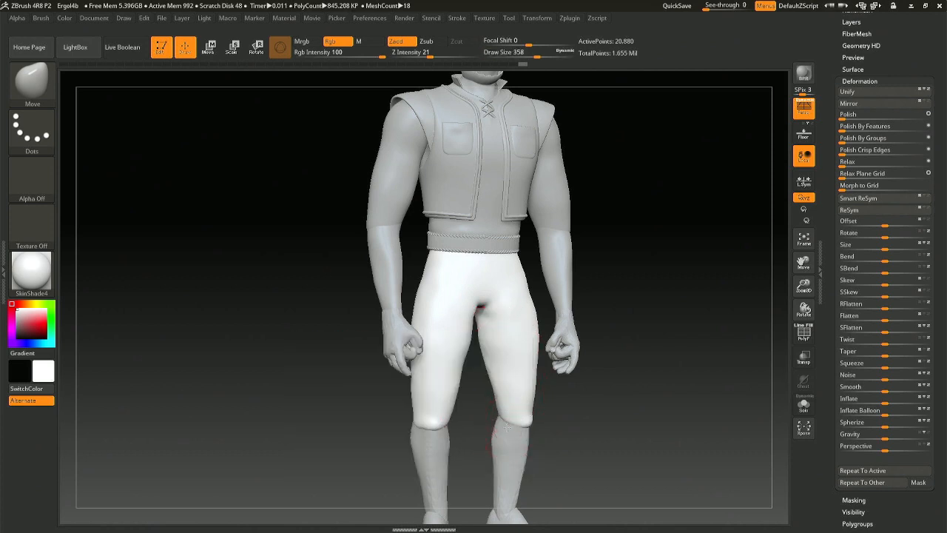
mouse_move(494, 431)
right_down()
mouse_move(531, 416)
mouse_move(577, 420)
mouse_move(550, 422)
right_up()
drag(507, 418, 501, 418)
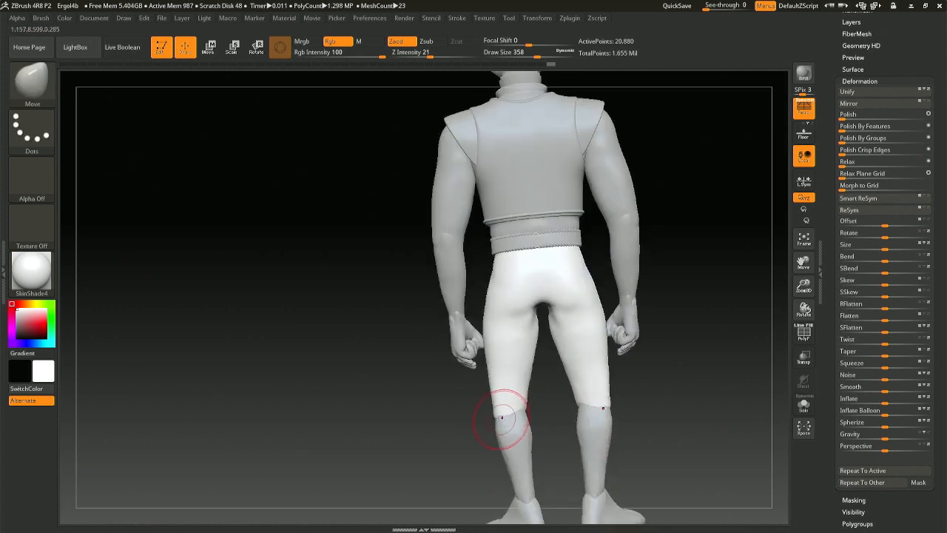
right_drag(508, 418, 487, 400)
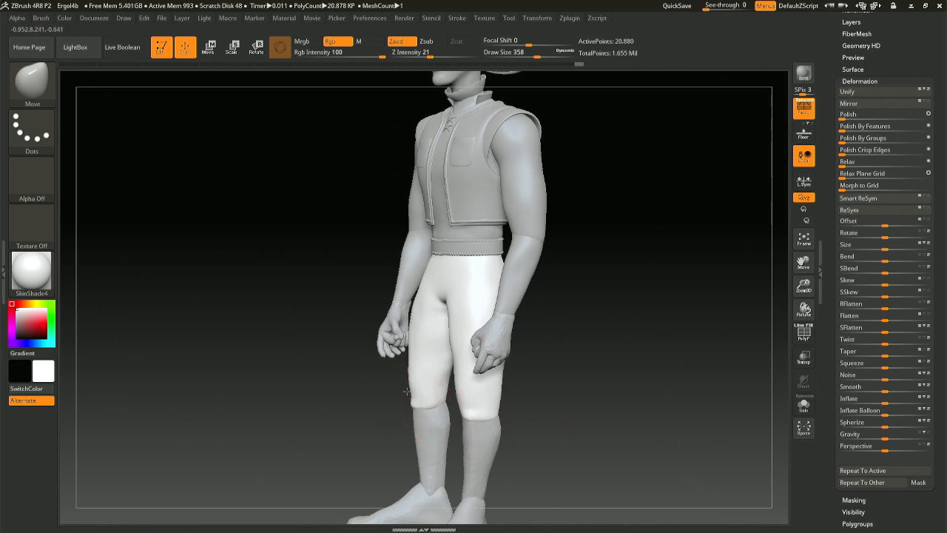
drag(407, 391, 409, 392)
right_drag(409, 391, 460, 385)
alt+right_drag(459, 266, 458, 325)
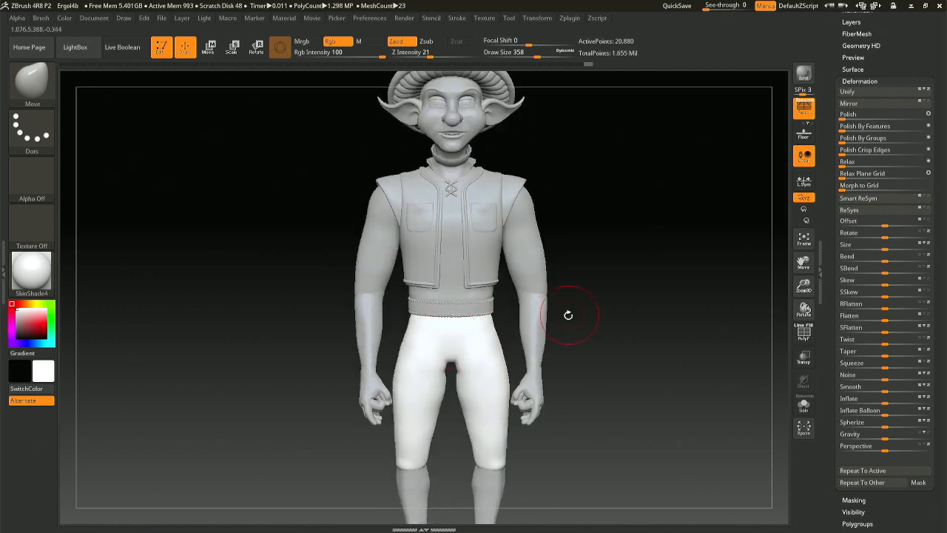
Reshape the profile of the hips and thighs with the Move brush at Draw Size 517, isolating the subtool briefly to check it.
key(space)
mouse_move(445, 356)
mouse_down()
mouse_move(456, 357)
mouse_move(452, 372)
mouse_up()
right_drag(459, 365, 390, 366)
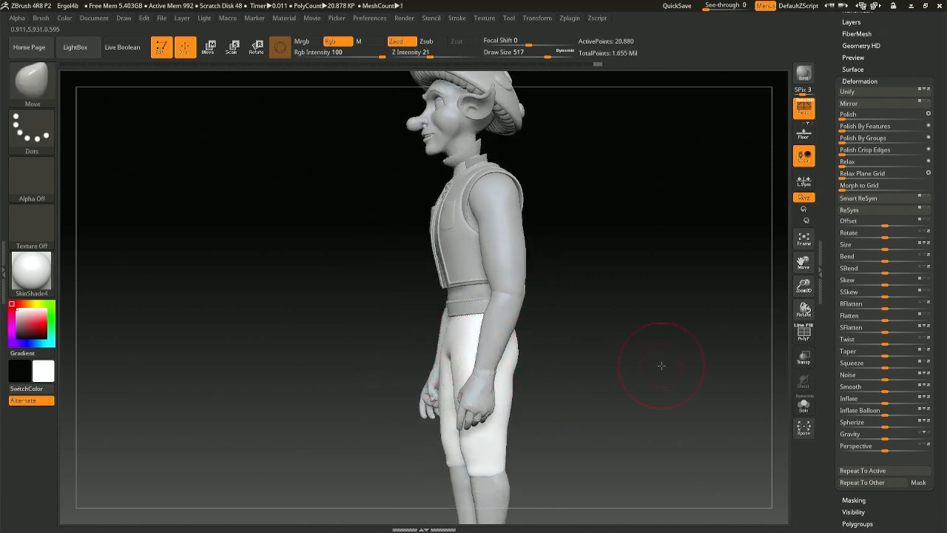
right_drag(656, 364, 651, 364)
click(801, 405)
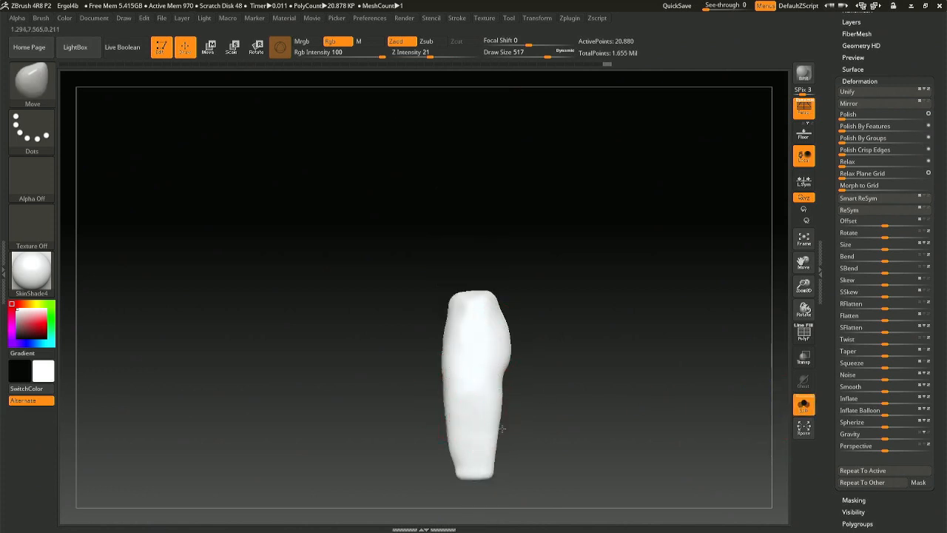
click(804, 405)
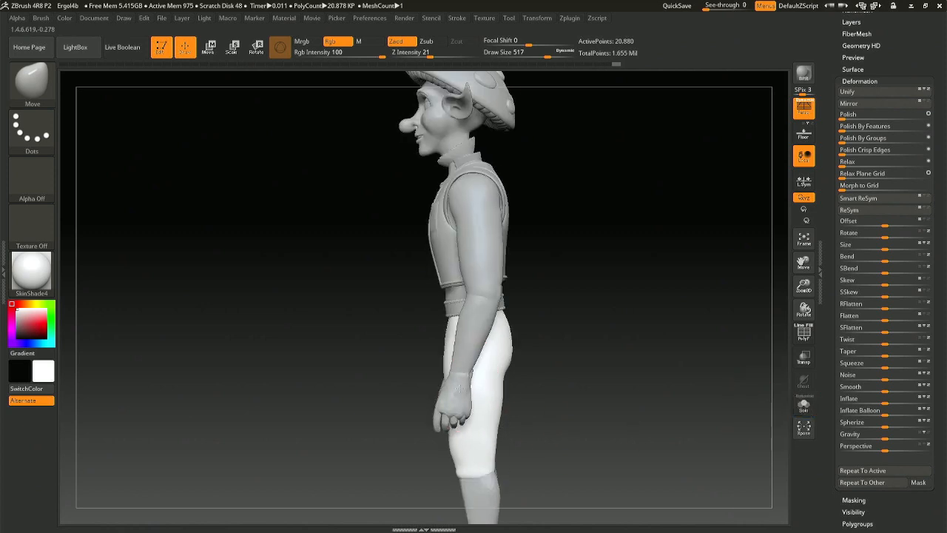
drag(348, 388, 424, 389)
mouse_move(518, 362)
right_down()
mouse_move(539, 359)
mouse_move(541, 454)
right_up()
Rework the crotch area from behind at Draw Size 293 and smooth the buttocks.
key(space)
drag(544, 326, 524, 325)
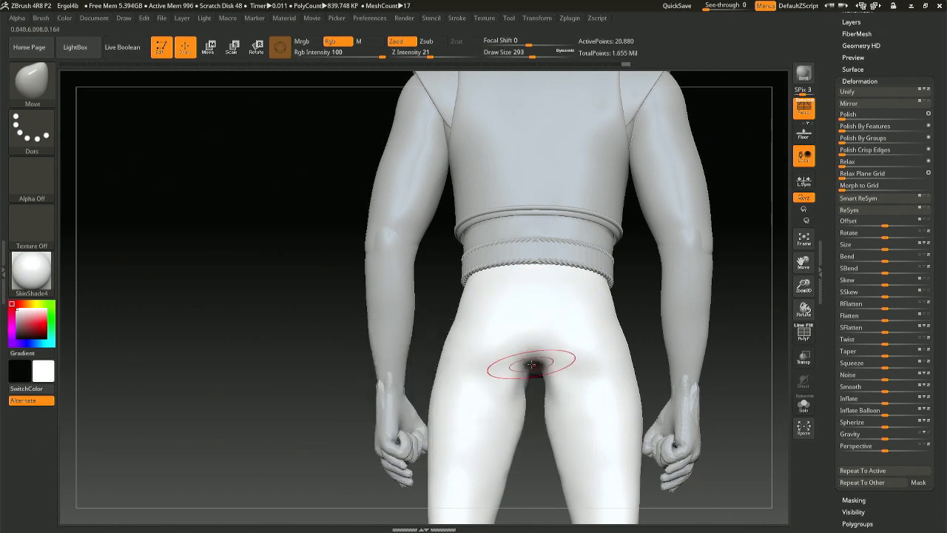
key(shift)
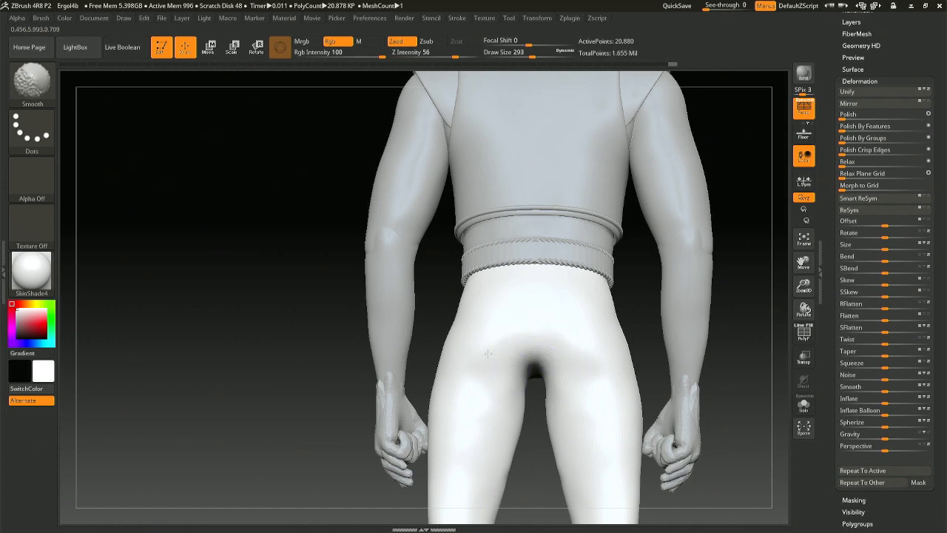
mouse_move(488, 354)
shift+mouse_down()
mouse_move(501, 322)
mouse_move(551, 307)
shift+mouse_up()
Reshape the crotch and inner thighs from behind and below with the Move brush at Draw Size 344 and Focal Shift 4.
mouse_move(552, 307)
right_down()
mouse_move(574, 330)
mouse_move(529, 336)
mouse_move(552, 352)
right_up()
key(space)
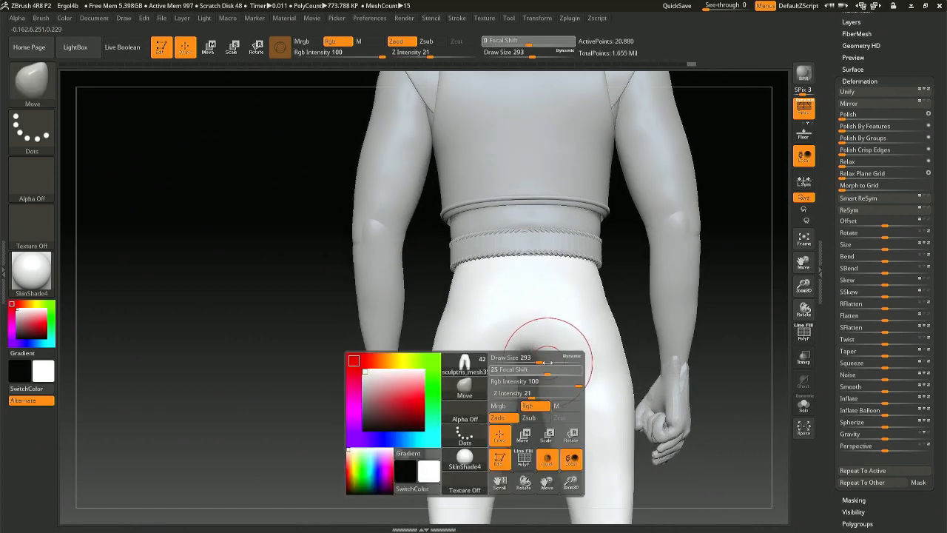
drag(547, 363, 539, 362)
right_drag(529, 342, 532, 347)
key(space)
drag(538, 360, 541, 359)
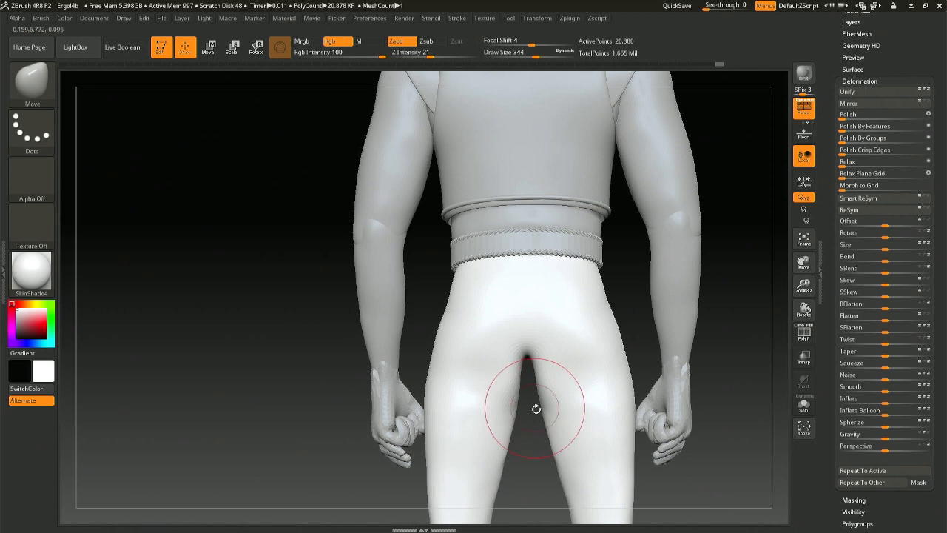
mouse_move(507, 388)
right_down()
mouse_move(501, 323)
mouse_move(529, 356)
mouse_move(511, 362)
mouse_move(532, 414)
right_up()
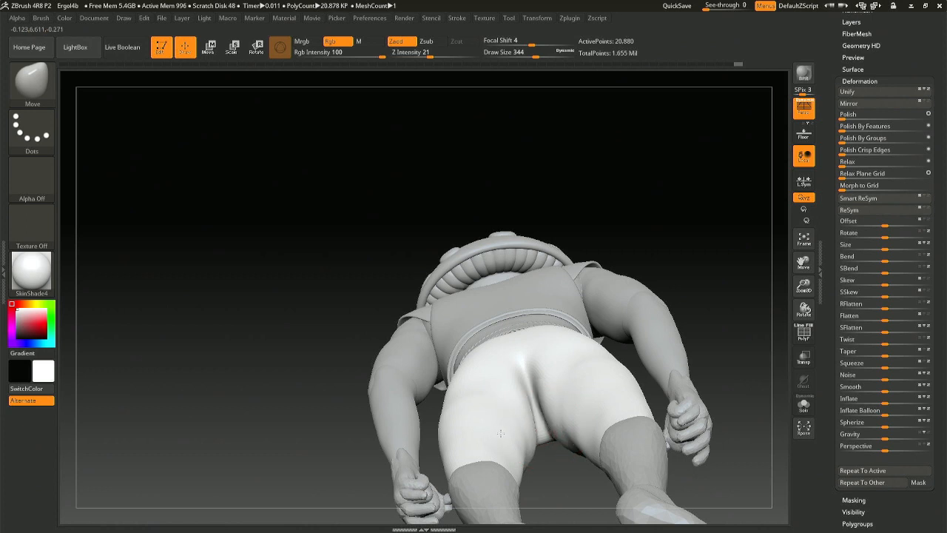
right_drag(534, 431, 549, 422)
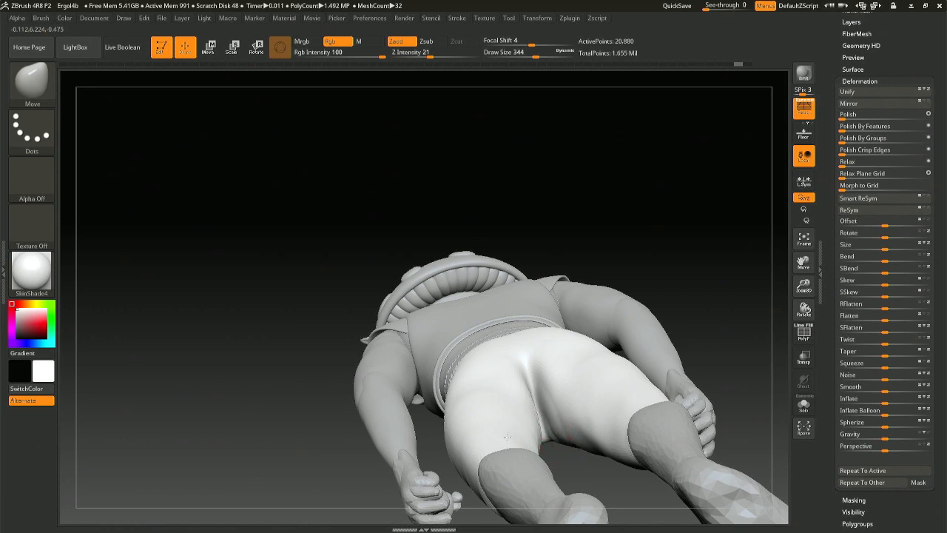
key(shift)
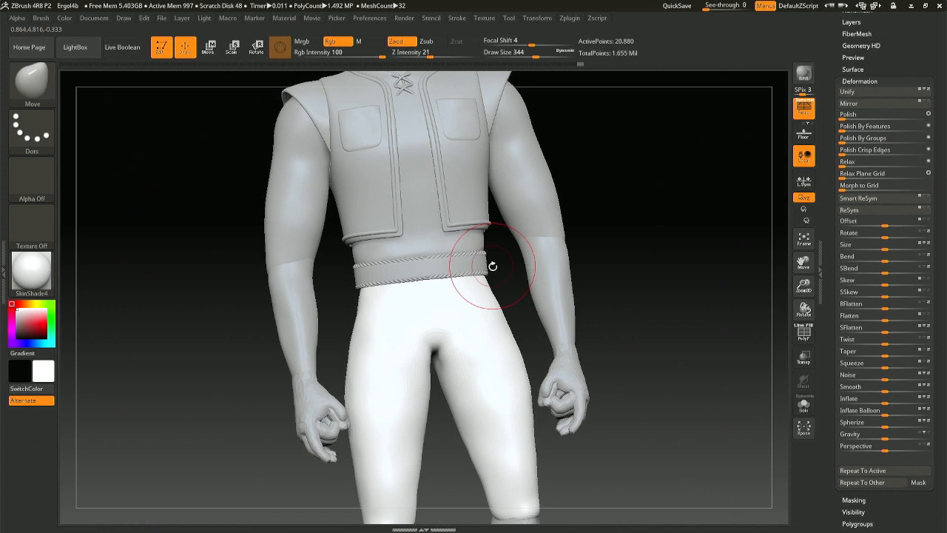
Refine the front of the pelvis and thighs with the Move brush.
right_drag(493, 267, 437, 278)
alt+right_drag(429, 344, 462, 280)
drag(461, 279, 459, 298)
ctrl+right_drag(458, 331, 486, 319)
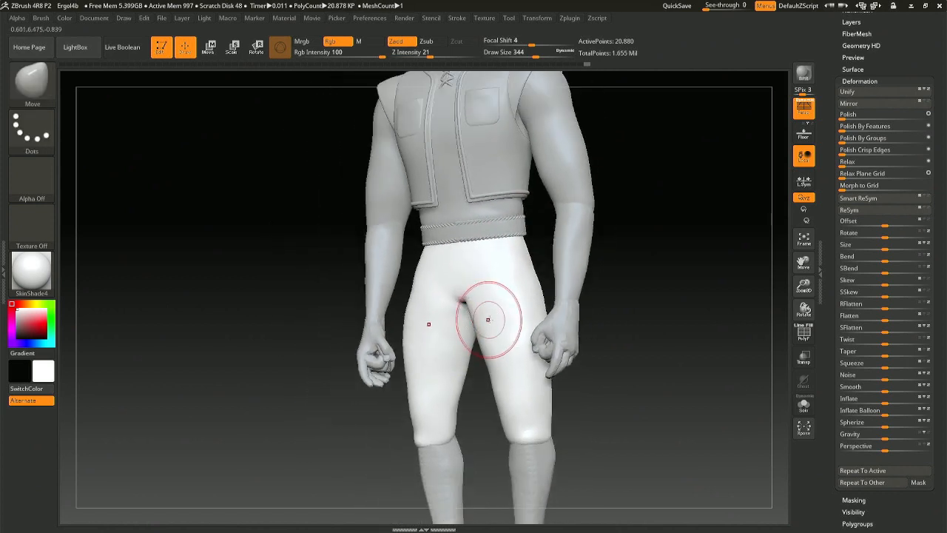
mouse_move(505, 253)
alt+right_down()
mouse_move(519, 417)
mouse_move(552, 396)
mouse_move(548, 340)
mouse_move(586, 345)
mouse_move(586, 312)
alt+right_up()
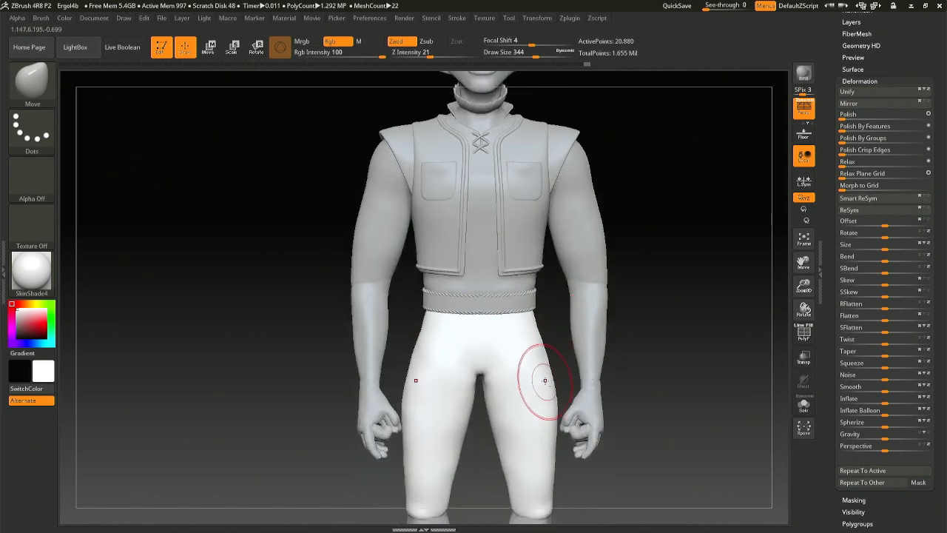
Select the lower legs and adjust them near the ankles from the front with the Move brush at Draw Size 585.
alt+right_drag(545, 381, 550, 138)
alt+click(440, 331)
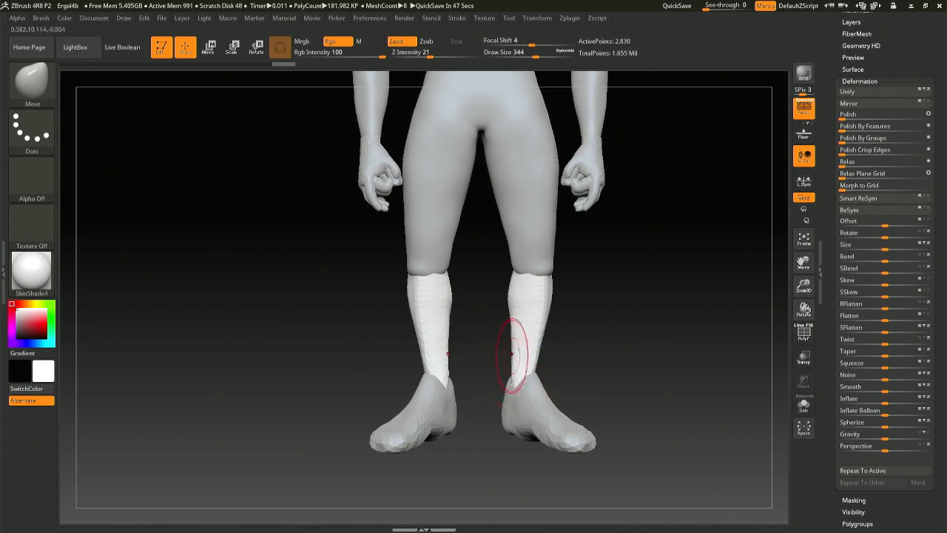
mouse_move(539, 358)
ctrl+right_down()
mouse_move(530, 285)
mouse_move(532, 379)
mouse_move(548, 382)
mouse_move(544, 391)
ctrl+right_up()
right_click(498, 404)
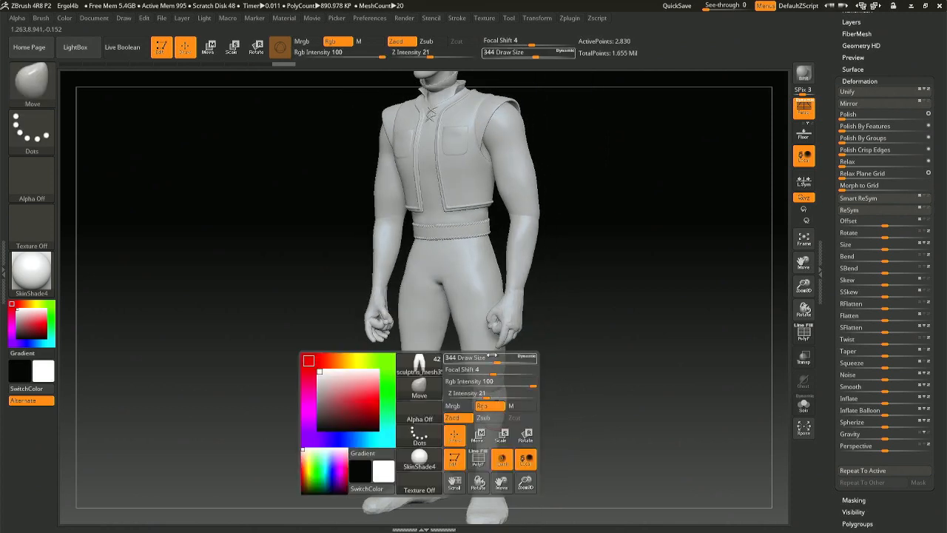
drag(497, 357, 513, 359)
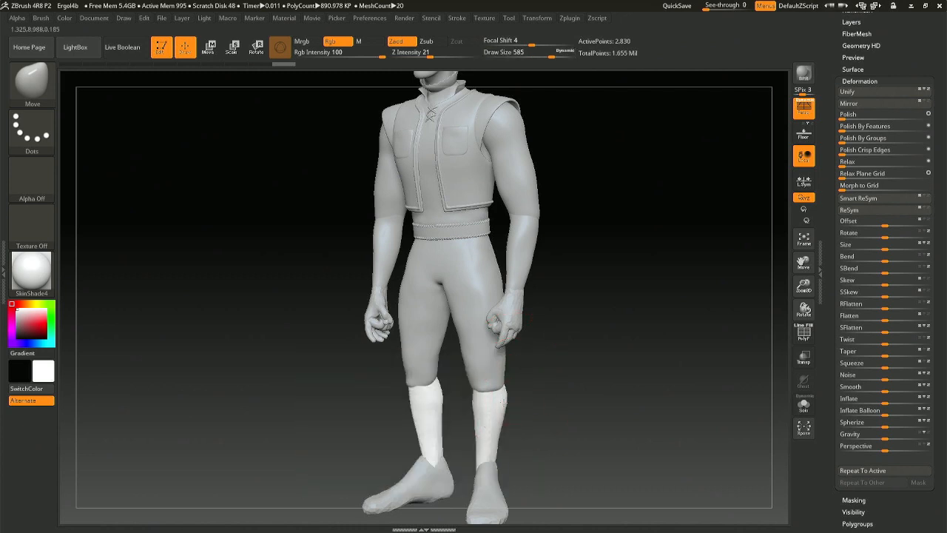
right_drag(501, 404, 473, 402)
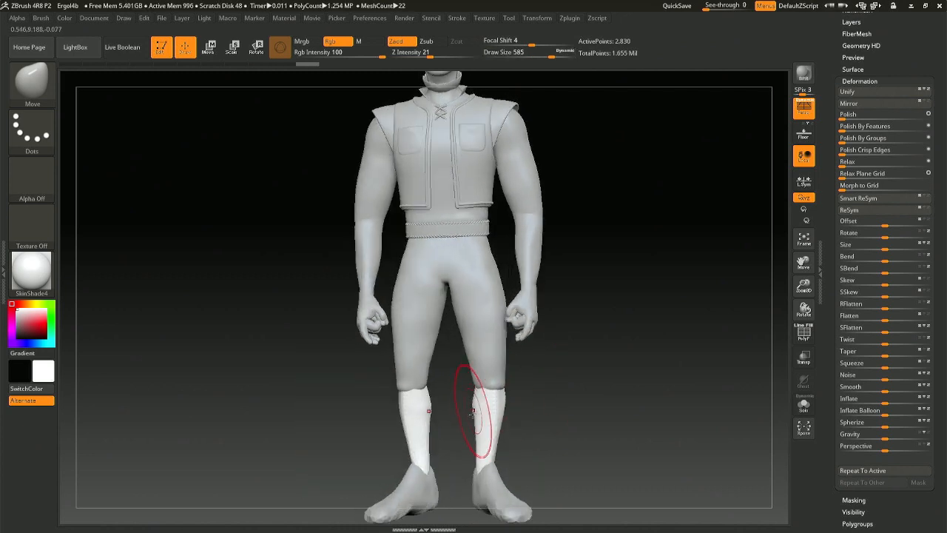
drag(475, 453, 480, 453)
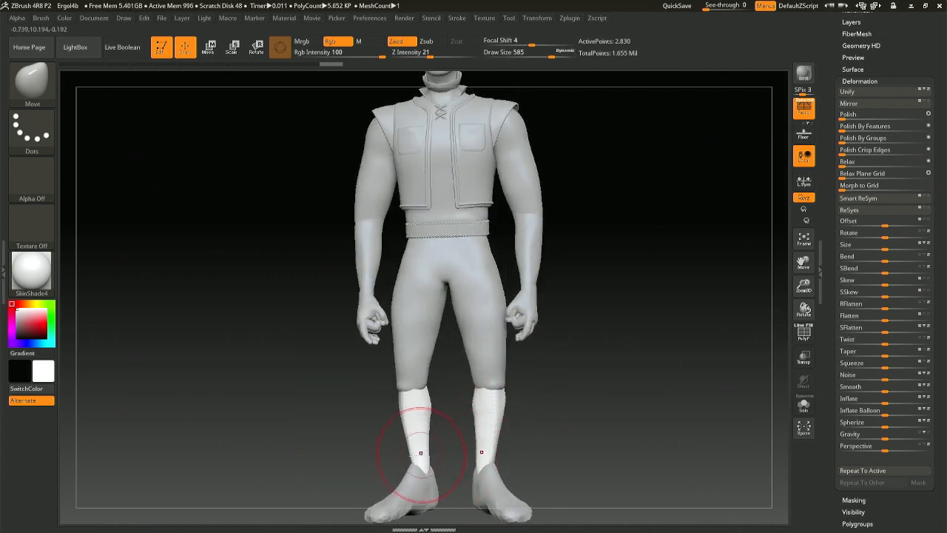
drag(419, 452, 414, 452)
Set Draw Size to 794 and check the shape of the merged thighs and pelvis, isolating the subtool briefly.
mouse_move(414, 452)
right_down()
mouse_move(395, 452)
mouse_move(416, 397)
right_up()
alt+right_drag(448, 281, 471, 375)
alt+right_drag(470, 426, 491, 348)
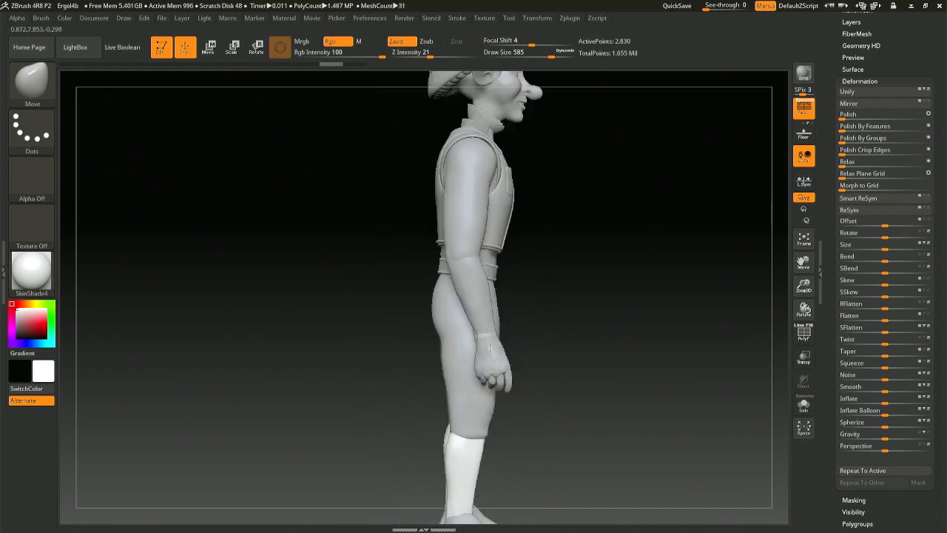
click(804, 404)
click(812, 413)
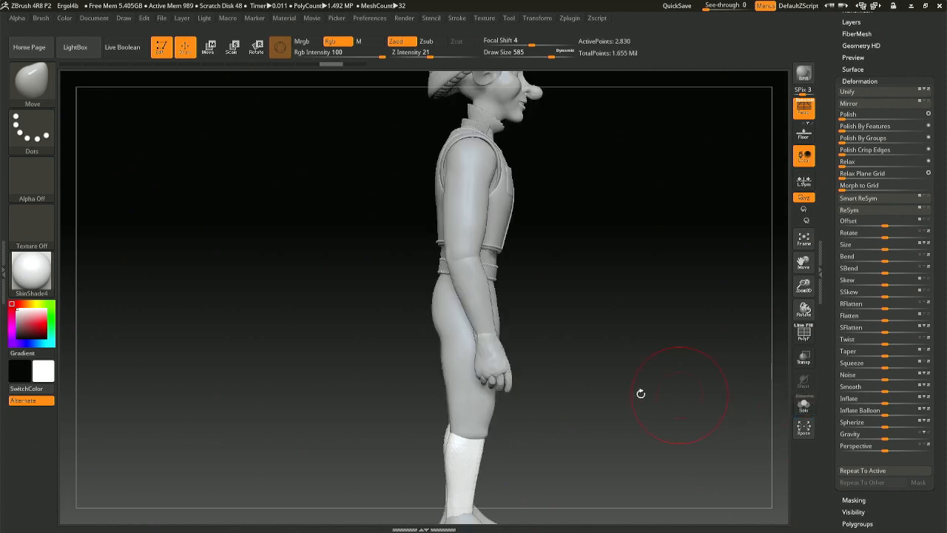
alt+click(454, 391)
click(810, 407)
key(space)
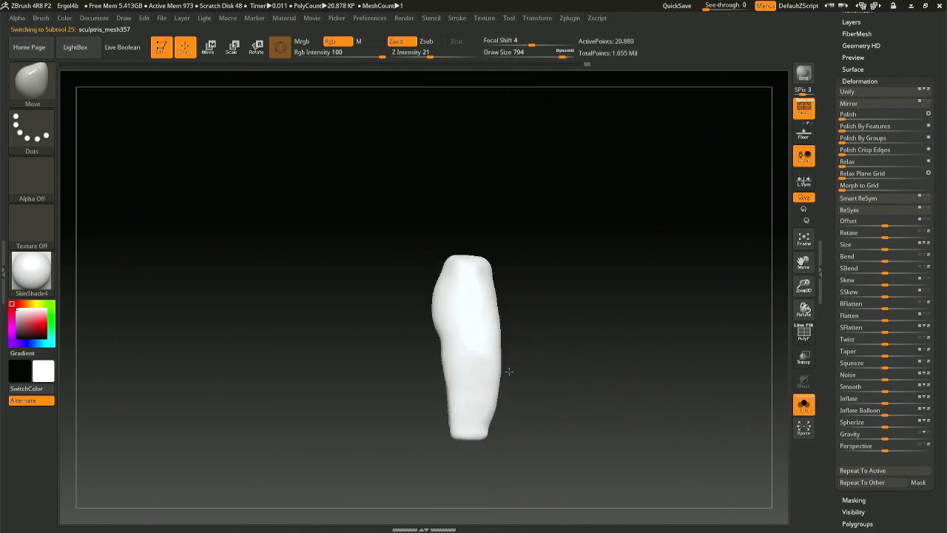
mouse_move(601, 363)
mouse_down()
mouse_move(402, 334)
mouse_move(455, 320)
mouse_up()
click(803, 404)
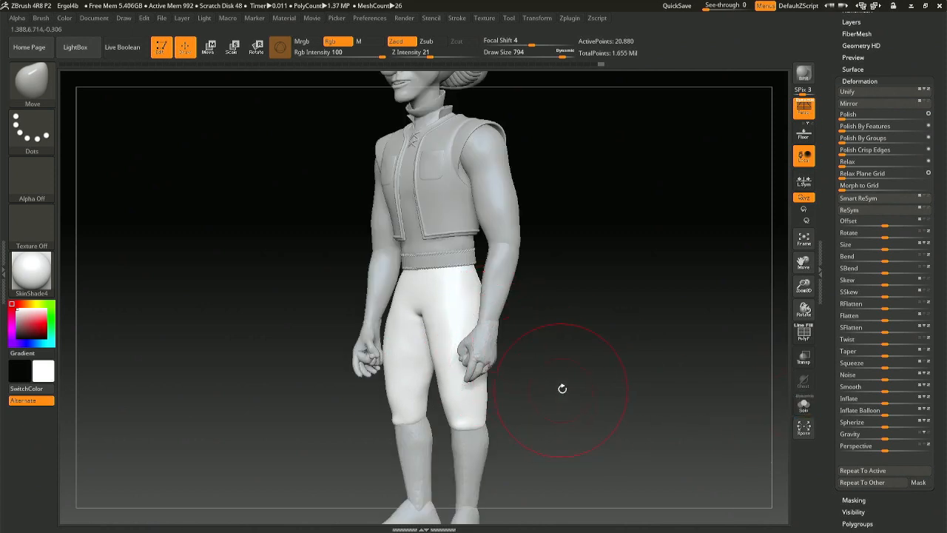
Select the torso under the vest and examine the figure's proportions from the front and side.
mouse_move(573, 222)
mouse_down()
mouse_move(636, 294)
mouse_move(595, 269)
mouse_move(596, 254)
mouse_move(611, 251)
mouse_up()
drag(641, 254, 593, 256)
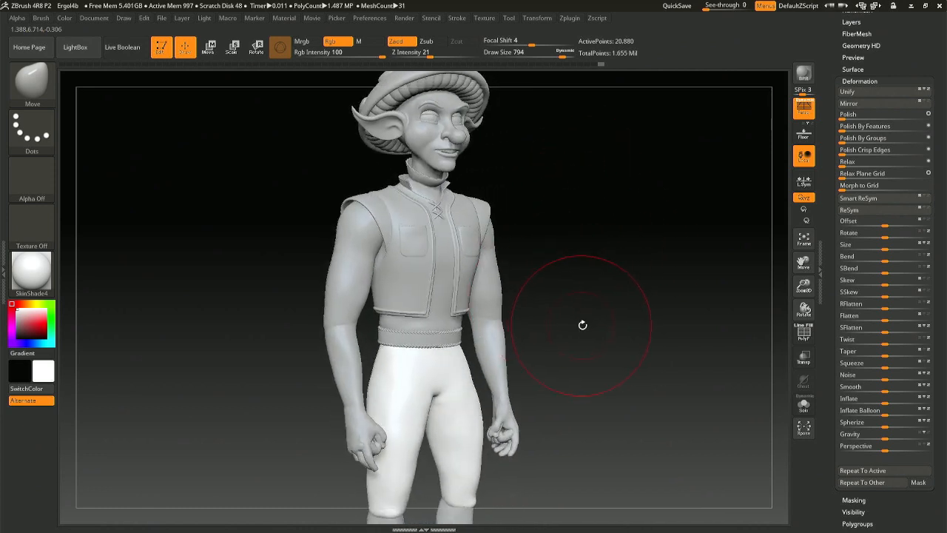
alt+click(447, 290)
shift+drag(645, 348, 621, 350)
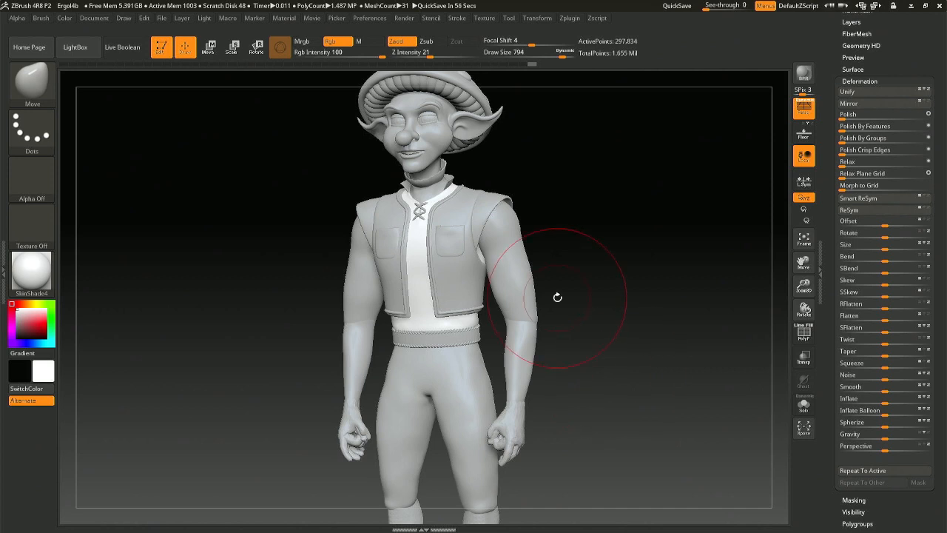
mouse_move(557, 297)
mouse_down()
mouse_move(526, 230)
mouse_move(522, 330)
mouse_move(552, 360)
mouse_up()
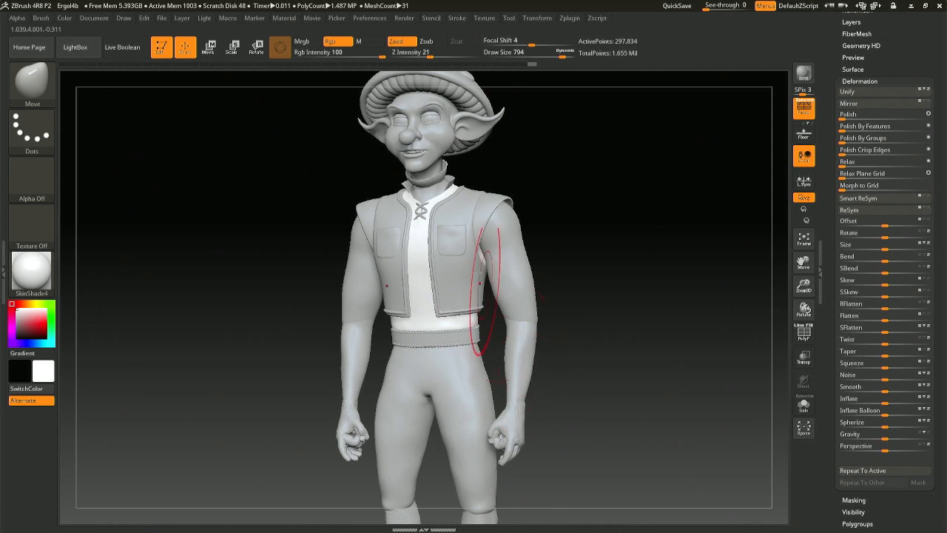
mouse_move(389, 234)
right_down()
mouse_move(355, 237)
mouse_move(364, 239)
right_up()
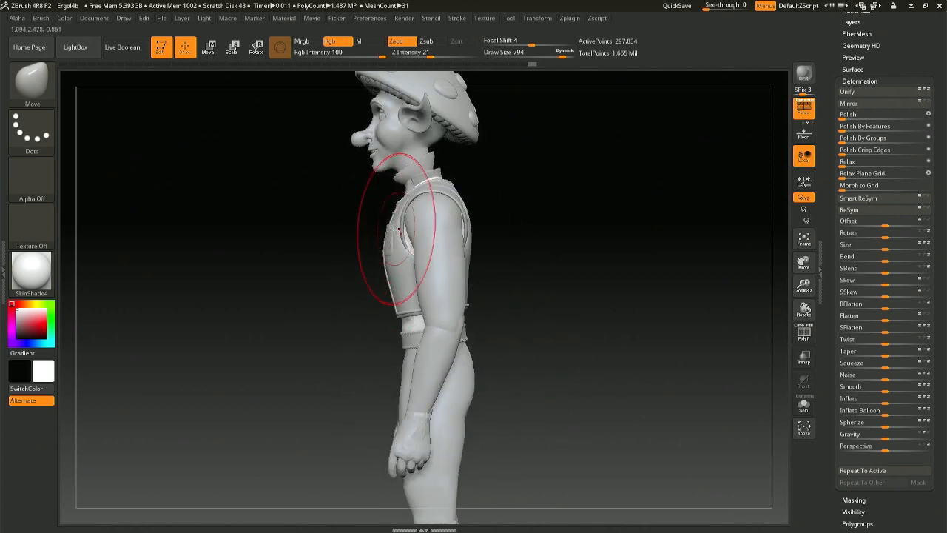
mouse_move(474, 438)
alt+right_down()
mouse_move(501, 333)
mouse_move(512, 387)
mouse_move(491, 376)
alt+right_up()
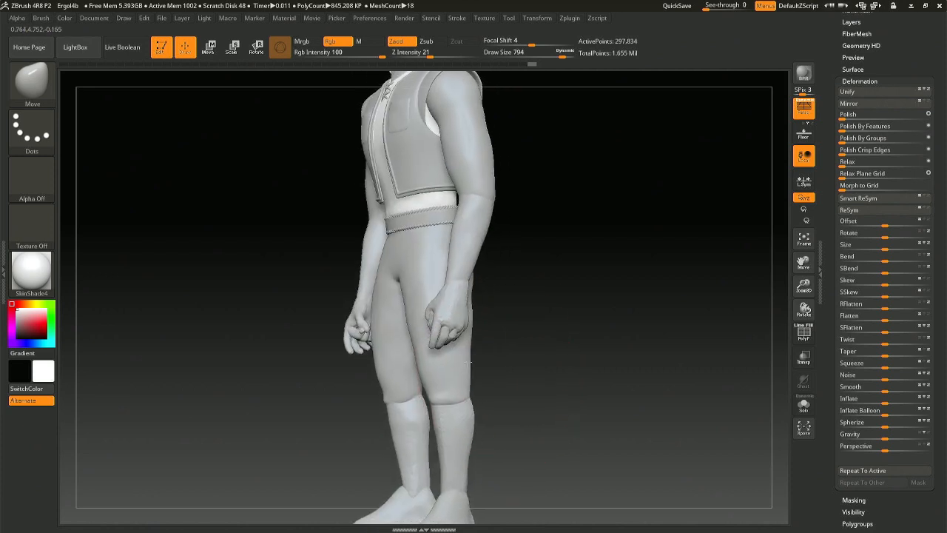
Select the lower legs and fit them below the knees with the Move brush at Draw Size 567.
alt+click(451, 425)
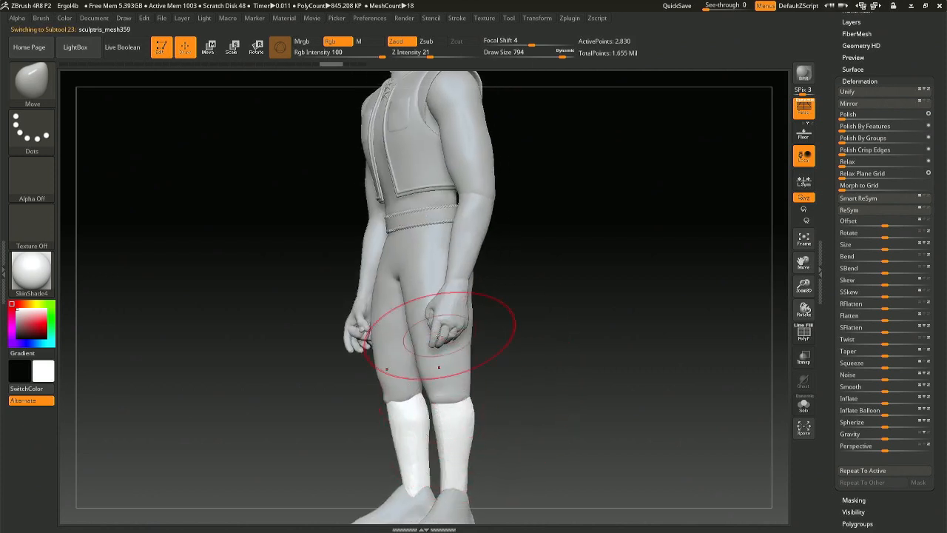
key(space)
drag(438, 335, 432, 338)
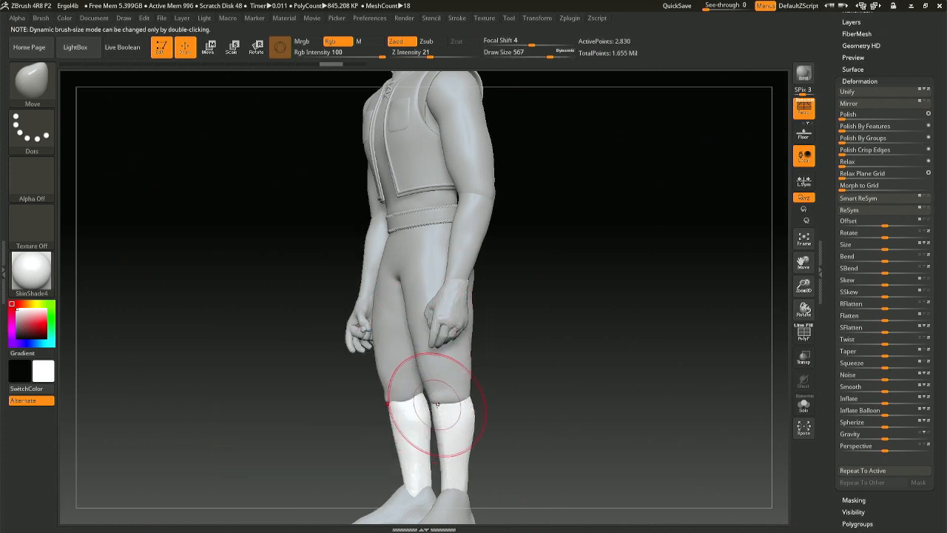
right_drag(427, 418, 486, 413)
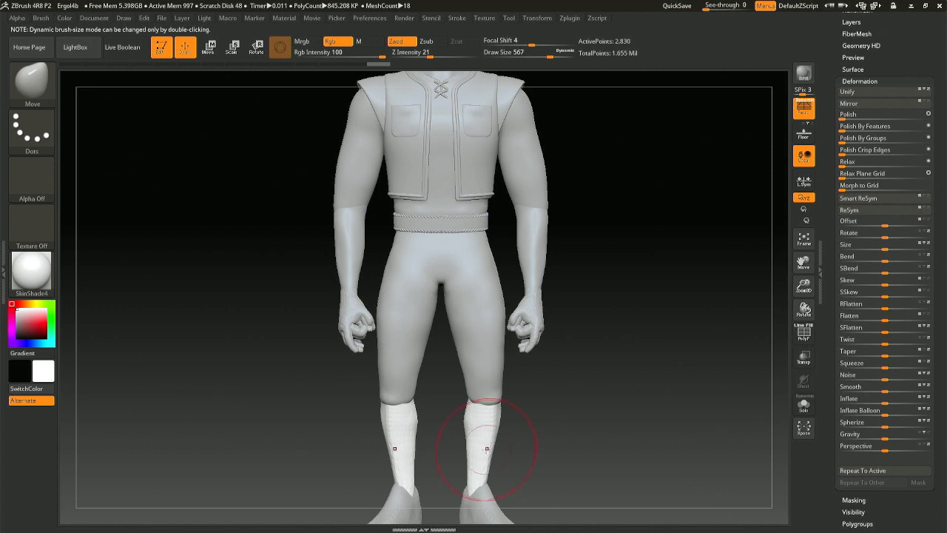
right_drag(486, 448, 507, 413)
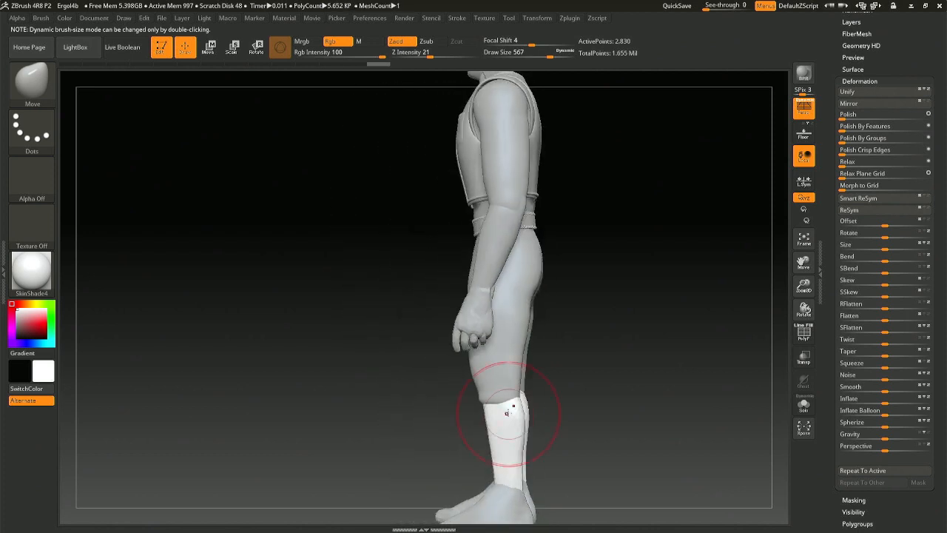
Reshape the side profile of the lower legs with the Move brush at Draw Sizes 734 and 533, checking them from behind.
right_click(507, 390)
mouse_move(509, 359)
mouse_down()
mouse_move(520, 396)
mouse_move(507, 398)
mouse_up()
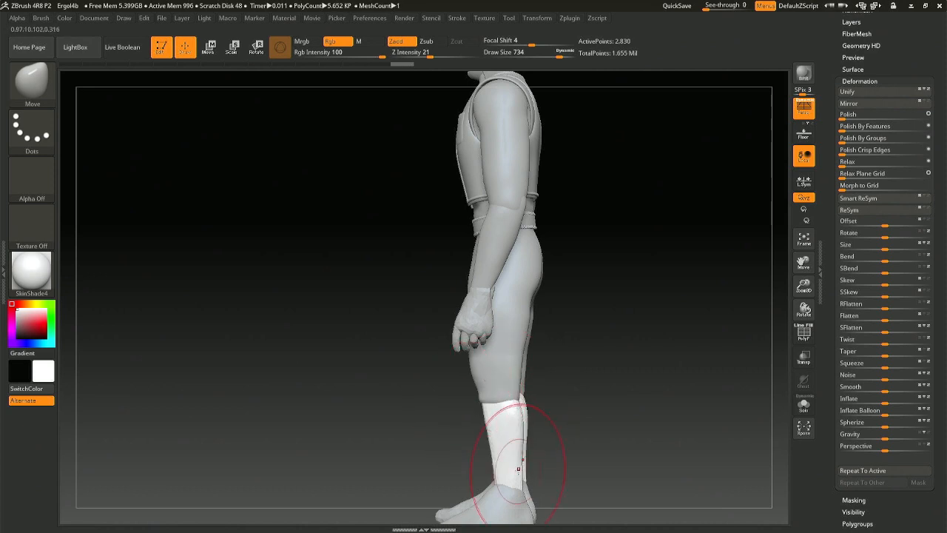
right_click(504, 317)
drag(496, 317, 493, 319)
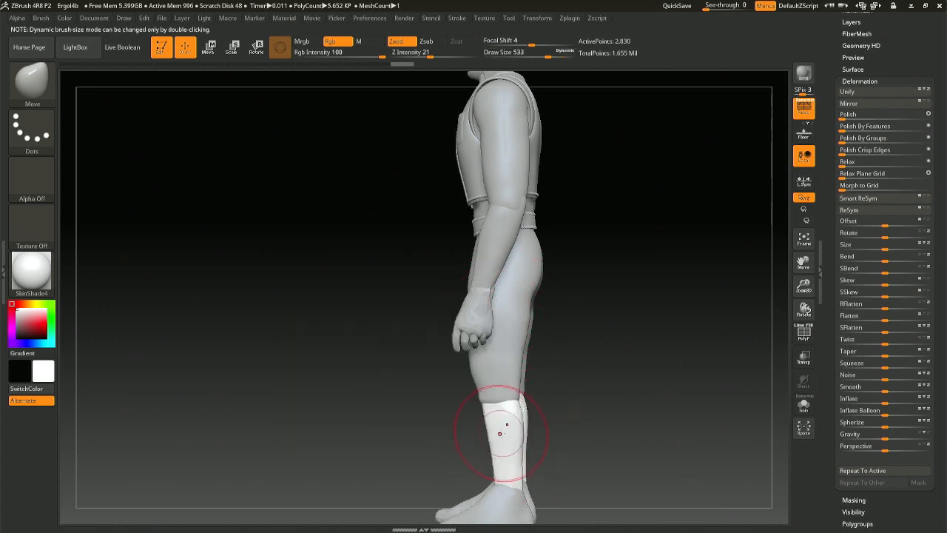
drag(511, 468, 505, 462)
right_drag(505, 376, 418, 380)
right_drag(504, 411, 498, 409)
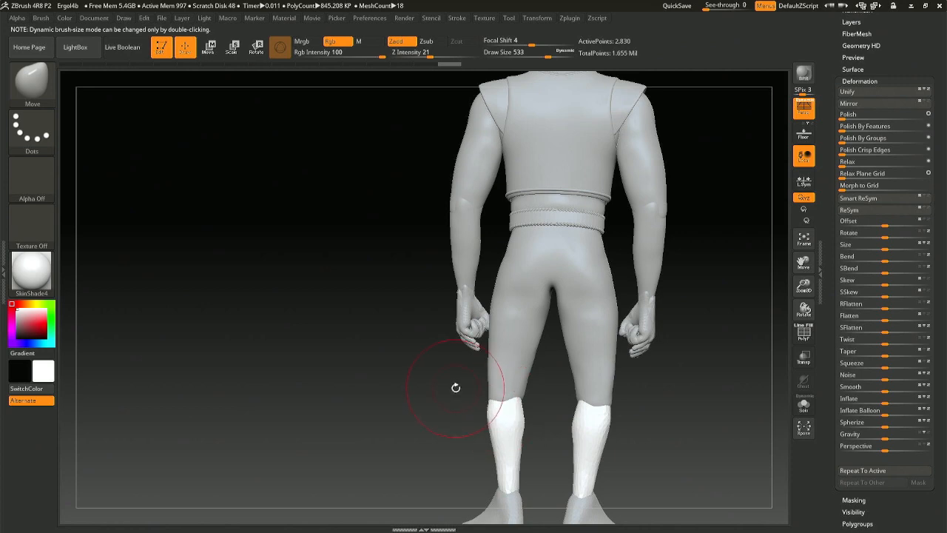
Remesh the shin coverings with ZRemesher at Same polygon count and AdaptiveSize 8, and check the resulting wireframe.
right_drag(456, 387, 695, 366)
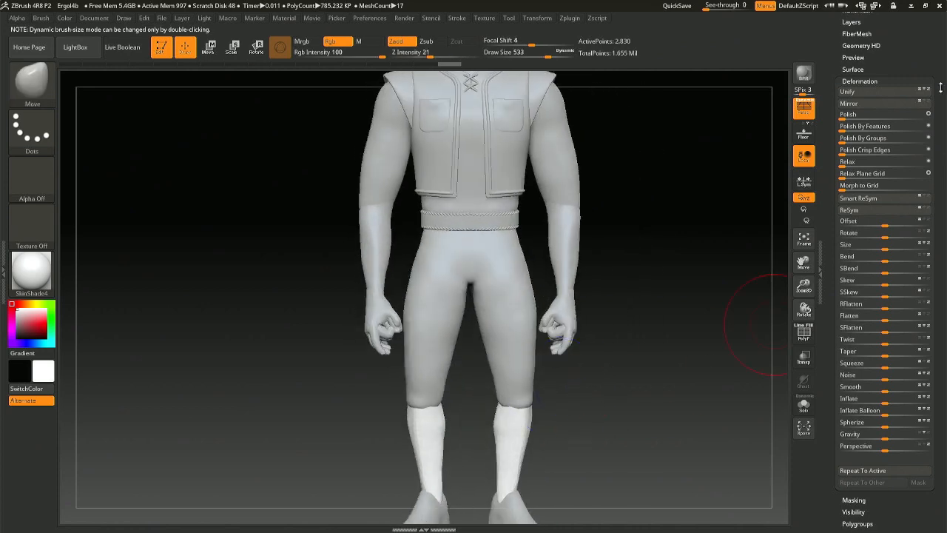
drag(940, 80, 865, 139)
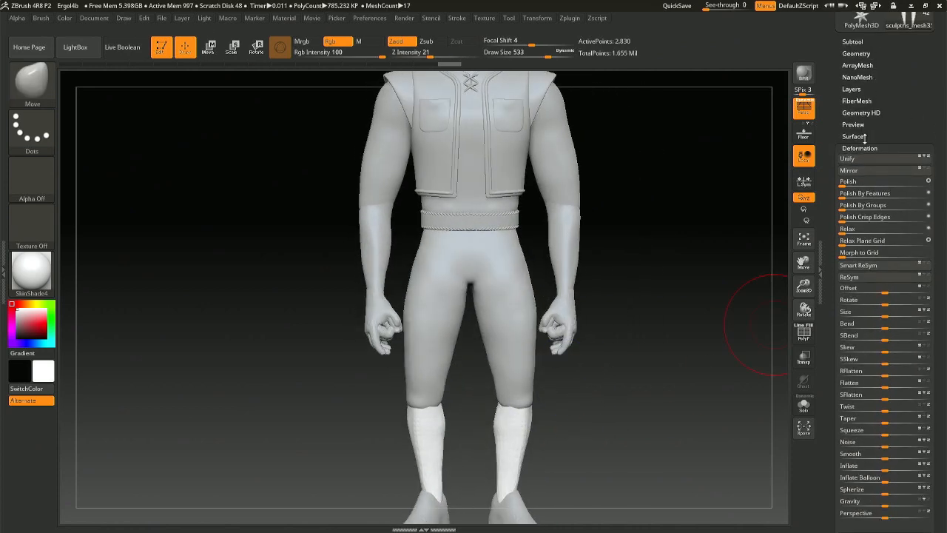
click(867, 52)
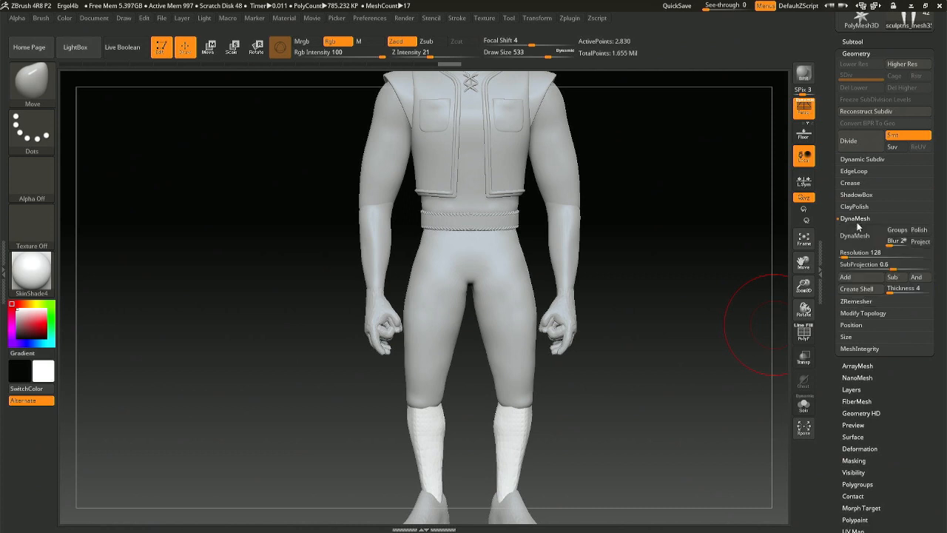
click(856, 231)
click(856, 231)
click(857, 247)
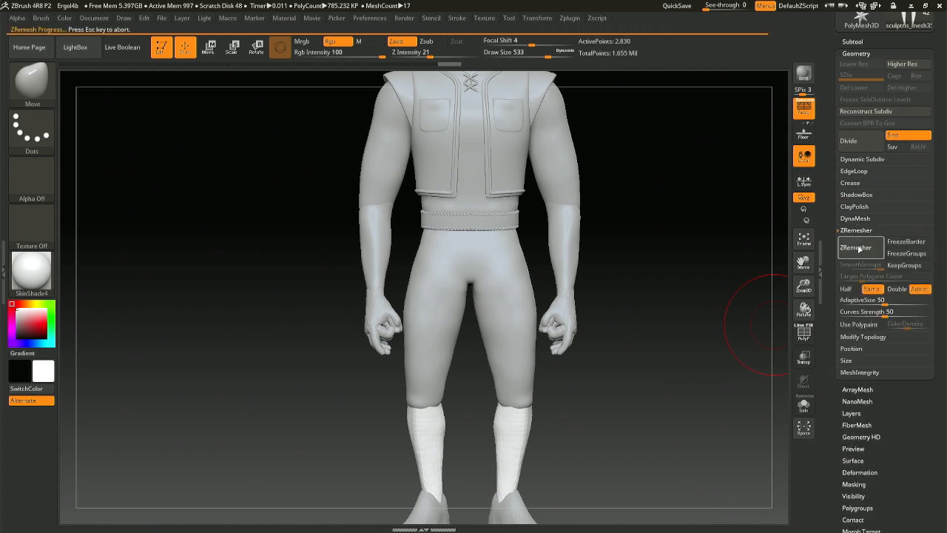
drag(864, 301, 846, 301)
click(856, 248)
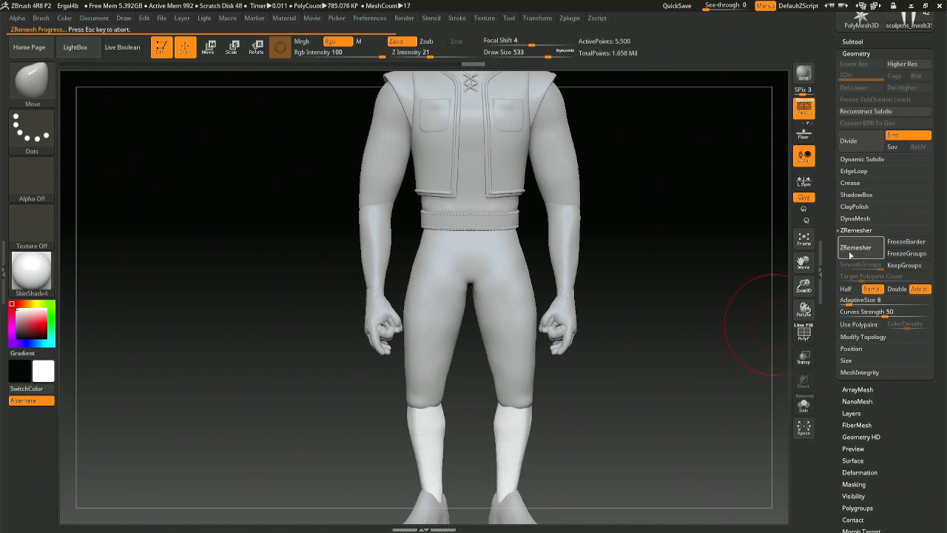
click(806, 335)
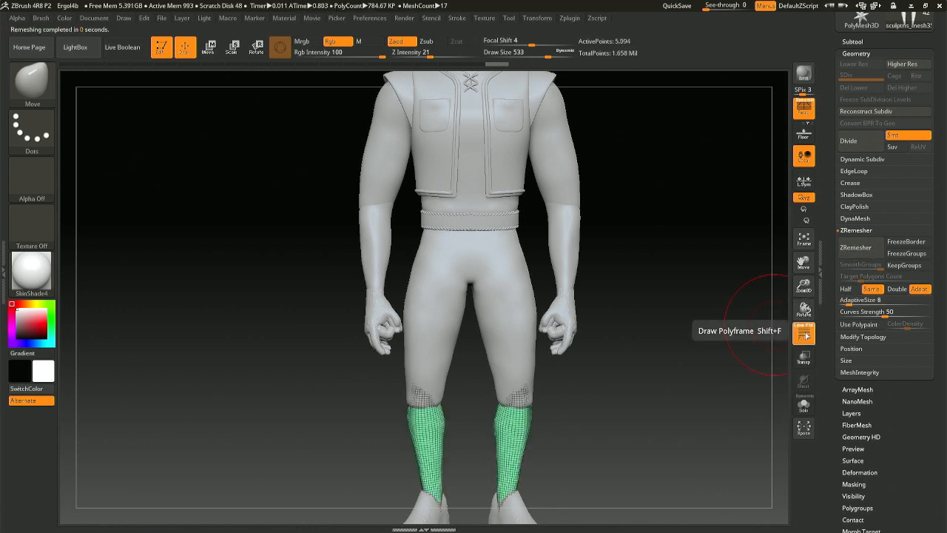
click(806, 335)
Save the current project file.
alt+drag(594, 396, 577, 341)
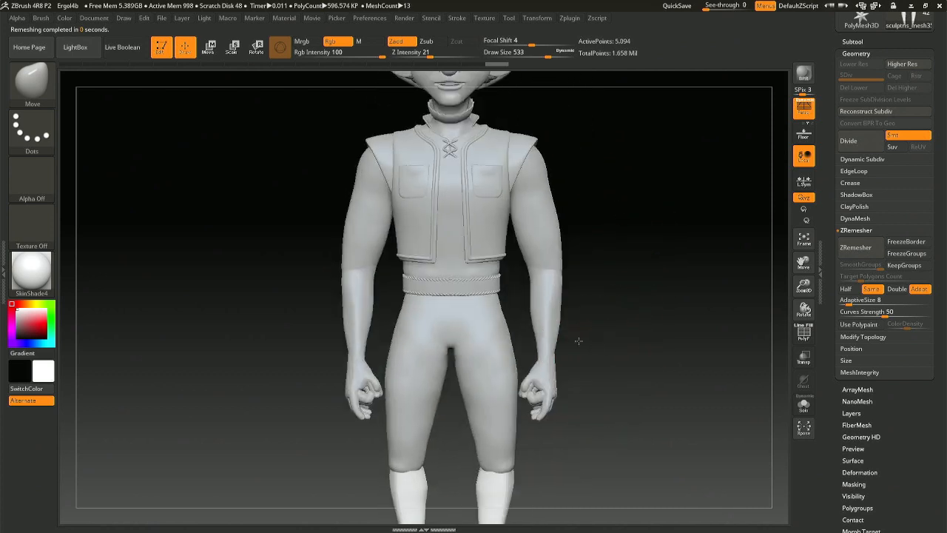
drag(638, 337, 584, 354)
key(ctrl+s)
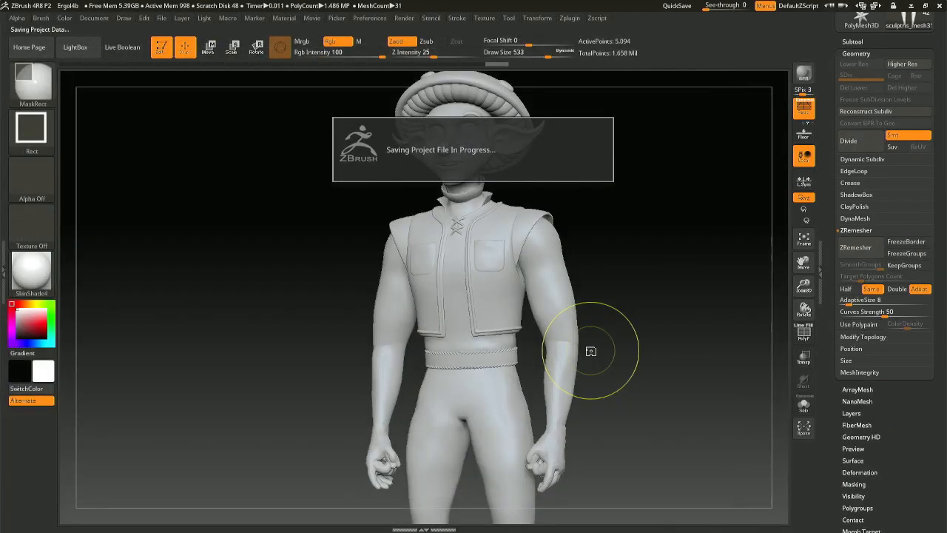
Choose the Move brush, make the trousers the active subtool and duplicate them.
key(b)
key(m)
key(v)
alt+click(527, 405)
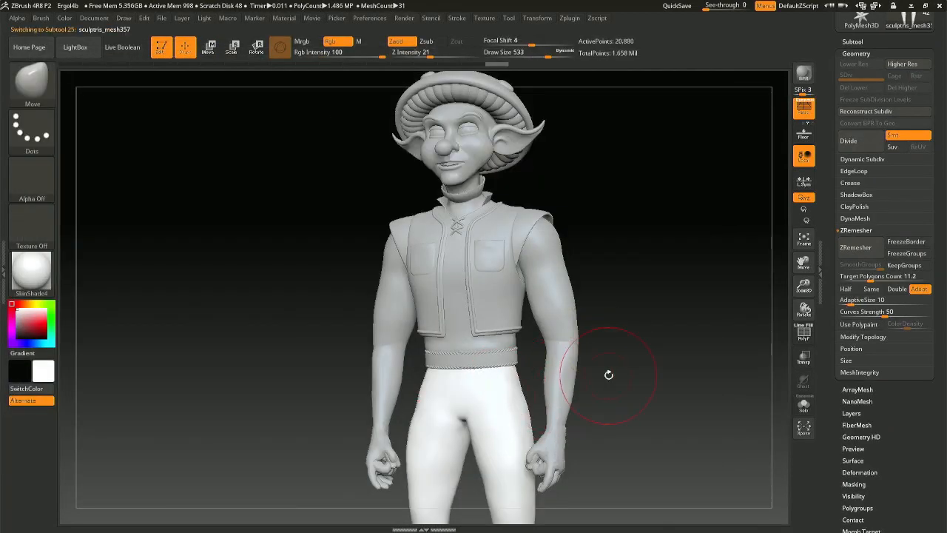
key(ctrl+shift+d)
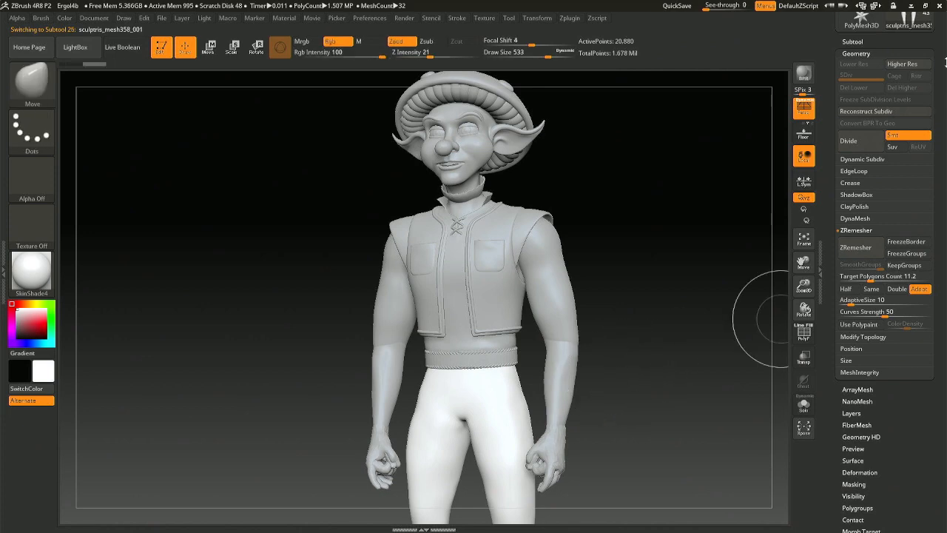
Replace the duplicated trousers by importing medtorusRemeshed.OBJ from the Miscellaneous folder, filtering the files by *torus*.
scroll(945, 63, up, 5)
click(851, 70)
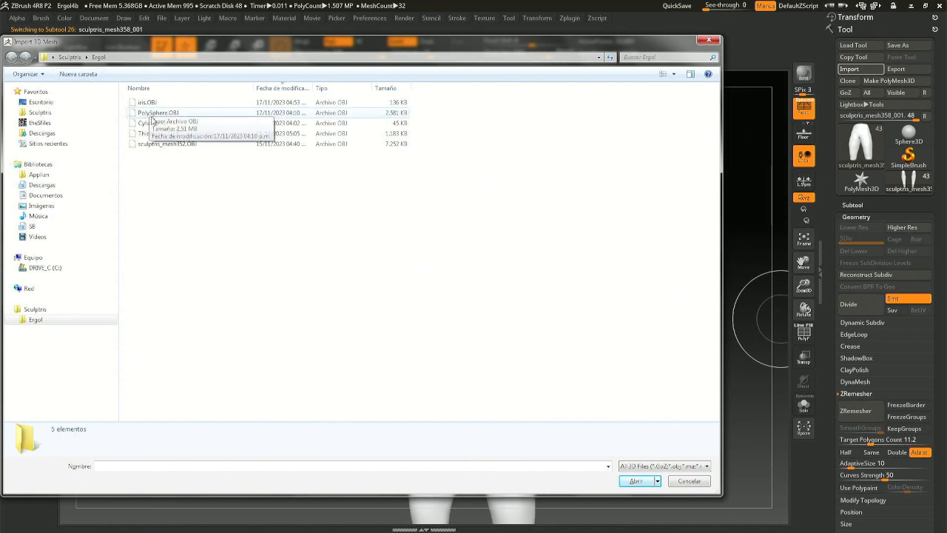
click(71, 58)
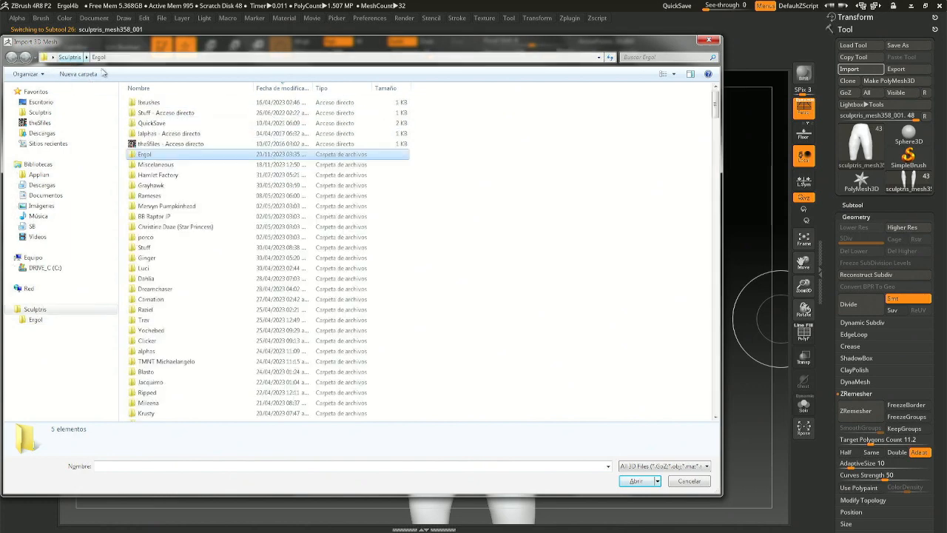
double_click(177, 164)
click(167, 144)
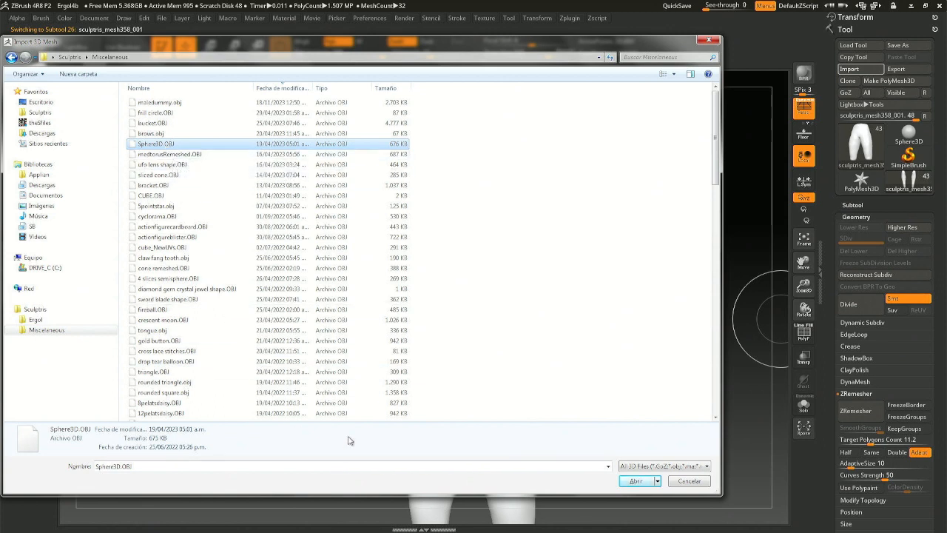
click(339, 467)
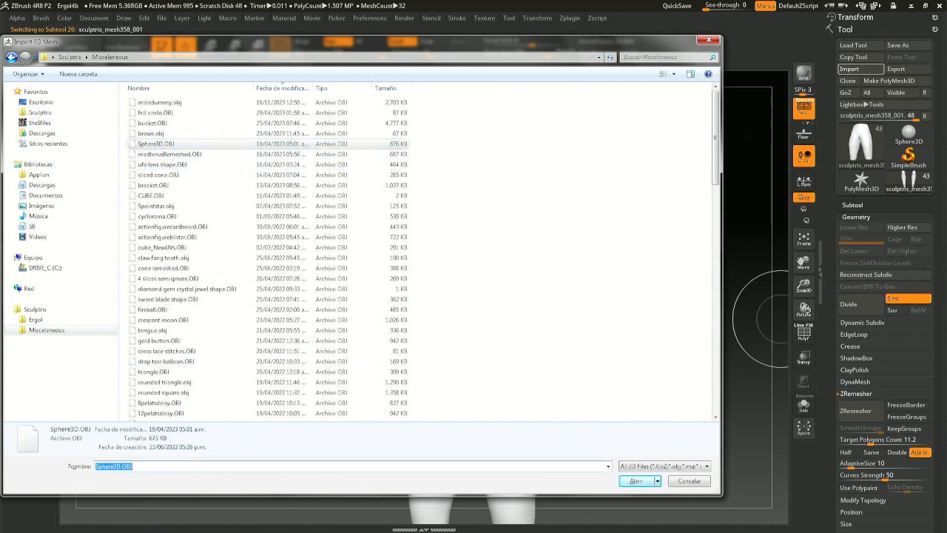
text(*)
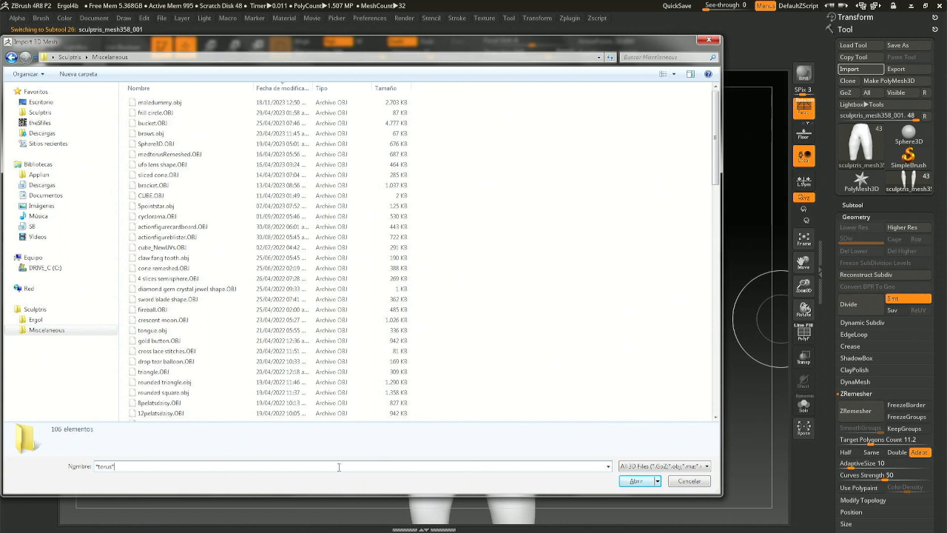
key(Return)
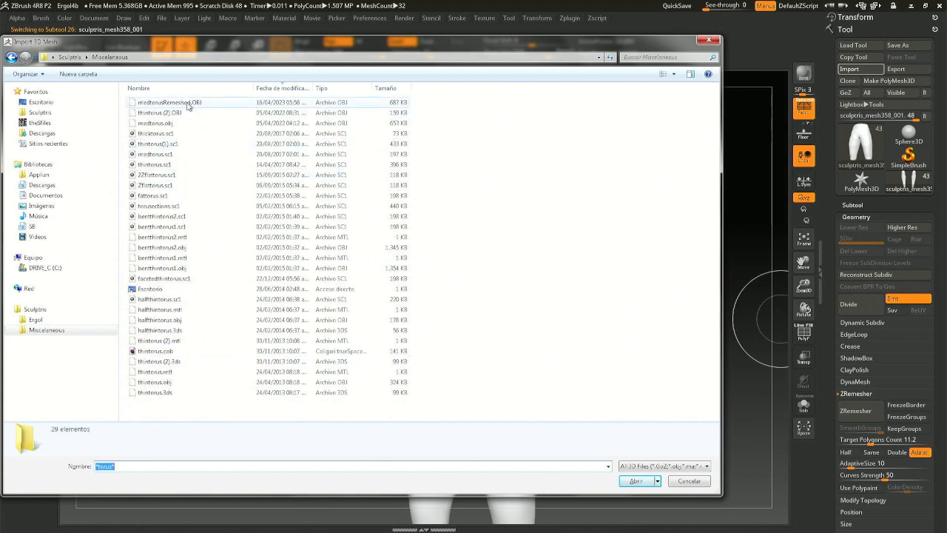
double_click(187, 103)
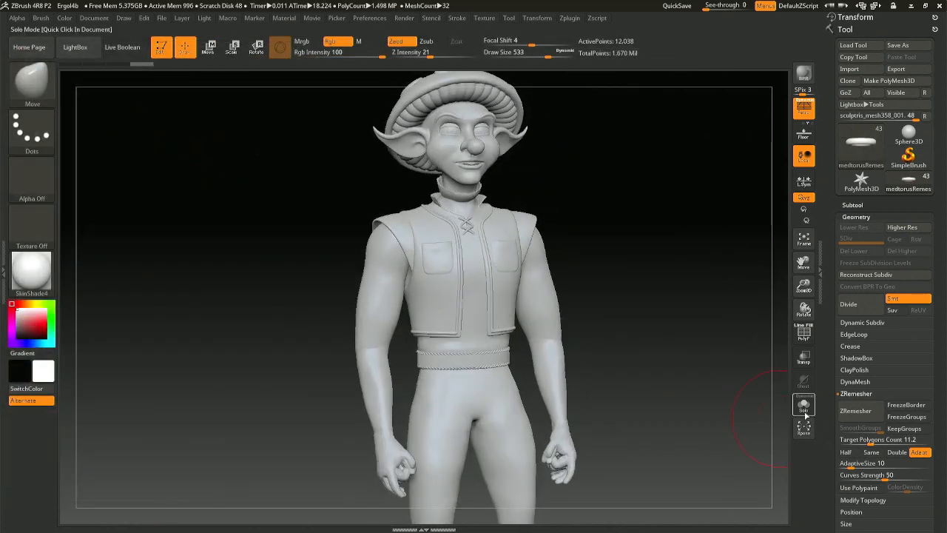
Move the imported torus beside the elbow of the character's right arm and scale it down to about arm width.
click(805, 406)
click(806, 415)
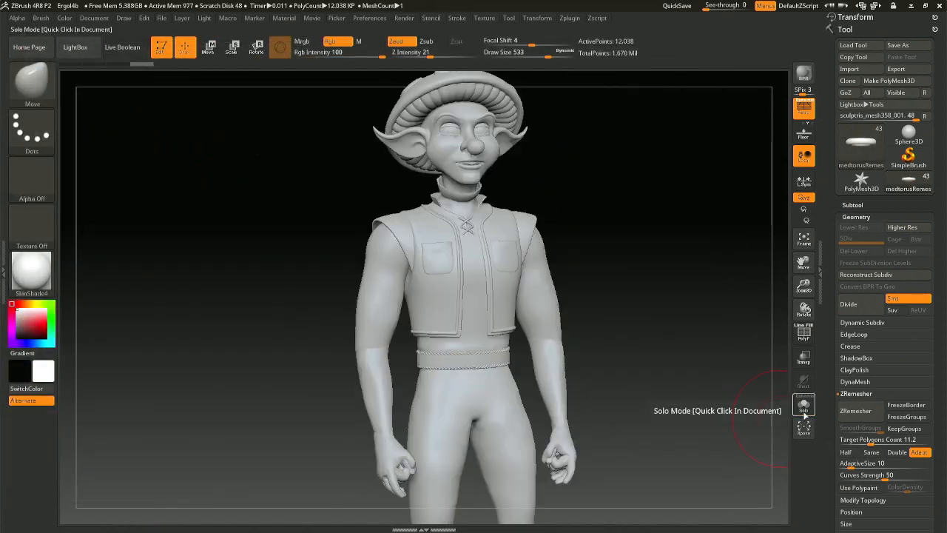
alt+drag(658, 399, 601, 320)
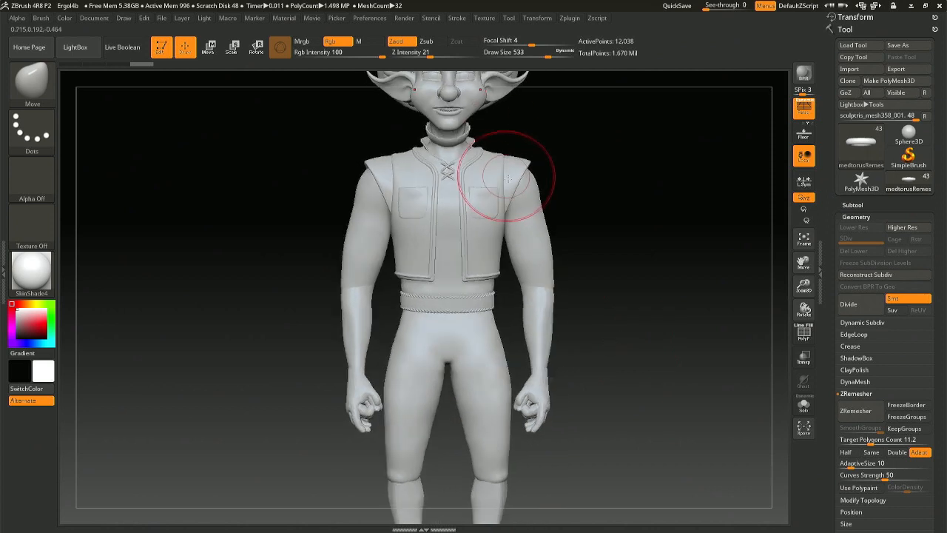
key(r)
alt+click(424, 85)
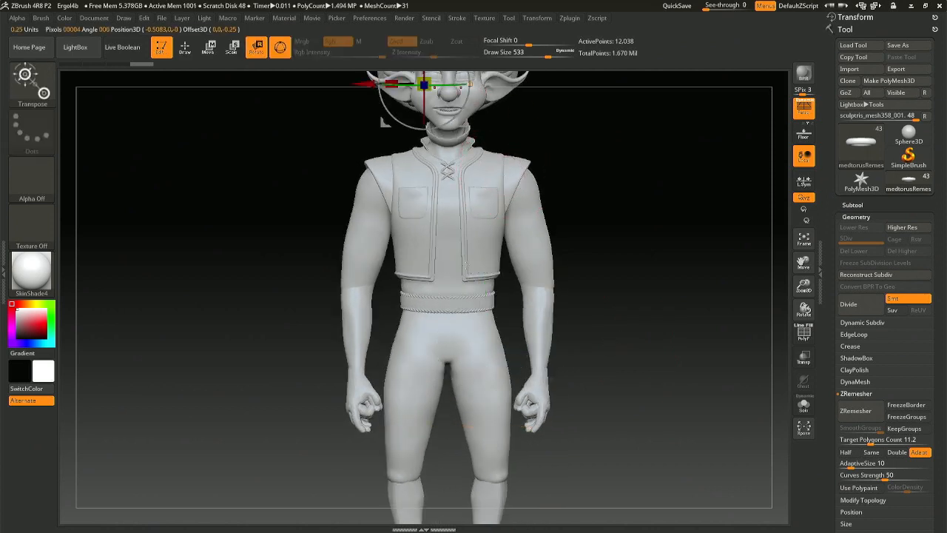
drag(470, 126, 375, 328)
ctrl+right_drag(376, 328, 379, 300)
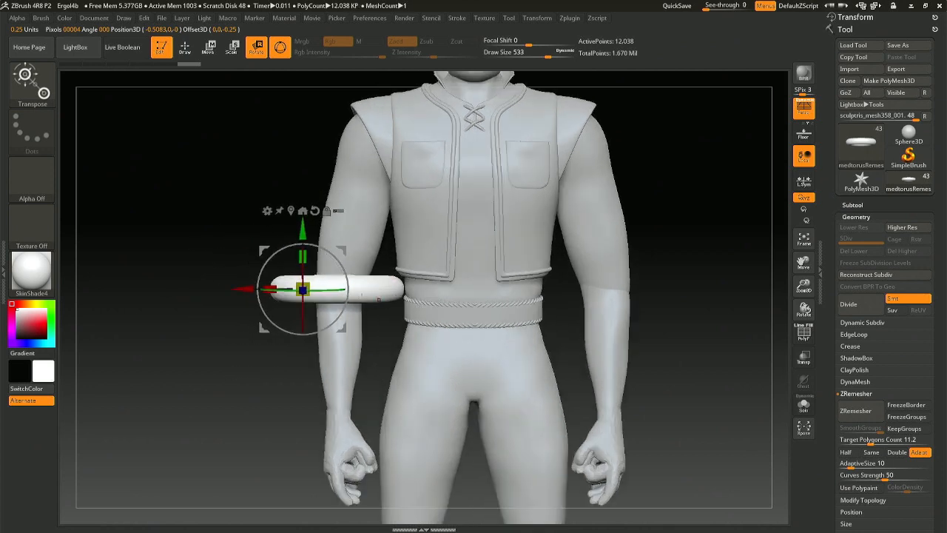
drag(304, 287, 276, 294)
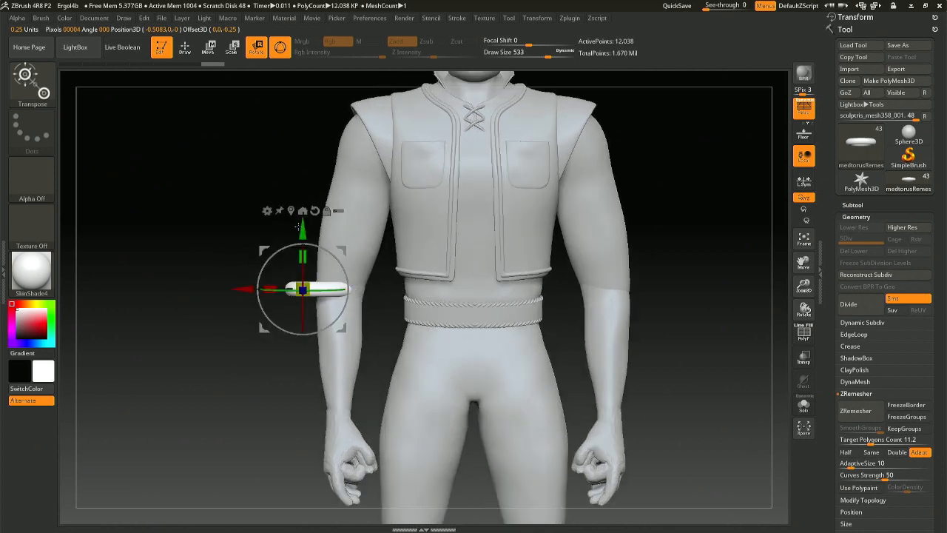
Centre the gizmo on the torus, slide it around the elbow and tilt it to follow the arm in side view.
drag(302, 231, 302, 232)
click(291, 211)
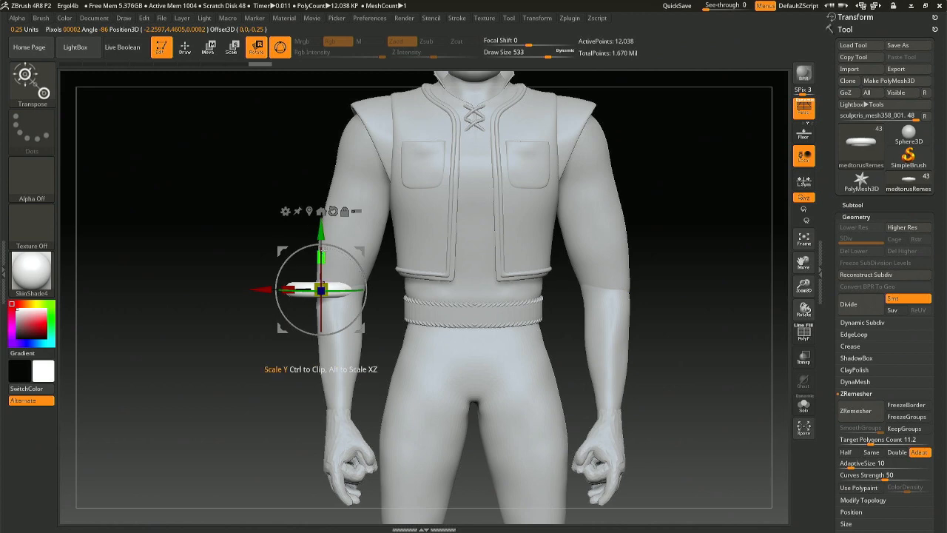
drag(262, 289, 280, 289)
drag(255, 318, 379, 313)
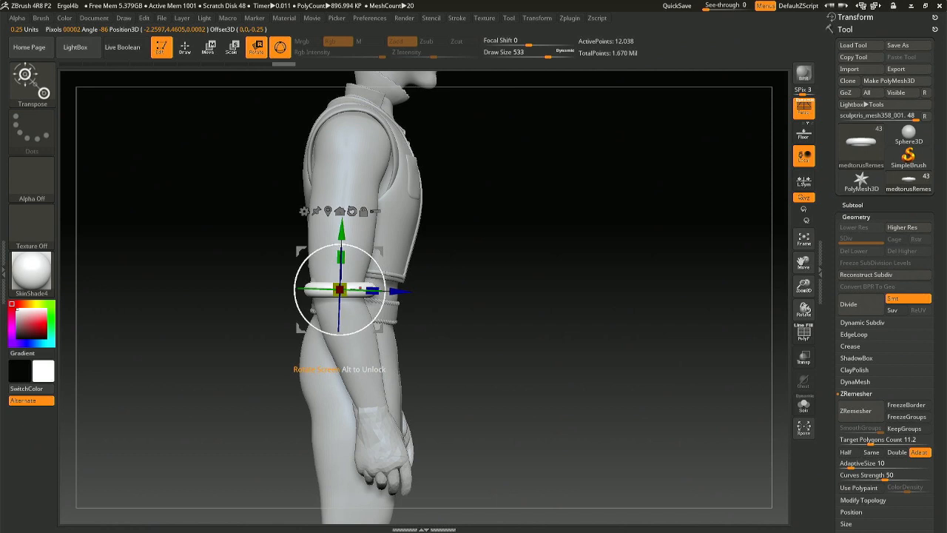
drag(379, 313, 383, 306)
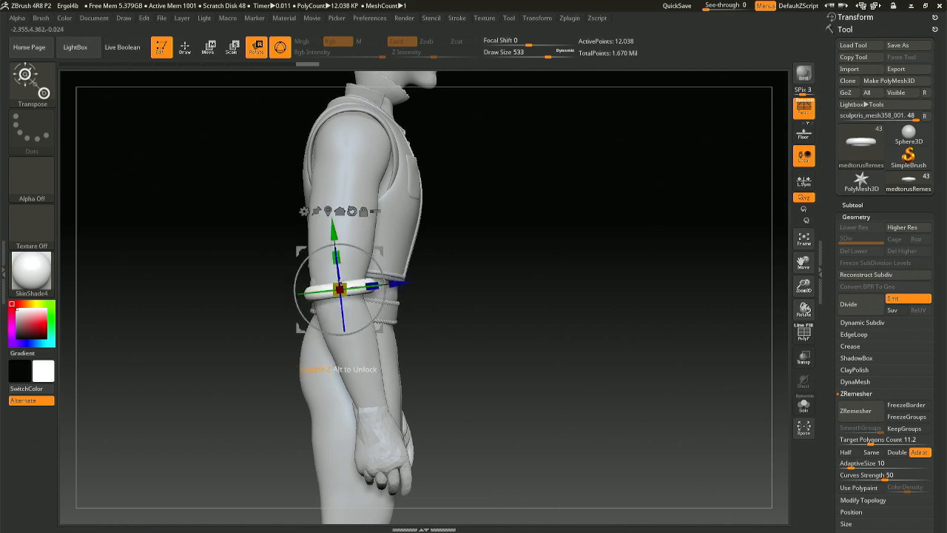
Thicken the elbow ring along its vertical axis and return to Draw mode.
drag(338, 259, 343, 279)
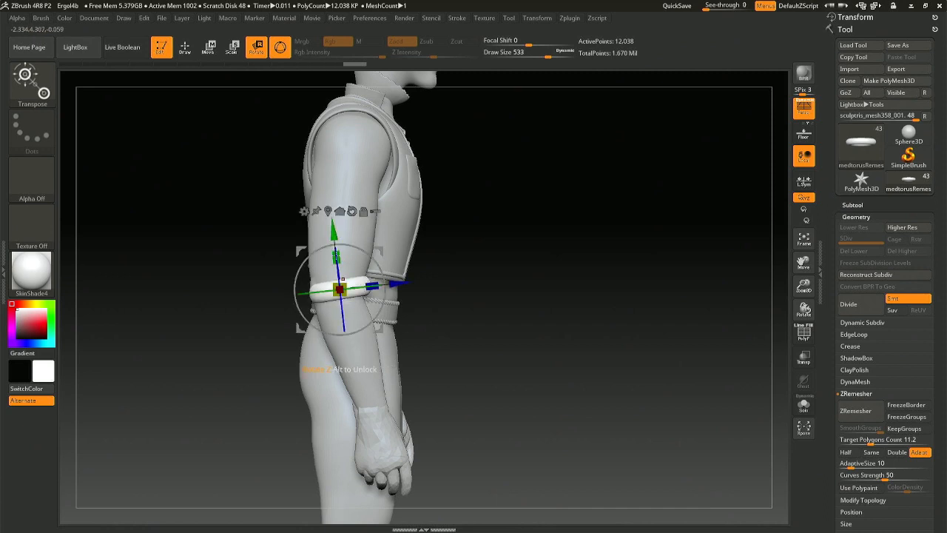
click(190, 56)
drag(407, 292, 387, 301)
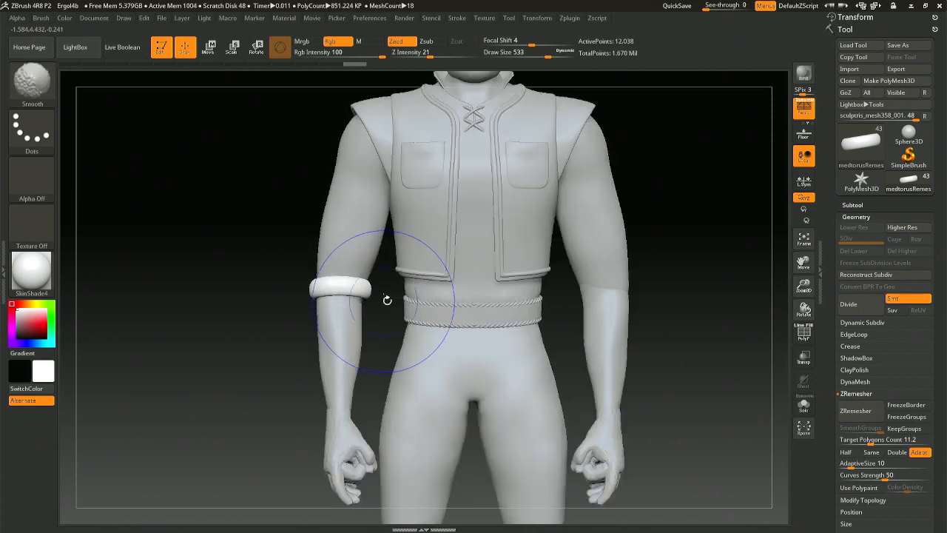
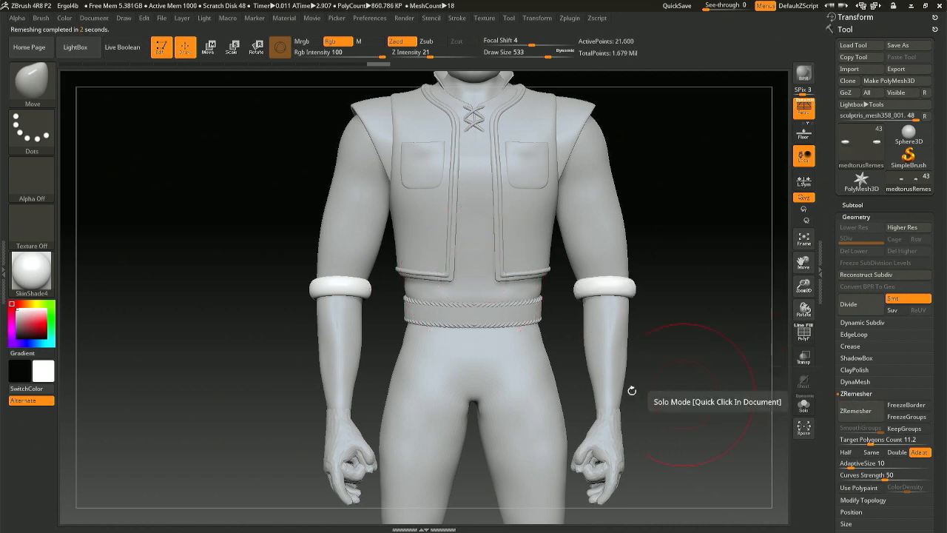
Fit the elbow rings to the arms with the Move brush, checking from several sides and setting the draw size to 344.
drag(380, 287, 350, 274)
right_drag(350, 274, 318, 277)
right_drag(581, 287, 466, 285)
right_drag(688, 285, 622, 285)
mouse_move(645, 289)
mouse_down()
mouse_move(655, 283)
mouse_move(615, 278)
mouse_up()
key(space)
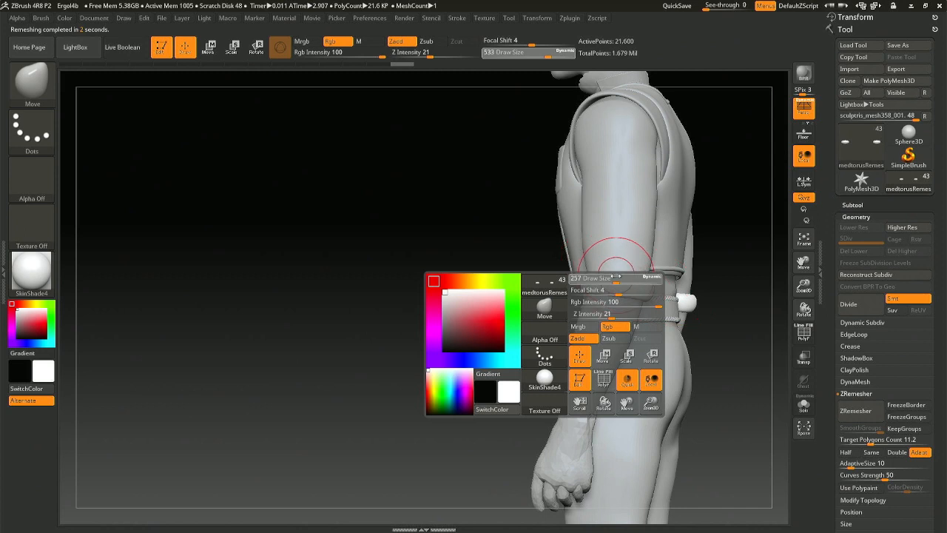
right_drag(614, 285, 635, 289)
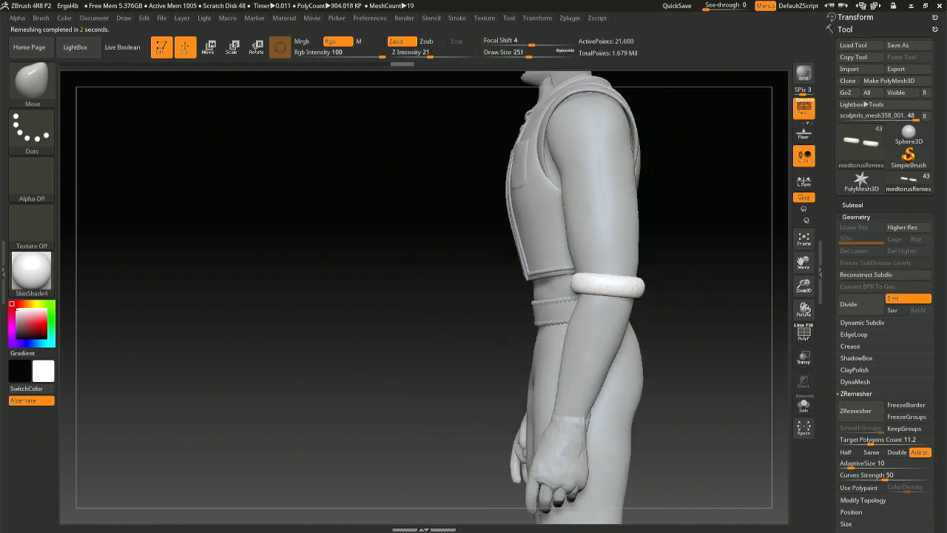
key(space)
drag(629, 278, 635, 278)
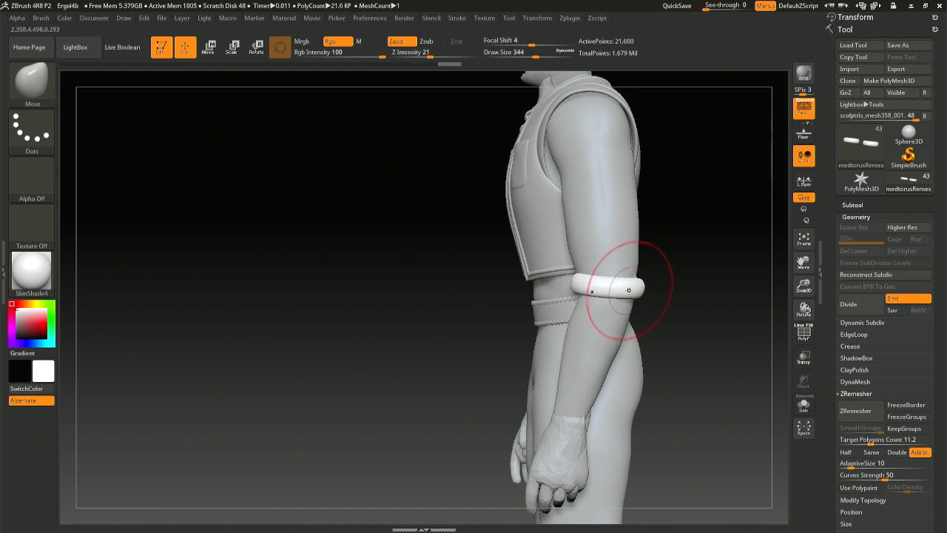
right_drag(628, 293, 594, 281)
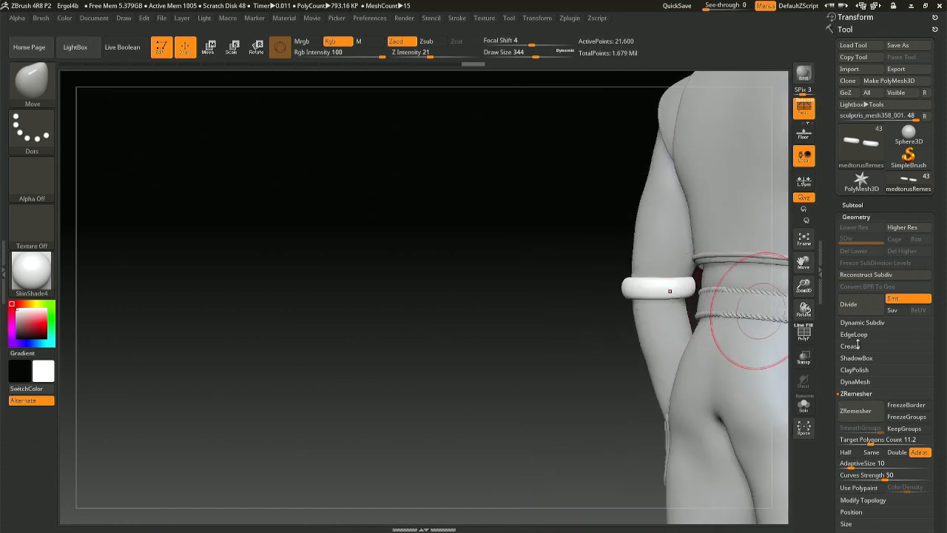
Isolate the elbow rings, adjust their shape with the Move brush and show the whole character again.
click(802, 410)
mouse_move(666, 282)
alt+right_down()
mouse_move(507, 249)
mouse_move(552, 277)
mouse_move(543, 281)
alt+right_up()
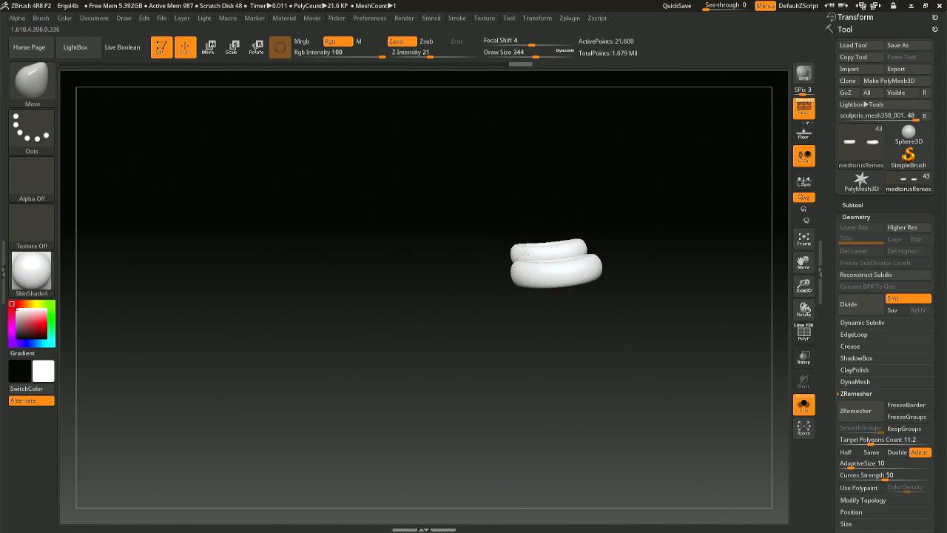
right_drag(536, 256, 582, 271)
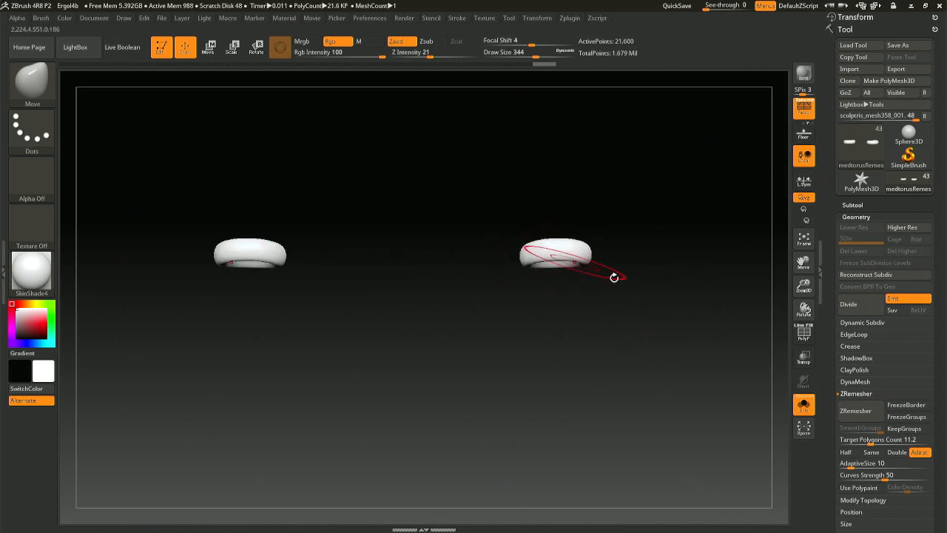
click(805, 405)
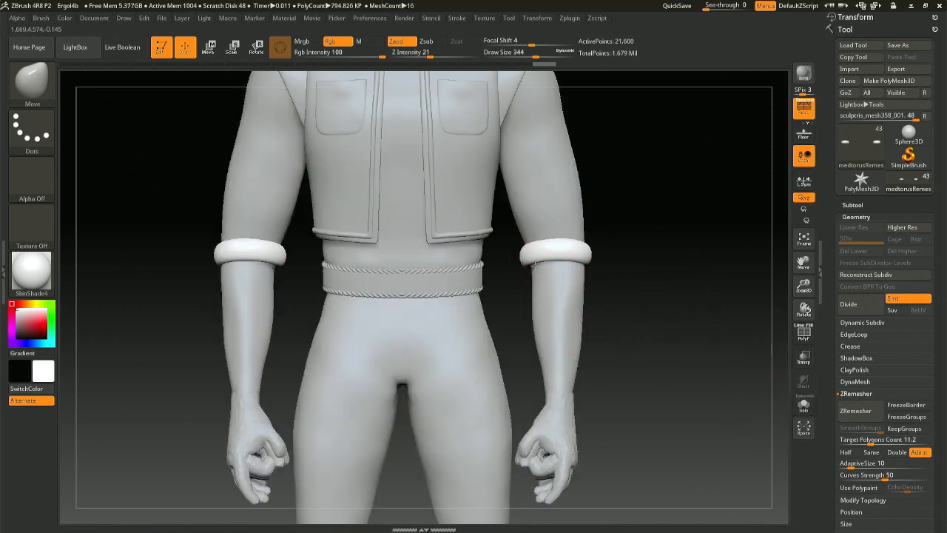
Adjust the elbow rings in front view with the Move brush at draw size 460.
key(space)
drag(534, 265, 545, 263)
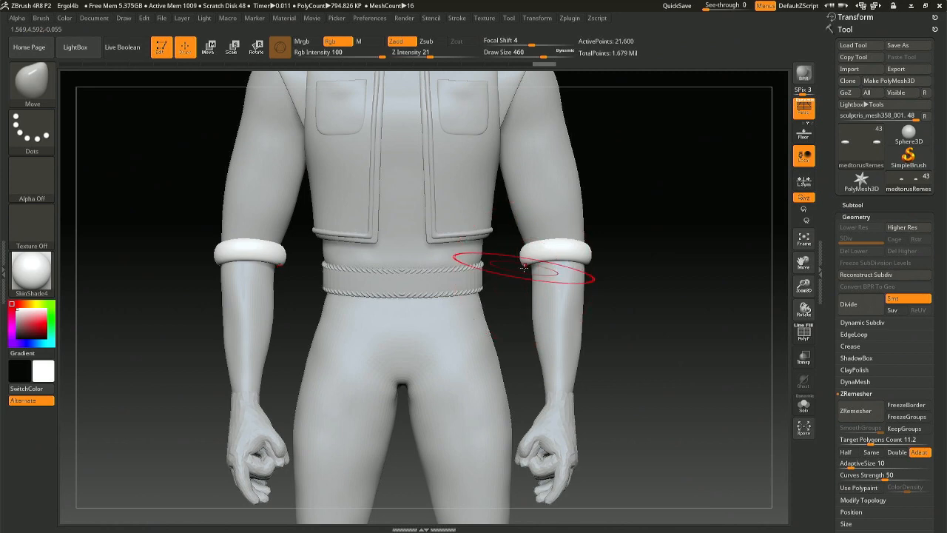
drag(601, 256, 649, 238)
Nudge the elbow rings into position with the gizmo and return to Draw mode.
key(r)
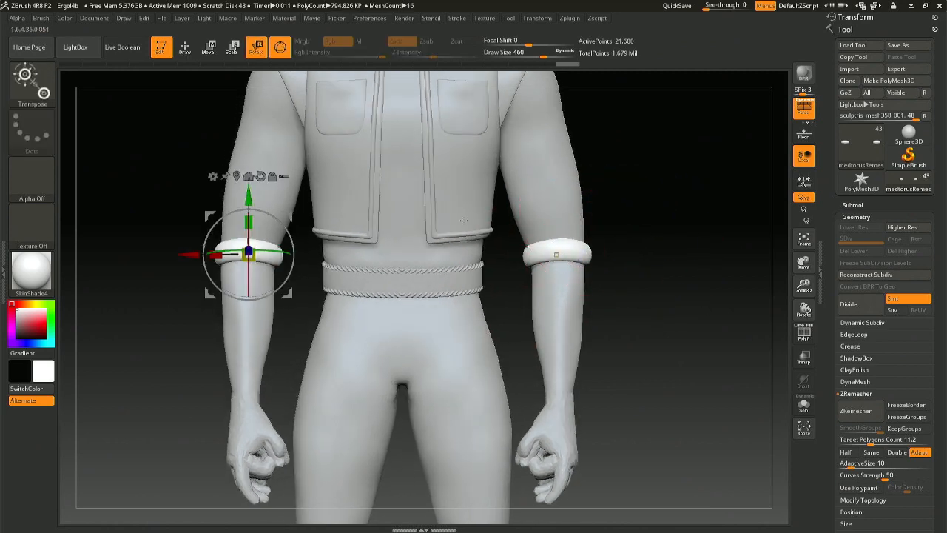
drag(293, 236, 293, 239)
drag(255, 195, 256, 193)
key(q)
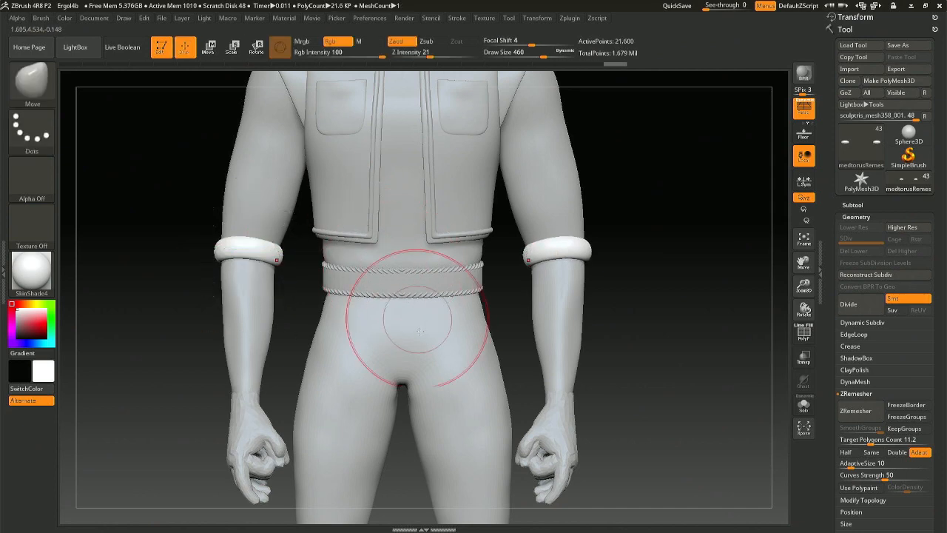
Fit the elbow rings around the arms from low angles with the Move brush, using draw sizes 299, 372 and 257.
mouse_move(370, 286)
mouse_down()
mouse_move(459, 337)
mouse_move(285, 165)
mouse_move(303, 148)
mouse_move(347, 345)
mouse_move(339, 289)
mouse_move(380, 270)
mouse_move(343, 293)
mouse_up()
key(space)
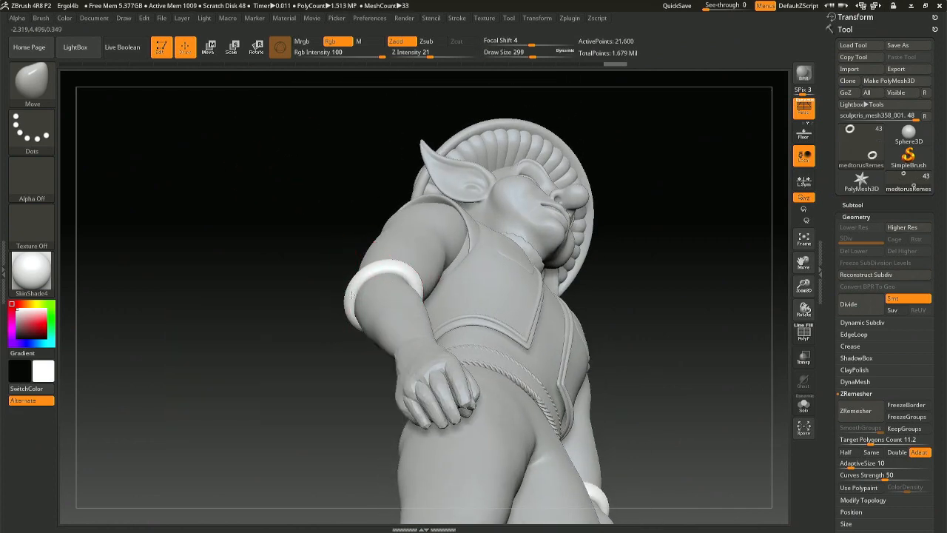
key(space)
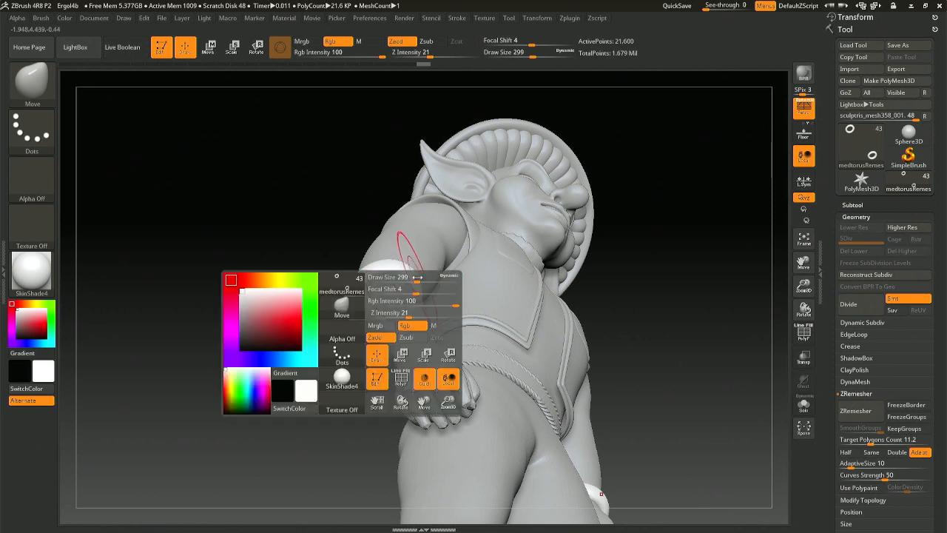
drag(424, 279, 444, 280)
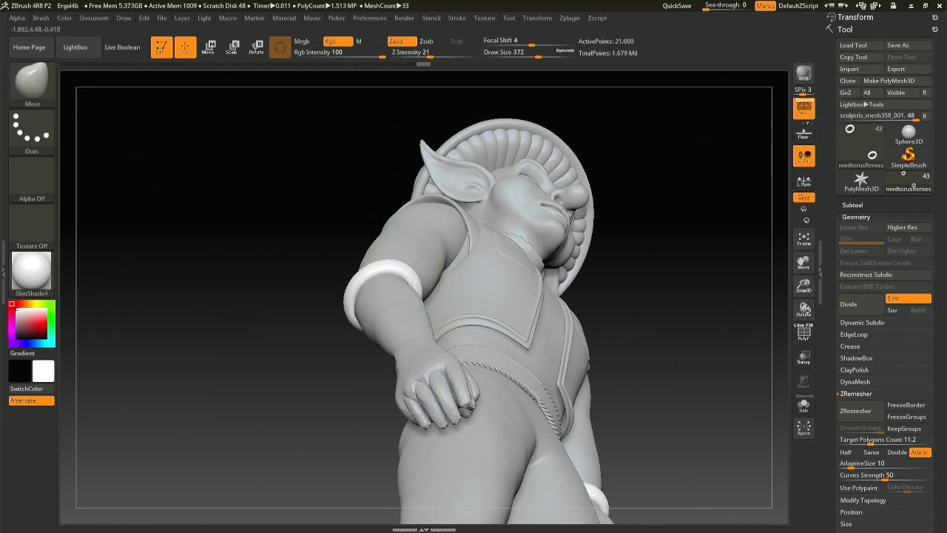
mouse_move(402, 338)
mouse_down()
mouse_move(351, 279)
mouse_move(410, 295)
mouse_move(379, 317)
mouse_up()
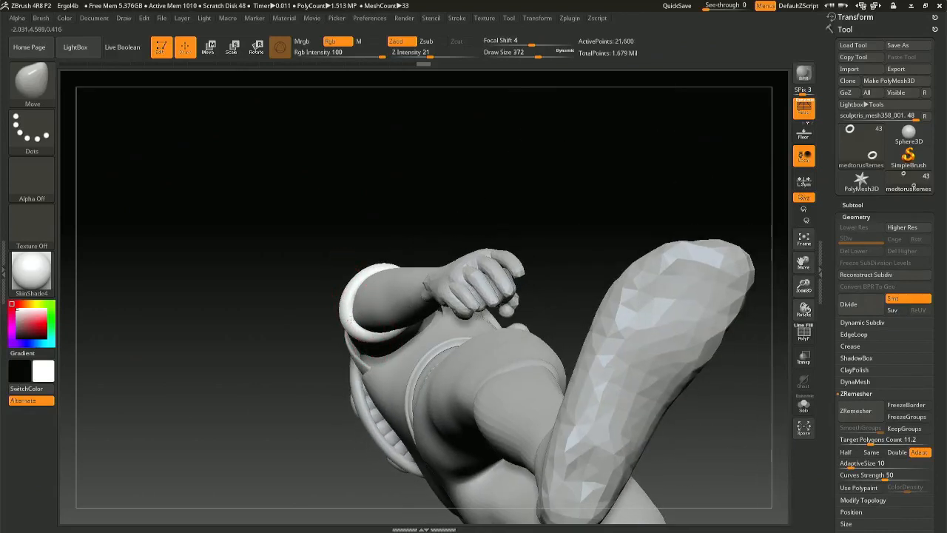
key(space)
drag(363, 319, 358, 320)
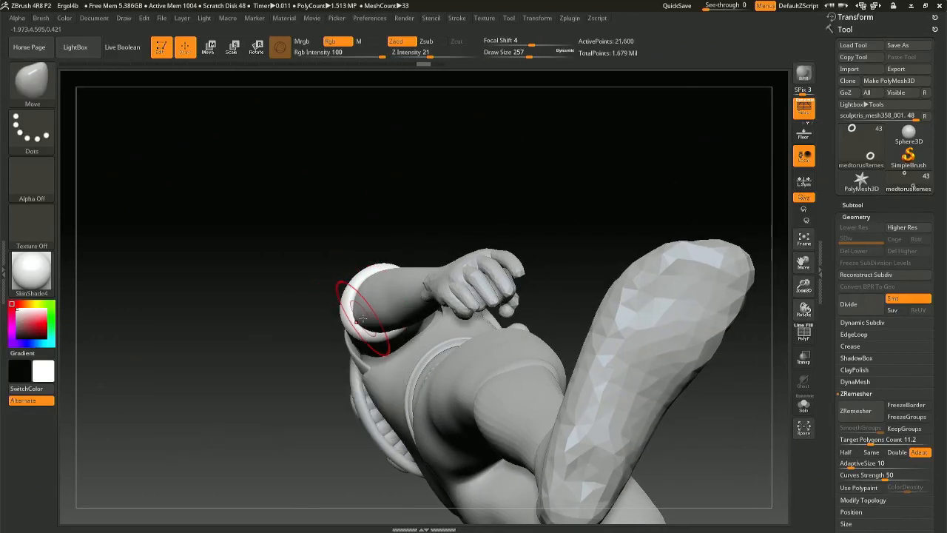
drag(344, 332, 406, 287)
Reshape the elbow rings in front view with the Move brush at draw size 358 and undo the last change.
key(space)
mouse_move(407, 287)
right_down()
mouse_move(402, 268)
mouse_move(427, 260)
mouse_move(453, 274)
mouse_move(468, 285)
mouse_move(449, 316)
right_up()
drag(370, 263, 373, 246)
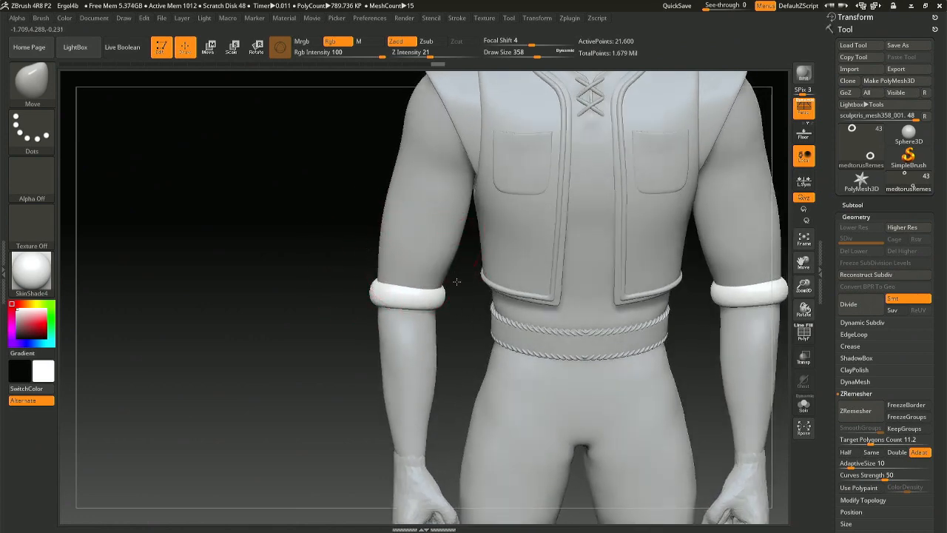
ctrl+right_drag(558, 359, 570, 304)
mouse_move(655, 285)
right_down()
mouse_move(640, 294)
mouse_move(660, 288)
right_up()
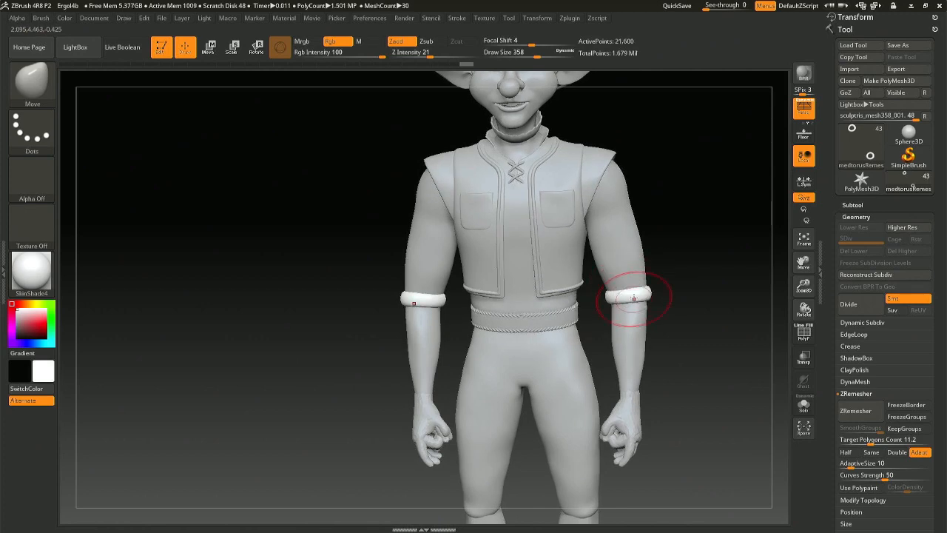
key(ctrl+z)
Select the forearms and reshape them below the elbow rings with the Move brush at draw size 533.
mouse_move(644, 298)
ctrl+right_down()
mouse_move(639, 314)
mouse_move(623, 292)
mouse_move(629, 286)
mouse_move(578, 294)
mouse_move(524, 282)
mouse_move(571, 254)
mouse_move(622, 244)
mouse_move(651, 275)
mouse_move(612, 409)
ctrl+right_up()
alt+click(634, 347)
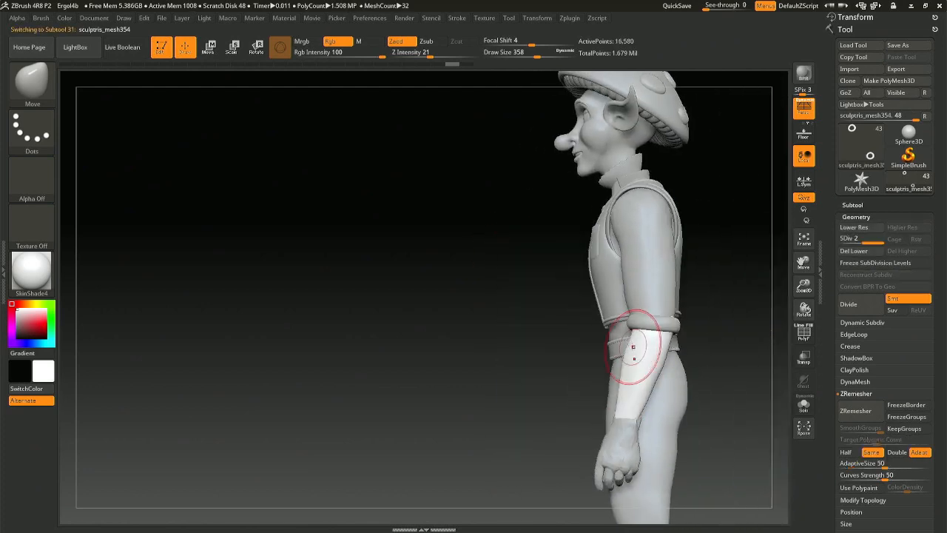
key(space)
drag(637, 339, 649, 339)
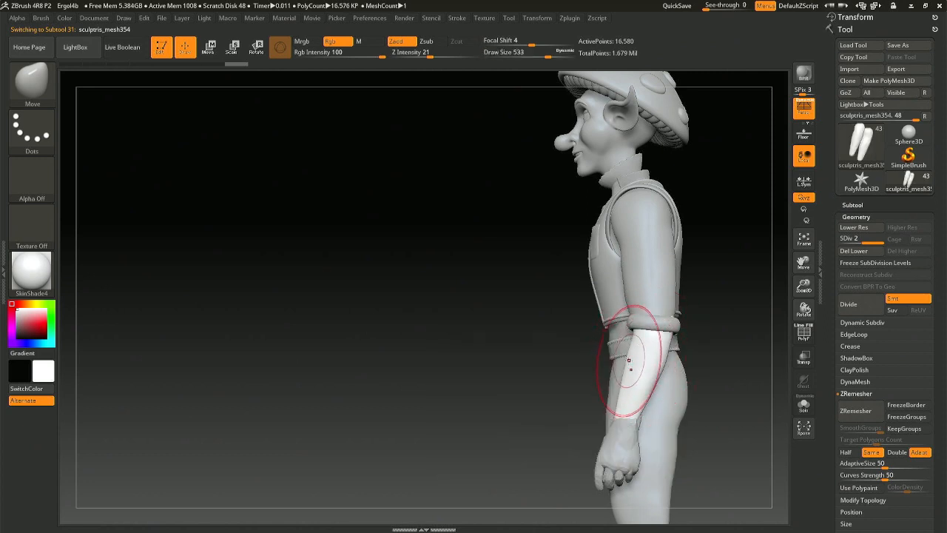
mouse_move(633, 360)
right_down()
mouse_move(666, 367)
mouse_move(641, 376)
right_up()
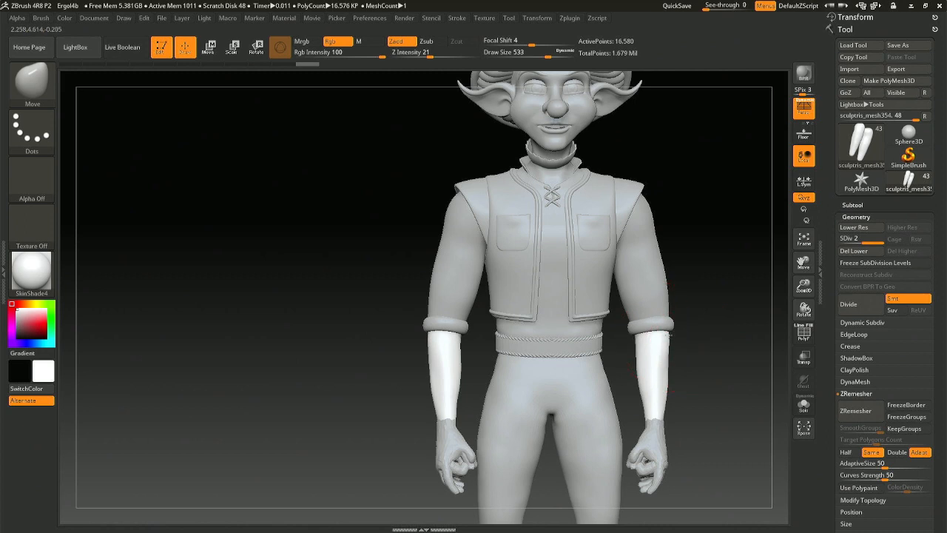
drag(644, 379, 646, 377)
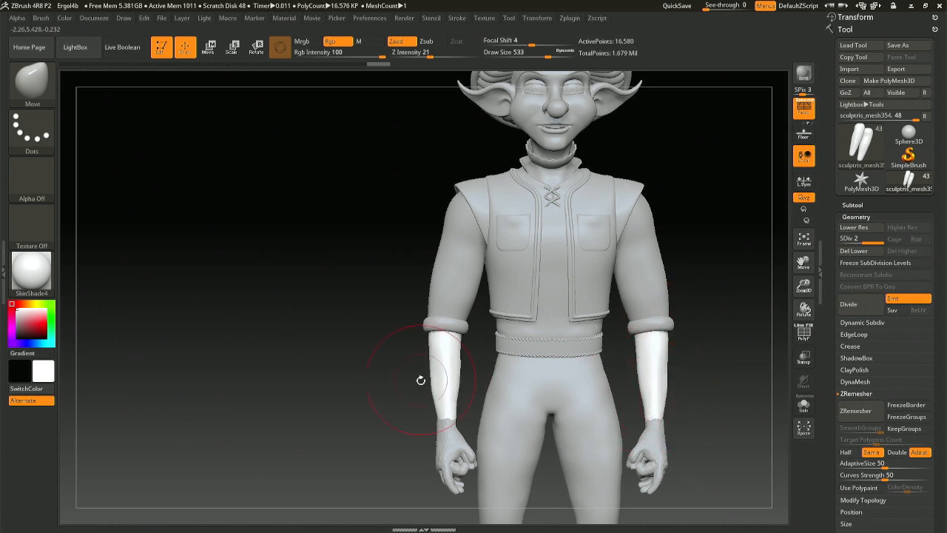
drag(429, 383, 437, 383)
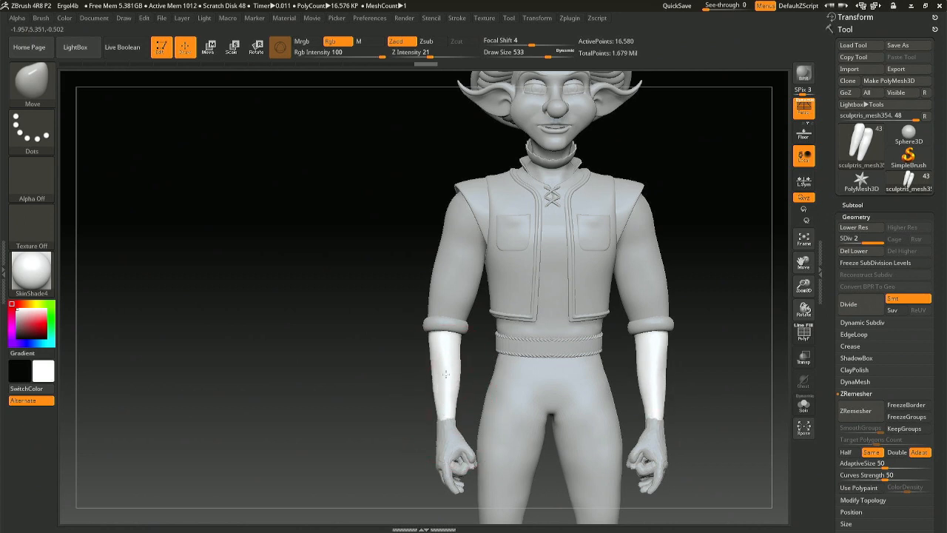
shift+drag(419, 371, 437, 385)
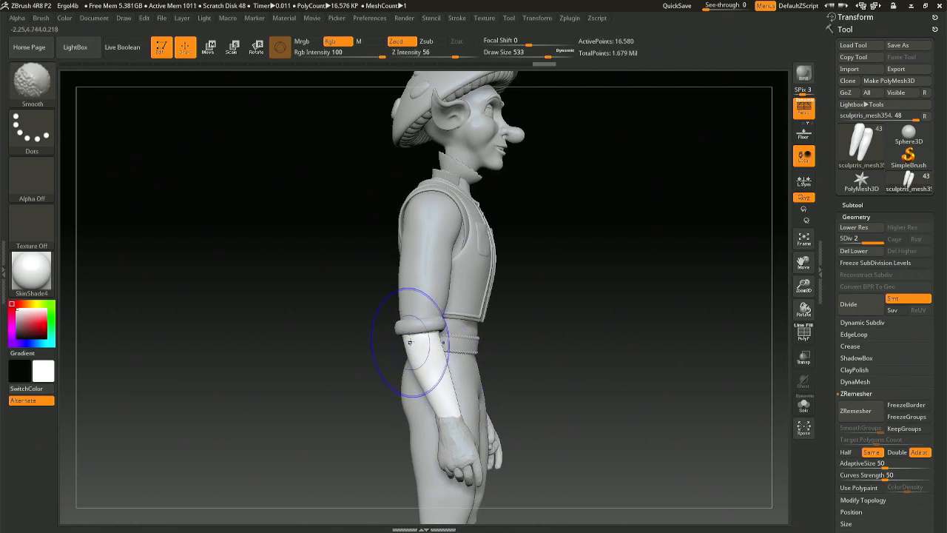
mouse_move(410, 343)
right_down()
mouse_move(425, 270)
mouse_move(404, 298)
mouse_move(413, 353)
right_up()
Select the upper arms and adjust them above the elbow rings with draw size 223, checking the whole figure.
alt+click(410, 320)
key(space)
drag(415, 353, 397, 352)
key(shift)
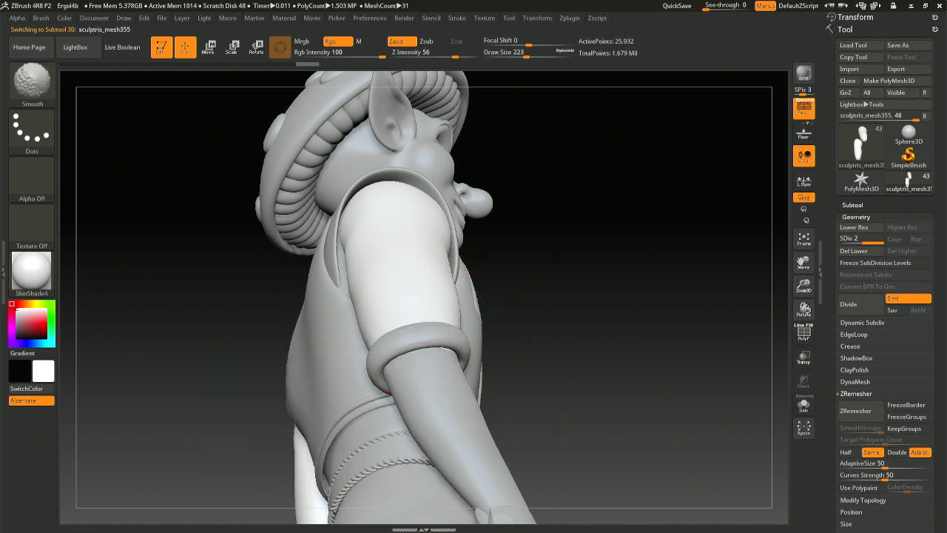
mouse_move(503, 345)
mouse_down()
mouse_move(451, 422)
mouse_move(504, 276)
mouse_move(487, 286)
mouse_move(592, 413)
mouse_move(548, 327)
mouse_move(624, 383)
mouse_move(611, 304)
mouse_move(622, 402)
mouse_up()
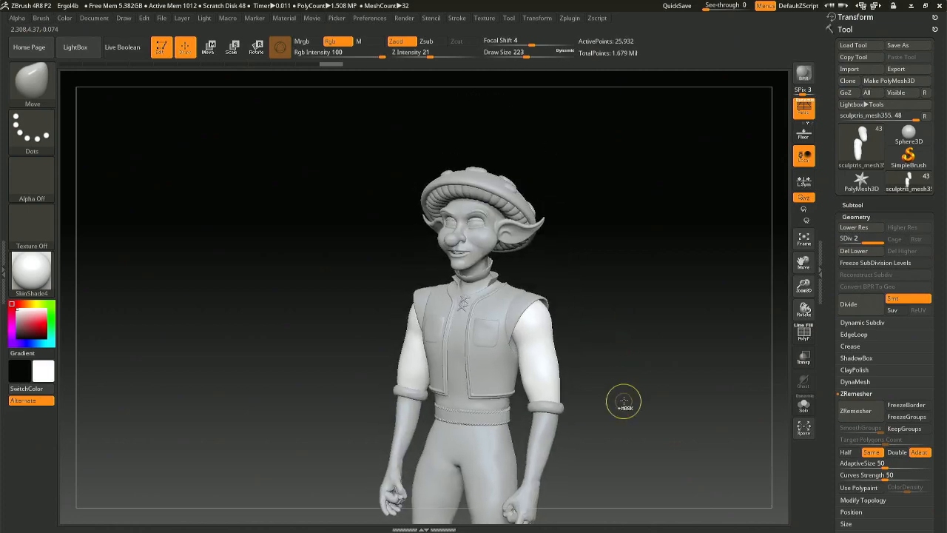
Save the project as Ergol4b.ZPR and move the saved file into the Ergol folder inside Sculptris.
key(ctrl+s)
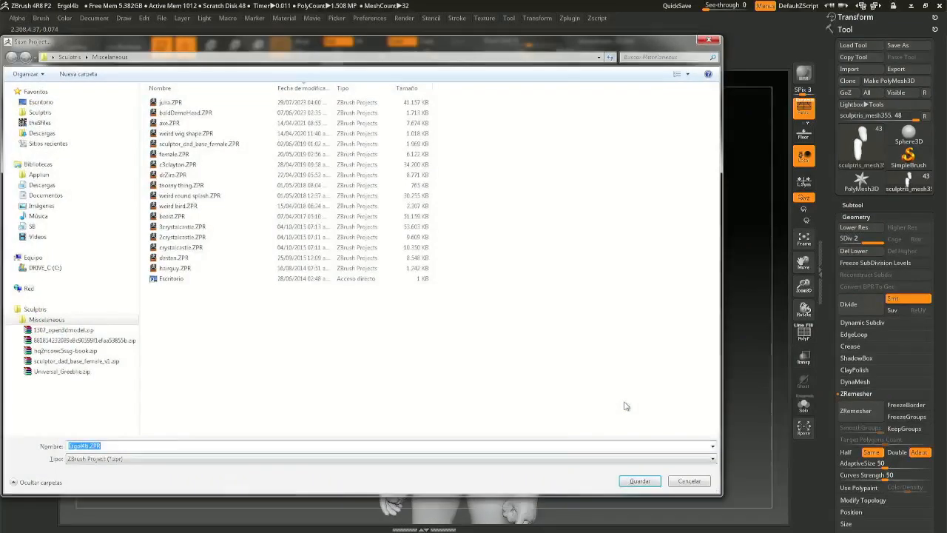
key(Return)
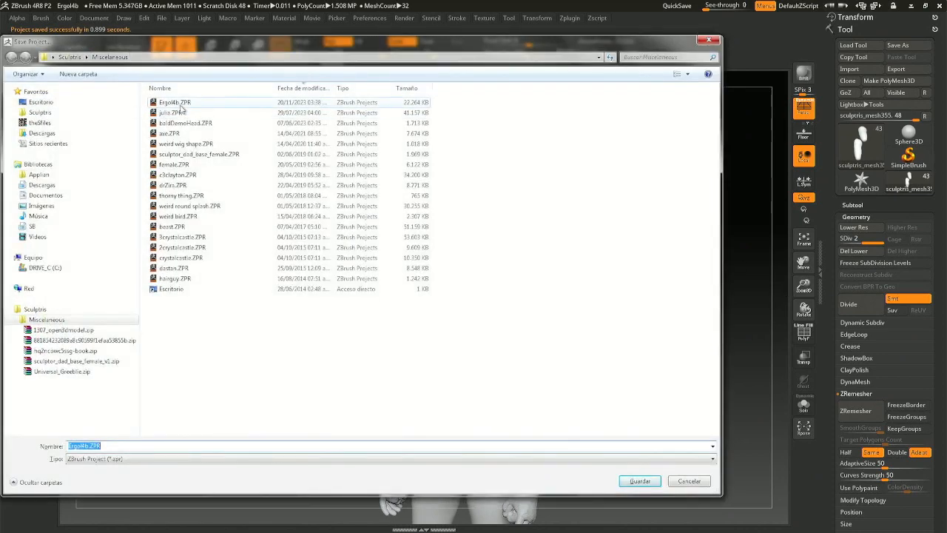
click(181, 105)
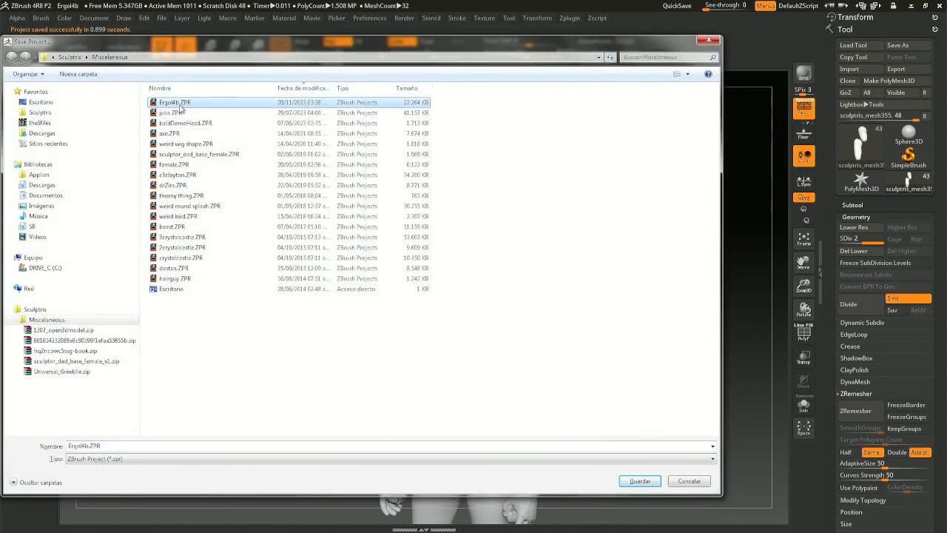
mouse_move(181, 111)
mouse_down()
mouse_move(71, 74)
mouse_move(68, 113)
mouse_up()
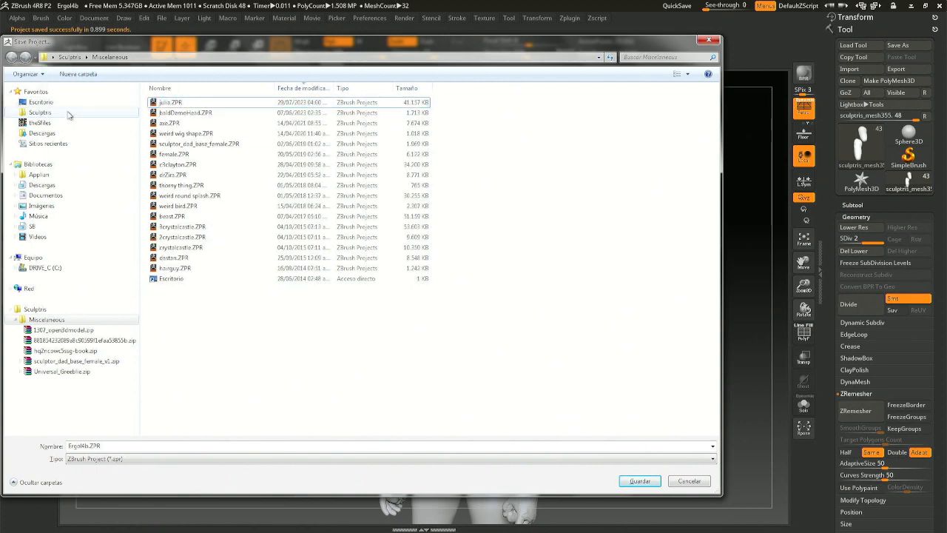
click(67, 113)
mouse_move(174, 102)
mouse_down()
mouse_move(237, 152)
mouse_move(216, 180)
mouse_move(207, 177)
mouse_up()
click(493, 195)
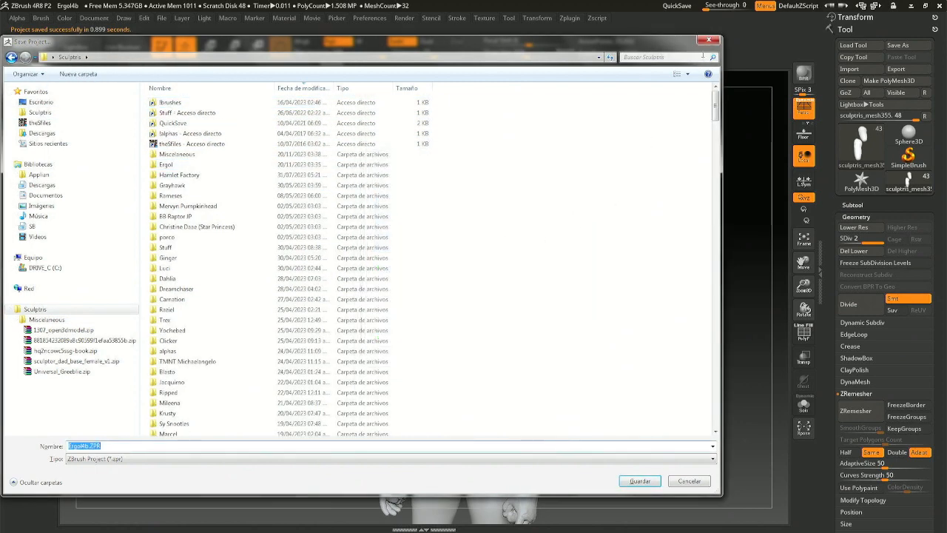
click(707, 42)
Duplicate the elbow rings subtool and step one copy back through its undo history to the single large torus.
mouse_move(617, 390)
mouse_down()
mouse_move(609, 306)
mouse_move(626, 308)
mouse_up()
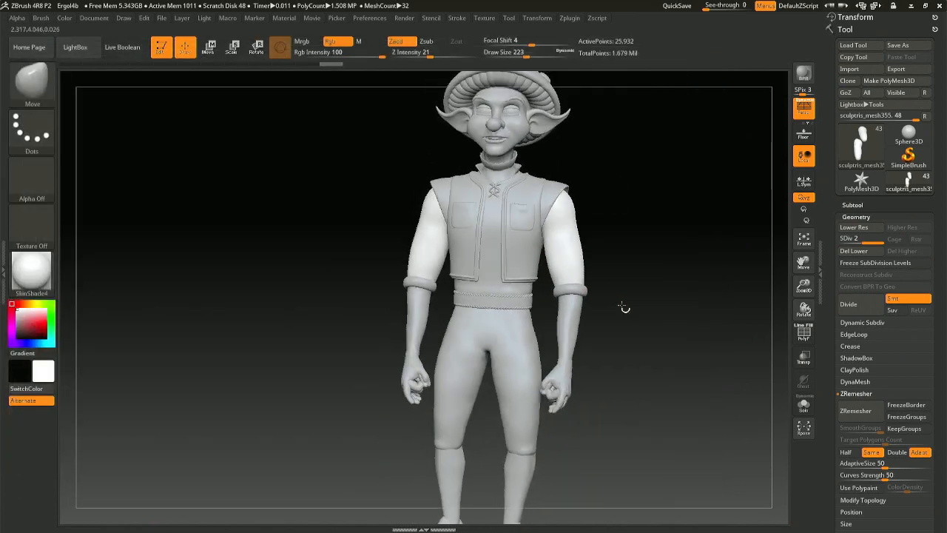
alt+click(419, 283)
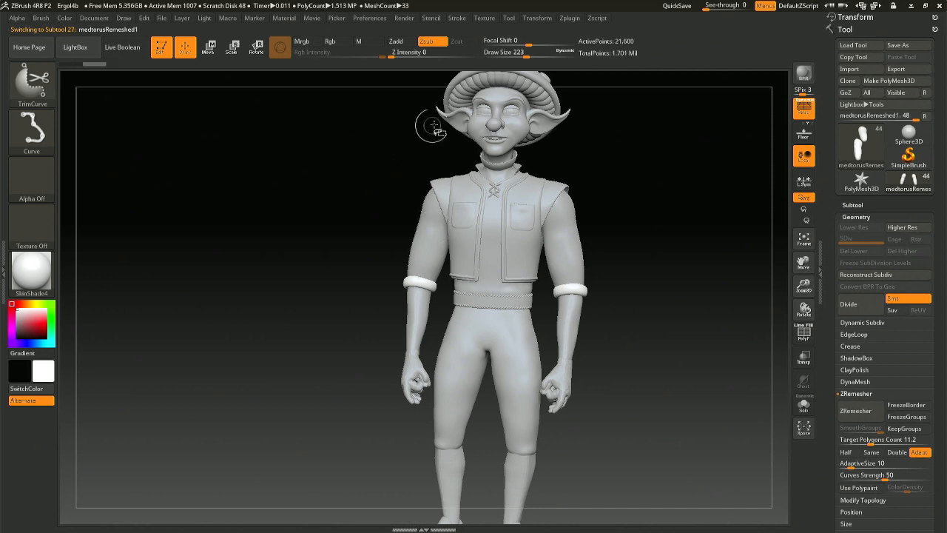
click(858, 205)
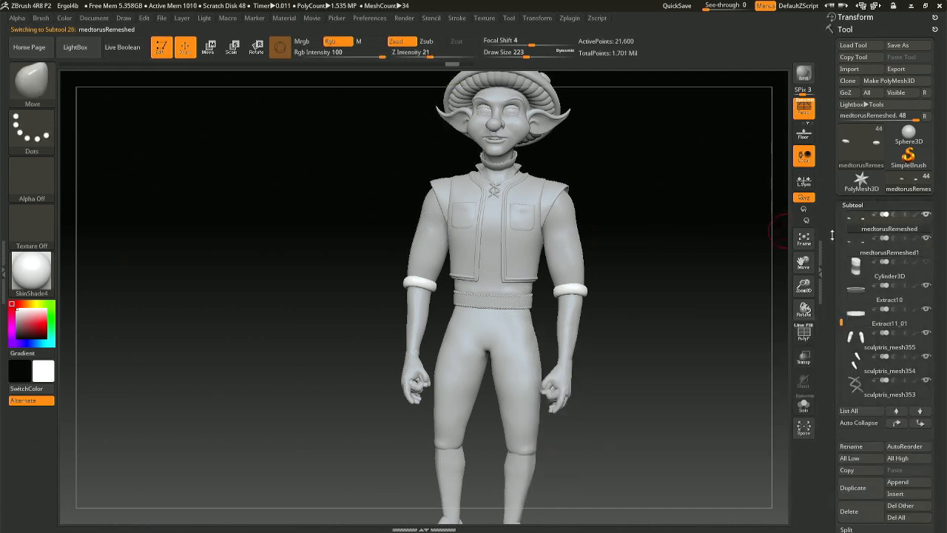
drag(315, 65, 166, 75)
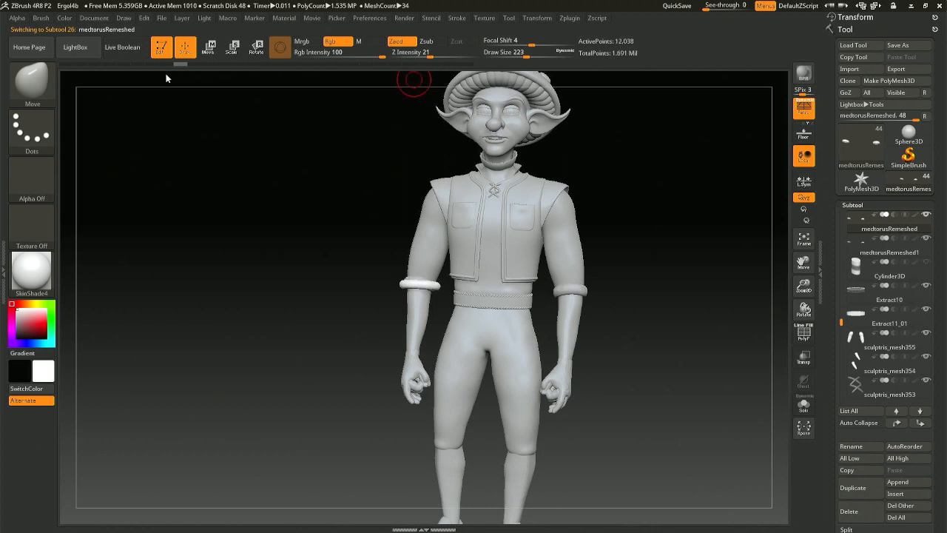
mouse_move(109, 85)
mouse_down()
mouse_move(153, 88)
mouse_move(137, 91)
mouse_up()
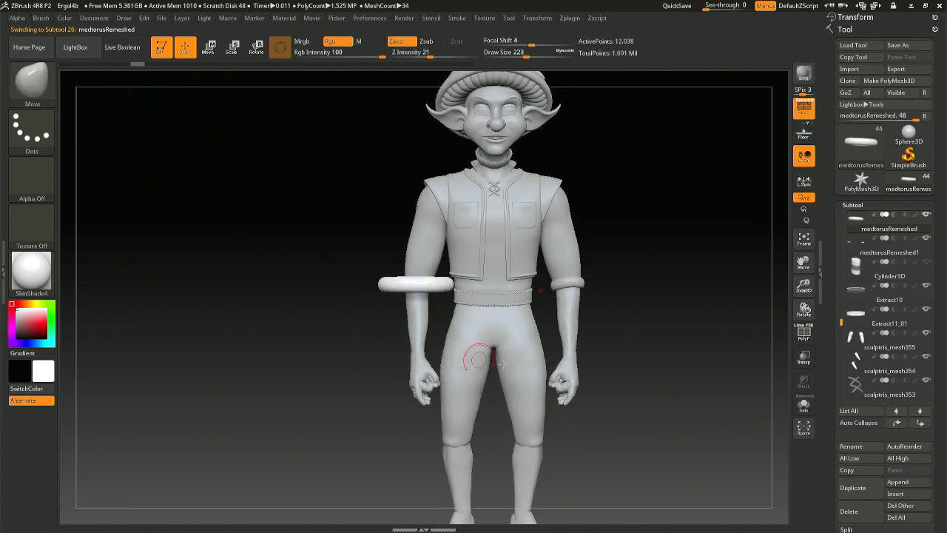
Move the large torus down from the elbow to the knee with the gizmo.
alt+drag(560, 396, 565, 299)
key(r)
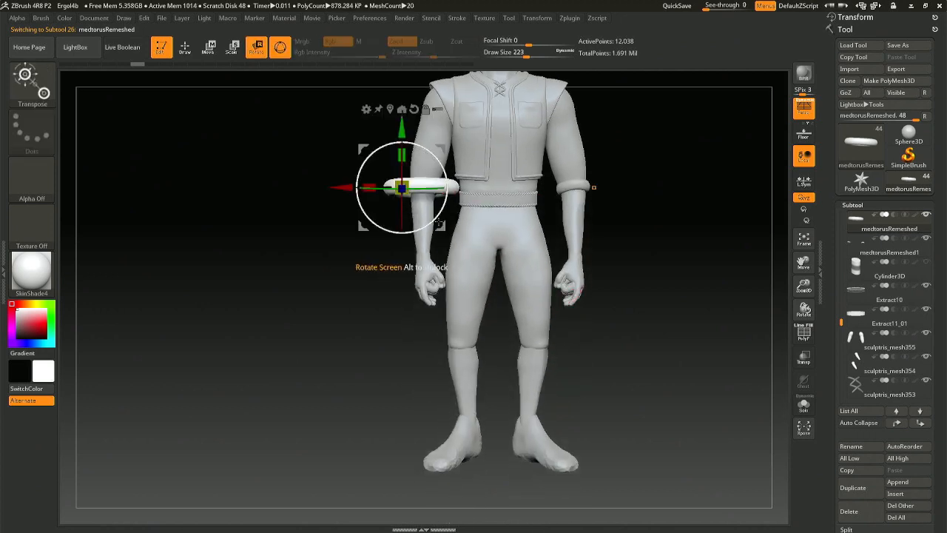
drag(440, 223, 481, 385)
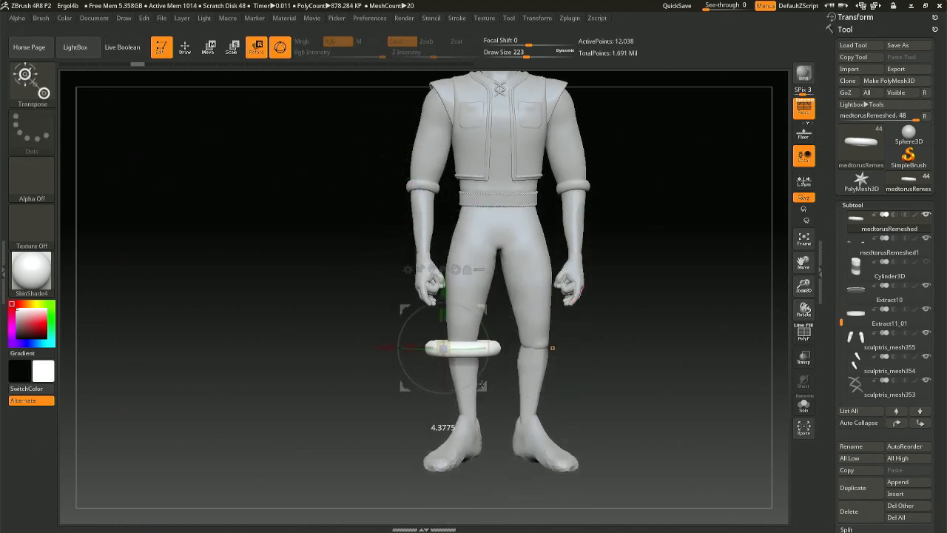
Tilt the knee torus to follow the leg in side view, reposition it and scale it closer to the leg.
shift+right_drag(590, 380, 592, 294)
alt+right_drag(542, 231, 550, 276)
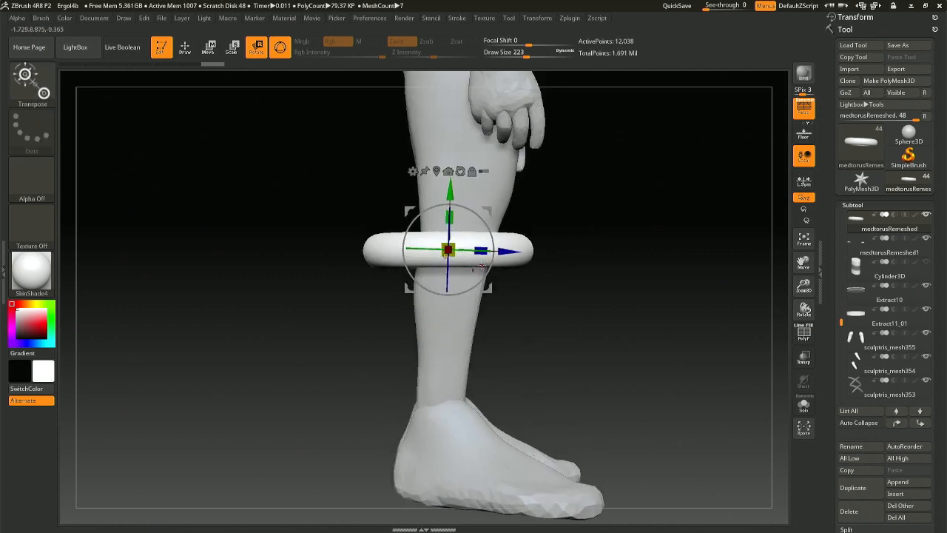
drag(481, 265, 500, 276)
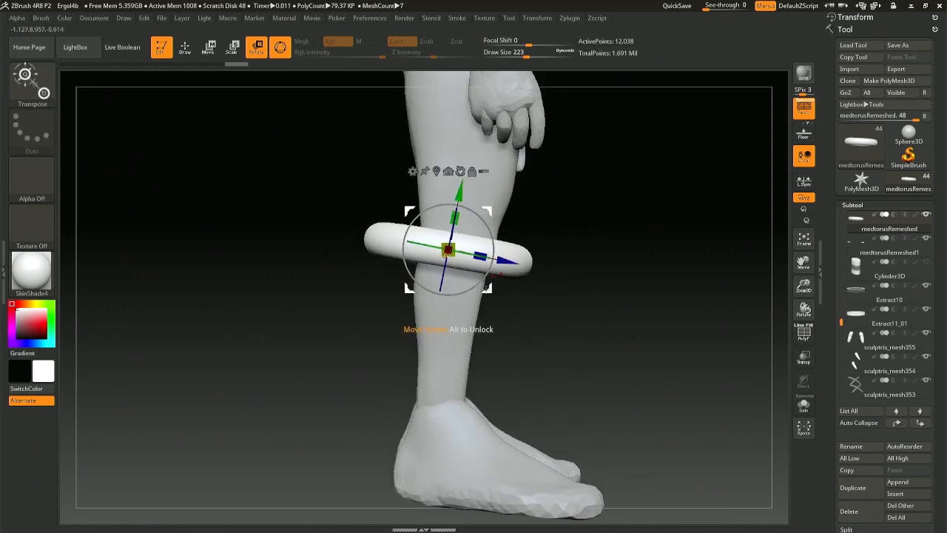
drag(455, 218, 462, 198)
drag(447, 250, 436, 269)
drag(488, 296, 495, 297)
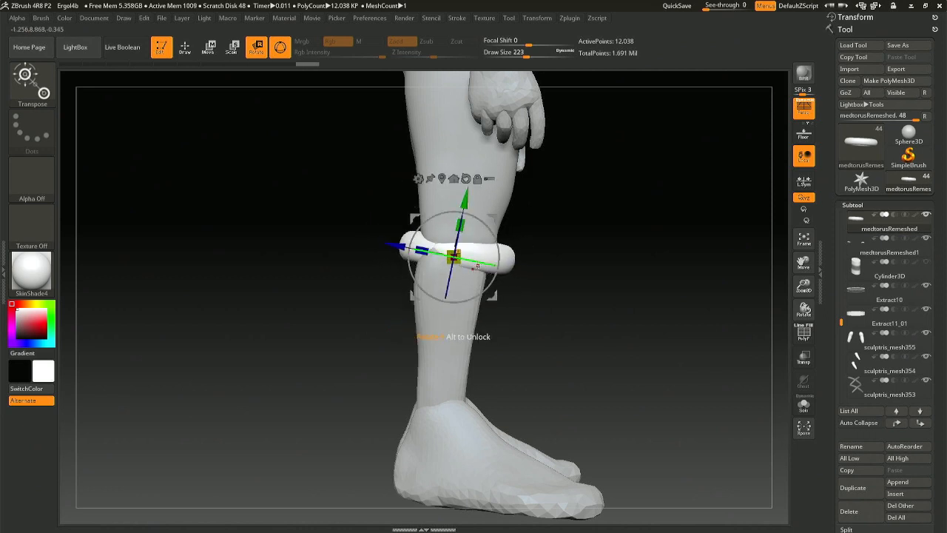
Adjust the knee torus in side view, then centre the gizmo on it in front view.
drag(489, 256, 483, 254)
shift+right_drag(483, 253, 504, 268)
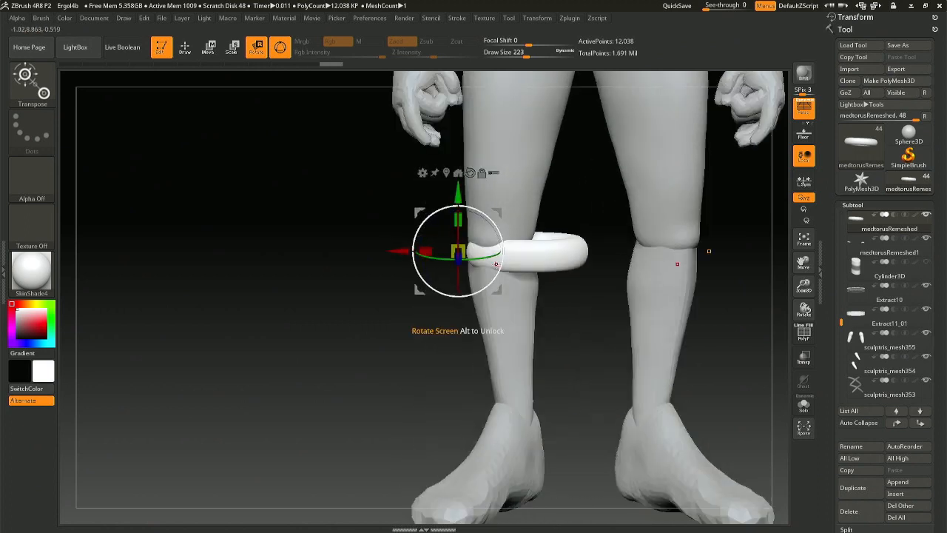
click(446, 173)
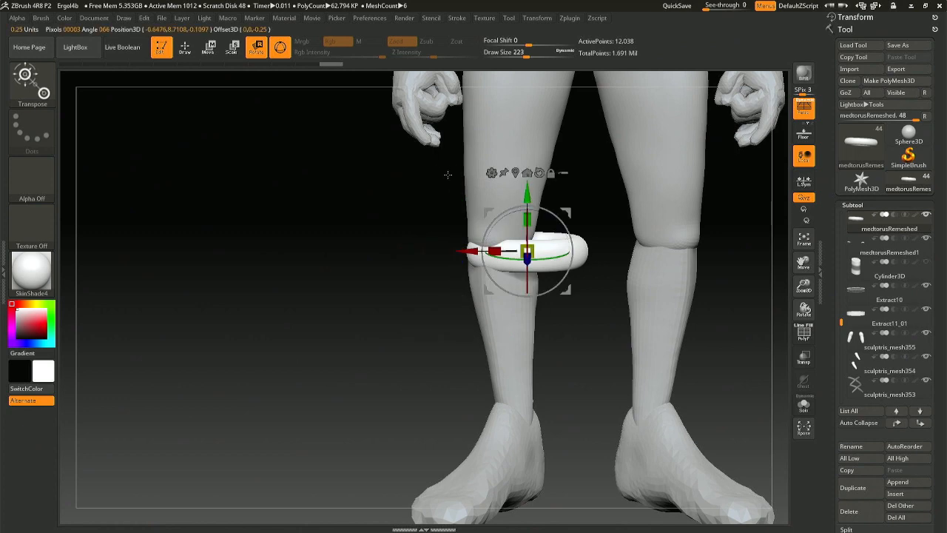
Shift the knee torus sideways in front view until it encircles the leg evenly.
drag(474, 251, 445, 252)
key(ctrl+z)
drag(548, 249, 546, 247)
drag(469, 251, 484, 247)
key(ctrl+z)
drag(501, 196, 501, 196)
ZRemesh the knee ring with a target polygon count of about 3.91.
click(857, 203)
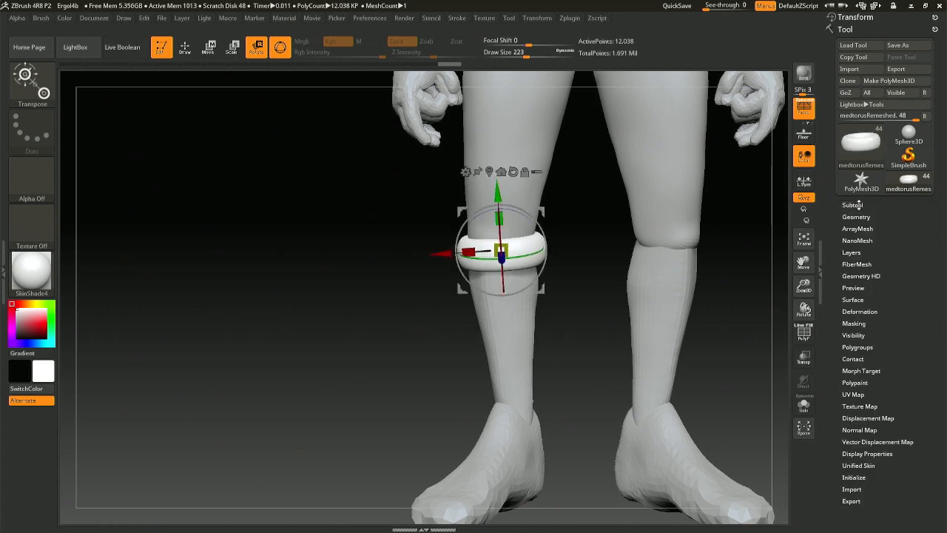
click(857, 216)
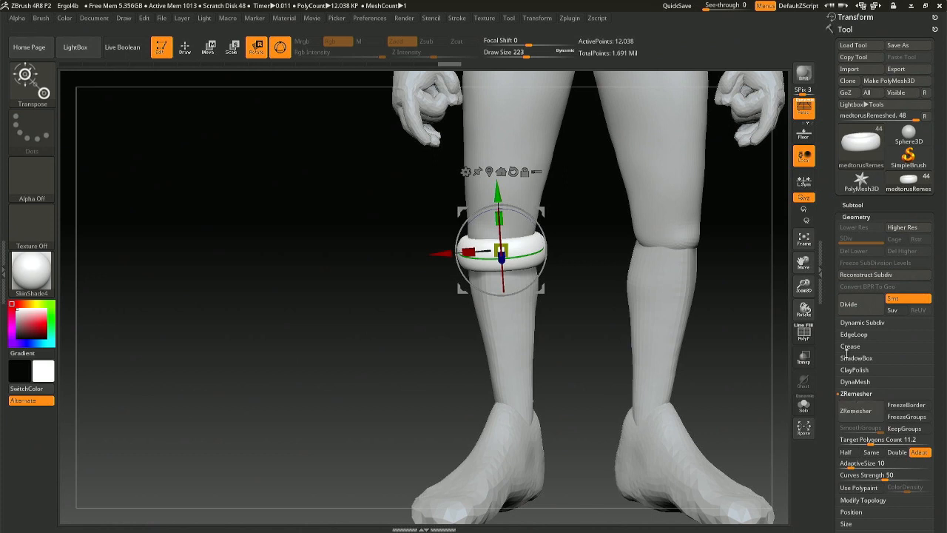
click(859, 441)
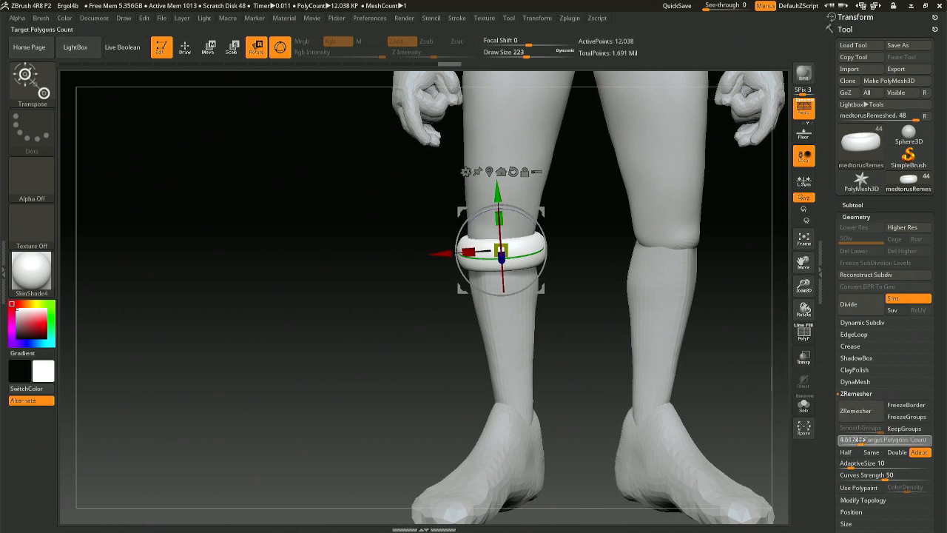
click(855, 411)
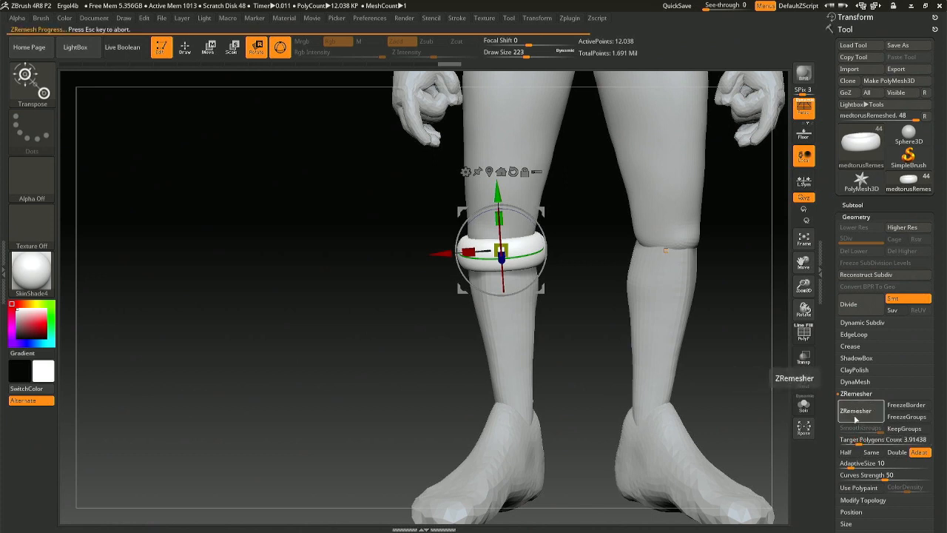
Nudge the remeshed knee rings slightly toward the back of the legs in side view and return to Draw mode.
right_drag(652, 326, 484, 328)
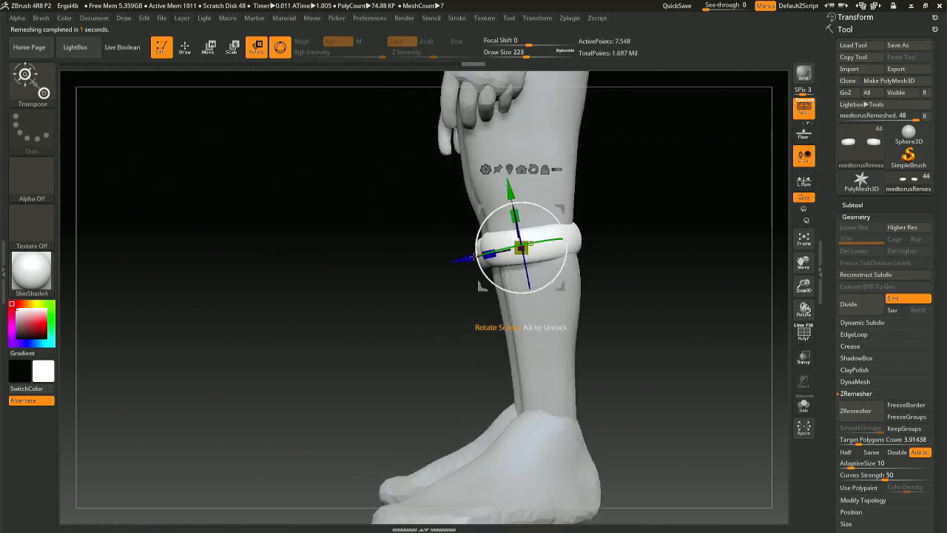
drag(461, 259, 472, 257)
click(185, 48)
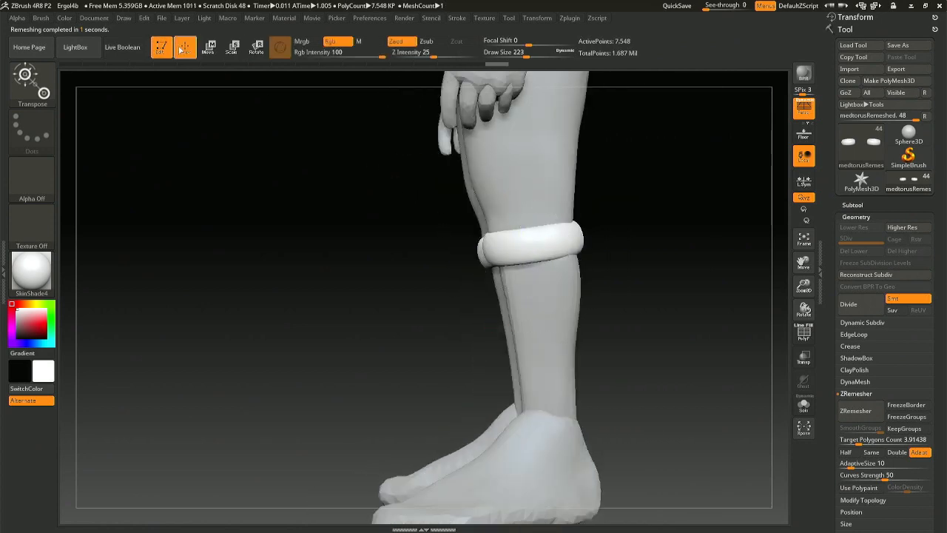
Fit the knee rings closer to the legs with the Move brush, using draw sizes 132 and 212.
right_drag(392, 263, 549, 272)
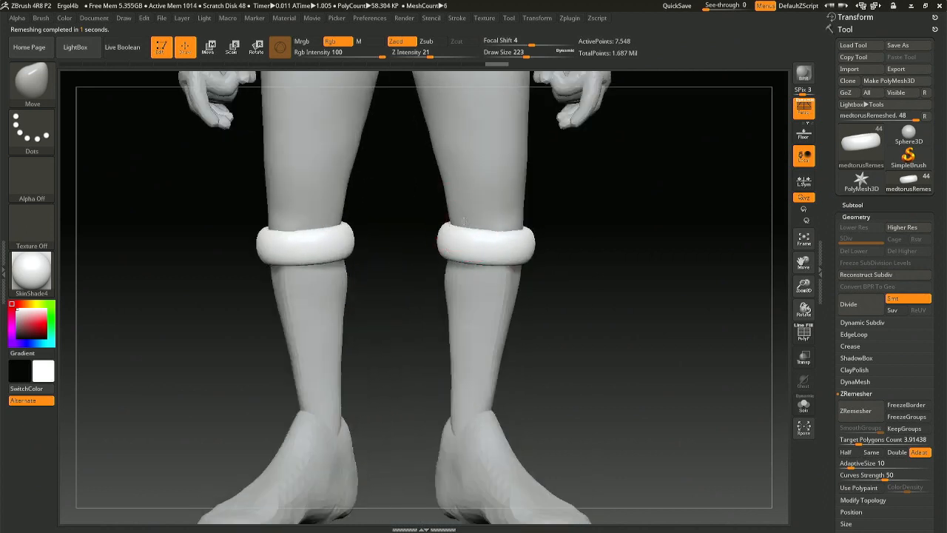
key(space)
drag(472, 217, 454, 217)
right_drag(386, 225, 423, 227)
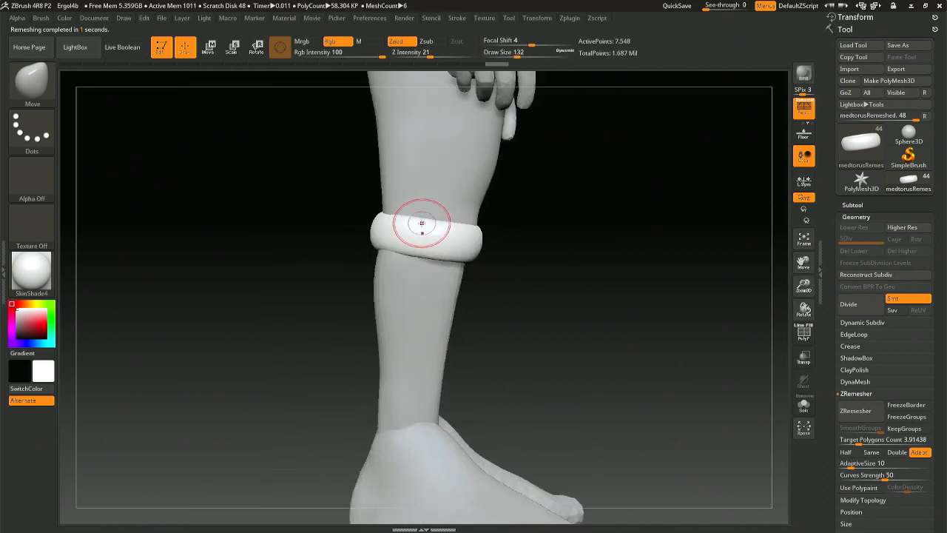
key(space)
drag(418, 222, 431, 222)
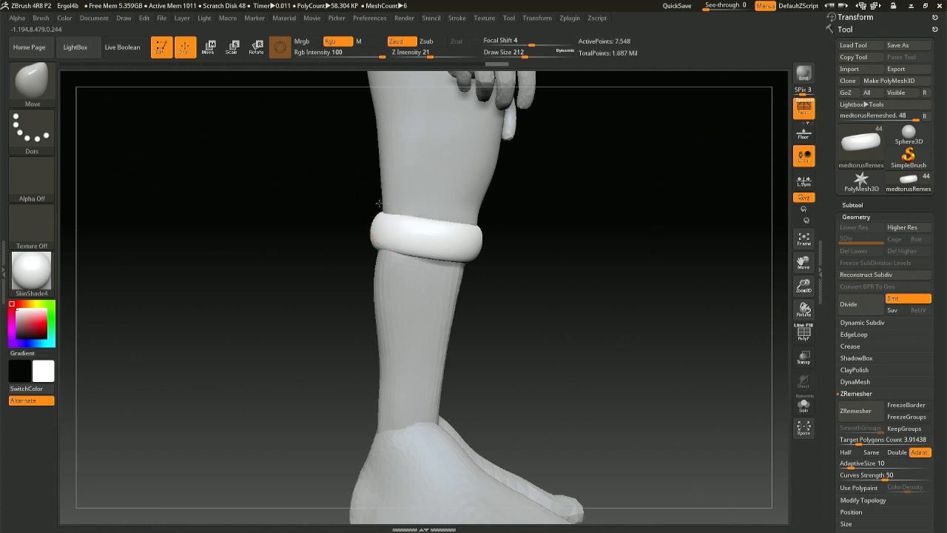
Shape the knee rings around the legs with the Move brush at draw size 280, and enlarge the brush to 344.
mouse_move(376, 211)
right_down()
mouse_move(391, 200)
mouse_move(369, 211)
mouse_move(388, 200)
mouse_move(383, 191)
right_up()
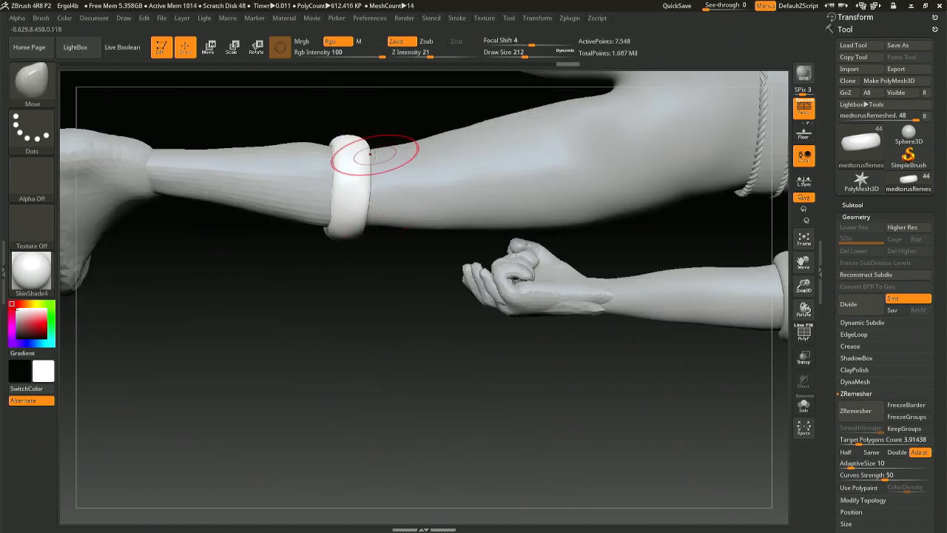
right_drag(370, 154, 376, 164)
key(space)
drag(374, 167, 380, 174)
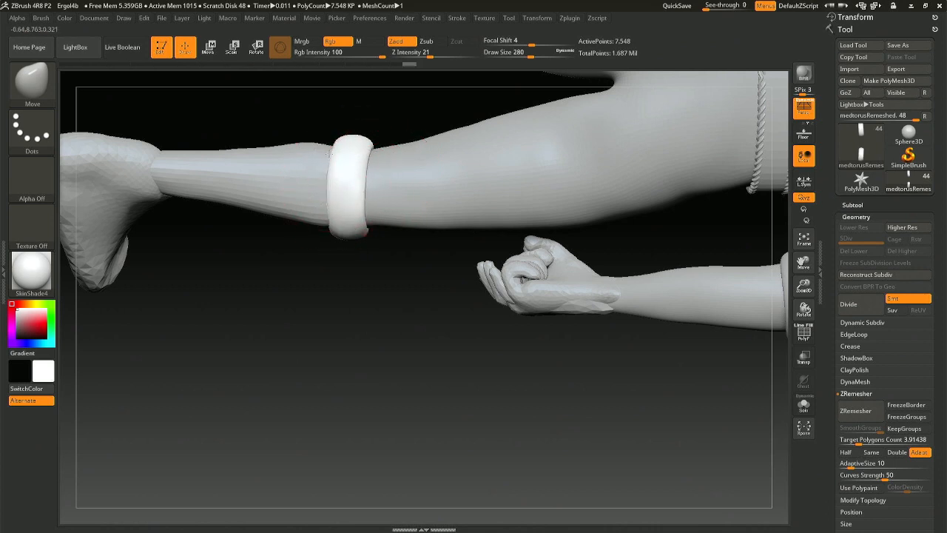
mouse_move(370, 131)
right_down()
mouse_move(395, 209)
mouse_move(367, 208)
mouse_move(376, 236)
mouse_move(365, 238)
mouse_move(375, 141)
mouse_move(368, 190)
mouse_move(389, 315)
mouse_move(370, 296)
mouse_move(390, 222)
mouse_move(261, 324)
right_up()
key(space)
drag(260, 323, 263, 327)
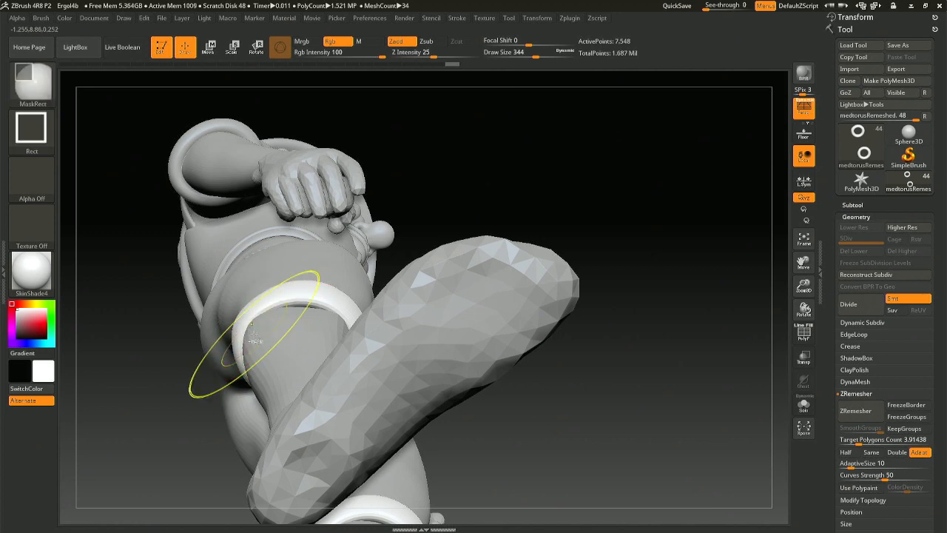
Try the Move Topological brush for the knee rings, with the draw size reduced to 234.
key(b)
key(m)
key(t)
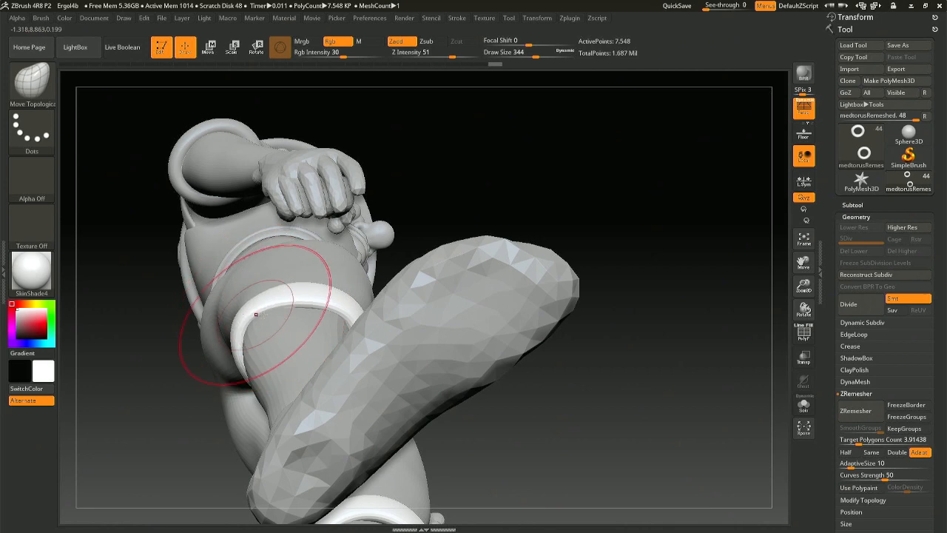
right_drag(335, 244, 380, 229)
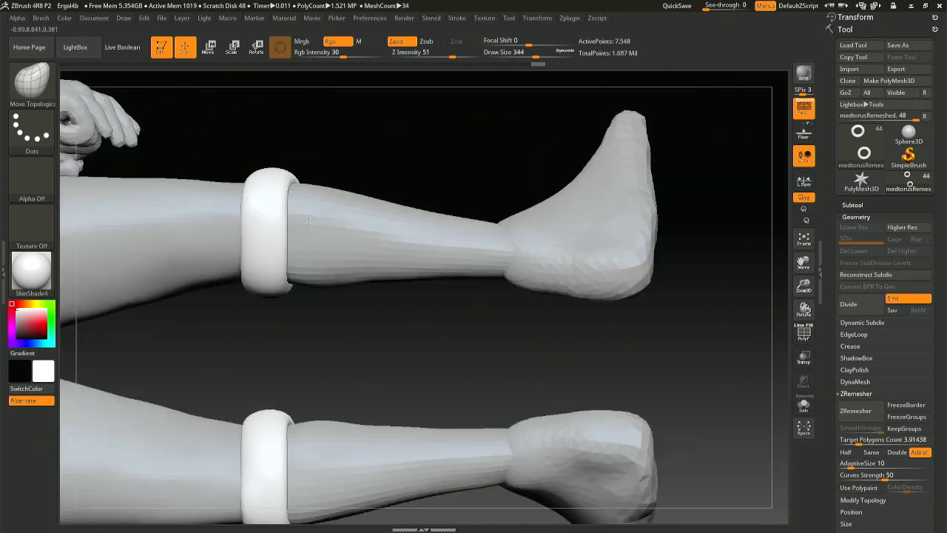
key(space)
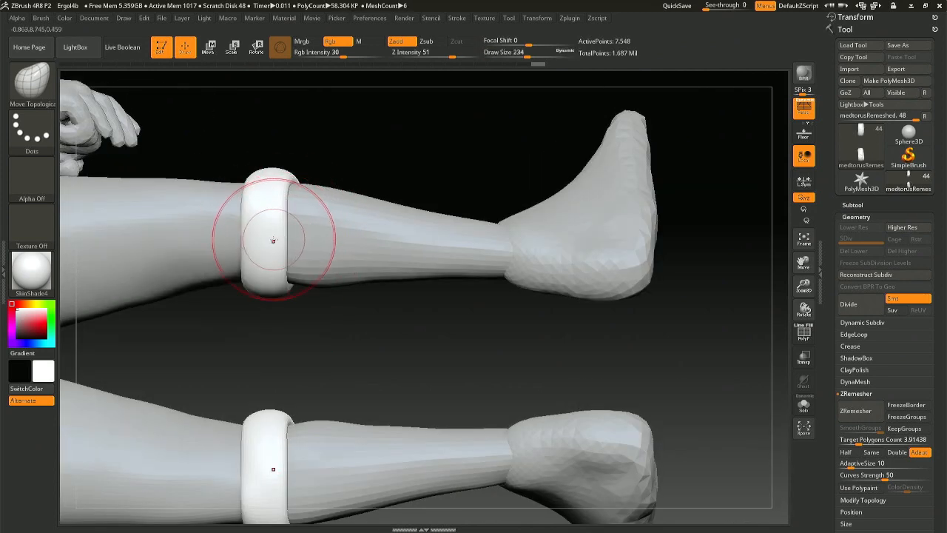
Push the upper edge of the knee rings toward the thighs using the Move brush at draw size 344.
key(space)
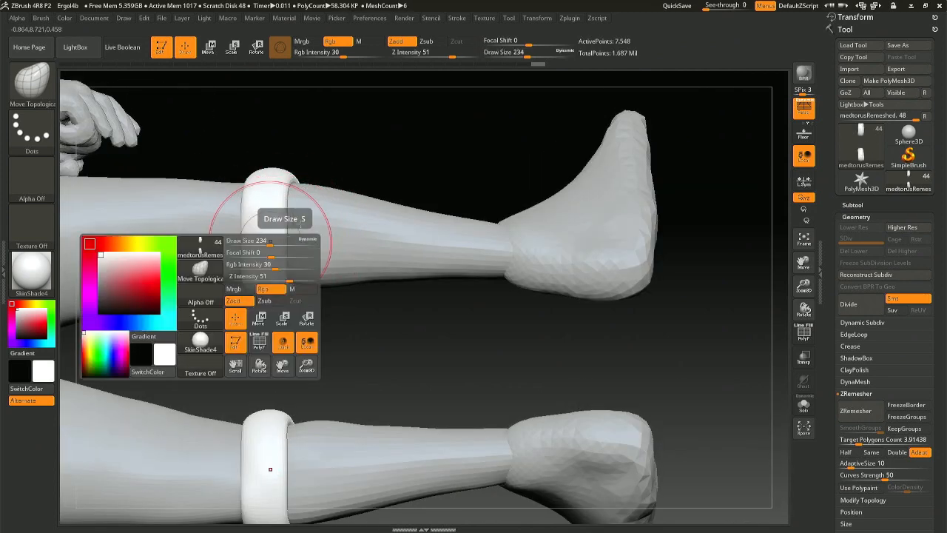
key(b)
key(m)
key(v)
key(space)
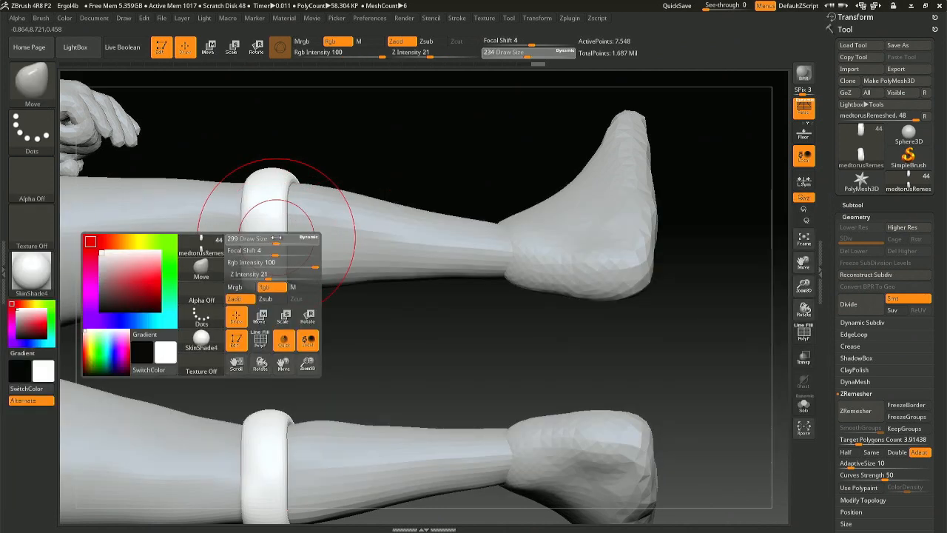
drag(276, 238, 254, 222)
drag(244, 233, 226, 231)
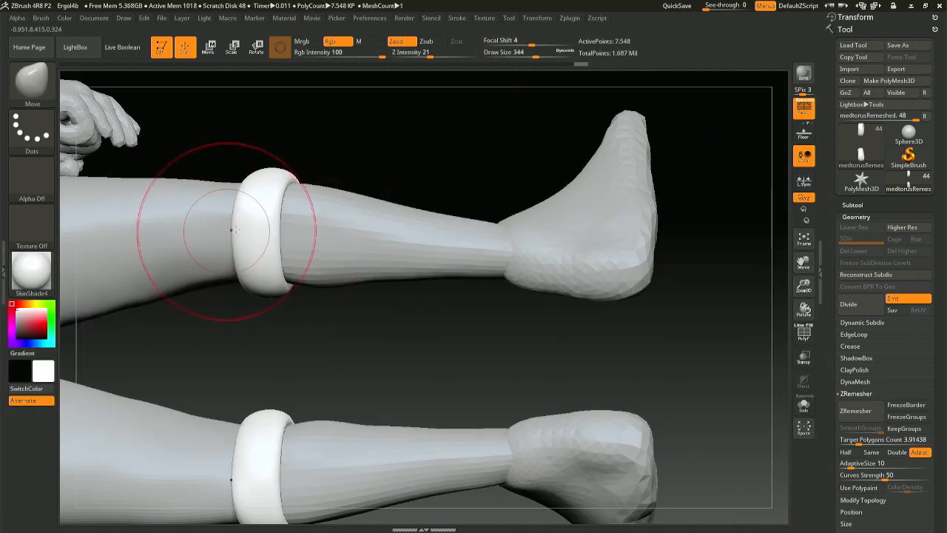
Refine the knee rings' fit at the front with the Move brush at draw size 245, and enlarge the brush to 408.
mouse_move(226, 231)
right_down()
mouse_move(359, 176)
mouse_move(369, 284)
mouse_move(317, 192)
mouse_move(279, 201)
mouse_move(306, 191)
mouse_move(349, 232)
mouse_move(370, 211)
mouse_move(344, 151)
right_up()
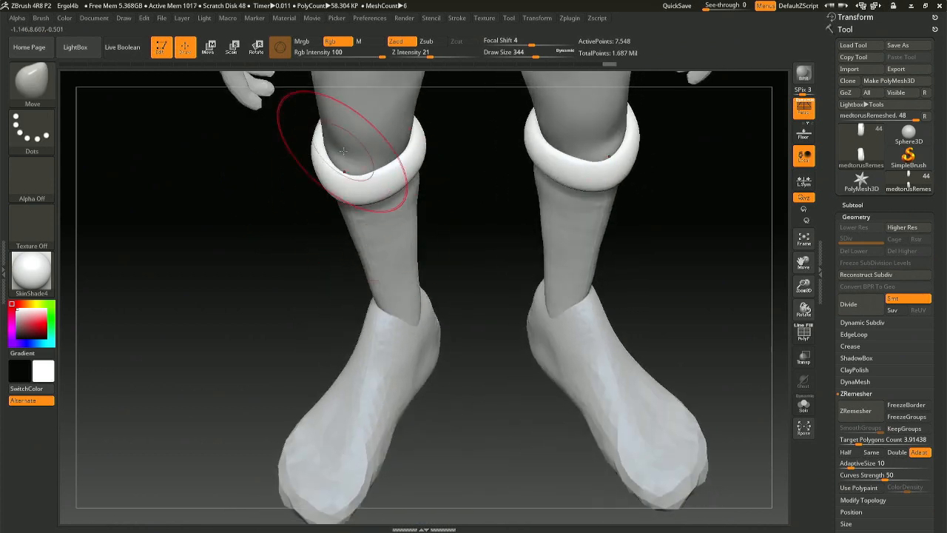
drag(346, 178, 351, 155)
key(ctrl+z)
key(space)
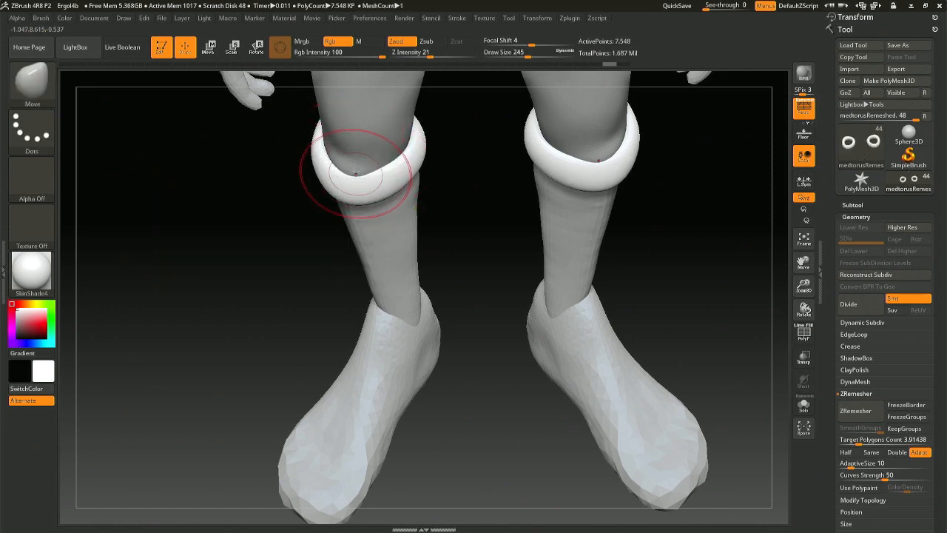
mouse_move(349, 180)
right_down()
mouse_move(342, 127)
mouse_move(372, 177)
mouse_move(370, 211)
mouse_move(381, 100)
mouse_move(362, 244)
mouse_move(331, 187)
mouse_move(448, 254)
right_up()
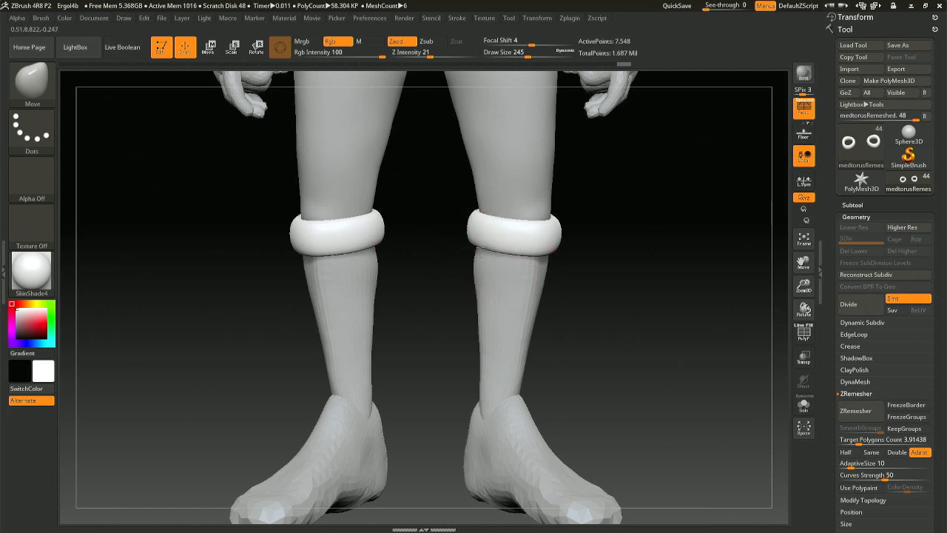
drag(480, 248, 480, 250)
mouse_move(480, 250)
right_down()
mouse_move(499, 234)
mouse_move(486, 205)
mouse_move(489, 271)
right_up()
ctrl+right_drag(603, 359, 621, 327)
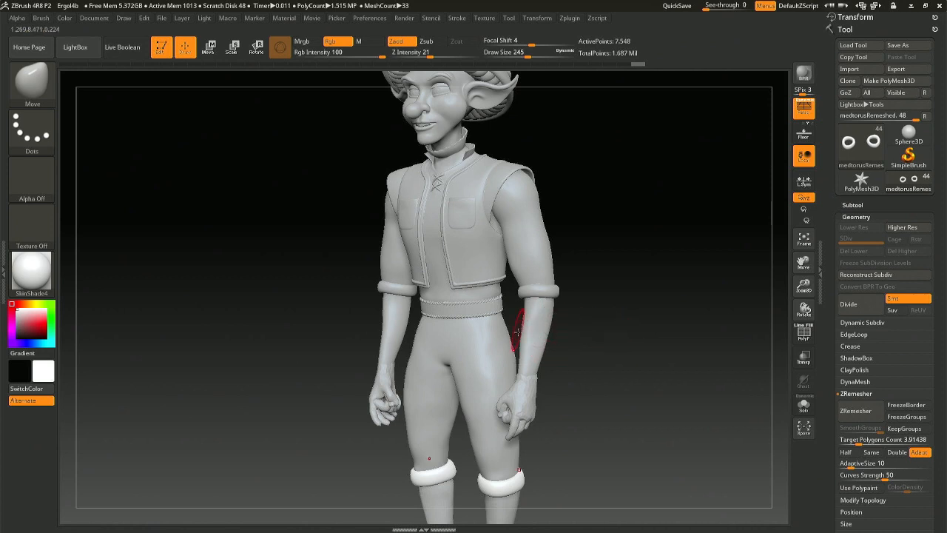
key(space)
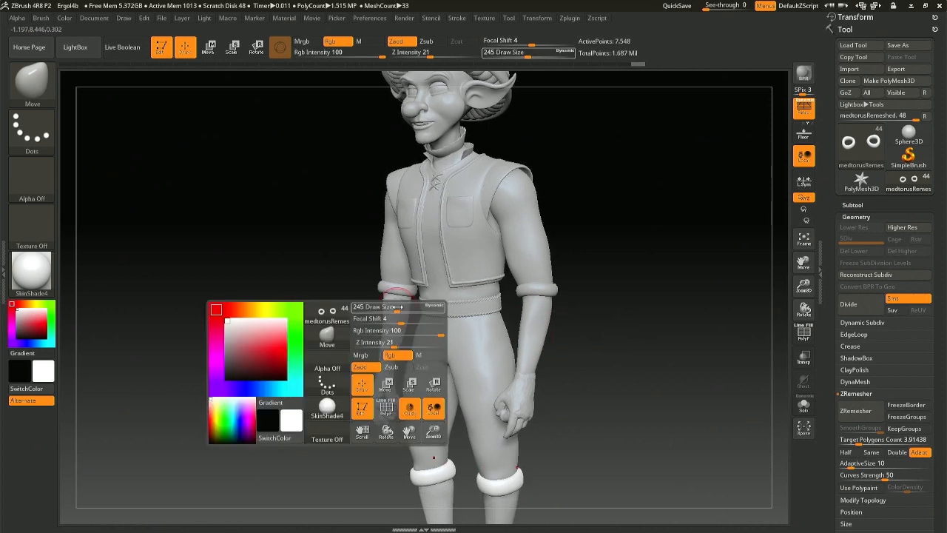
drag(403, 307, 412, 305)
Select the sculptris_mesh363 subtool overlapping the hands and delete it.
alt+click(525, 340)
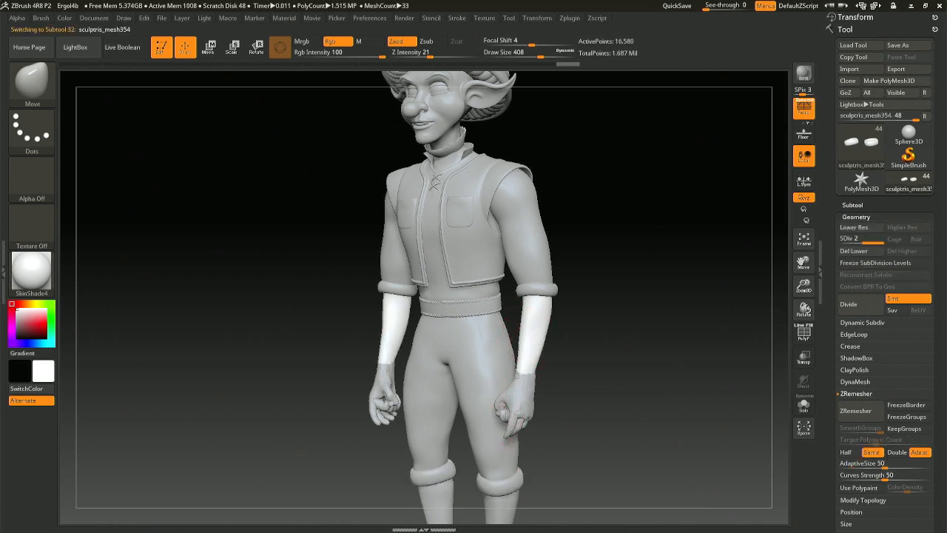
alt+click(515, 409)
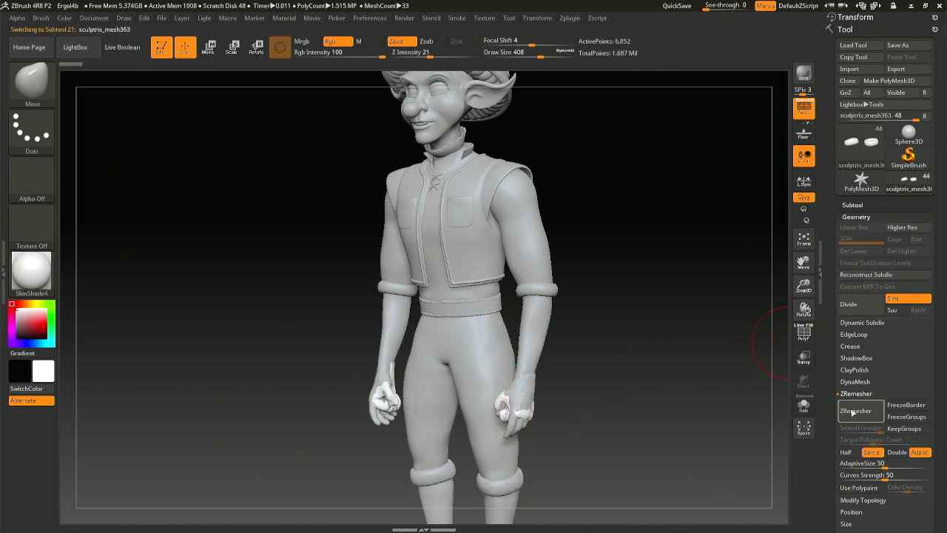
click(852, 205)
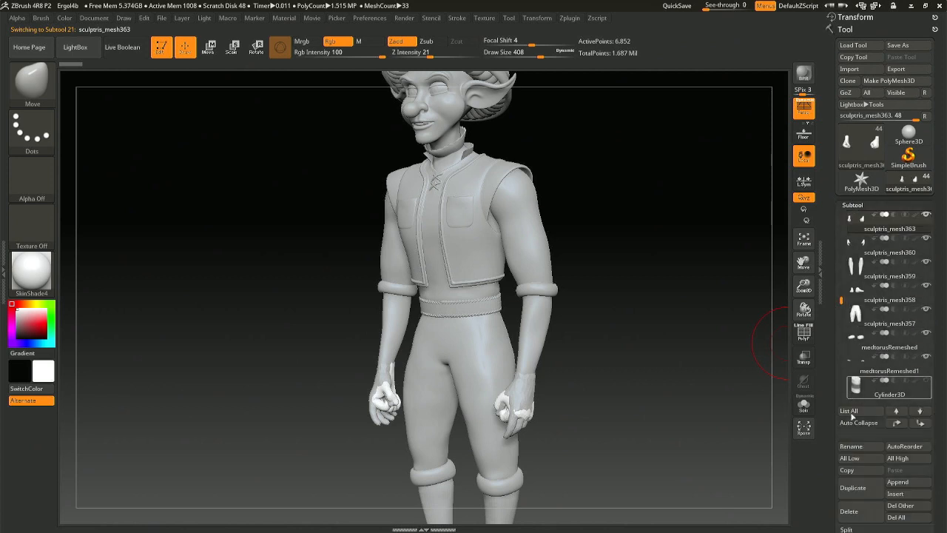
click(872, 518)
click(770, 521)
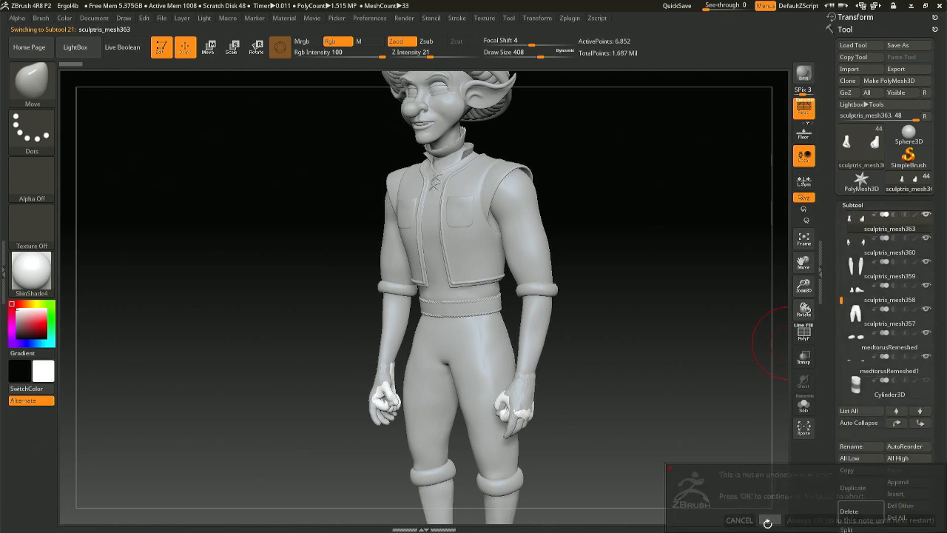
ZRemesh the hands subtool with the Half option off and a target polygon count of about 4.38.
click(854, 204)
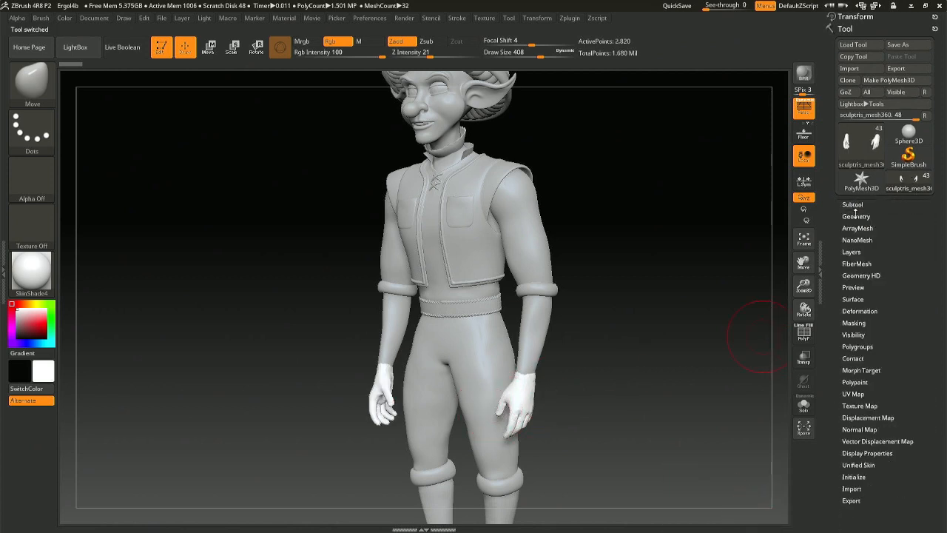
click(857, 216)
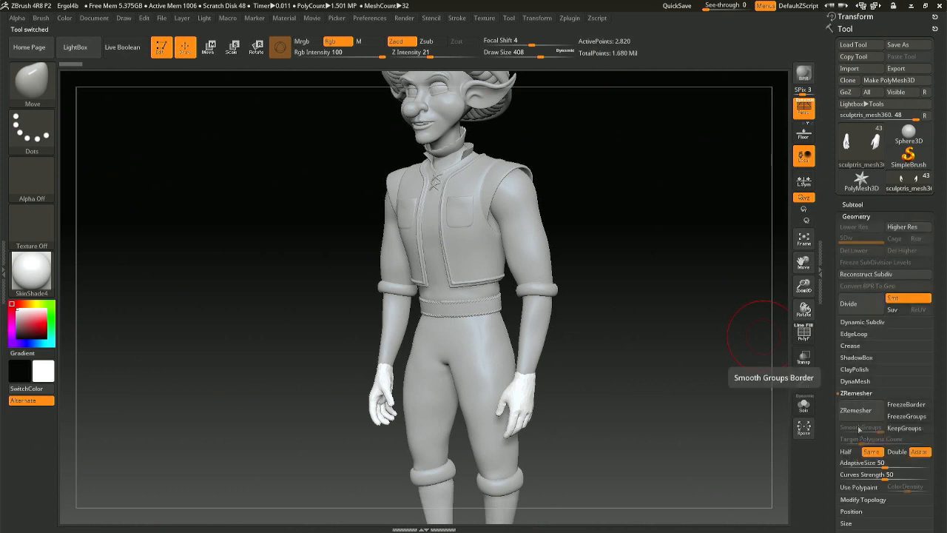
click(846, 451)
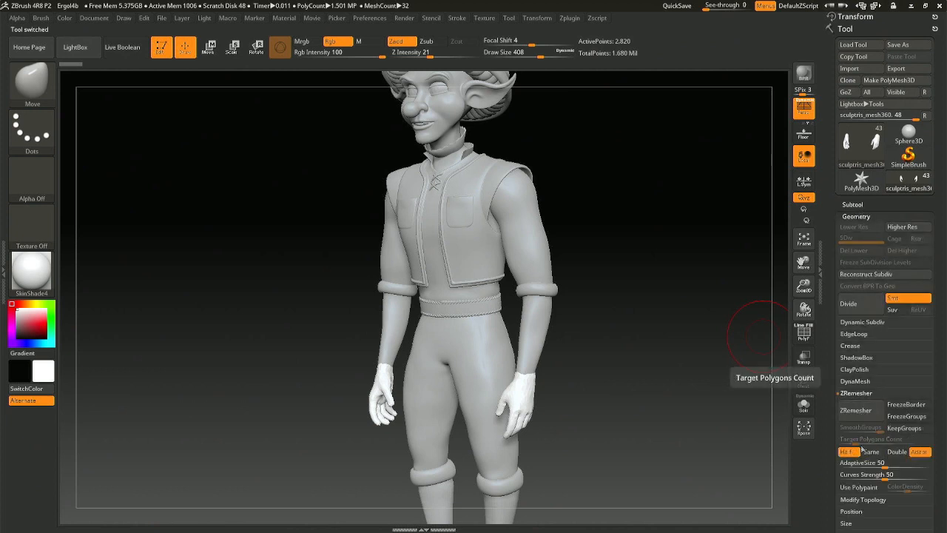
click(848, 451)
drag(851, 439, 861, 440)
click(856, 410)
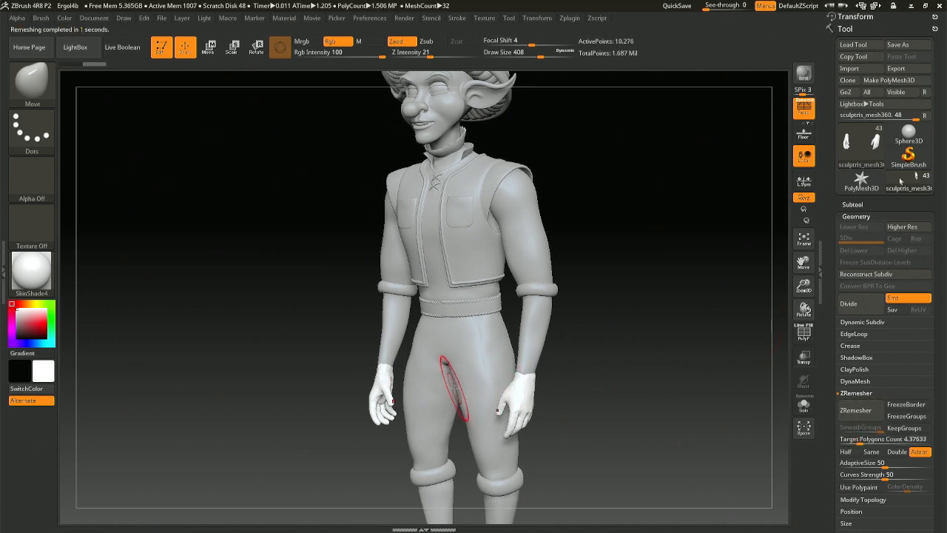
Activate the rotate gizmo on the hands subtool and center it on the hand mesh.
right_drag(455, 389, 483, 386)
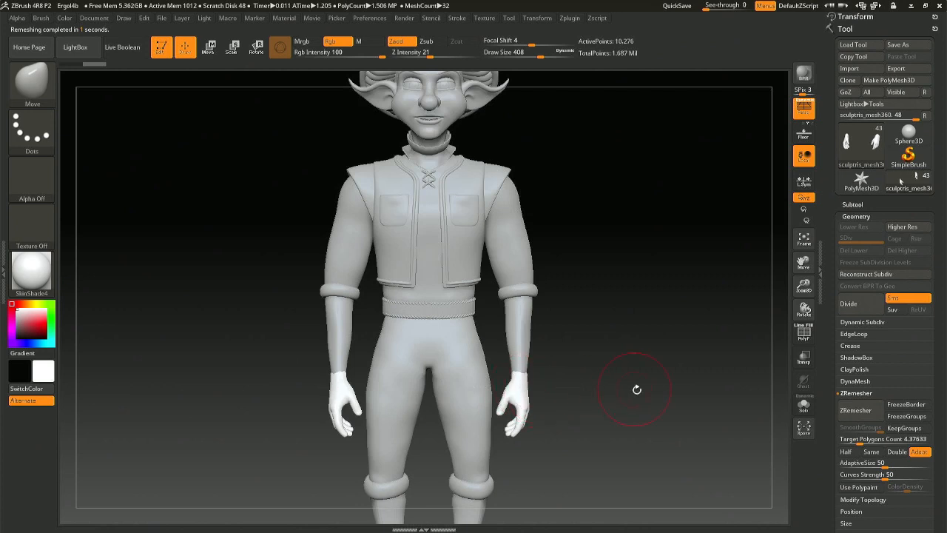
key(r)
drag(637, 391, 583, 495)
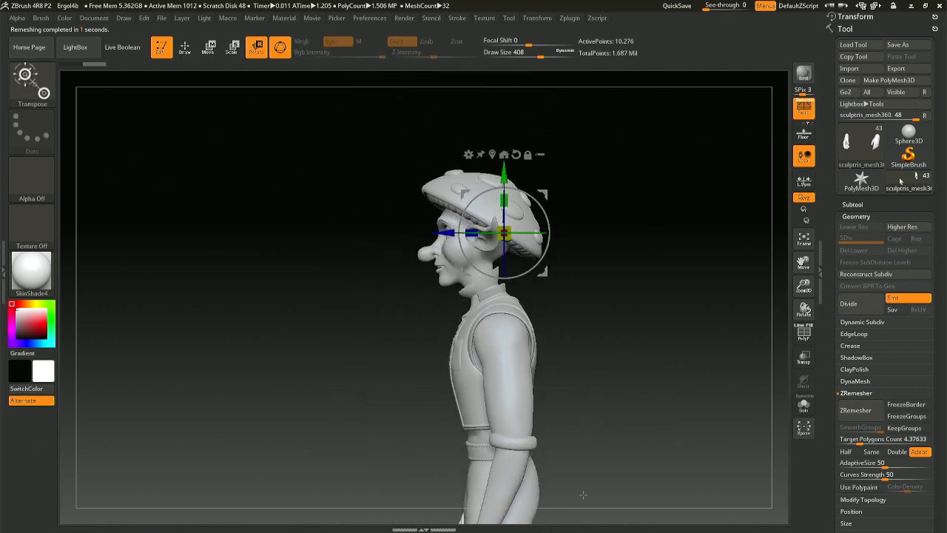
click(492, 156)
alt+drag(560, 379, 564, 199)
drag(584, 233, 563, 231)
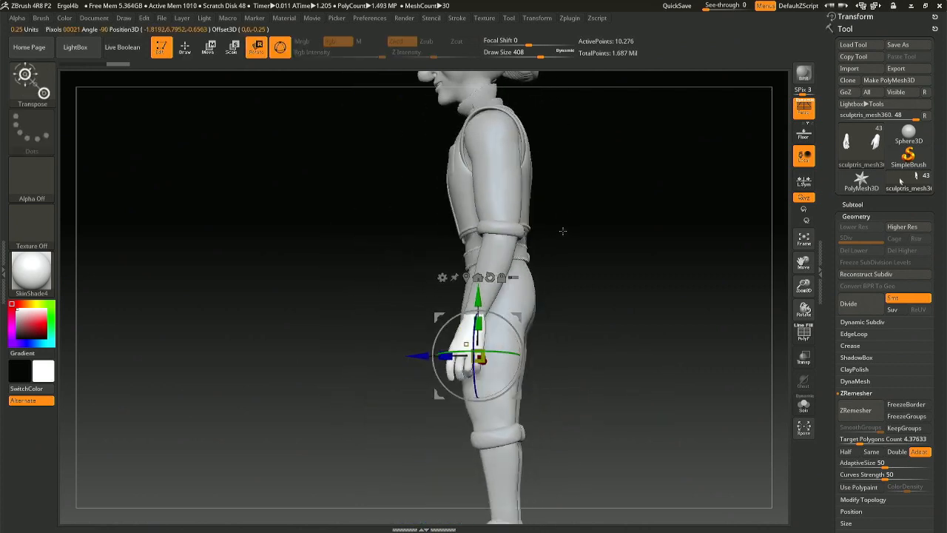
Reposition the hands with the gizmo so one wrist meets its forearm, and undo the last adjustment.
drag(563, 355, 539, 332)
alt+drag(527, 396, 599, 364)
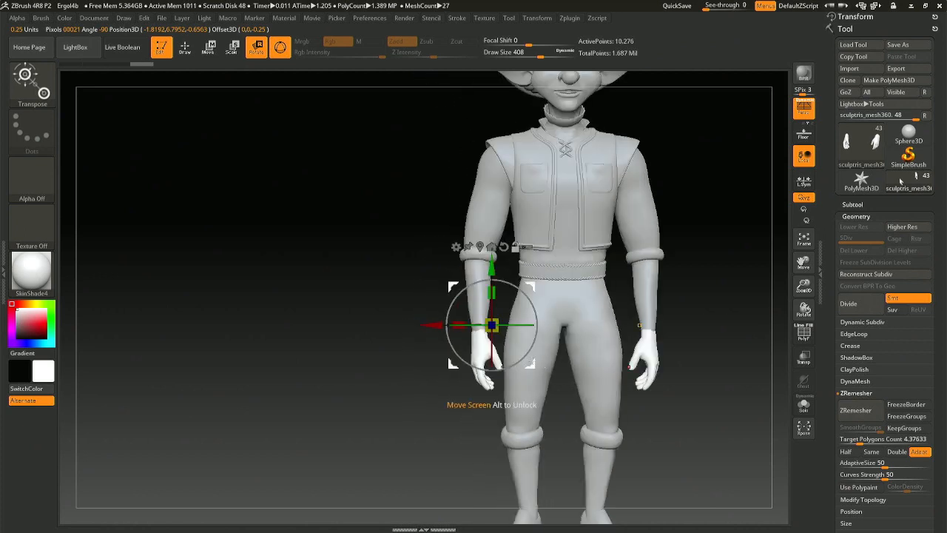
alt+drag(532, 360, 521, 369)
alt+drag(538, 318, 534, 350)
drag(485, 329, 493, 314)
key(ctrl+z)
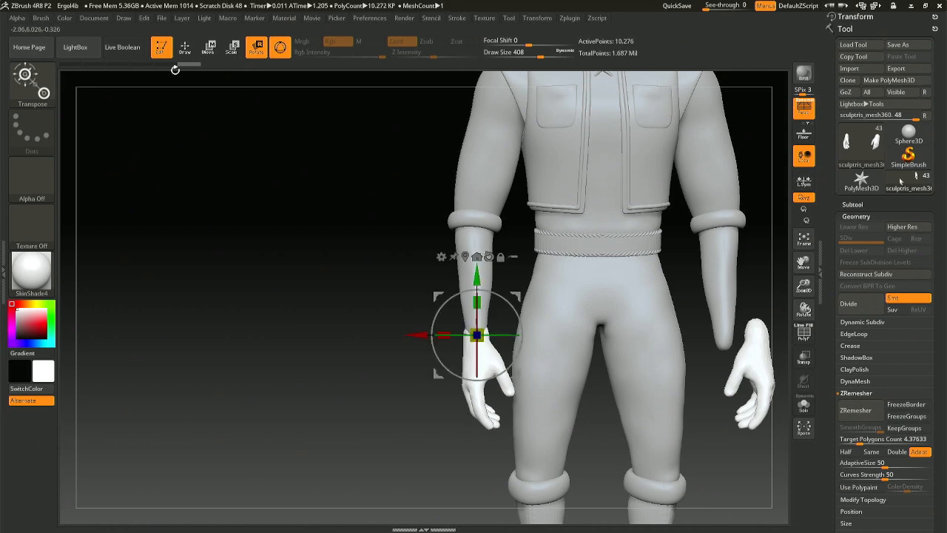
Set the draw size to 299 and shift the hand with the gizmo to line it up with the forearm in side view.
click(185, 50)
mouse_move(304, 259)
mouse_down()
mouse_move(475, 321)
mouse_move(446, 311)
mouse_up()
key(space)
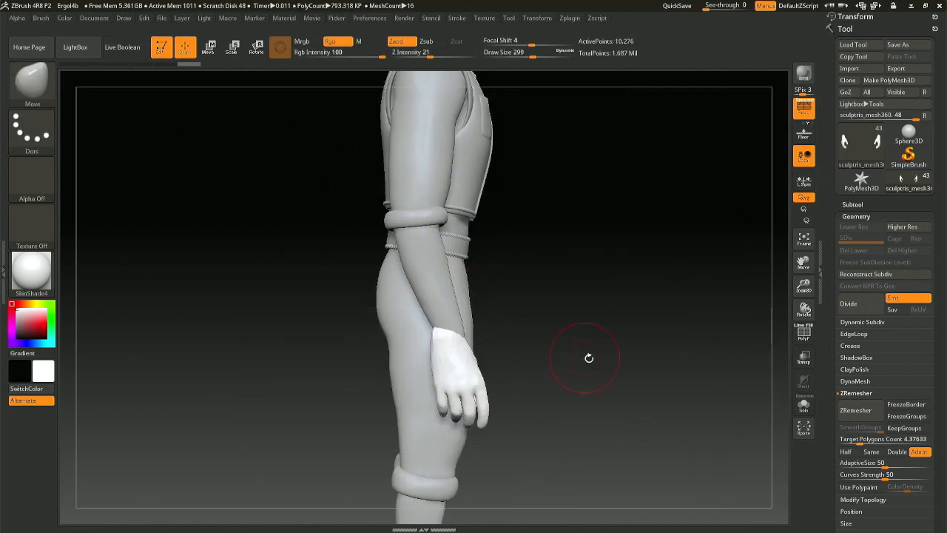
key(r)
drag(541, 334, 547, 334)
click(185, 48)
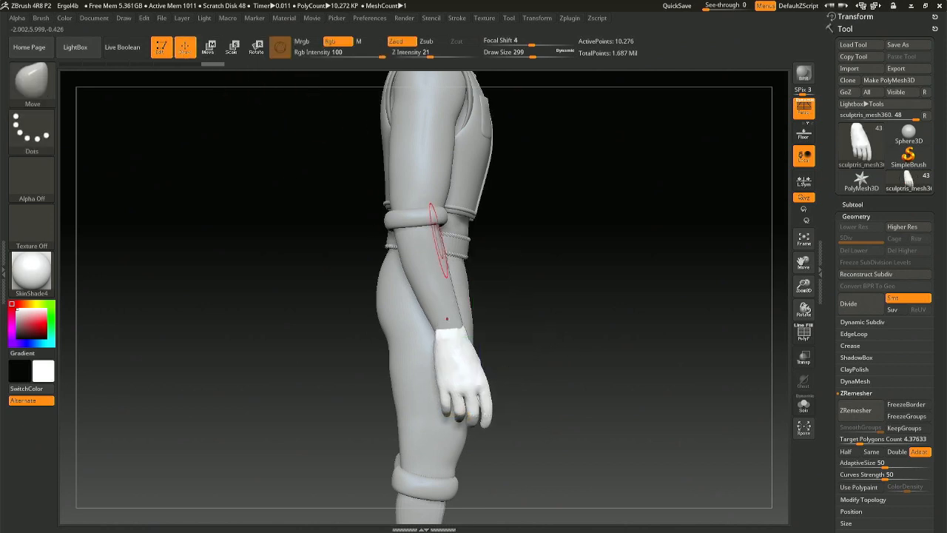
Shape the wrist edge of the aligned hand around the forearm with the Move brush at draw size 299.
key(shift)
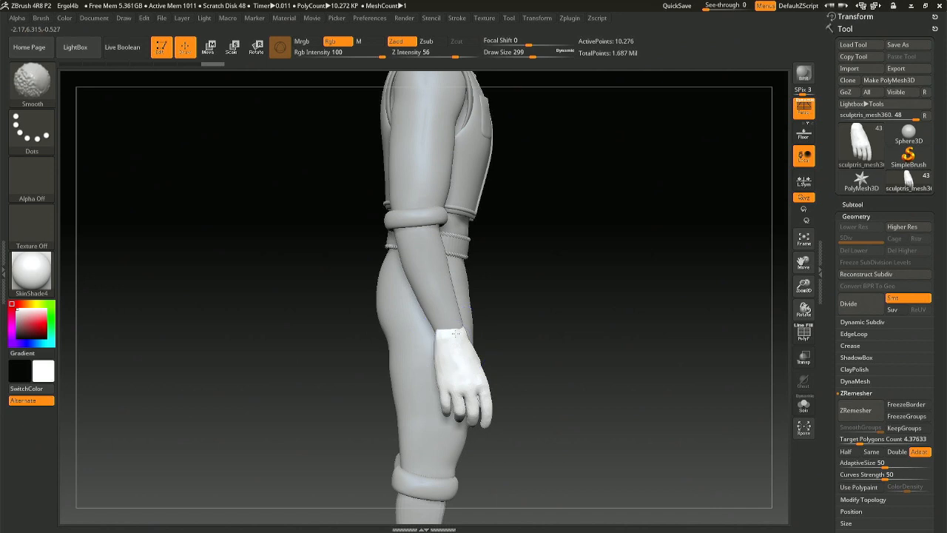
mouse_move(555, 347)
mouse_down()
mouse_move(582, 373)
mouse_move(567, 359)
mouse_up()
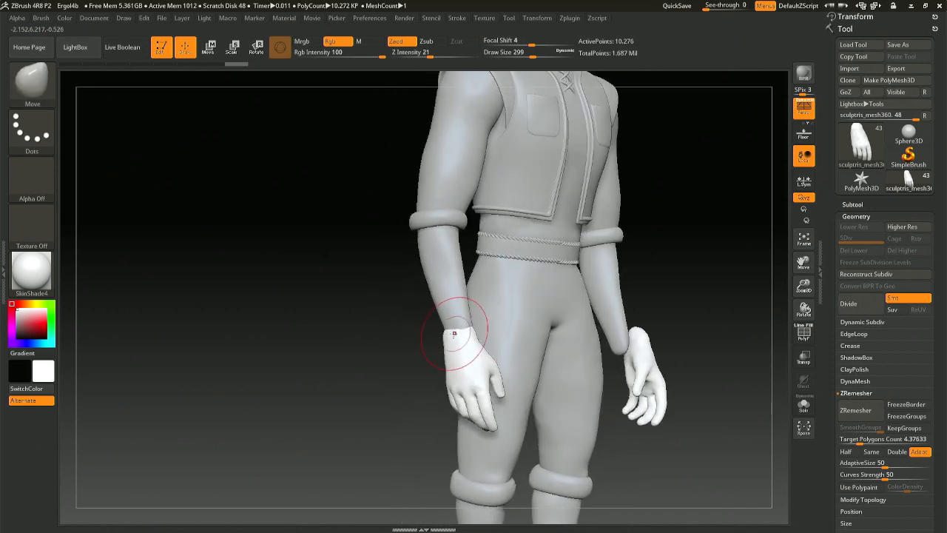
drag(461, 337, 468, 336)
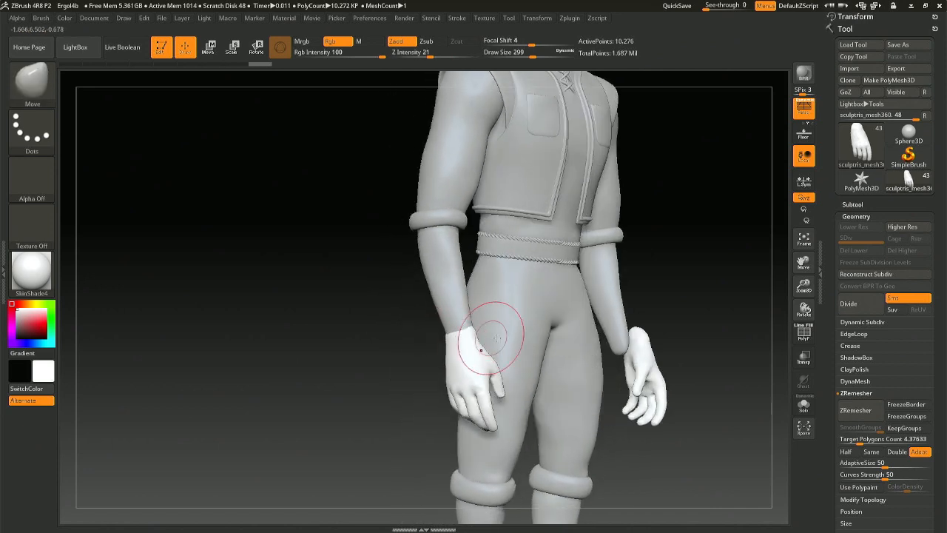
mouse_move(558, 341)
mouse_down()
mouse_move(487, 333)
mouse_move(497, 326)
mouse_up()
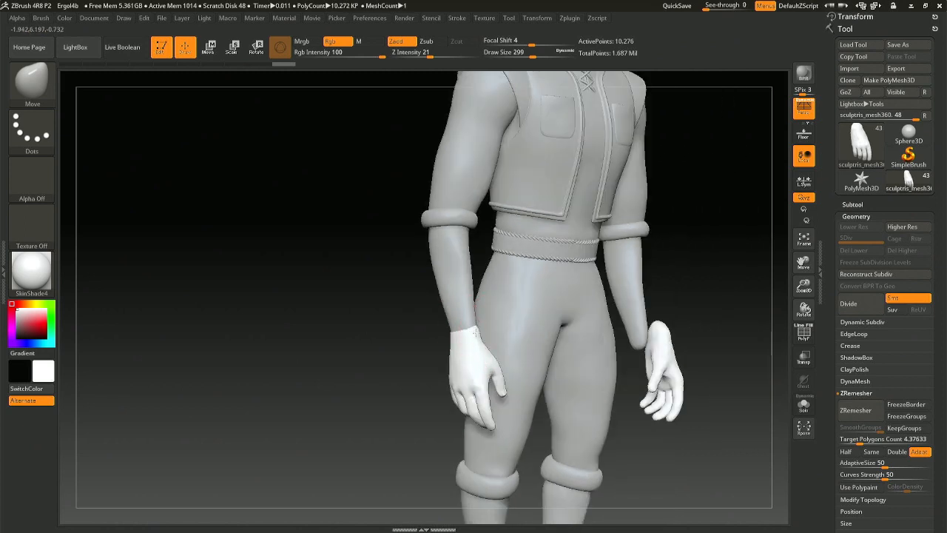
drag(467, 333, 454, 335)
drag(396, 339, 466, 341)
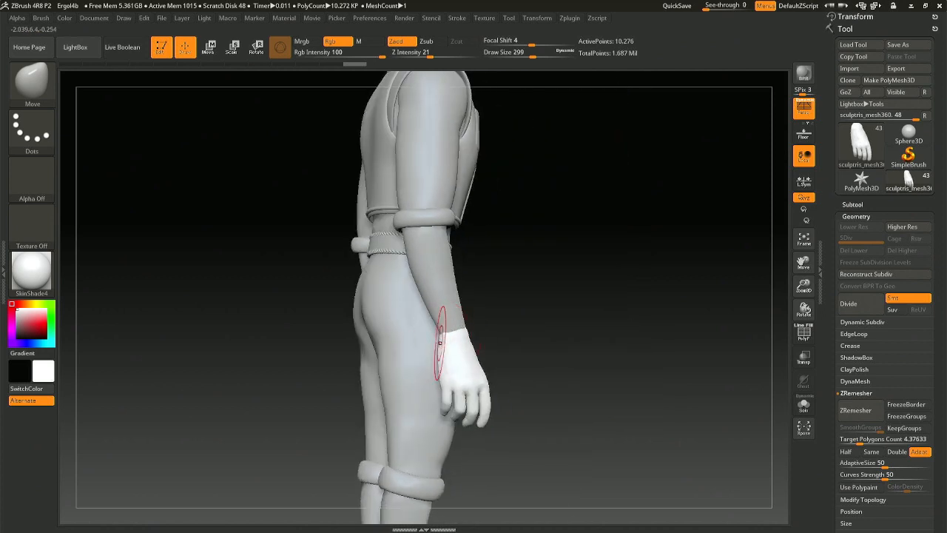
drag(445, 343, 442, 340)
mouse_move(396, 336)
mouse_down()
mouse_move(452, 327)
mouse_move(434, 330)
mouse_move(447, 337)
mouse_up()
mouse_move(544, 324)
mouse_down()
mouse_move(455, 319)
mouse_move(366, 333)
mouse_up()
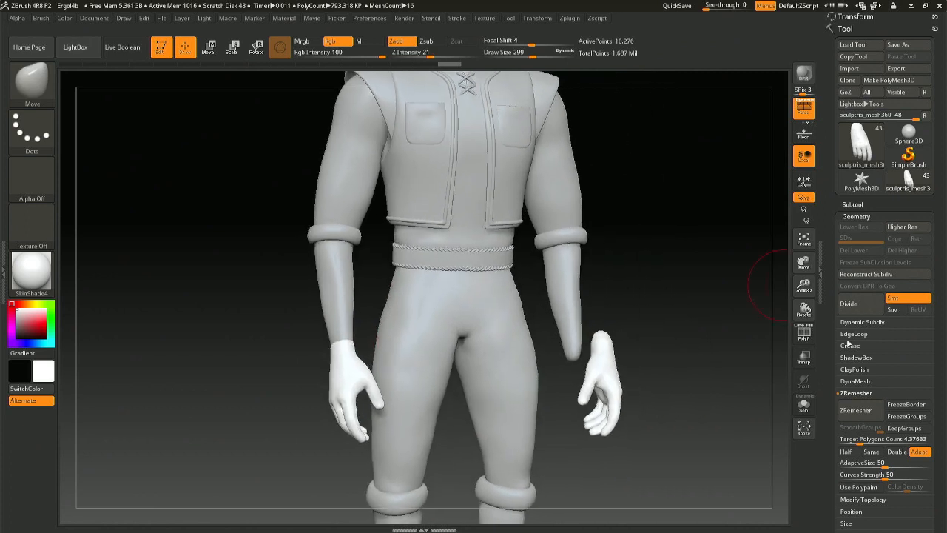
ZRemesh the hands and apply Mirror And Weld to copy the corrected hand to the other arm.
click(862, 418)
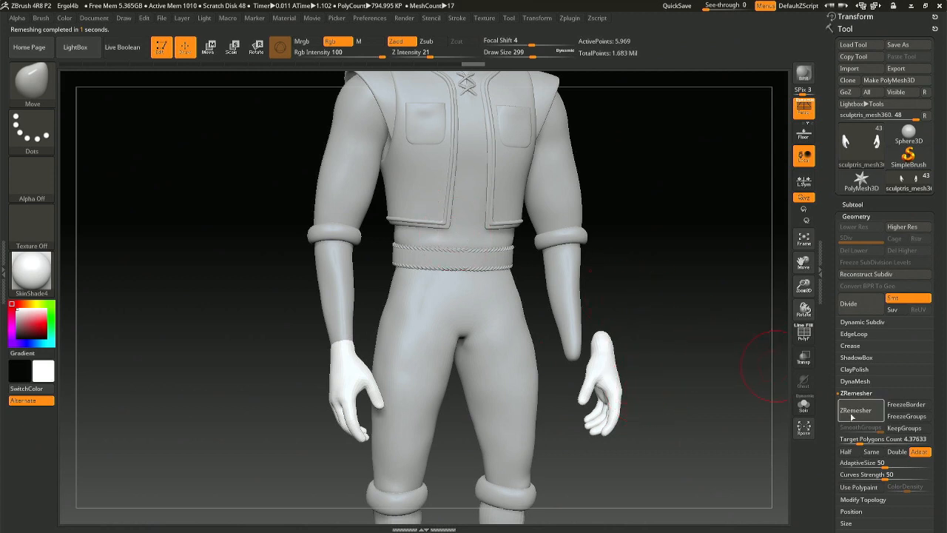
click(862, 501)
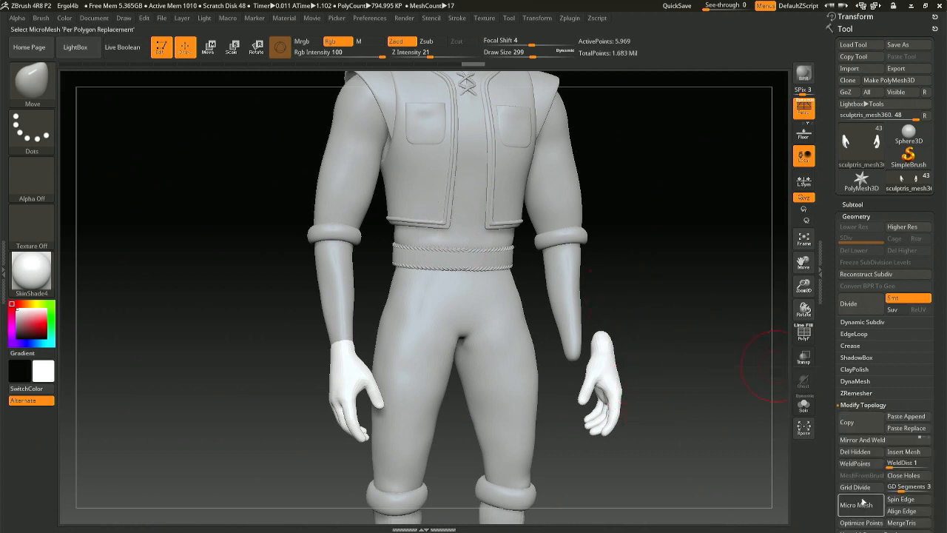
click(863, 440)
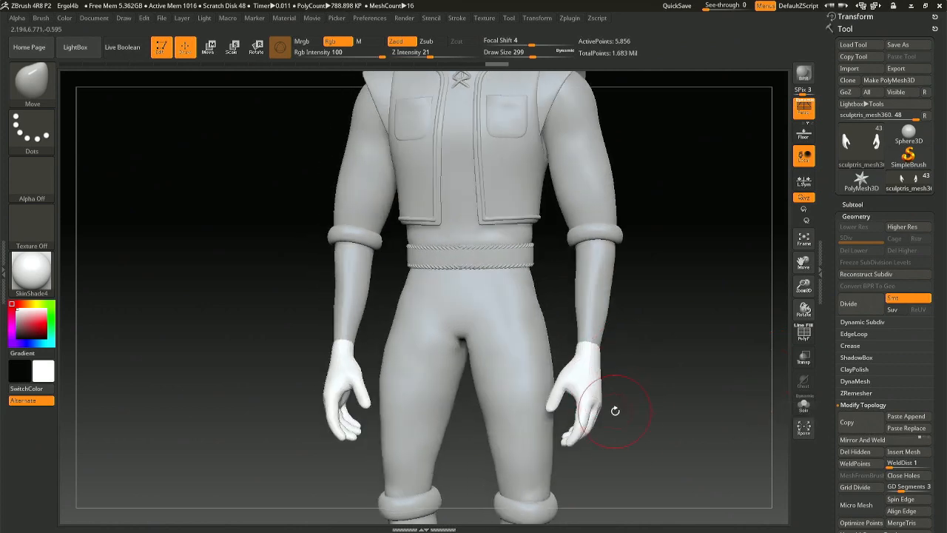
Select the belt subtool and insert the first buckle of the IMM Clothing Hardware brush at the belt's front center.
alt+drag(630, 444, 607, 374)
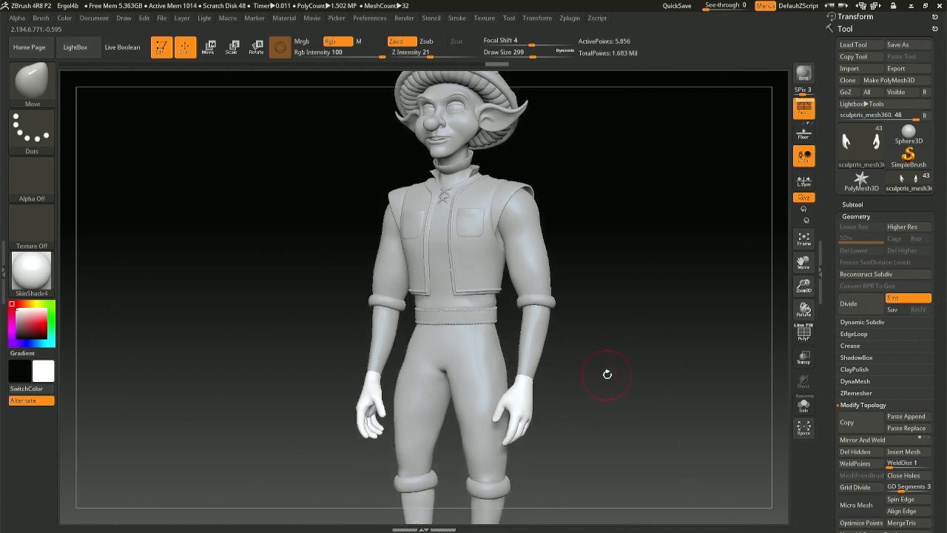
ctrl+right_click(617, 388)
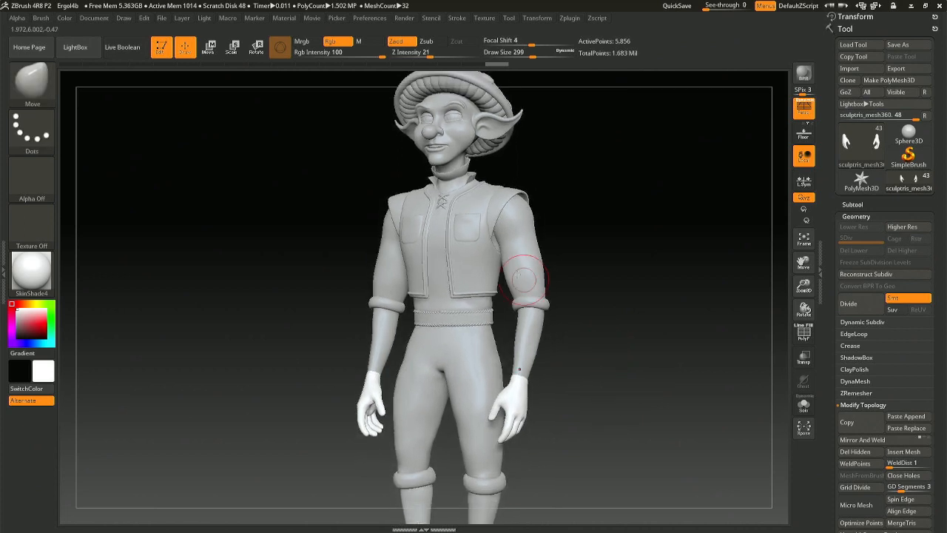
right_drag(453, 317, 652, 439)
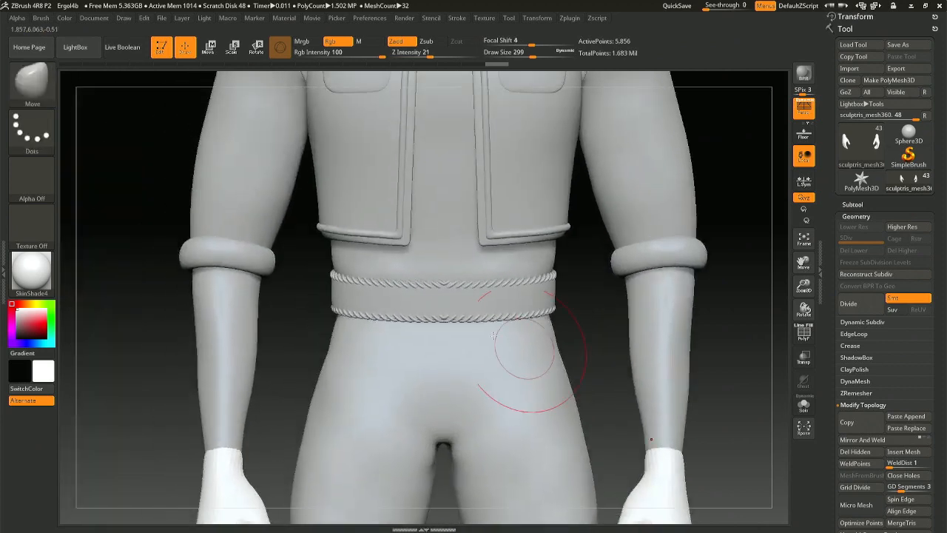
alt+click(444, 301)
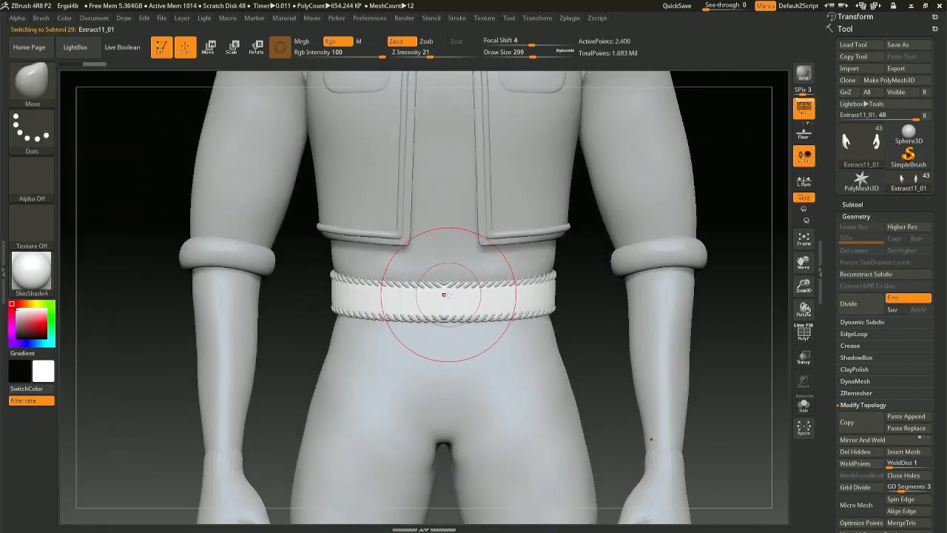
key(b)
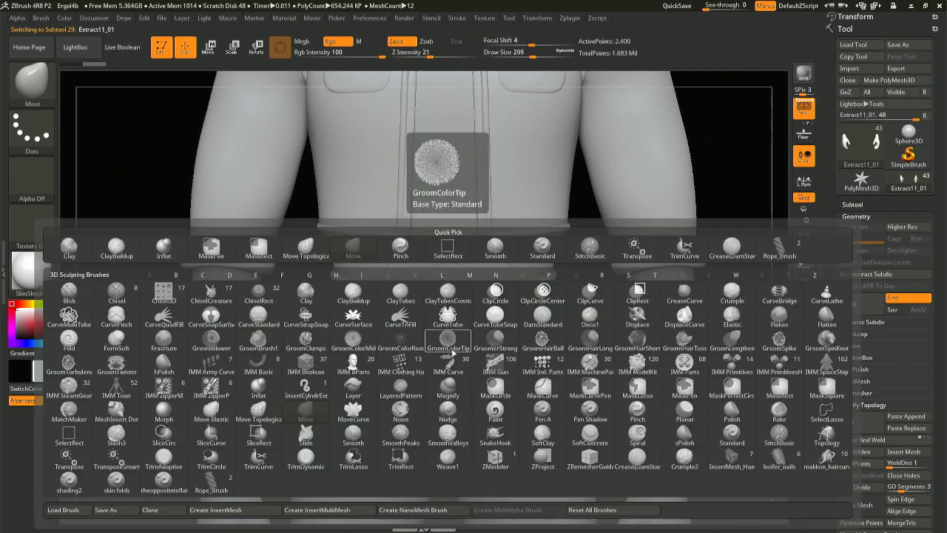
key(i)
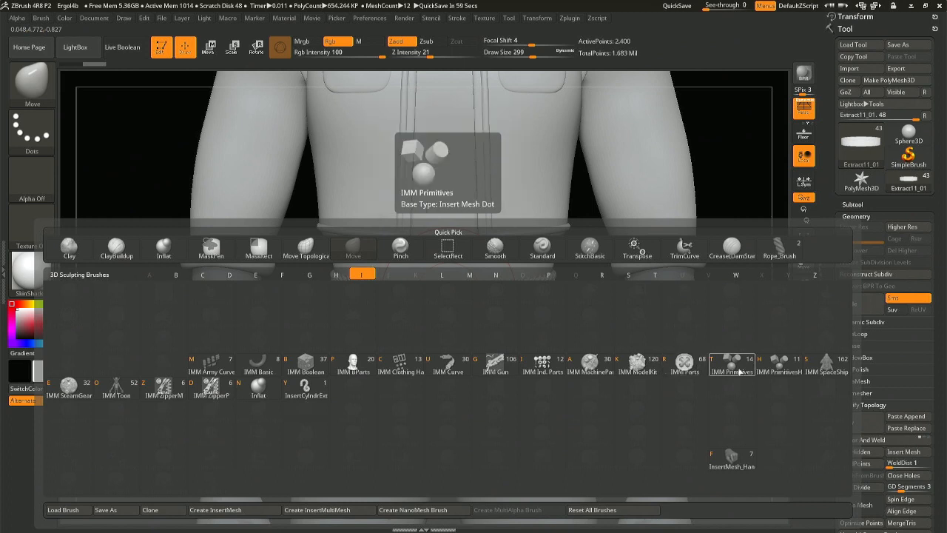
click(401, 361)
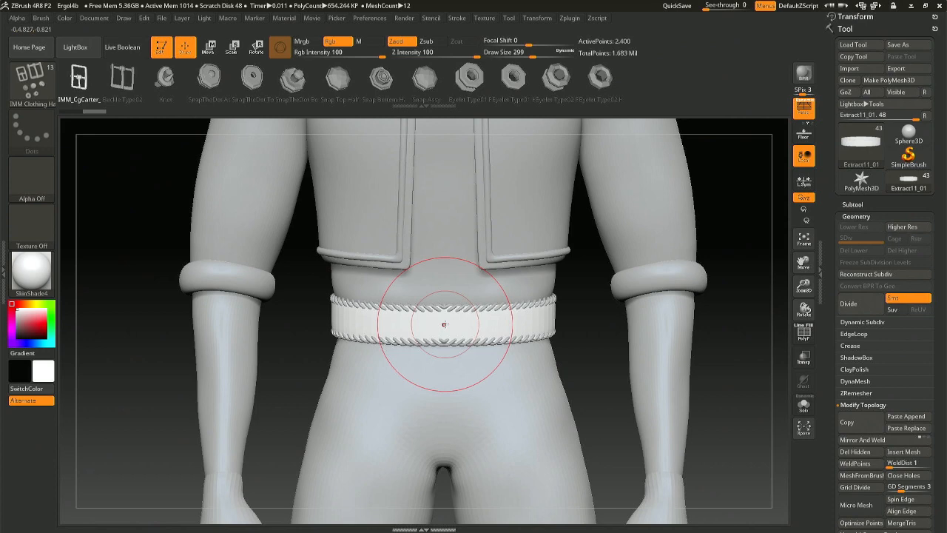
drag(444, 324, 479, 324)
Separate the inserted buckle from the belt into its own subtool with Split Masked Points.
right_drag(484, 339, 541, 361)
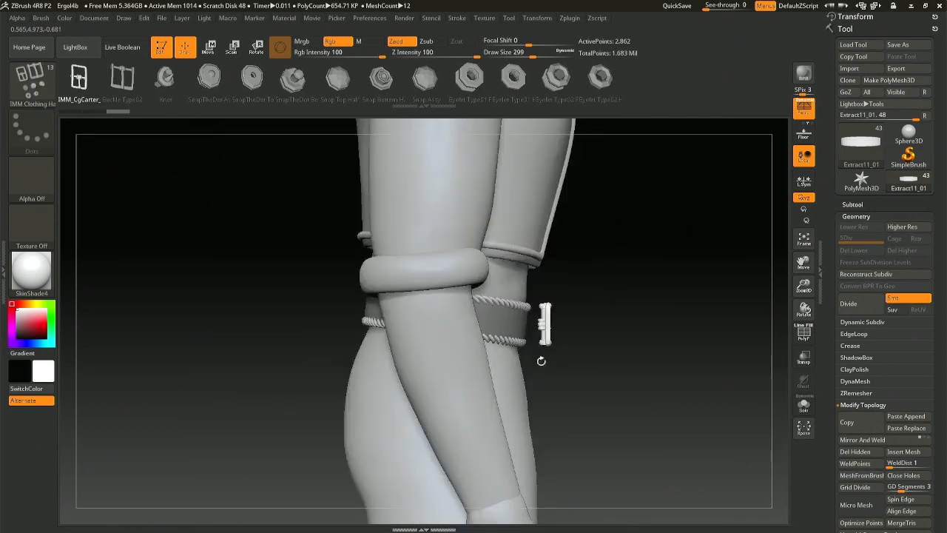
click(863, 205)
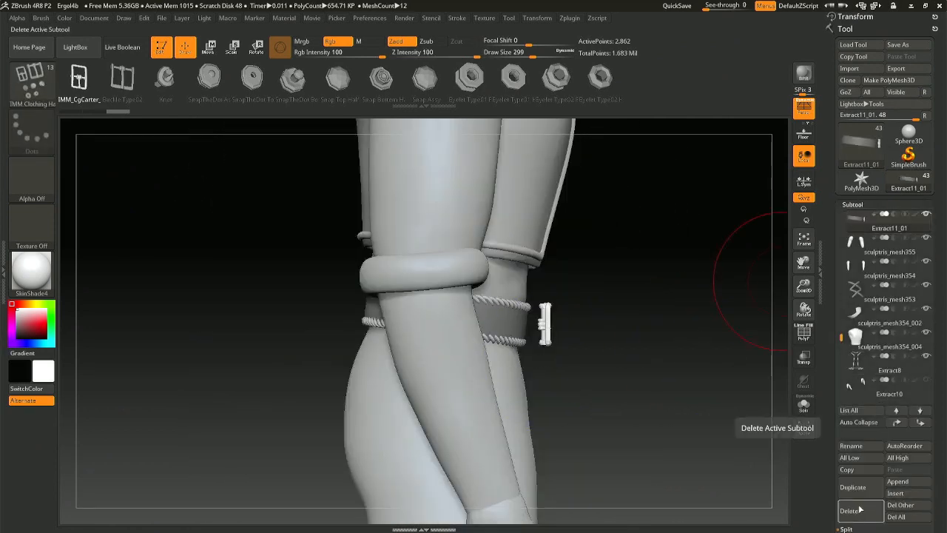
click(846, 528)
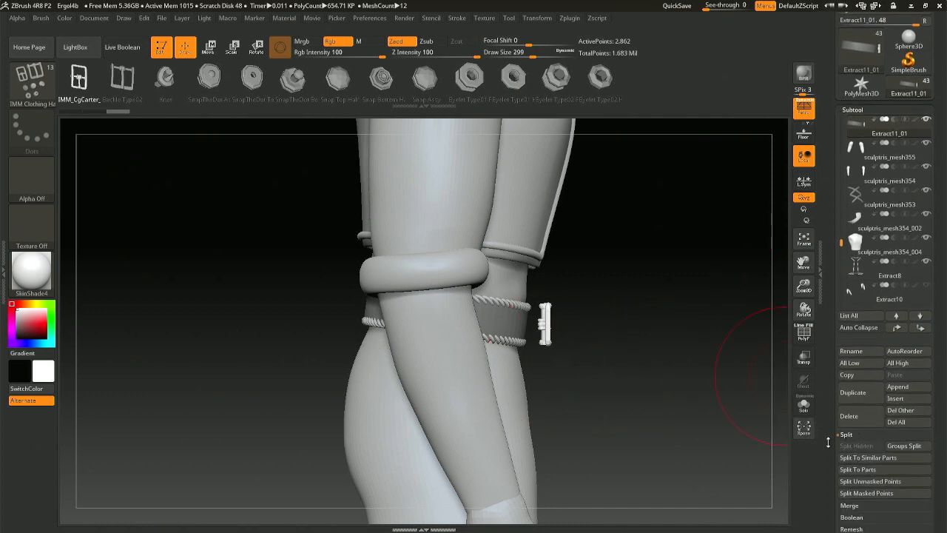
click(862, 493)
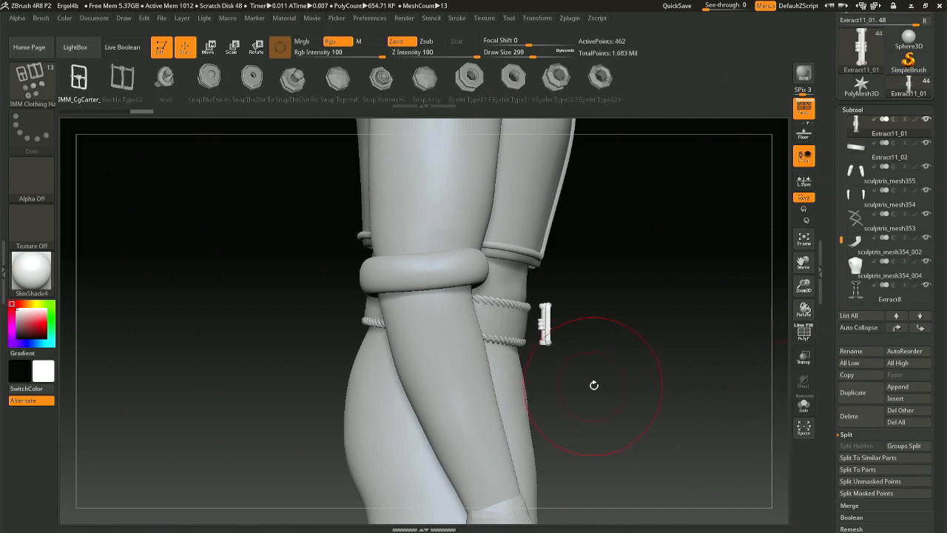
Move the buckle back against the belt and tilt it to follow the belt's front surface using the gizmo.
key(r)
click(514, 245)
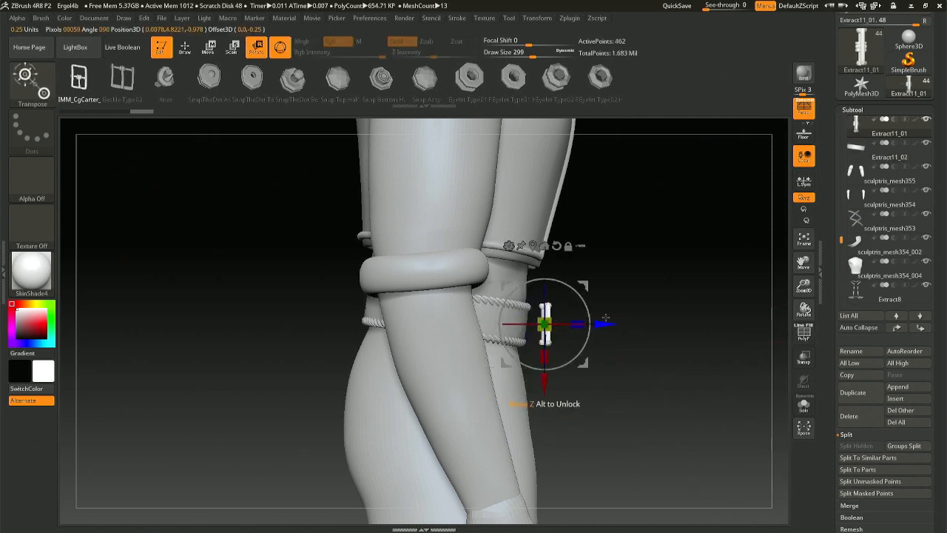
drag(590, 304, 587, 330)
mouse_move(524, 364)
mouse_down()
mouse_move(521, 382)
mouse_move(520, 348)
mouse_up()
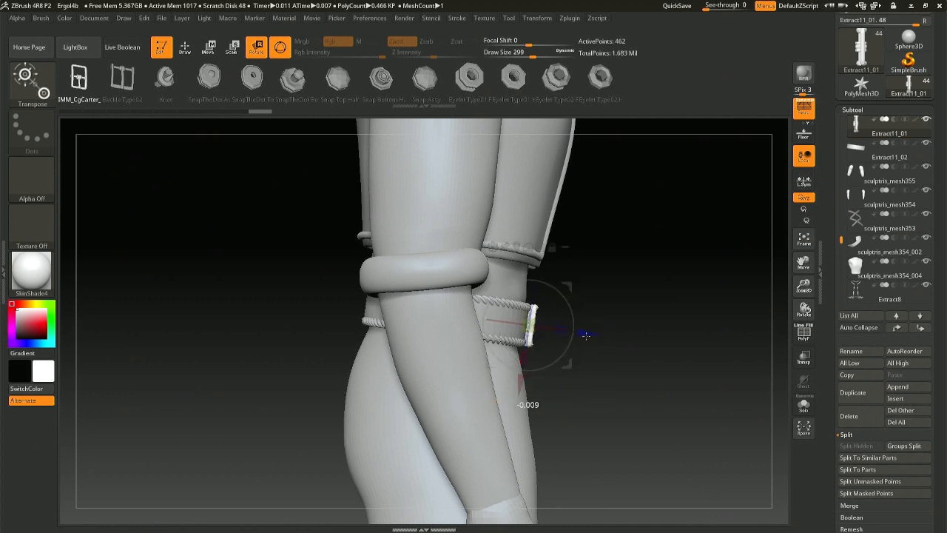
key(q)
drag(651, 362, 611, 361)
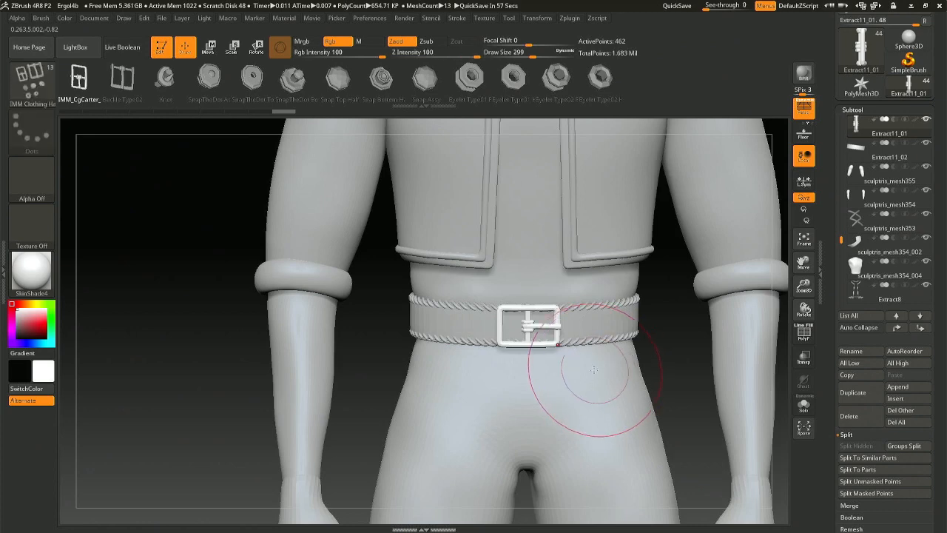
Enlarge the buckle slightly, seat it closer to the belt, and narrow its width with the gizmo.
right_drag(499, 367, 607, 363)
right_click(608, 363)
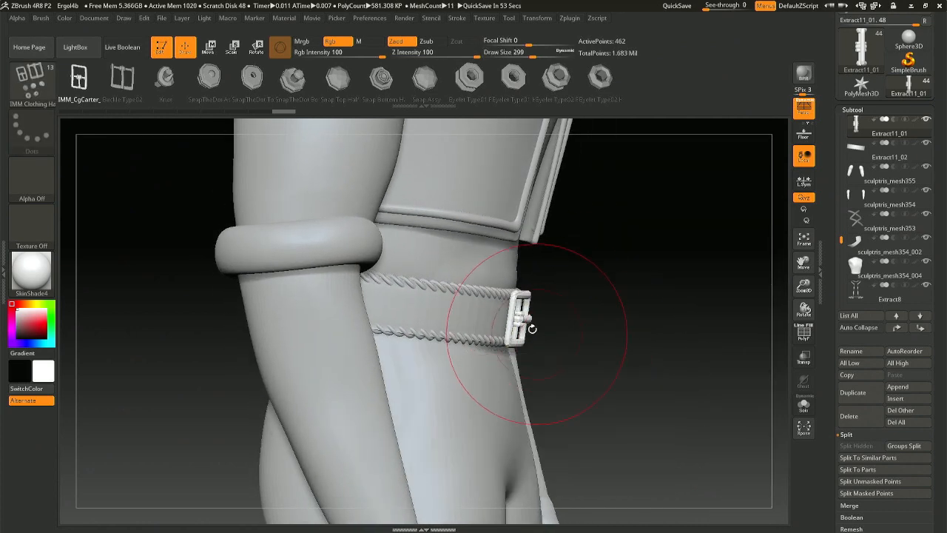
key(r)
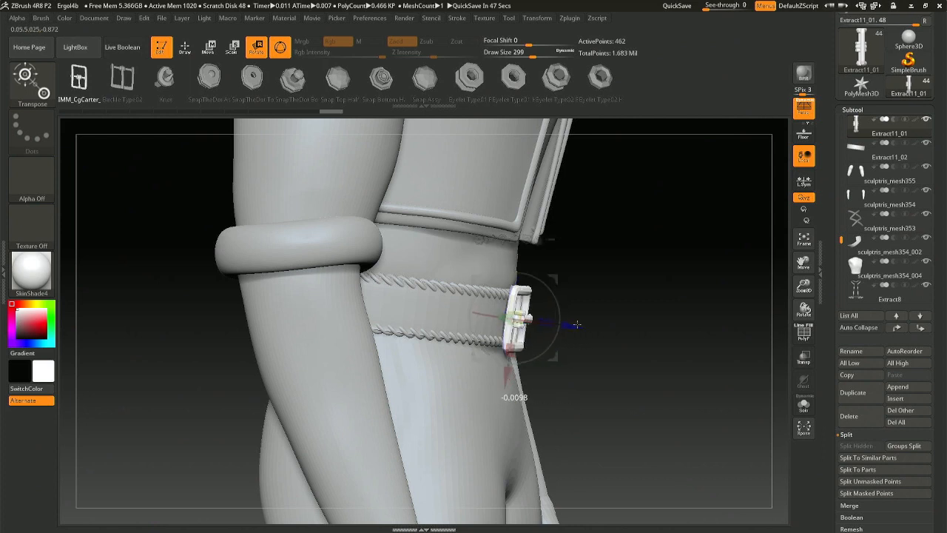
shift+right_drag(598, 330, 551, 330)
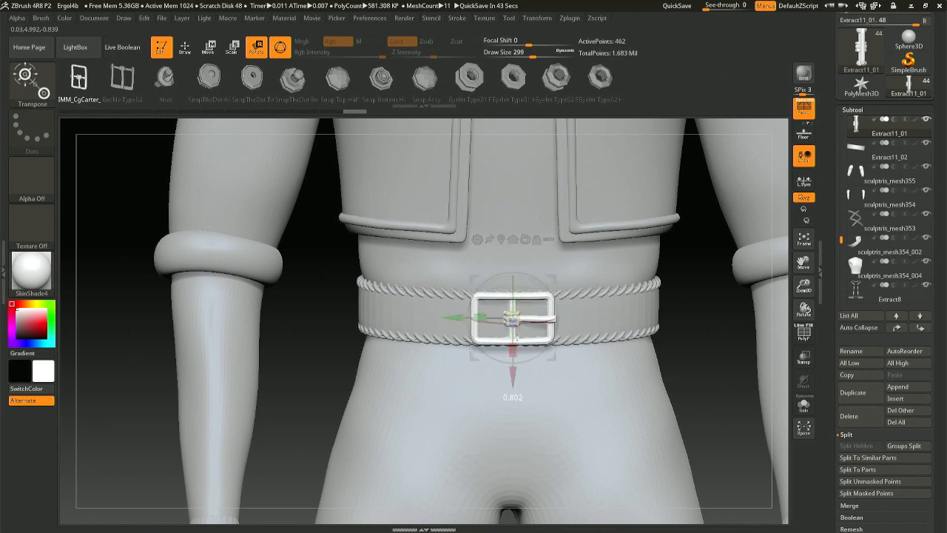
drag(517, 339, 485, 319)
right_drag(566, 379, 675, 393)
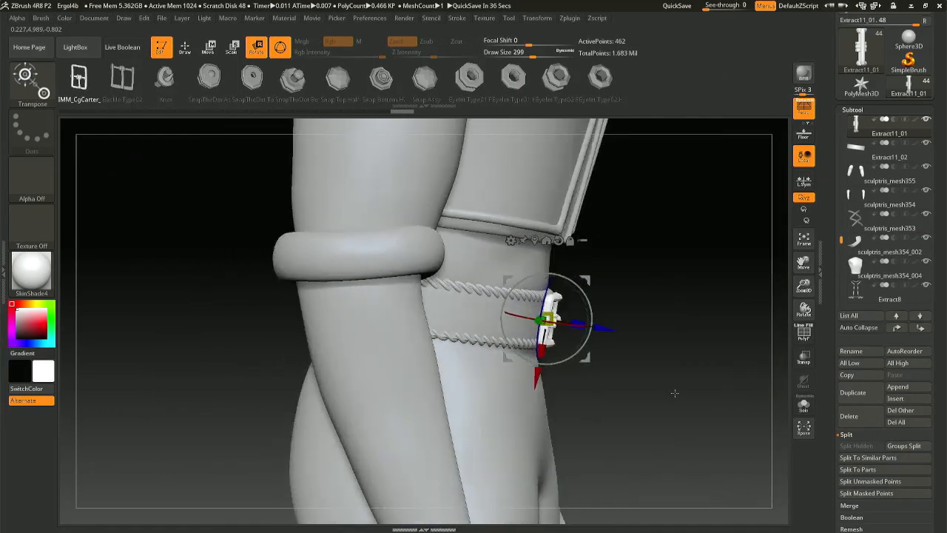
click(185, 48)
right_drag(585, 350, 519, 325)
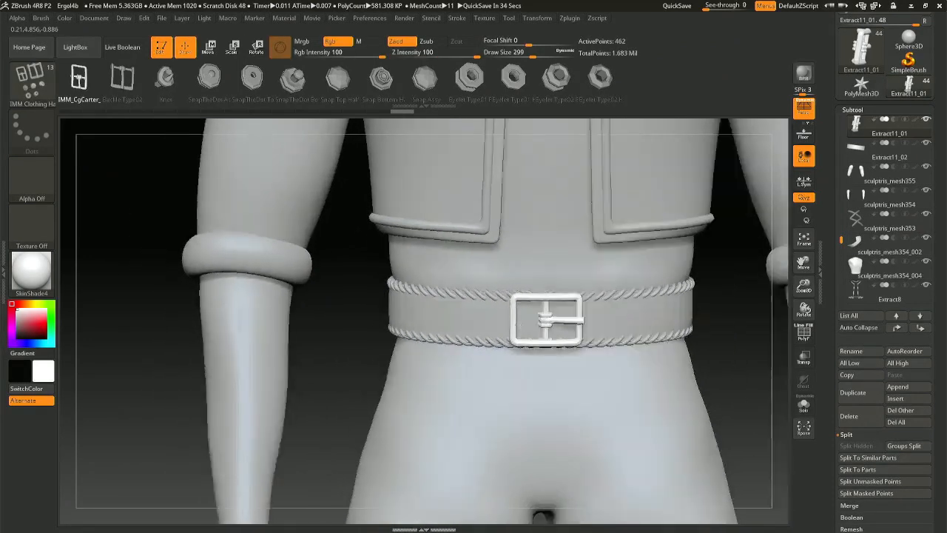
Try the Buckle Type02 insert on the belt beside the existing buckle.
mouse_move(588, 407)
right_down()
mouse_move(555, 401)
mouse_move(577, 394)
mouse_move(579, 377)
mouse_move(636, 358)
mouse_move(620, 405)
mouse_move(605, 301)
mouse_move(587, 382)
mouse_move(572, 371)
right_up()
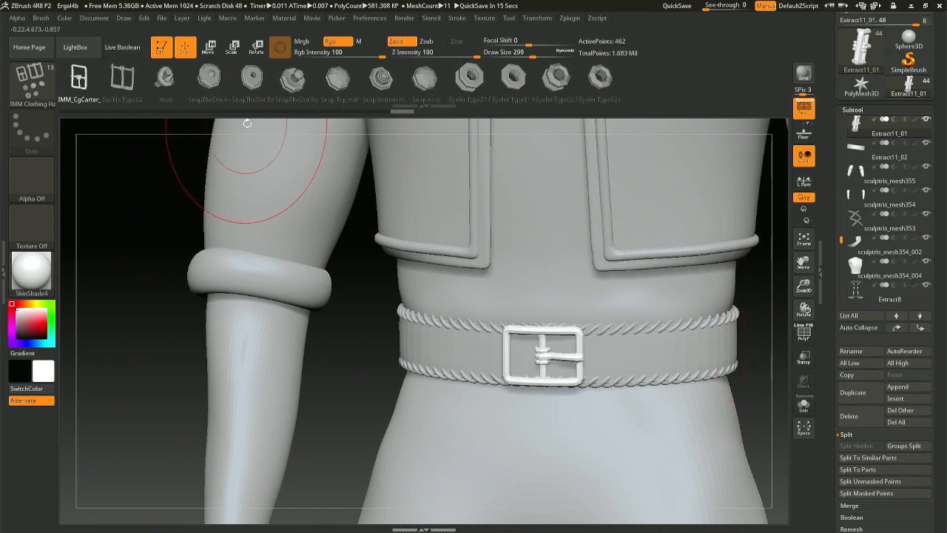
click(123, 76)
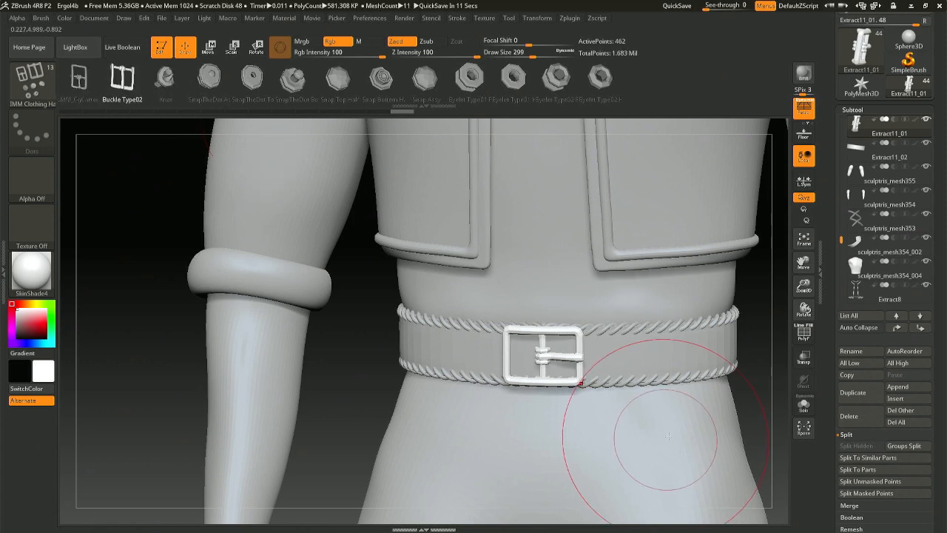
drag(641, 352, 690, 353)
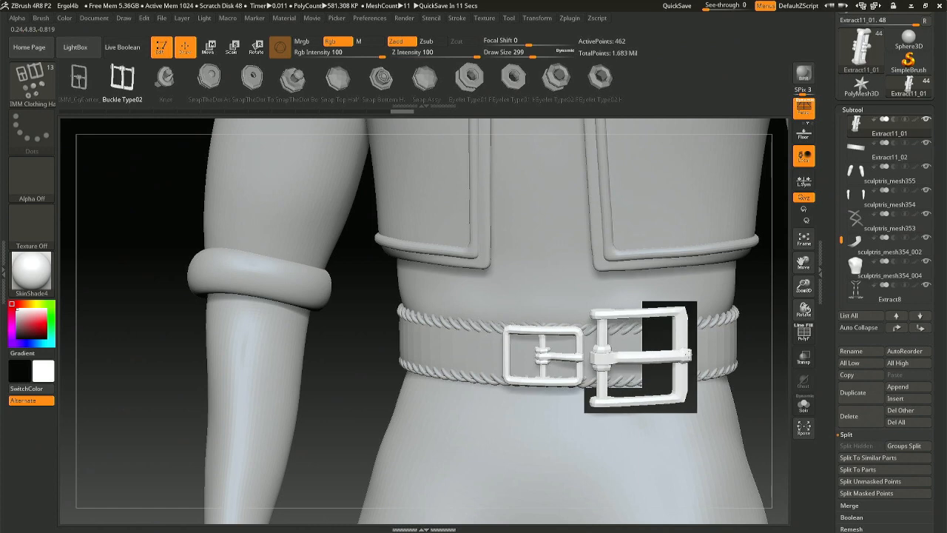
key(ctrl+z)
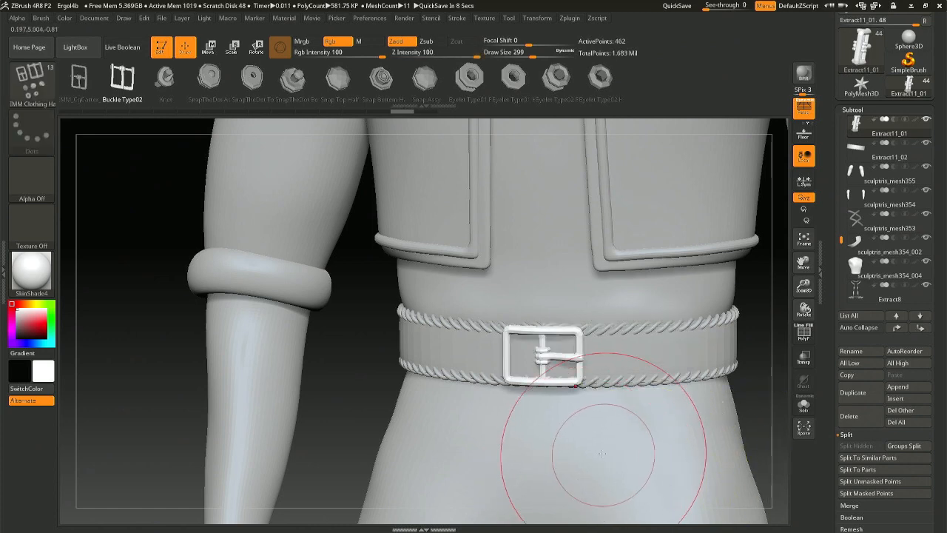
Subdivide the belt buckle once to smooth it and switch to the Move brush.
key(ctrl)
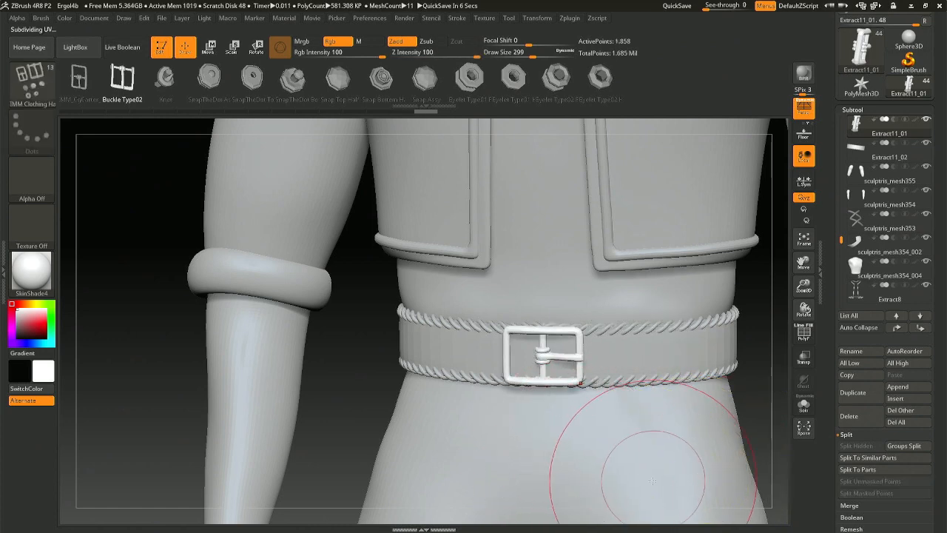
key(b)
key(m)
key(v)
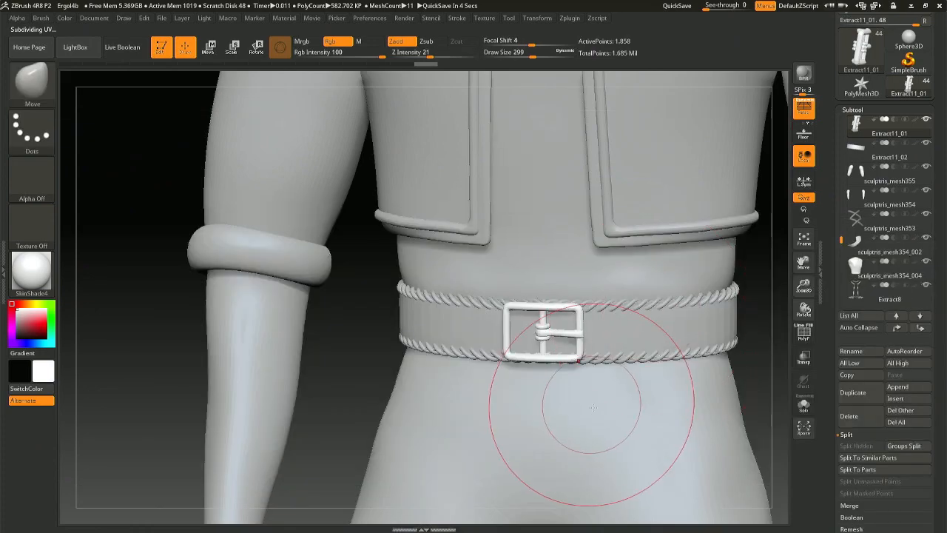
mouse_move(593, 405)
ctrl+right_down()
mouse_move(588, 284)
mouse_move(510, 385)
ctrl+right_up()
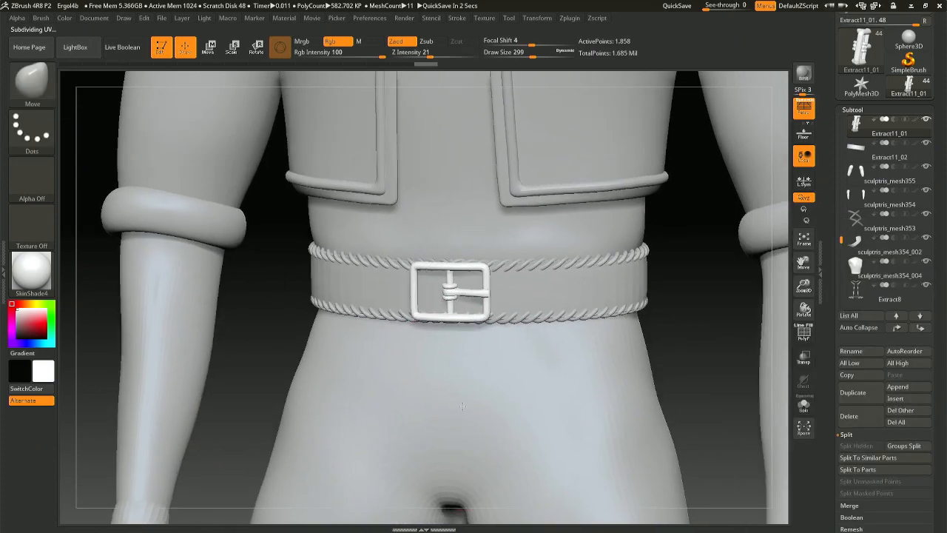
Switch to the IMM Basic brush and choose its half-ring mesh for insertion.
key(b)
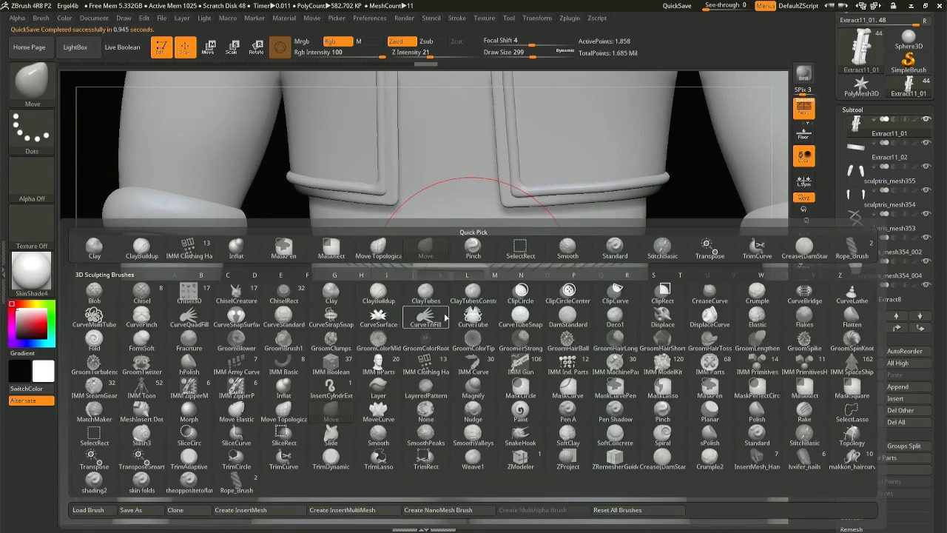
key(i)
key(a)
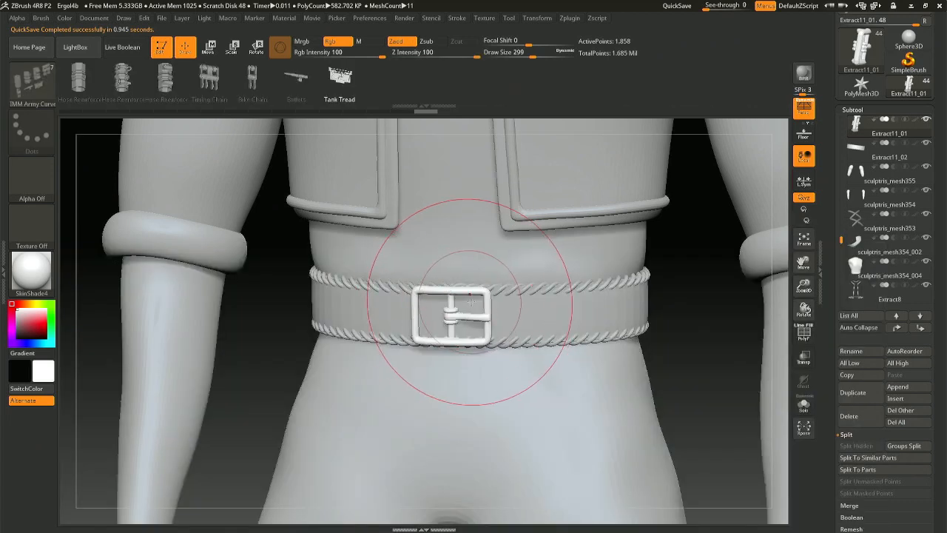
key(b)
key(i)
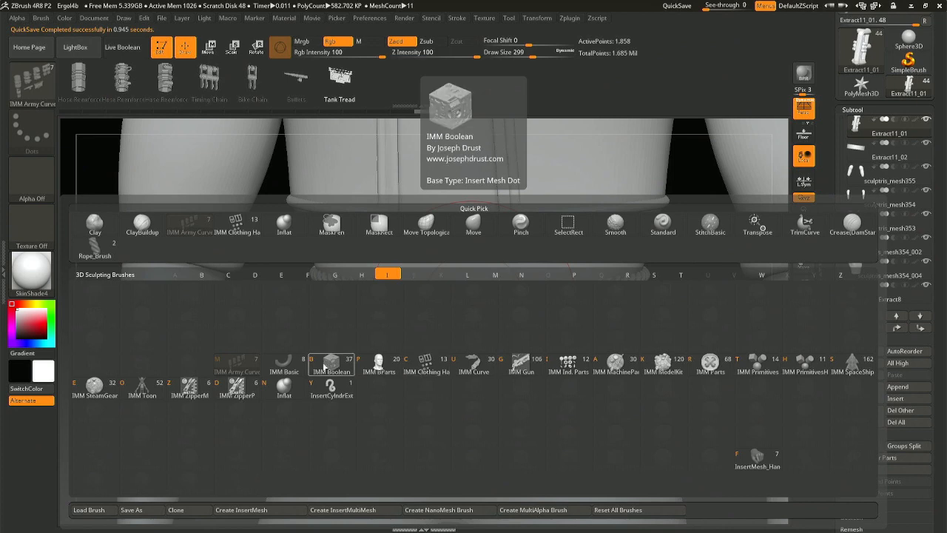
click(294, 370)
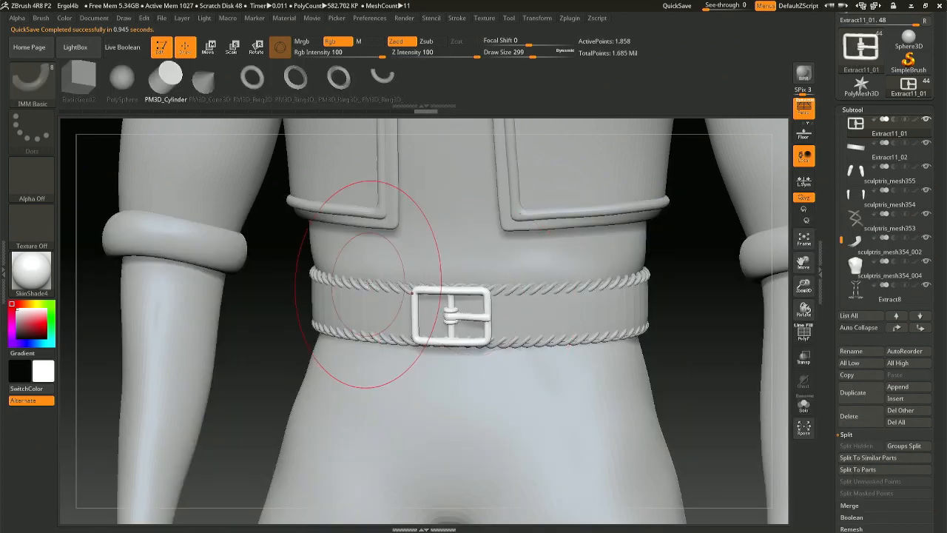
click(385, 77)
Make the belt the active subtool instead of the subdivided buckle for inserting the half ring.
click(567, 318)
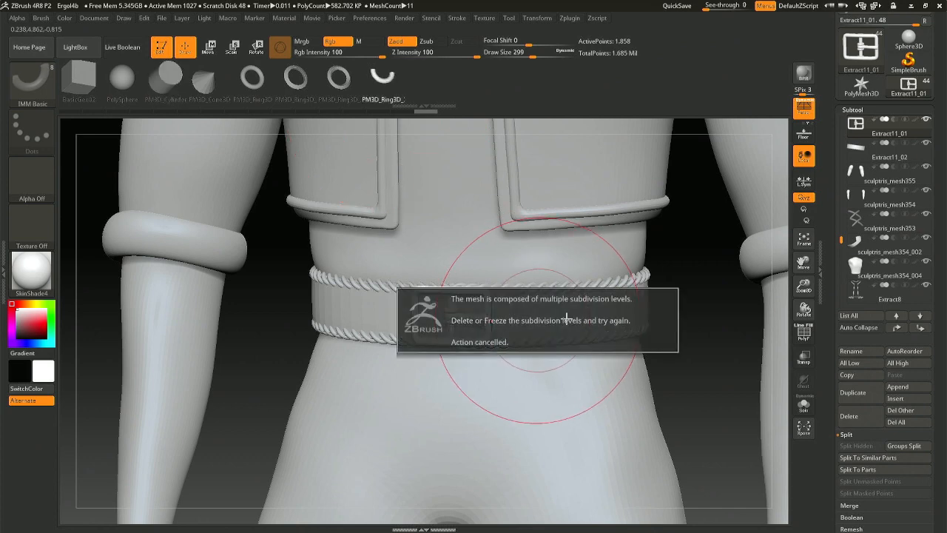
alt+click(530, 316)
click(527, 316)
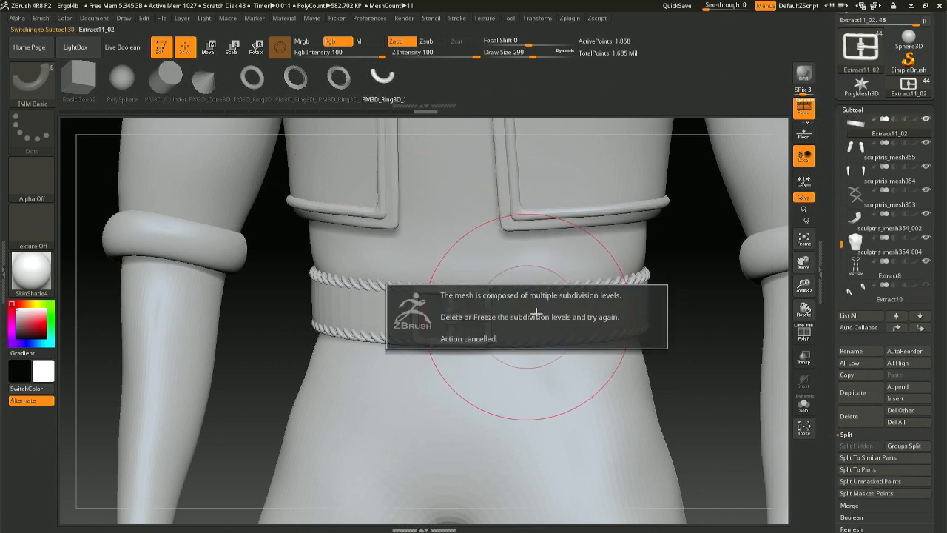
drag(543, 317, 578, 316)
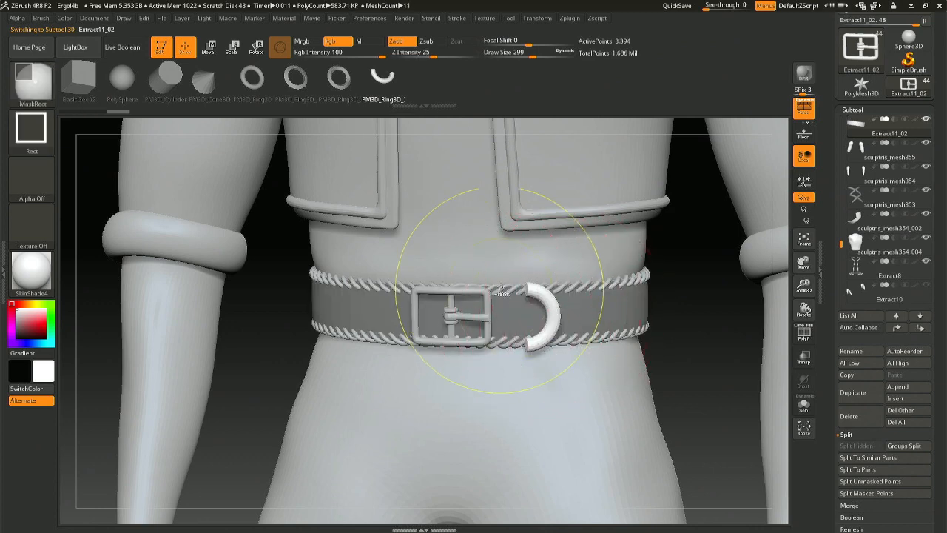
key(ctrl)
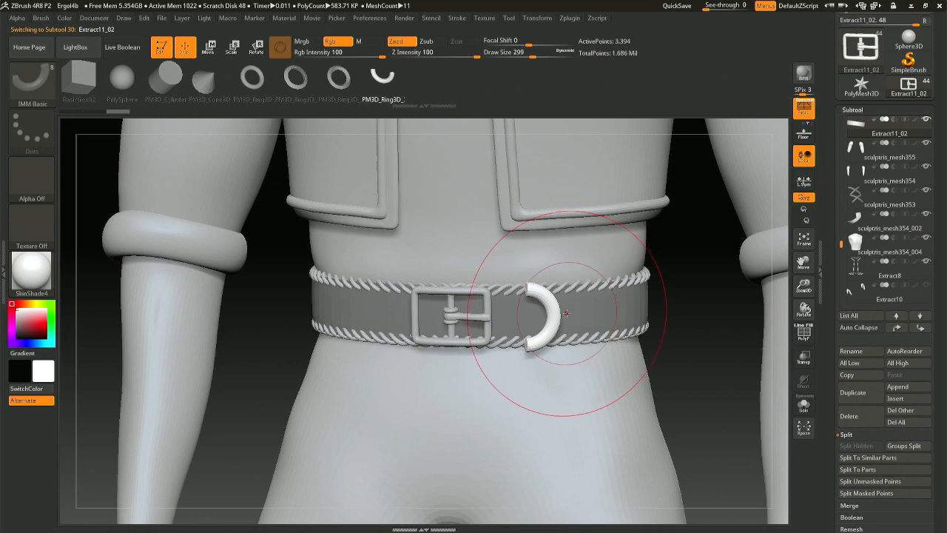
key(ctrl+z)
Insert half rings on both sides of the buckle using X symmetry and rotate them to lie horizontally across the belt.
key(x)
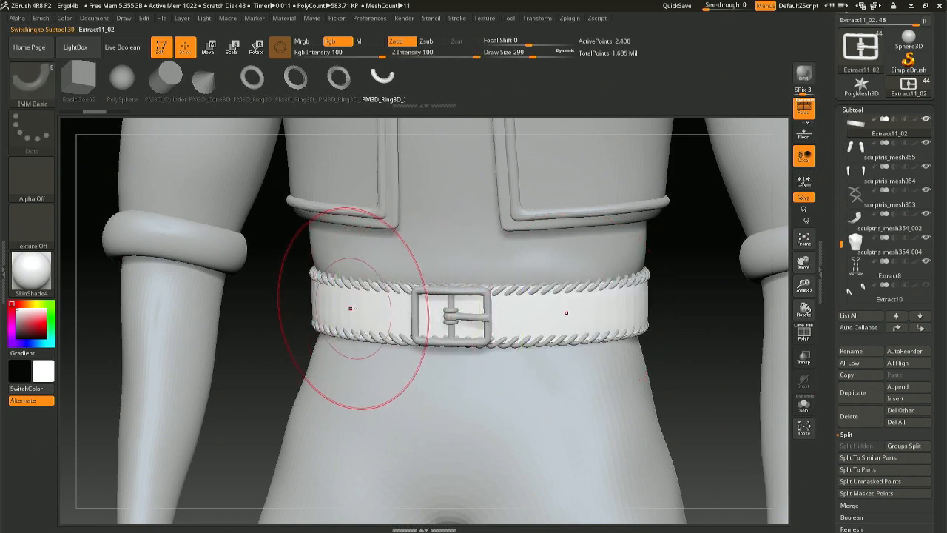
drag(346, 307, 391, 310)
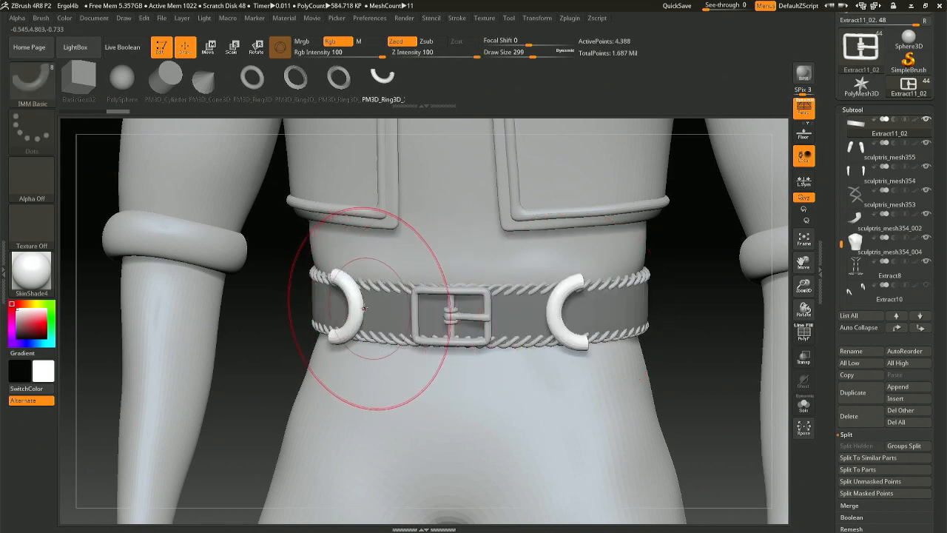
key(r)
drag(375, 316, 311, 320)
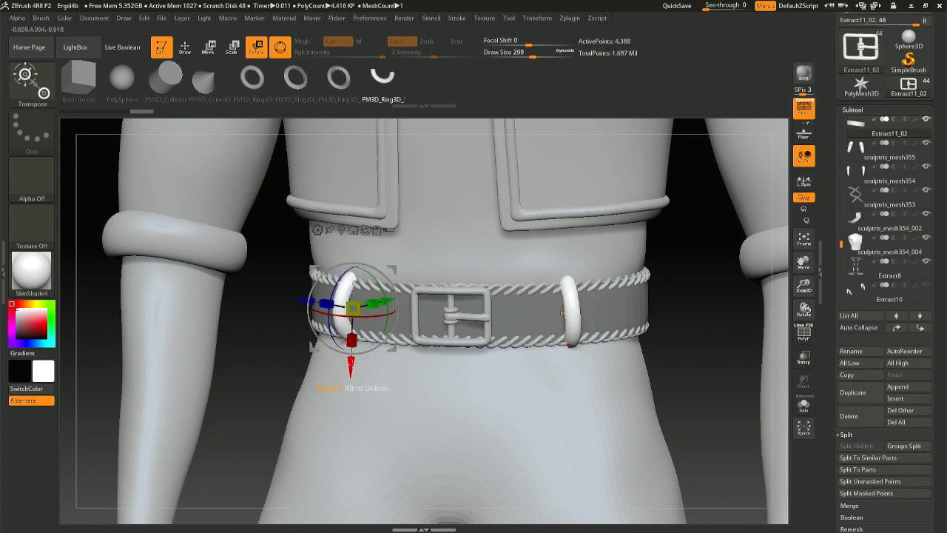
drag(376, 333, 388, 268)
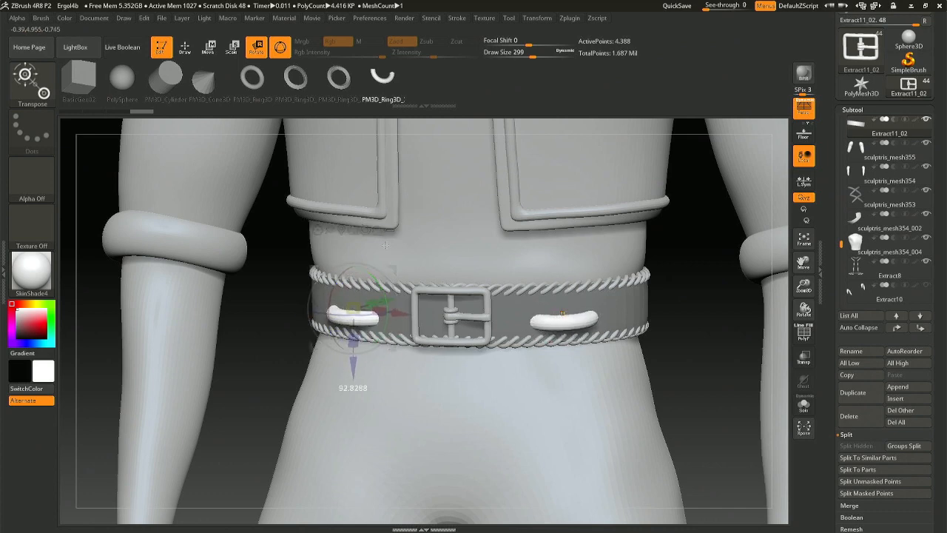
drag(354, 366, 354, 360)
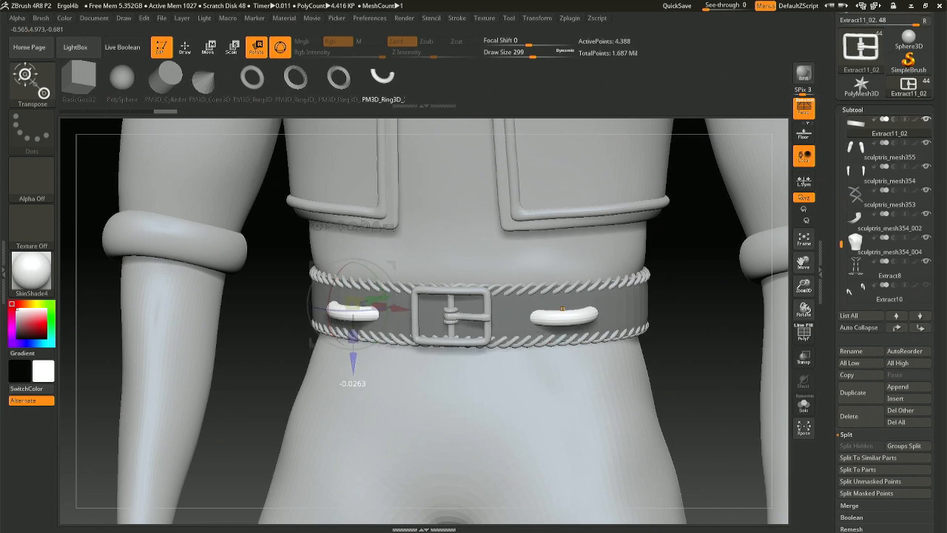
Turn the mirrored half rings with the gizmo so their ends face the belt, and raise them slightly on the belt.
right_drag(474, 318, 460, 376)
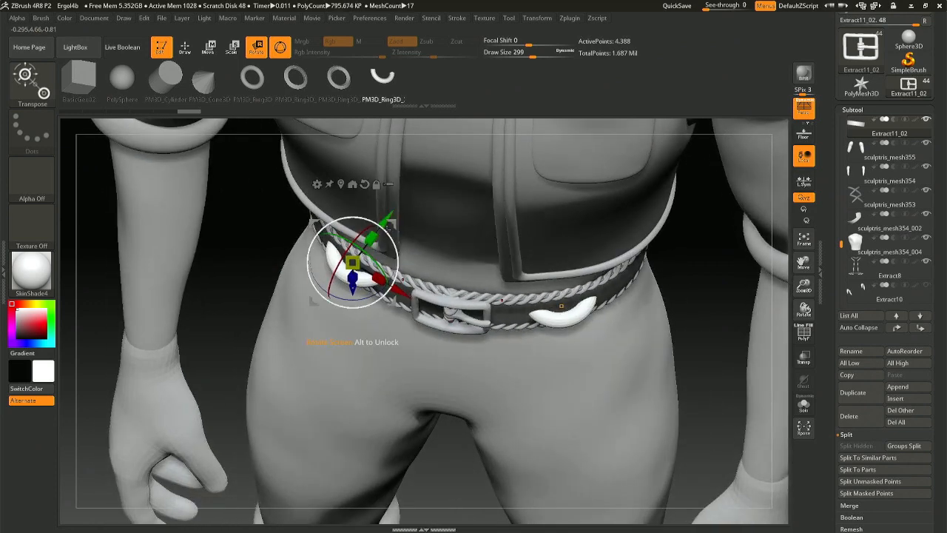
drag(385, 219, 387, 254)
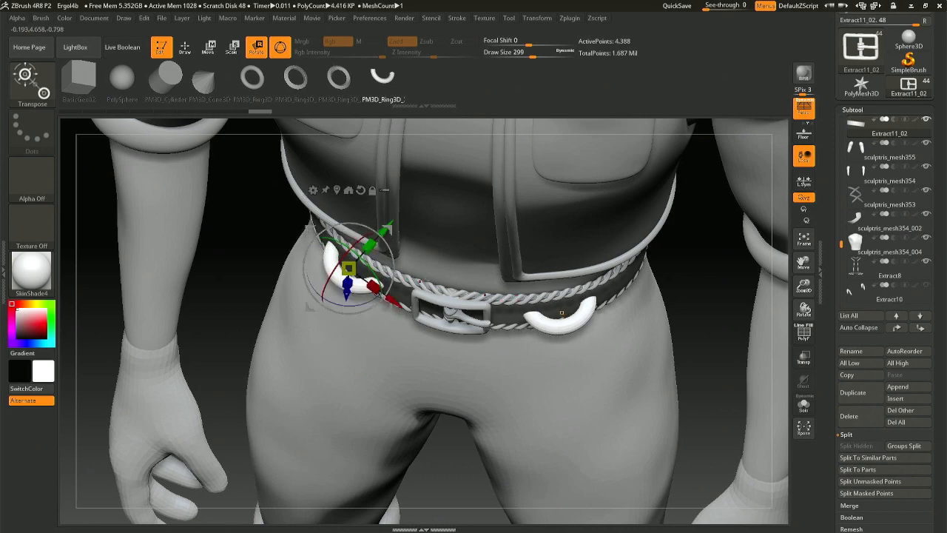
right_drag(435, 315, 448, 222)
right_drag(325, 259, 372, 275)
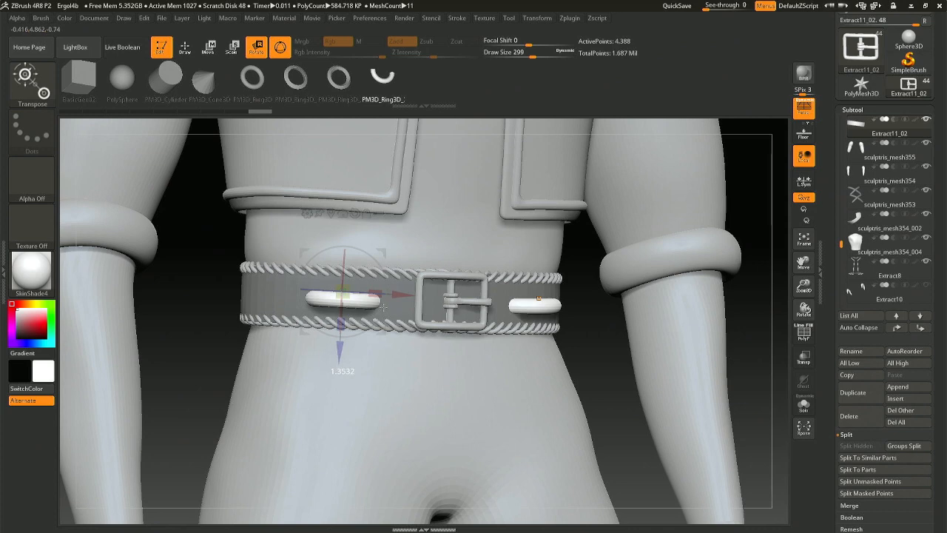
drag(384, 305, 384, 306)
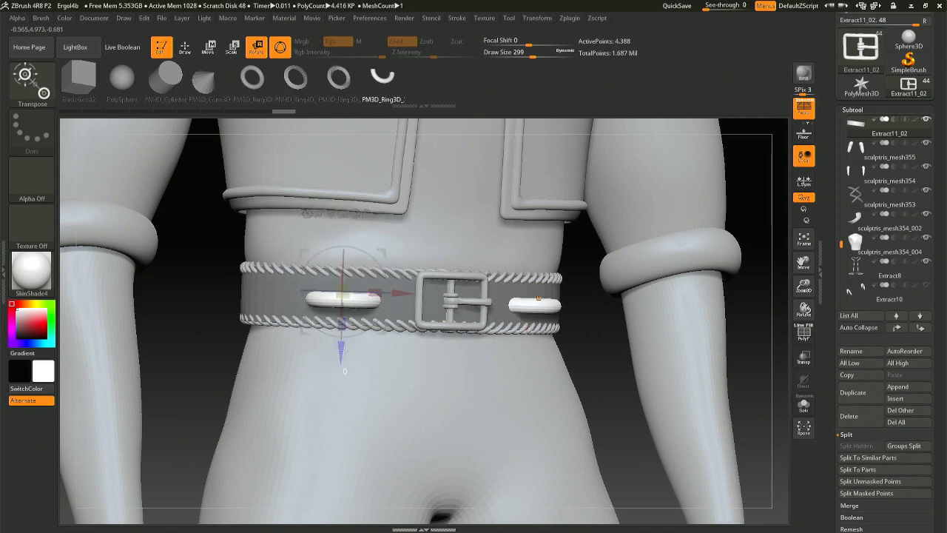
drag(343, 353, 343, 347)
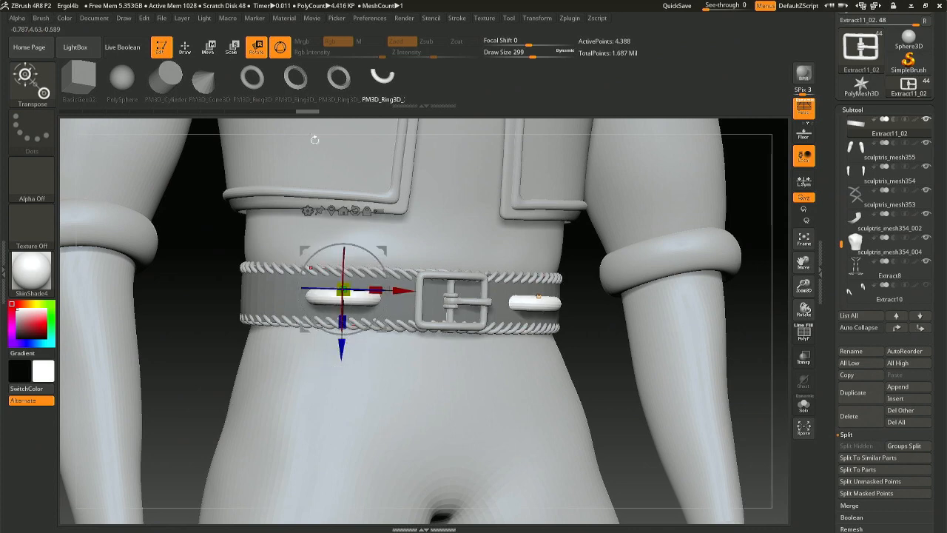
Slide the mirrored half rings outward toward the hips and rotate them to follow the belt's curve.
click(185, 47)
mouse_move(585, 346)
right_down()
mouse_move(531, 350)
mouse_move(530, 398)
mouse_move(573, 323)
mouse_move(571, 300)
mouse_move(594, 403)
right_up()
right_drag(450, 352, 474, 347)
key(r)
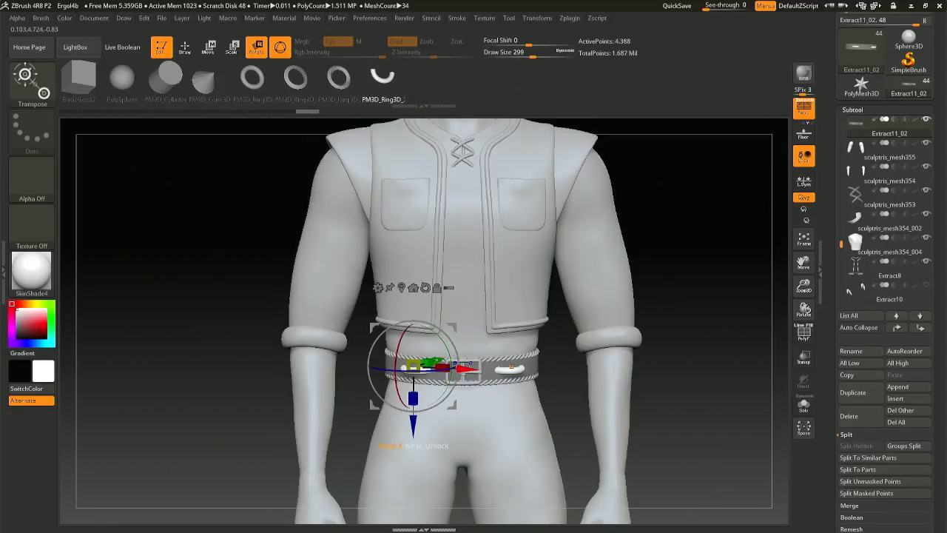
drag(471, 369, 453, 370)
right_drag(456, 357, 449, 385)
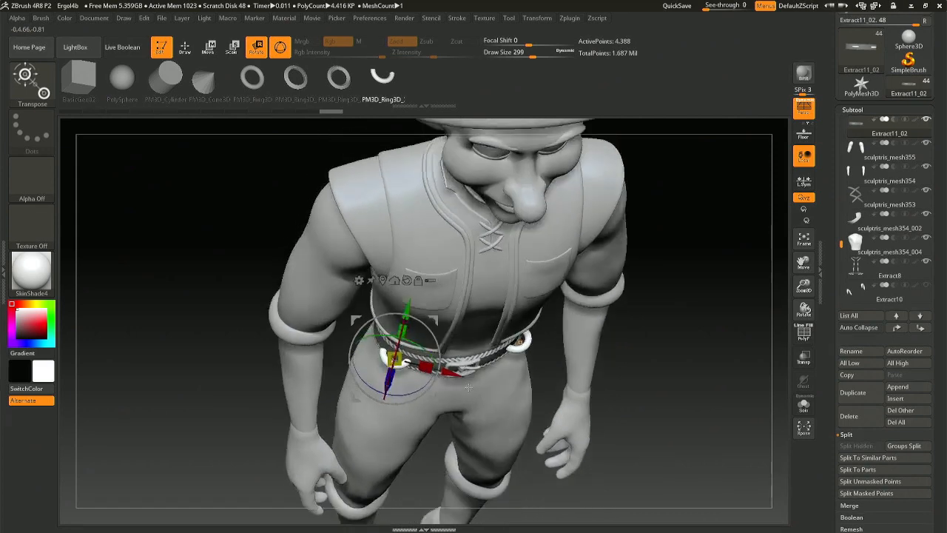
drag(438, 378, 429, 370)
right_drag(429, 366, 425, 378)
mouse_move(412, 394)
mouse_down()
mouse_move(416, 385)
mouse_move(404, 384)
mouse_up()
mouse_move(446, 415)
right_down()
mouse_move(442, 359)
mouse_move(437, 414)
right_up()
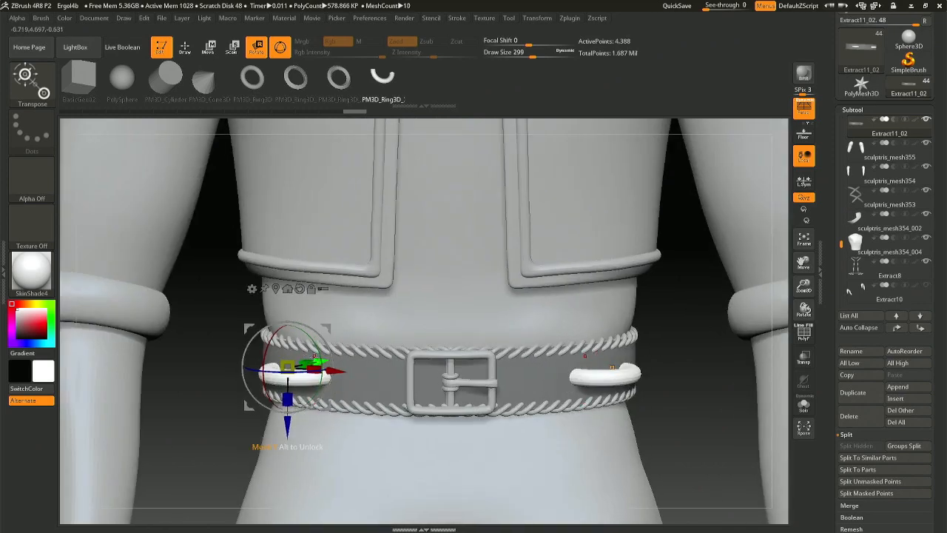
Move the half rings slightly inward and fine-tune their fit against the belt from above.
drag(317, 362, 322, 359)
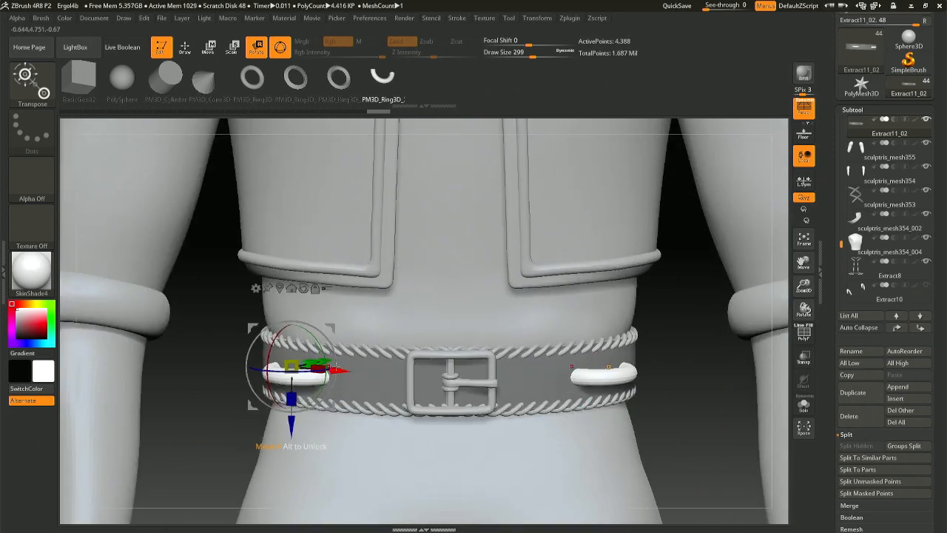
right_drag(322, 359, 330, 401)
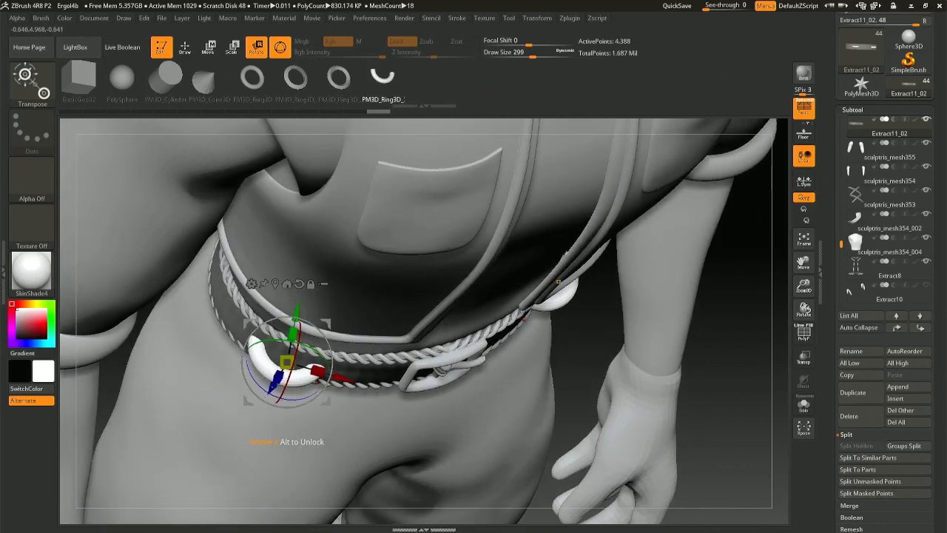
drag(316, 380, 309, 394)
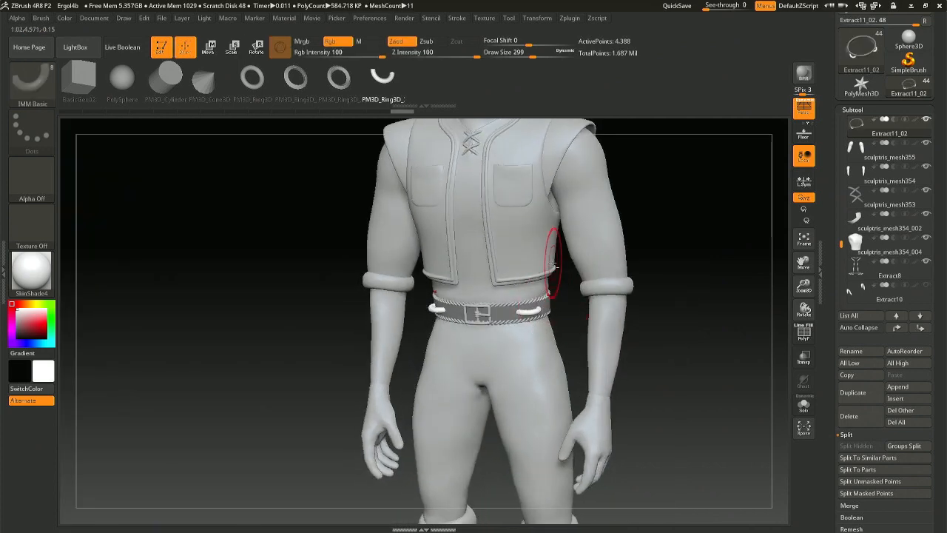
Examine the fit of the mirrored half rings on the belt from the front and both sides.
drag(554, 265, 561, 323)
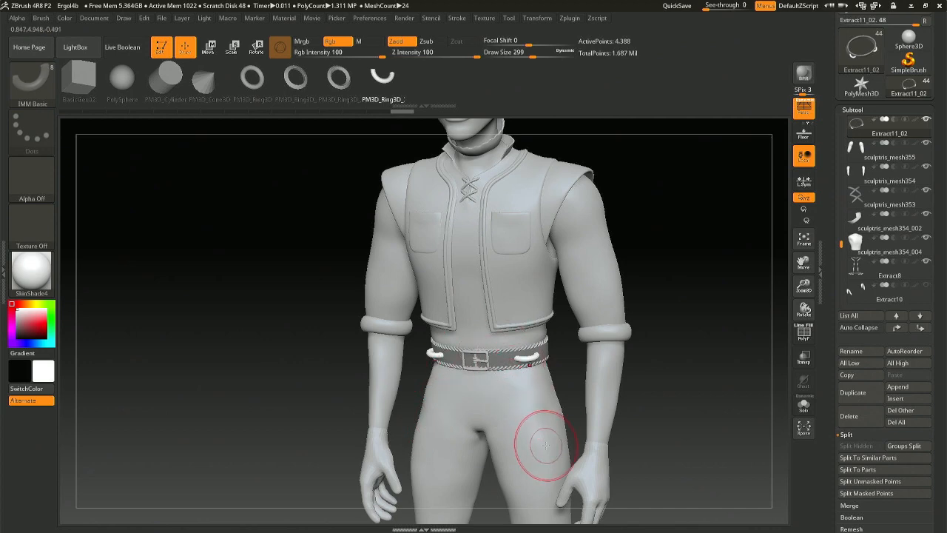
mouse_move(519, 468)
right_down()
mouse_move(562, 450)
mouse_move(482, 459)
mouse_move(381, 324)
right_up()
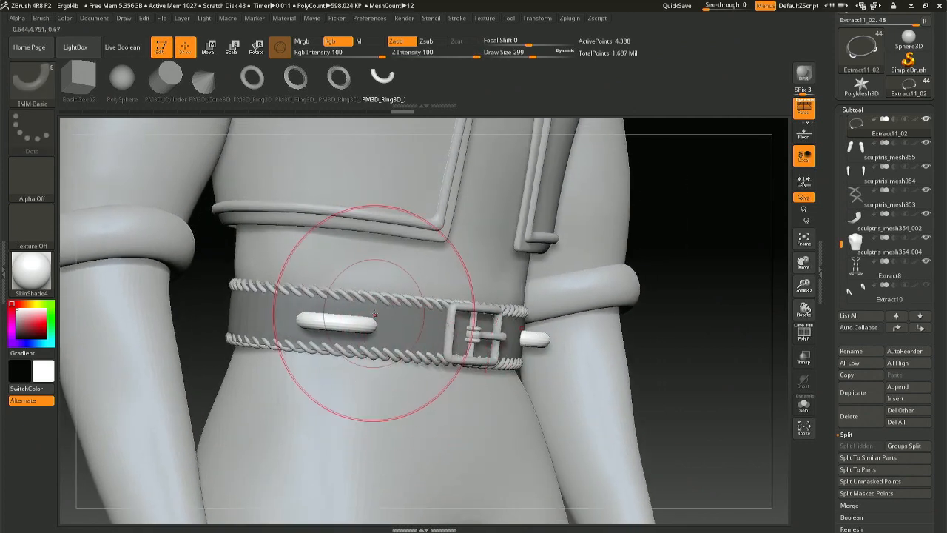
key(r)
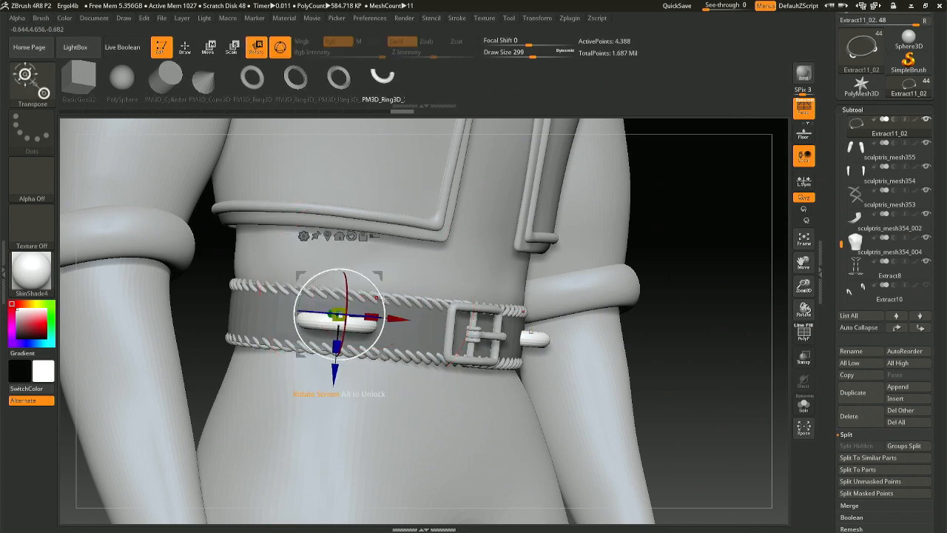
key(q)
key(r)
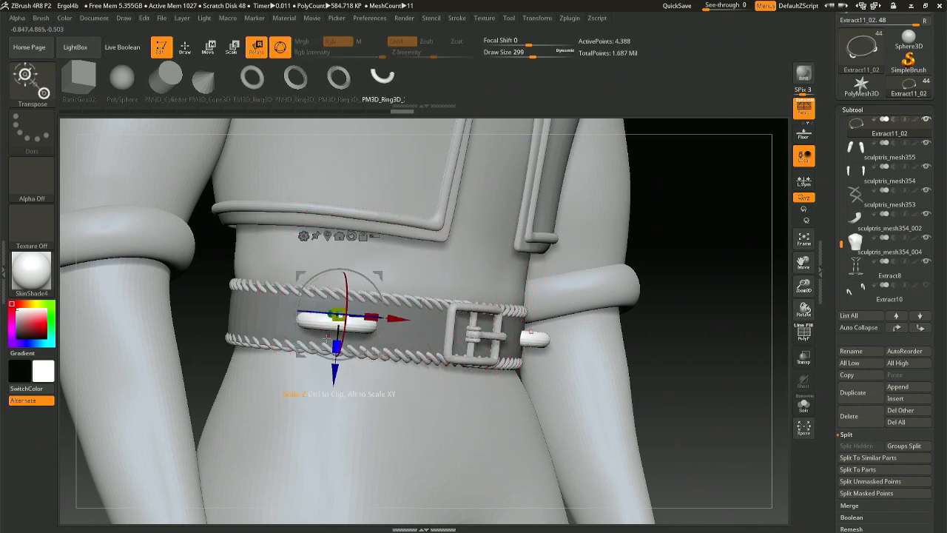
drag(335, 370, 334, 370)
key(Tab)
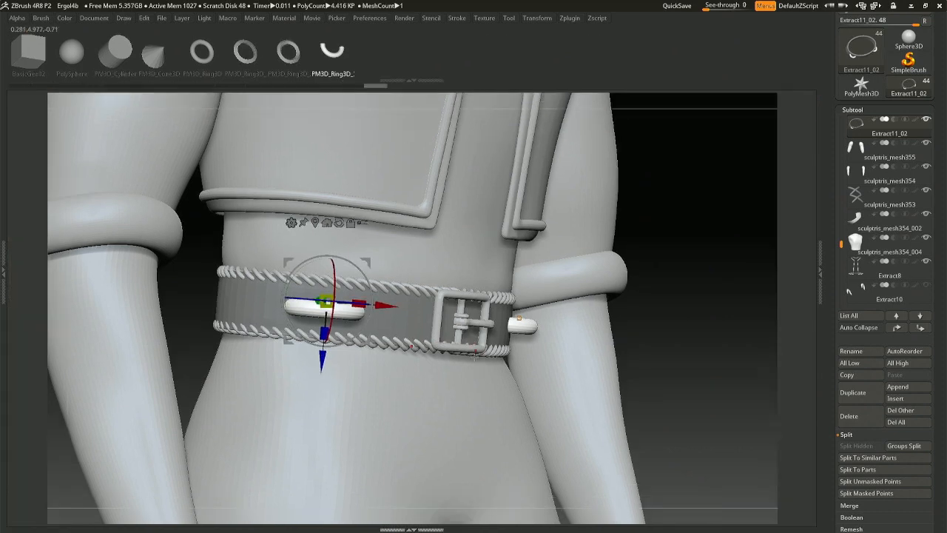
key(Tab)
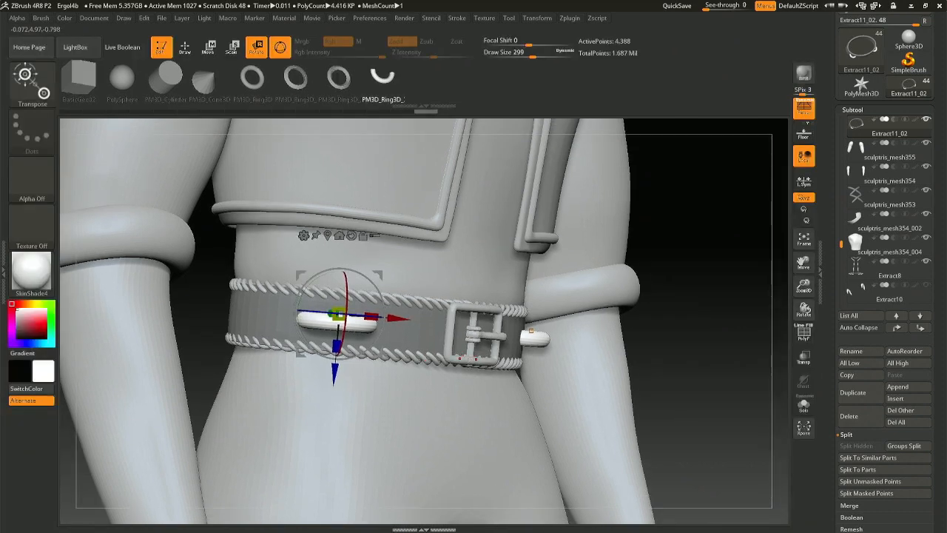
key(q)
mouse_move(446, 377)
right_down()
mouse_move(431, 433)
mouse_move(442, 450)
mouse_move(437, 367)
right_up()
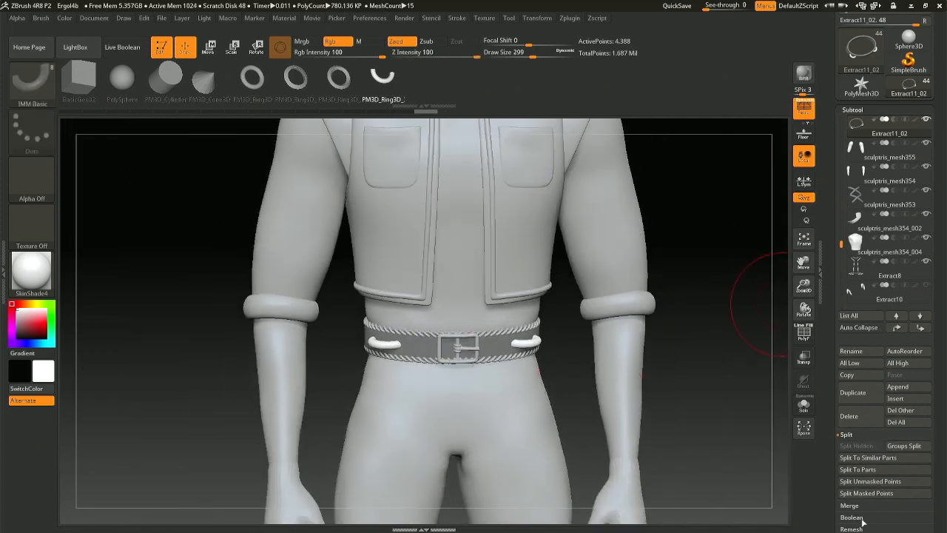
Split the masked points of the belt piece so the half rings become a separate subtool from the masked part.
scroll(930, 461, down, 3)
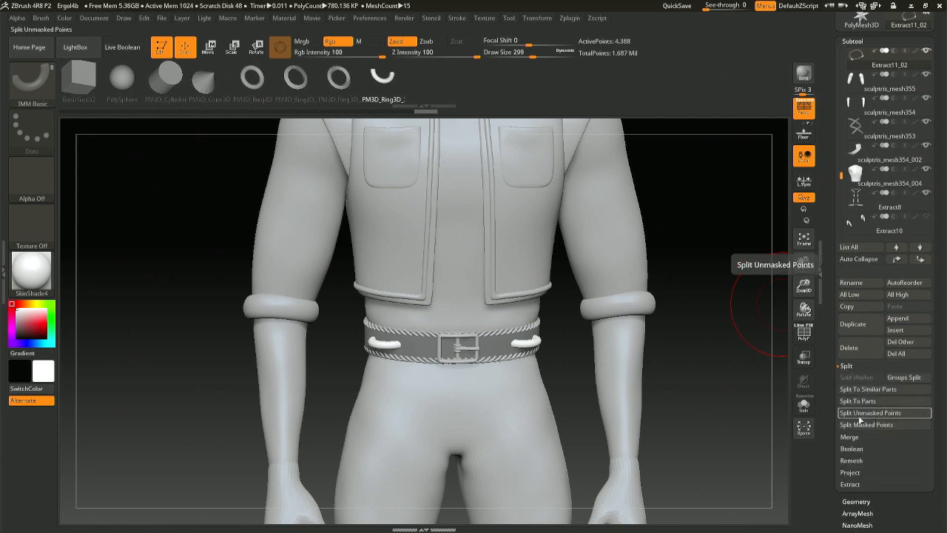
mouse_move(556, 398)
mouse_down()
mouse_move(486, 382)
mouse_move(497, 349)
mouse_up()
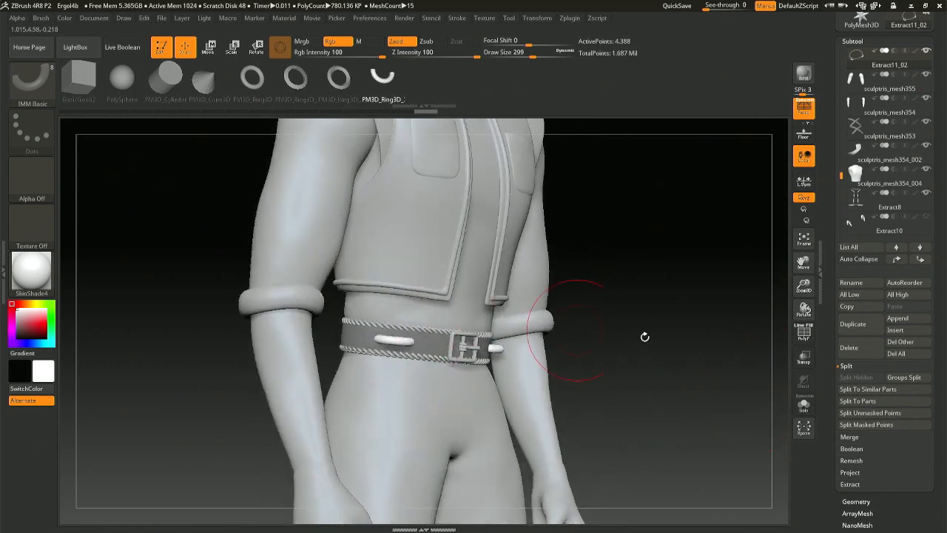
click(869, 424)
drag(660, 406, 740, 408)
drag(458, 443, 508, 360)
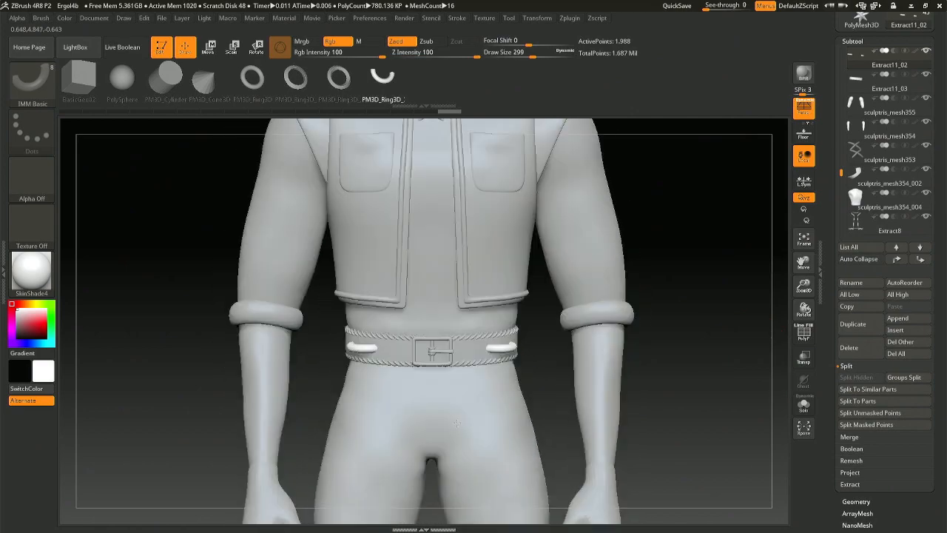
Save the project as Ergol4b.ZPR and move the file into the Ergol folder, replacing the existing copy.
key(ctrl+s)
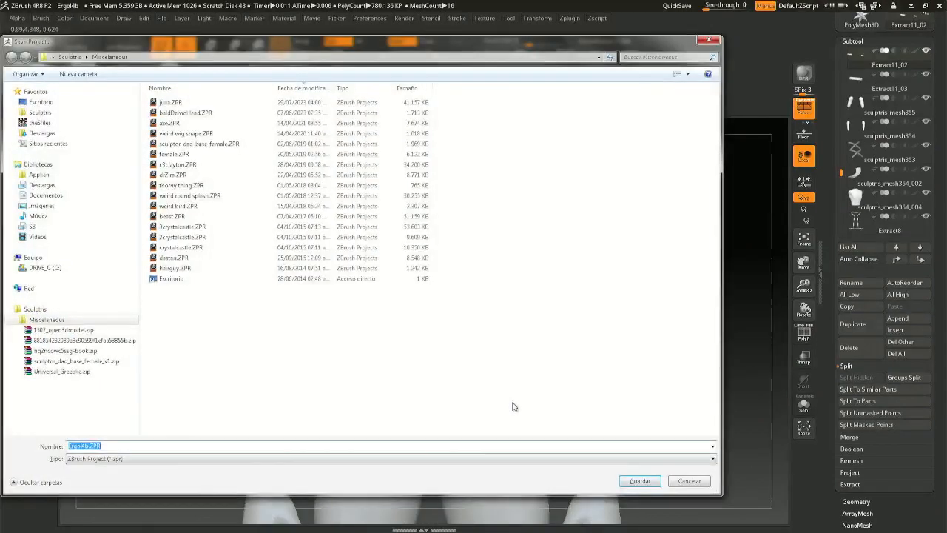
key(Return)
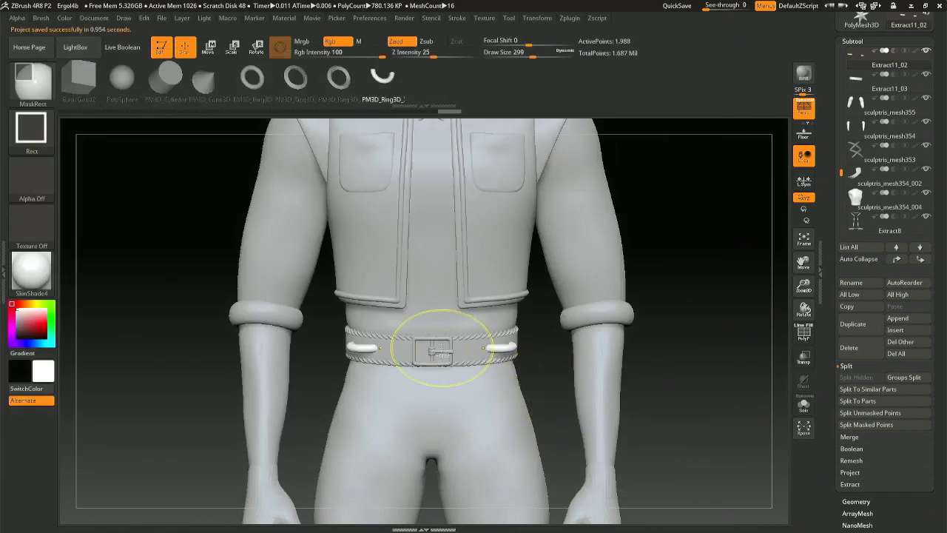
key(ctrl+s)
drag(168, 105, 80, 114)
click(90, 114)
mouse_move(167, 104)
mouse_down()
mouse_move(207, 116)
mouse_move(192, 176)
mouse_up()
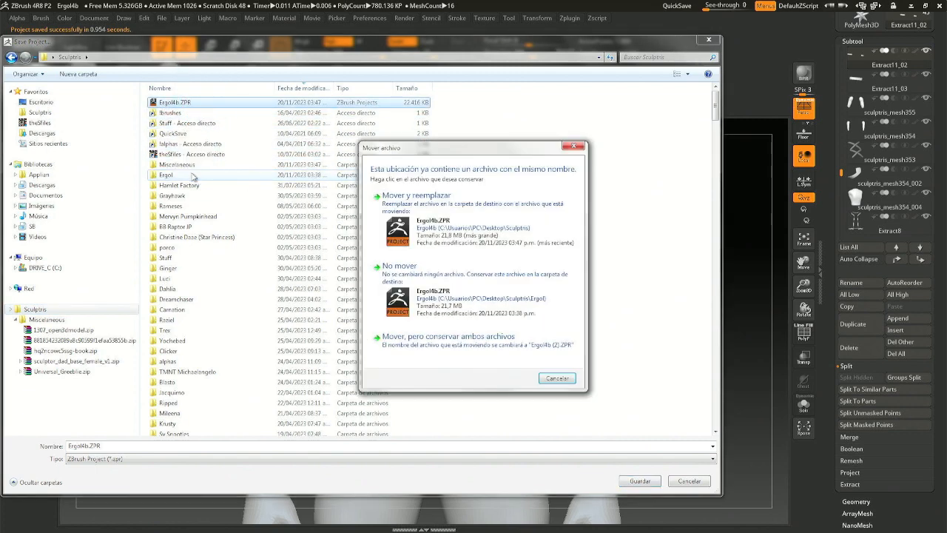
click(548, 235)
click(705, 39)
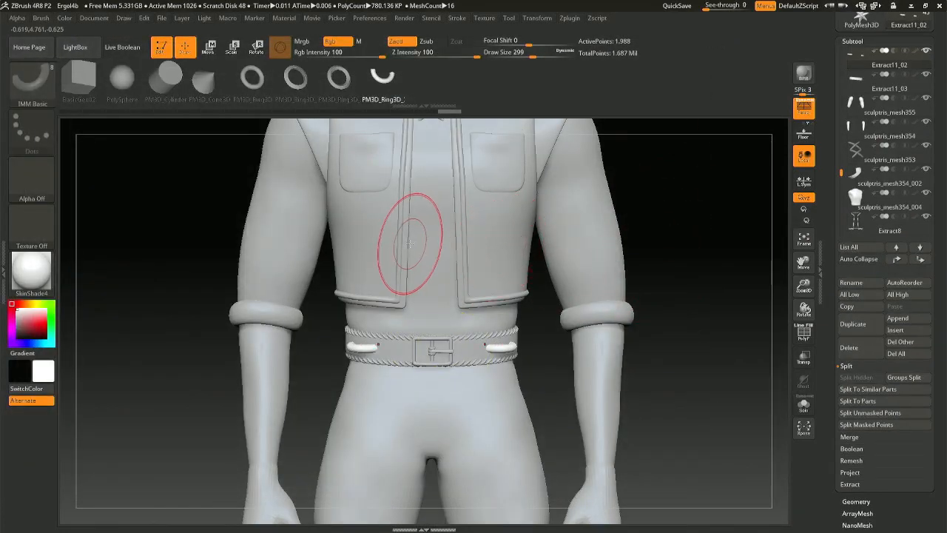
Load the IMM Ind. Parts, IMM MachineParts, IMM ModelKit and IMM Parts brushes in turn to browse their insert meshes.
key(b)
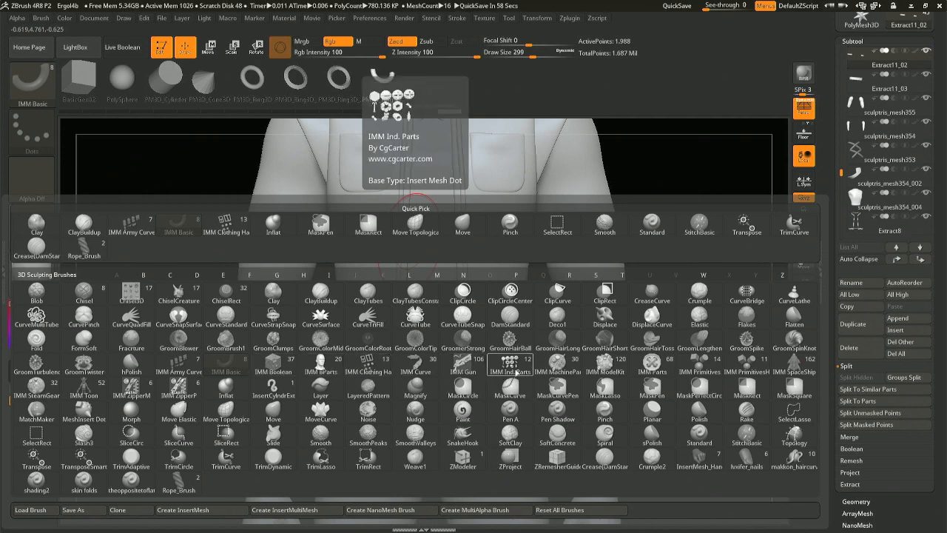
click(518, 370)
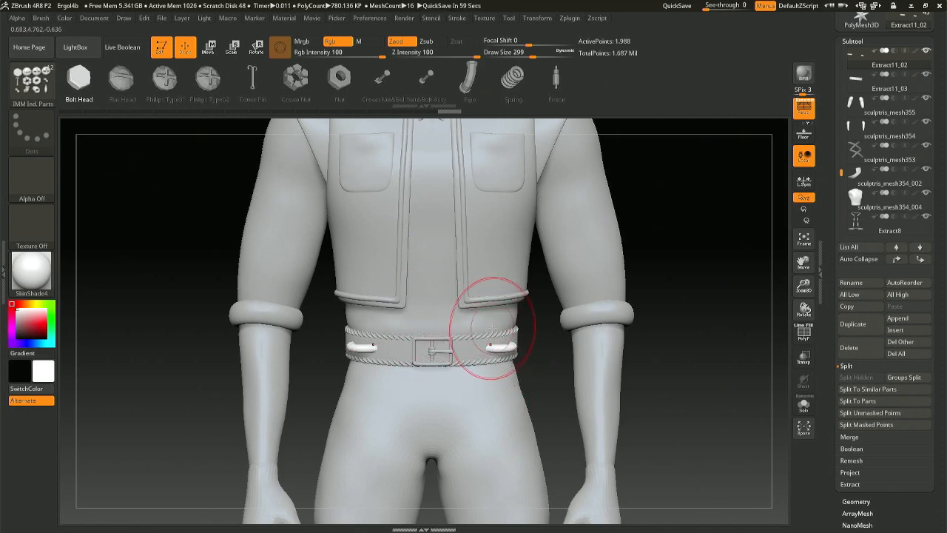
key(b)
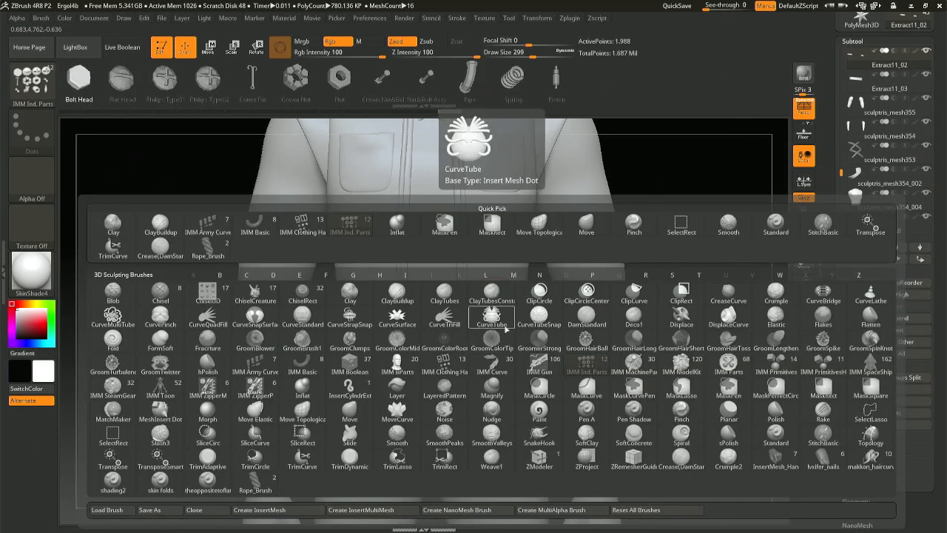
click(644, 358)
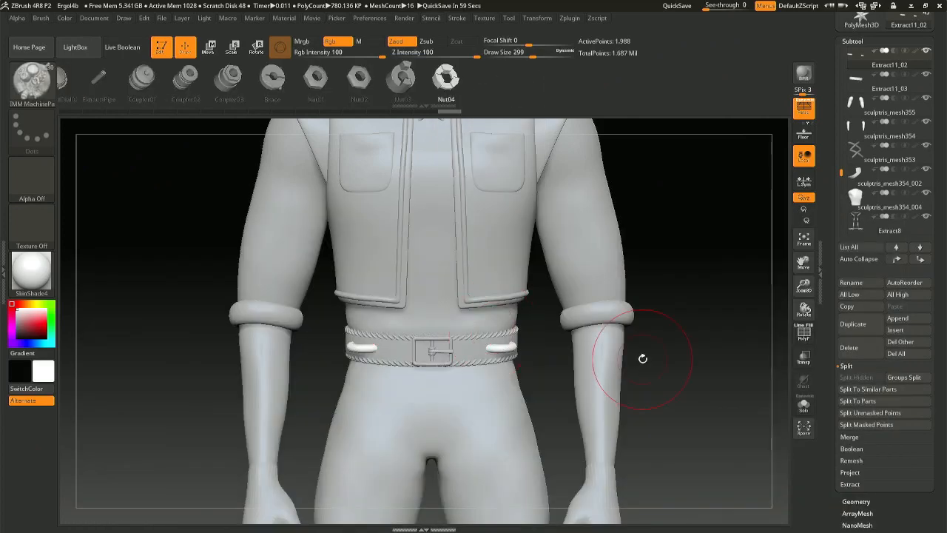
key(b)
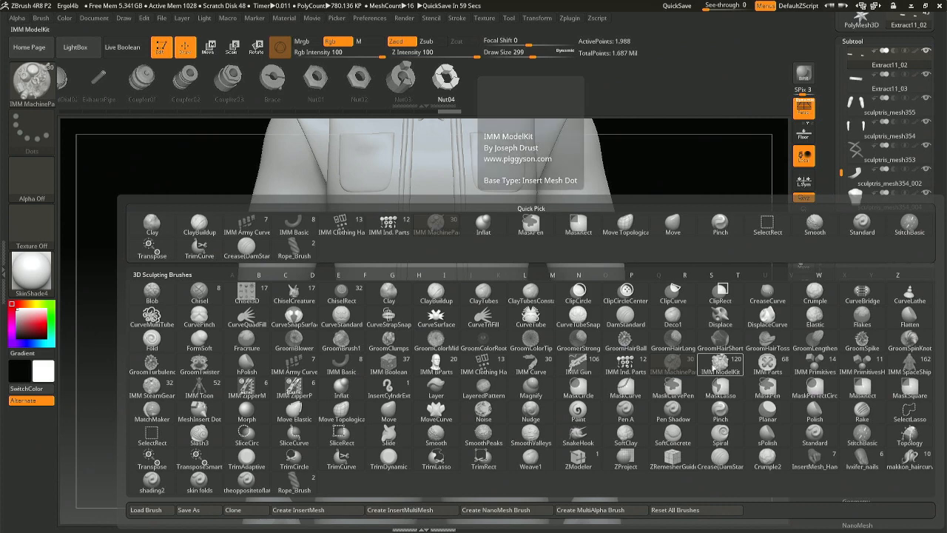
click(720, 362)
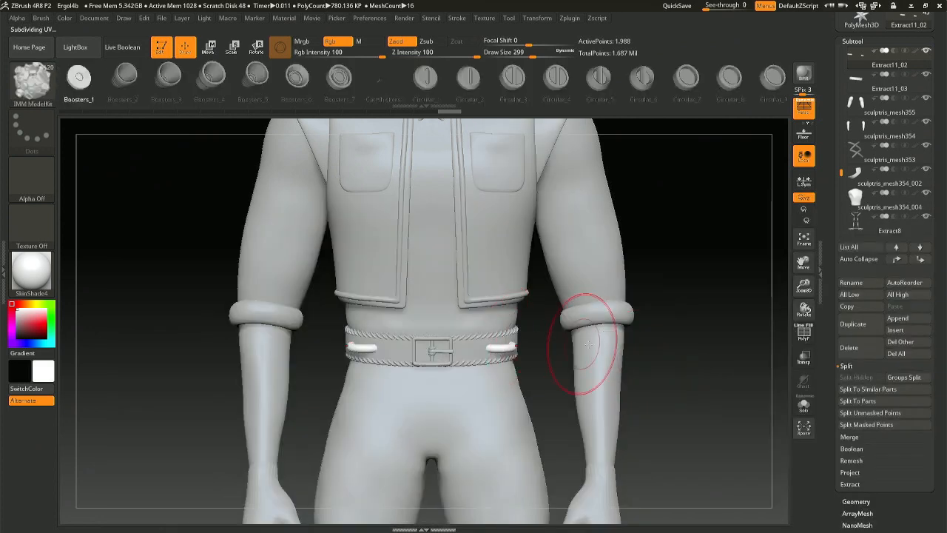
key(b)
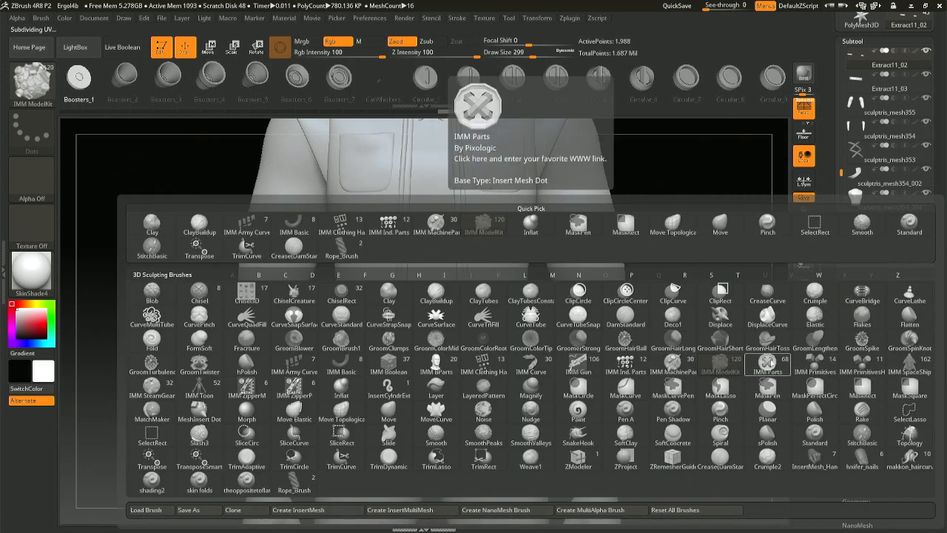
click(777, 364)
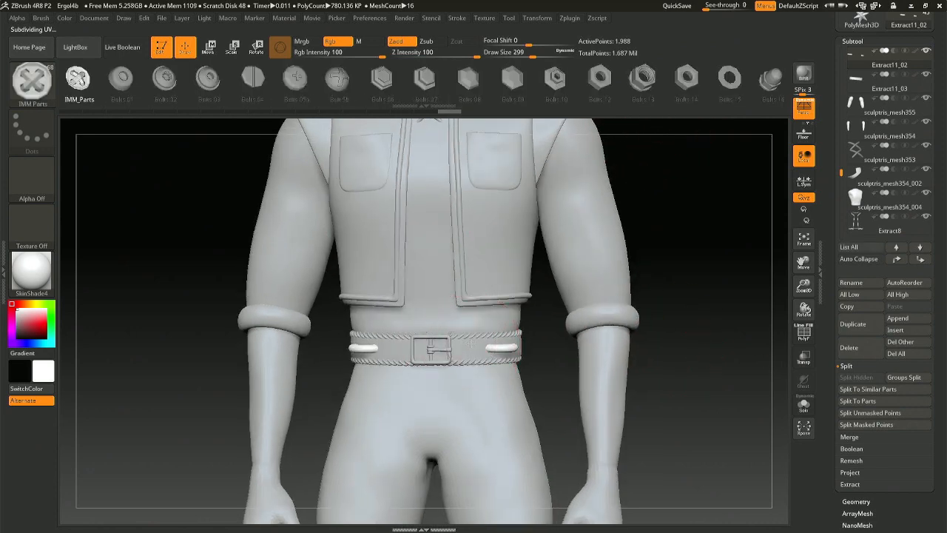
Try mirrored IMM_Parts pieces at draw size 120 beside the buckle and on the sleeve cuffs, undo both, and switch to MeshInsert Dot.
key(space)
mouse_move(460, 342)
mouse_down()
mouse_move(452, 346)
mouse_move(484, 363)
mouse_up()
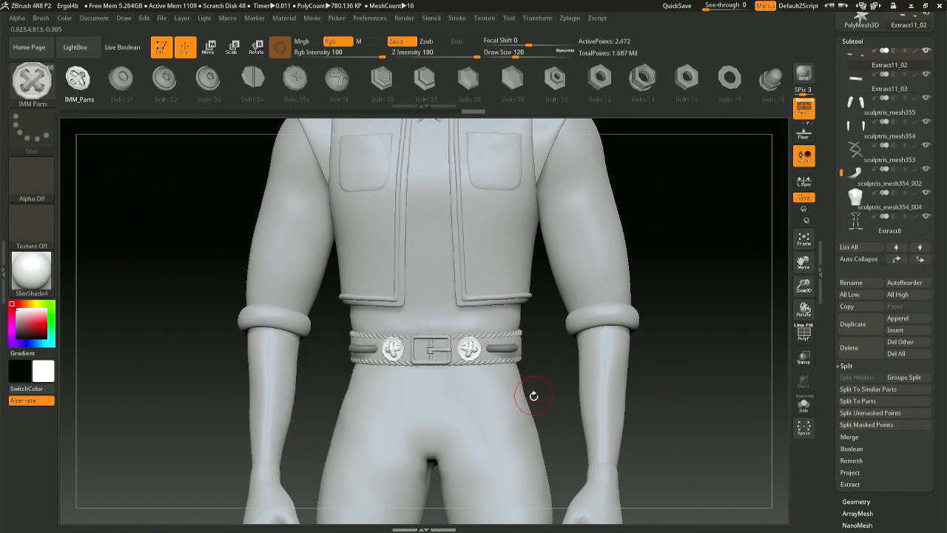
key(ctrl+z)
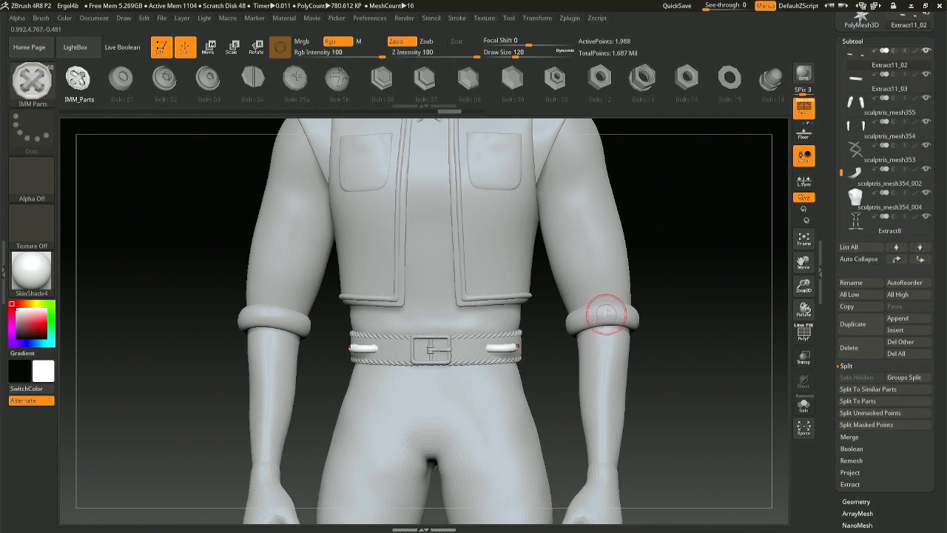
drag(607, 311, 637, 319)
drag(668, 398, 630, 397)
key(ctrl)
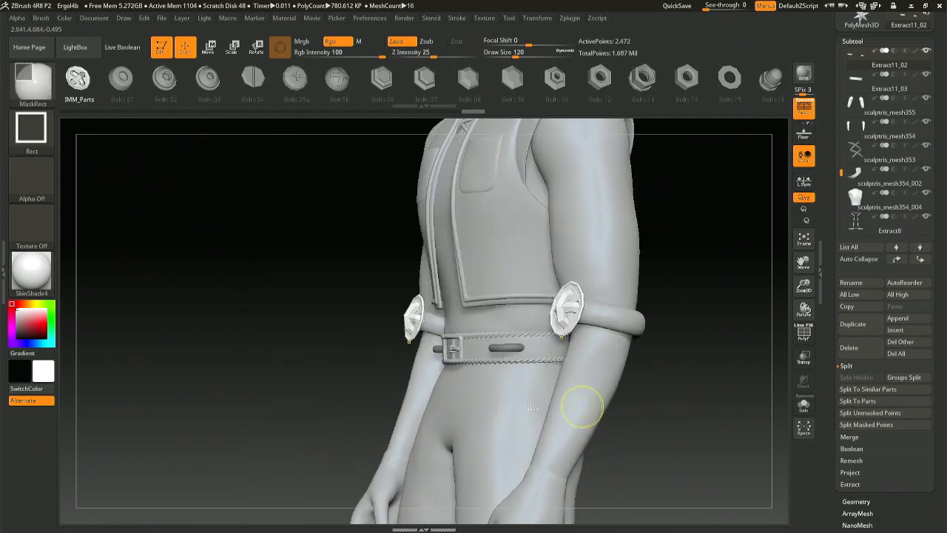
mouse_move(427, 384)
right_down()
mouse_move(468, 389)
mouse_move(476, 417)
right_up()
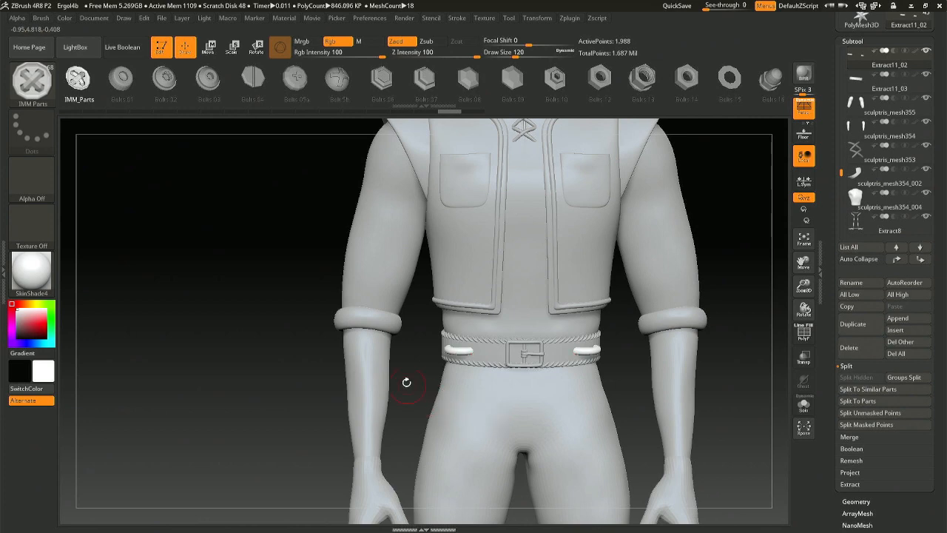
key(b)
key(m)
key(d)
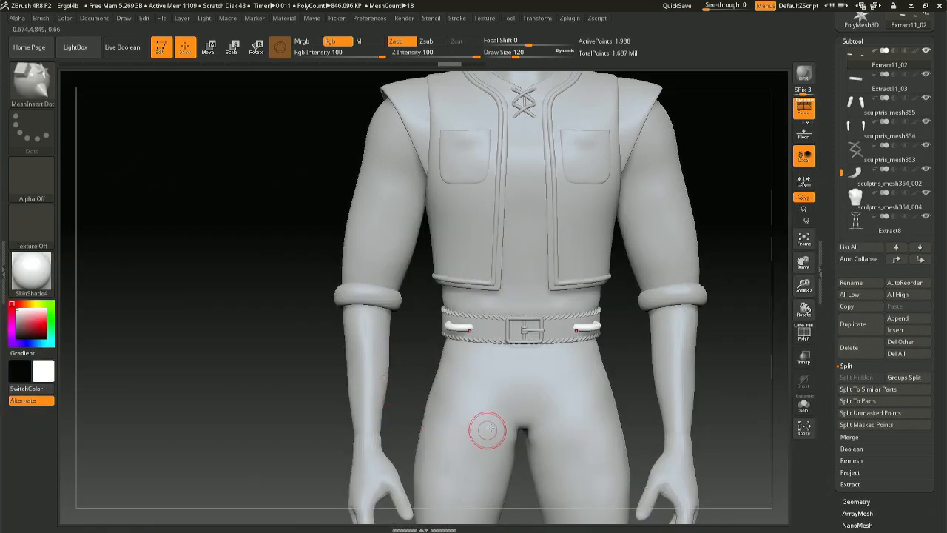
Save the project in the Sculptris > Ergol folder, overwriting Ergol4b.ZPR.
alt+right_drag(509, 388, 501, 464)
key(ctrl+s)
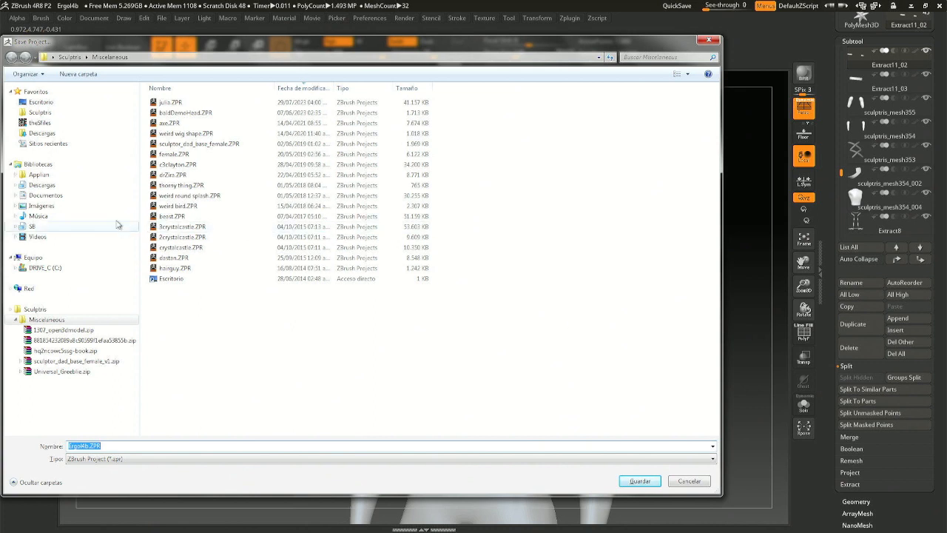
click(40, 112)
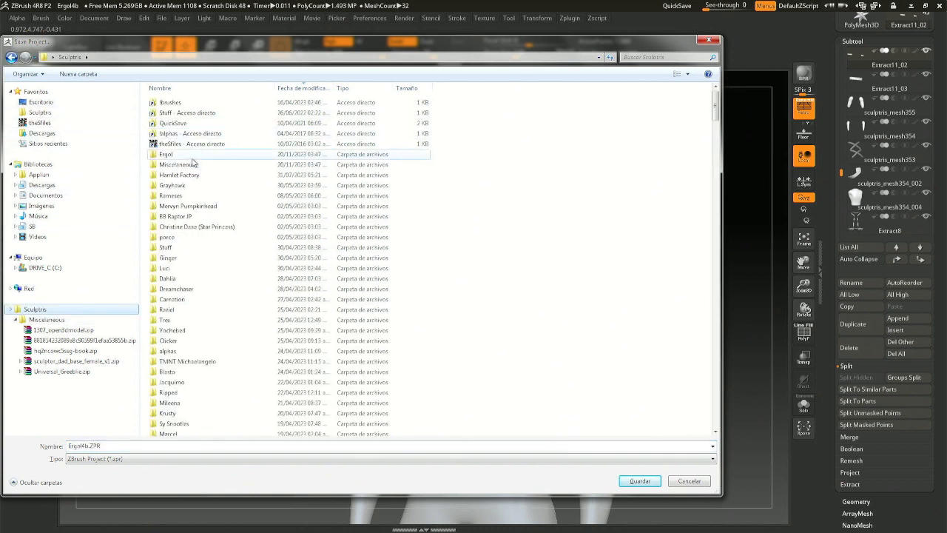
double_click(170, 154)
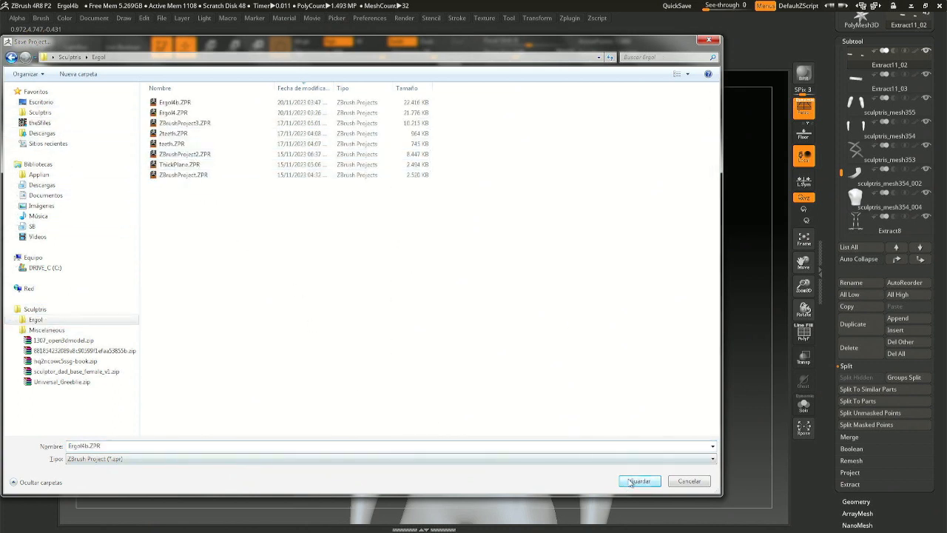
click(638, 481)
click(493, 271)
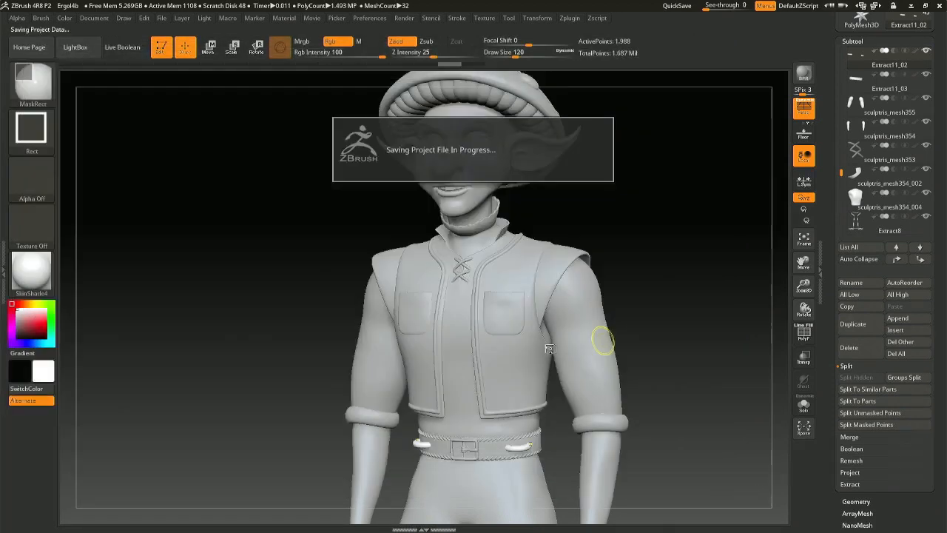
Make the trousers the active subtool and choose the skin folds brush.
ctrl+right_drag(547, 384, 544, 237)
alt+right_drag(535, 347, 510, 307)
alt+click(510, 308)
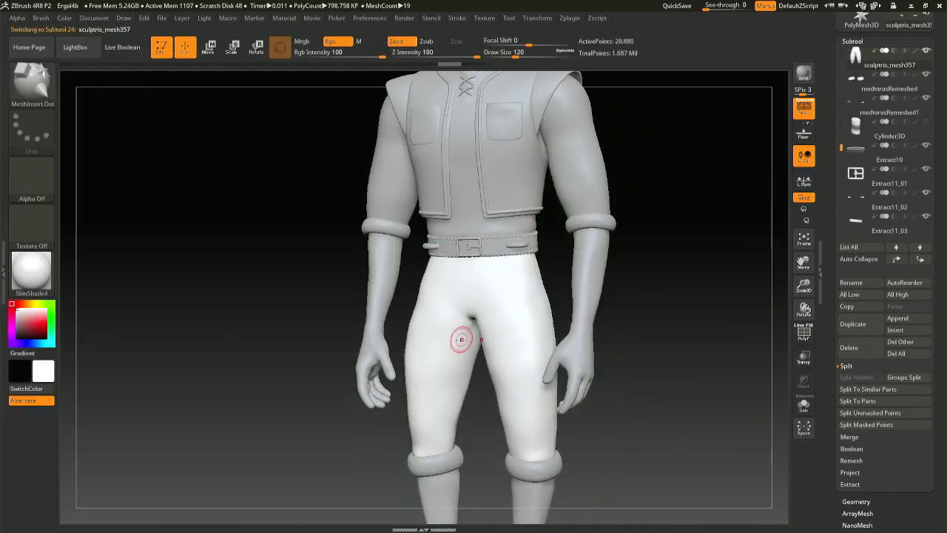
key(b)
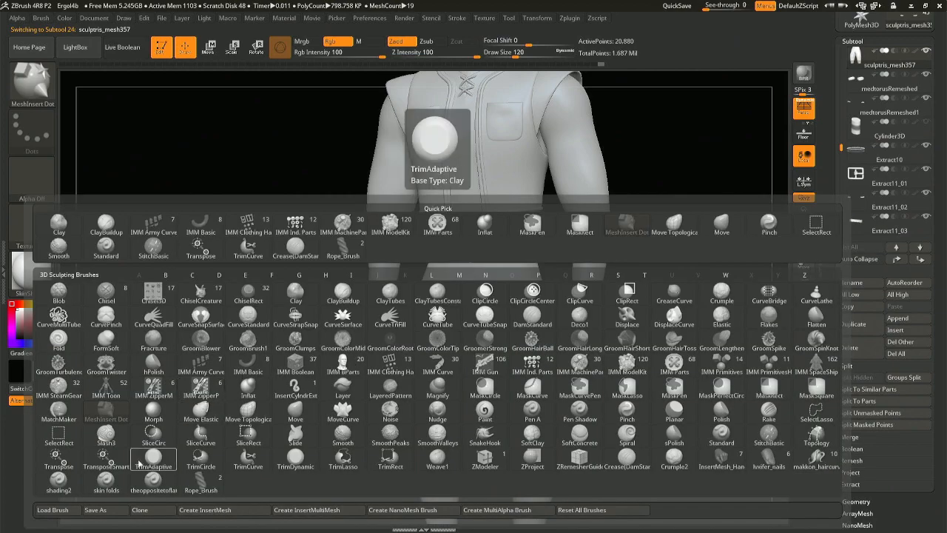
click(104, 482)
Import the Fold_013 PSD from the Sculptris > alphas > Fold_Alphas folder as the skin folds brush's alpha.
click(36, 182)
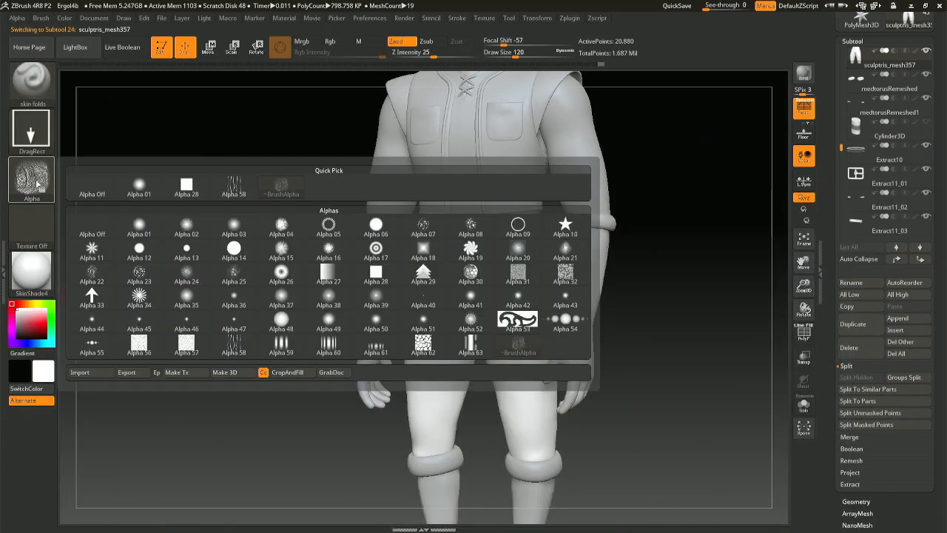
click(80, 372)
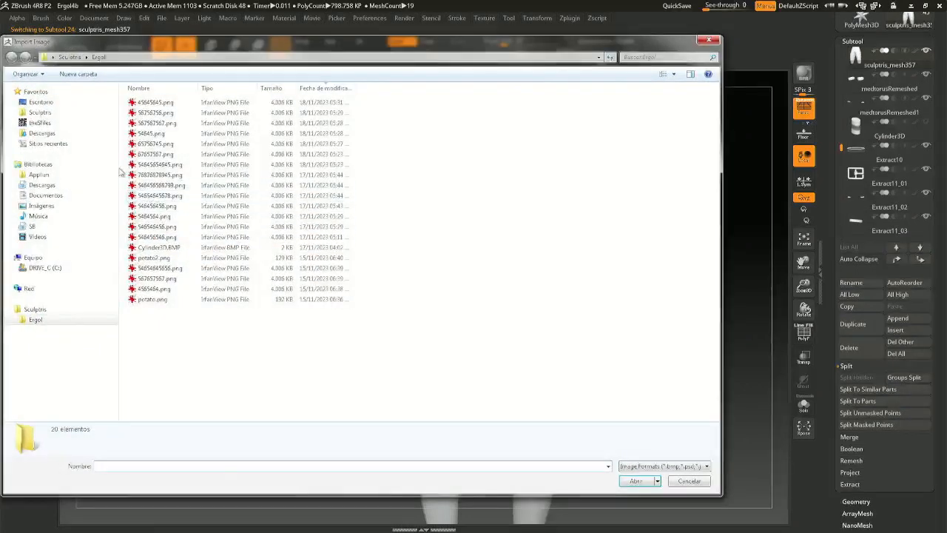
click(42, 102)
click(40, 111)
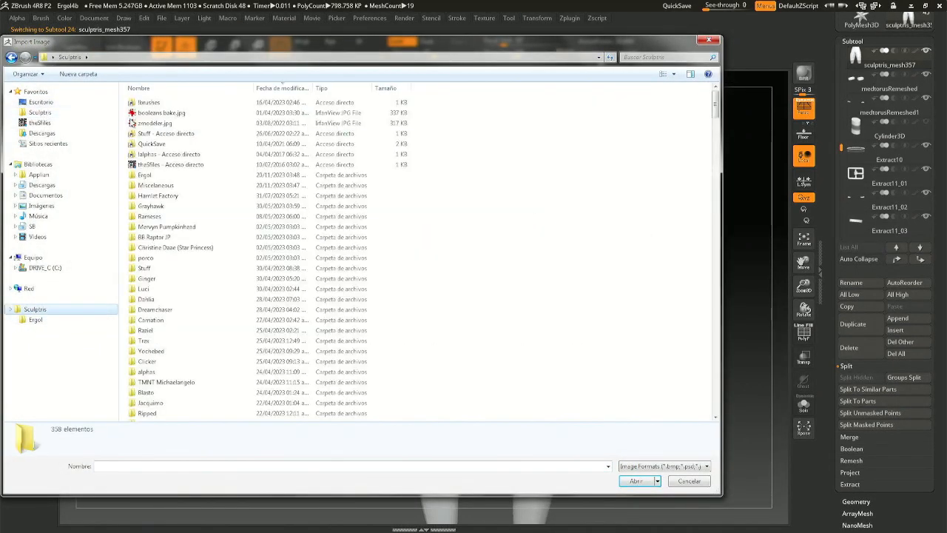
double_click(167, 155)
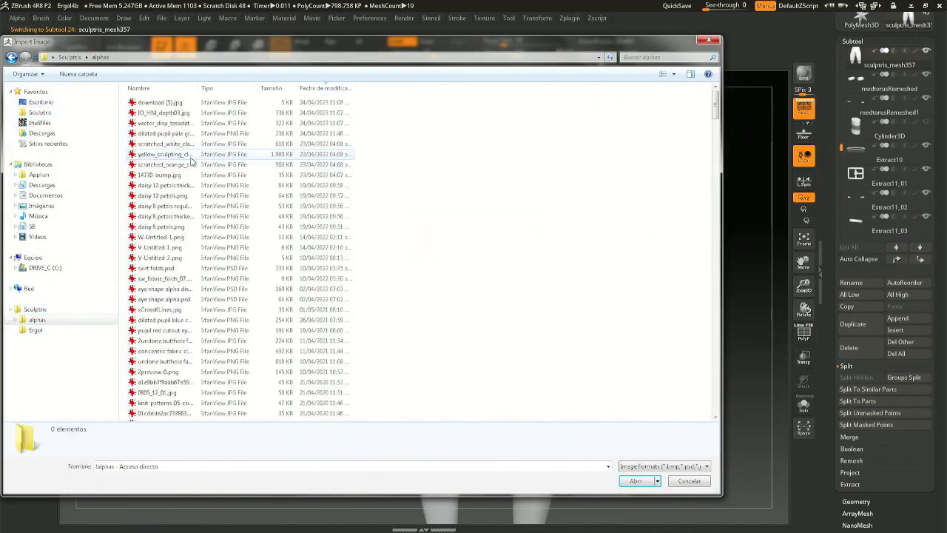
click(185, 164)
key(End)
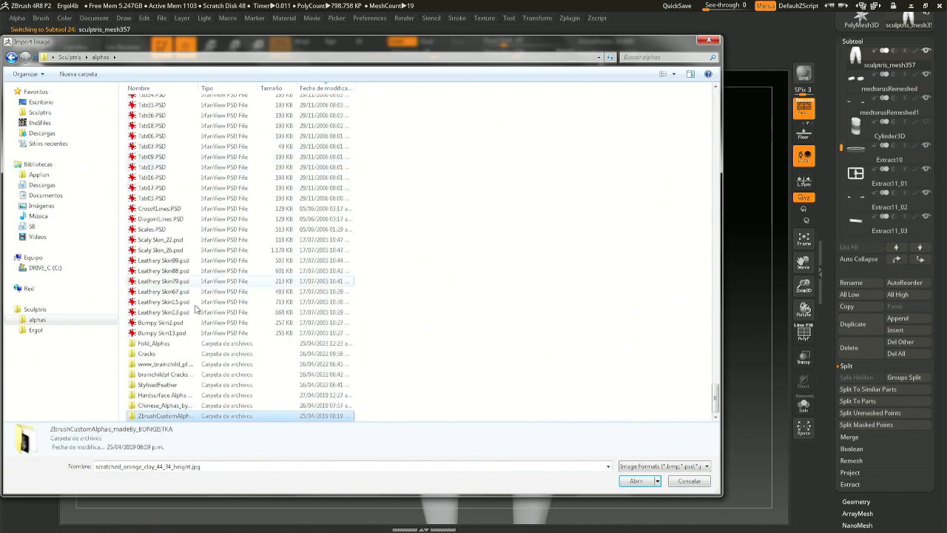
double_click(170, 344)
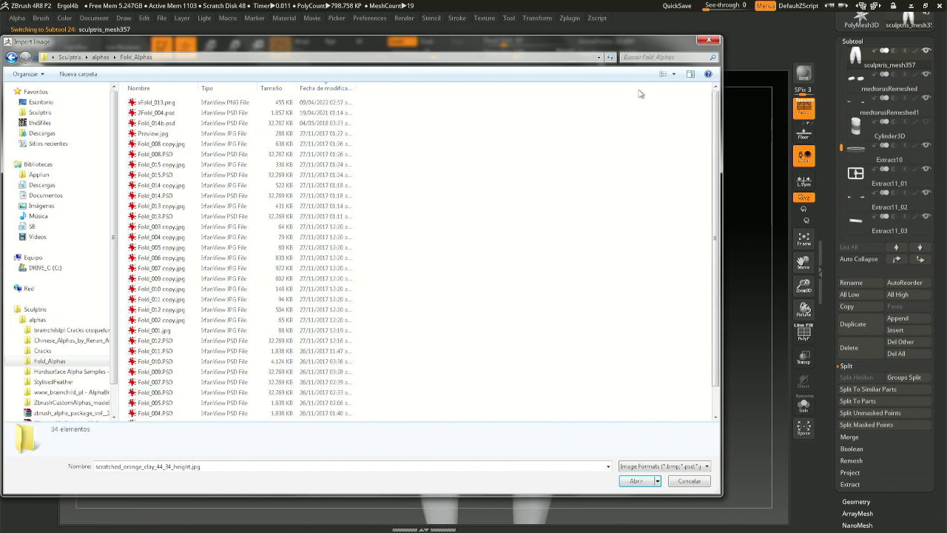
click(665, 75)
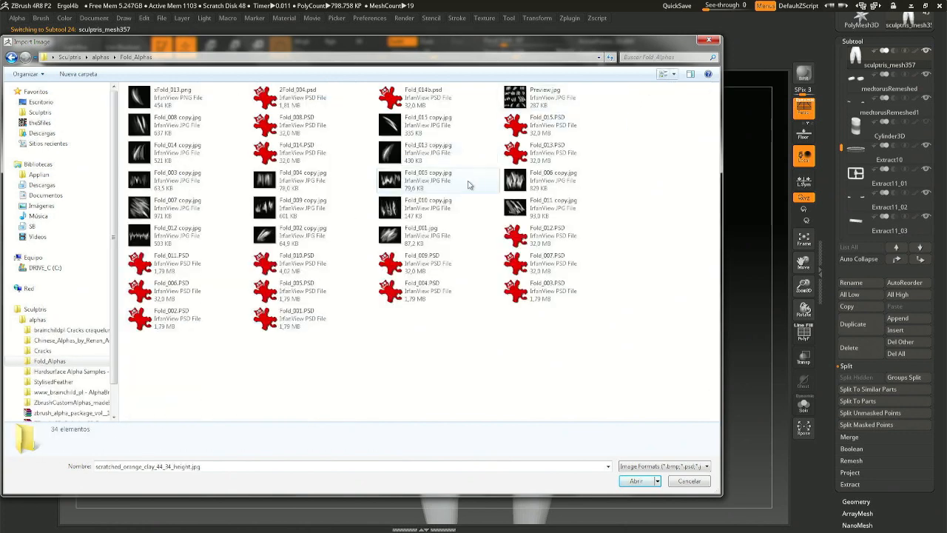
double_click(516, 152)
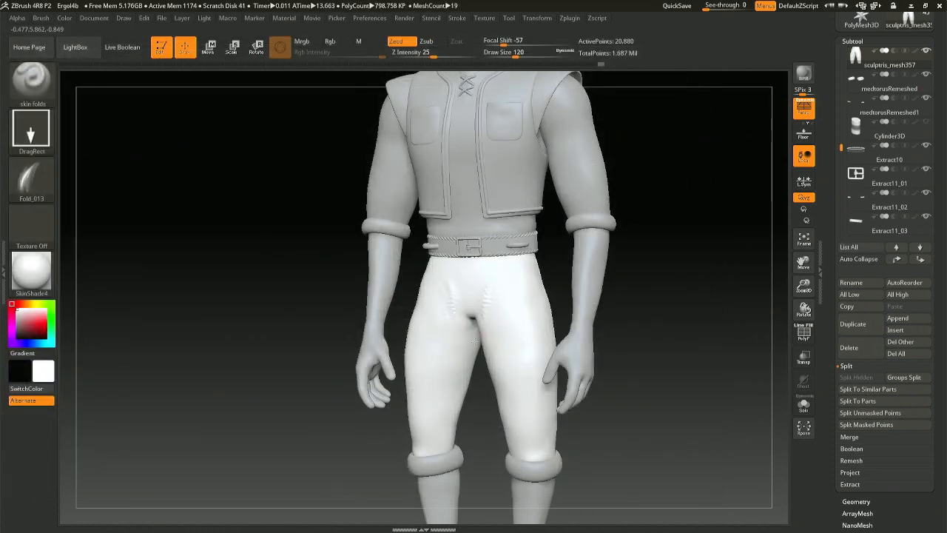
Undo the test fold, subdivide the trousers once, and try a mirrored fold beside the crotch.
key(ctrl+z)
key(ctrl+d)
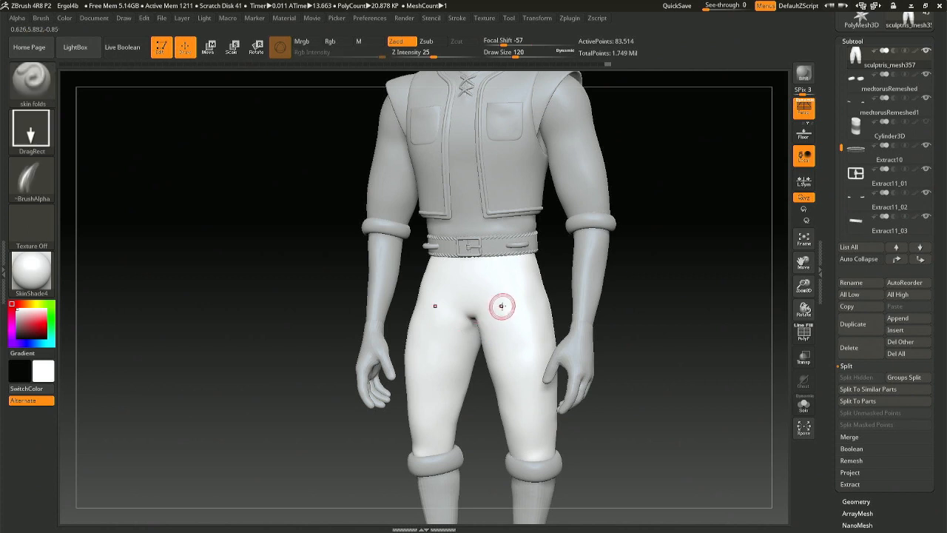
drag(487, 345, 479, 344)
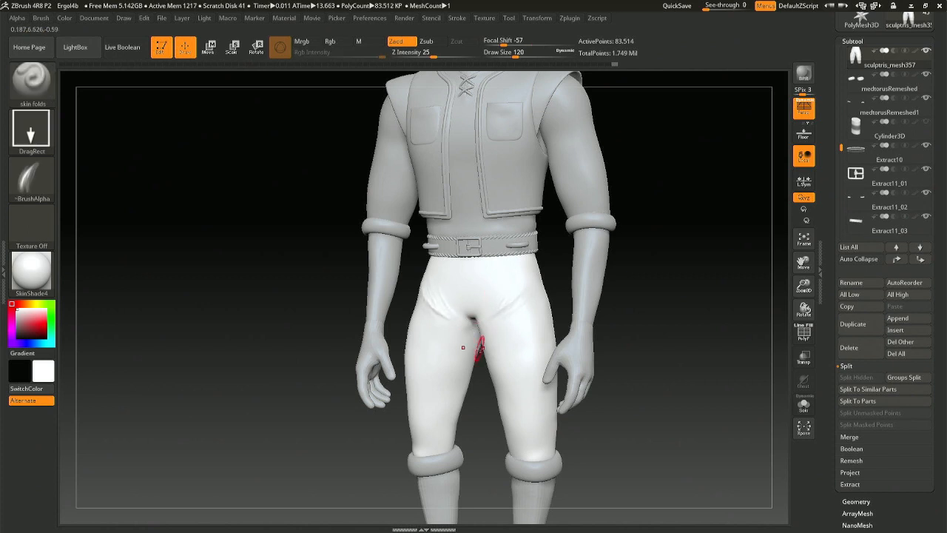
shift+right_drag(480, 344, 501, 333)
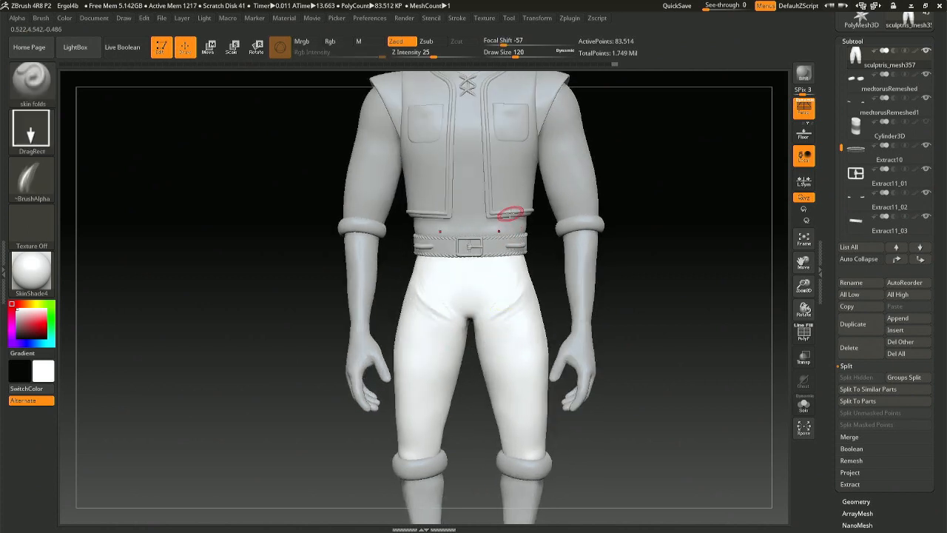
key(ctrl+z)
Set Z Intensity to 56, Focal Shift to 1 and Draw Size to 197 while testing mirrored folds around the trousers' crotch.
drag(435, 56, 455, 55)
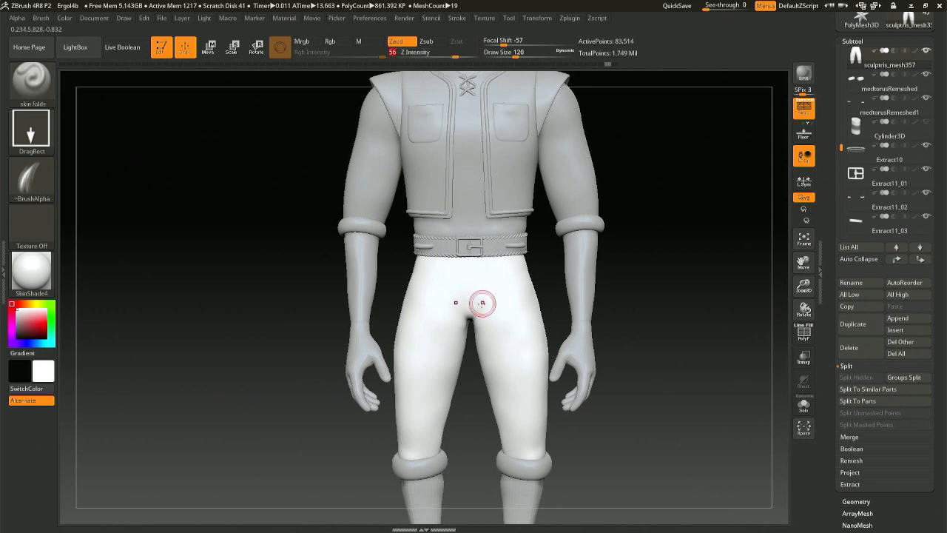
drag(481, 303, 510, 300)
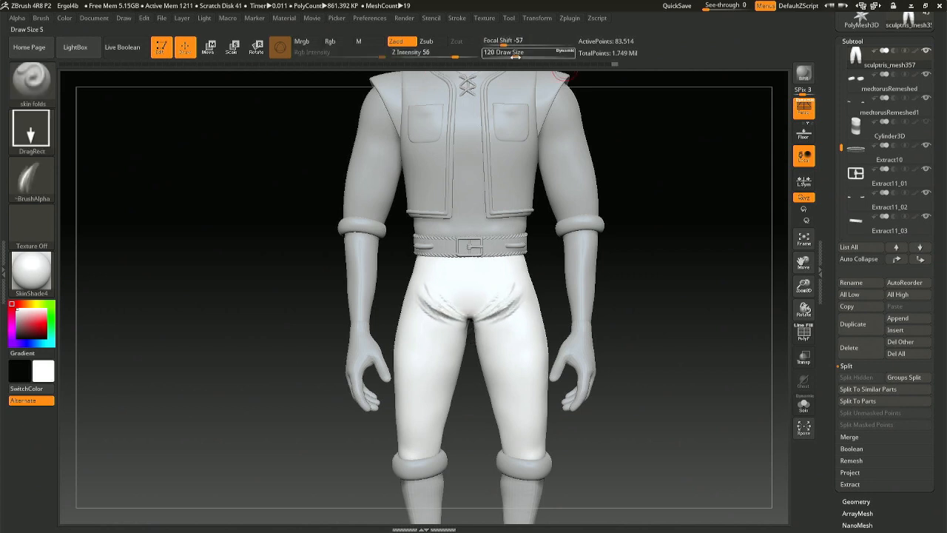
drag(525, 43, 531, 44)
key(ctrl+z)
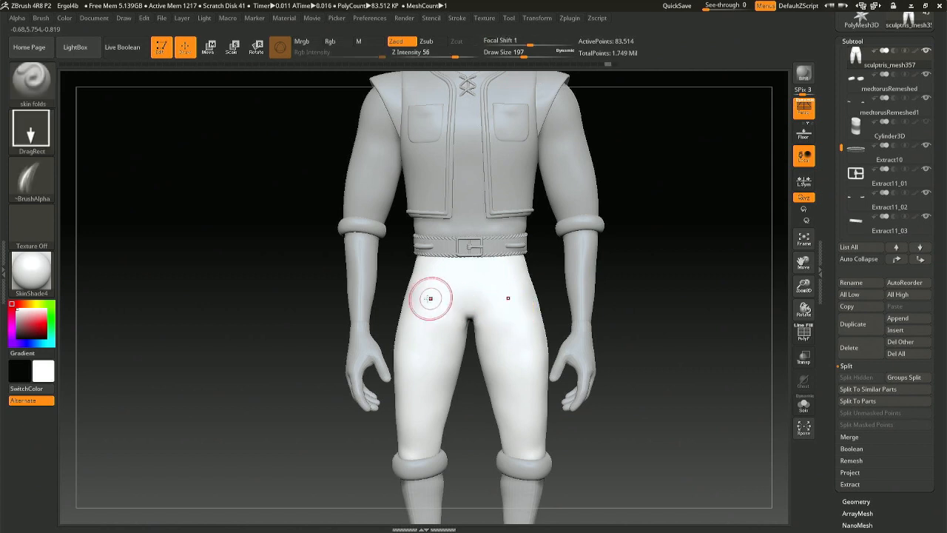
key(ctrl+z)
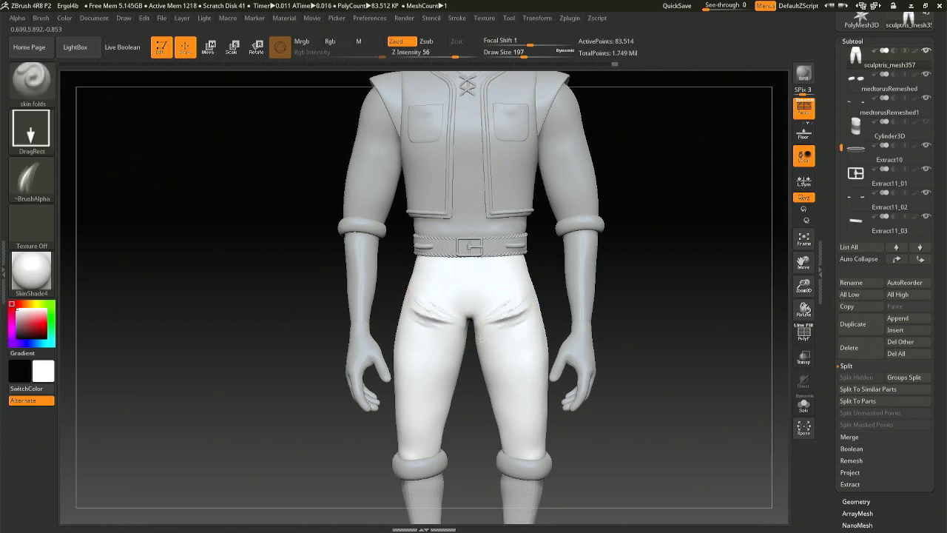
drag(480, 338, 478, 333)
key(ctrl+z)
drag(506, 298, 486, 336)
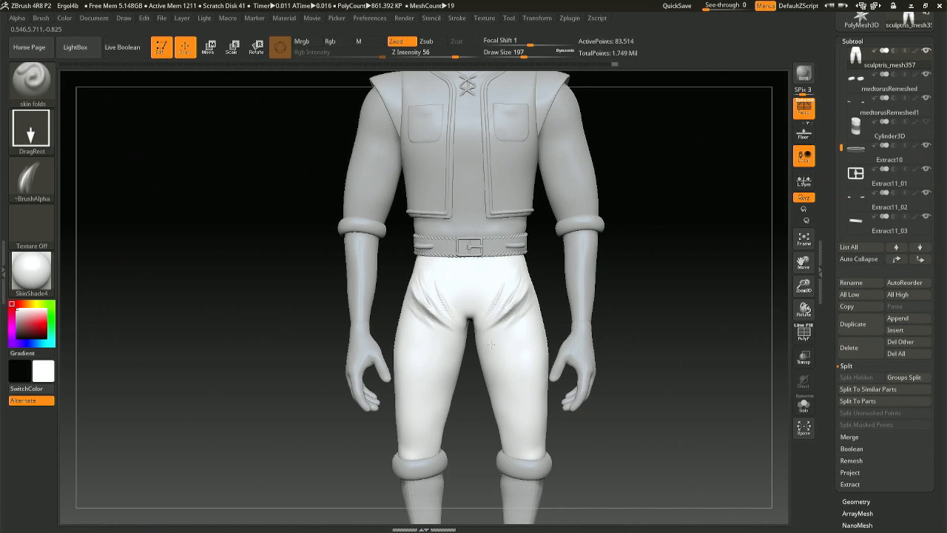
Lower Z Intensity to 32 and rework the mirrored folds across the trousers' hips and upper thighs.
drag(651, 341, 577, 326)
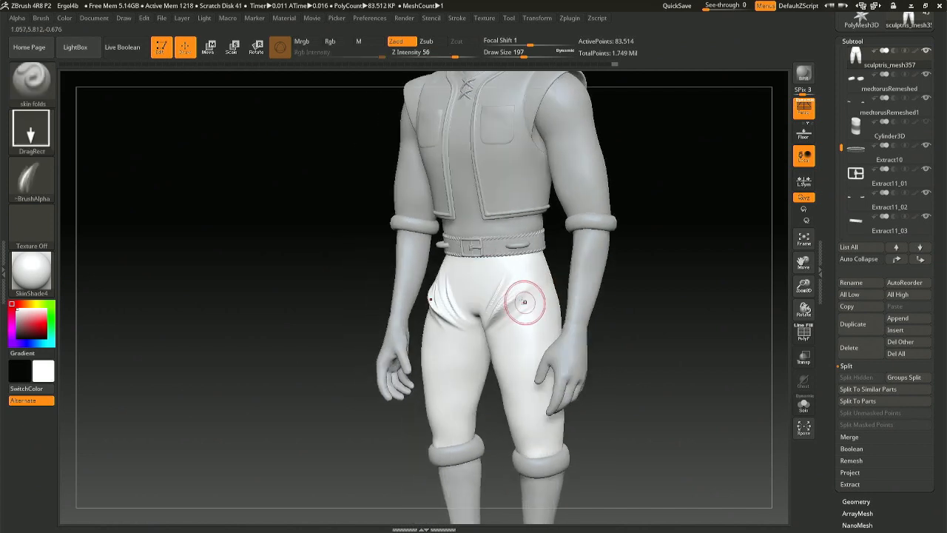
drag(453, 57, 443, 58)
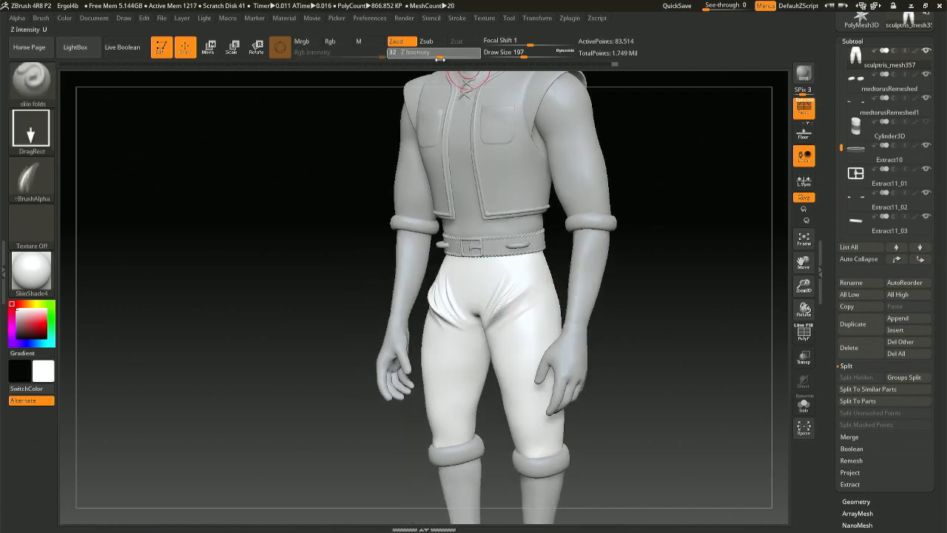
key(ctrl+z)
drag(482, 343, 490, 341)
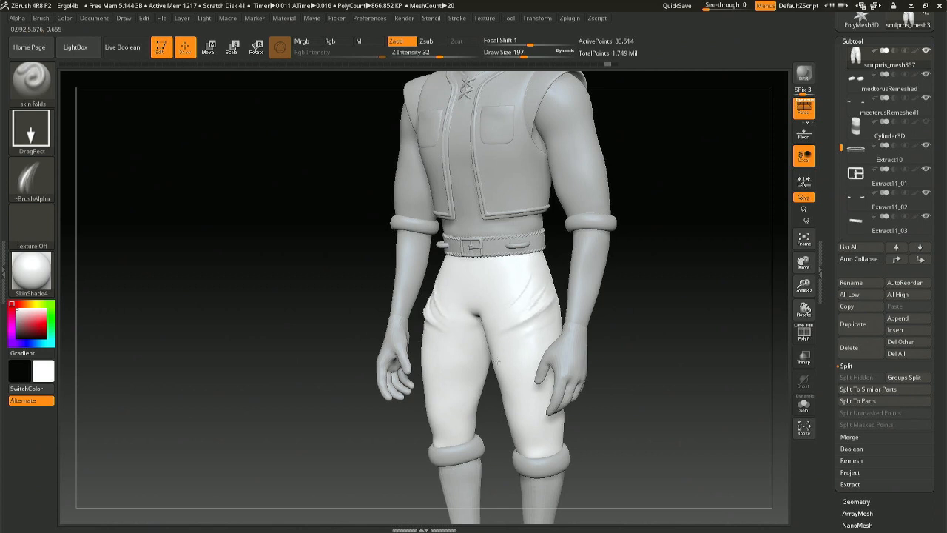
right_drag(511, 329, 550, 293)
key(ctrl+z)
drag(420, 291, 438, 297)
key(ctrl+z)
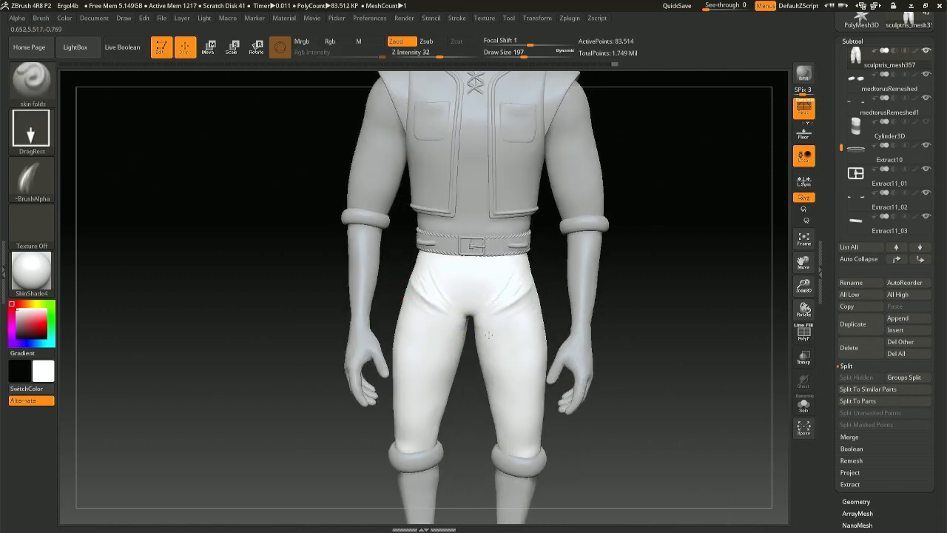
drag(489, 336, 483, 344)
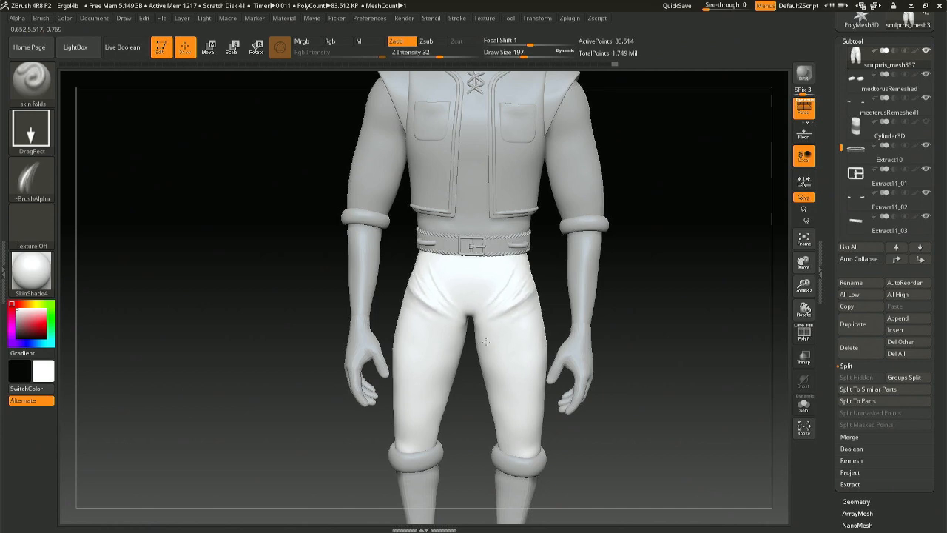
Make the shirt the active subtool, isolate it, and stamp mirrored folds along its lower sides before showing all parts again.
mouse_move(485, 342)
right_down()
mouse_move(434, 334)
mouse_move(495, 324)
right_up()
alt+click(466, 214)
alt+right_drag(498, 201, 498, 265)
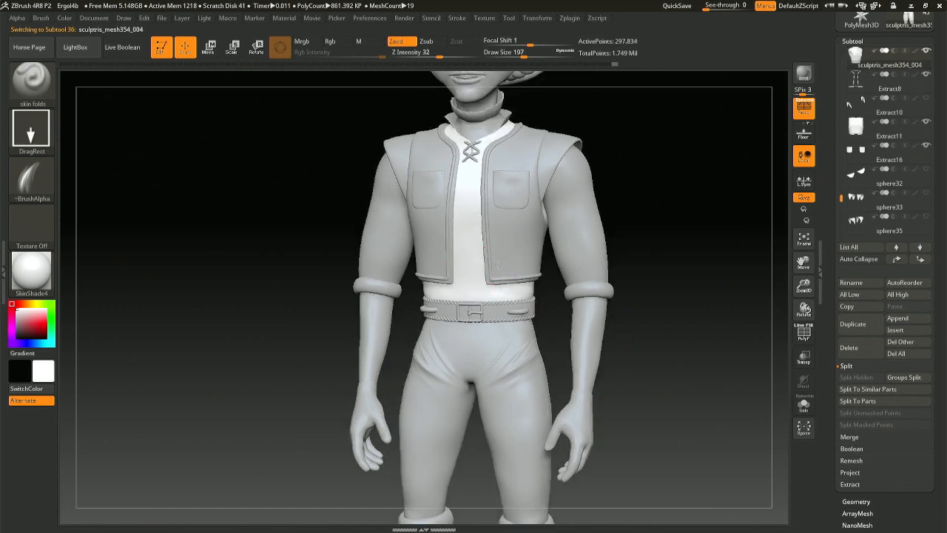
click(804, 403)
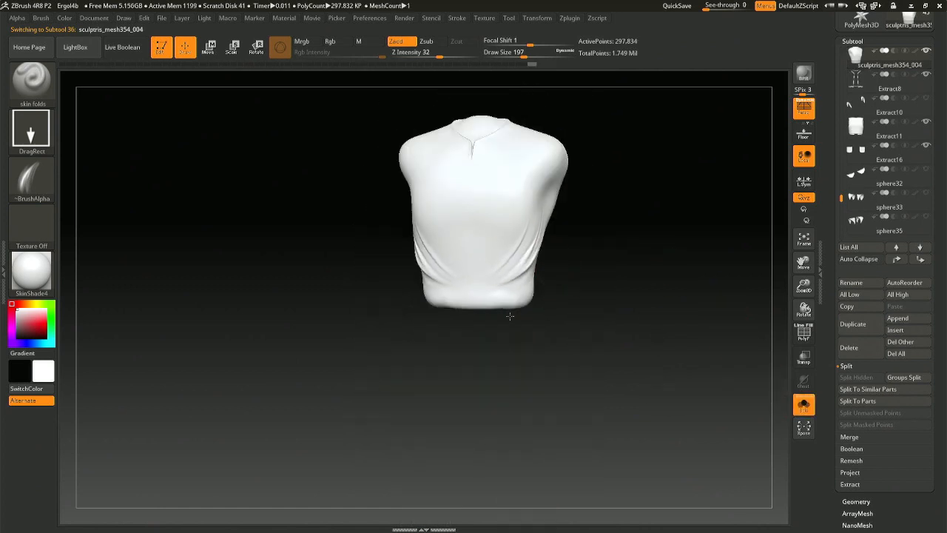
key(ctrl+z)
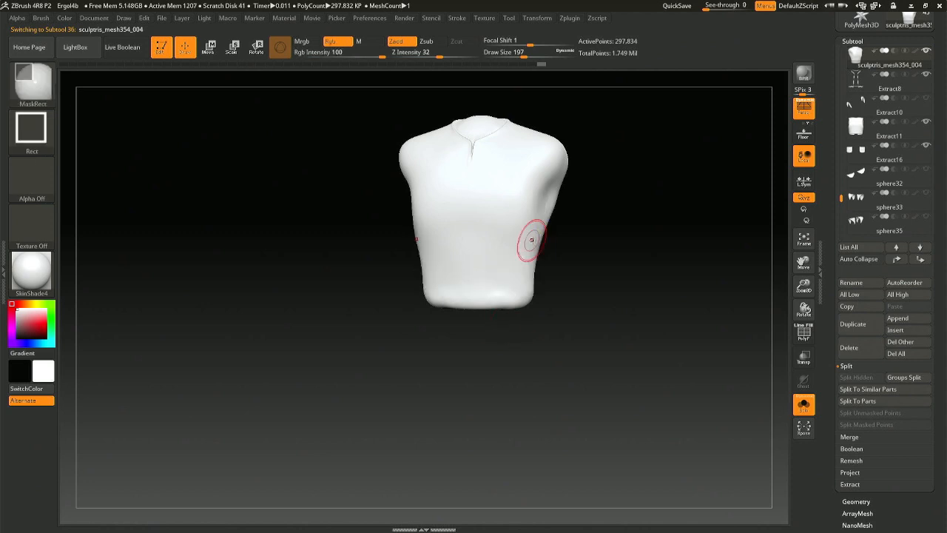
drag(536, 242, 503, 282)
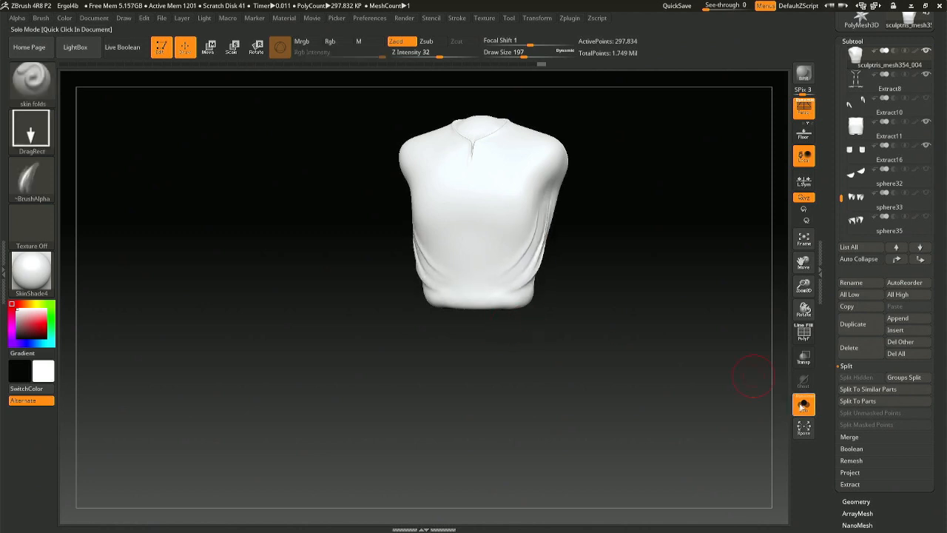
click(804, 403)
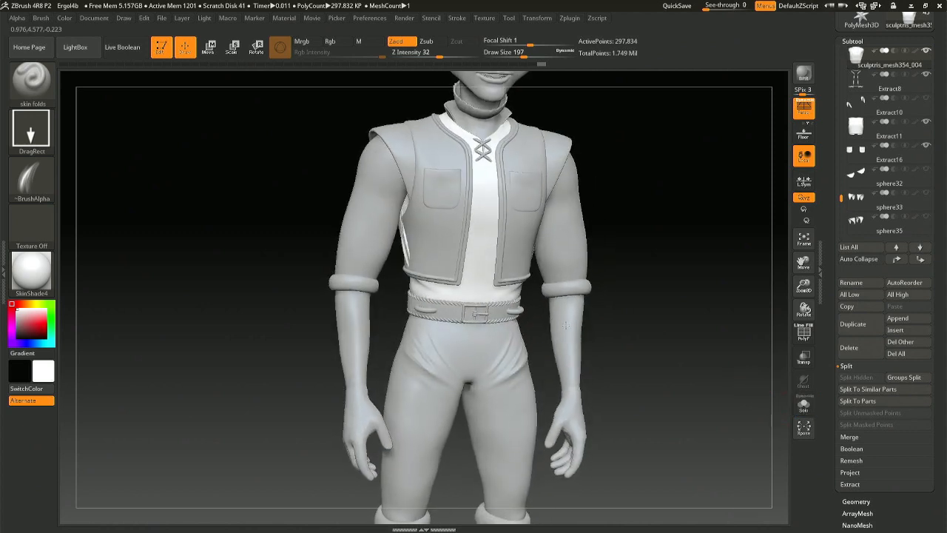
Undo the shirt's side folds and stamp smaller mirrored folds just above its hem, checking them with the shirt isolated.
key(ctrl)
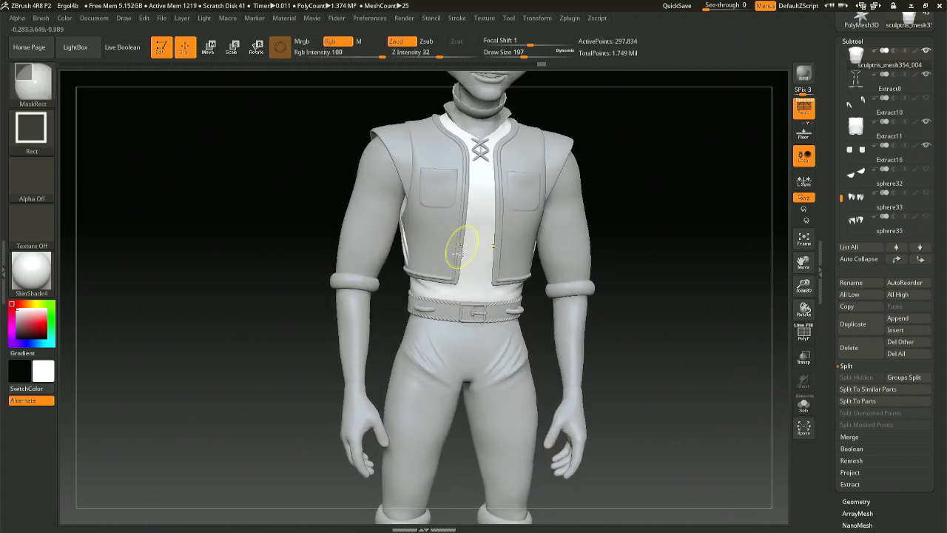
right_drag(526, 279, 526, 271)
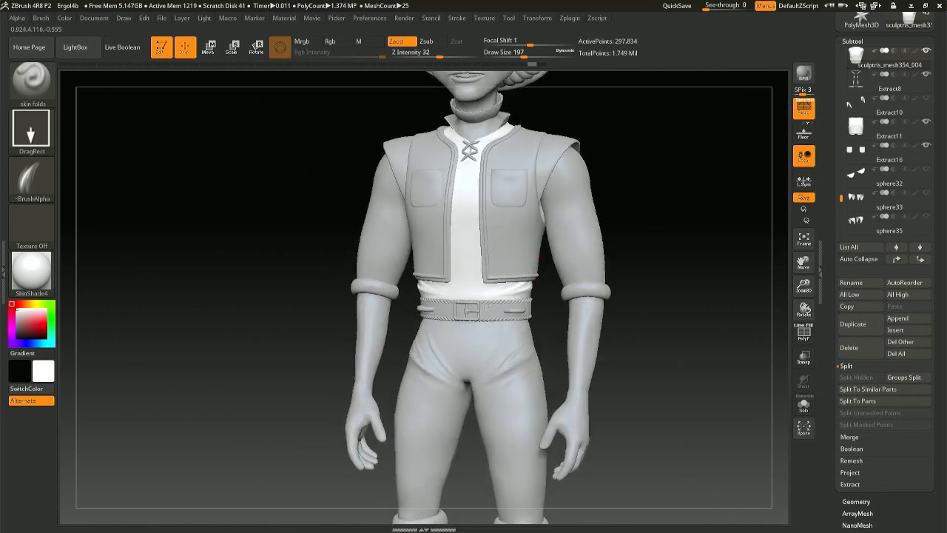
right_drag(588, 309, 544, 319)
click(808, 406)
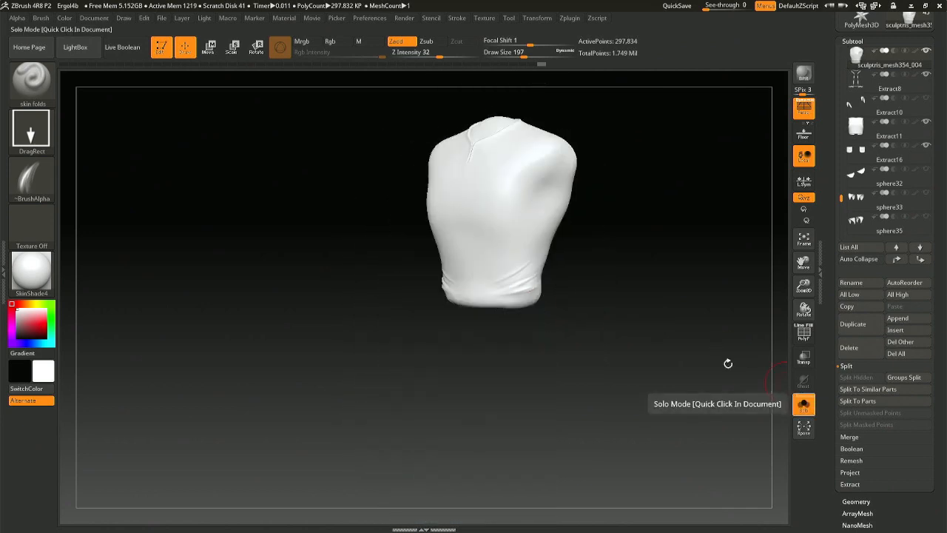
key(ctrl+z)
key(ctrl+z)
drag(527, 271, 505, 285)
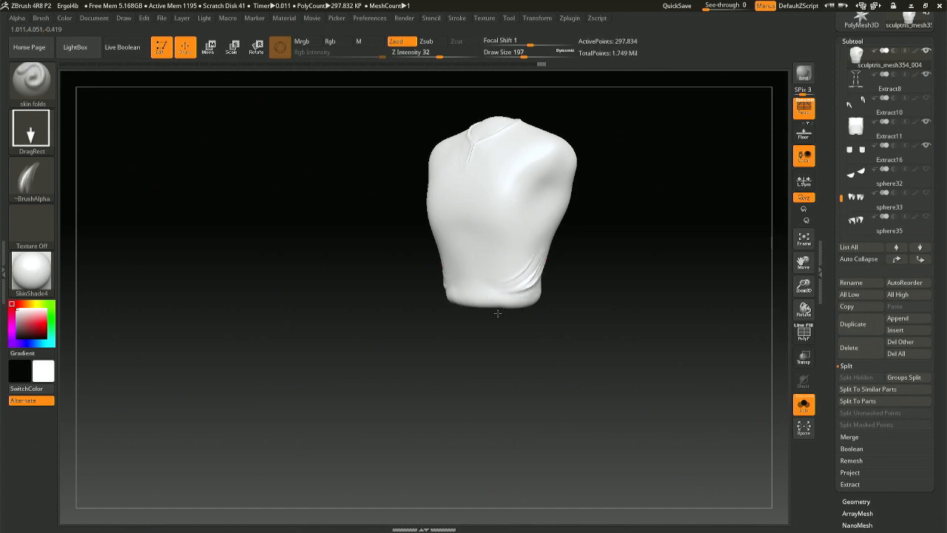
click(804, 404)
Make the trousers the active subtool again and undo their fold stamps.
right_drag(590, 316, 672, 303)
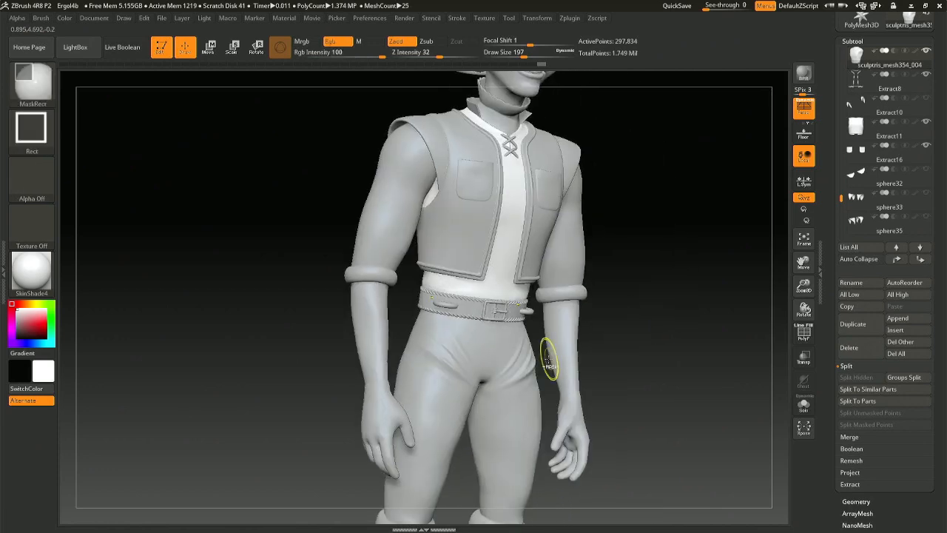
alt+click(483, 412)
mouse_move(604, 370)
right_down()
mouse_move(636, 379)
mouse_move(516, 317)
mouse_move(485, 288)
mouse_move(475, 235)
right_up()
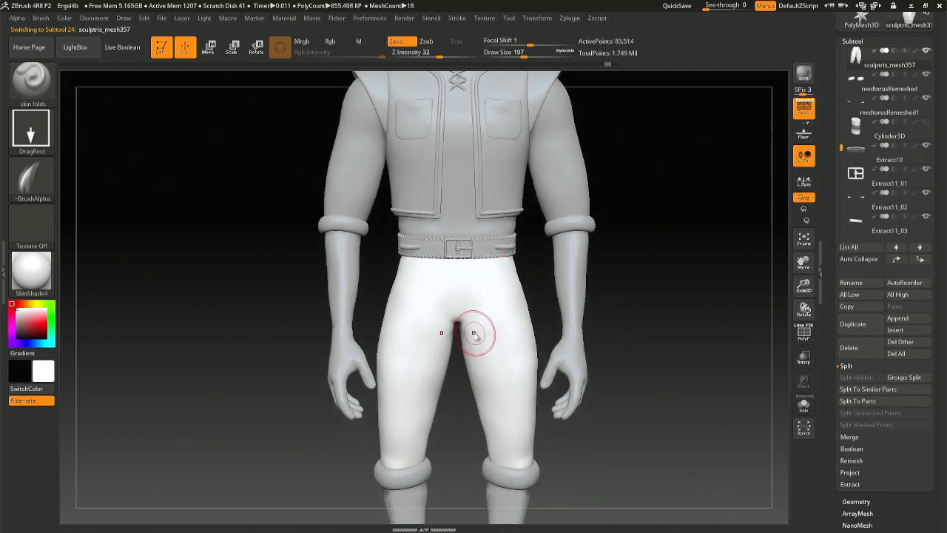
Choose the CurveStrapSnap brush and try to draw a strap along the trousers' centre front between the crotch and the belt.
key(b)
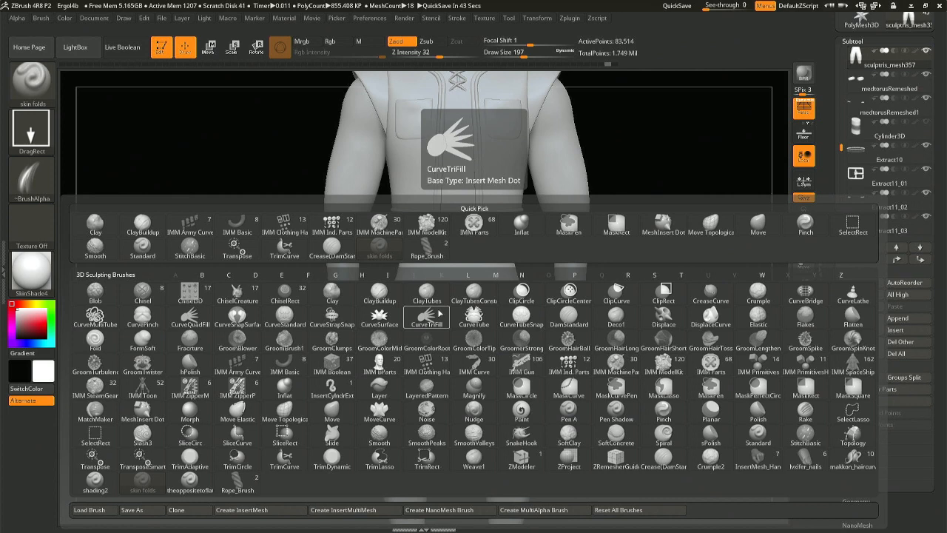
click(330, 317)
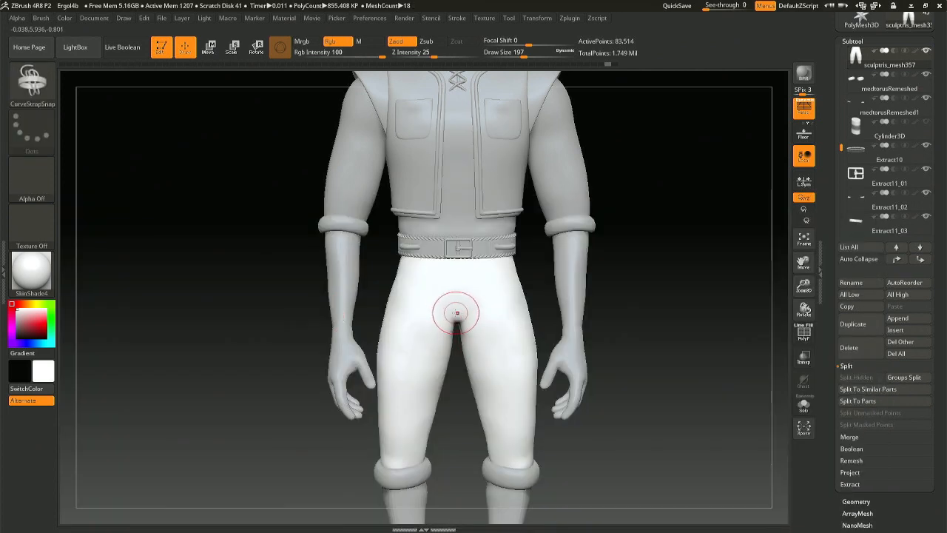
click(459, 247)
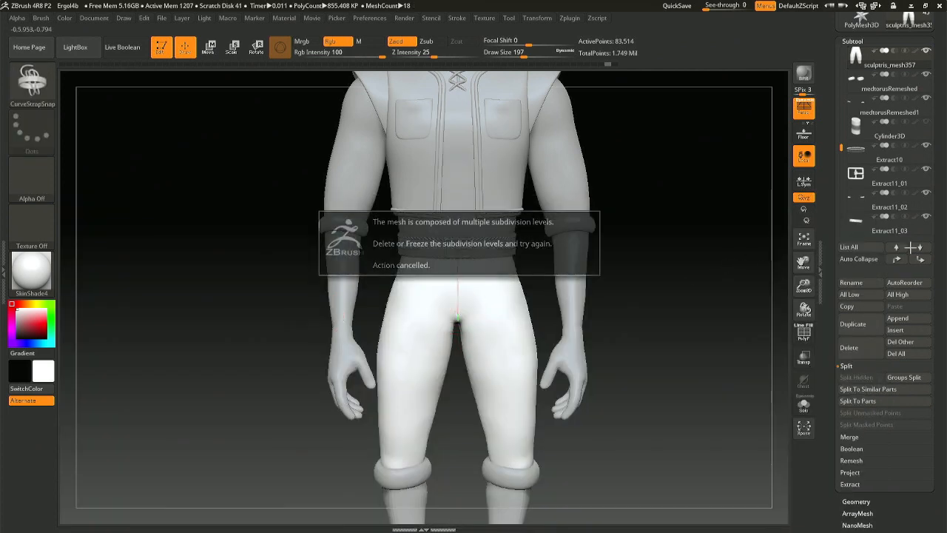
Make the belt the active subtool, try a strap at draw size 64 along the trousers' centre-front curve, and undo it.
click(863, 41)
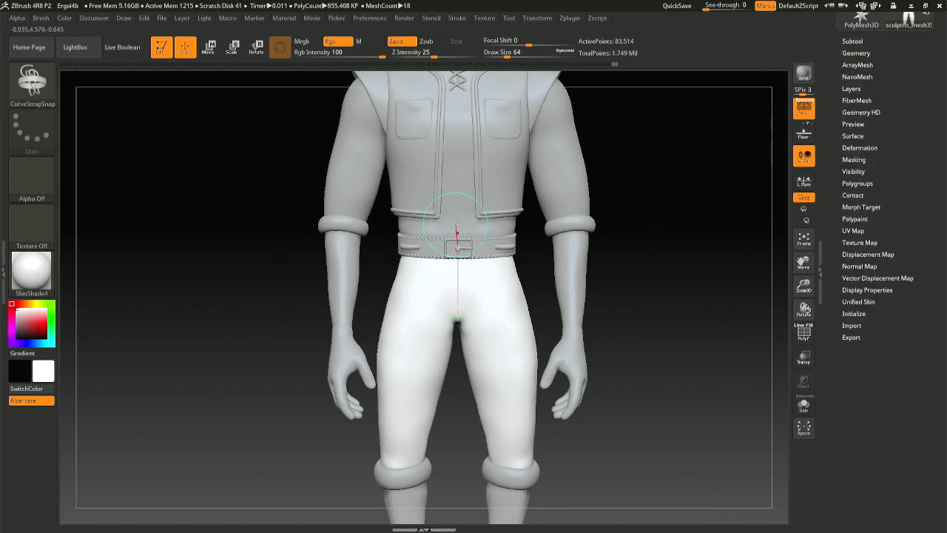
key(space)
alt+click(479, 252)
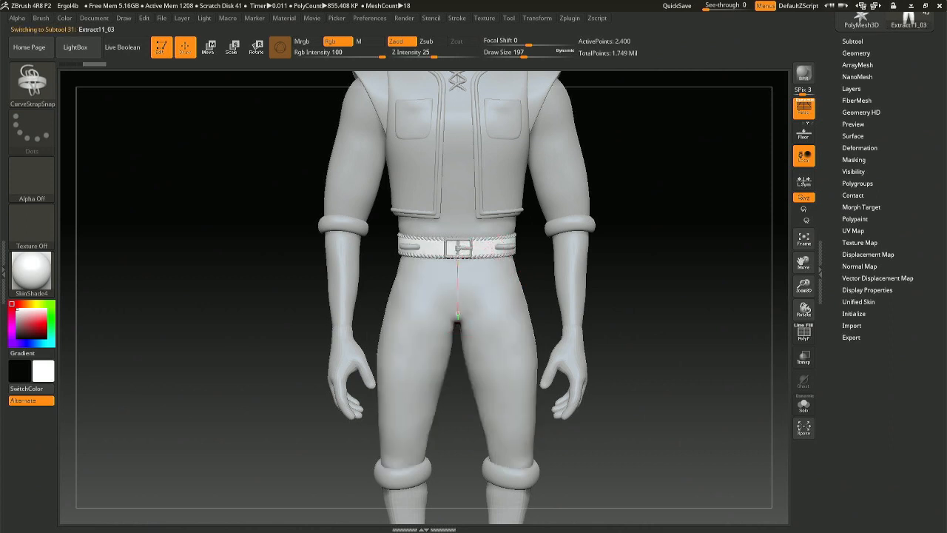
drag(457, 314, 457, 316)
mouse_move(484, 332)
right_down()
mouse_move(407, 329)
mouse_move(417, 328)
right_up()
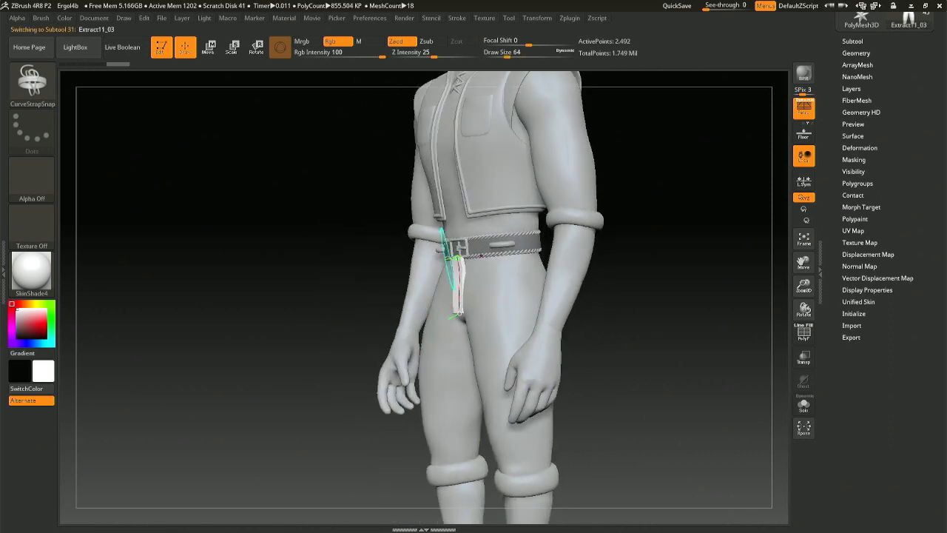
key(ctrl+z)
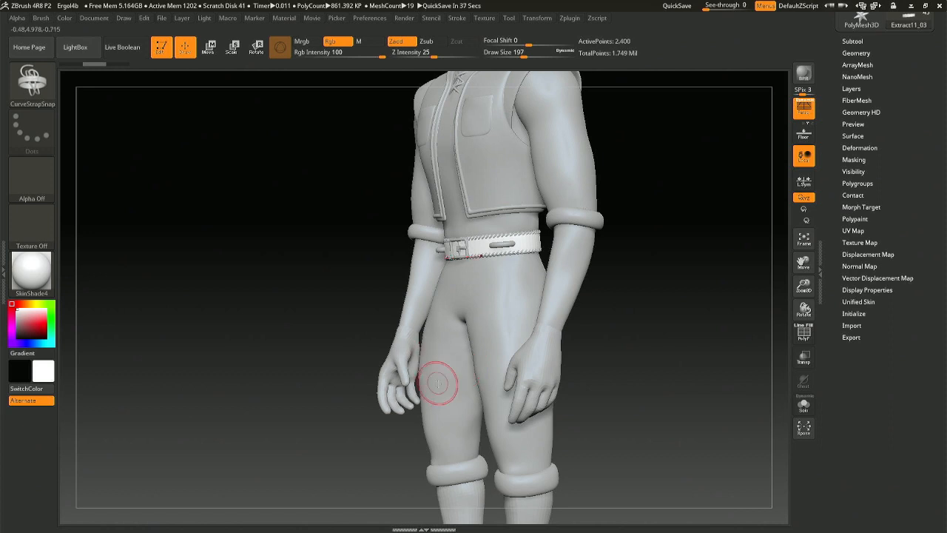
Make the trousers the active subtool and stamp mirrored fabric folds above the knee cuffs at the front with the skin folds brush.
right_drag(439, 410, 449, 331)
alt+click(447, 344)
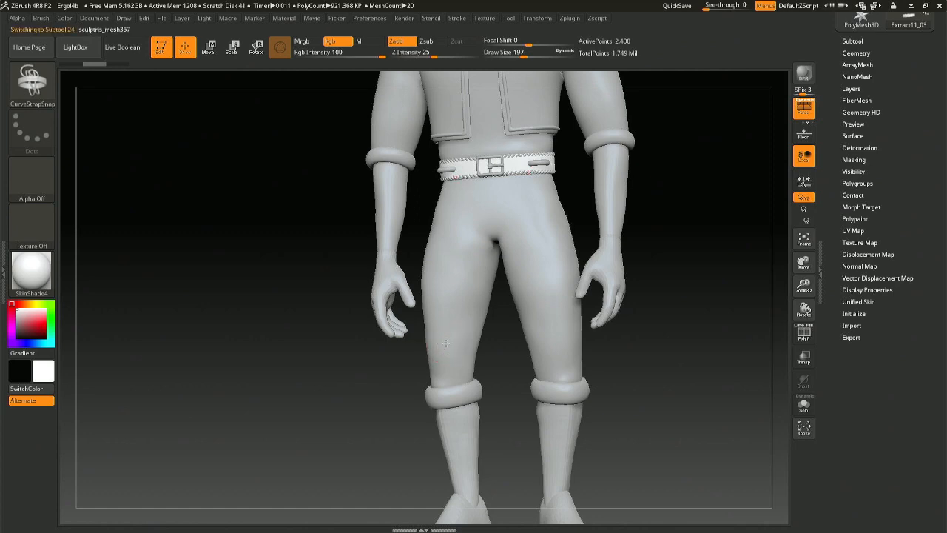
key(b)
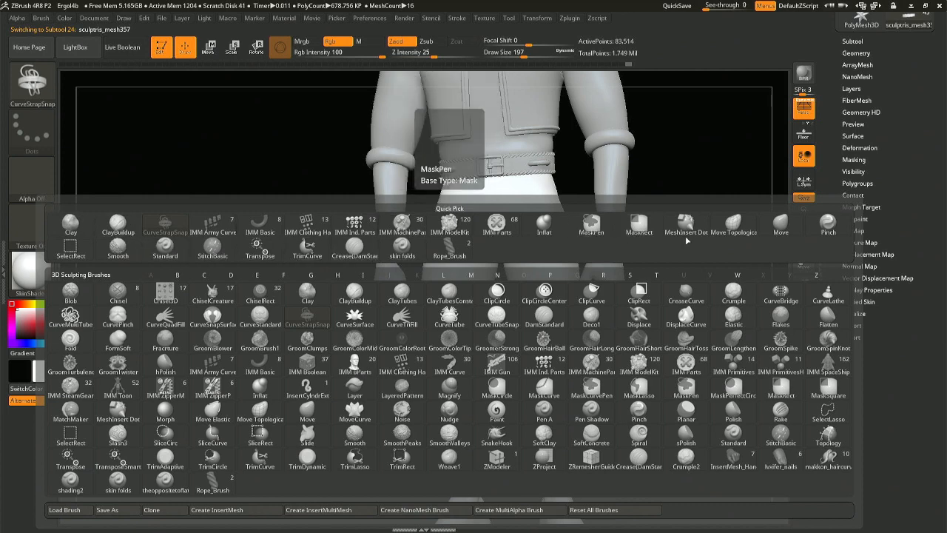
click(406, 248)
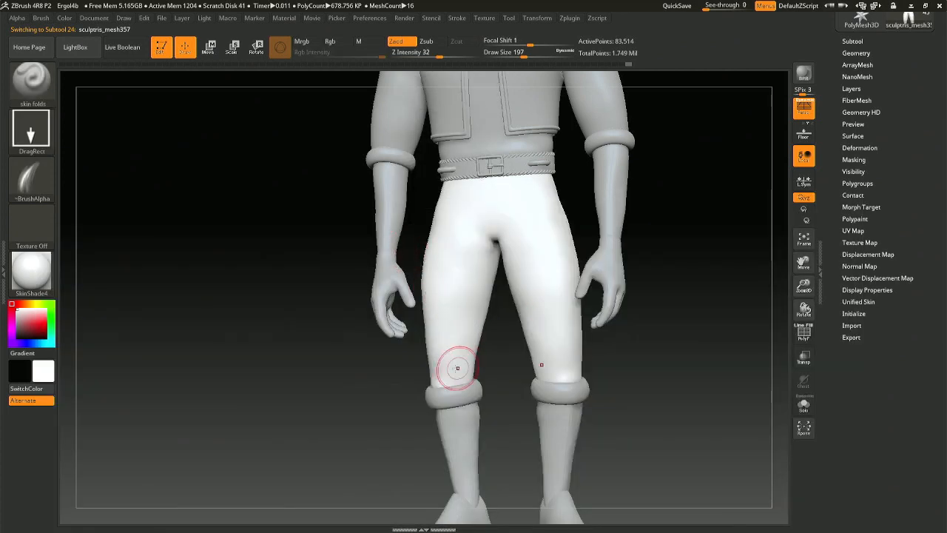
drag(455, 415, 452, 419)
mouse_move(643, 414)
mouse_down()
mouse_move(659, 413)
mouse_move(621, 411)
mouse_up()
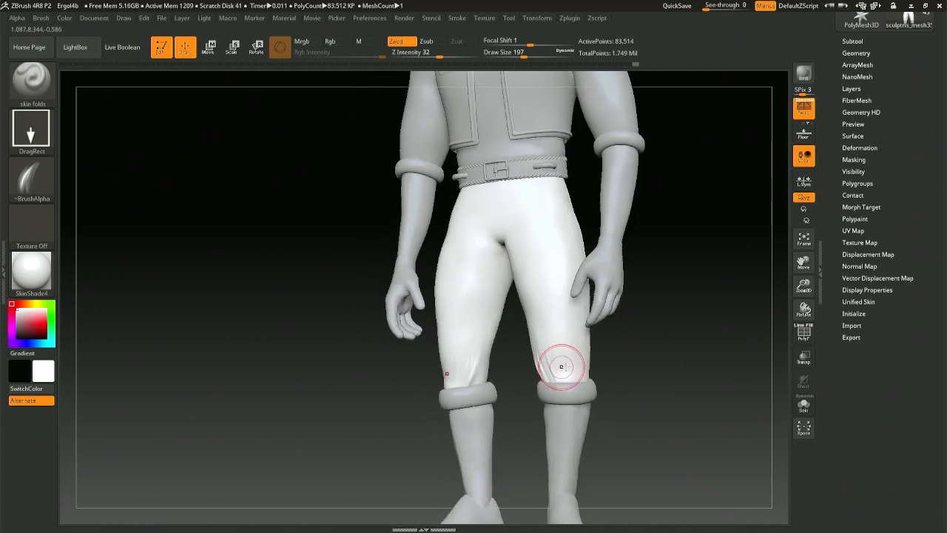
drag(572, 364, 581, 416)
Stamp further mirrored folds above the knee cuffs around the outer sides and back of the trouser legs.
drag(634, 382, 516, 383)
drag(603, 357, 604, 417)
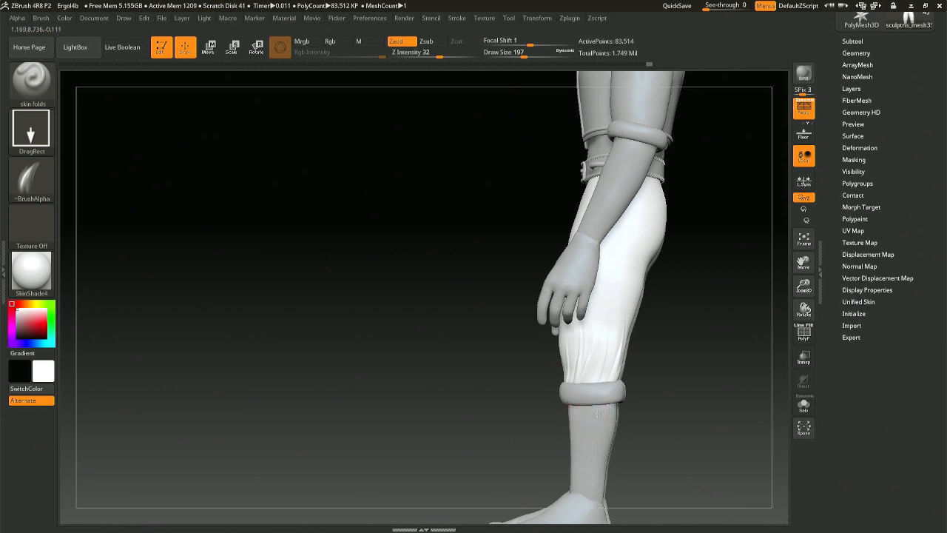
drag(520, 417, 646, 416)
drag(514, 385, 567, 376)
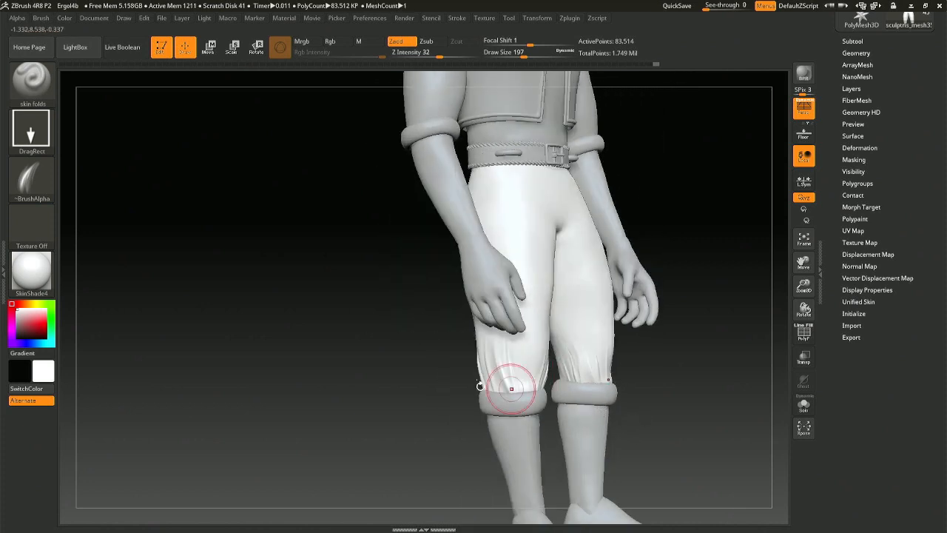
drag(444, 388, 570, 383)
drag(432, 371, 422, 369)
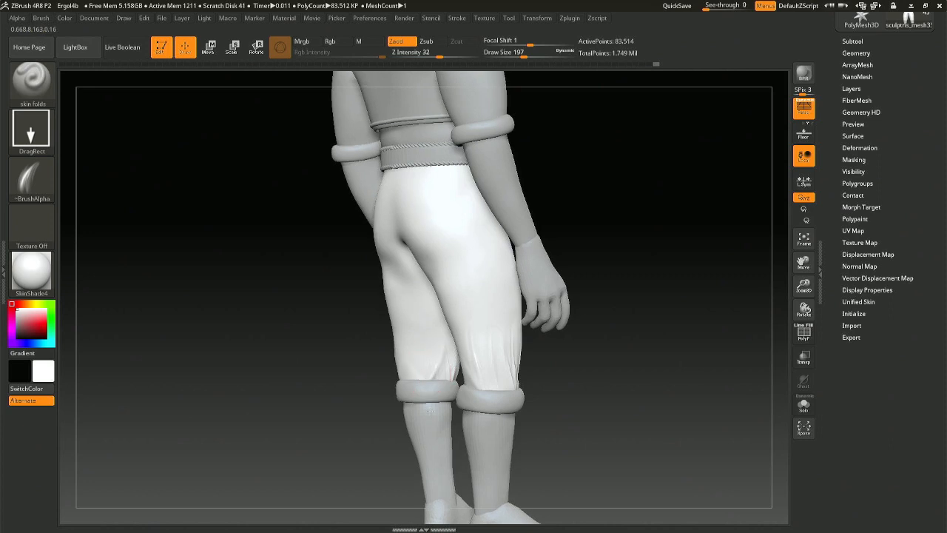
drag(452, 401, 452, 403)
mouse_move(376, 389)
shift+mouse_down()
mouse_move(422, 371)
mouse_move(423, 404)
shift+mouse_up()
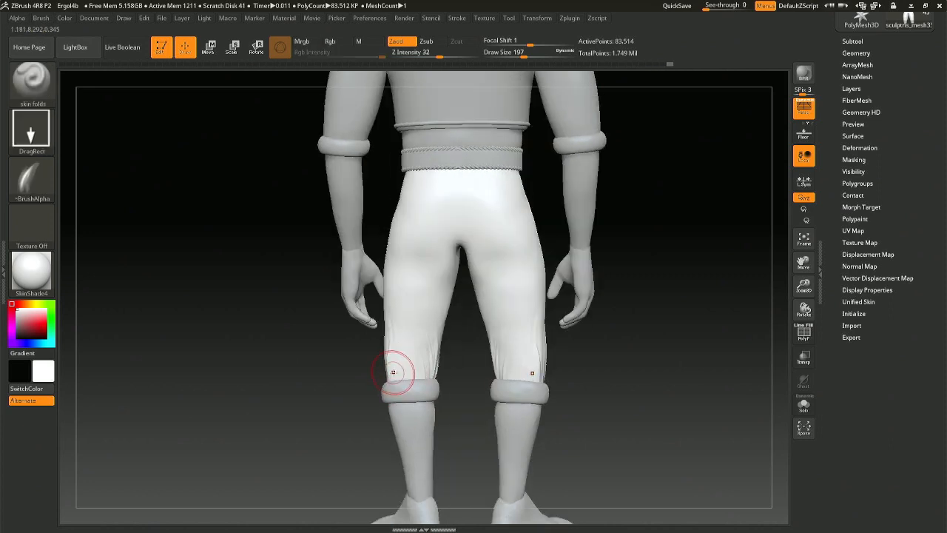
mouse_move(394, 371)
mouse_down()
mouse_move(423, 413)
mouse_move(412, 428)
mouse_move(488, 415)
mouse_move(491, 434)
mouse_up()
Stamp mirrored folds on the trousers' front between the belt and the crotch, undoing the first attempt.
alt+drag(499, 360, 639, 442)
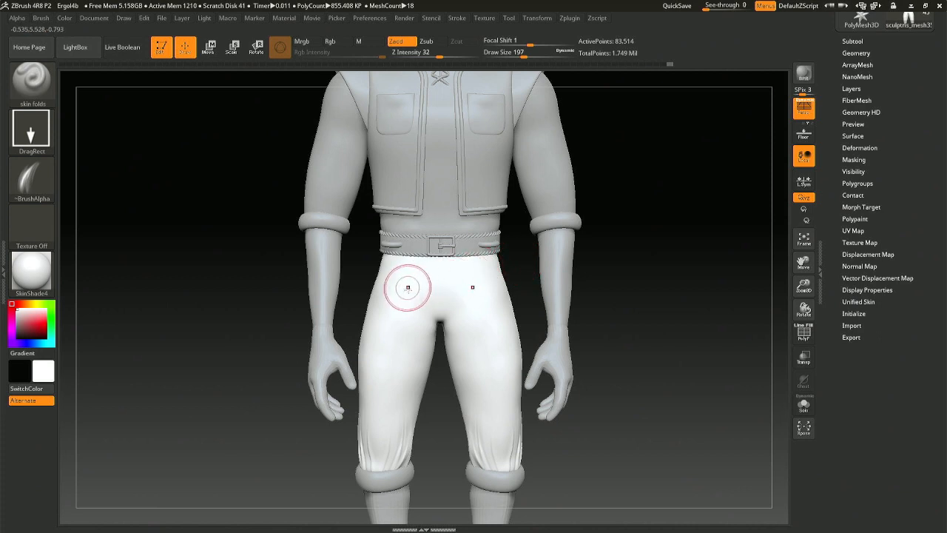
drag(407, 288, 407, 317)
key(ctrl+z)
mouse_move(474, 278)
shift+mouse_down()
mouse_move(487, 337)
mouse_move(468, 329)
shift+mouse_up()
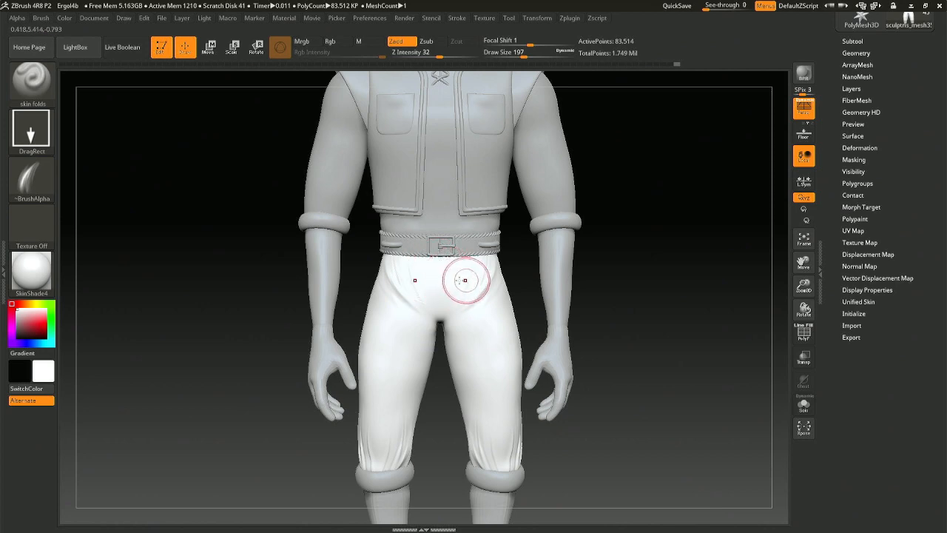
mouse_move(465, 279)
right_down()
mouse_move(420, 271)
mouse_move(438, 266)
mouse_move(451, 310)
mouse_move(467, 280)
mouse_move(460, 321)
mouse_move(469, 325)
mouse_move(477, 273)
right_up()
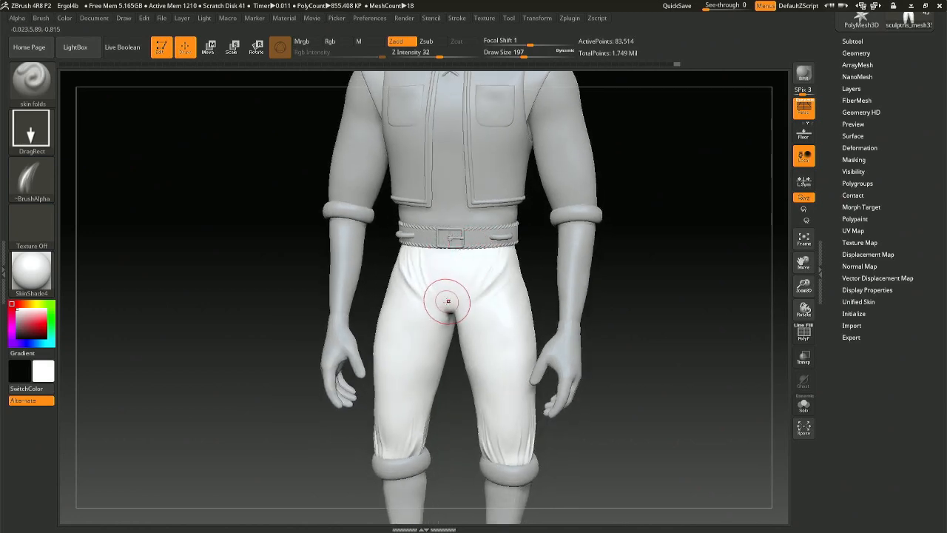
Build up and smooth a raised fly strip along the trousers' centre front using ClayBuildup at draw size 120 and Z intensity 10.
key(b)
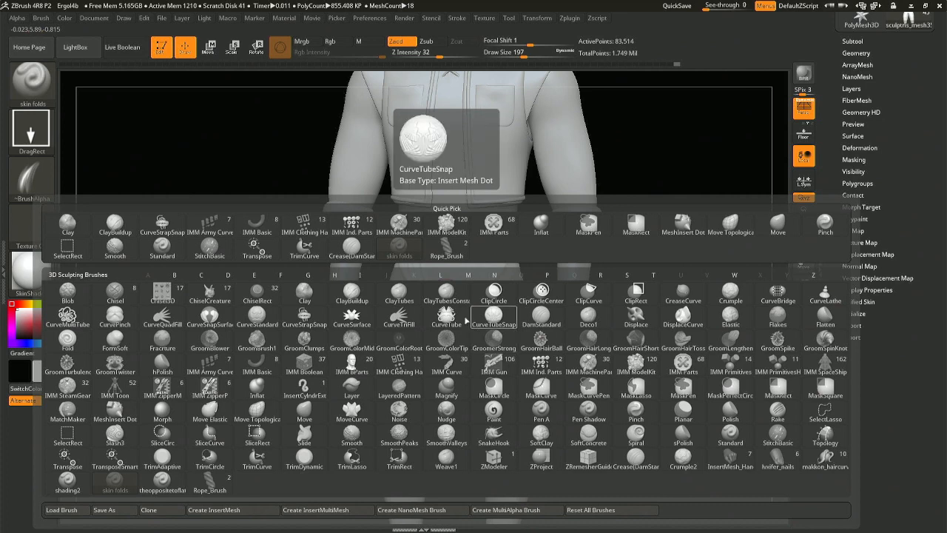
click(122, 229)
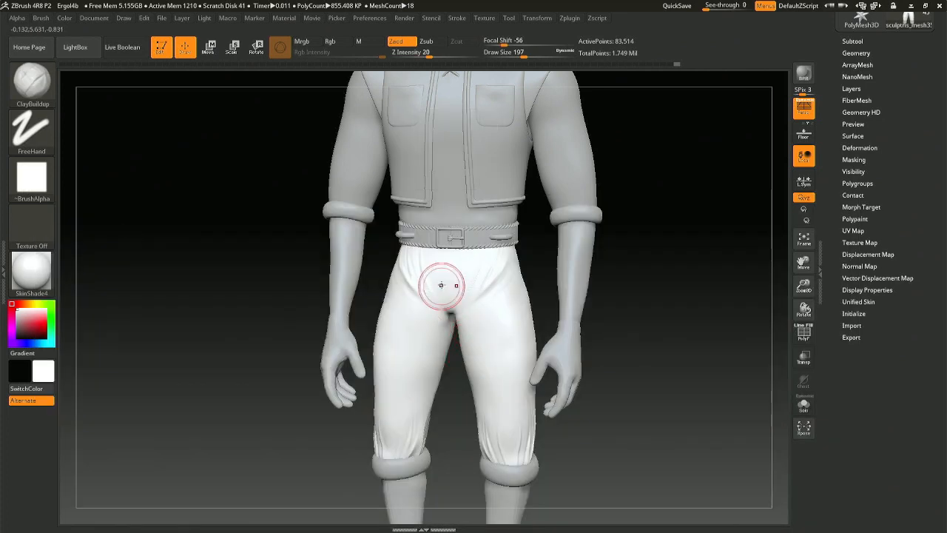
key(space)
right_drag(449, 294, 460, 297)
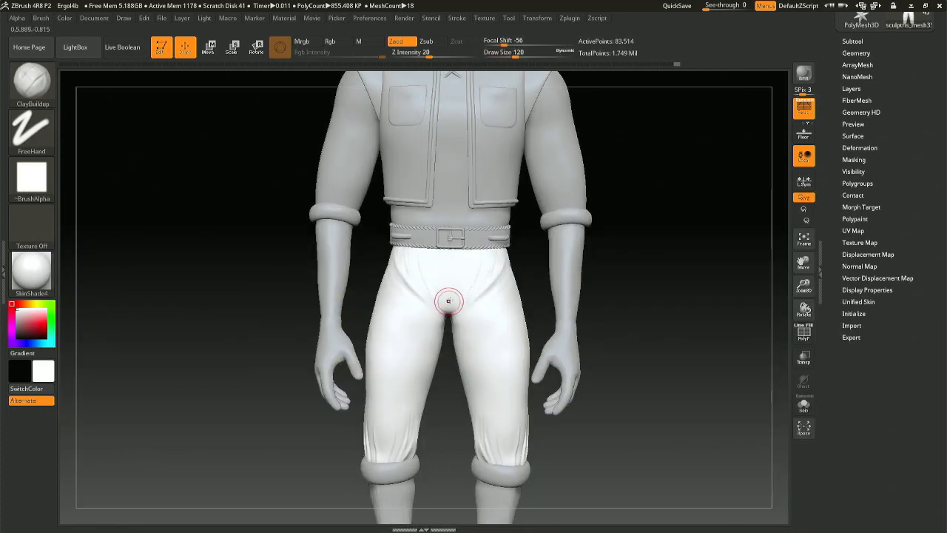
drag(449, 261, 448, 256)
key(ctrl+z)
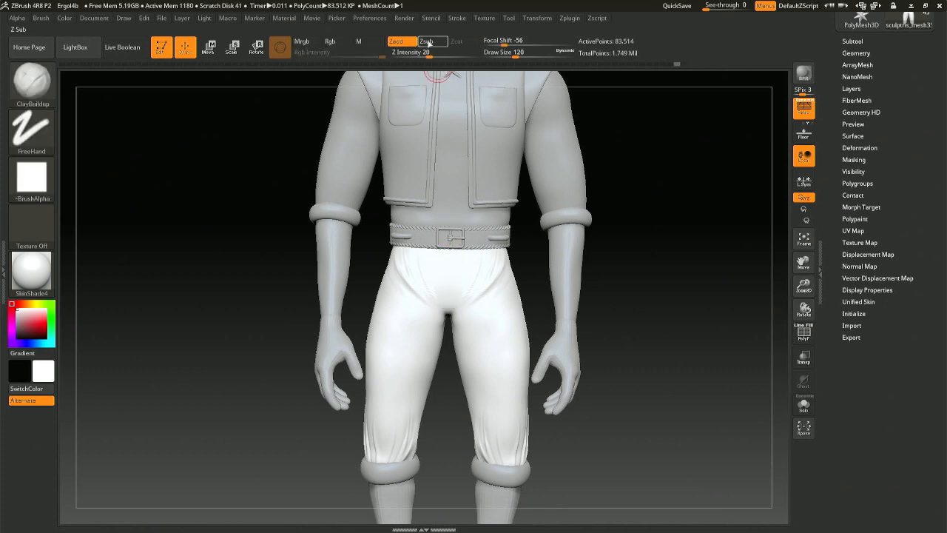
drag(429, 54, 418, 54)
drag(449, 259, 448, 316)
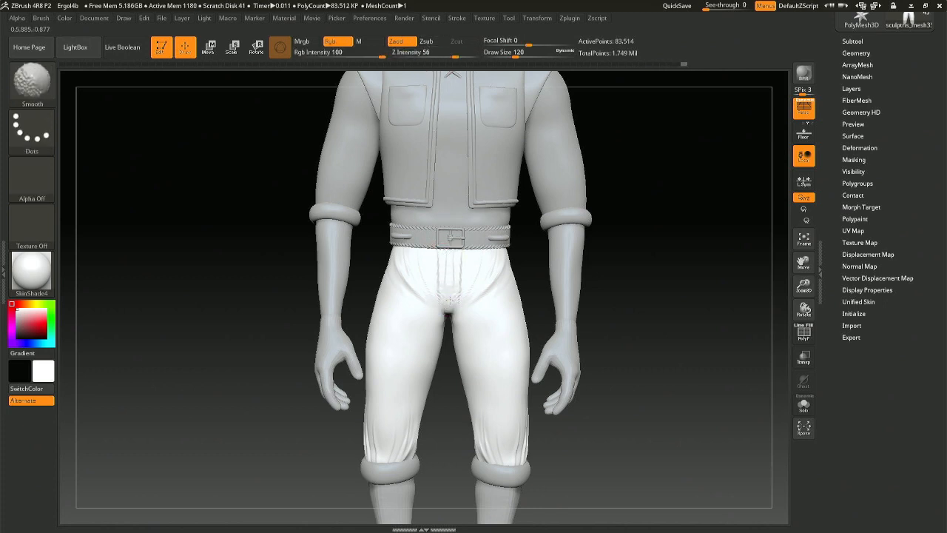
shift+drag(451, 264, 451, 255)
mouse_move(589, 273)
mouse_down()
mouse_move(505, 277)
mouse_move(539, 271)
mouse_up()
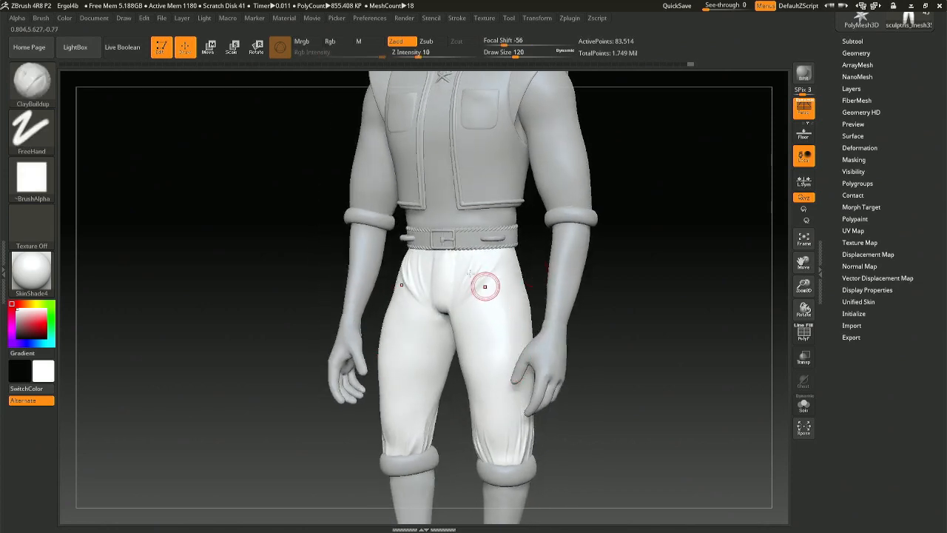
Choose the IMM Parts brush with its button mesh, enable Curve Mode and set the curve step to about 1.68.
key(b)
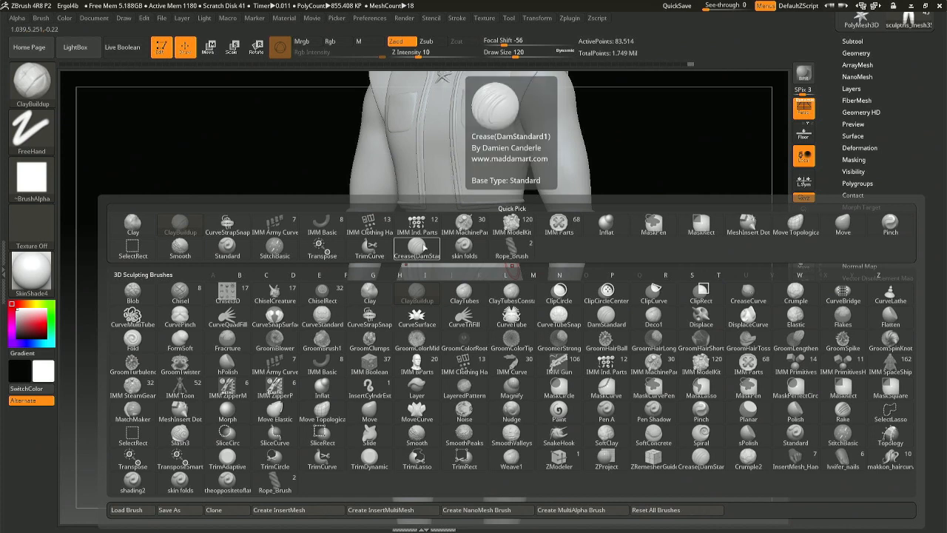
click(560, 224)
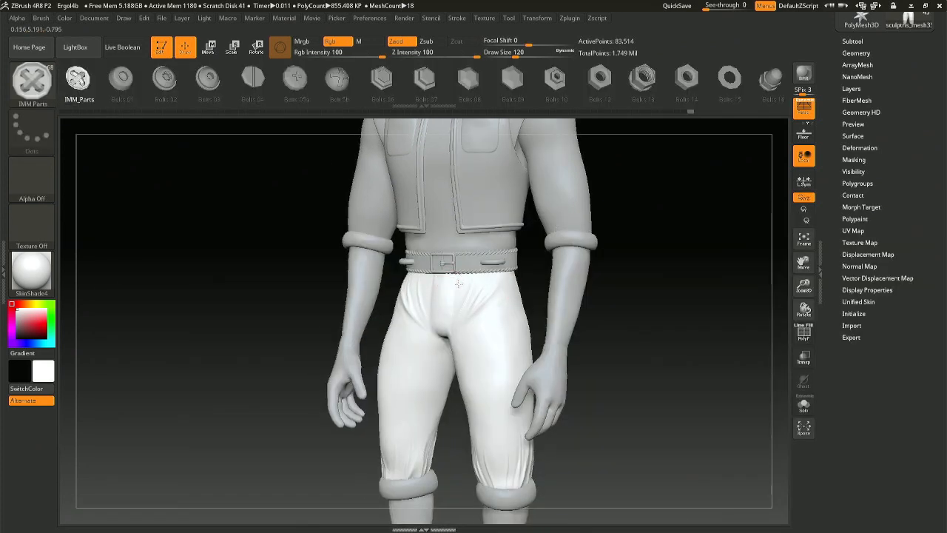
click(455, 20)
click(481, 275)
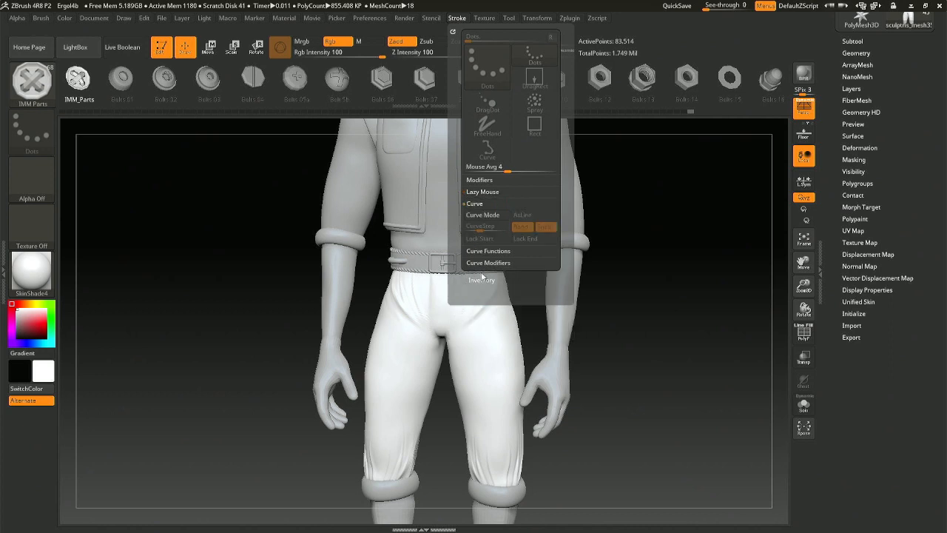
click(485, 215)
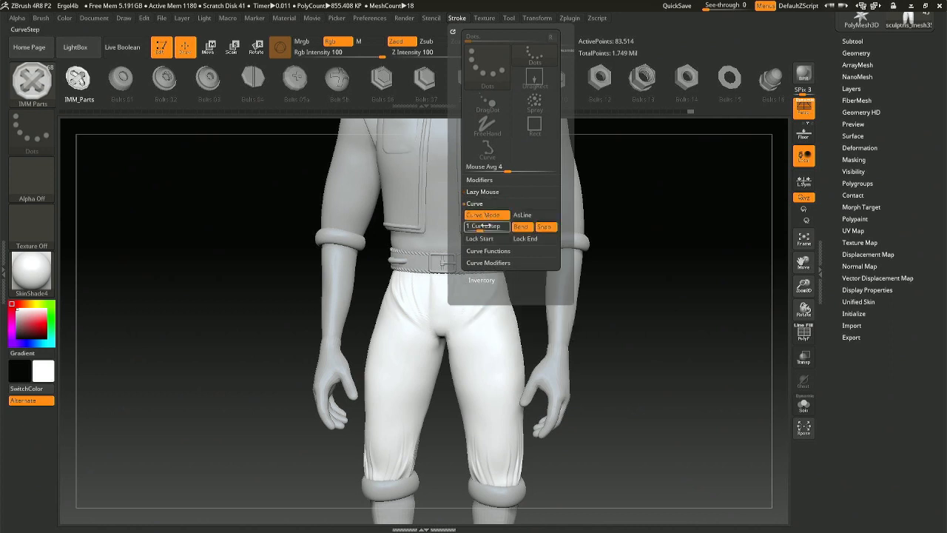
drag(481, 230, 485, 229)
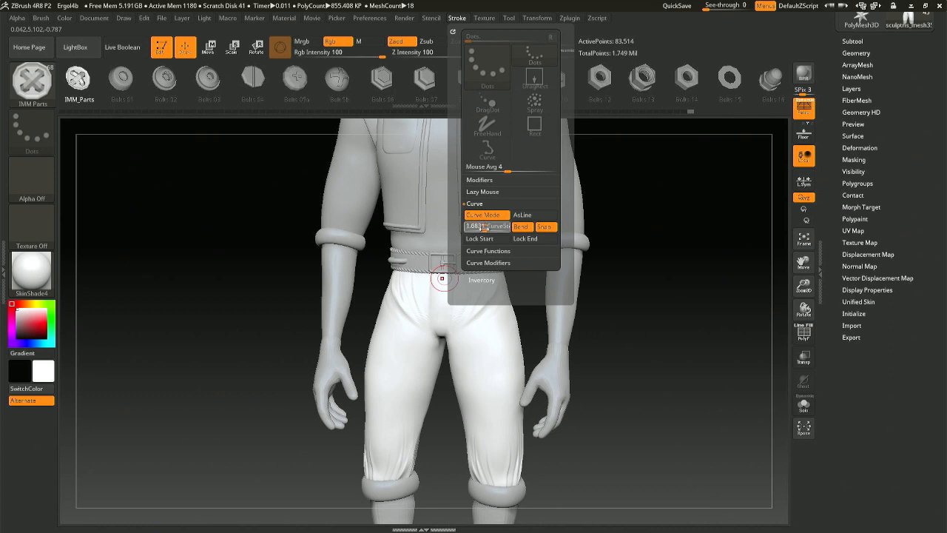
Draw a straight insertion curve down the trousers' fly from just below the belt buckle to the crotch.
right_drag(448, 277, 438, 282)
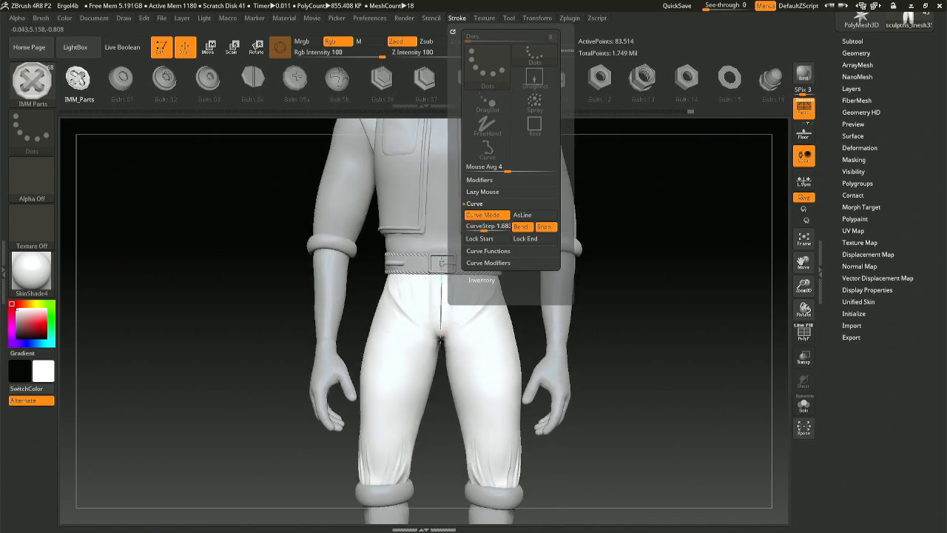
click(441, 340)
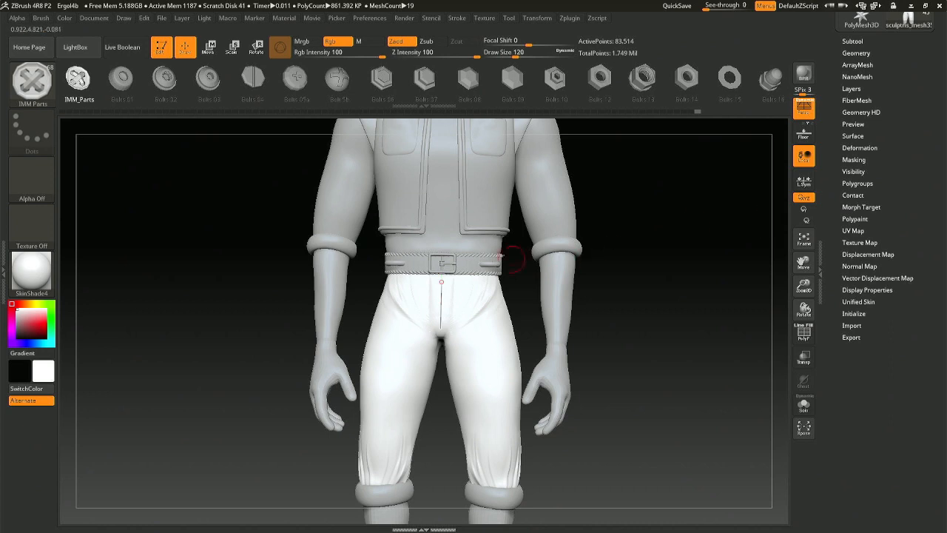
click(480, 287)
click(478, 284)
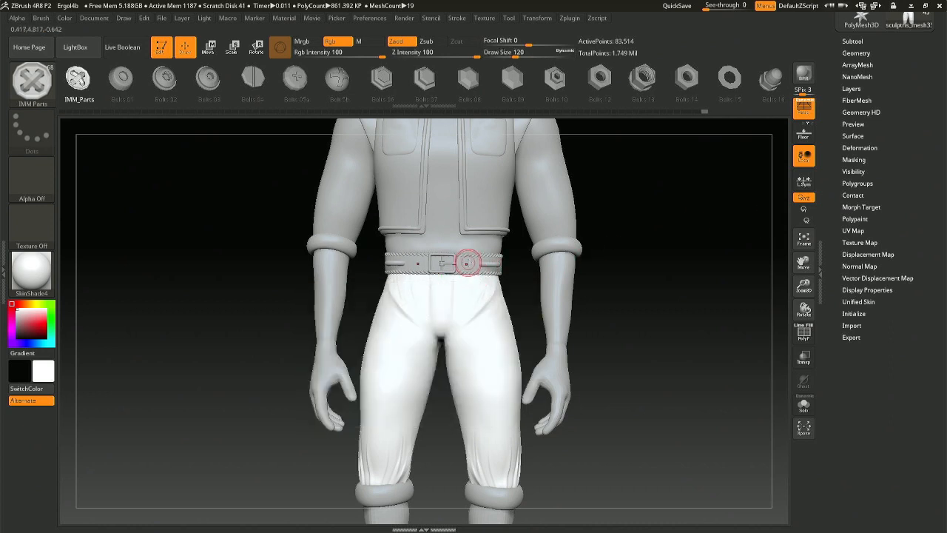
Make the belt the active subtool and insert two buttons along the fly curve at draw size 64.
alt+click(468, 263)
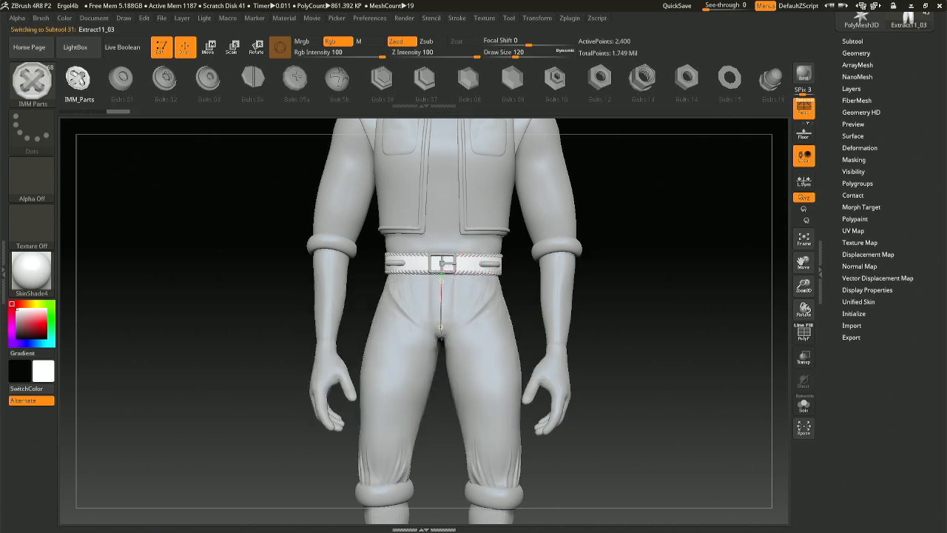
drag(441, 330, 442, 337)
mouse_move(459, 310)
right_down()
mouse_move(418, 322)
mouse_move(480, 386)
right_up()
key(space)
mouse_move(485, 319)
mouse_down()
mouse_move(500, 319)
mouse_move(485, 318)
mouse_up()
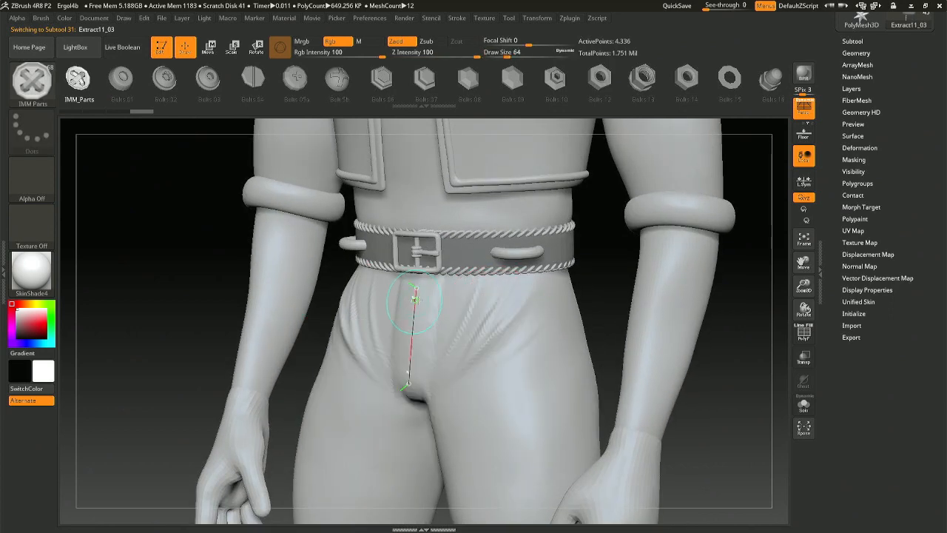
click(416, 289)
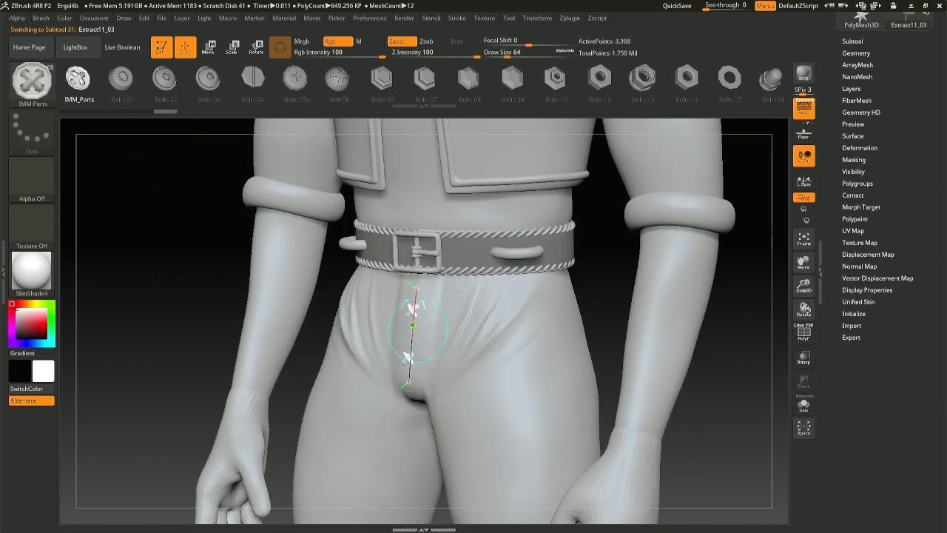
right_drag(447, 311, 419, 288)
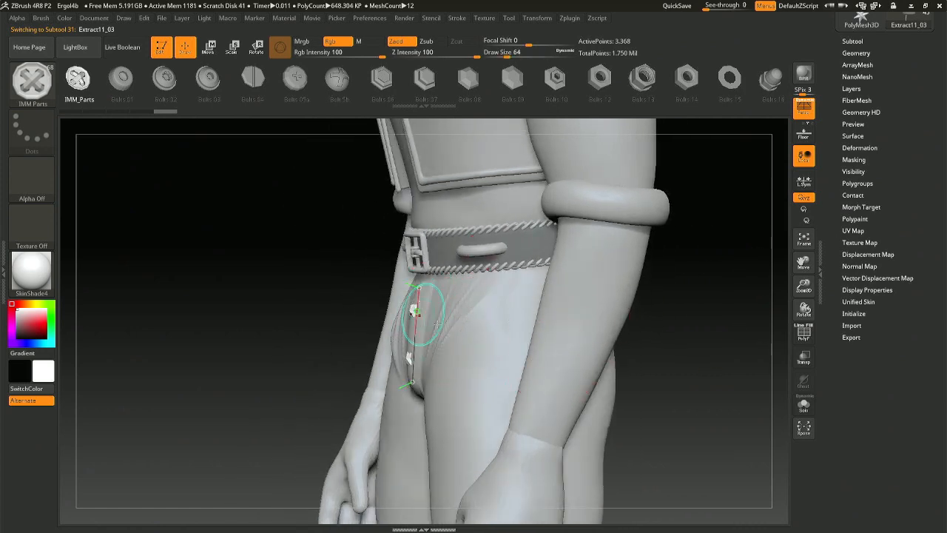
Adjust the position and tilt of the two buttons with the transform gizmo so they sit against the trousers' fly.
key(r)
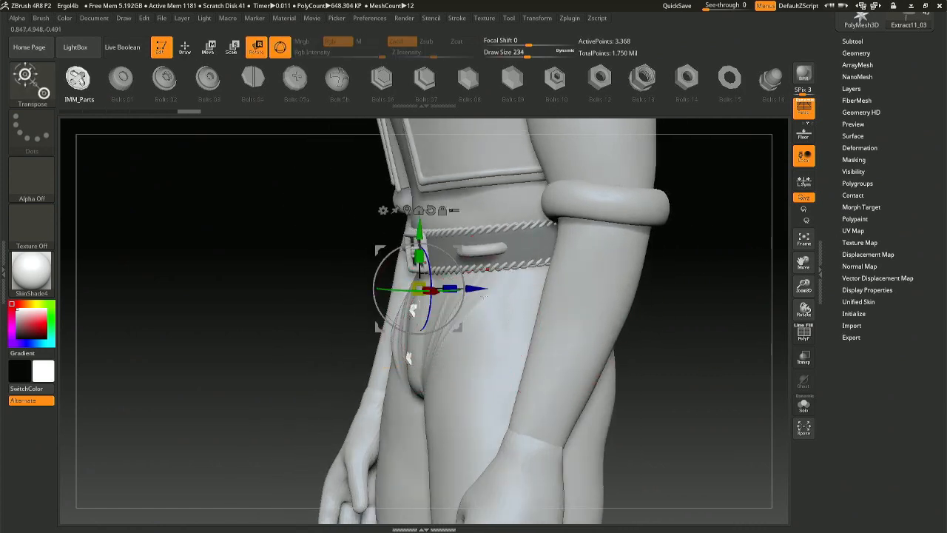
drag(485, 290, 480, 288)
drag(381, 267, 383, 268)
right_drag(384, 268, 431, 276)
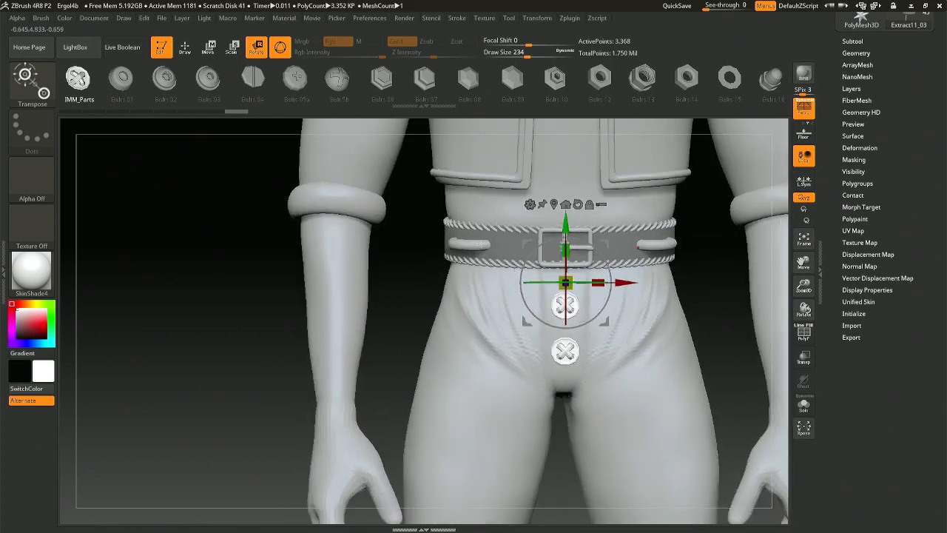
Make the shirt sleeves the active subtool and choose the skin folds brush for drawing.
click(185, 48)
mouse_move(589, 385)
ctrl+right_down()
mouse_move(615, 309)
mouse_move(585, 286)
mouse_move(575, 296)
mouse_move(588, 288)
mouse_move(540, 288)
mouse_move(555, 288)
mouse_move(570, 307)
mouse_move(557, 299)
ctrl+right_up()
alt+click(533, 290)
key(b)
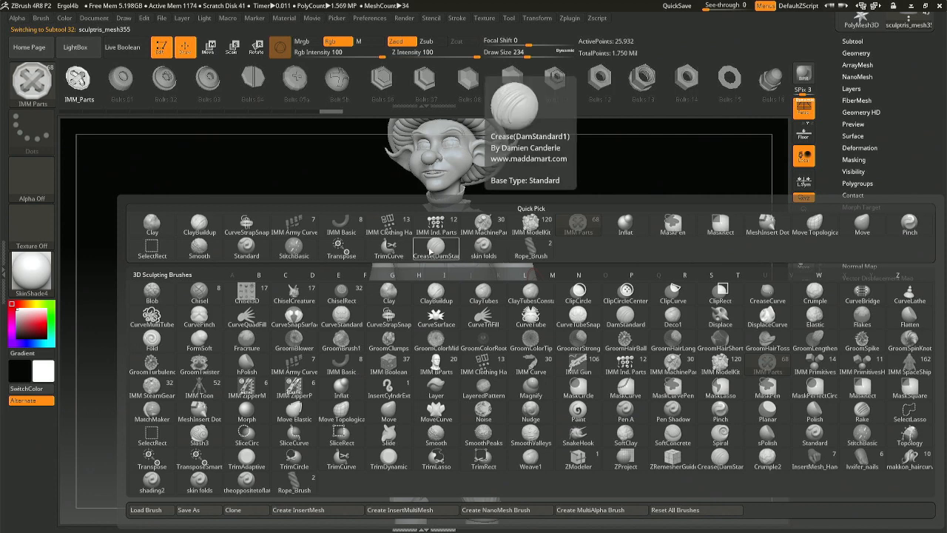
click(493, 251)
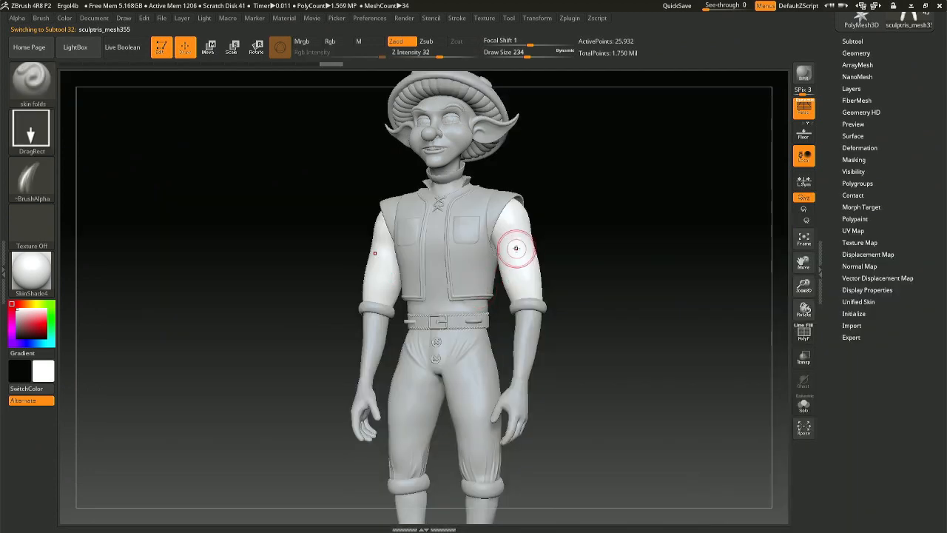
Sculpt mirrored fabric folds around the elbows and lower part of the shirt sleeves, undoing poorly placed ones.
drag(518, 247, 499, 268)
right_drag(496, 268, 514, 263)
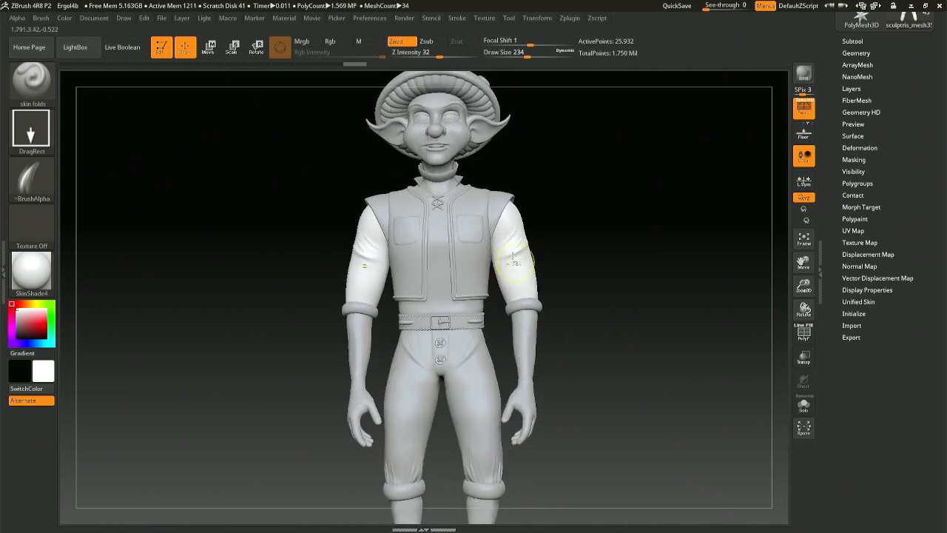
key(ctrl+z)
drag(487, 271, 486, 271)
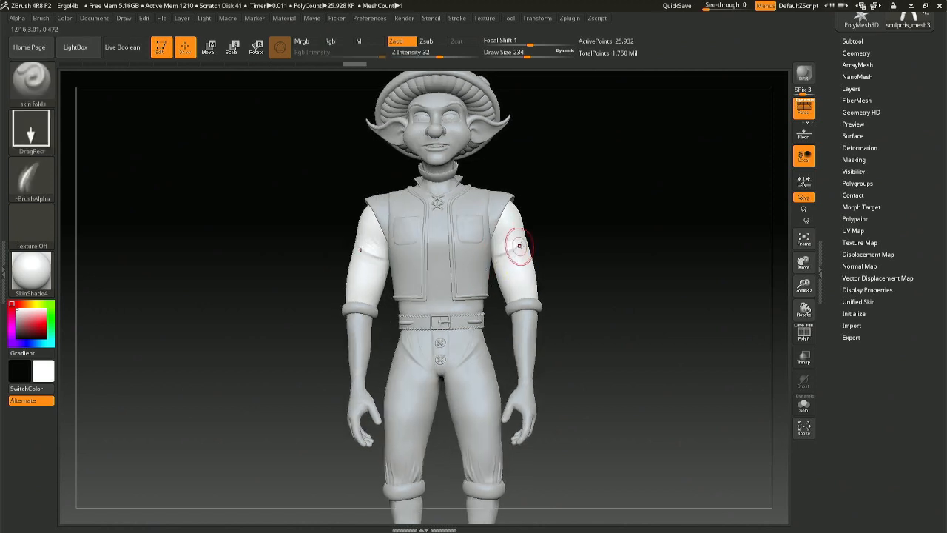
right_drag(520, 245, 498, 241)
key(ctrl+z)
drag(511, 236, 485, 263)
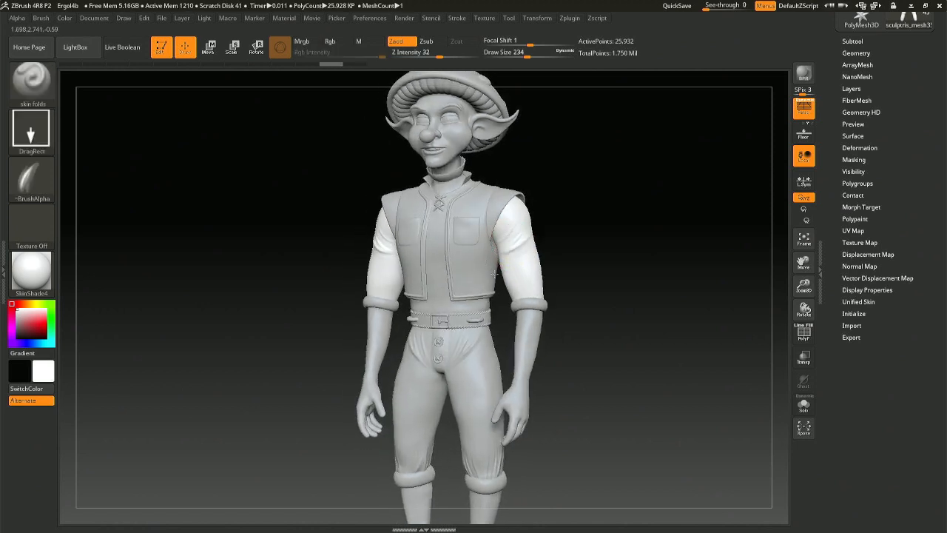
key(ctrl+z)
mouse_move(483, 264)
right_down()
mouse_move(557, 286)
mouse_move(539, 296)
right_up()
key(ctrl+z)
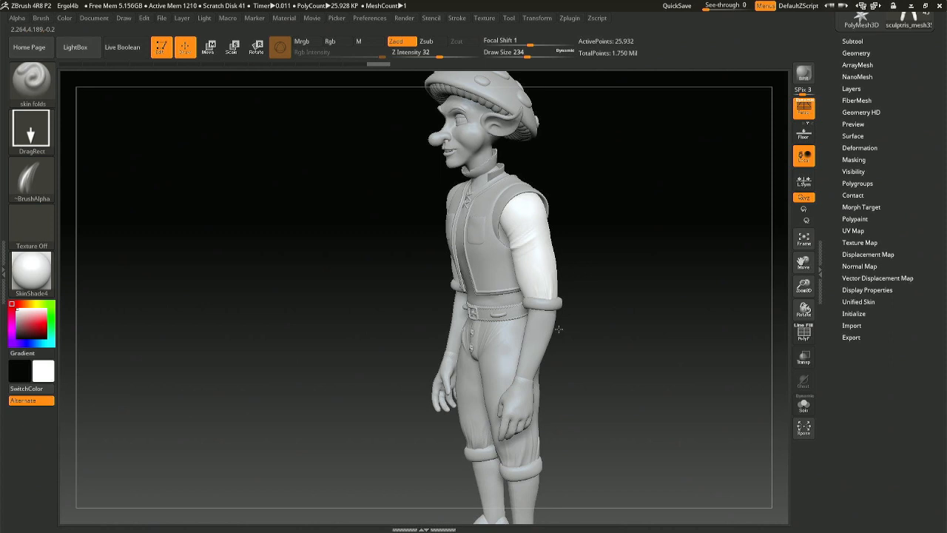
right_drag(559, 329, 545, 295)
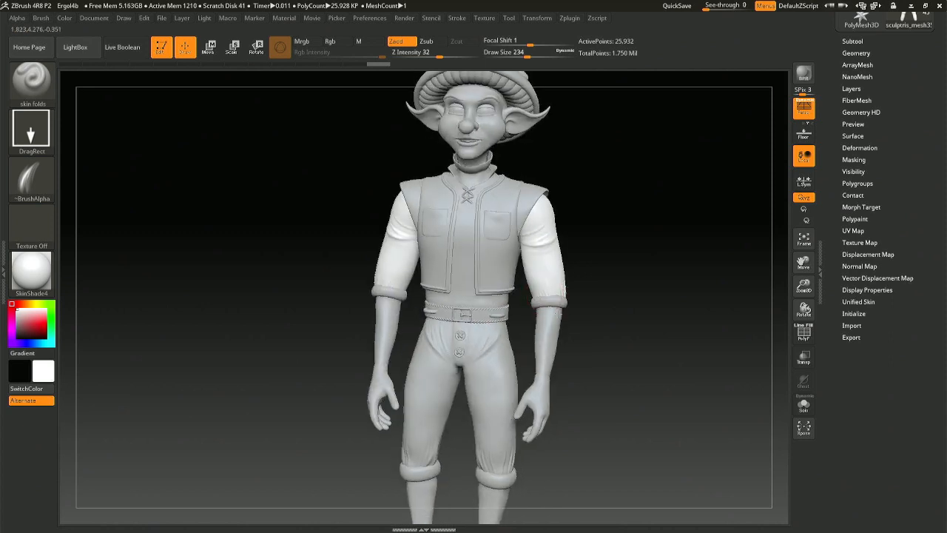
mouse_move(561, 323)
right_down()
mouse_move(551, 307)
mouse_move(569, 288)
mouse_move(555, 274)
right_up()
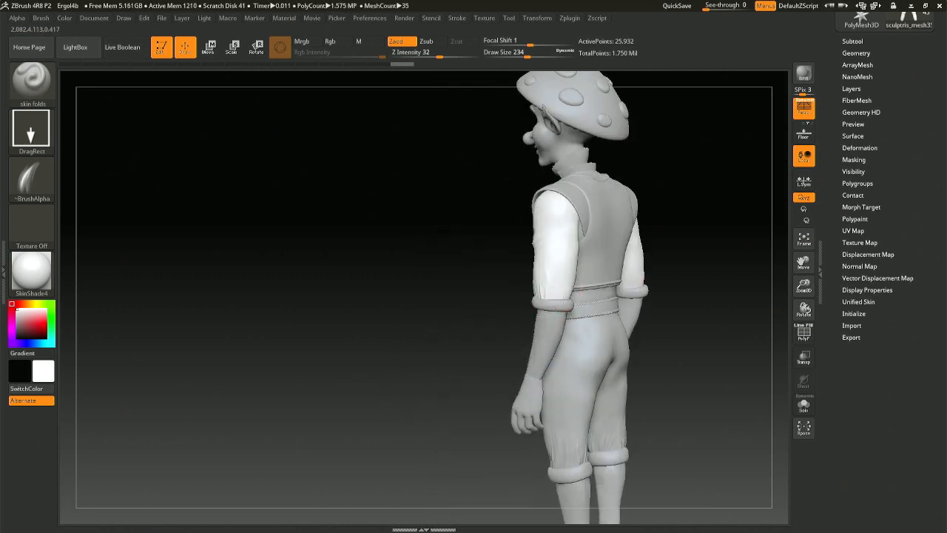
mouse_move(545, 308)
right_down()
mouse_move(558, 297)
mouse_move(556, 309)
mouse_move(544, 297)
right_up()
Make the rolled sleeve cuffs the active subtool and add mirrored skin folds around them.
alt+click(535, 303)
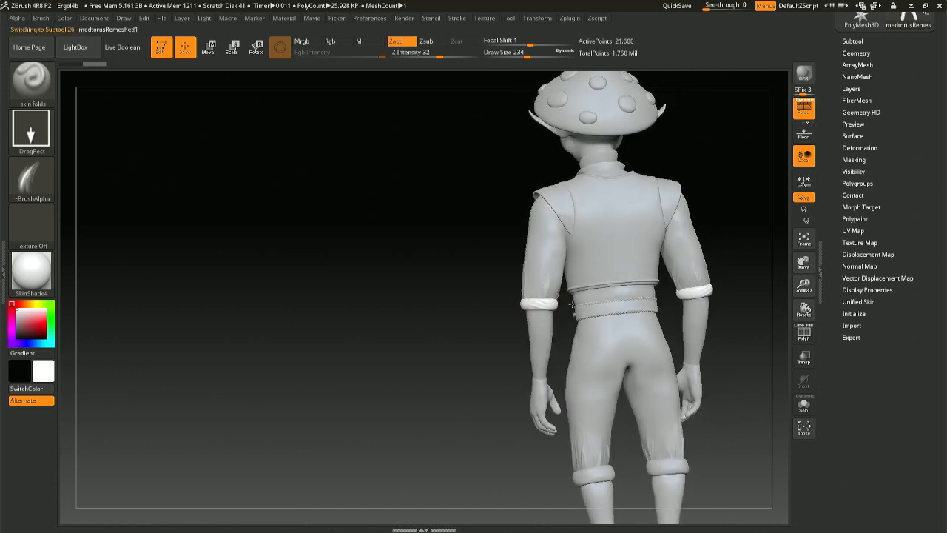
right_drag(550, 303, 629, 307)
alt+right_drag(502, 366, 483, 228)
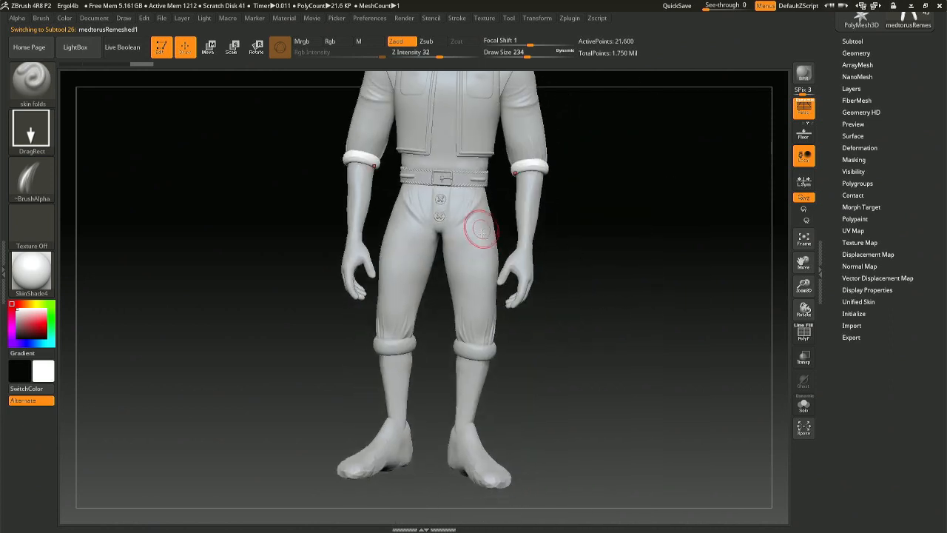
Make the rolled trouser cuffs the active subtool and add mirrored folds around their front, sides and back.
alt+click(463, 348)
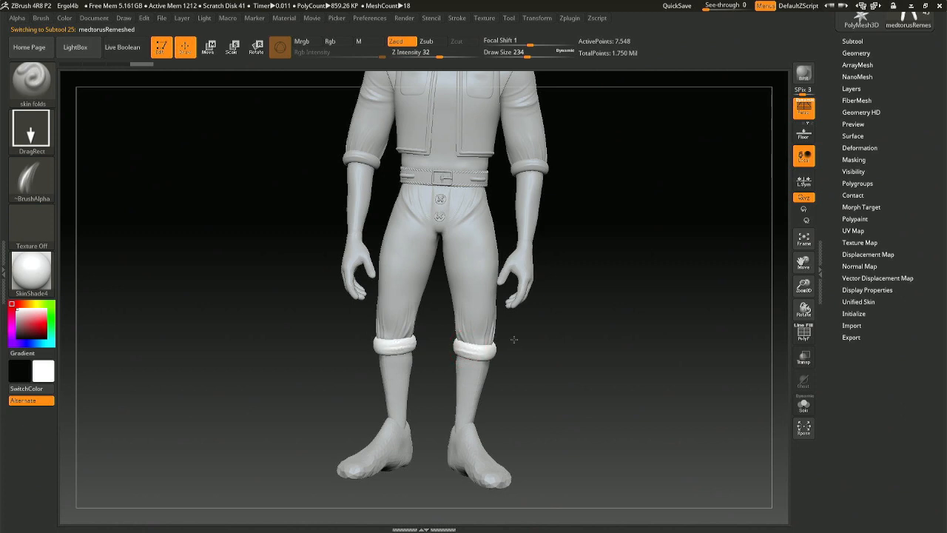
right_drag(518, 347, 475, 353)
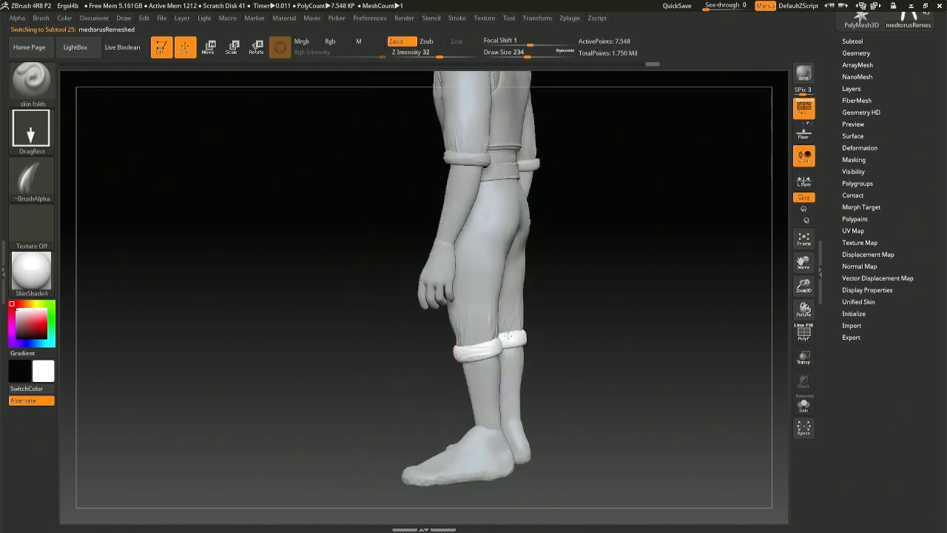
mouse_move(524, 327)
right_down()
mouse_move(511, 335)
mouse_move(520, 338)
right_up()
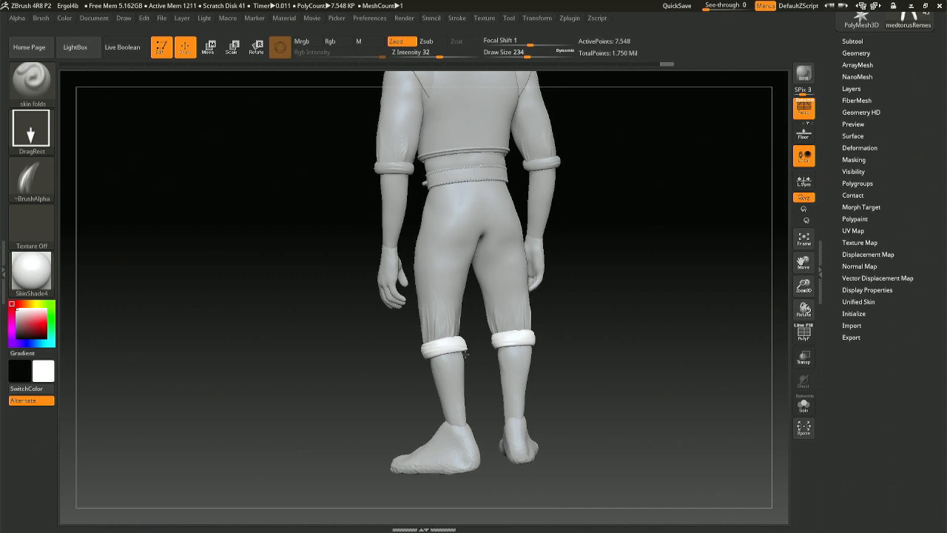
right_drag(467, 355, 605, 325)
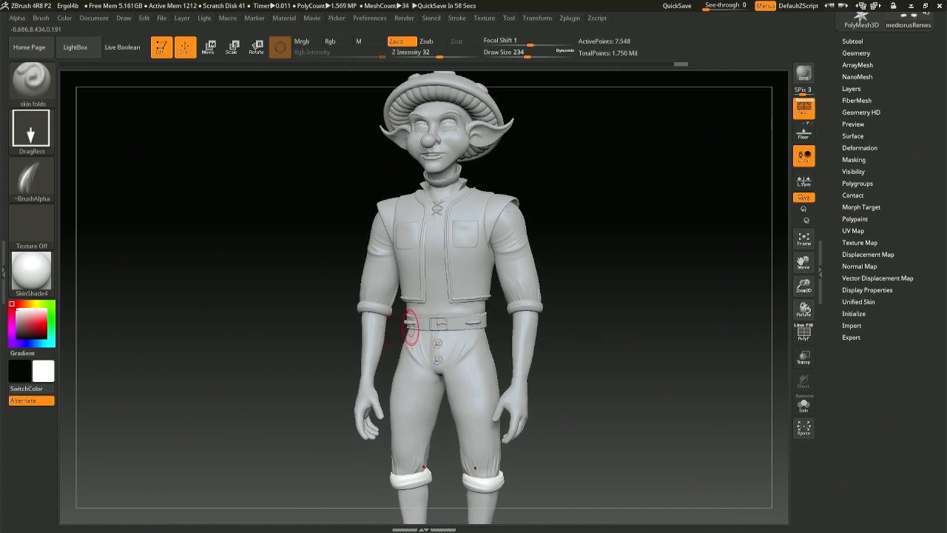
Switch to the Move brush, set the draw size to 602 and make the forearms the active subtool.
key(b)
key(m)
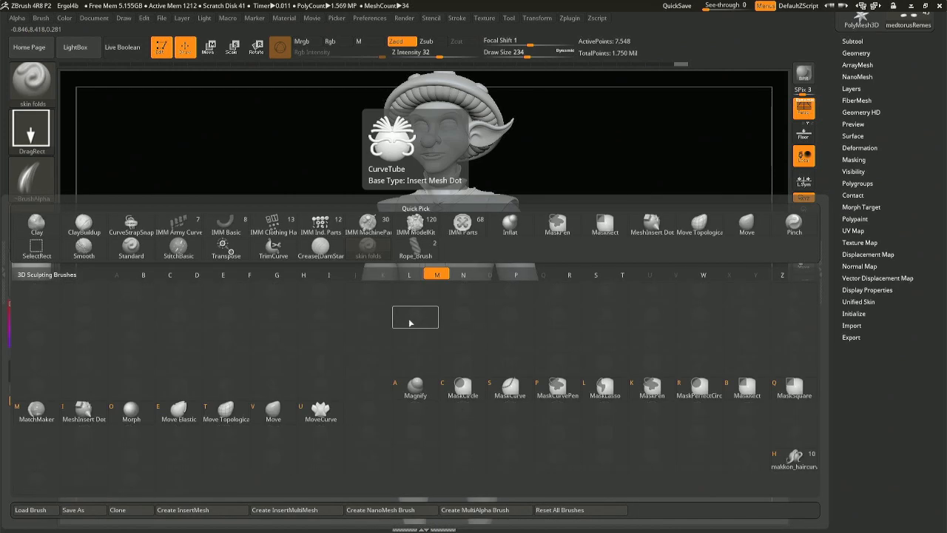
key(v)
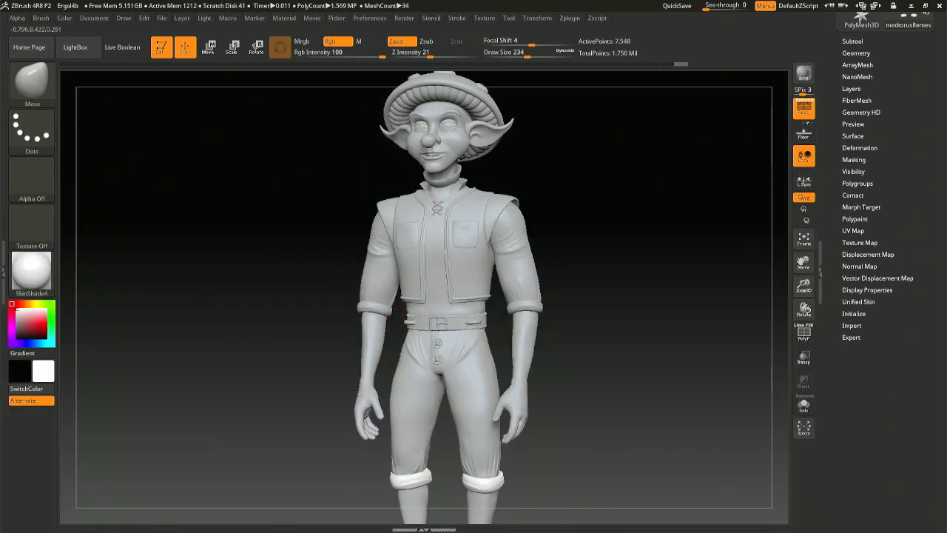
key(s)
drag(413, 311, 441, 311)
key(s)
alt+click(371, 350)
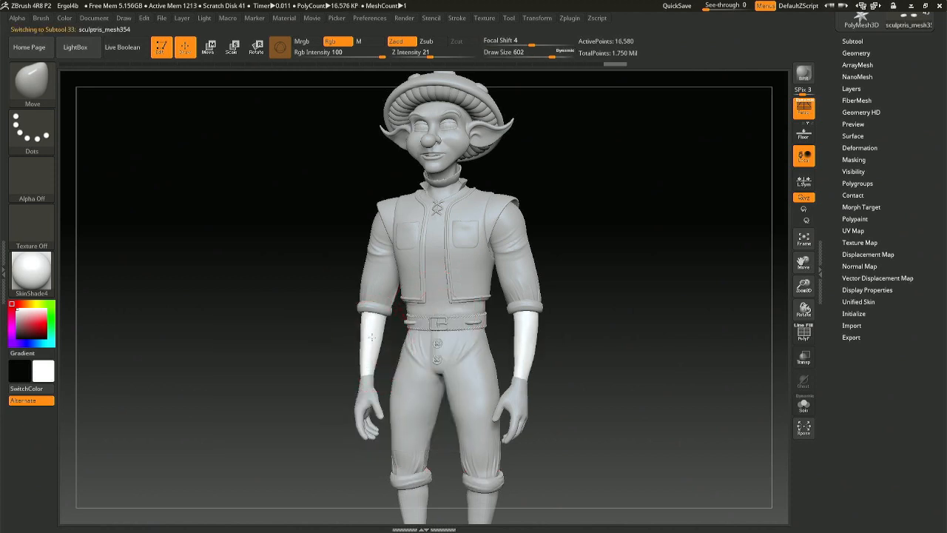
drag(614, 243, 614, 251)
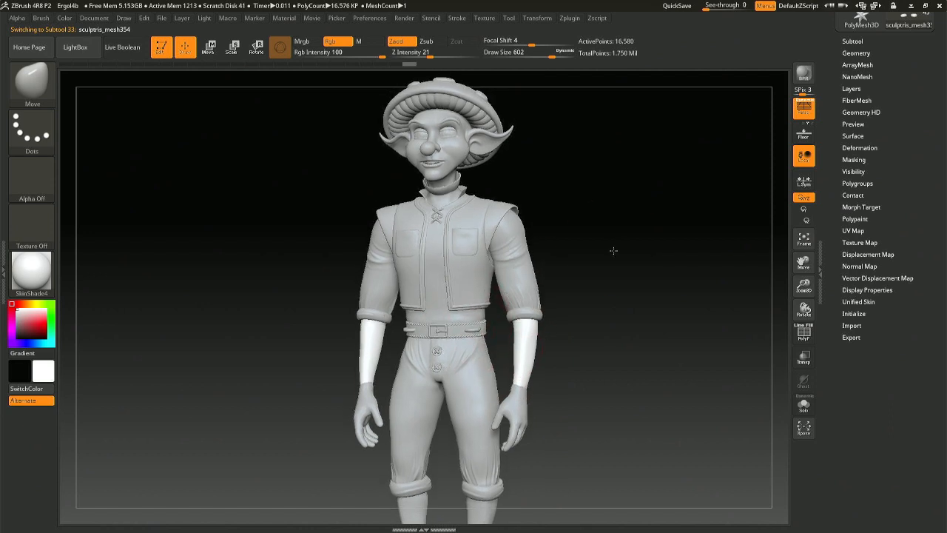
mouse_move(614, 250)
right_down()
mouse_move(619, 277)
mouse_move(589, 262)
right_up()
right_click(589, 262)
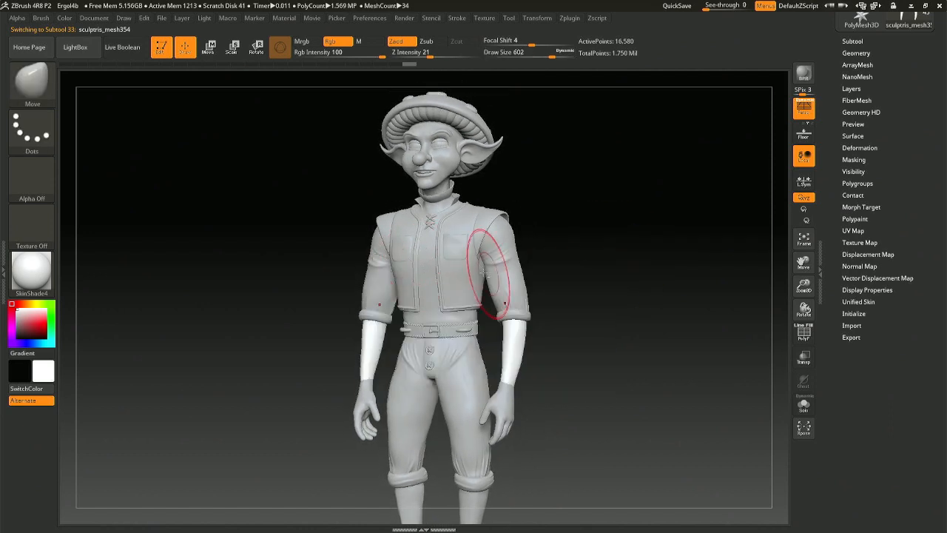
Fully mask the vest, chest pockets, shoulder pieces, mushroom hat and trousers, one subtool at a time, for darker shading.
alt+click(458, 274)
key(ctrl+i)
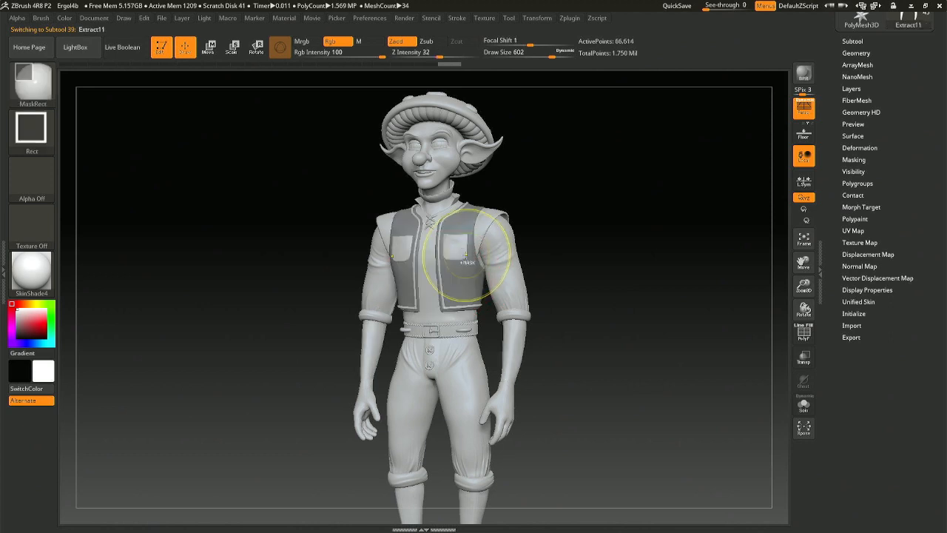
alt+click(468, 243)
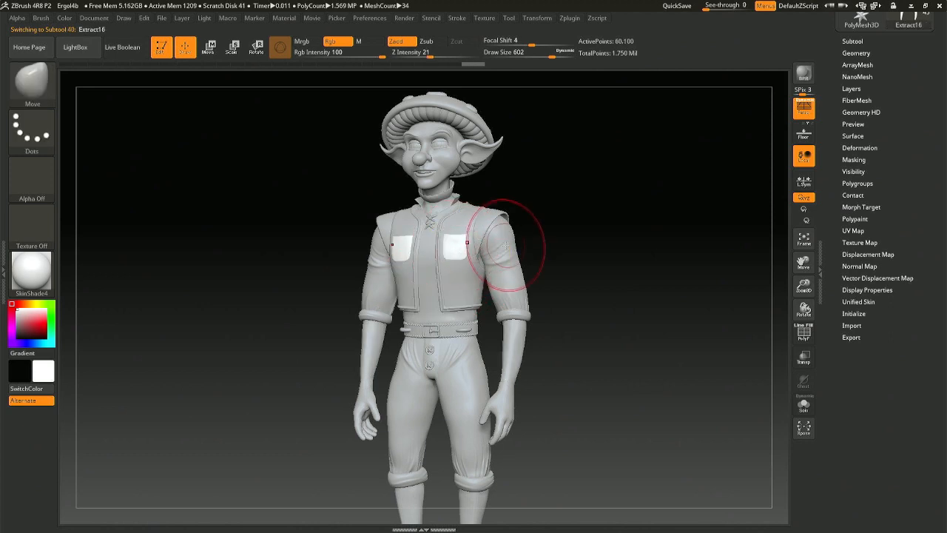
alt+click(502, 221)
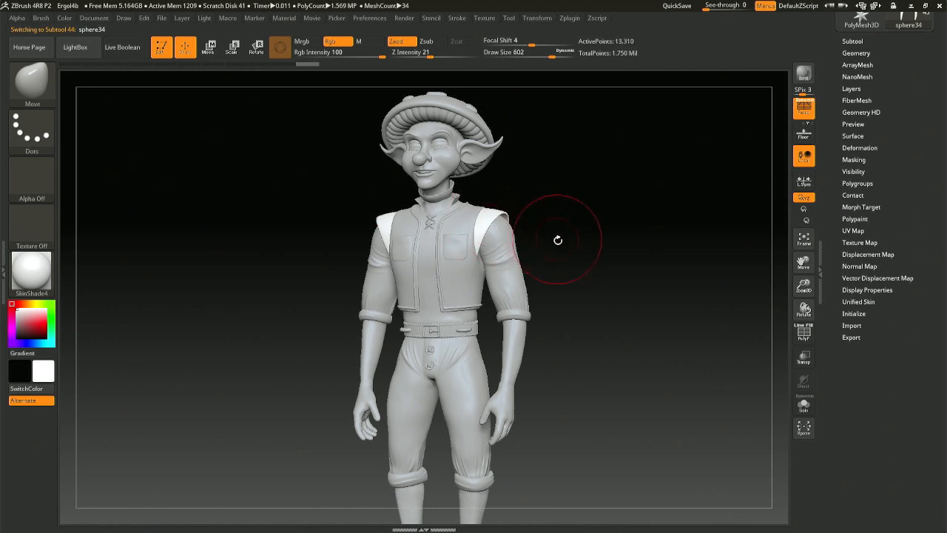
alt+click(466, 118)
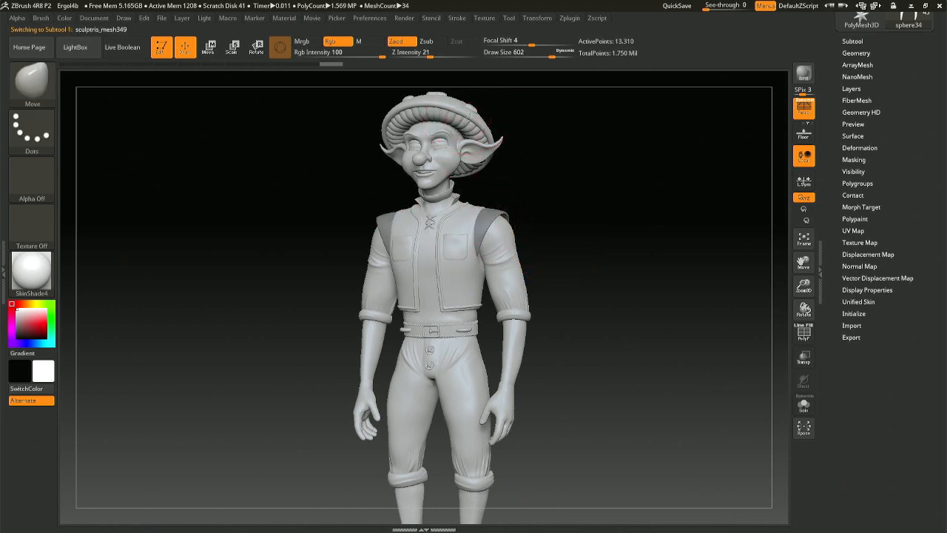
alt+click(479, 373)
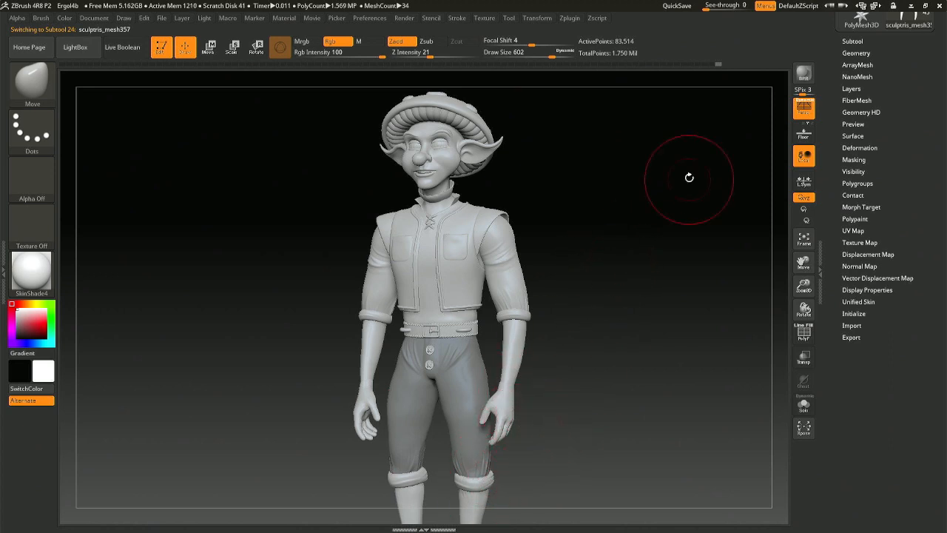
Frame the character from hat to below the knees and render the view with BPR.
mouse_move(647, 167)
ctrl+right_down()
mouse_move(647, 180)
mouse_move(645, 172)
mouse_move(668, 176)
mouse_move(641, 171)
ctrl+right_up()
click(804, 73)
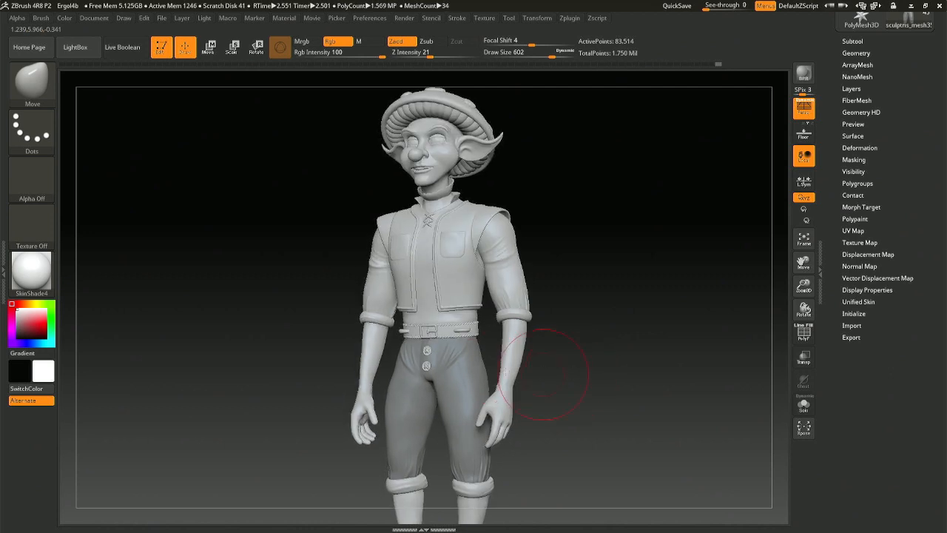
alt+click(472, 354)
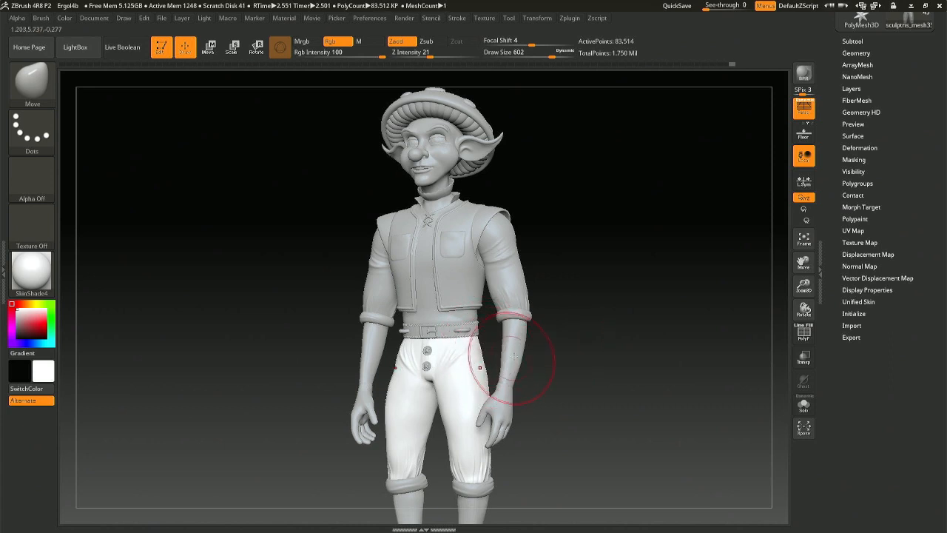
alt+drag(578, 322, 581, 328)
click(804, 72)
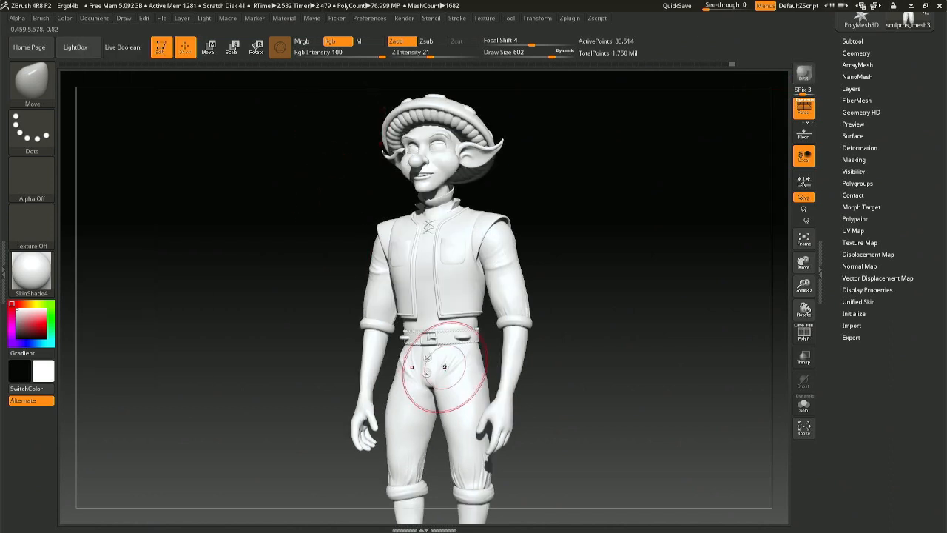
key(shift+r)
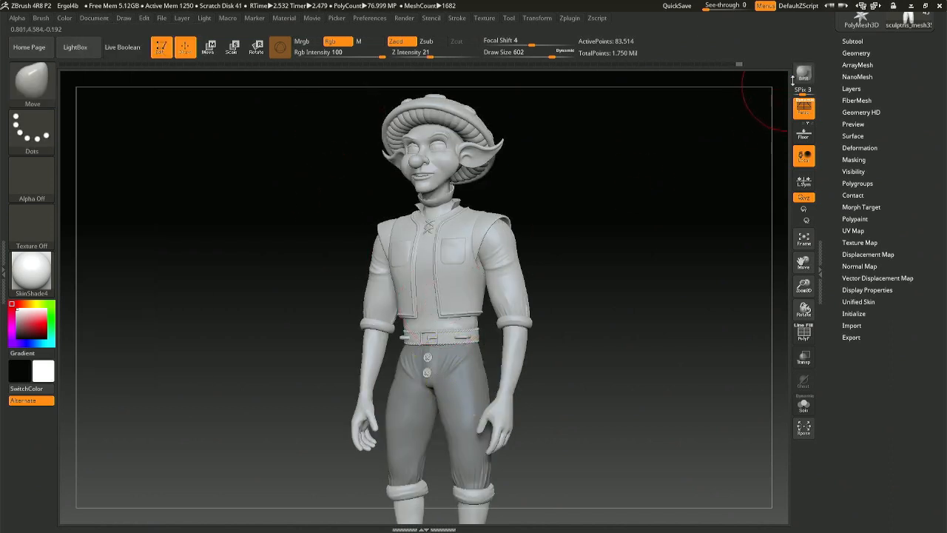
click(95, 17)
click(151, 99)
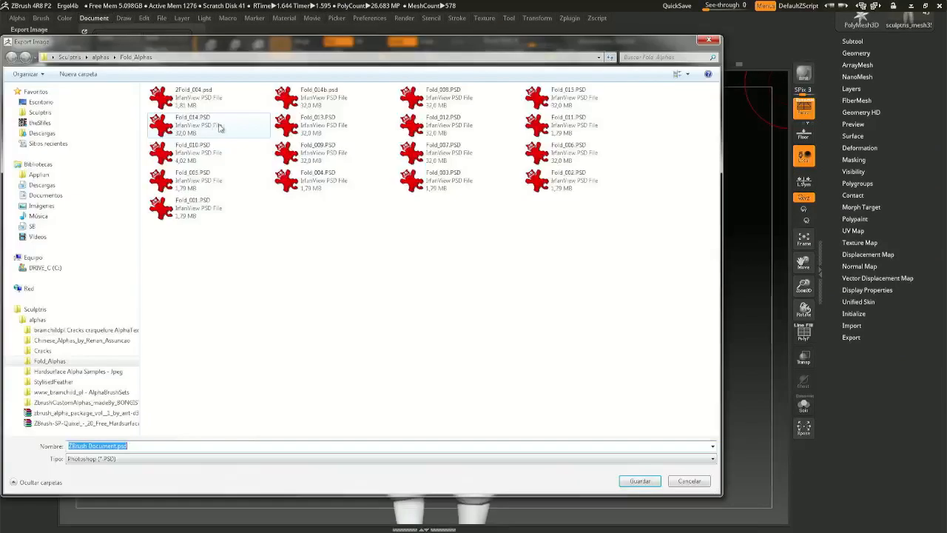
click(124, 459)
click(123, 478)
click(140, 446)
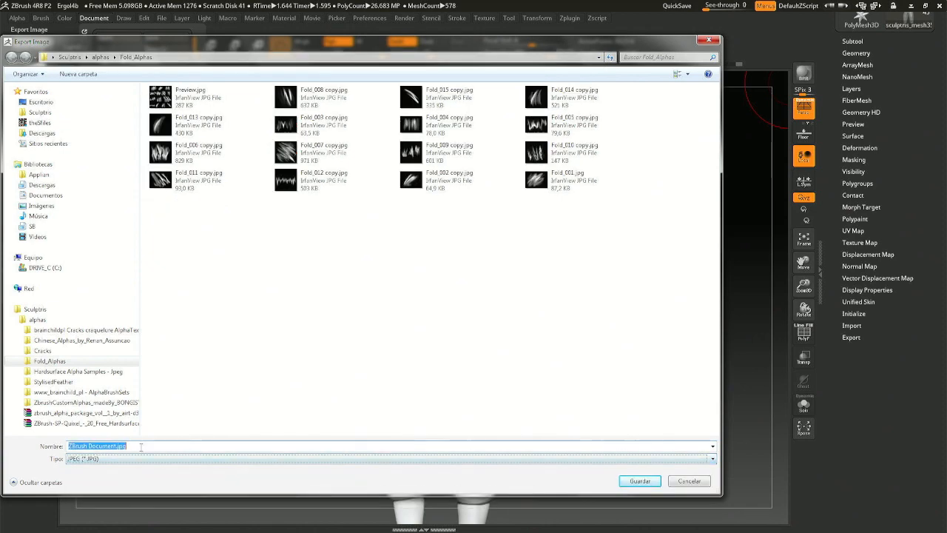
text(456546456454)
click(641, 482)
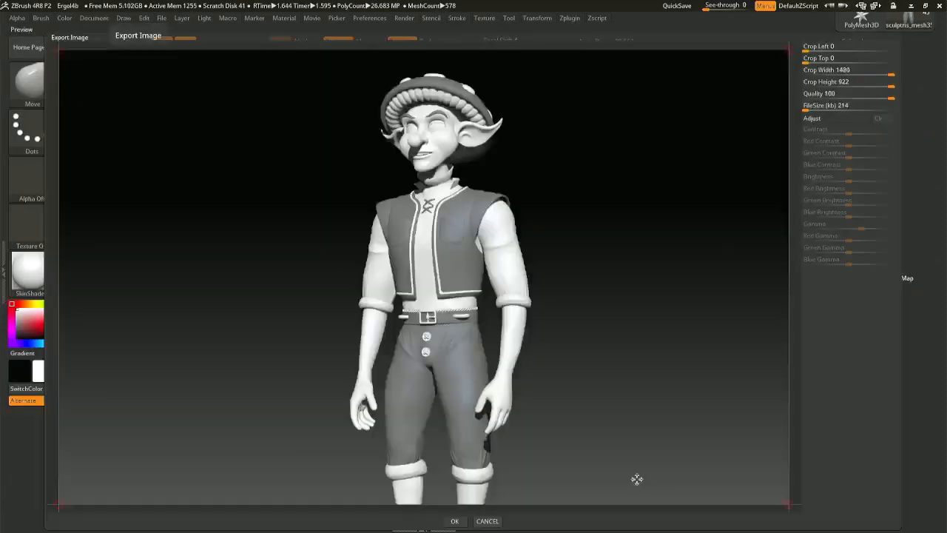
click(455, 521)
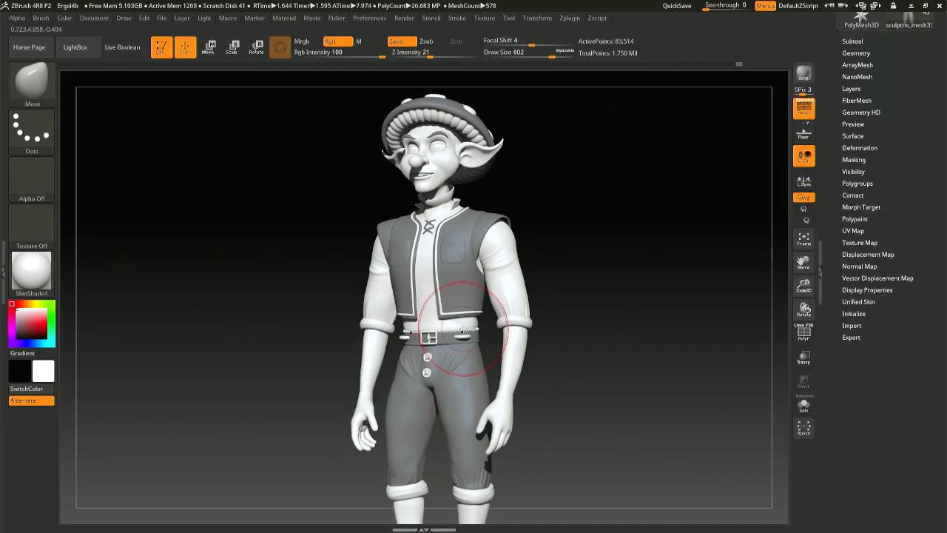
Browse to the exported image and move 456546456464.jpg from the Fold_Alphas folder through Sculptris to Escritorio.
click(111, 18)
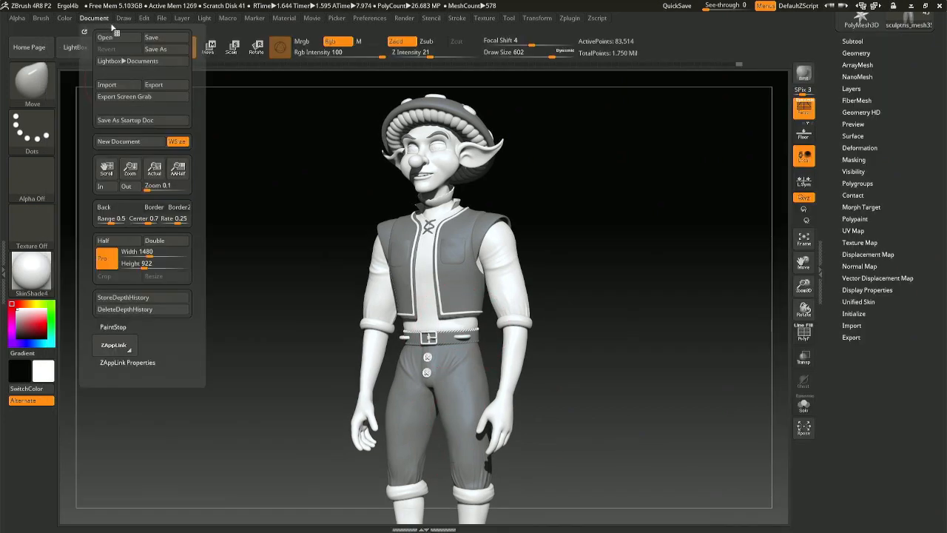
click(174, 87)
drag(181, 101, 87, 105)
click(40, 112)
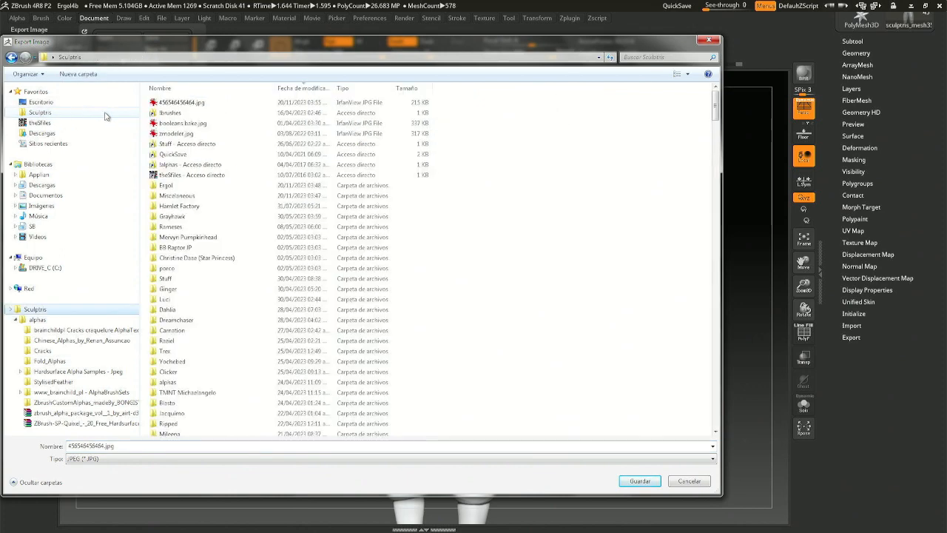
drag(170, 102, 102, 105)
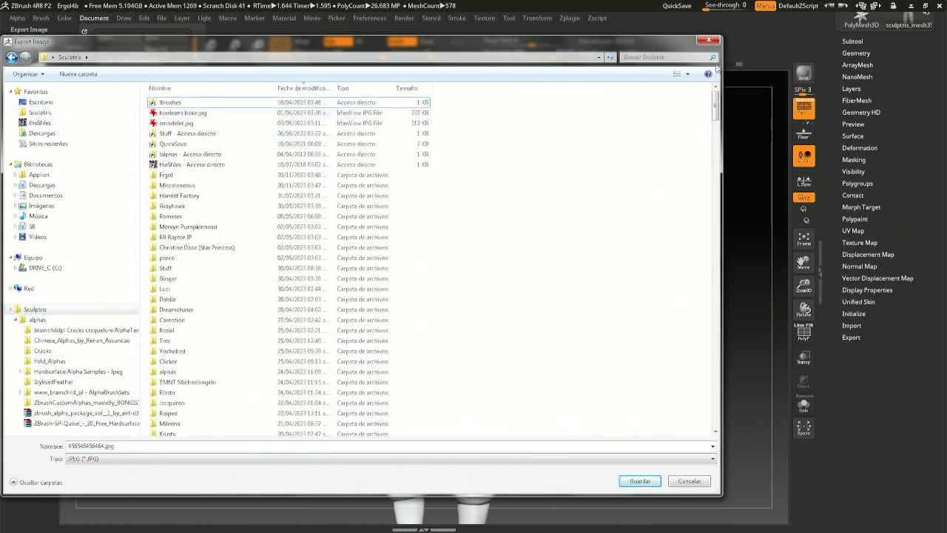
Close the image export and save the project as Ergol4c.ZPR in the Ergol folder under Sculptris.
click(709, 40)
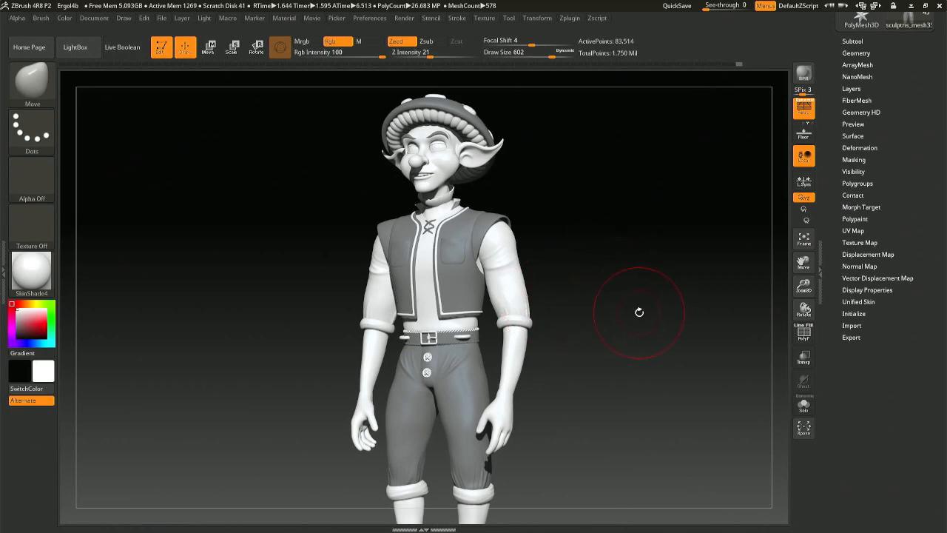
key(ctrl+s)
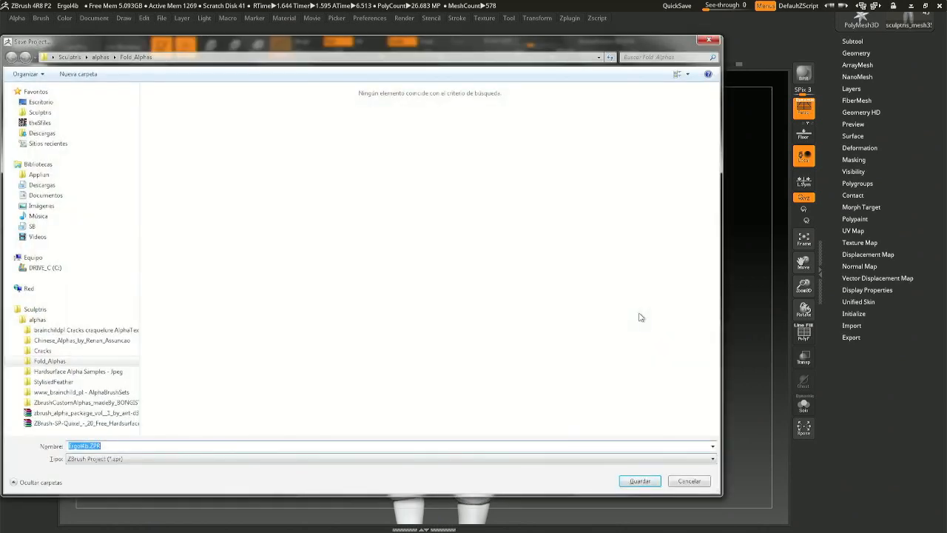
key(alt+Up)
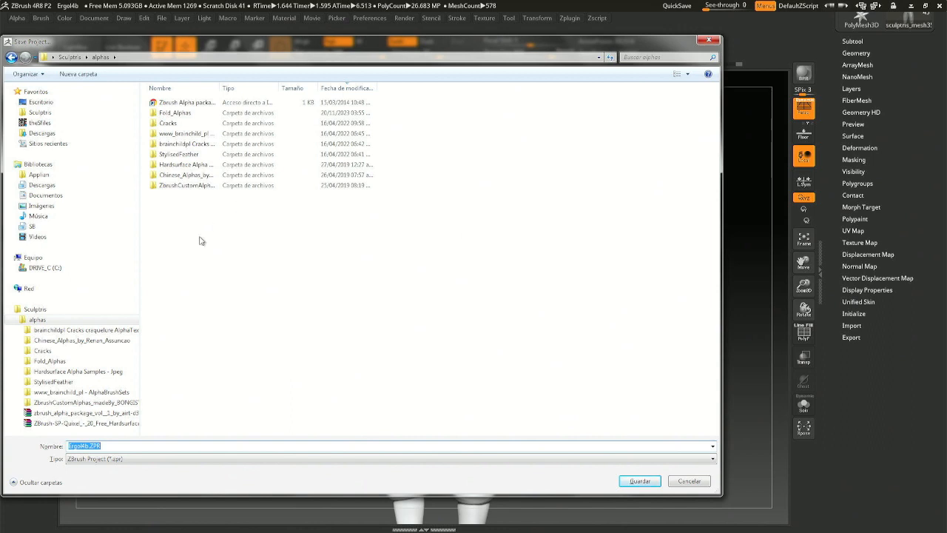
click(41, 113)
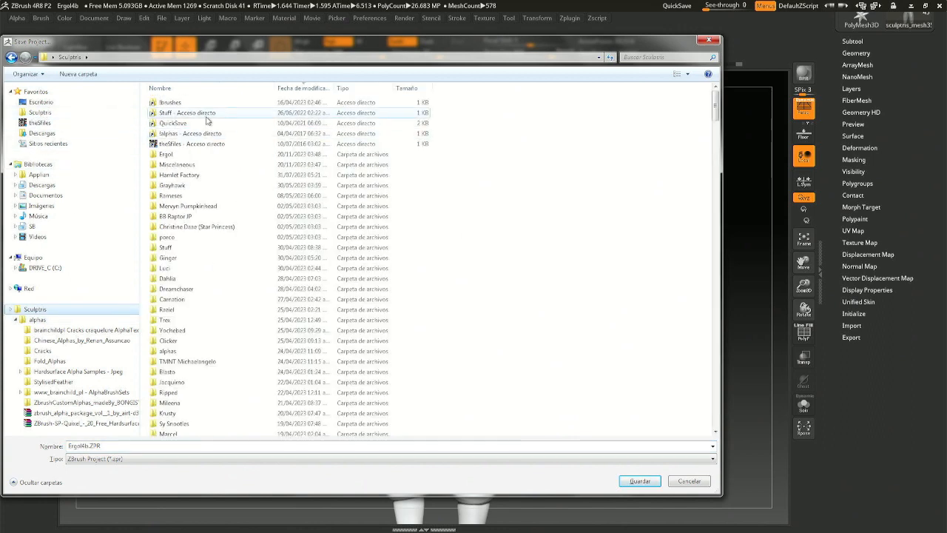
double_click(189, 154)
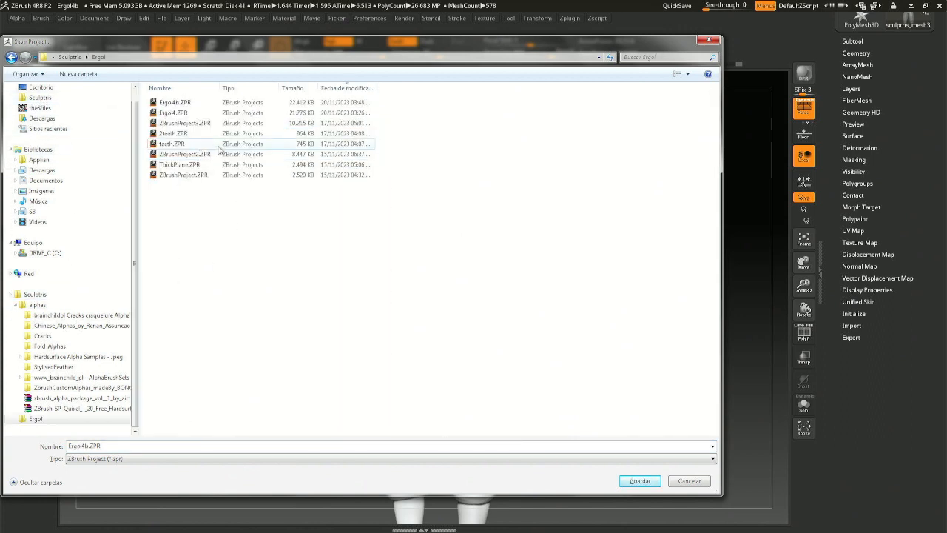
click(191, 106)
click(90, 447)
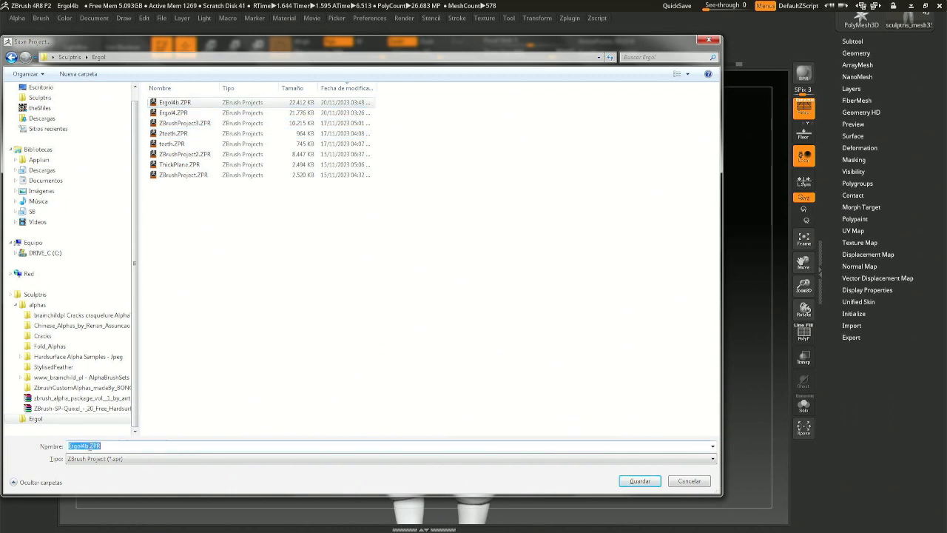
key(BackSpace)
text(c)
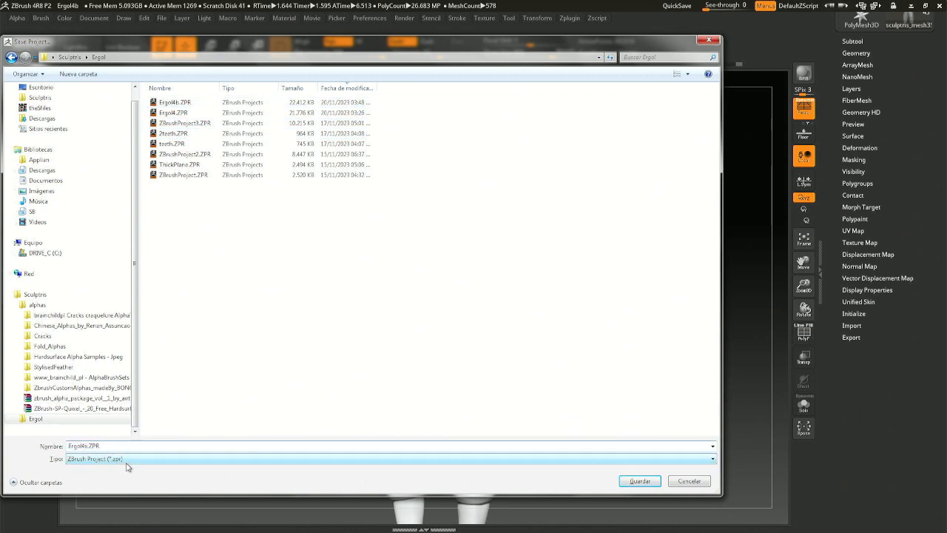
key(Return)
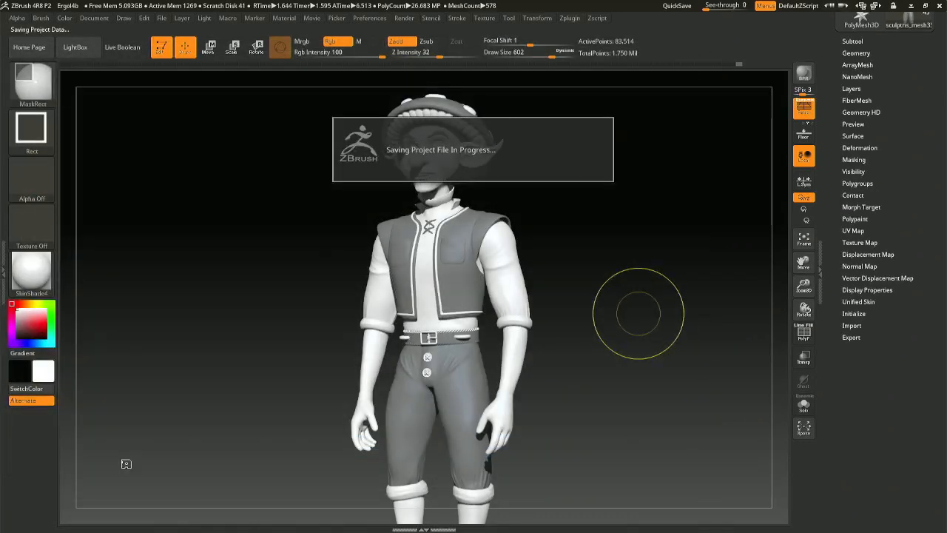
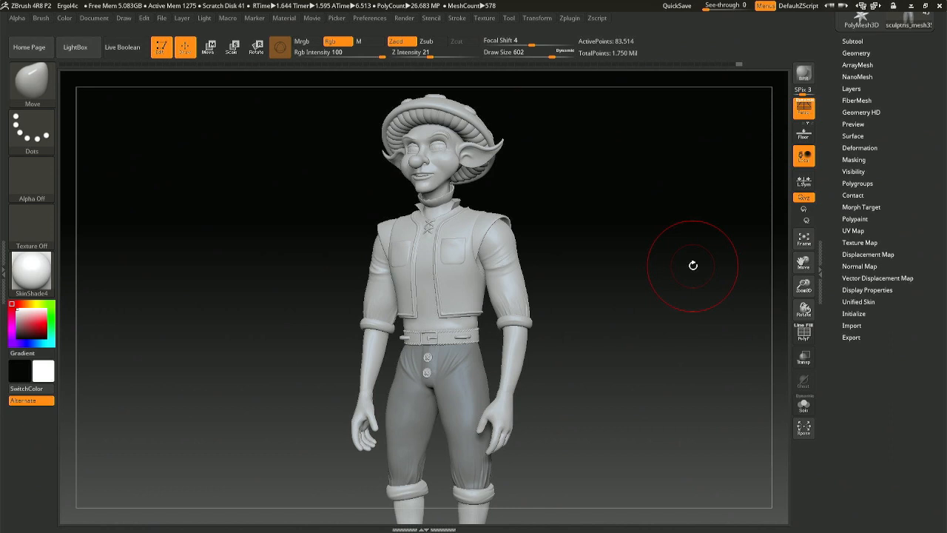
Test-render the character with BPR while the trousers are unmasked, and restore the full mask on the trousers.
mouse_move(529, 222)
mouse_down()
mouse_move(629, 247)
mouse_move(563, 266)
mouse_up()
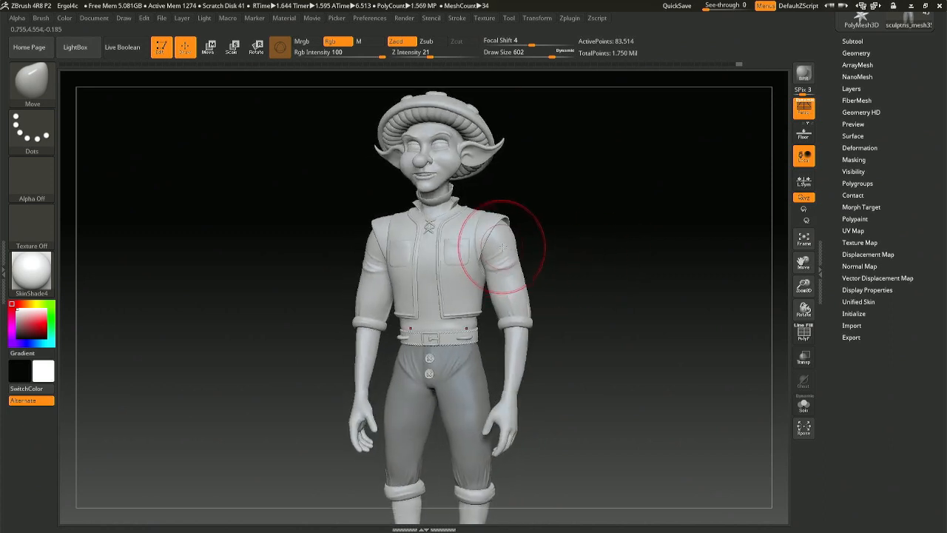
mouse_move(618, 408)
mouse_down()
mouse_move(637, 392)
mouse_move(656, 392)
mouse_up()
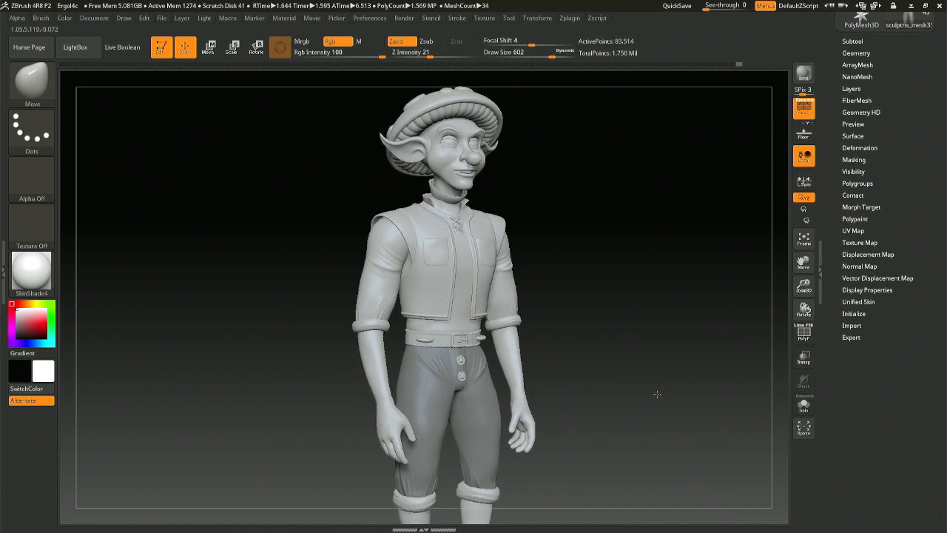
alt+click(400, 378)
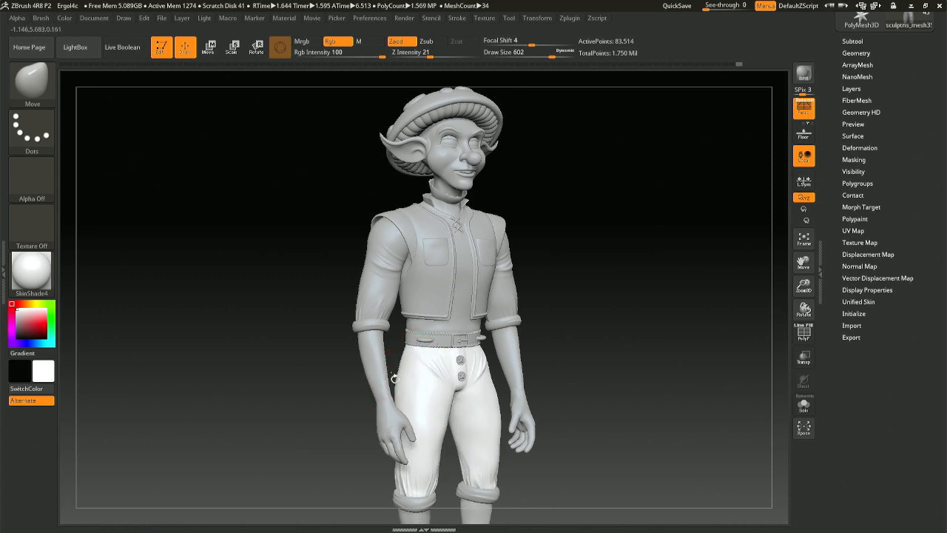
right_drag(395, 378, 443, 376)
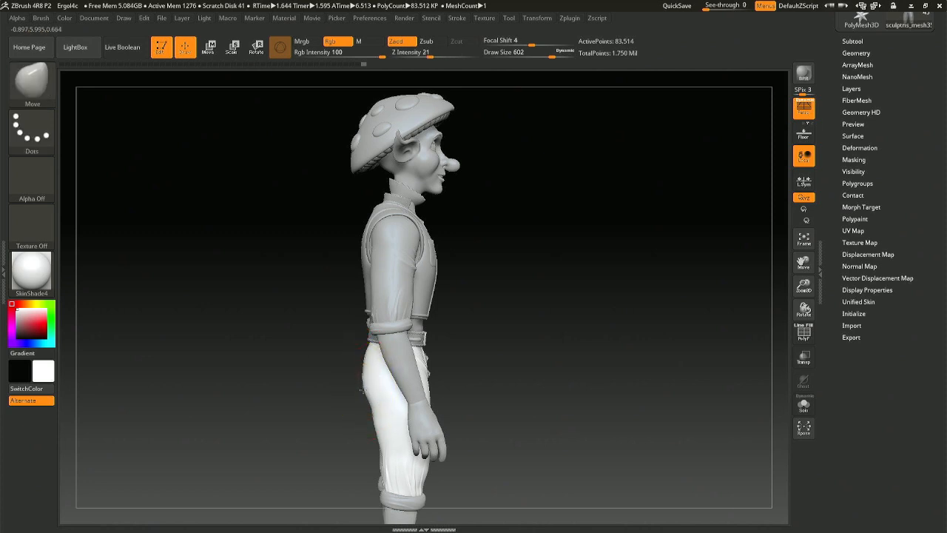
mouse_move(363, 390)
right_down()
mouse_move(497, 382)
mouse_move(560, 395)
mouse_move(547, 389)
right_up()
click(804, 74)
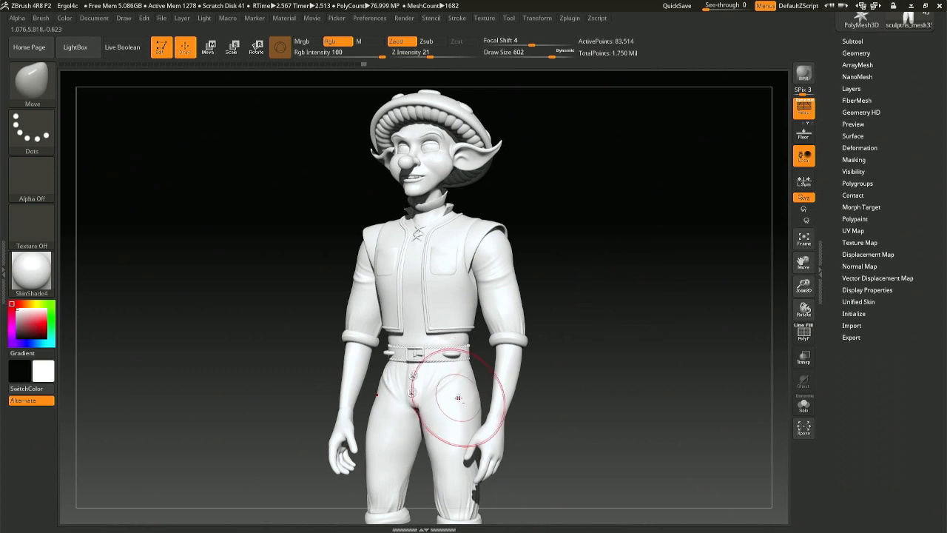
ctrl+click(558, 365)
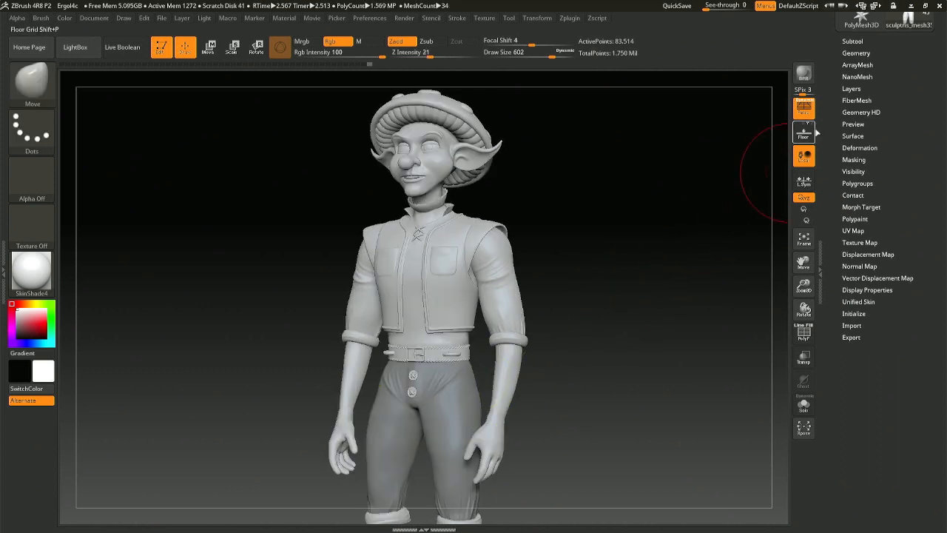
Frame the character in three-quarter view from hat to below the knees and render it with BPR.
shift+drag(790, 78, 803, 80)
drag(698, 150, 681, 177)
click(811, 75)
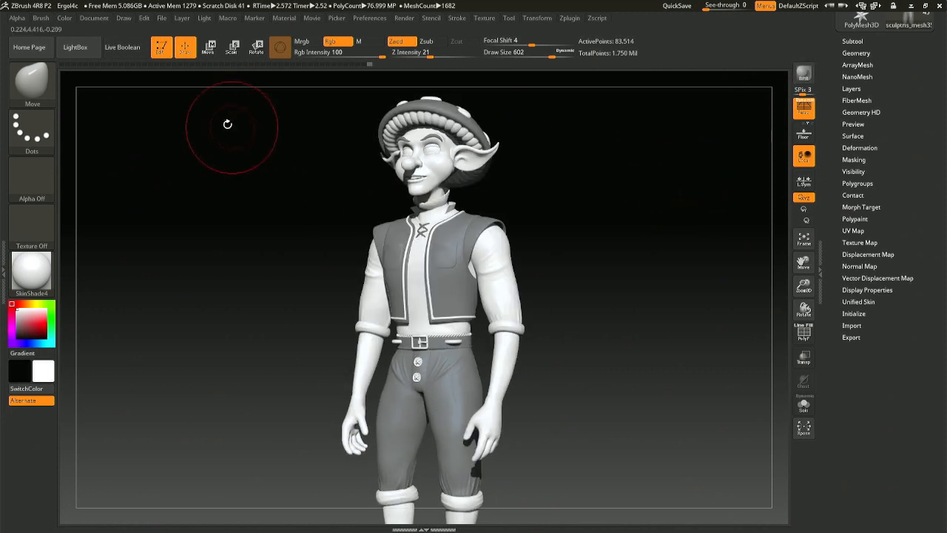
Export the rendered document as a JPEG image named 456456456 in the Ergol folder, keeping the default crop and quality.
click(94, 18)
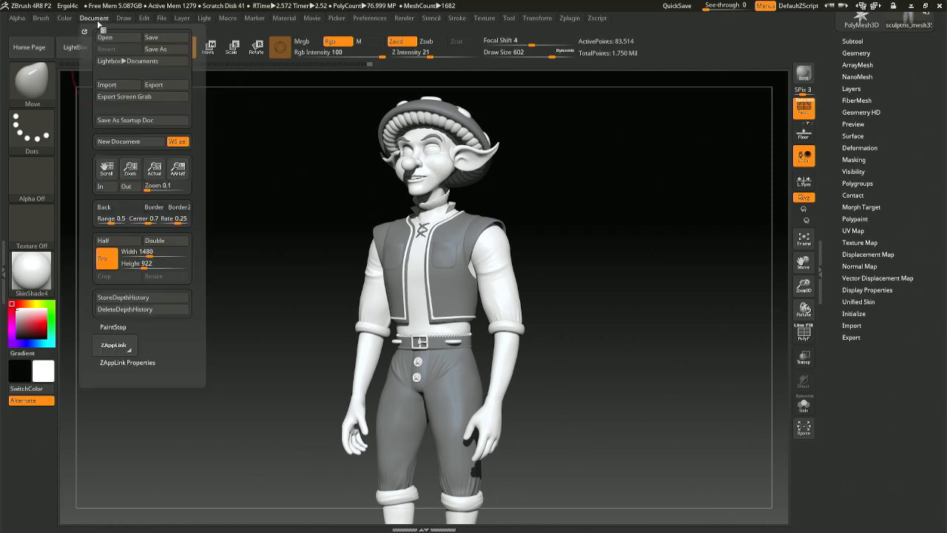
click(154, 86)
text(456456456)
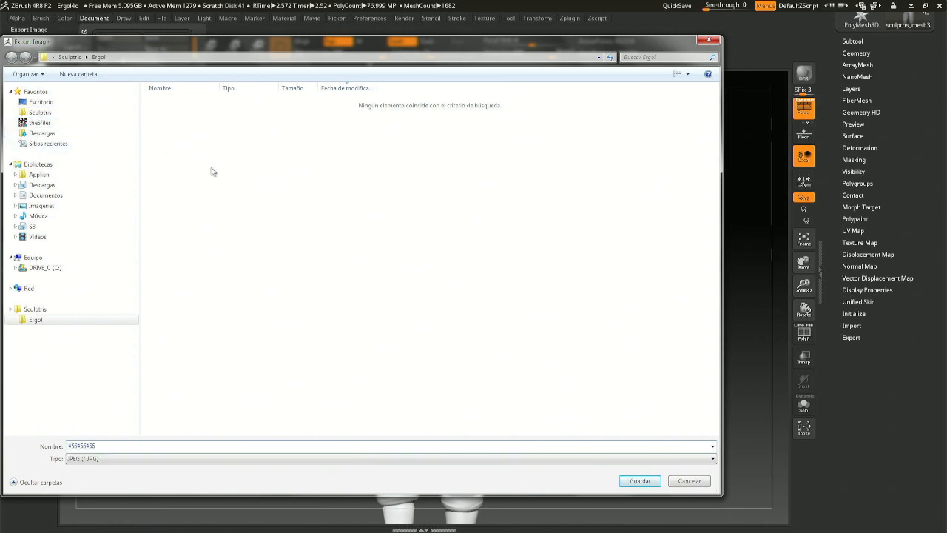
key(Return)
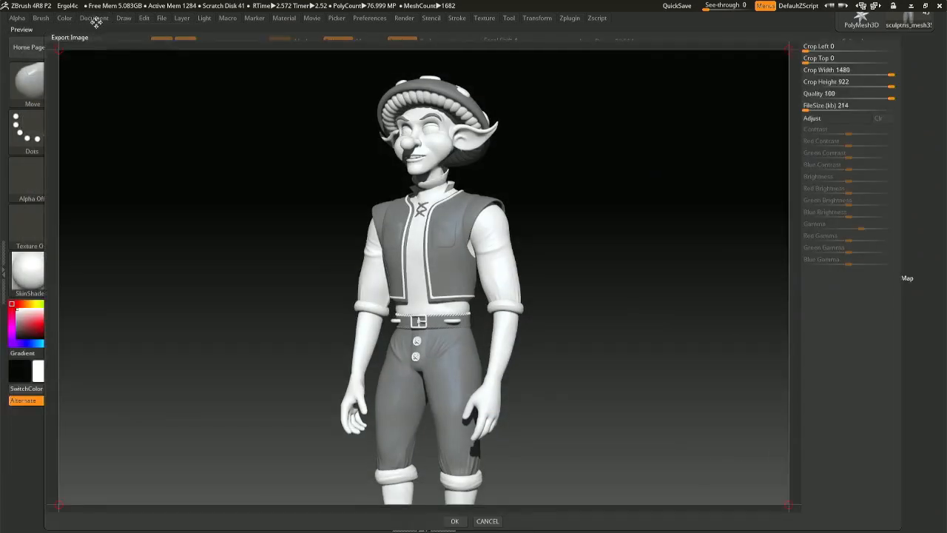
click(455, 522)
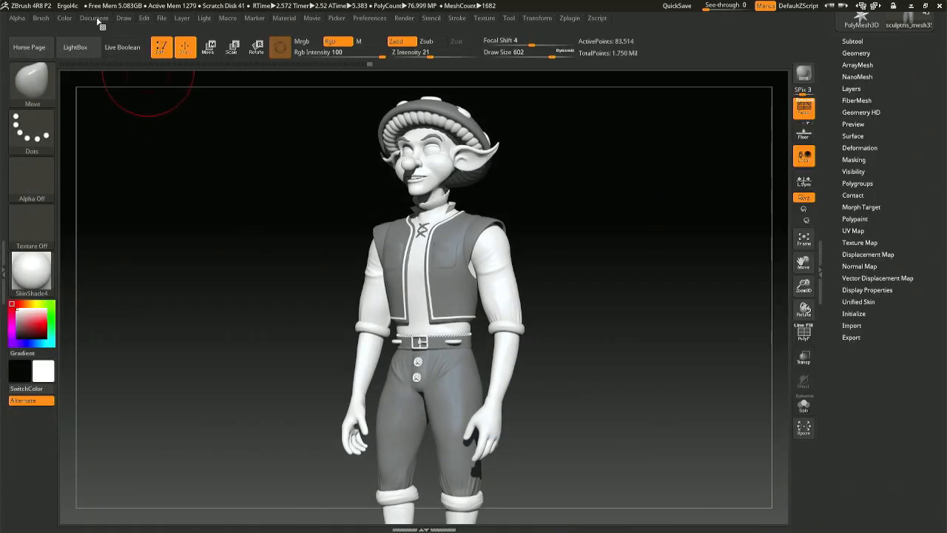
Move the exported 456456456.jpg from the Ergol folder to Escritorio through the image export dialog, without exporting again.
click(94, 18)
click(165, 86)
click(179, 104)
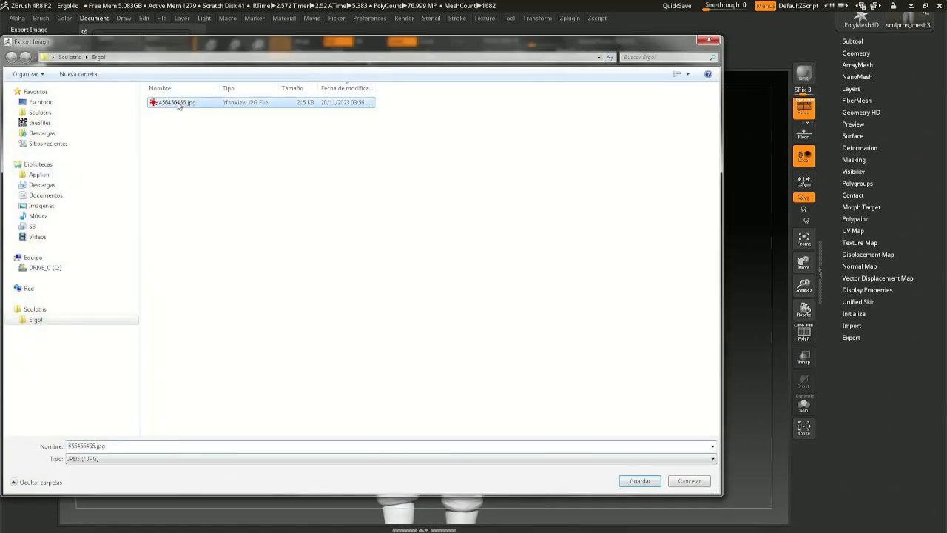
drag(179, 104, 43, 102)
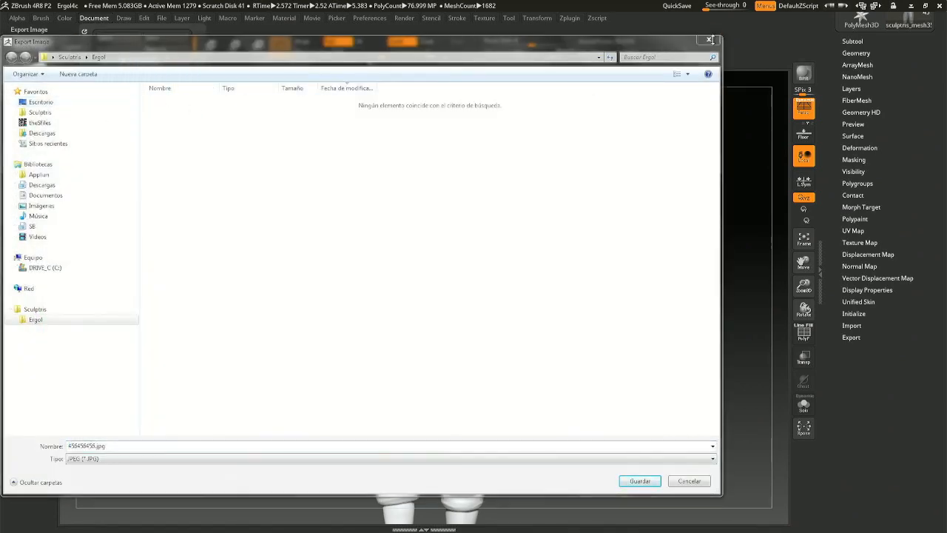
click(709, 40)
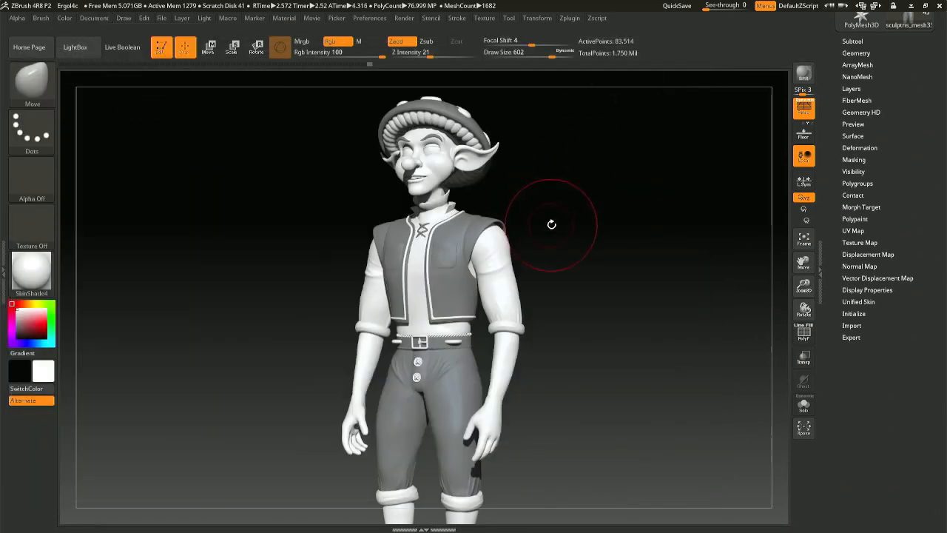
Save the project again under Ergol4c.ZPR, overwriting the existing file.
key(ctrl+s)
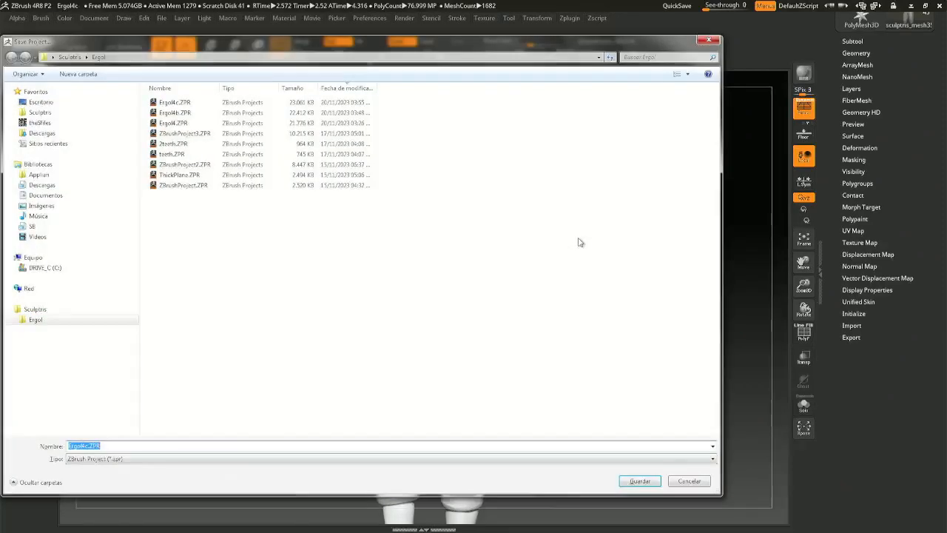
key(Return)
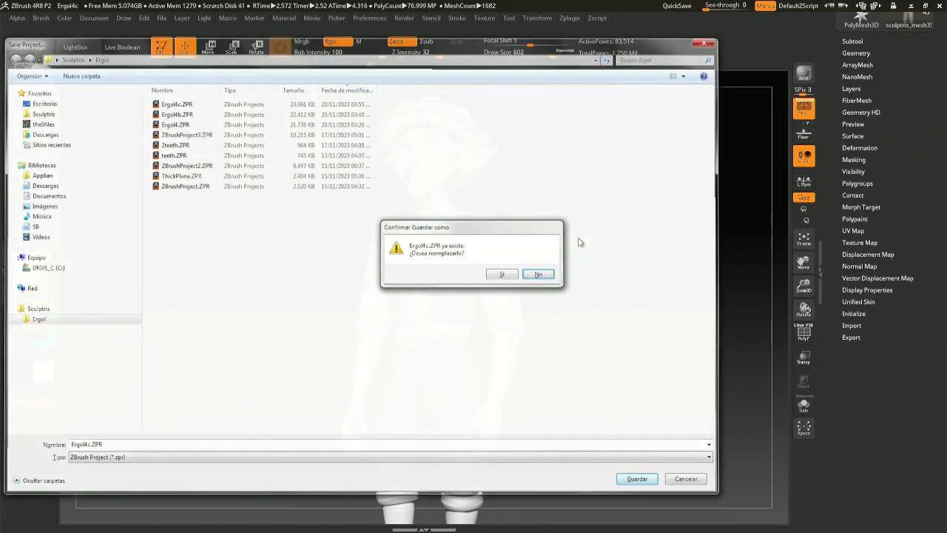
key(Return)
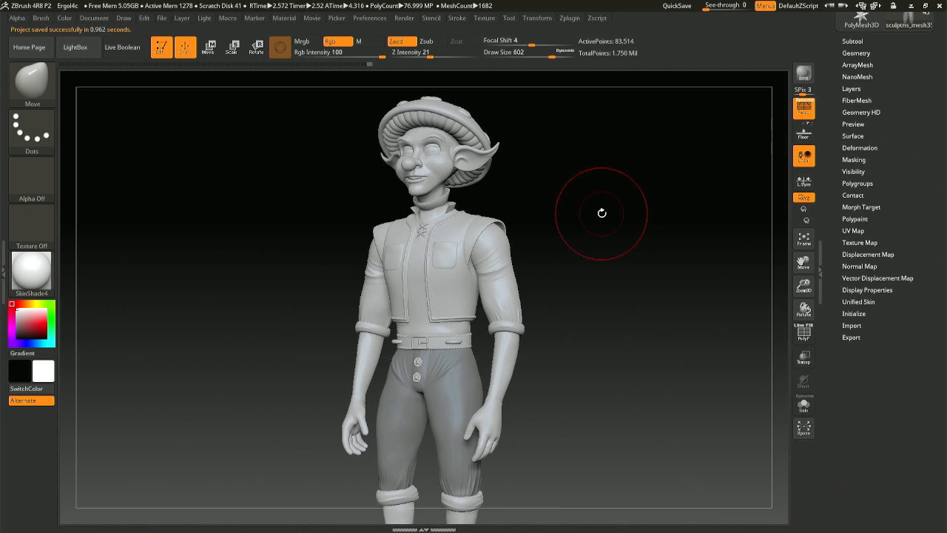